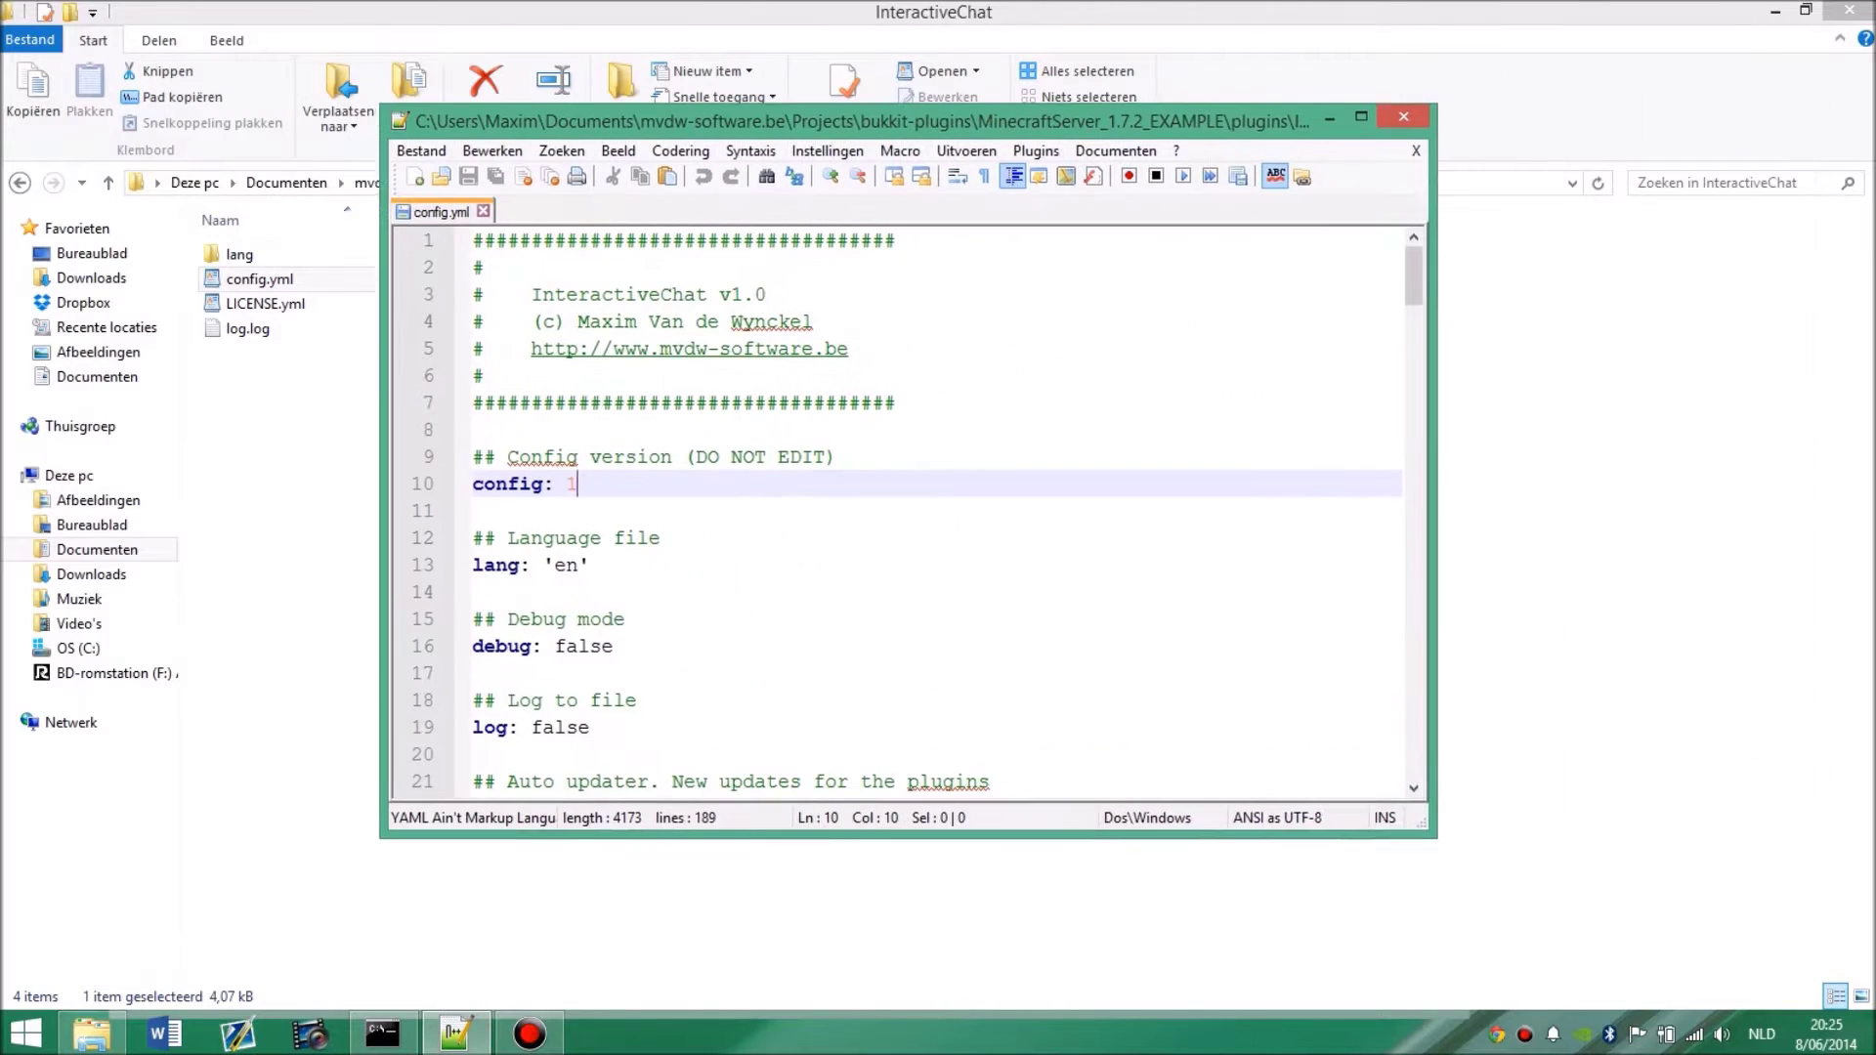
# Maximize Notepad++ and highlight the config version comment and value on lines 9–10.
pyautogui.click(483, 376)
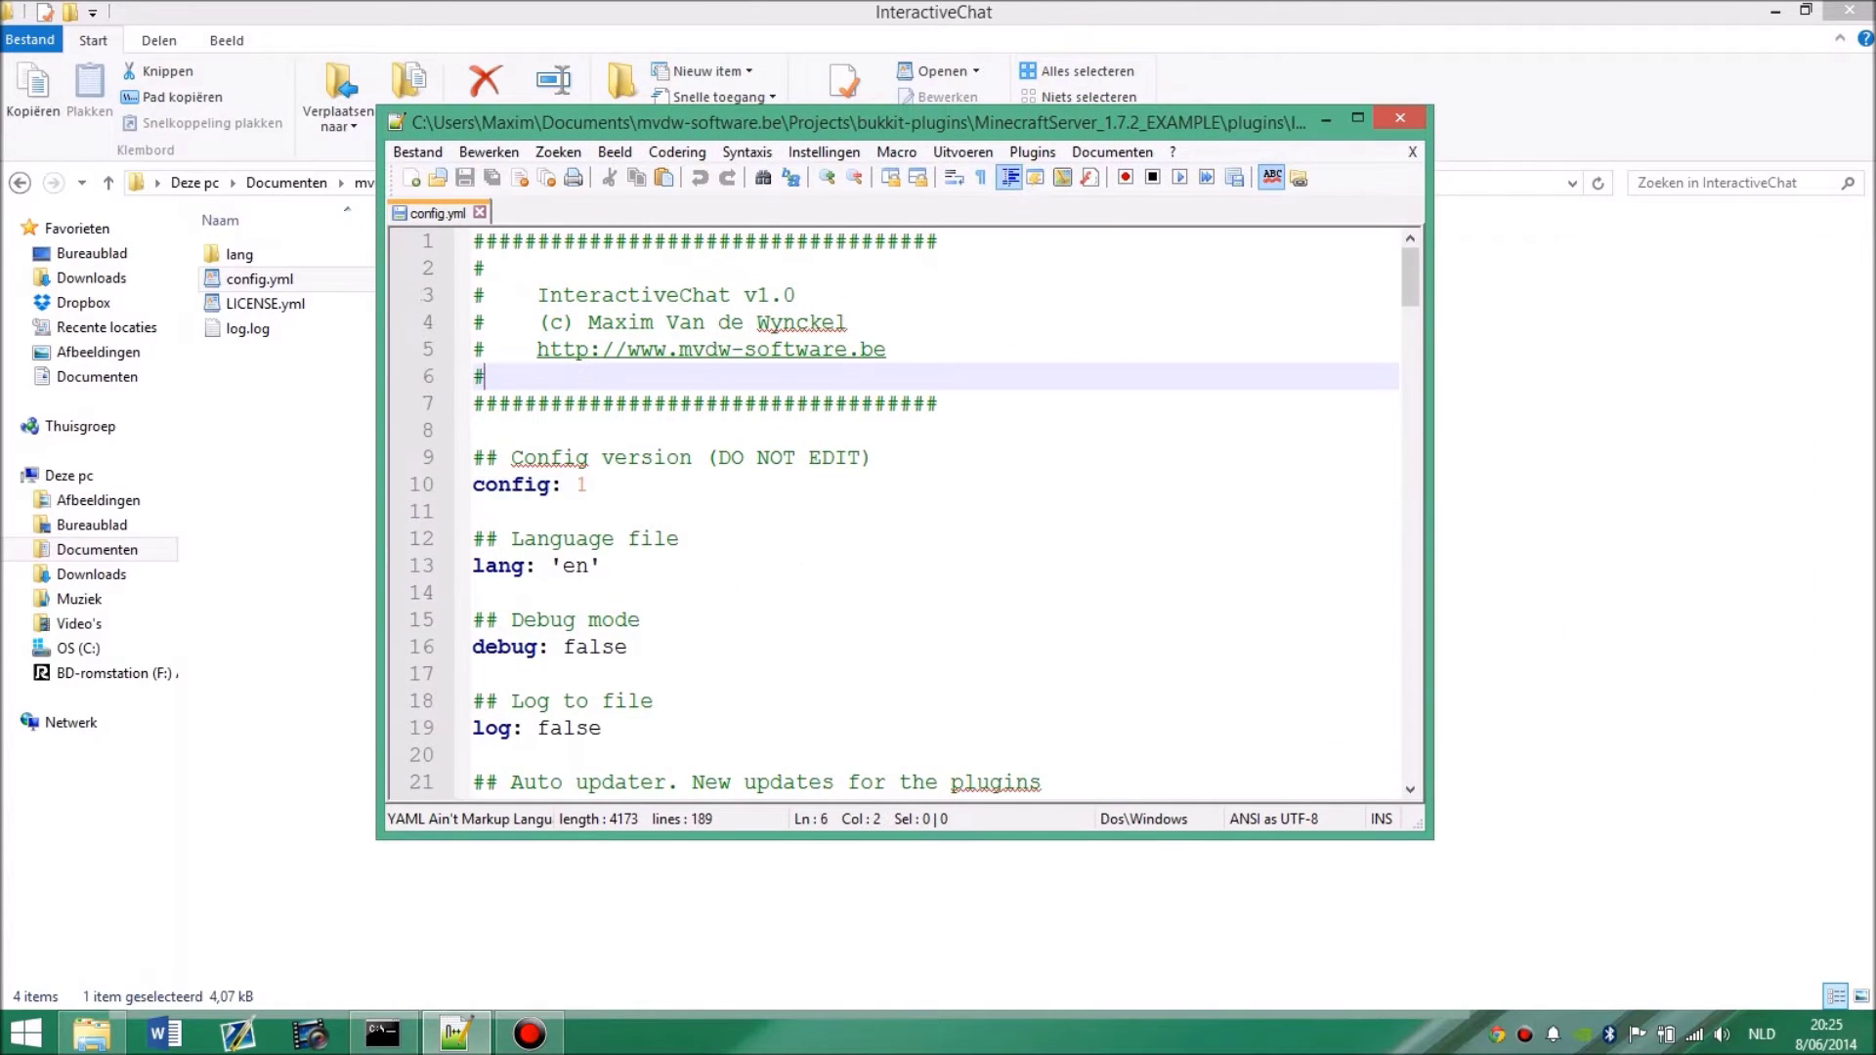
pyautogui.click(1357, 117)
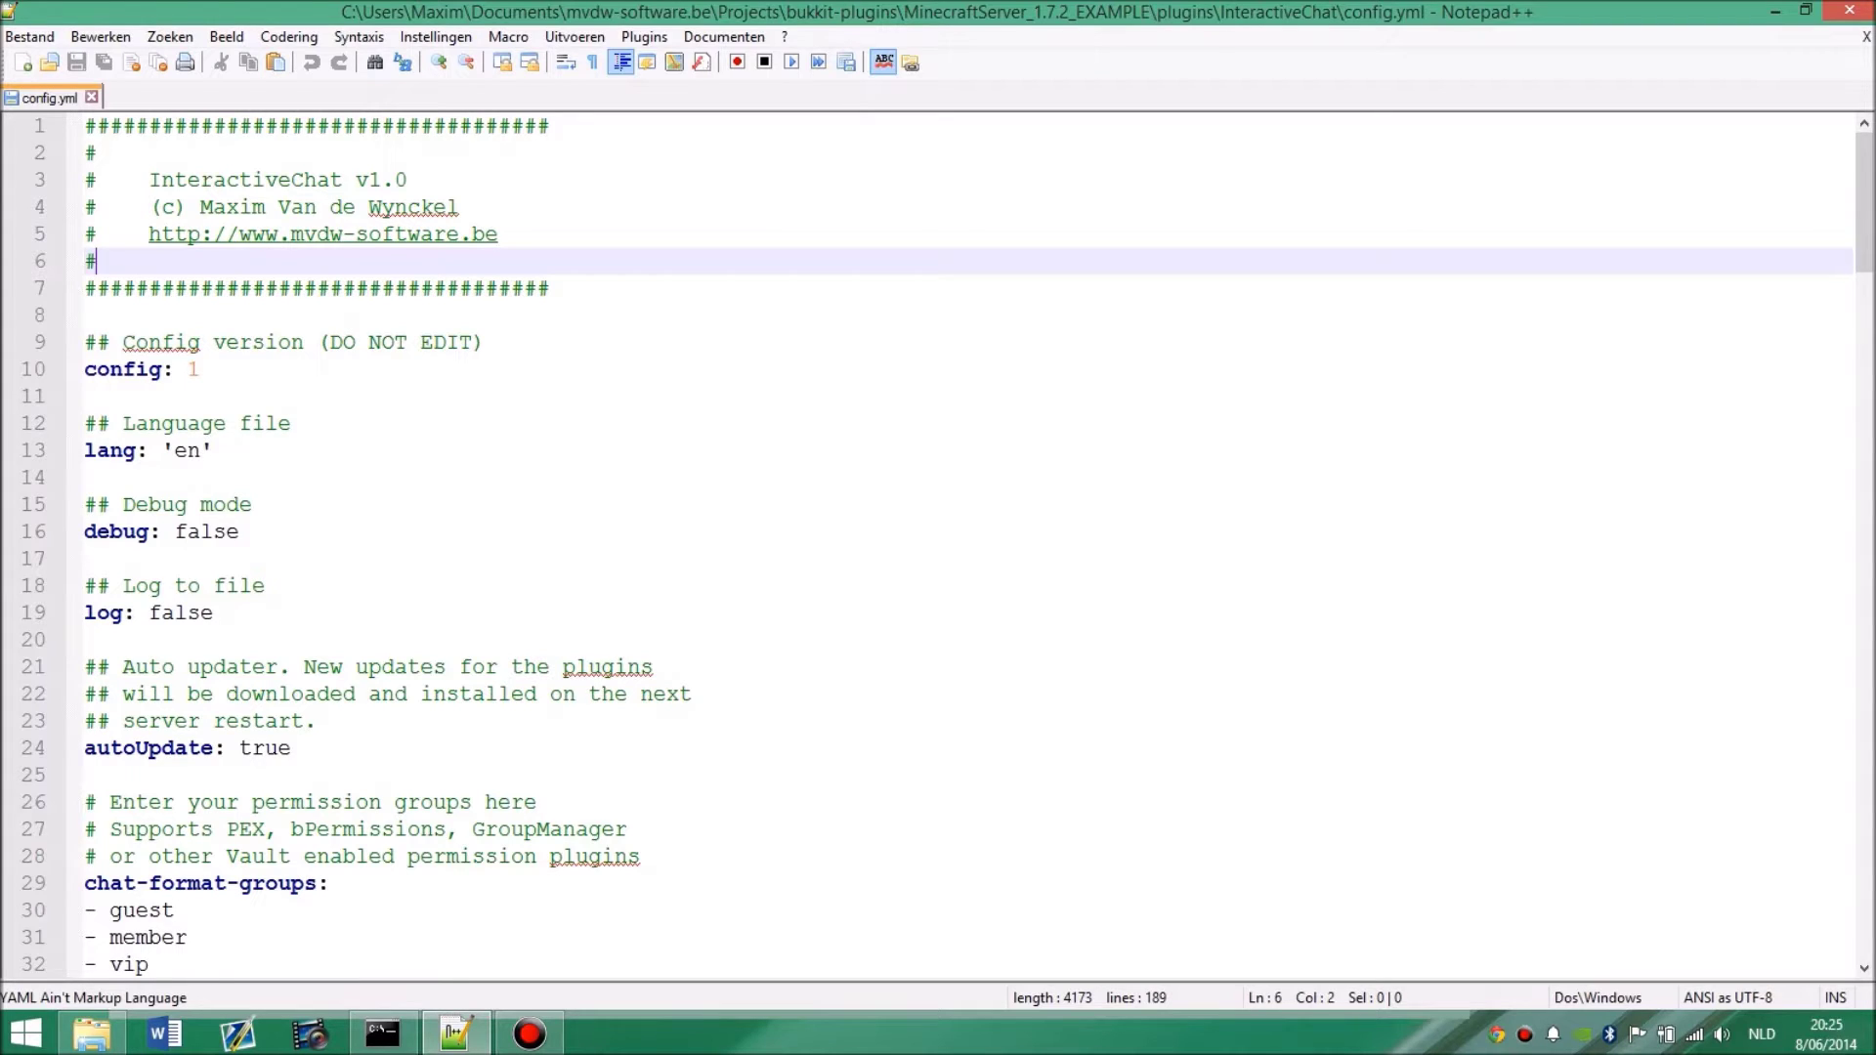
pyautogui.click(252, 342)
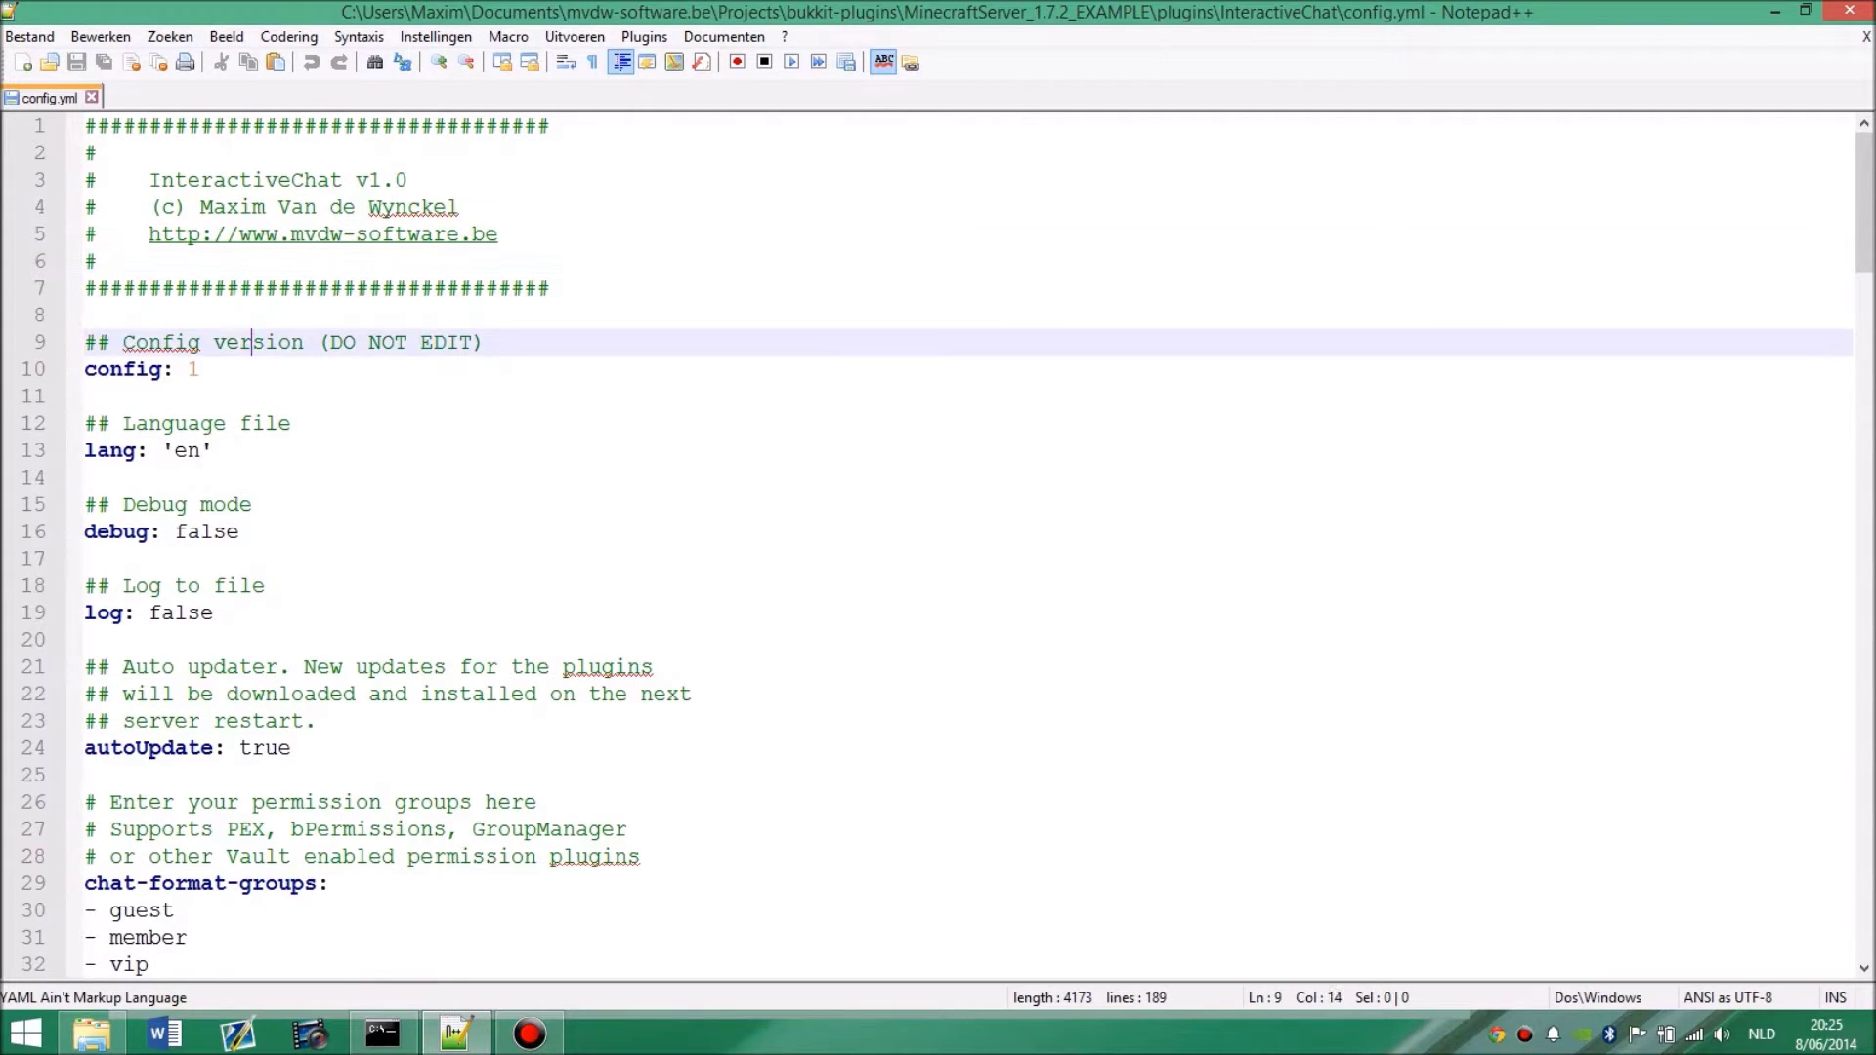
pyautogui.hotkey('shift', 'End')
pyautogui.hotkey('shift', 'Right')
pyautogui.press('End')
pyautogui.hotkey('shift', 'Up')
pyautogui.hotkey('shift', 'Home')
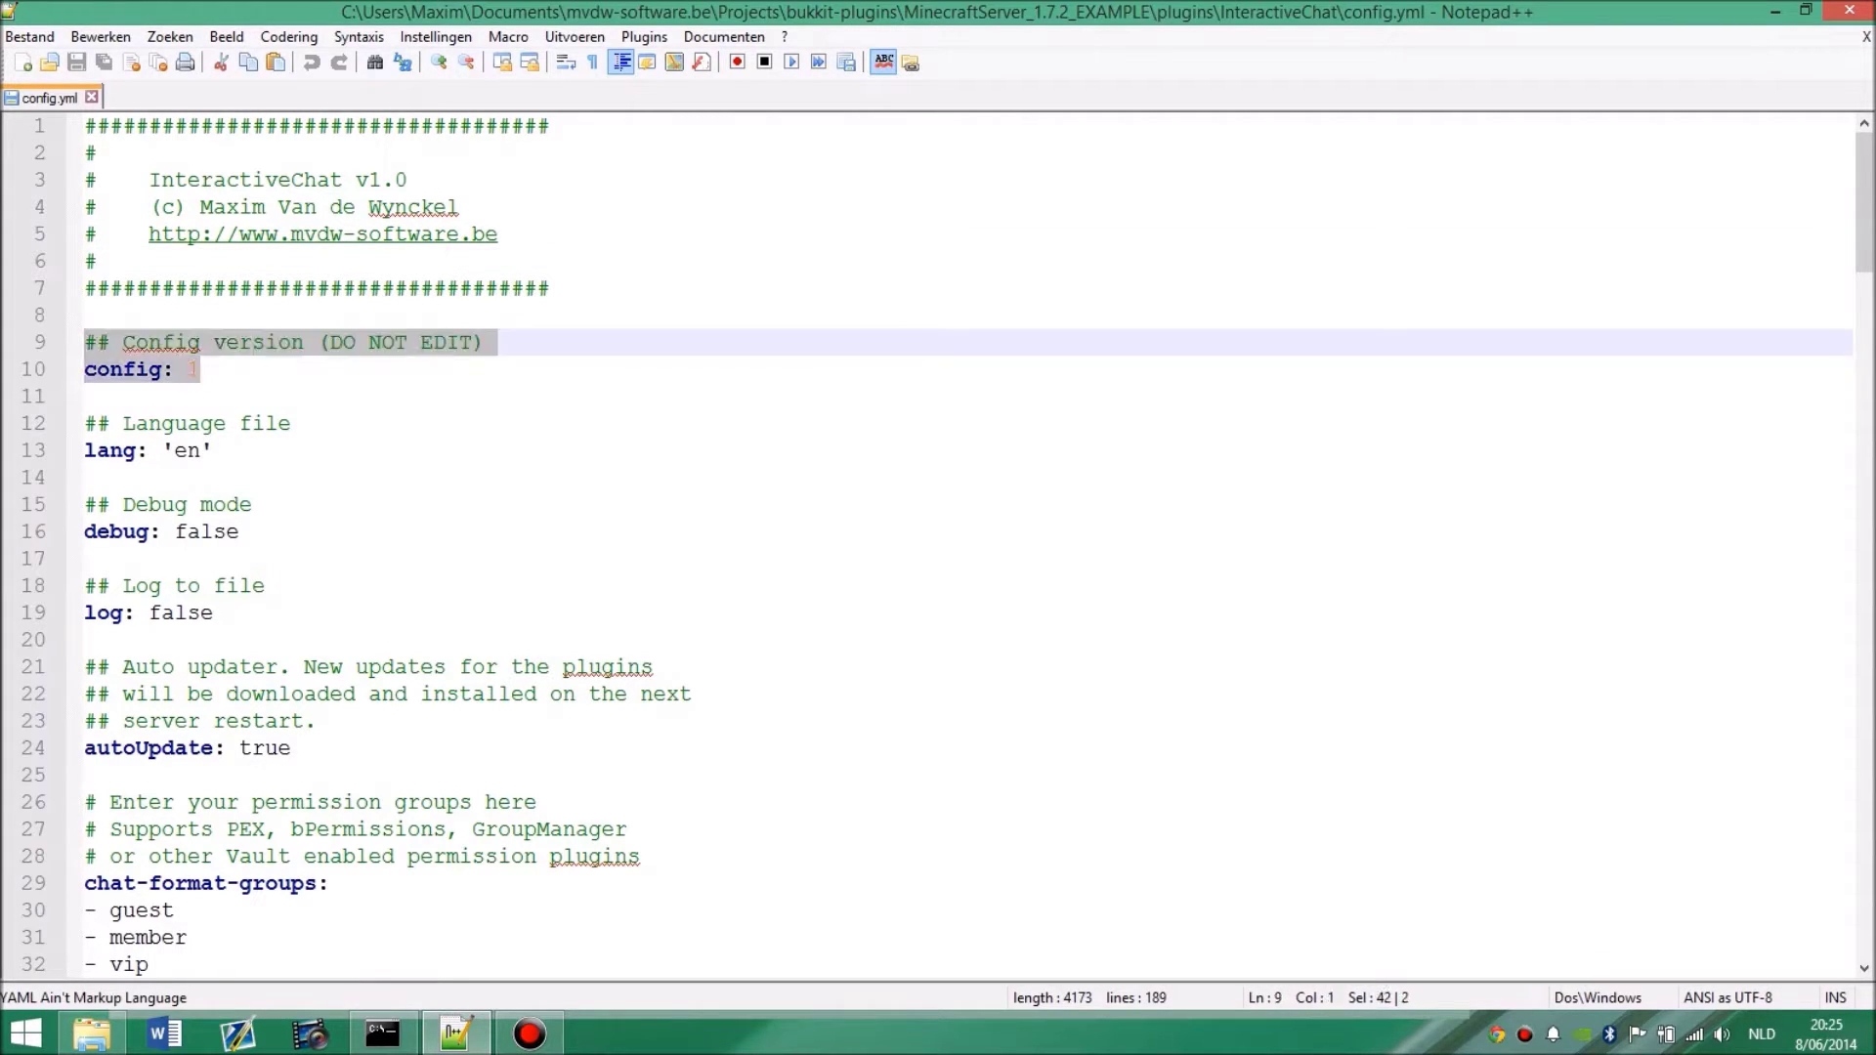
# Highlight the lang: 'en' setting on line 13, then switch to the InteractiveChat folder.
pyautogui.press('Down')
pyautogui.press('Down')
pyautogui.press('Down')
pyautogui.press('Down')
pyautogui.press('End')
pyautogui.hotkey('shift', 'Up')
pyautogui.hotkey('shift', 'Home')
pyautogui.hotkey('shift', 'Down')
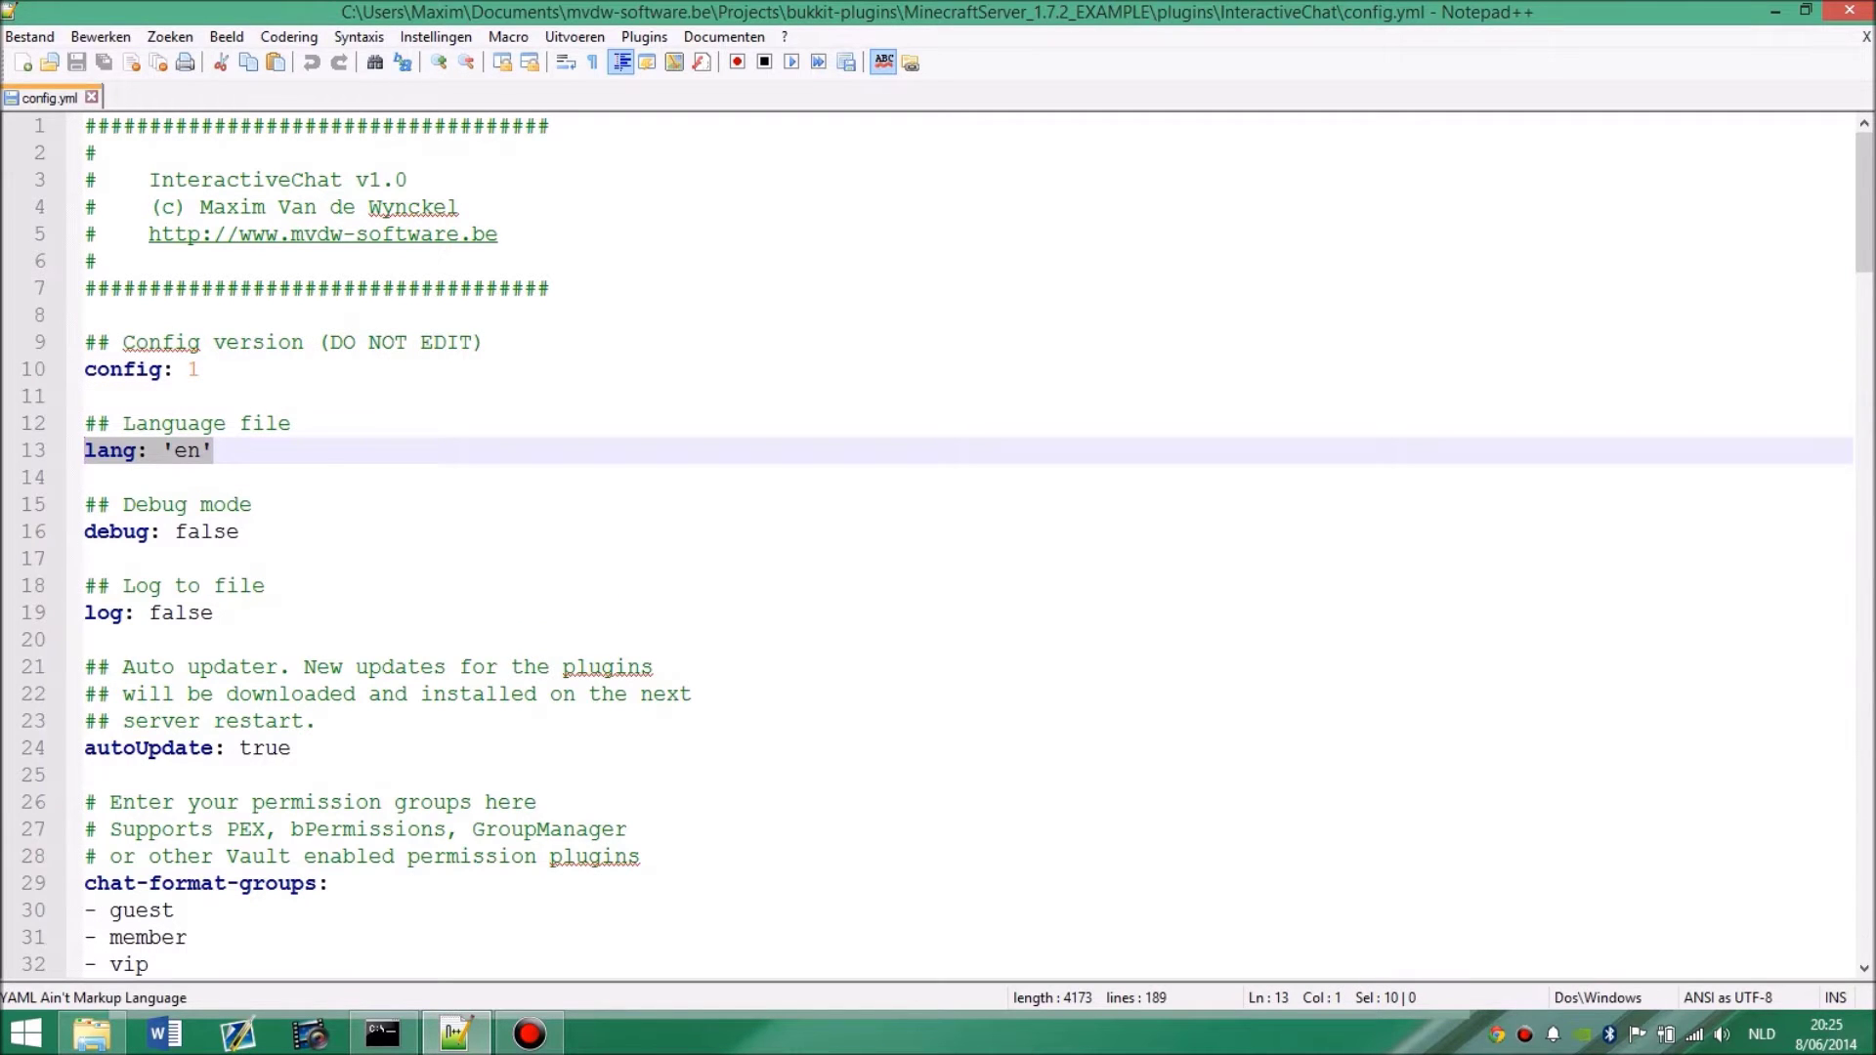
pyautogui.click(92, 1034)
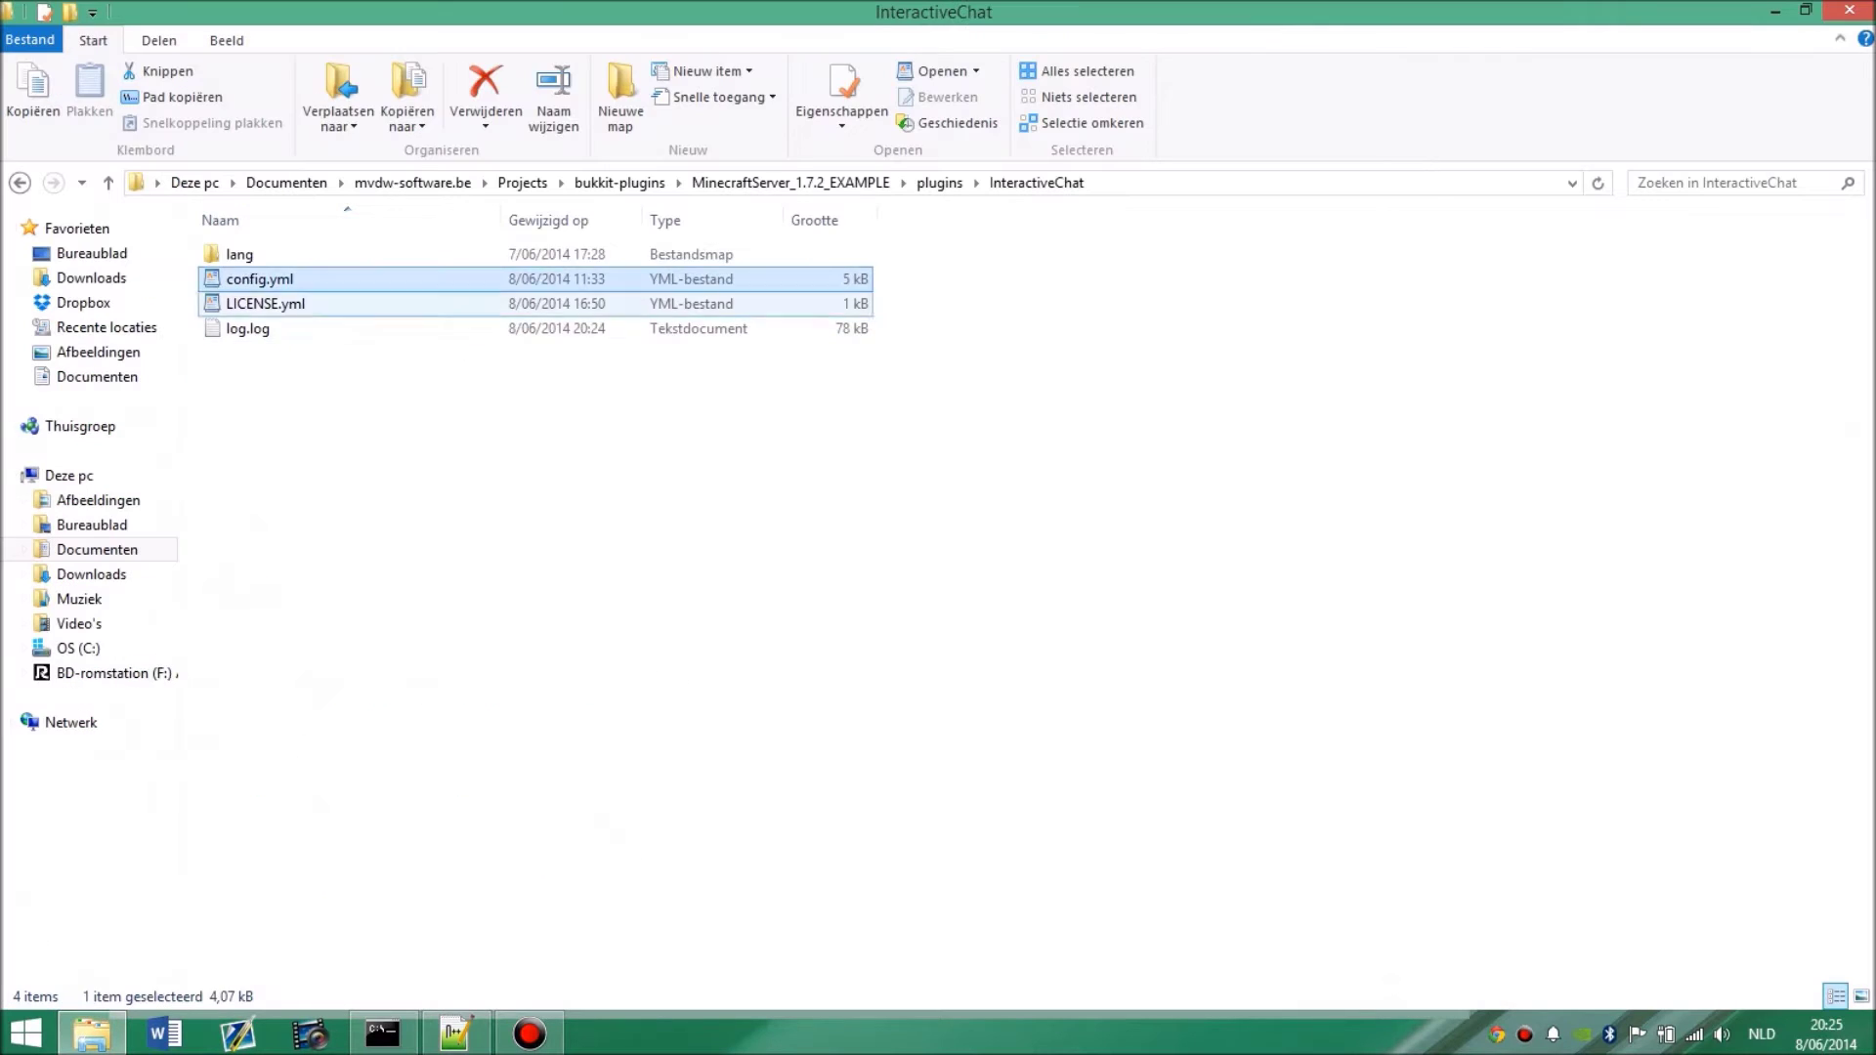
# Open lang_en.yml from the lang folder with Edit with Notepad++.
pyautogui.doubleClick(242, 251)
pyautogui.rightClick(244, 254)
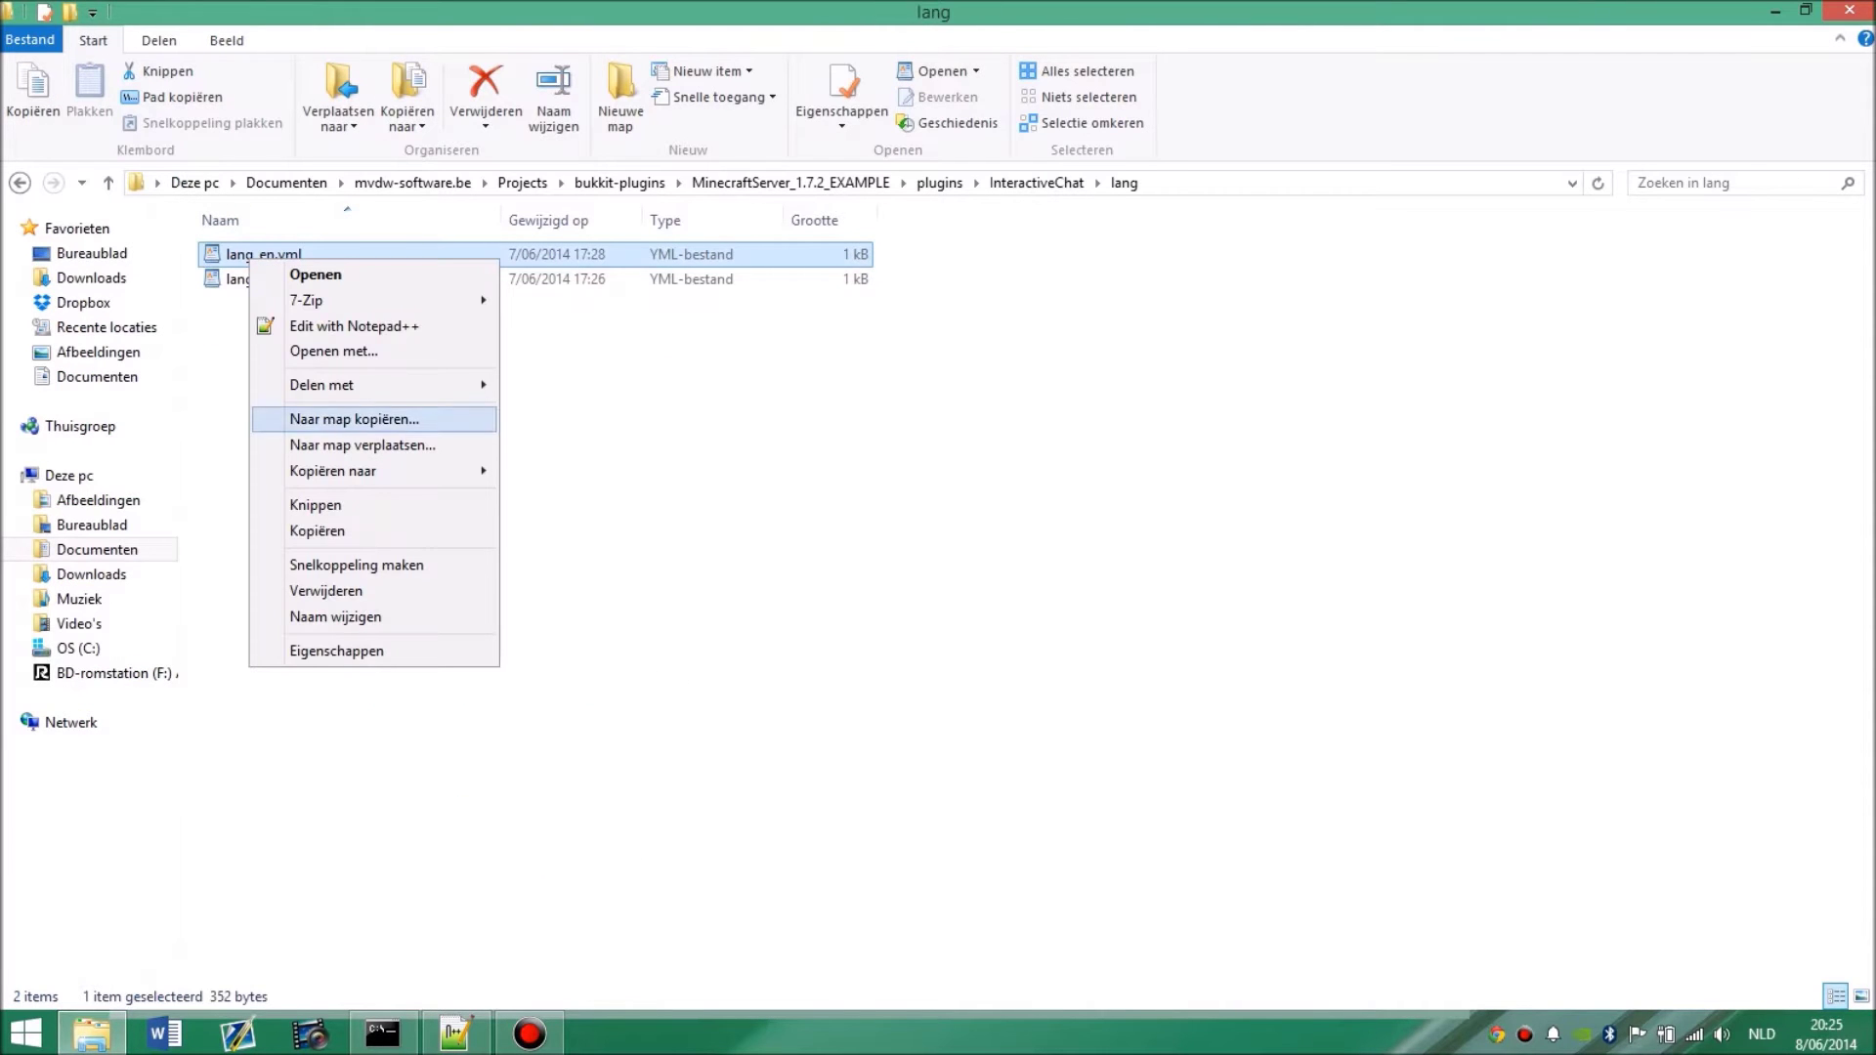
pyautogui.click(323, 328)
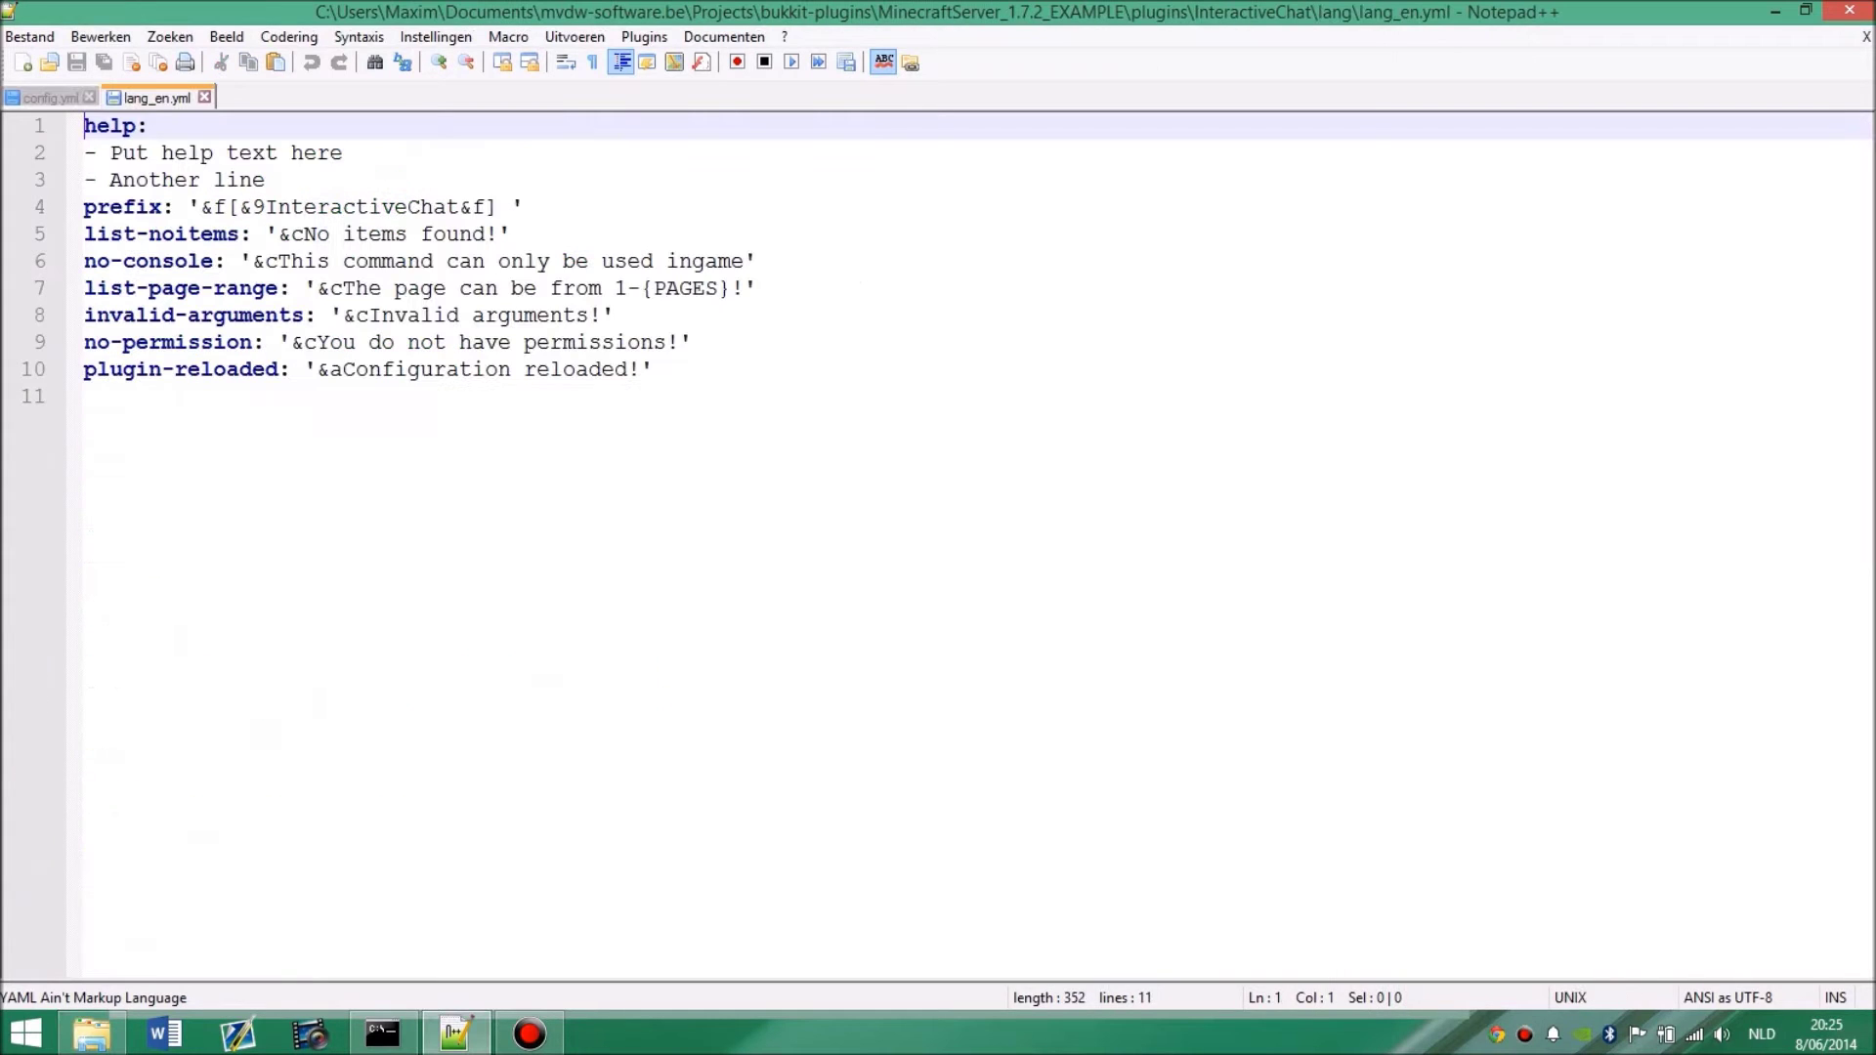
# Highlight the message lines, then the full prefix text on line 4.
pyautogui.hotkey('ctrl', 'End')
pyautogui.hotkey('shift', 'Up')
pyautogui.hotkey('shift', 'Up')
pyautogui.hotkey('shift', 'Up')
pyautogui.hotkey('shift', 'Up')
pyautogui.hotkey('shift', 'Up')
pyautogui.hotkey('shift', 'Up')
pyautogui.hotkey('shift', 'Up')
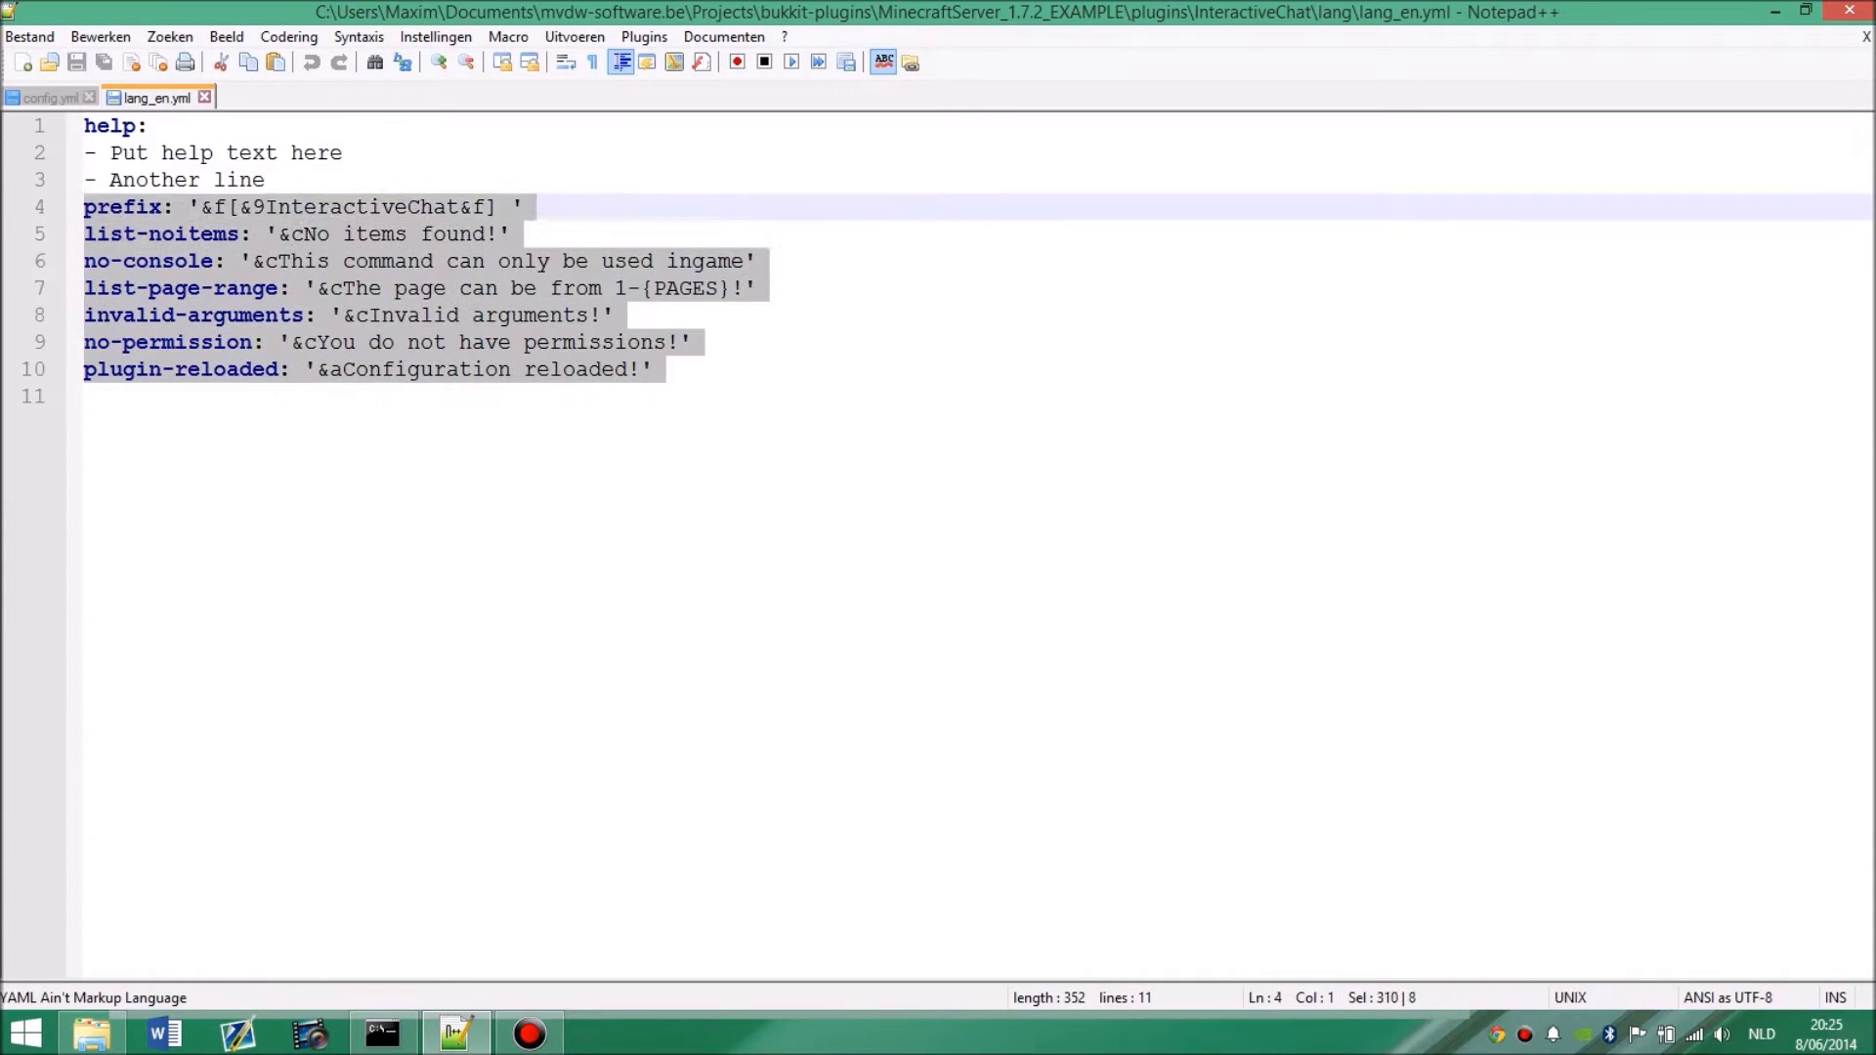
pyautogui.hotkey('shift', 'Down')
pyautogui.hotkey('shift', 'Down')
pyautogui.hotkey('shift', 'Down')
pyautogui.click(188, 207)
pyautogui.hotkey('shift', 'Right')
pyautogui.hotkey('shift', 'Right')
pyautogui.hotkey('shift', 'Right')
pyautogui.hotkey('shift', 'Right')
pyautogui.hotkey('shift', 'Right')
pyautogui.hotkey('shift', 'Right')
pyautogui.hotkey('shift', 'Right')
pyautogui.hotkey('shift', 'Right')
pyautogui.hotkey('shift', 'Right')
pyautogui.hotkey('shift', 'Right')
pyautogui.hotkey('shift', 'Right')
pyautogui.hotkey('shift', 'Right')
pyautogui.hotkey('shift', 'Right')
pyautogui.hotkey('shift', 'Right')
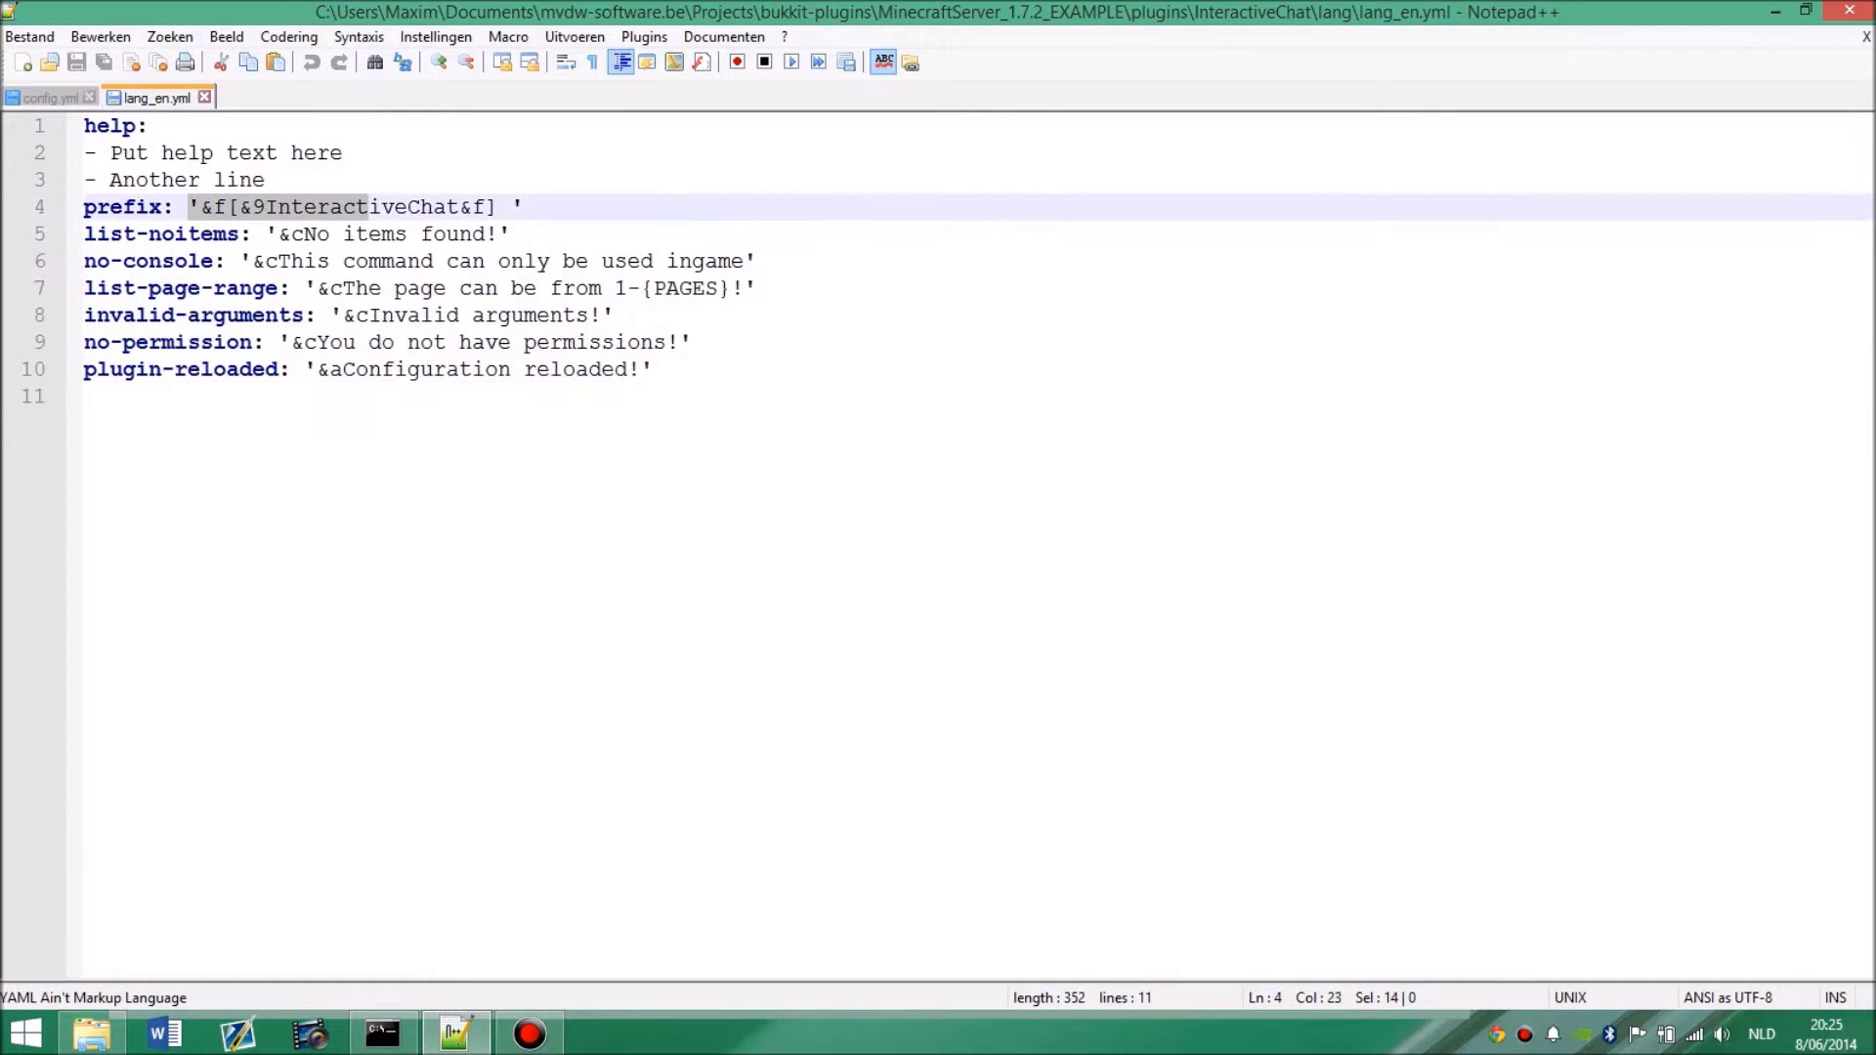
pyautogui.hotkey('shift', 'Right')
pyautogui.hotkey('shift', 'Right')
pyautogui.hotkey('shift', 'Right')
pyautogui.hotkey('shift', 'Right')
pyautogui.hotkey('shift', 'Right')
pyautogui.hotkey('shift', 'Right')
pyautogui.hotkey('shift', 'Right')
pyautogui.hotkey('shift', 'Right')
pyautogui.hotkey('shift', 'Right')
pyautogui.hotkey('shift', 'Right')
pyautogui.hotkey('shift', 'Right')
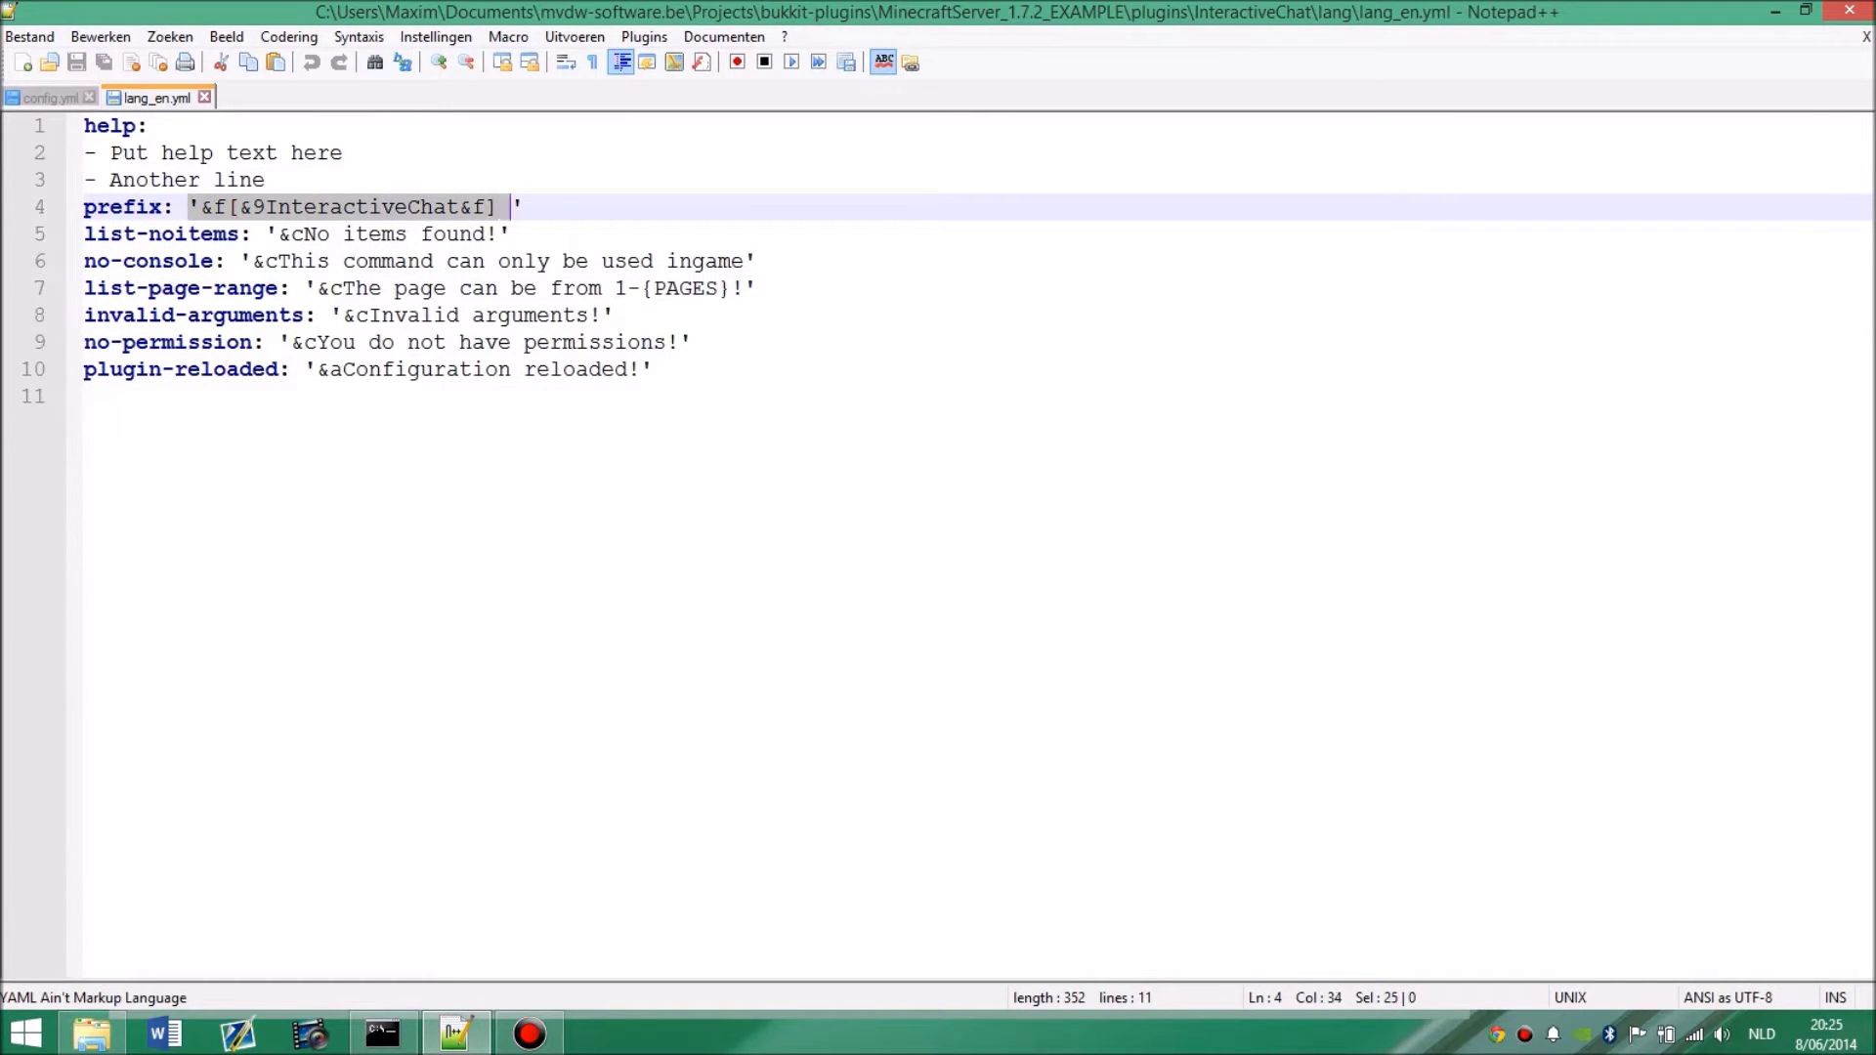
pyautogui.press('Right')
pyautogui.hotkey('shift', 'Left')
pyautogui.hotkey('shift', 'Left')
pyautogui.hotkey('shift', 'Left')
pyautogui.hotkey('ctrl', 'shift', 'Left')
pyautogui.hotkey('ctrl', 'shift', 'Left')
pyautogui.hotkey('ctrl', 'shift', 'Left')
pyautogui.hotkey('ctrl', 'shift', 'Left')
# Highlight the two help text lines in lang_en.yml.
pyautogui.press('Up')
pyautogui.press('Up')
pyautogui.press('Down')
pyautogui.press('End')
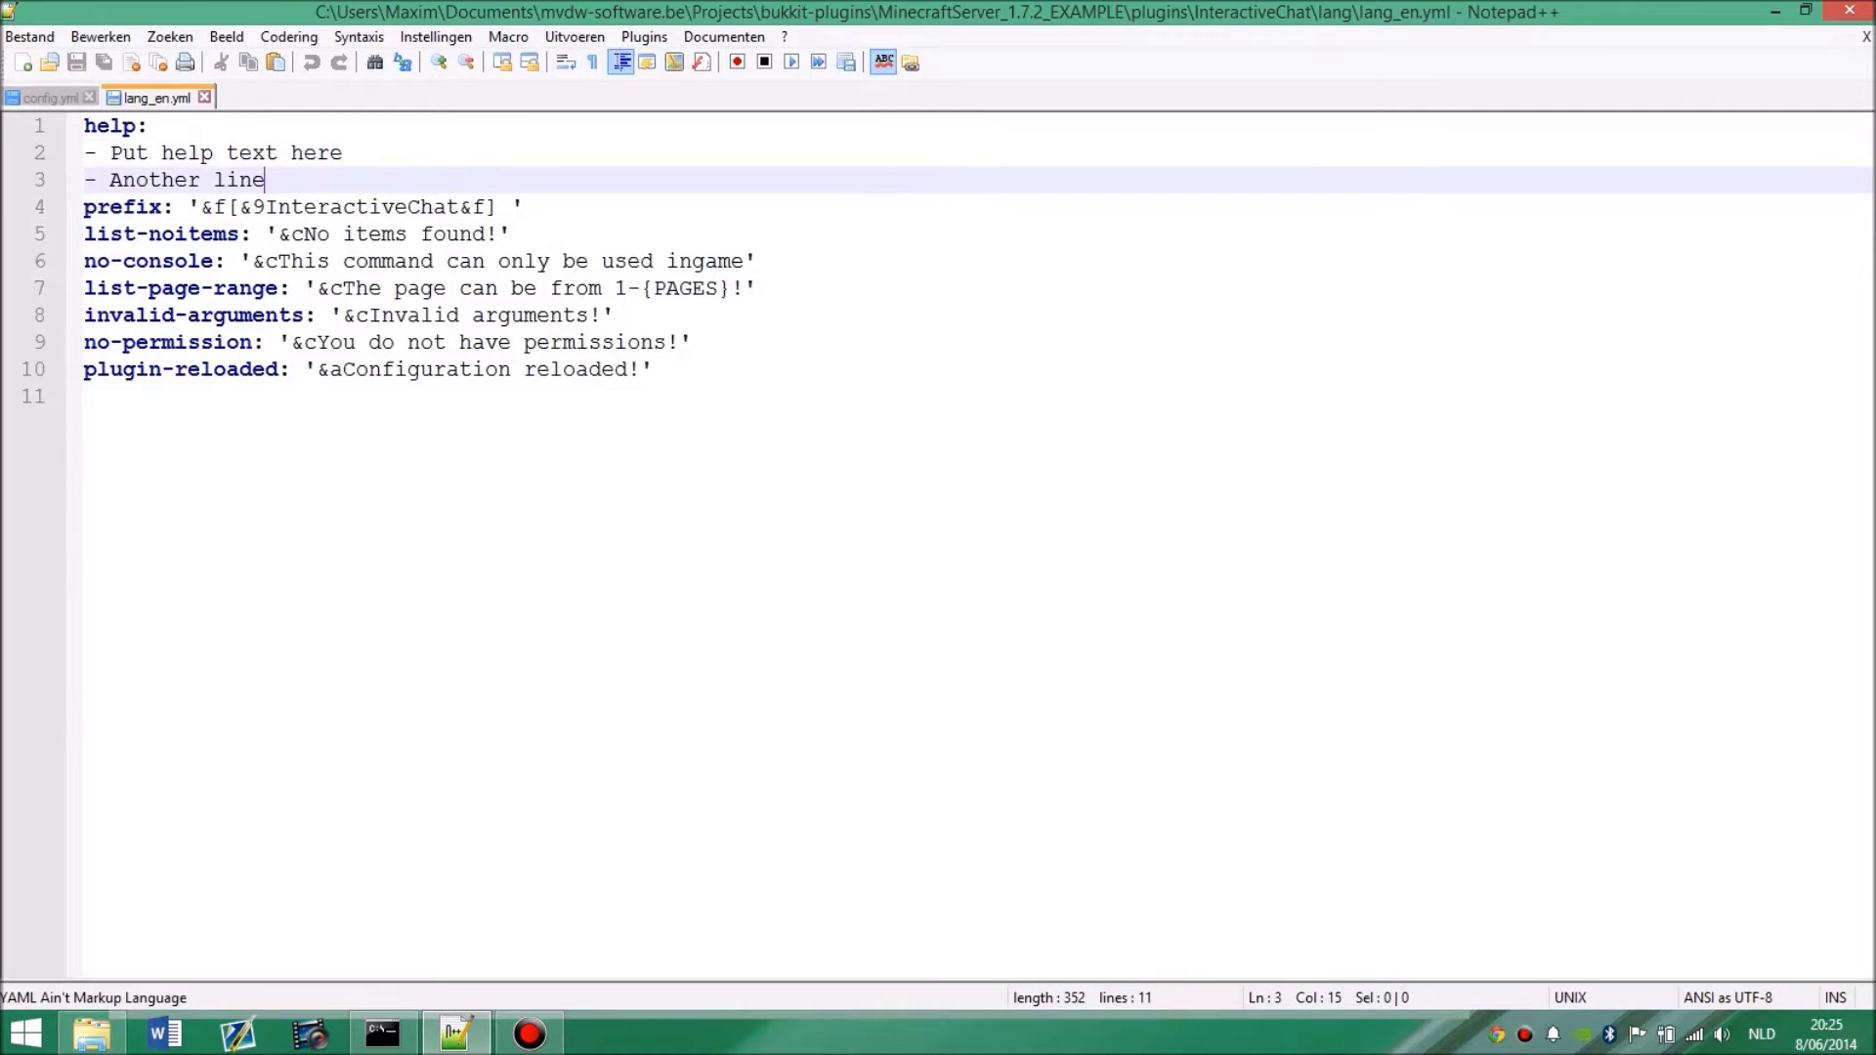
pyautogui.hotkey('shift', 'Up')
pyautogui.hotkey('shift', 'Home')
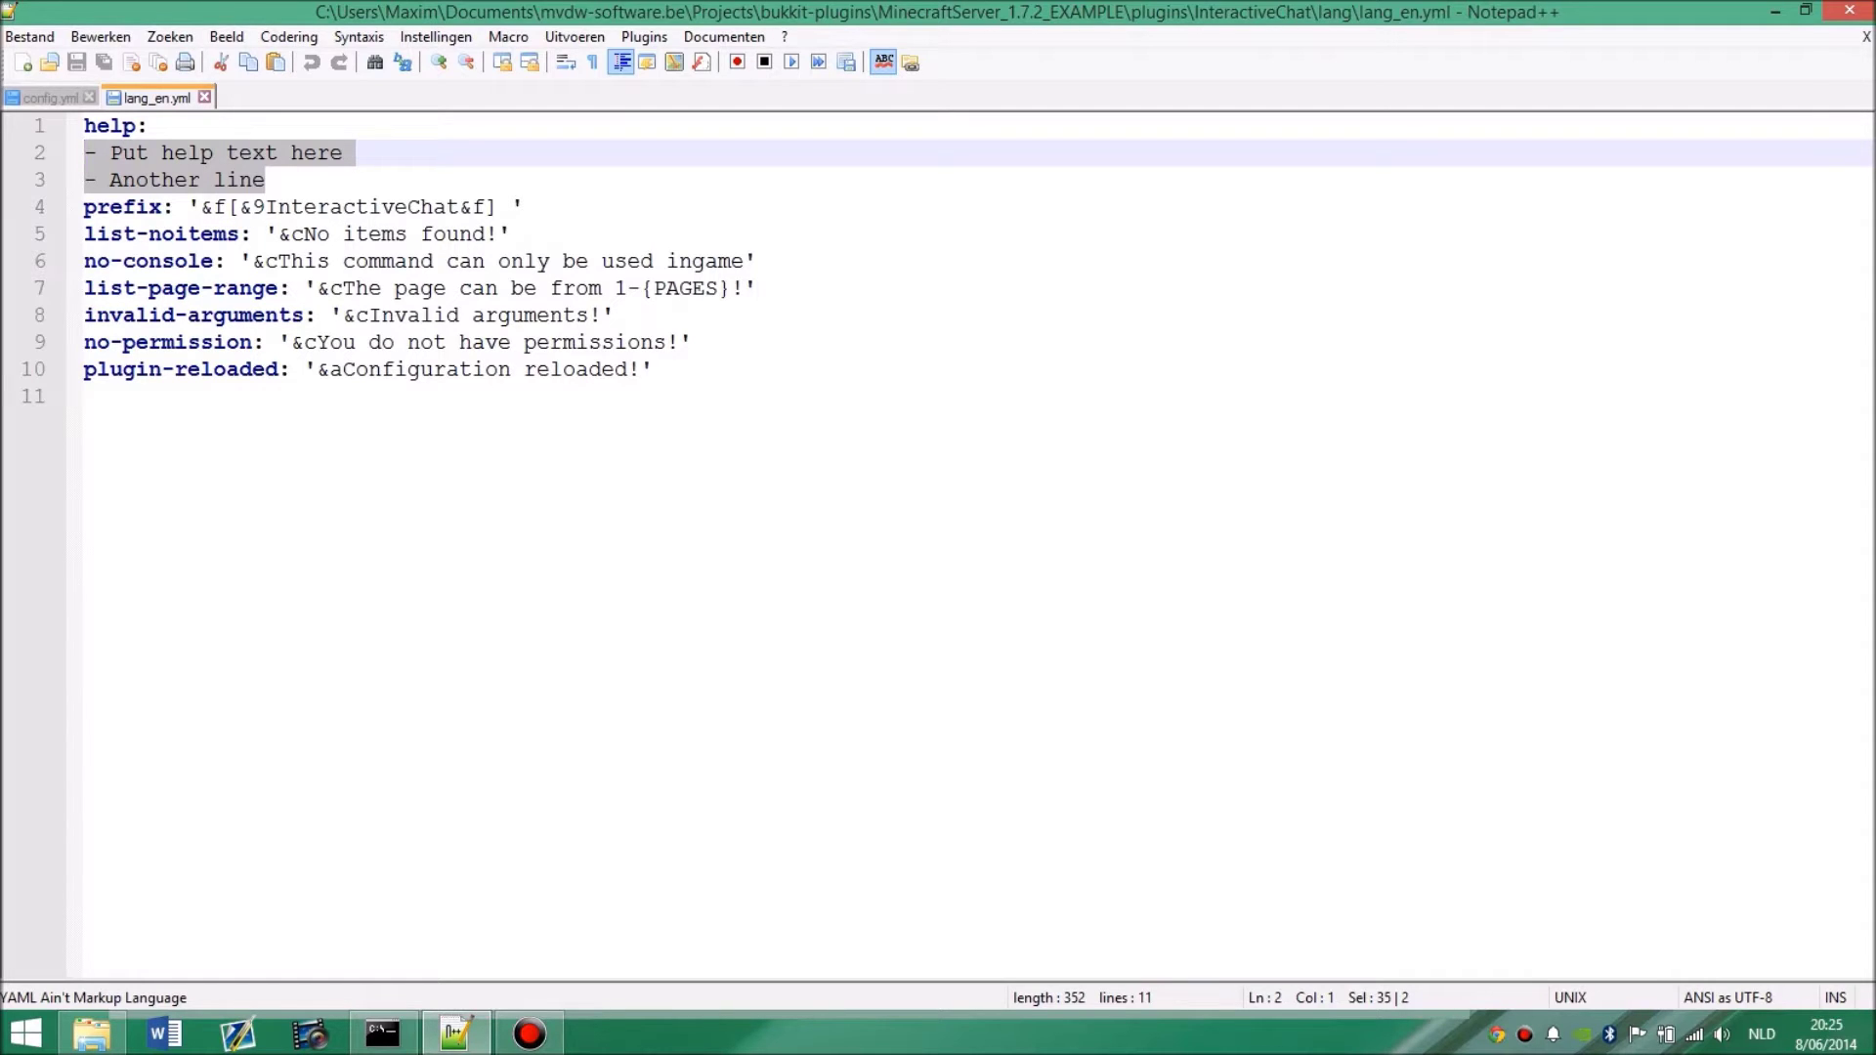
# Go back to the InteractiveChat folder and reopen config.yml in Notepad++.
pyautogui.hotkey('alt', 'Tab')
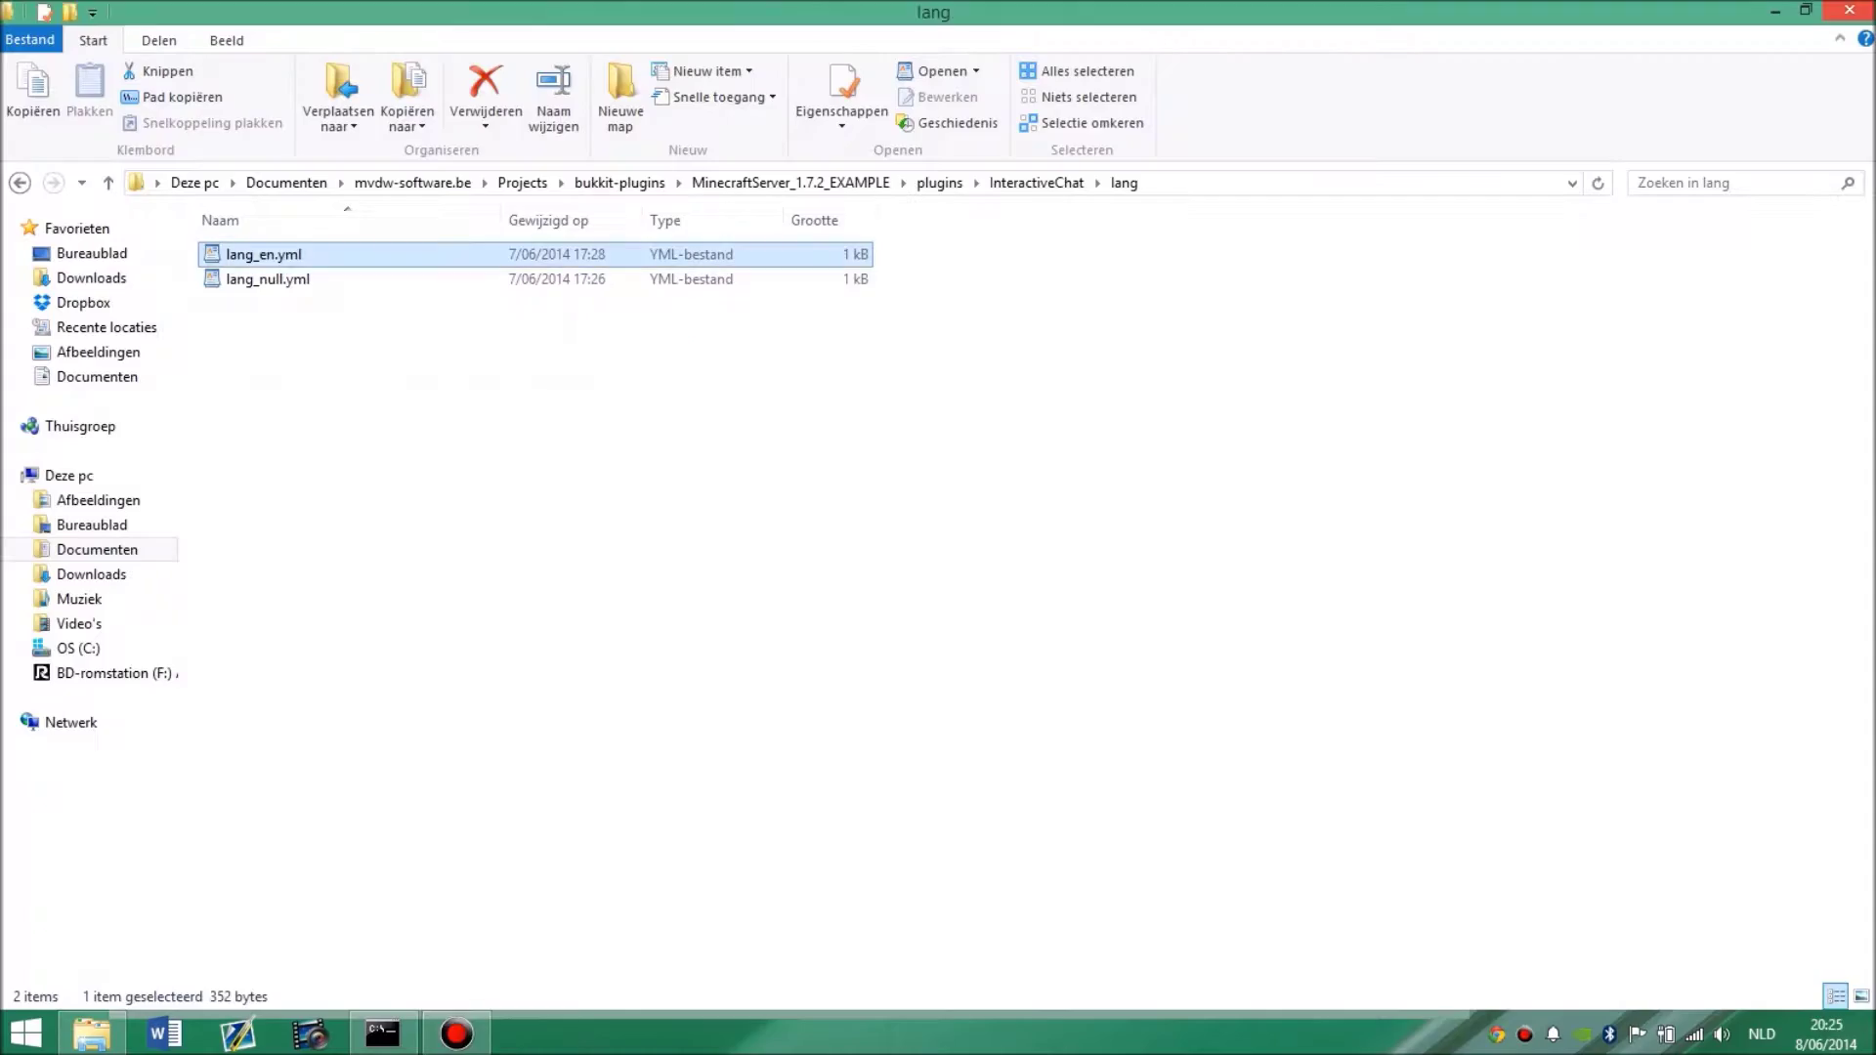
pyautogui.click(1037, 183)
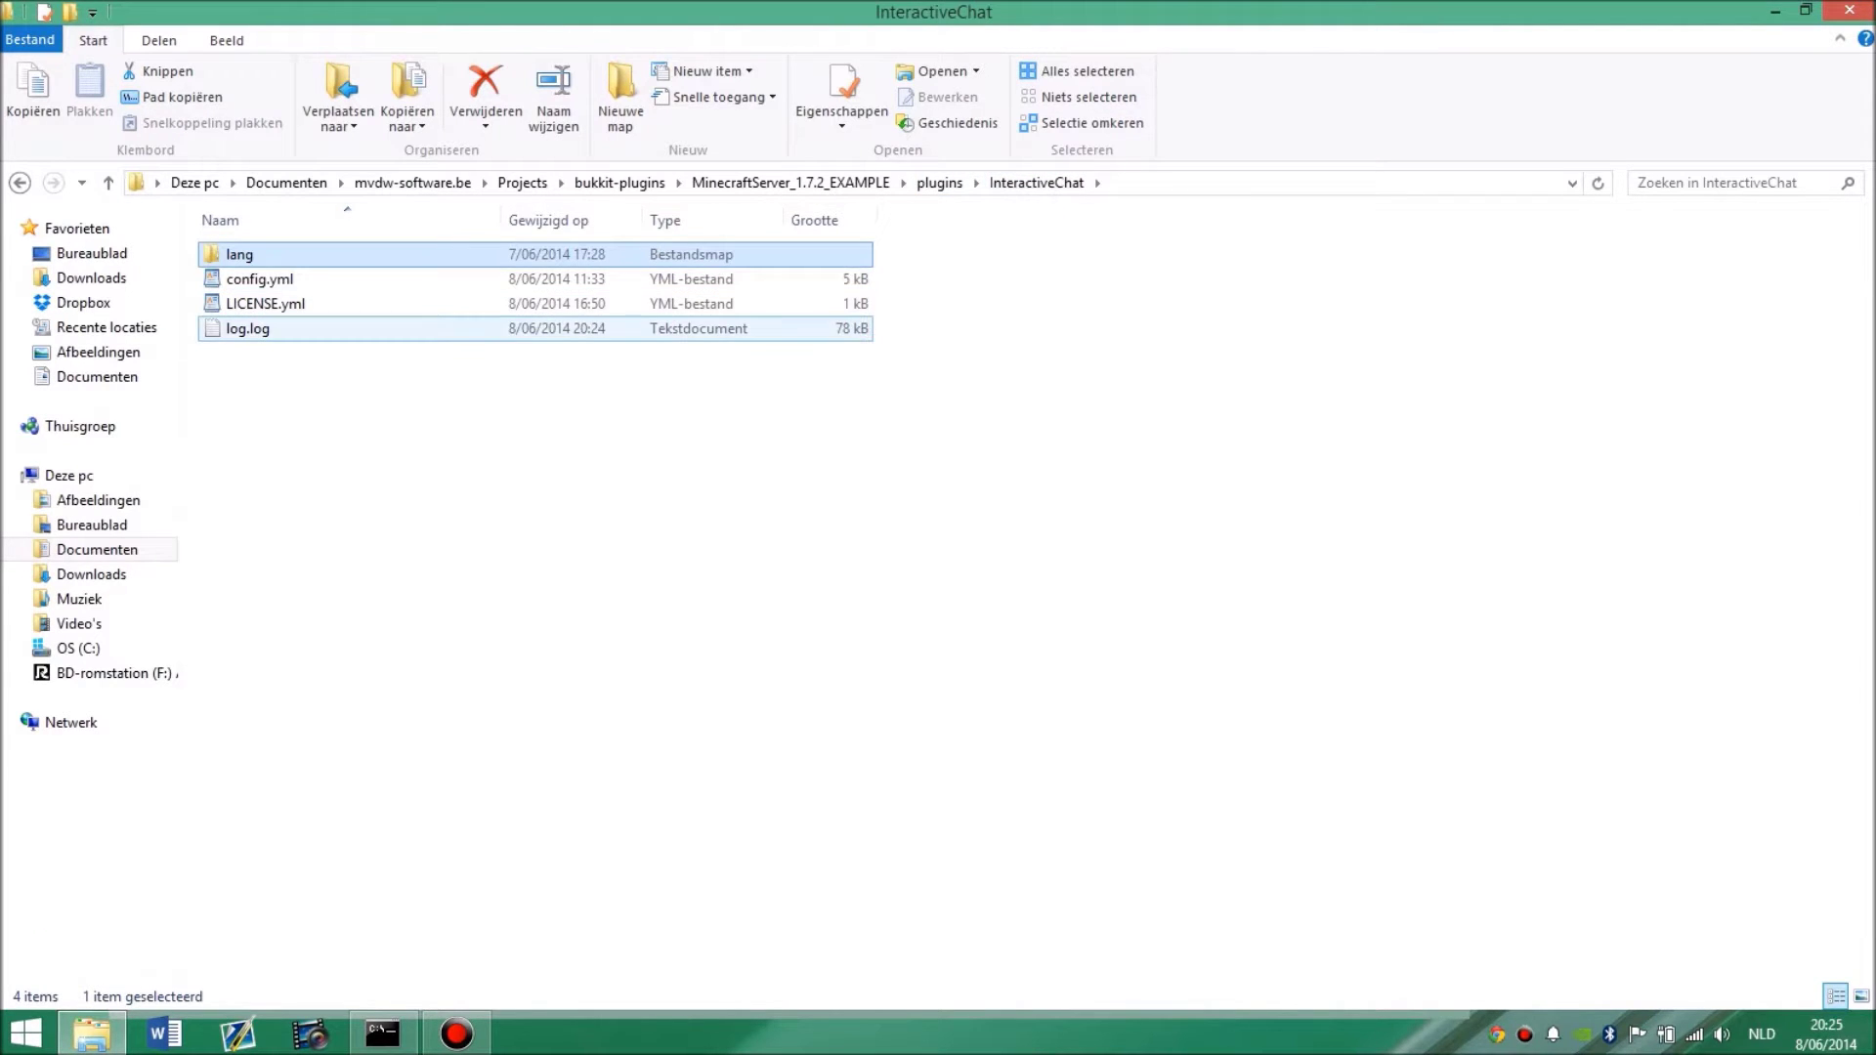
pyautogui.rightClick(292, 281)
pyautogui.click(394, 352)
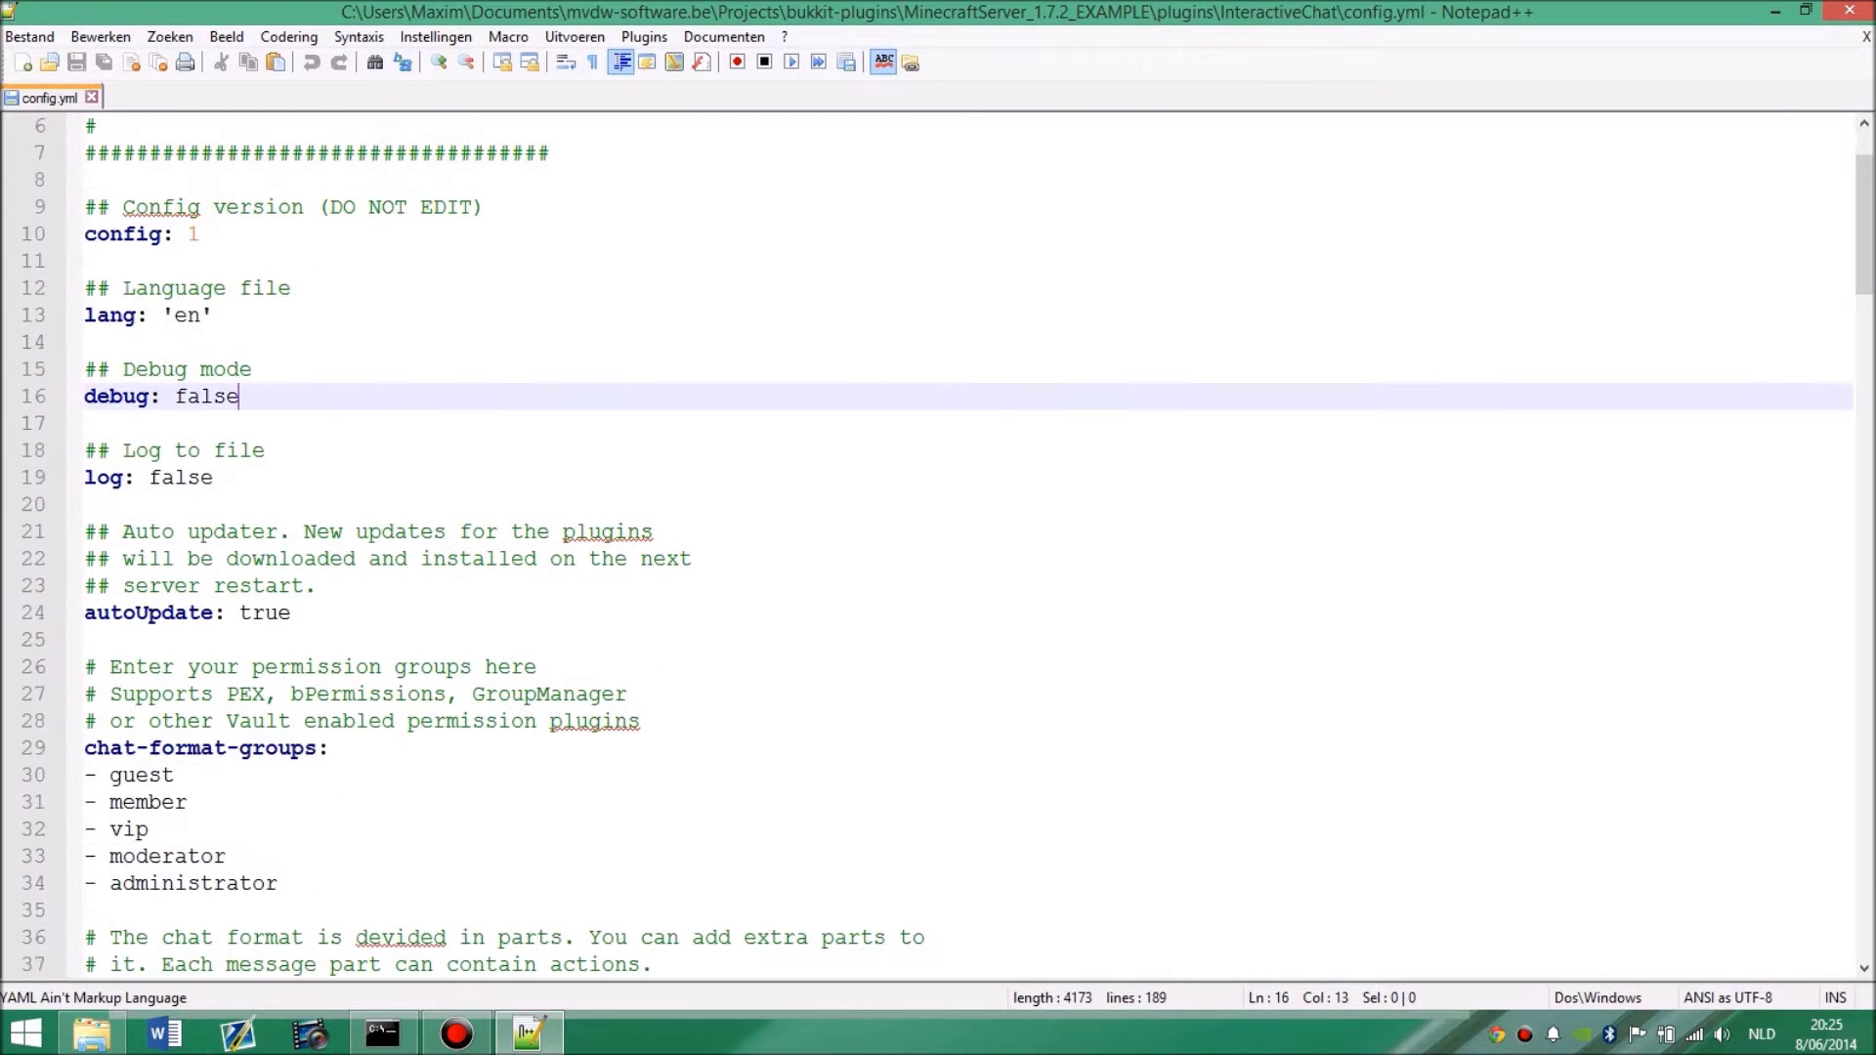
# Highlight the Debug mode lines 15–16 and the debug: false value.
pyautogui.hotkey('shift', 'Up')
pyautogui.hotkey('shift', 'Home')
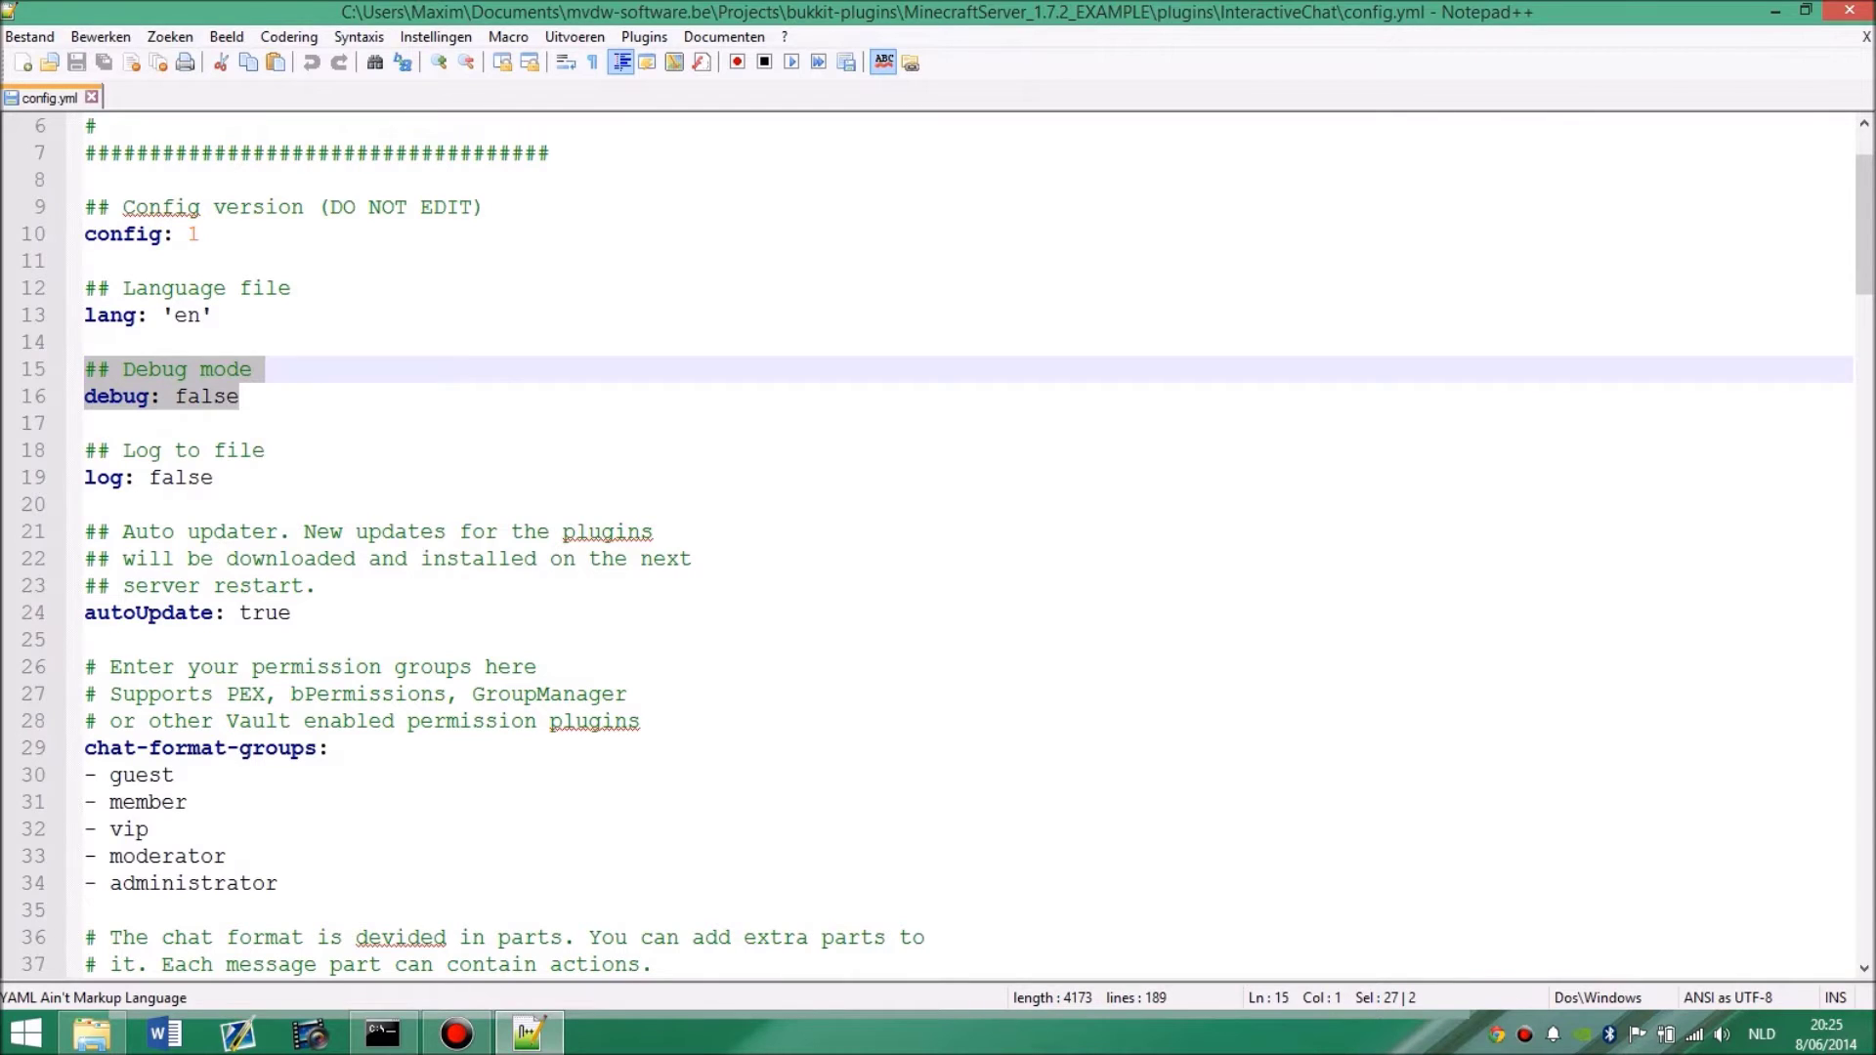
pyautogui.click(239, 396)
pyautogui.hotkey('ctrl', 'shift', 'Left')
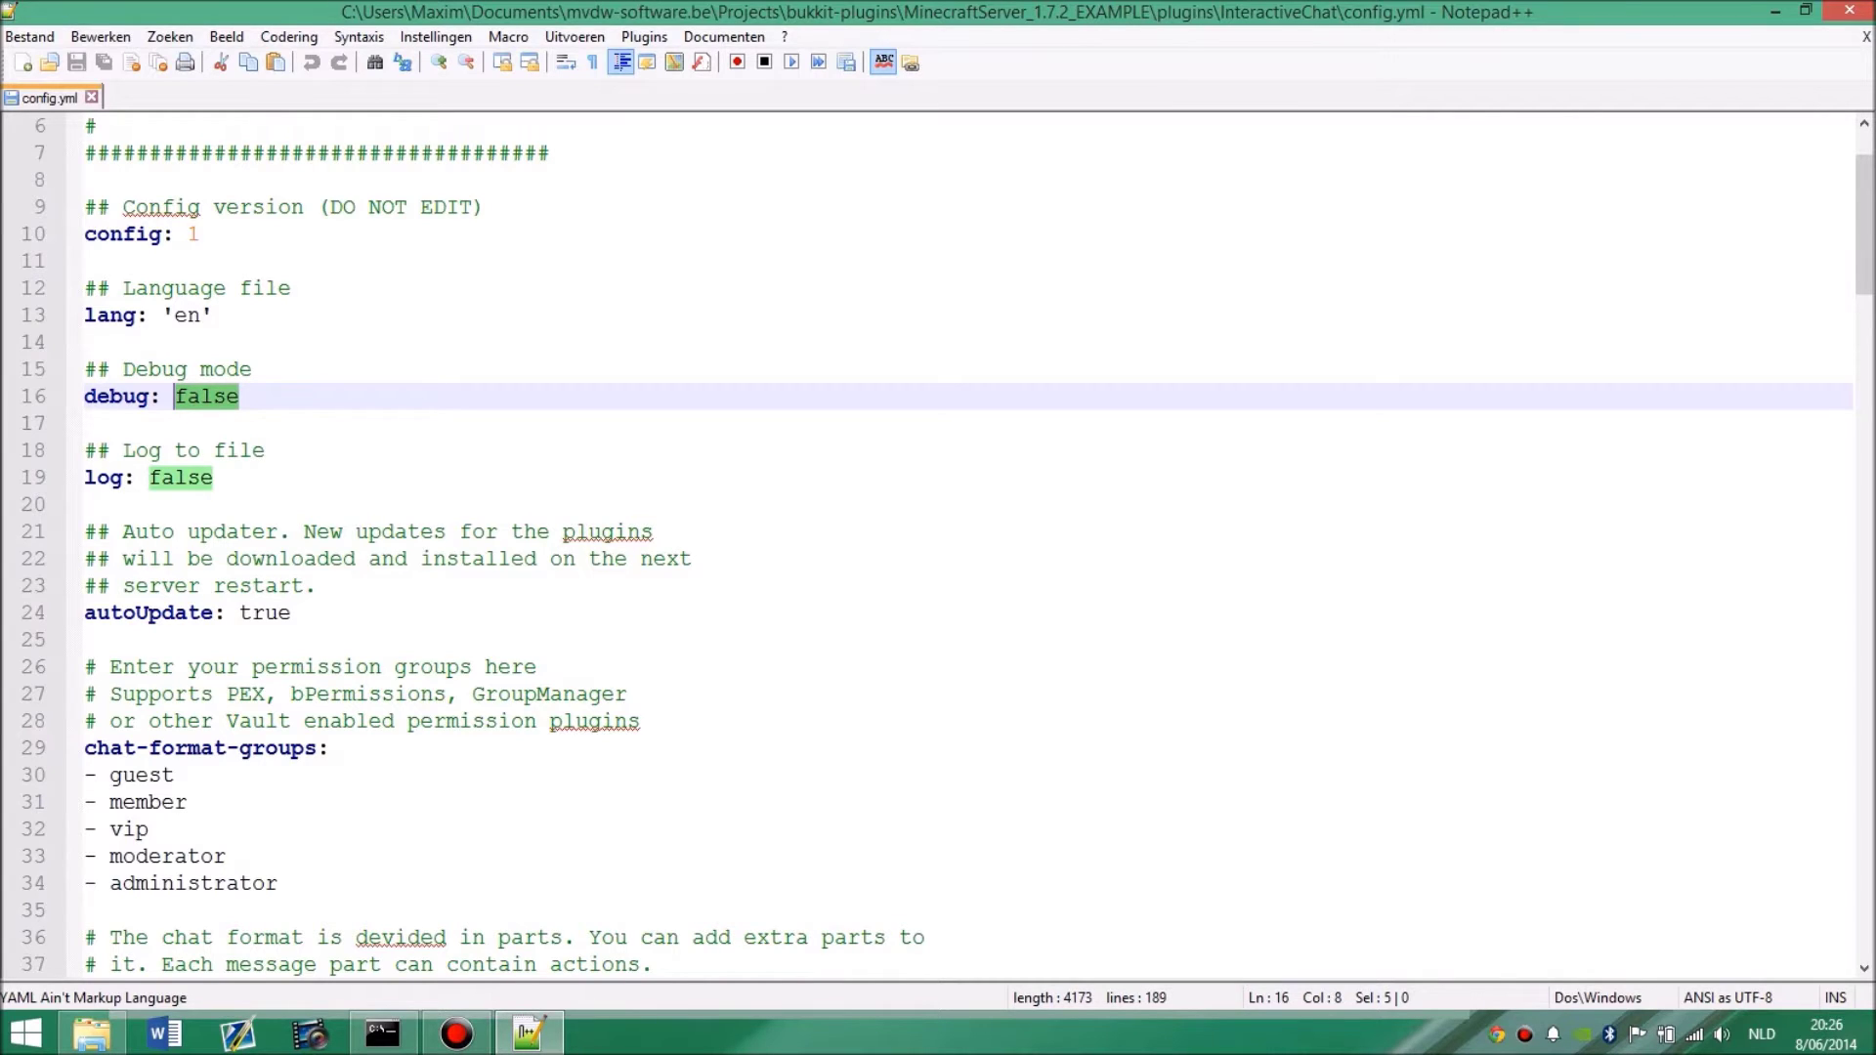
# Highlight the false value of the log setting on line 19.
pyautogui.press('Down')
pyautogui.press('Down')
pyautogui.press('Down')
pyautogui.press('End')
pyautogui.hotkey('shift', 'Left')
pyautogui.hotkey('shift', 'Left')
pyautogui.hotkey('shift', 'Left')
pyautogui.hotkey('shift', 'Left')
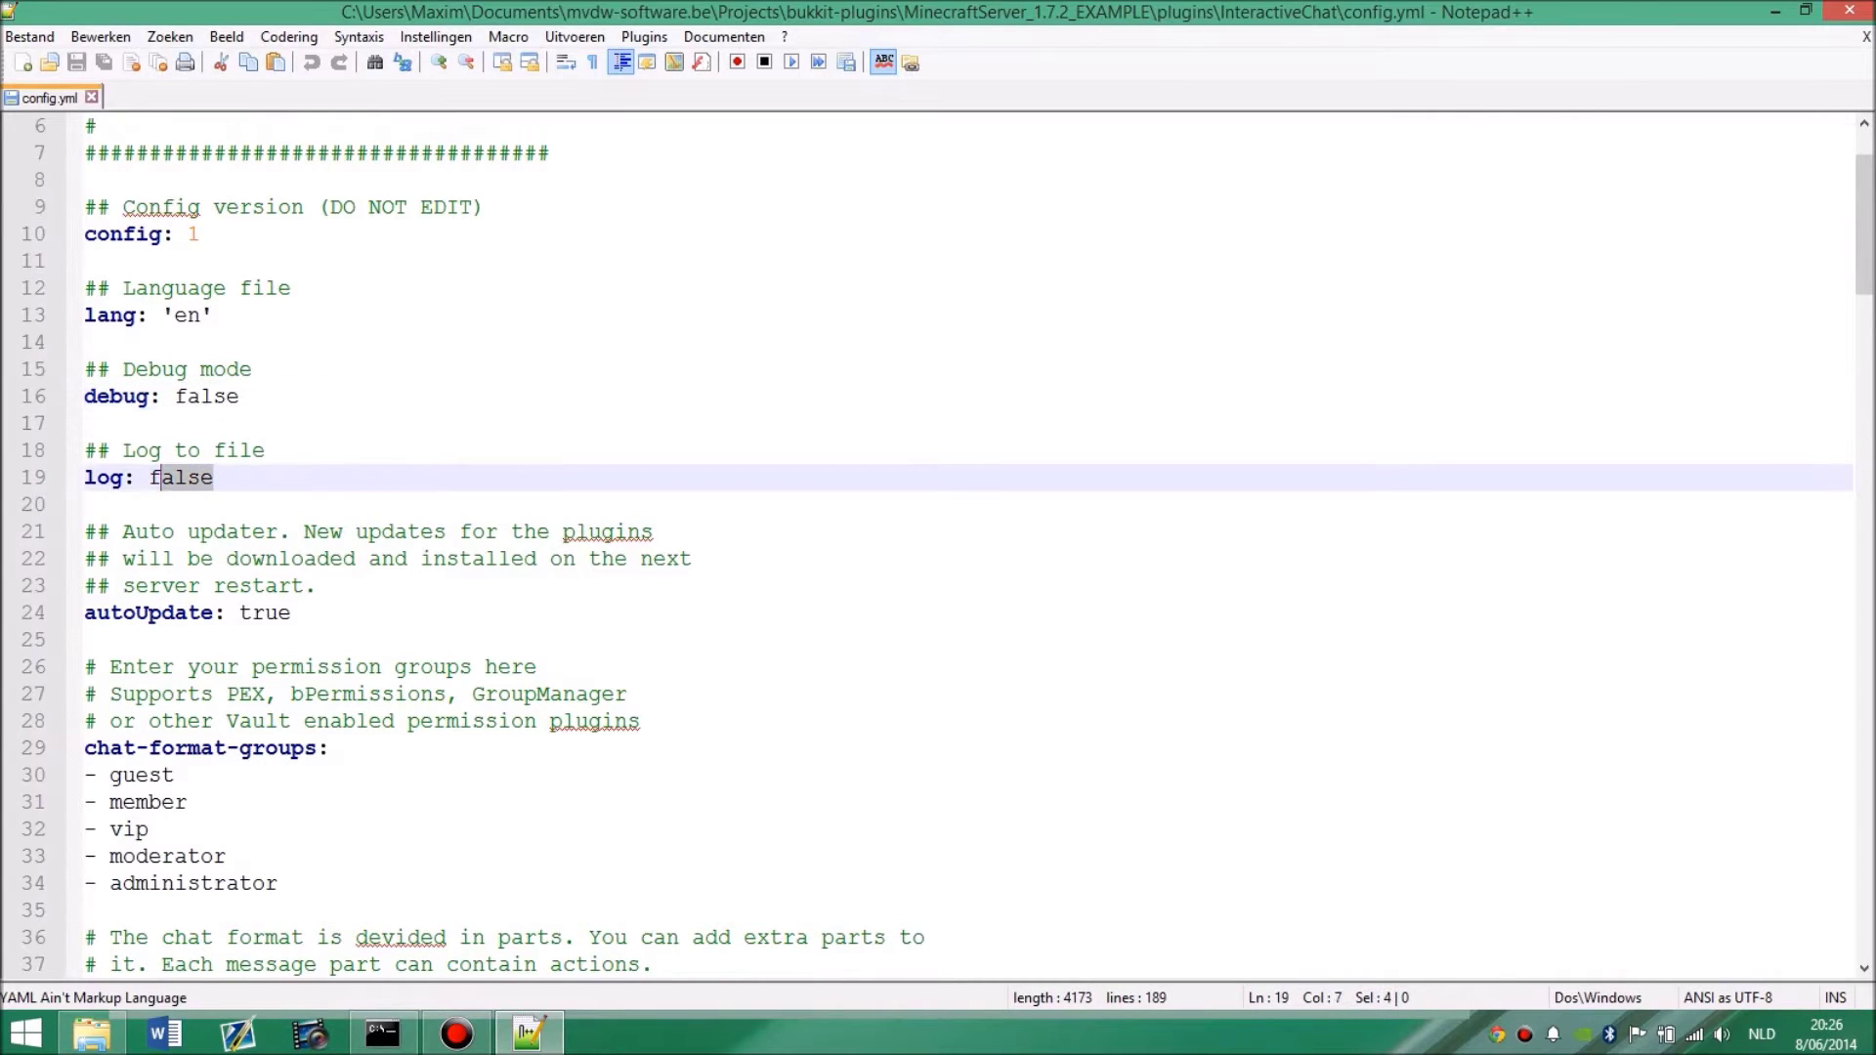
pyautogui.hotkey('shift', 'Up')
pyautogui.hotkey('shift', 'Left')
pyautogui.hotkey('shift', 'Left')
pyautogui.hotkey('shift', 'Down')
pyautogui.hotkey('shift', 'Right')
pyautogui.hotkey('shift', 'Right')
pyautogui.hotkey('shift', 'Left')
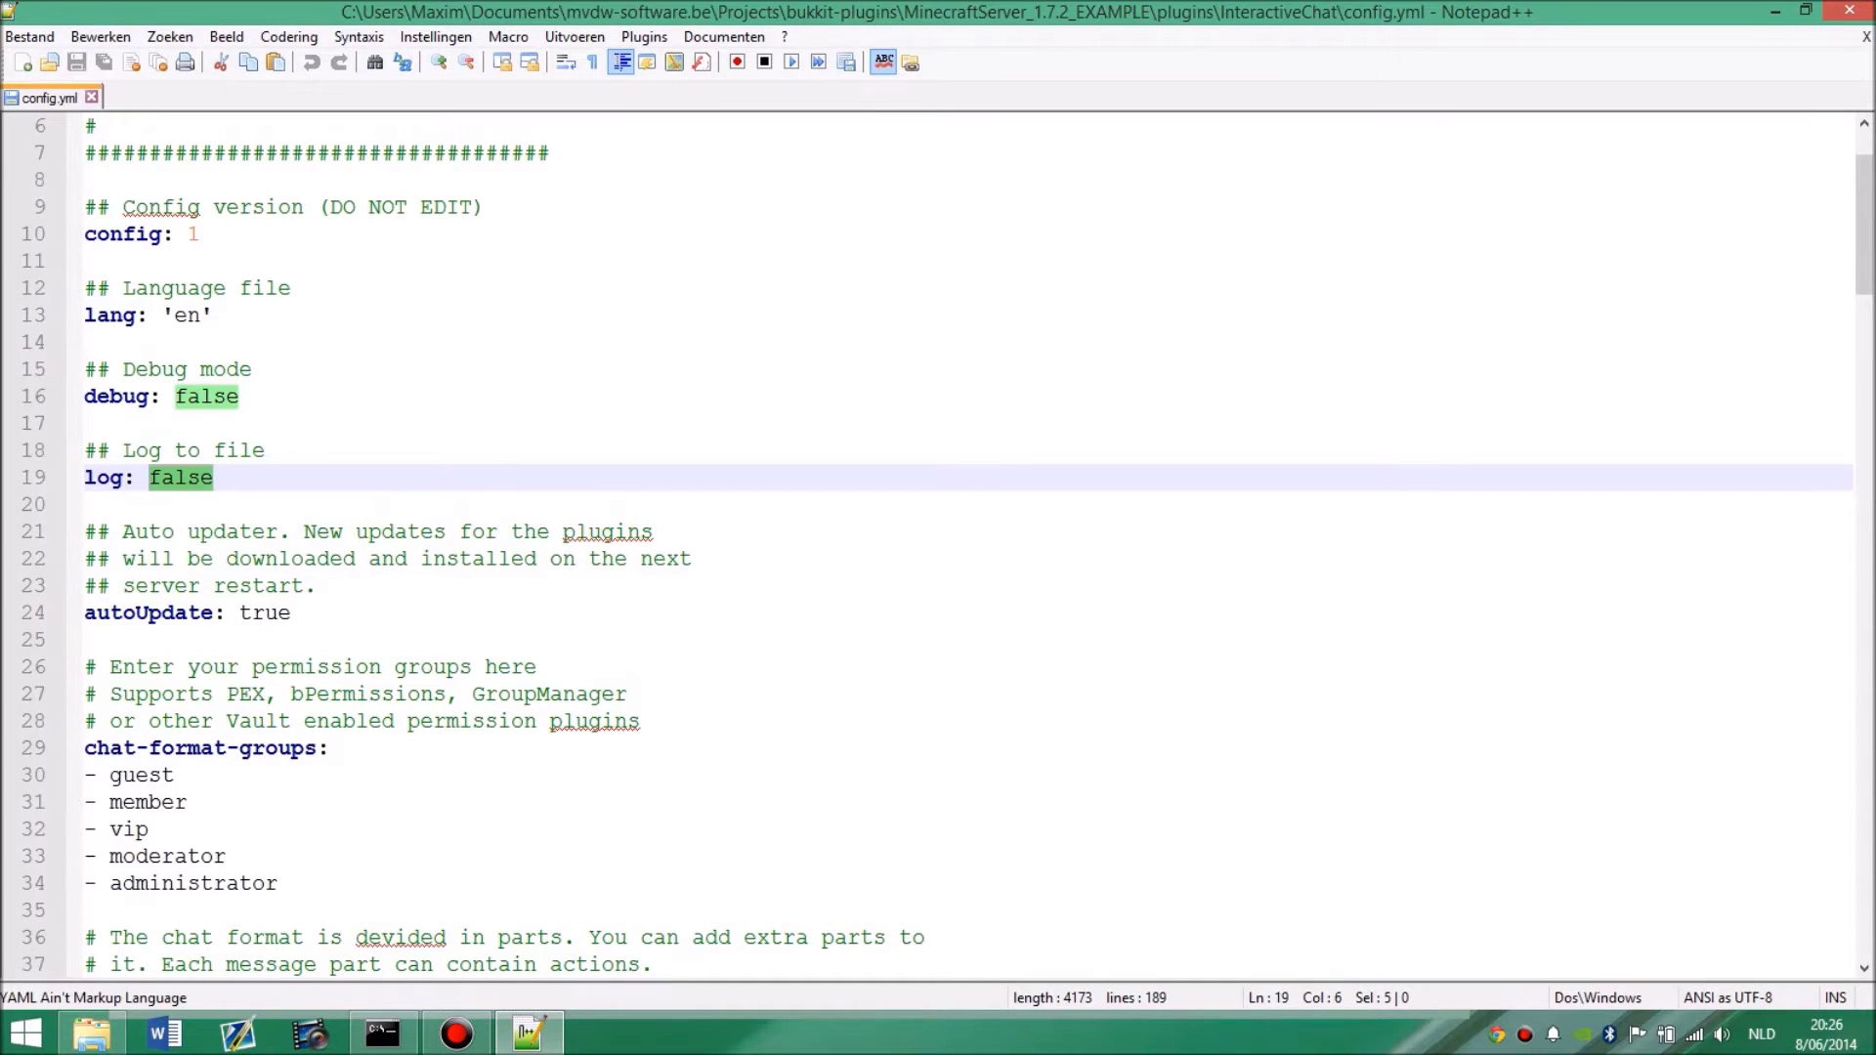
pyautogui.moveTo(91, 1034)
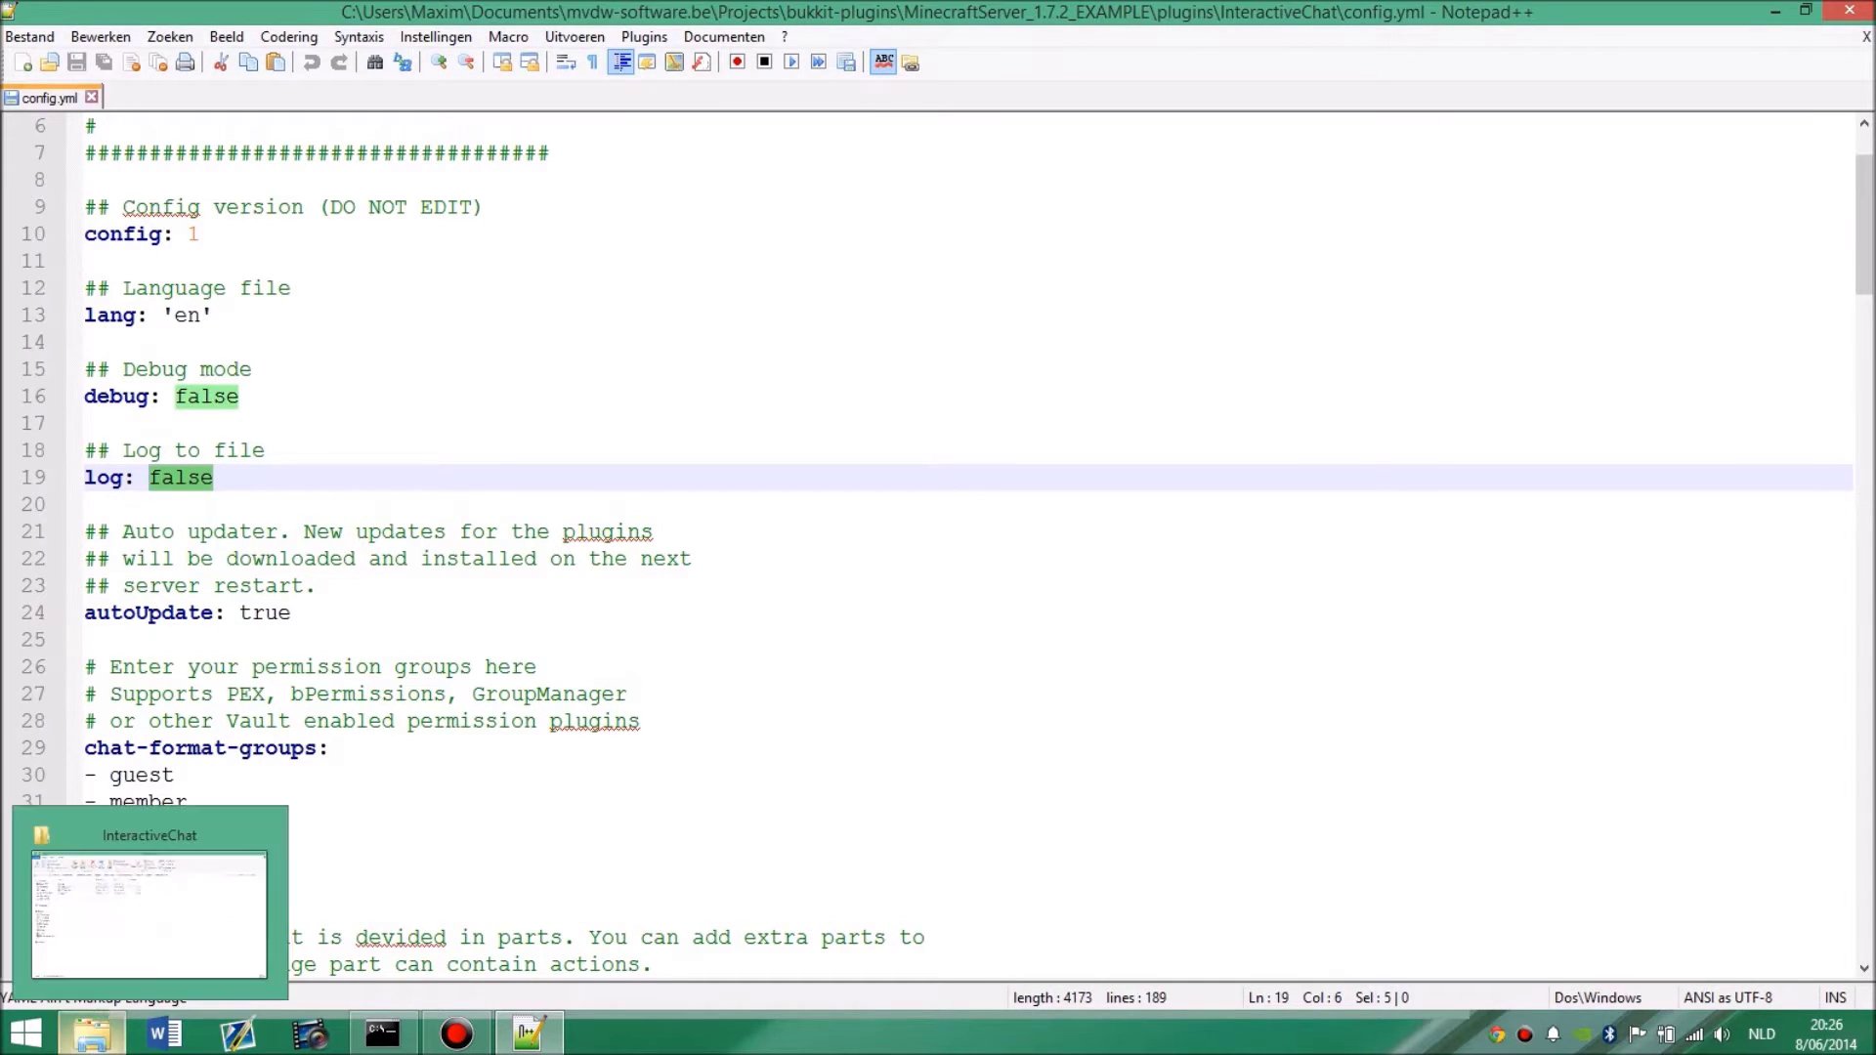
pyautogui.click(147, 909)
pyautogui.click(248, 328)
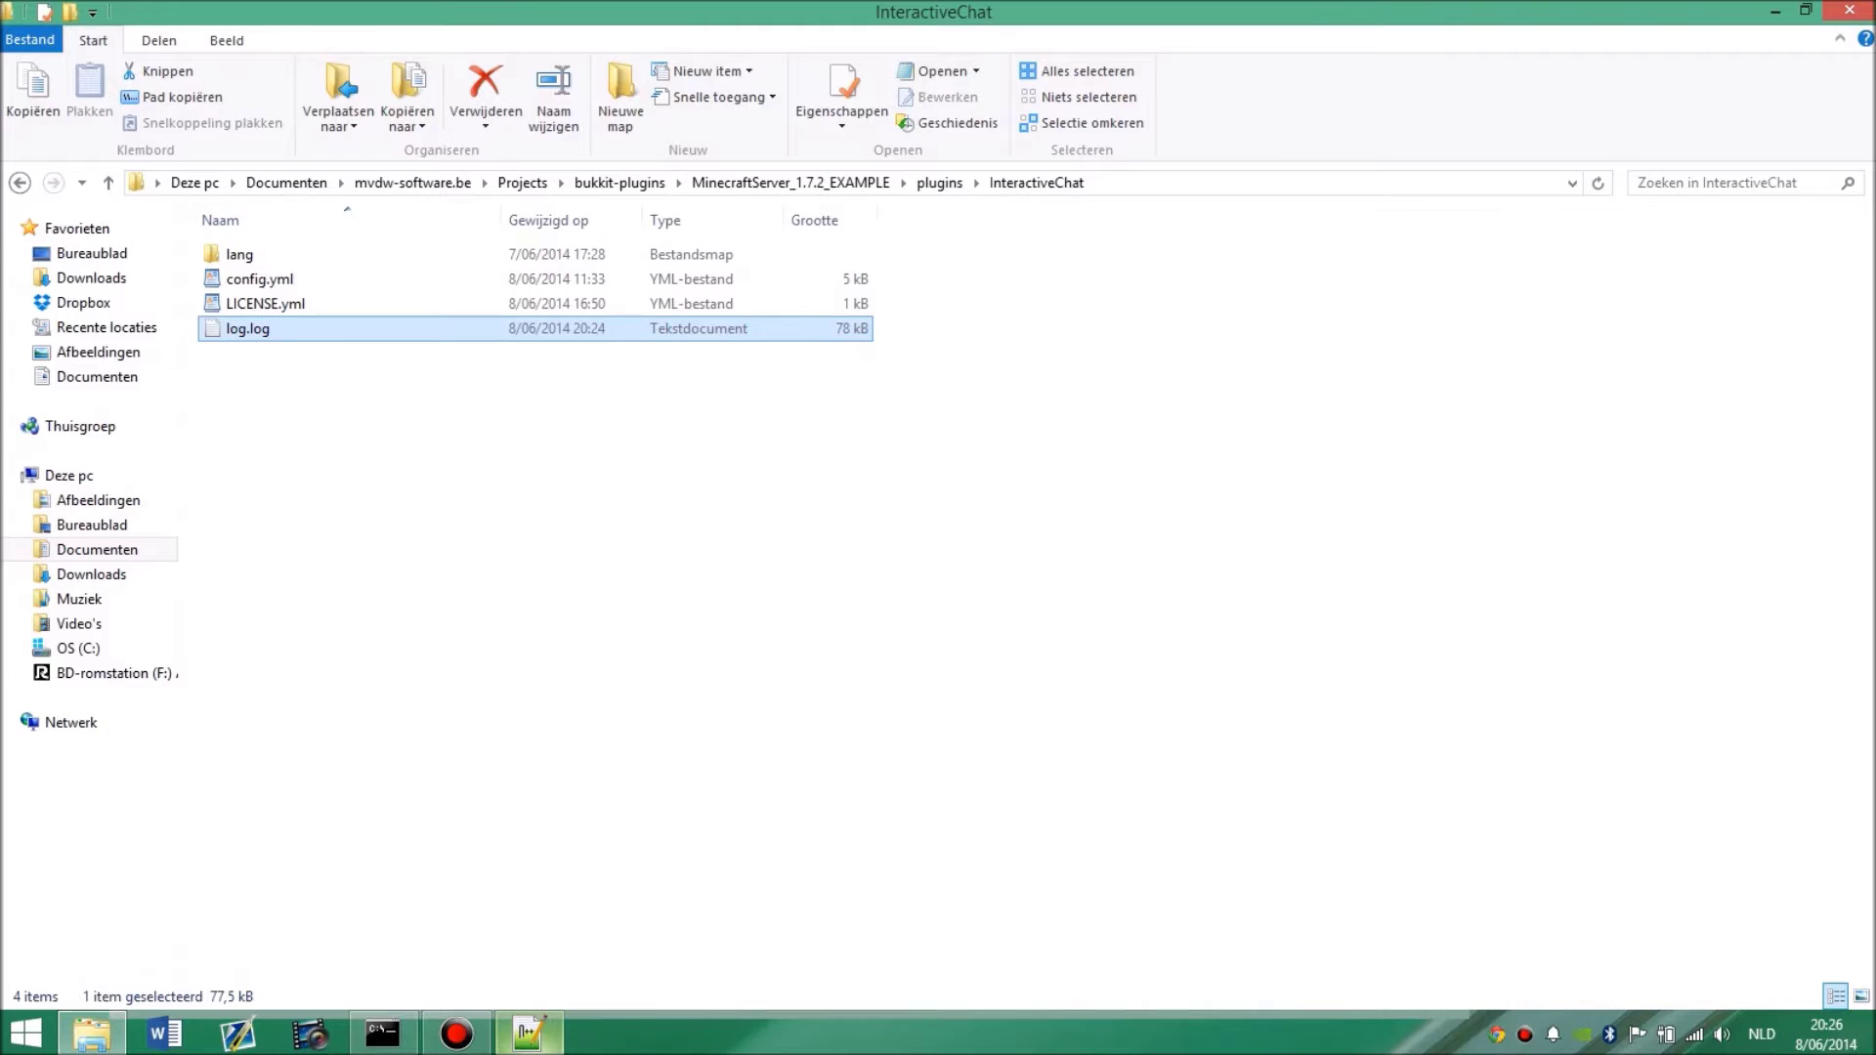
pyautogui.moveTo(527, 1034)
pyautogui.click(500, 904)
pyautogui.moveTo(291, 613); pyautogui.dragTo(85, 531)
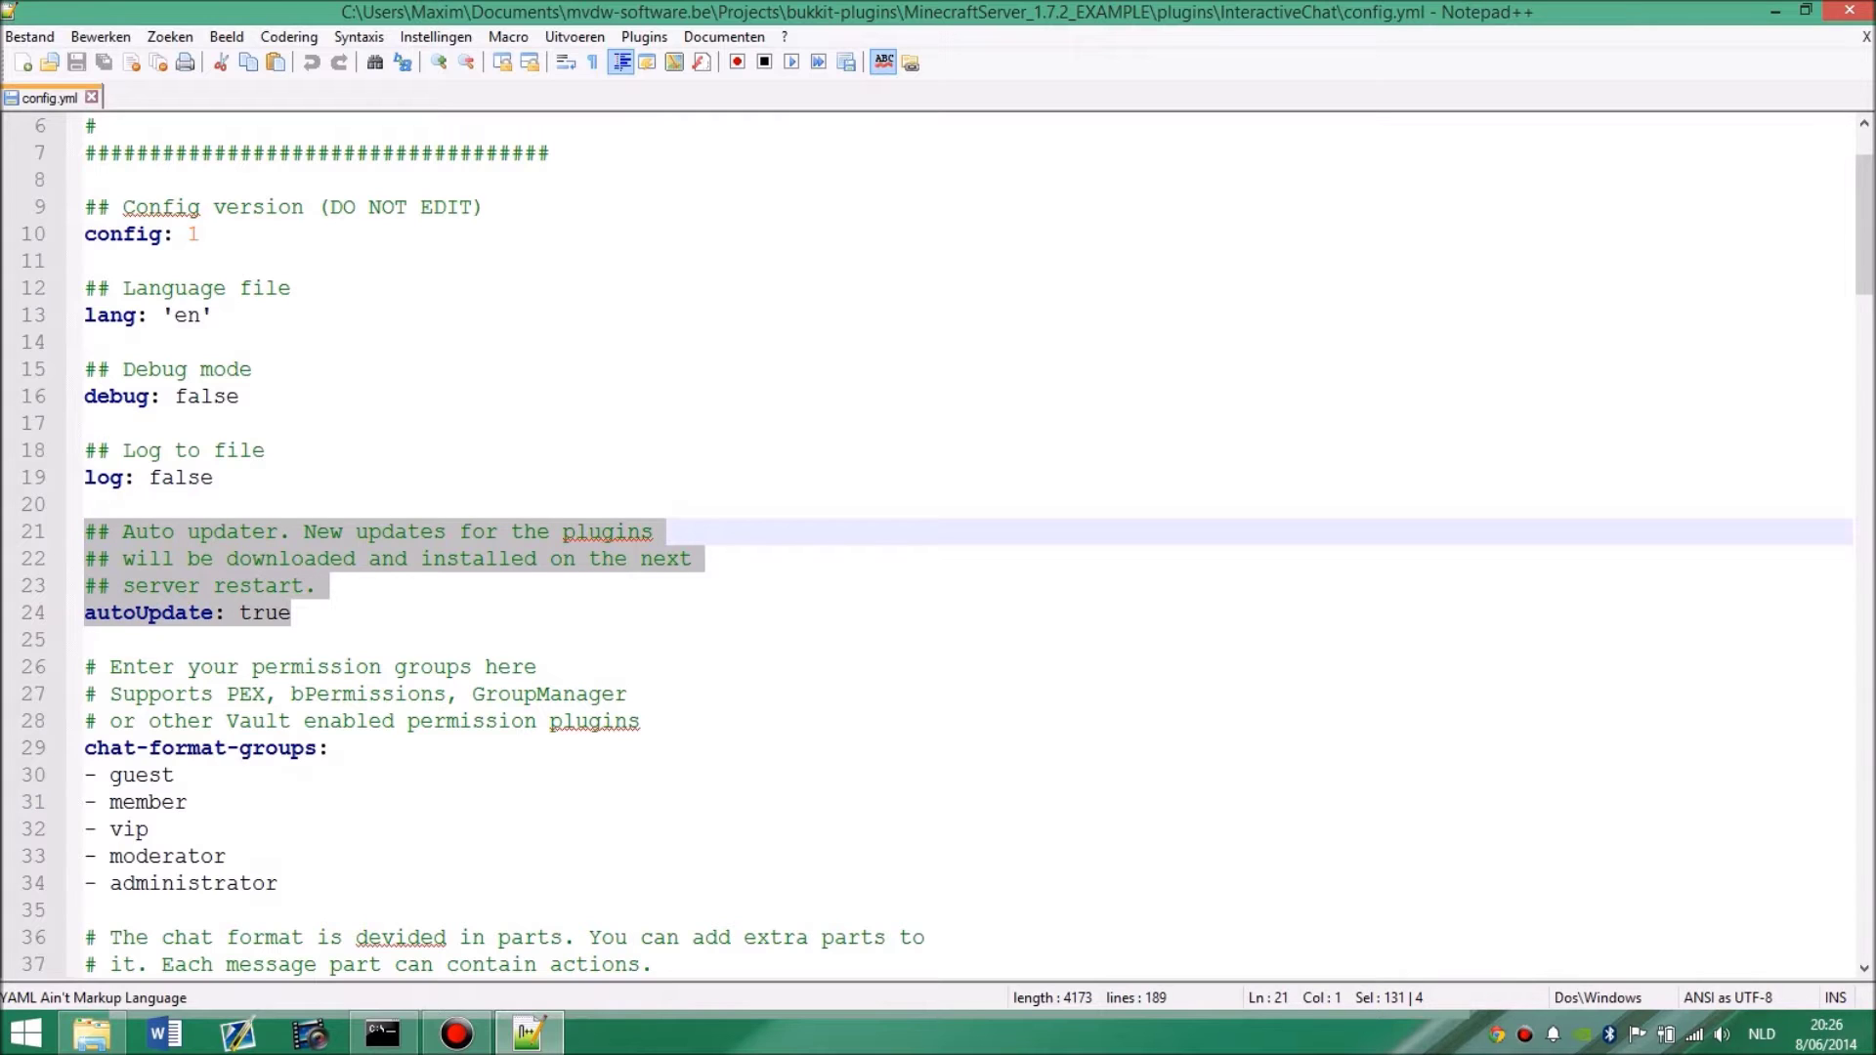
pyautogui.moveTo(92, 1034)
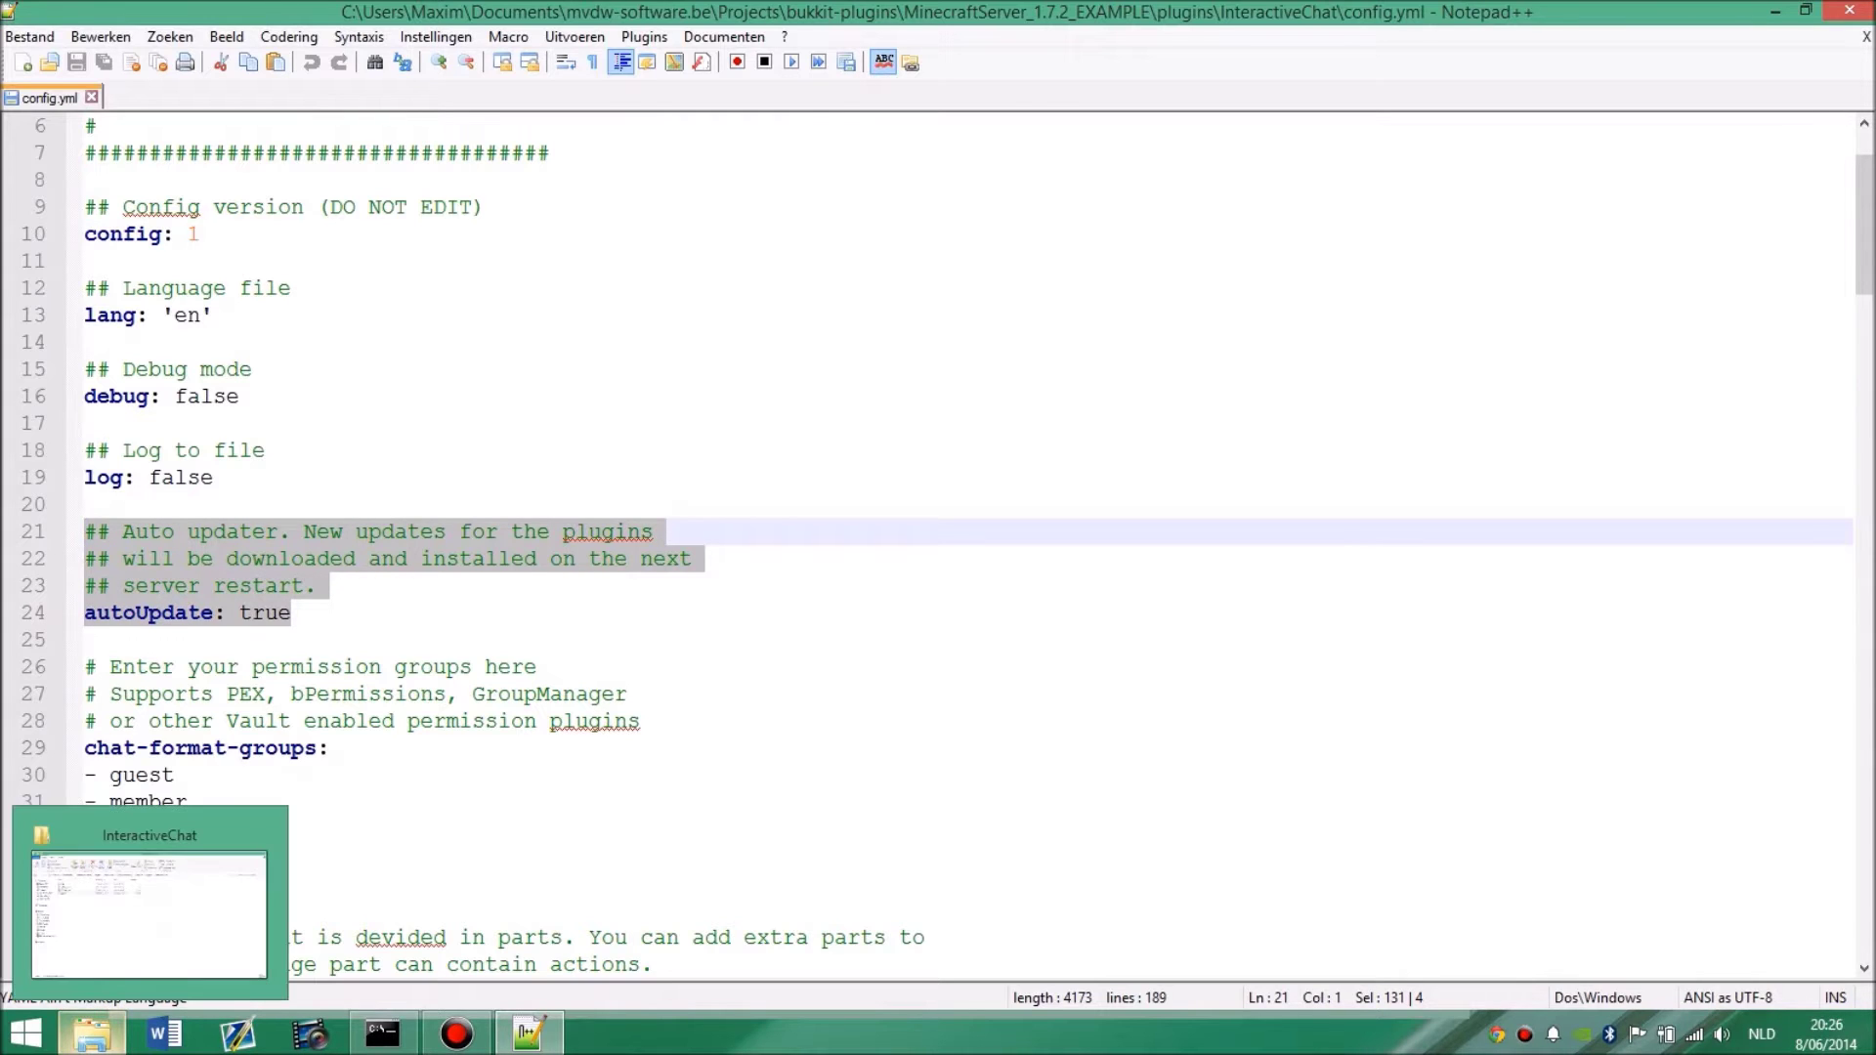
pyautogui.click(147, 899)
pyautogui.moveTo(528, 1034)
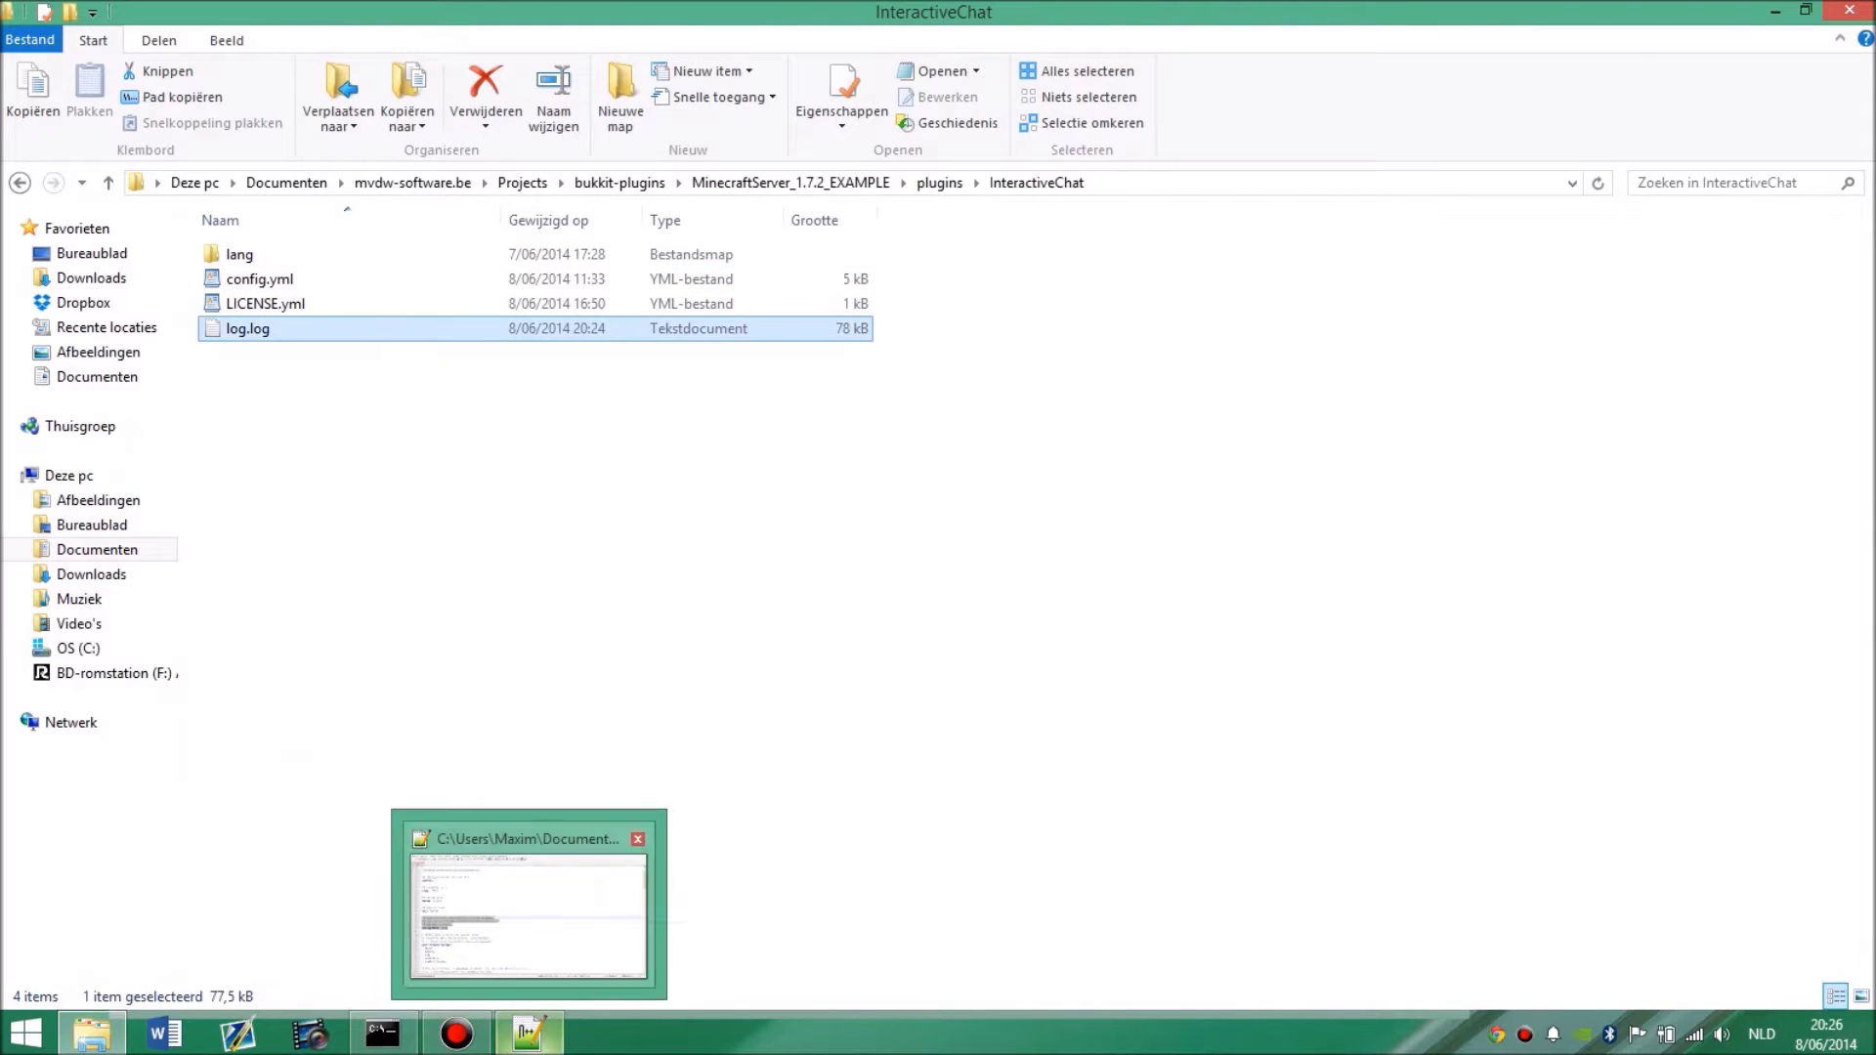
pyautogui.rightClick(272, 311)
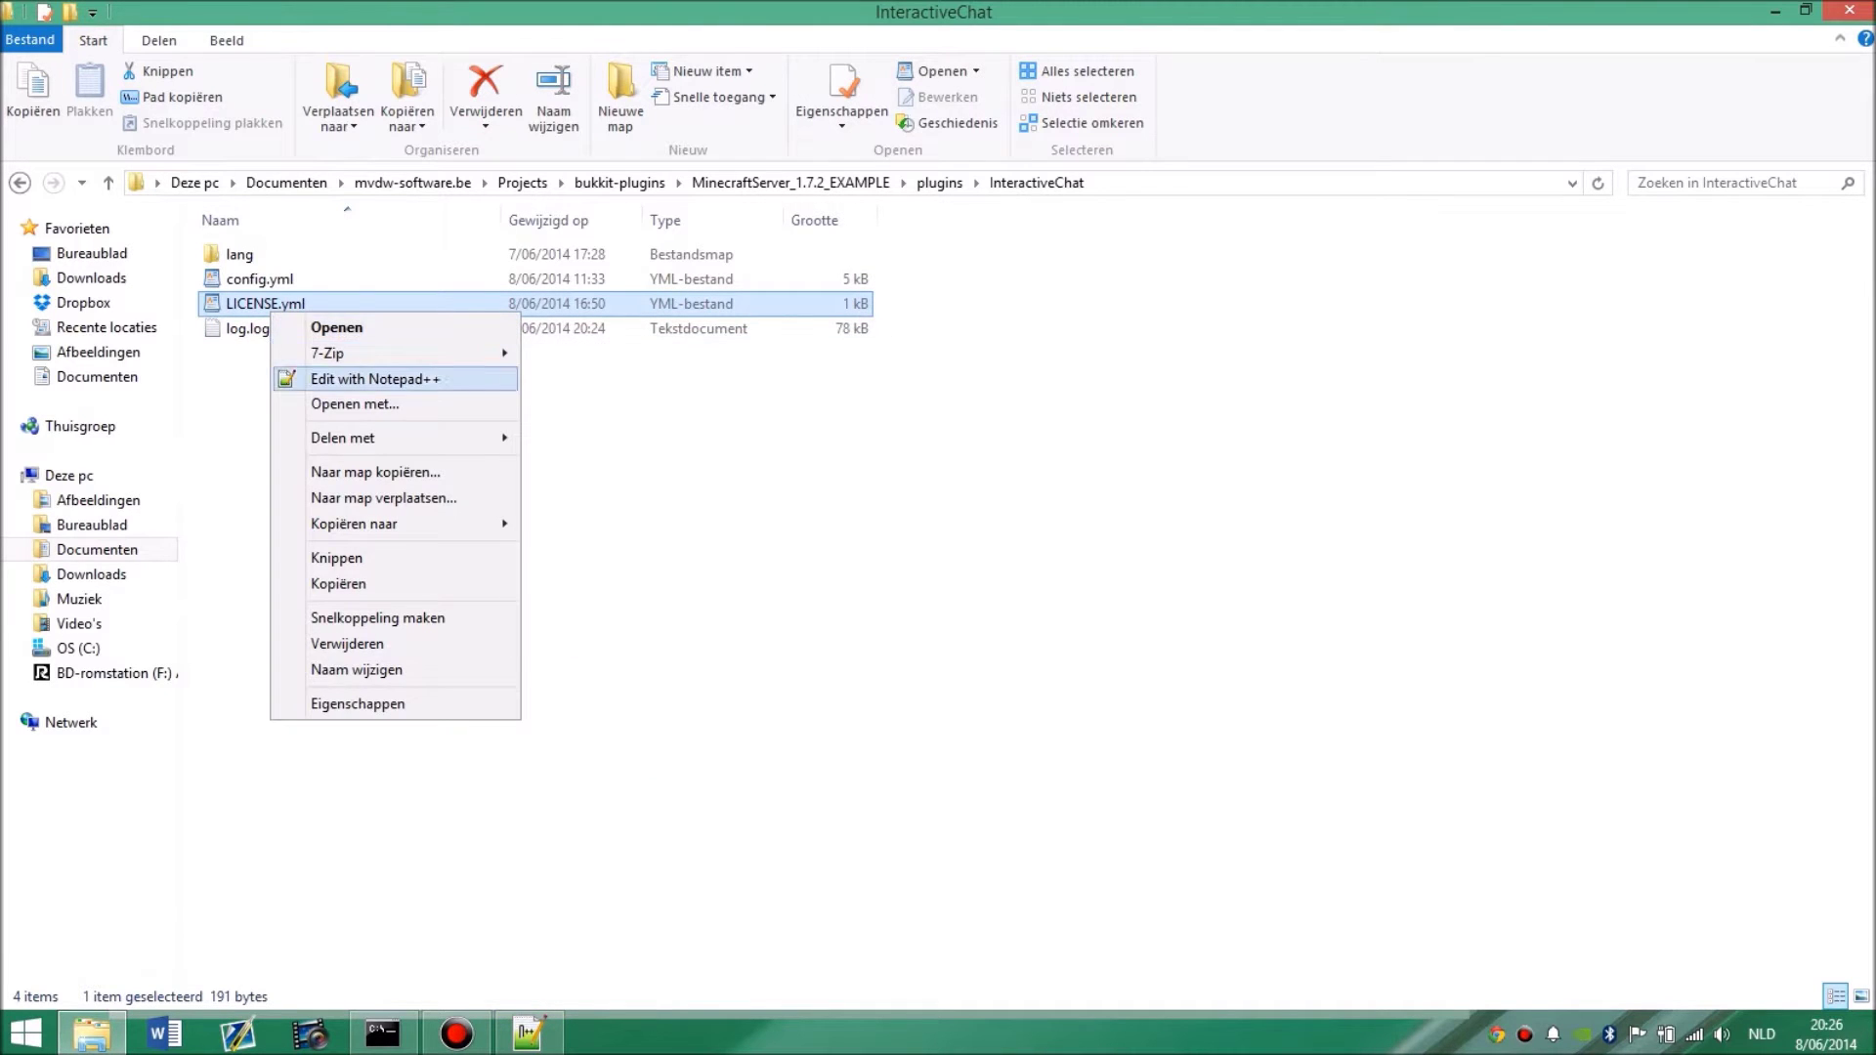
pyautogui.moveTo(391, 353)
pyautogui.moveTo(528, 1034)
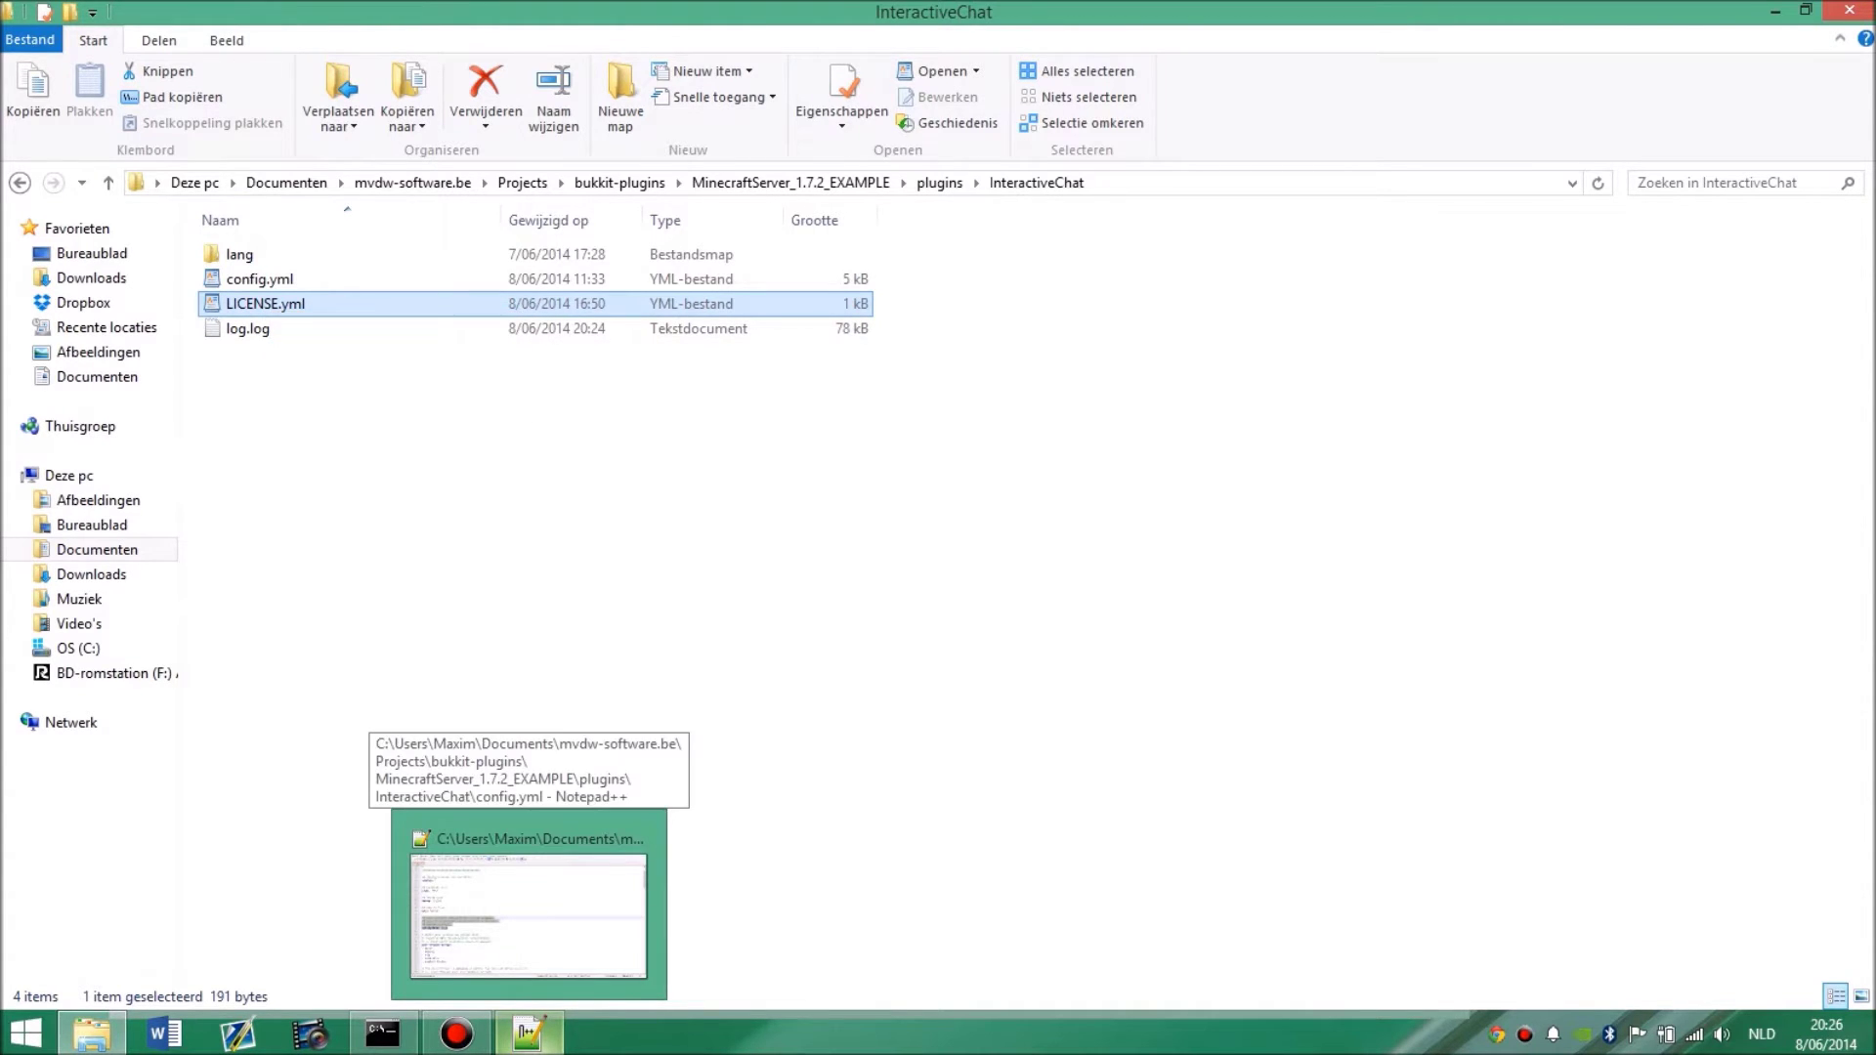
pyautogui.click(528, 909)
pyautogui.moveTo(291, 613); pyautogui.dragTo(84, 532)
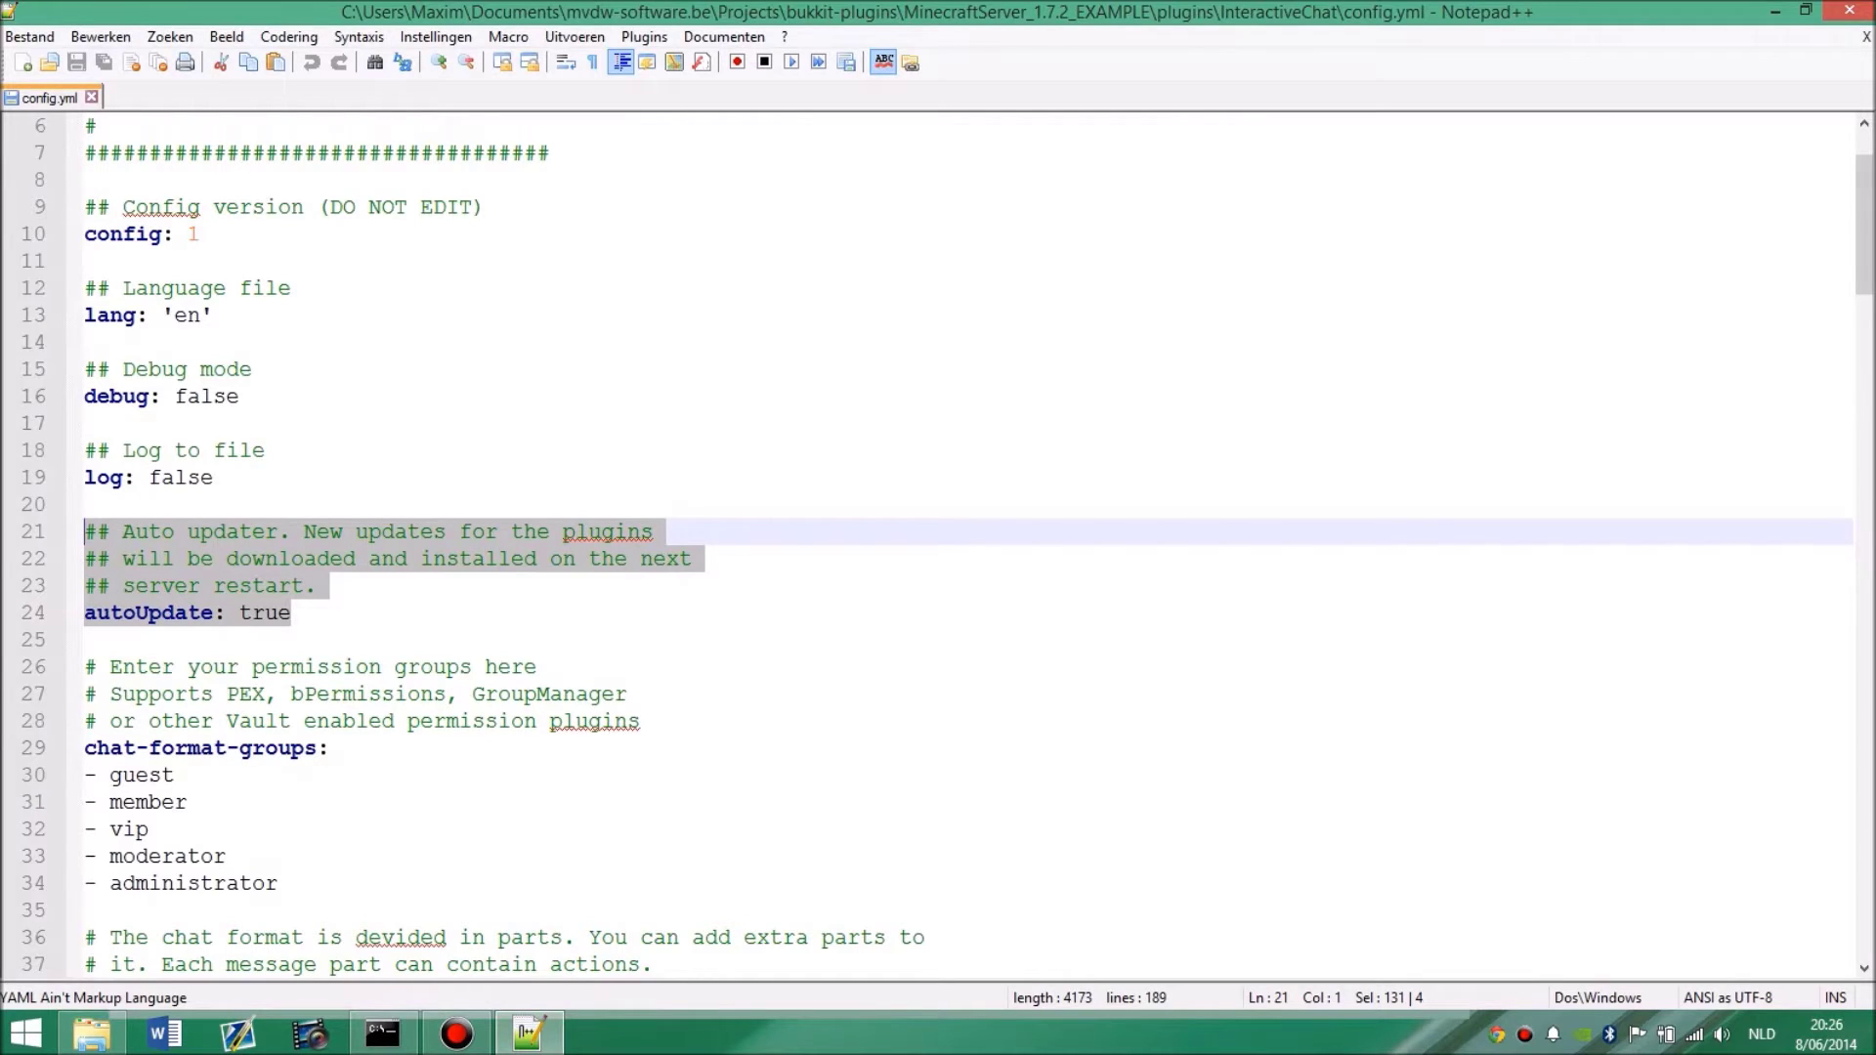
pyautogui.click(291, 612)
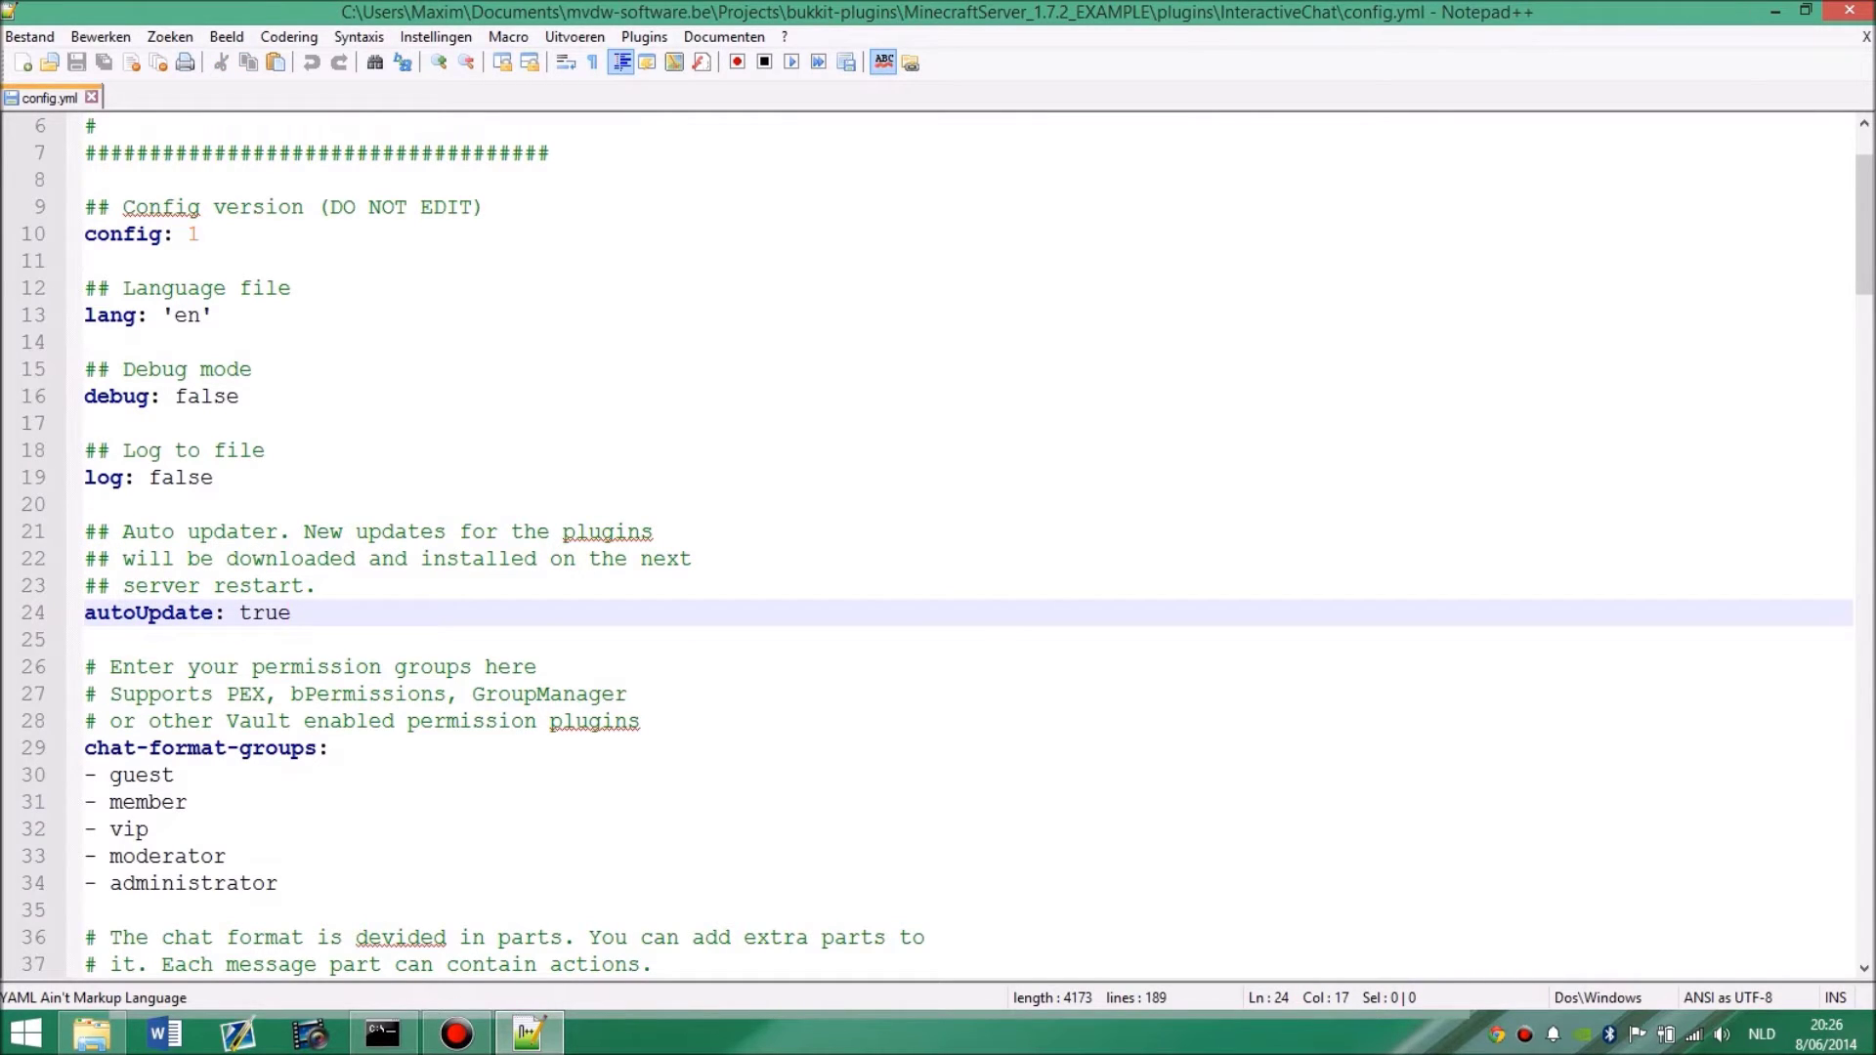
pyautogui.scroll(2, 938, 547)
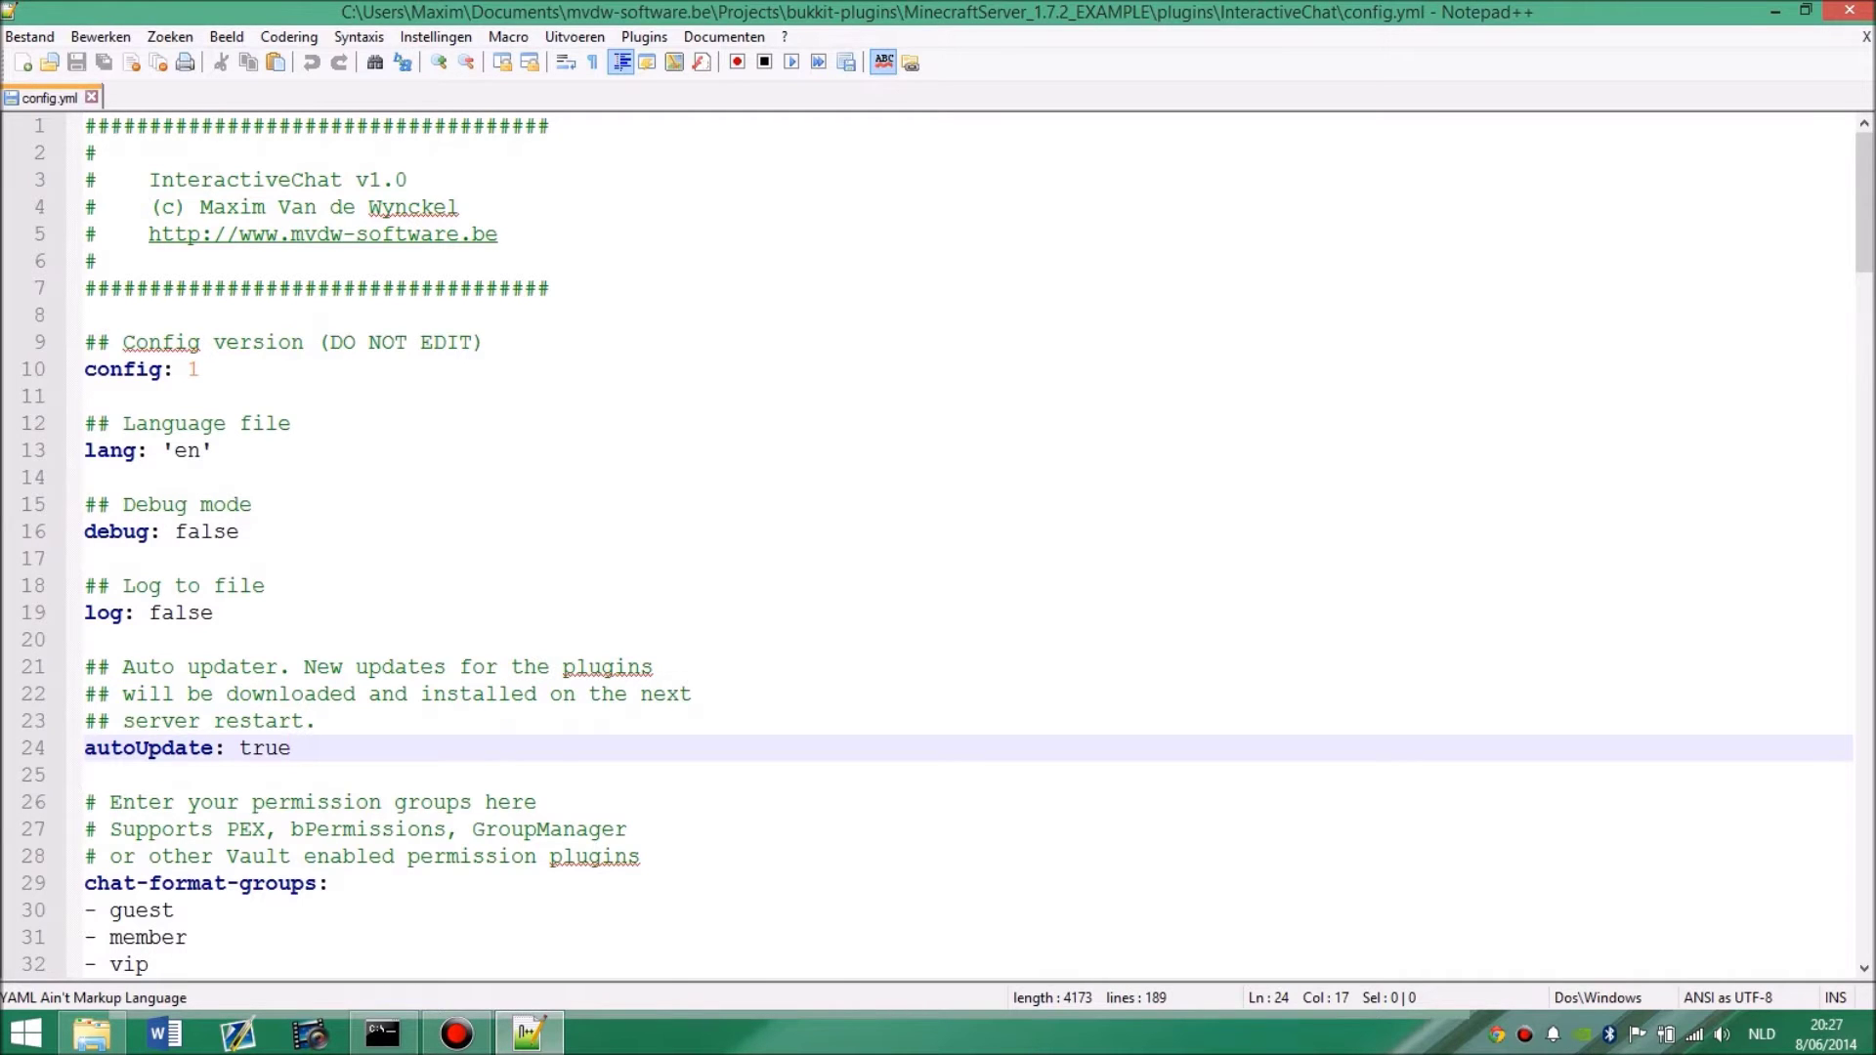
pyautogui.scroll(-2, 968, 548)
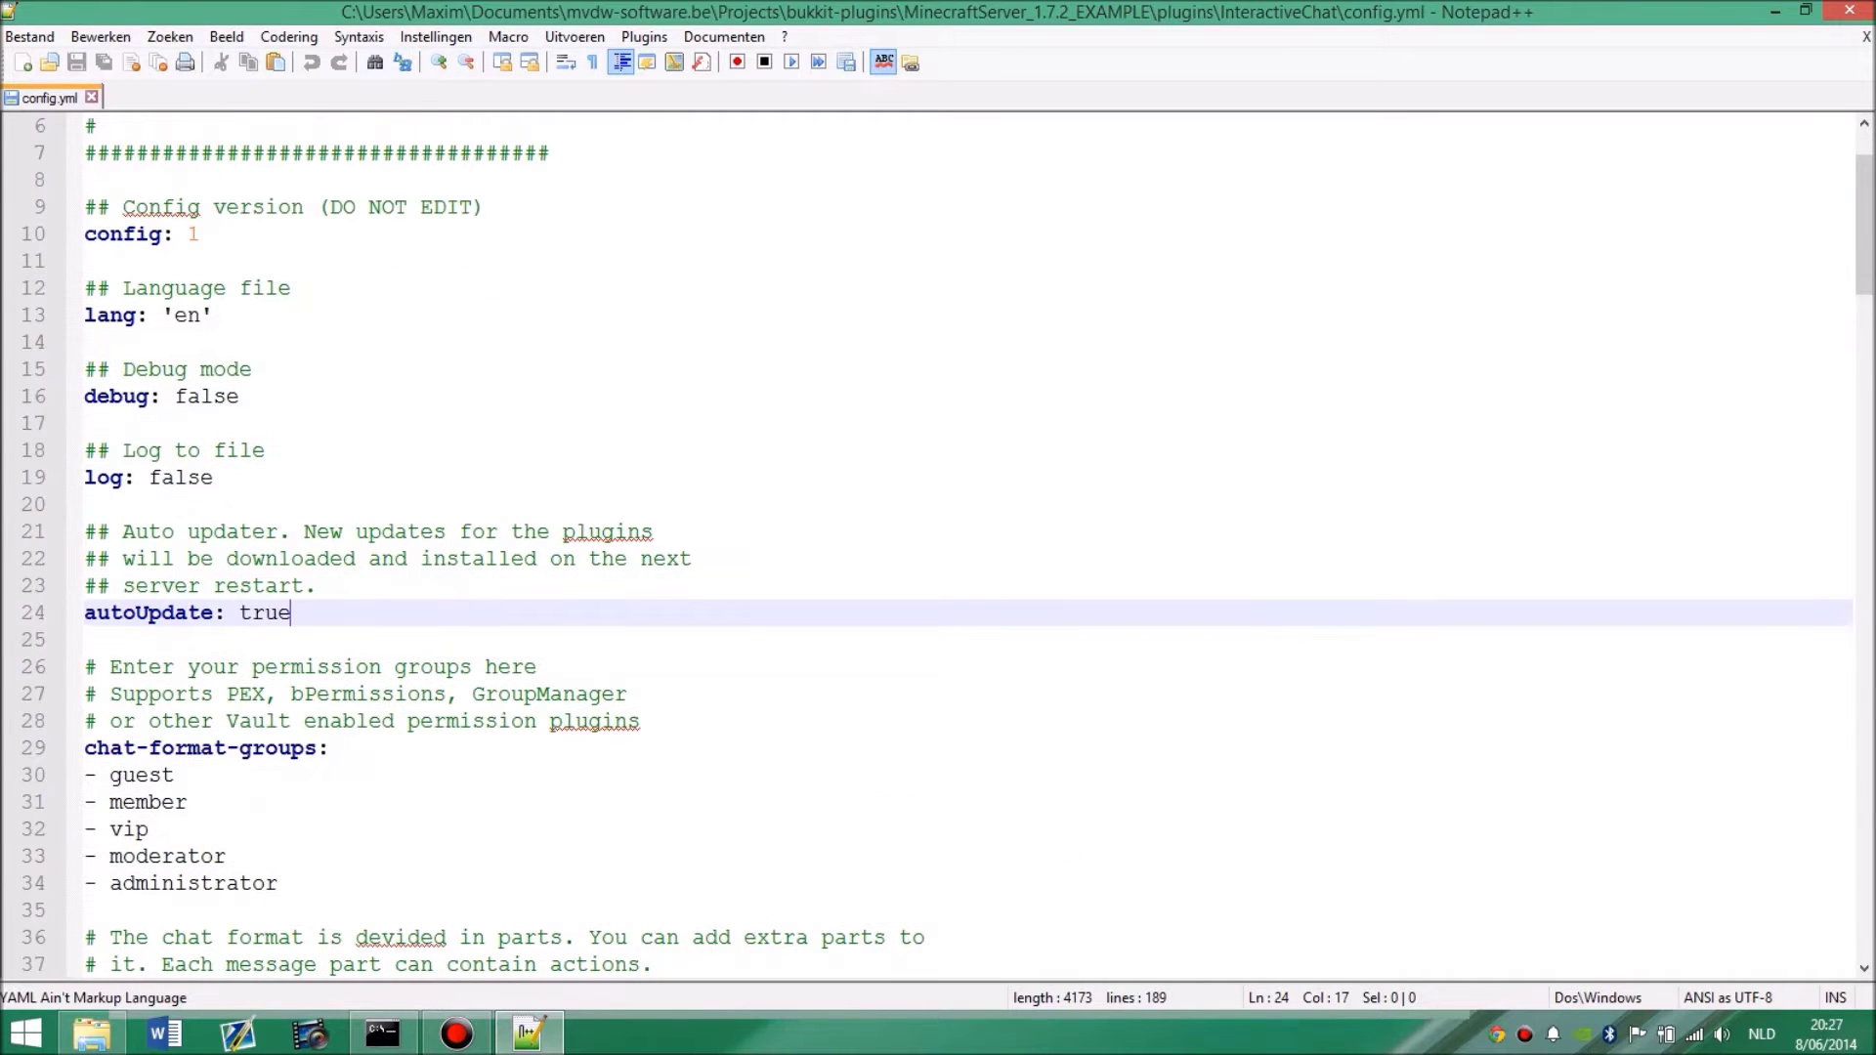
pyautogui.scroll(2, 968, 547)
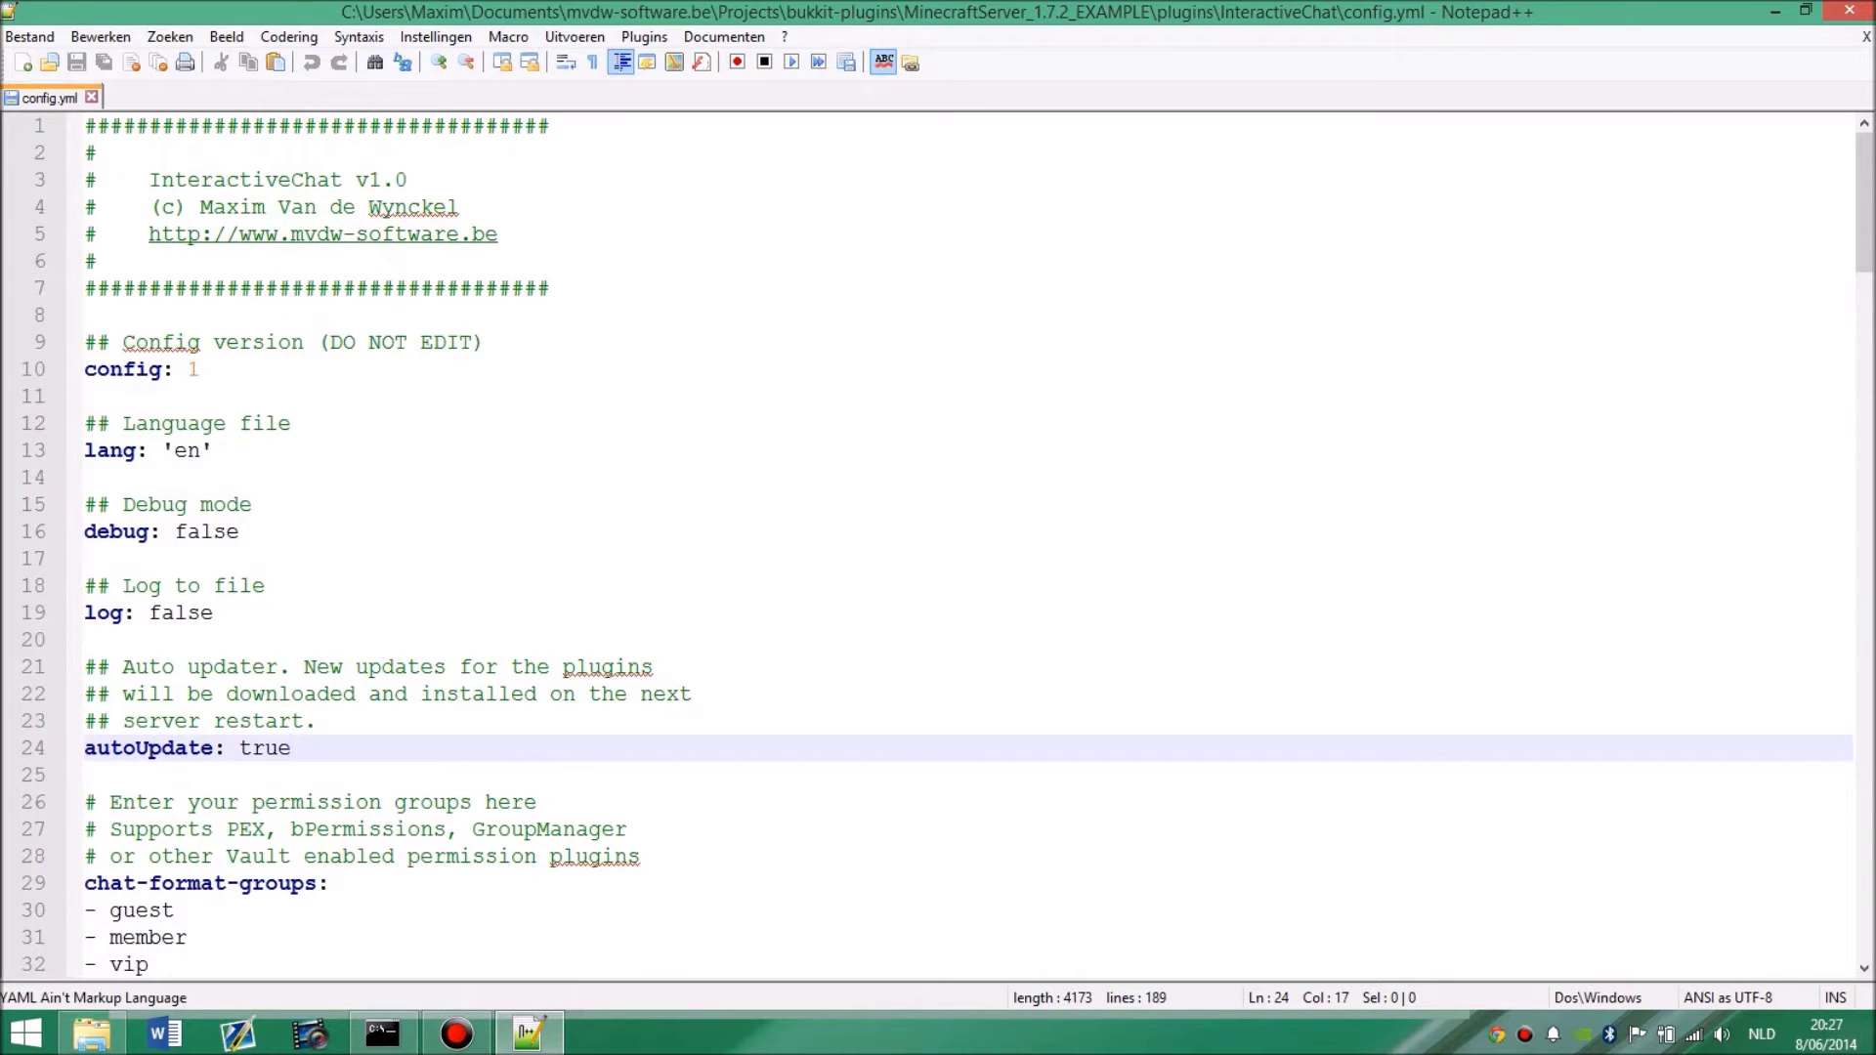
pyautogui.scroll(-2, 967, 547)
pyautogui.scroll(-2, 967, 547)
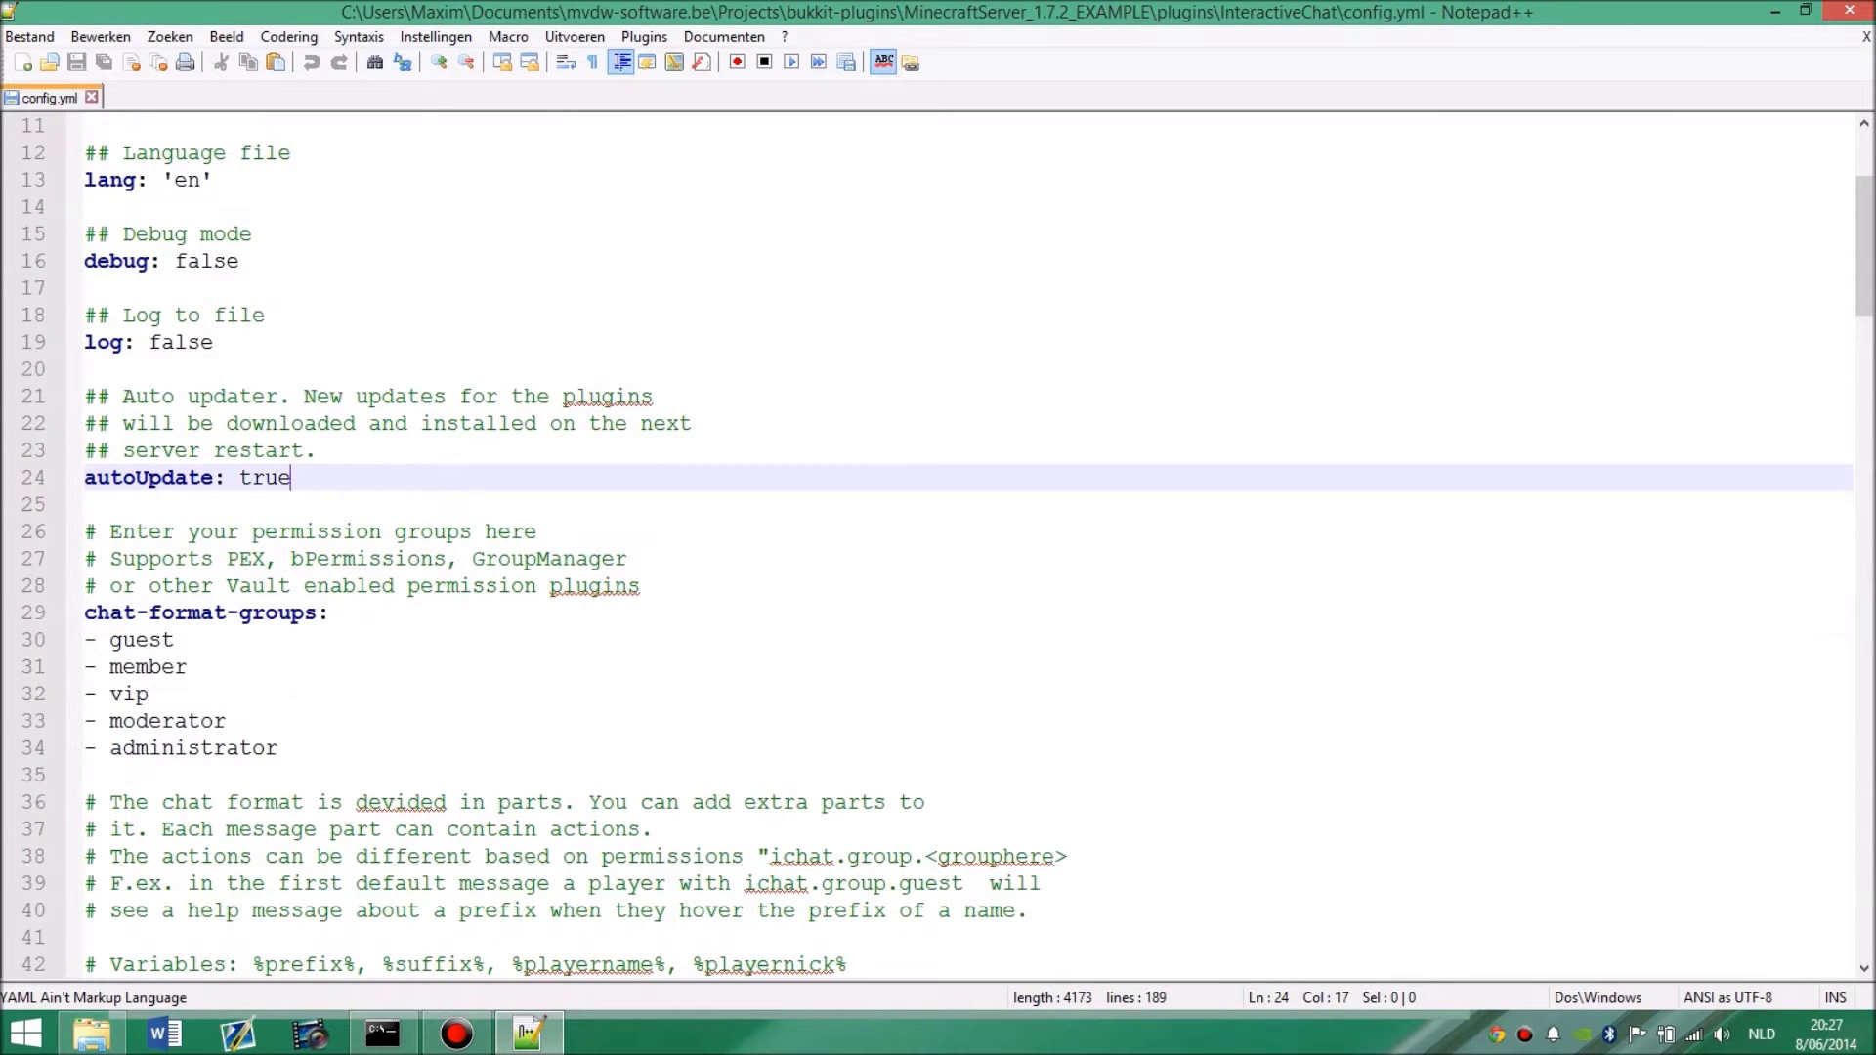
pyautogui.scroll(-2, 968, 547)
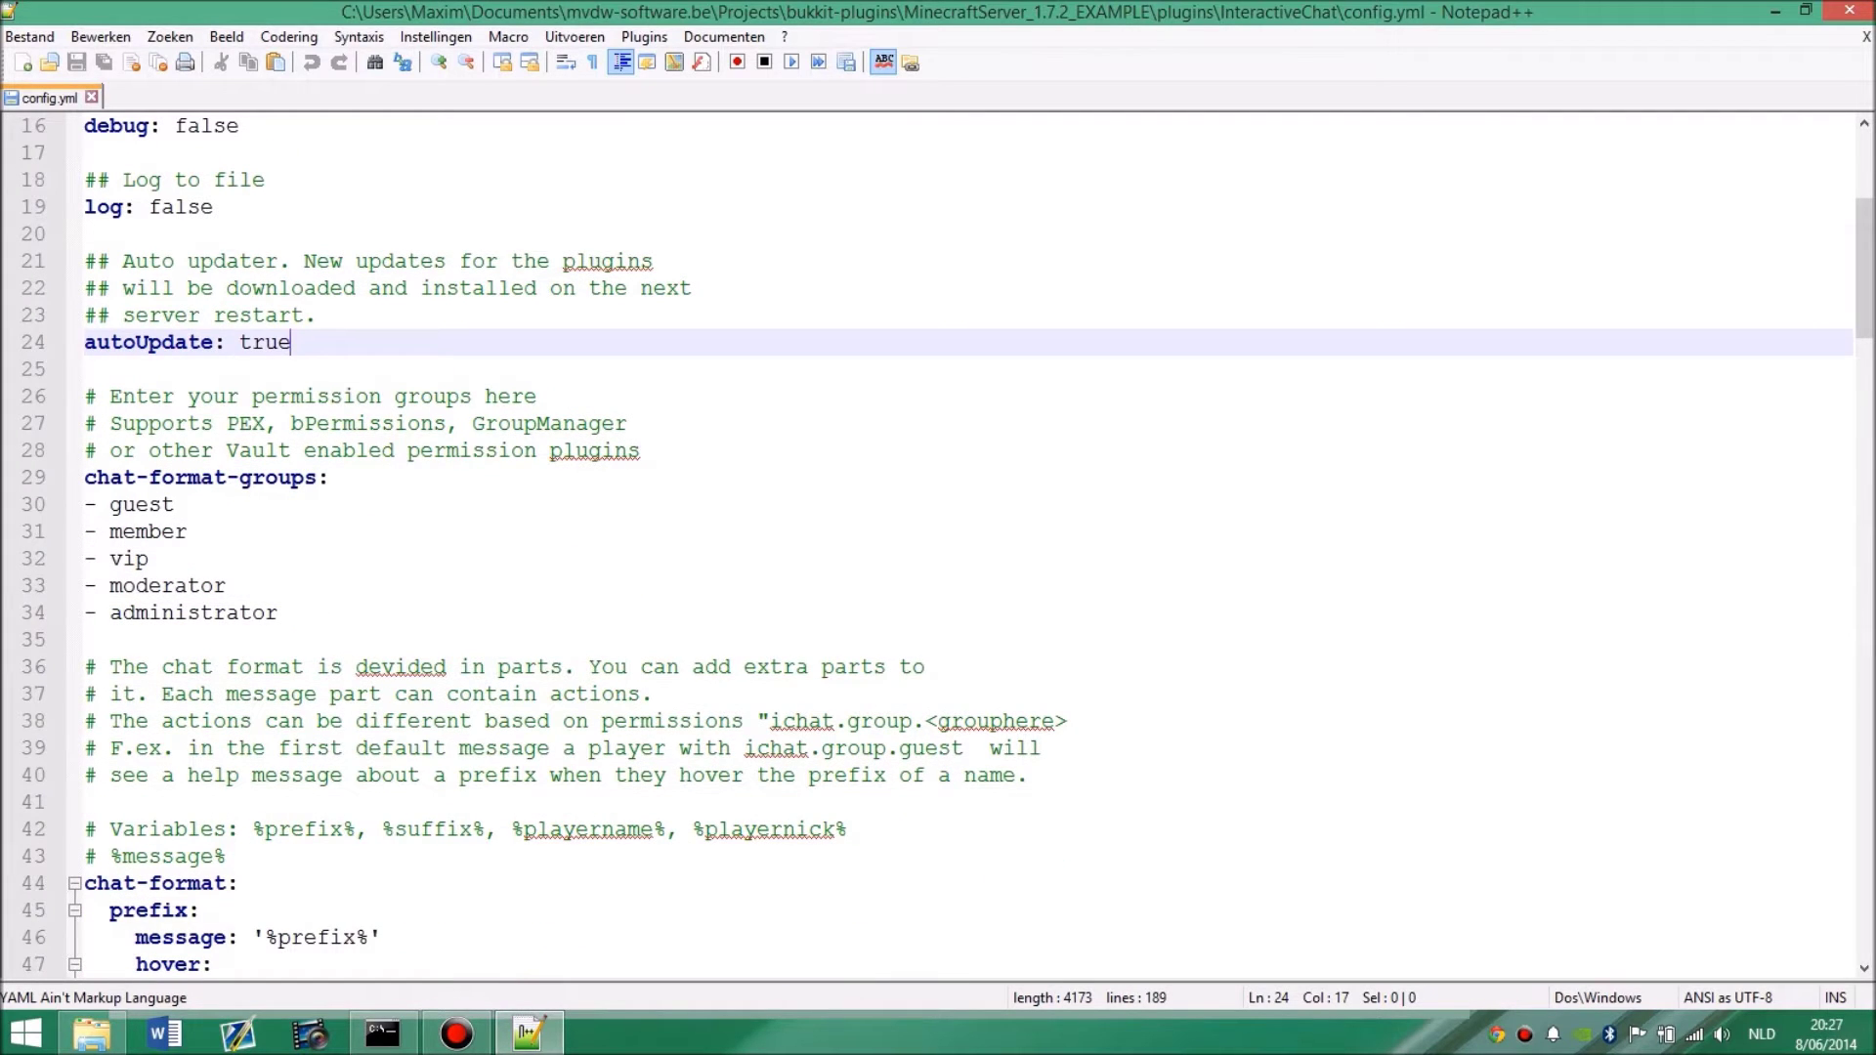
pyautogui.moveTo(279, 612); pyautogui.dragTo(84, 477)
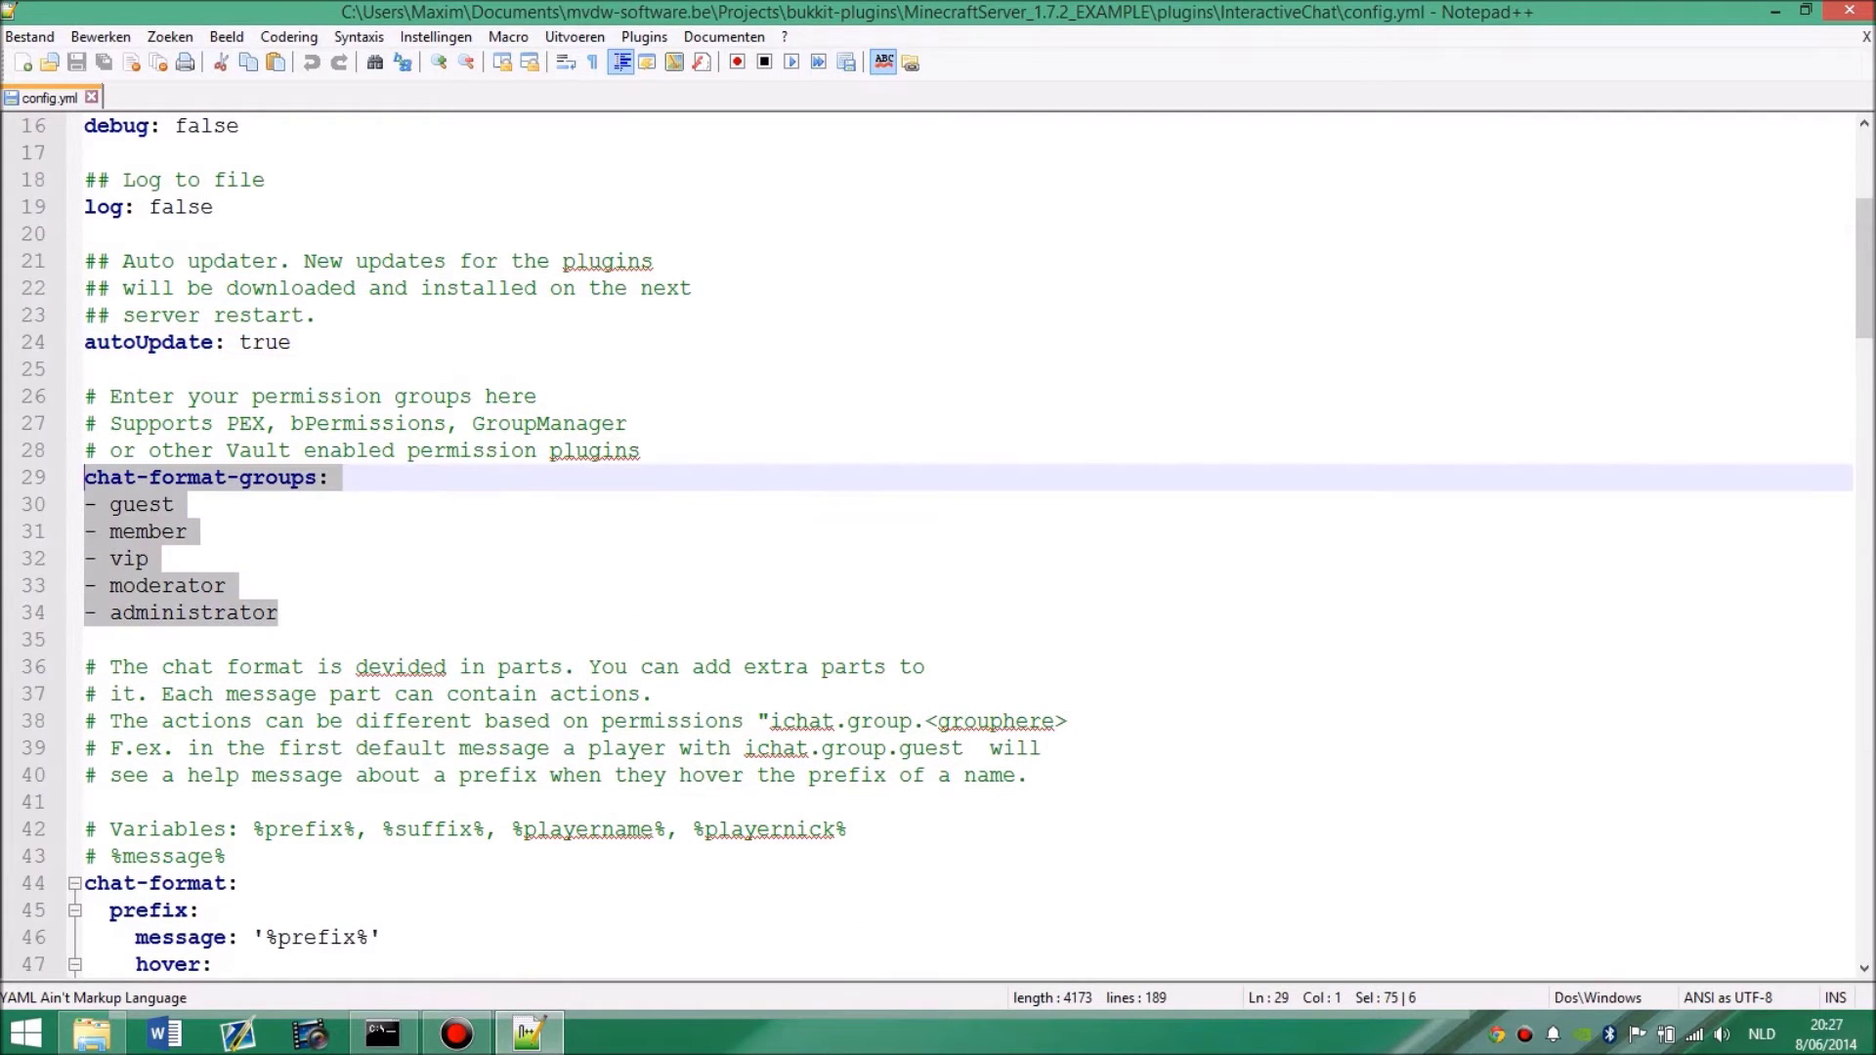
pyautogui.click(278, 613)
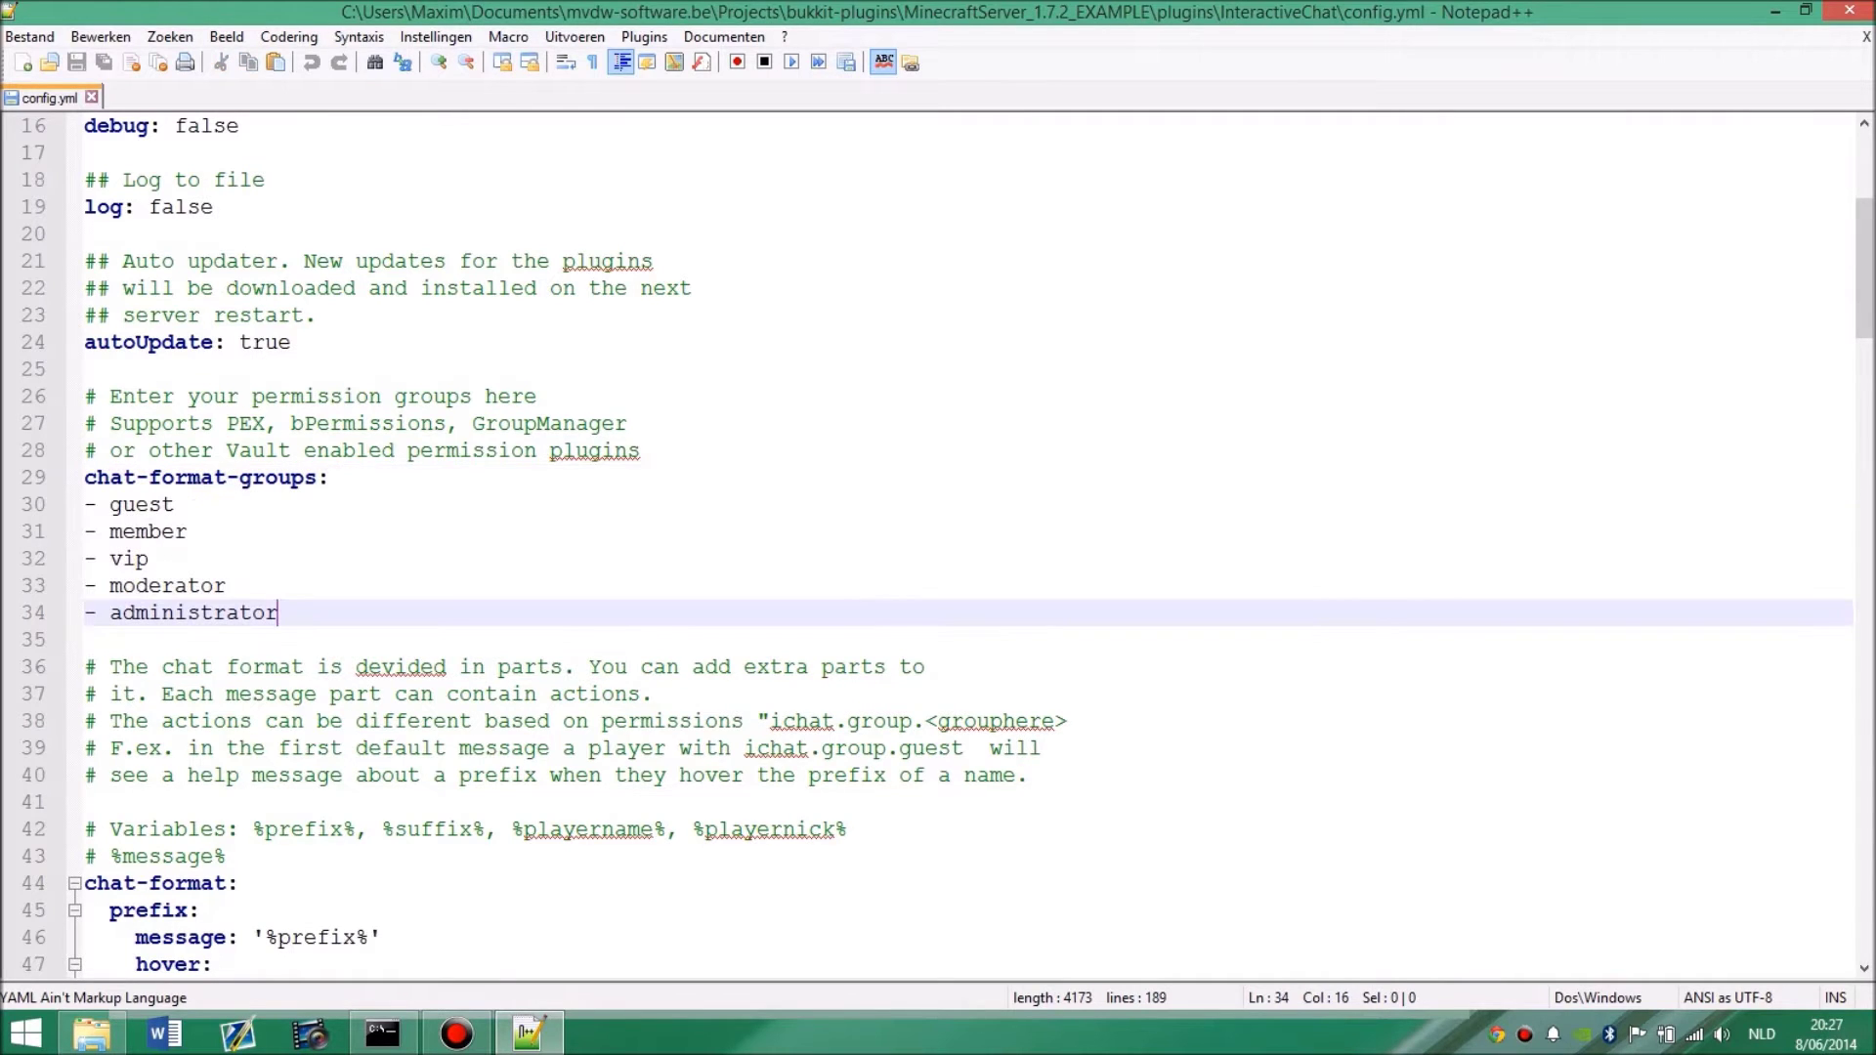
pyautogui.moveTo(279, 612); pyautogui.dragTo(85, 505)
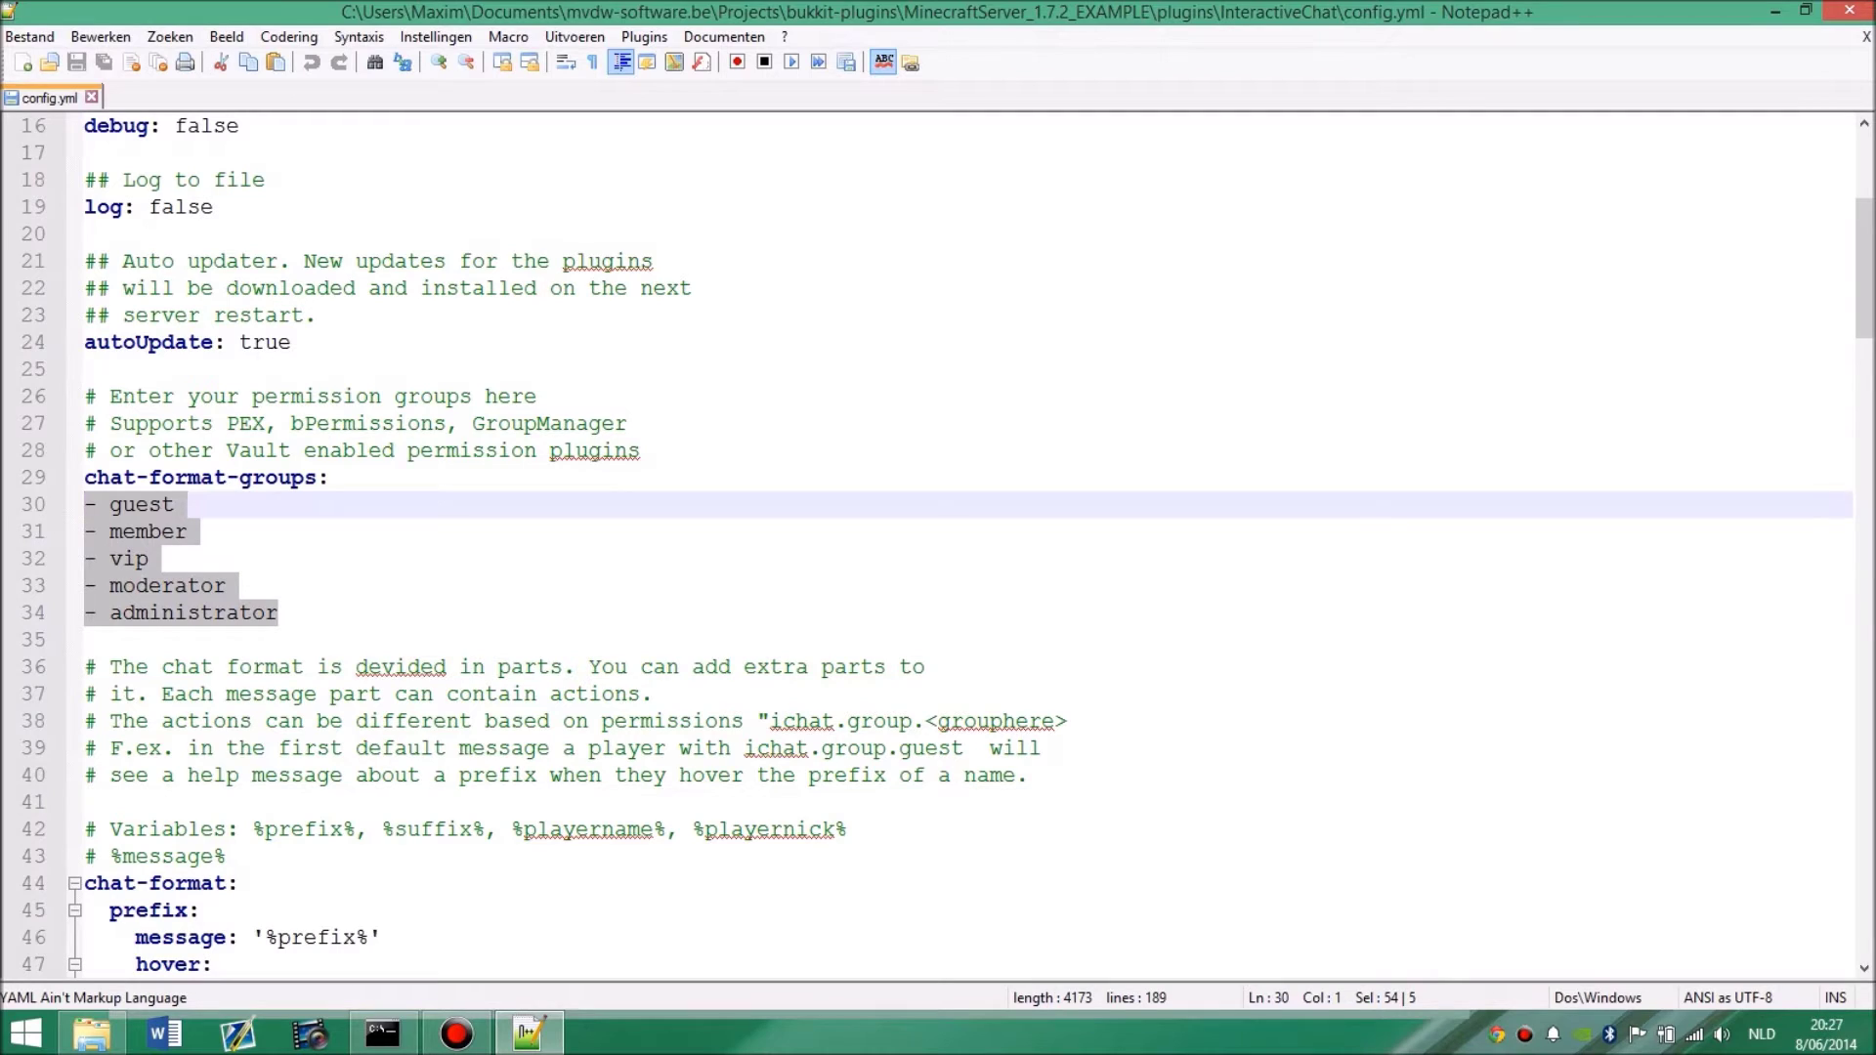
pyautogui.click(149, 558)
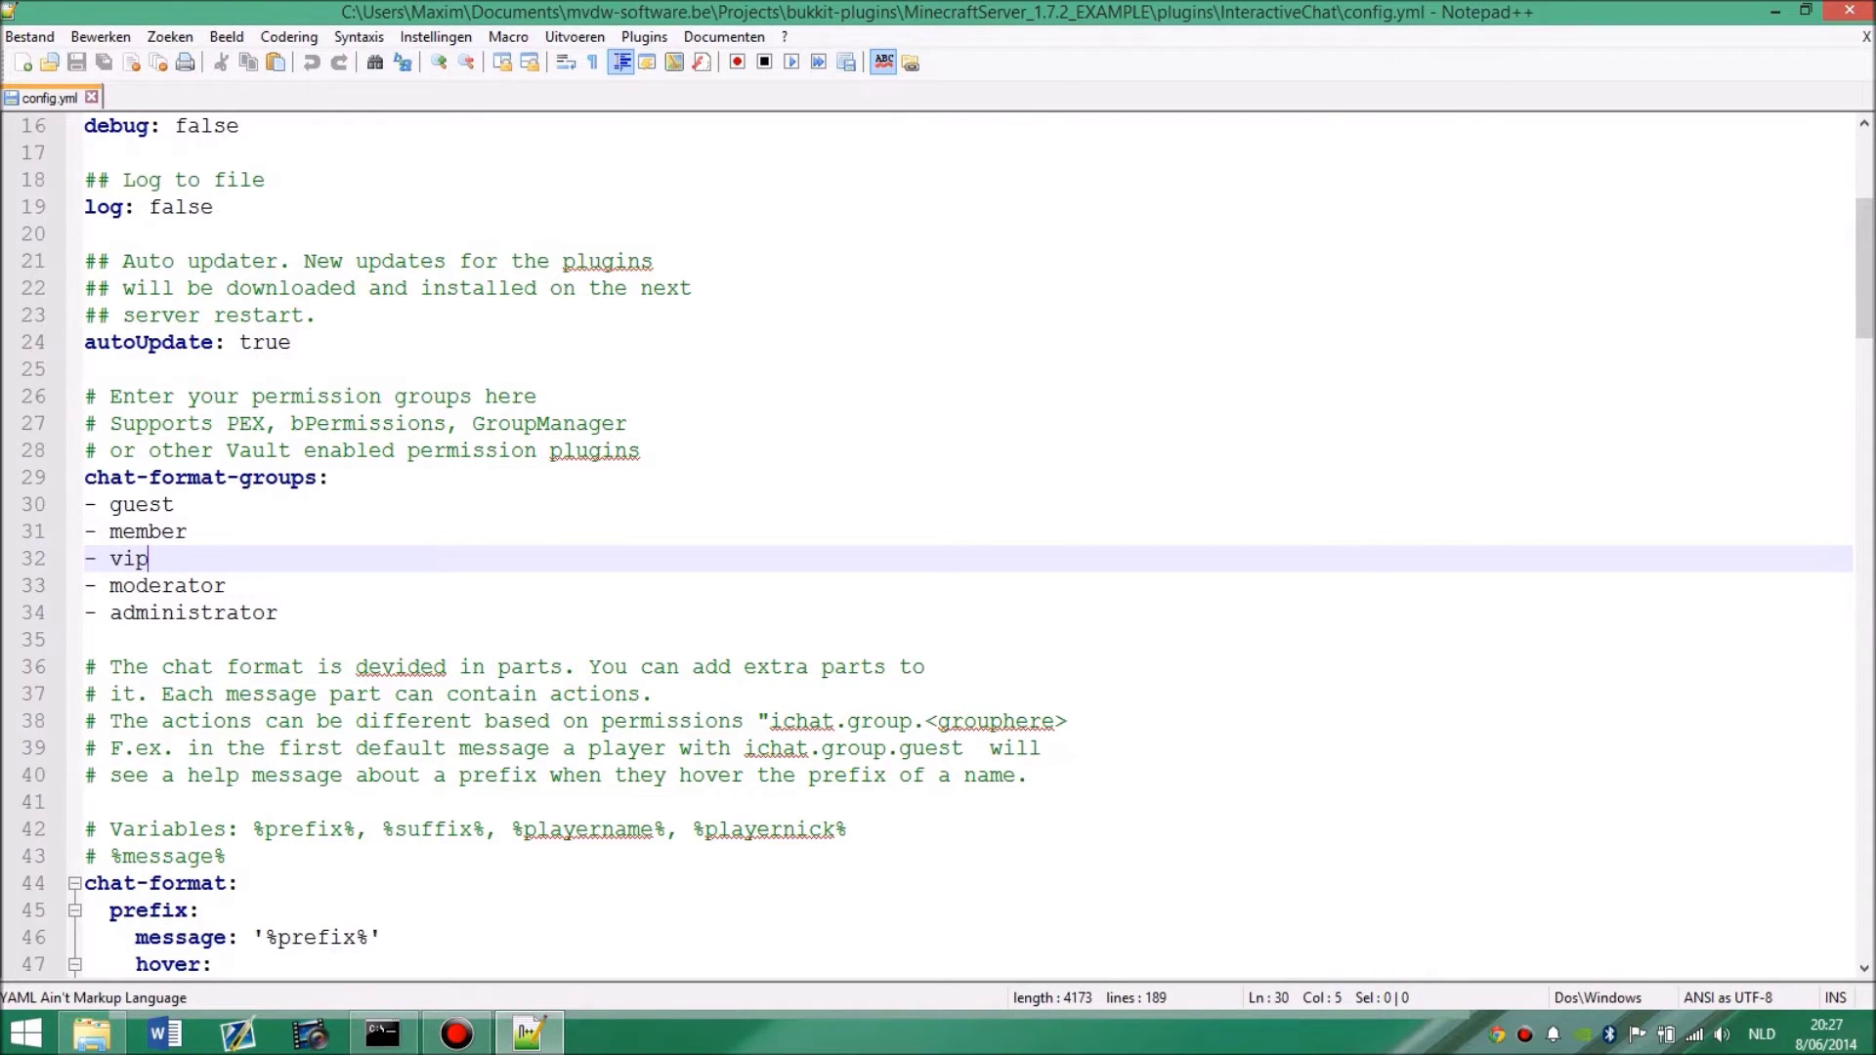
pyautogui.press('Down')
pyautogui.press('Down')
pyautogui.press('Down')
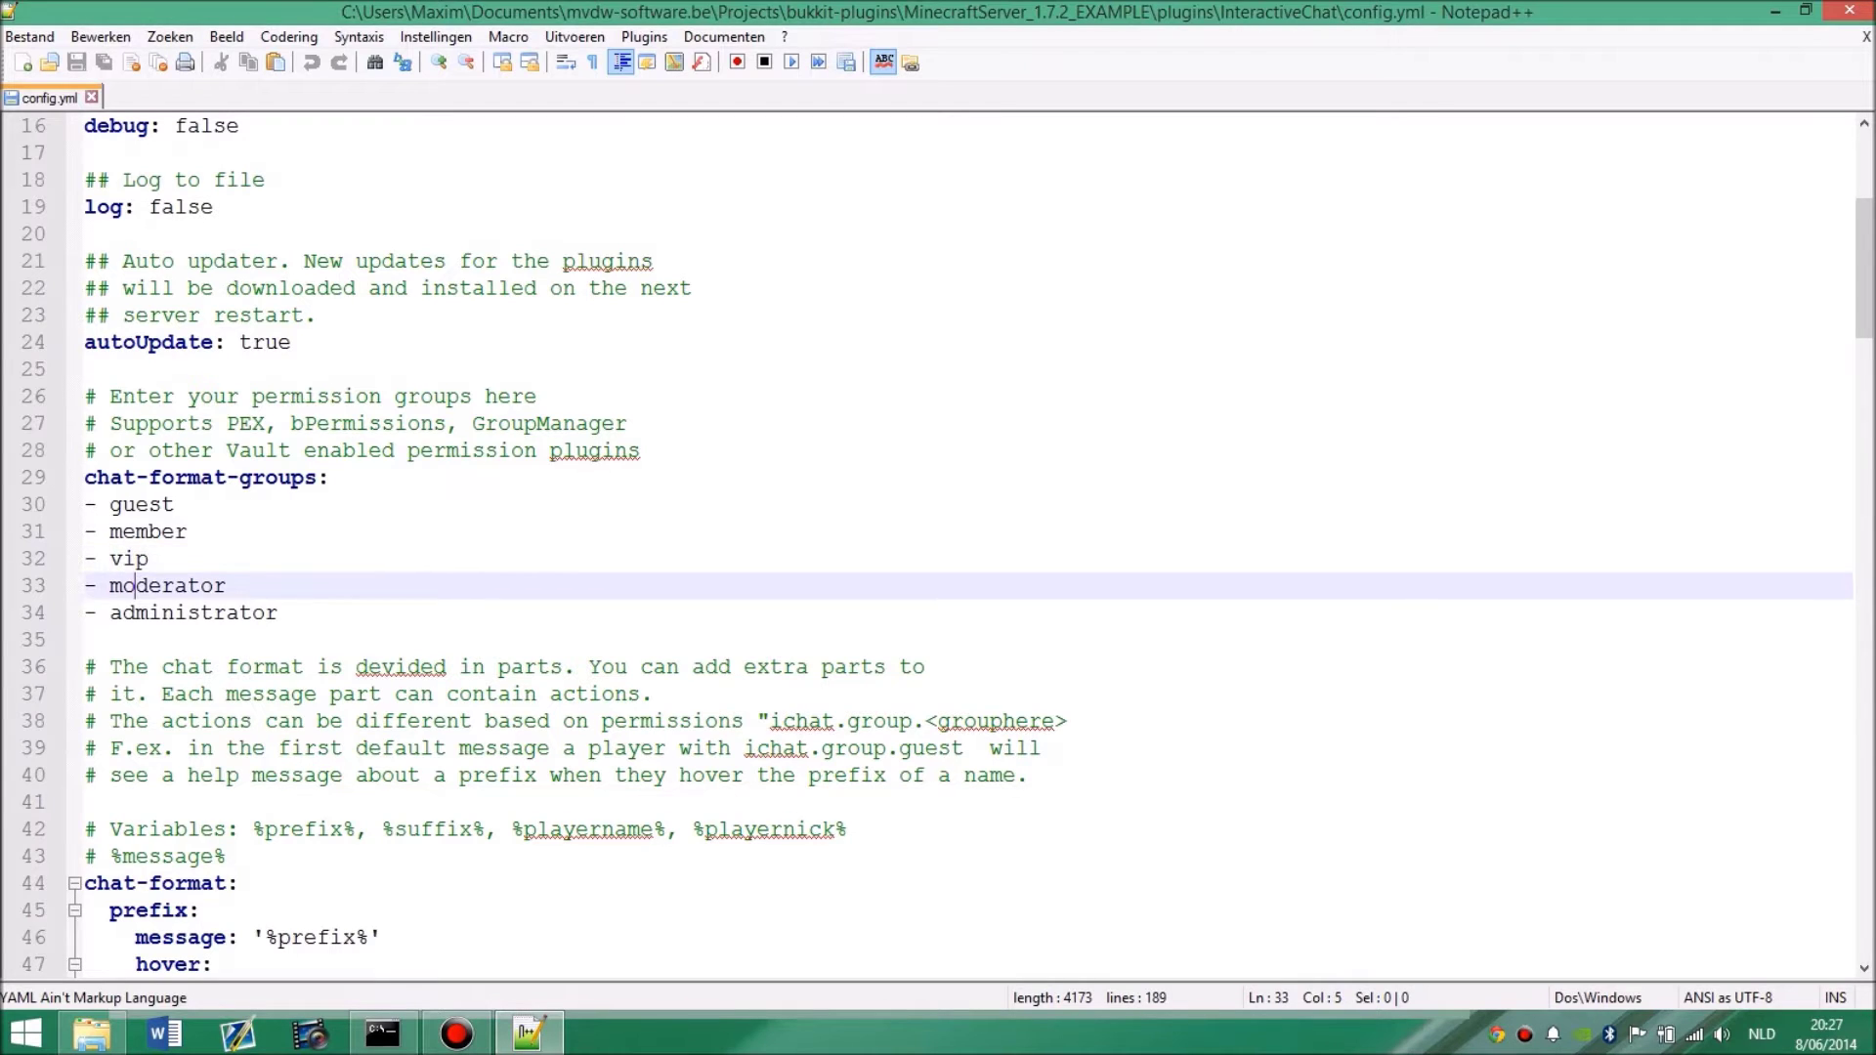
pyautogui.press('Down')
pyautogui.moveTo(279, 613); pyautogui.dragTo(84, 531)
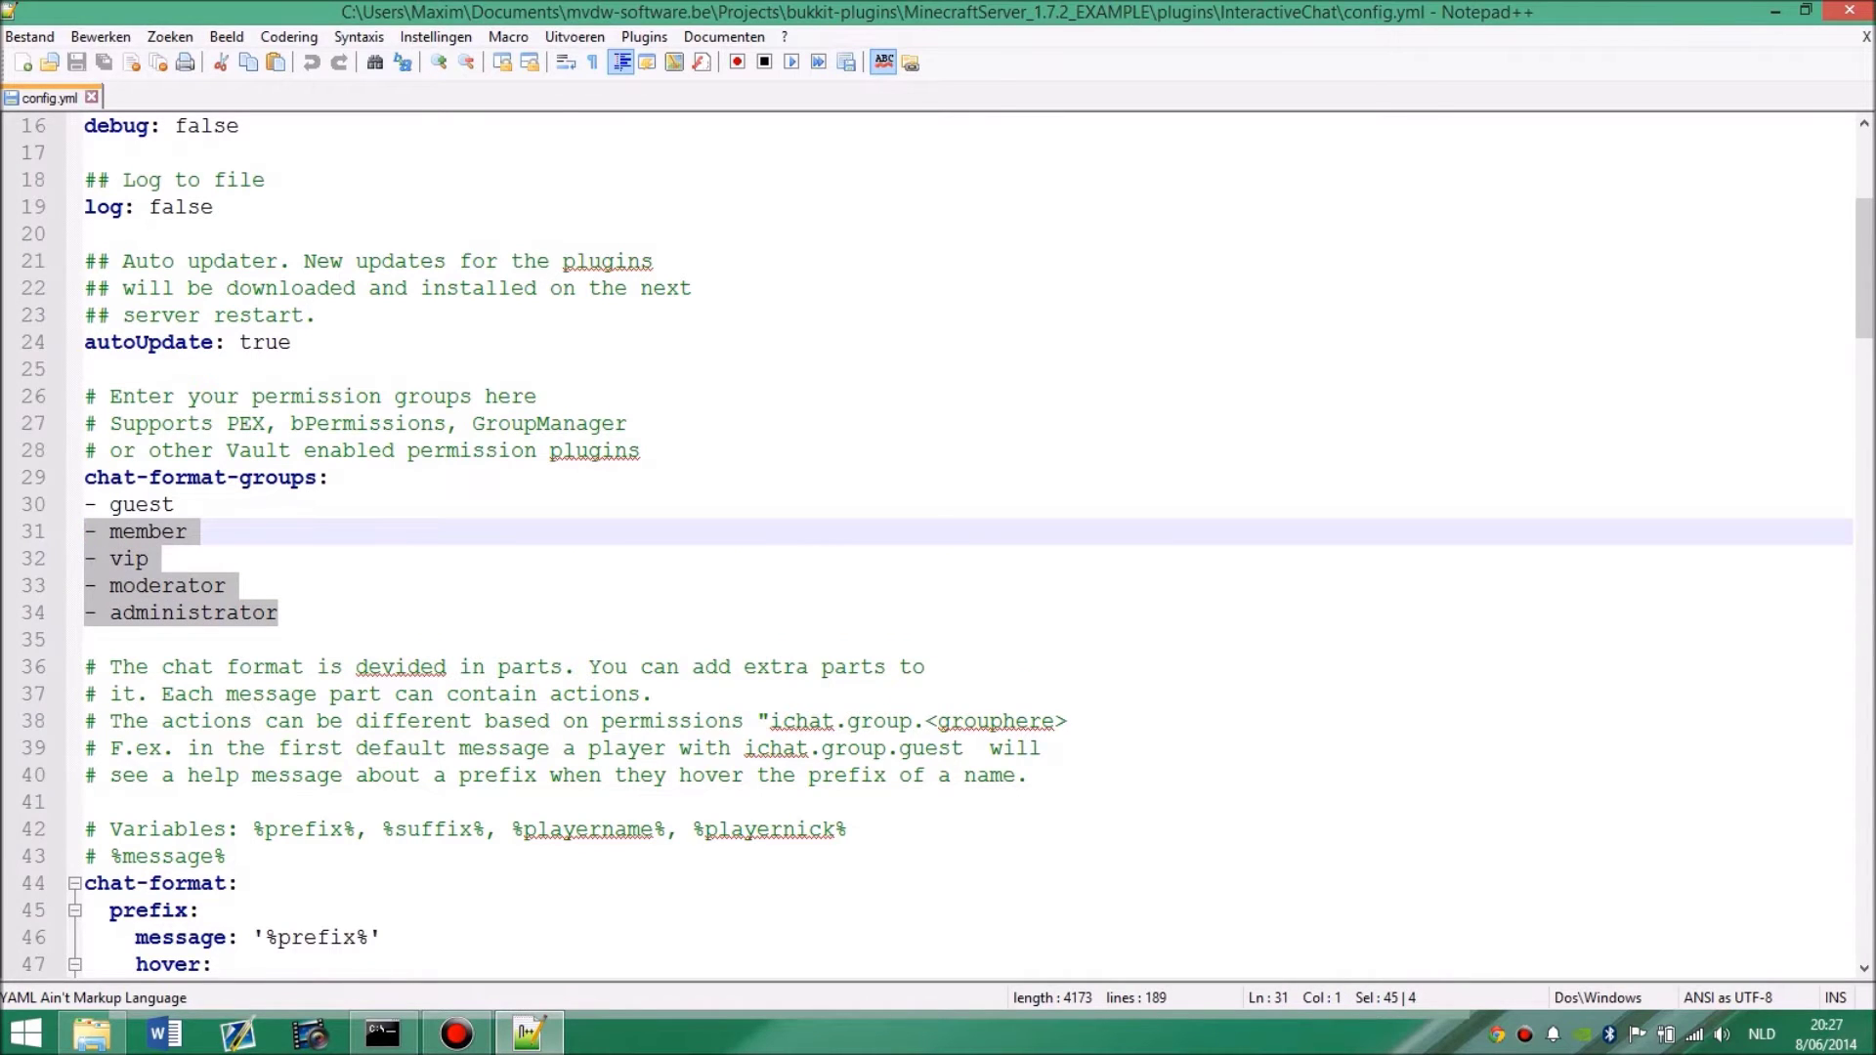
# In File Explorer, navigate to plugins > bPermissions > world.
pyautogui.click(91, 1034)
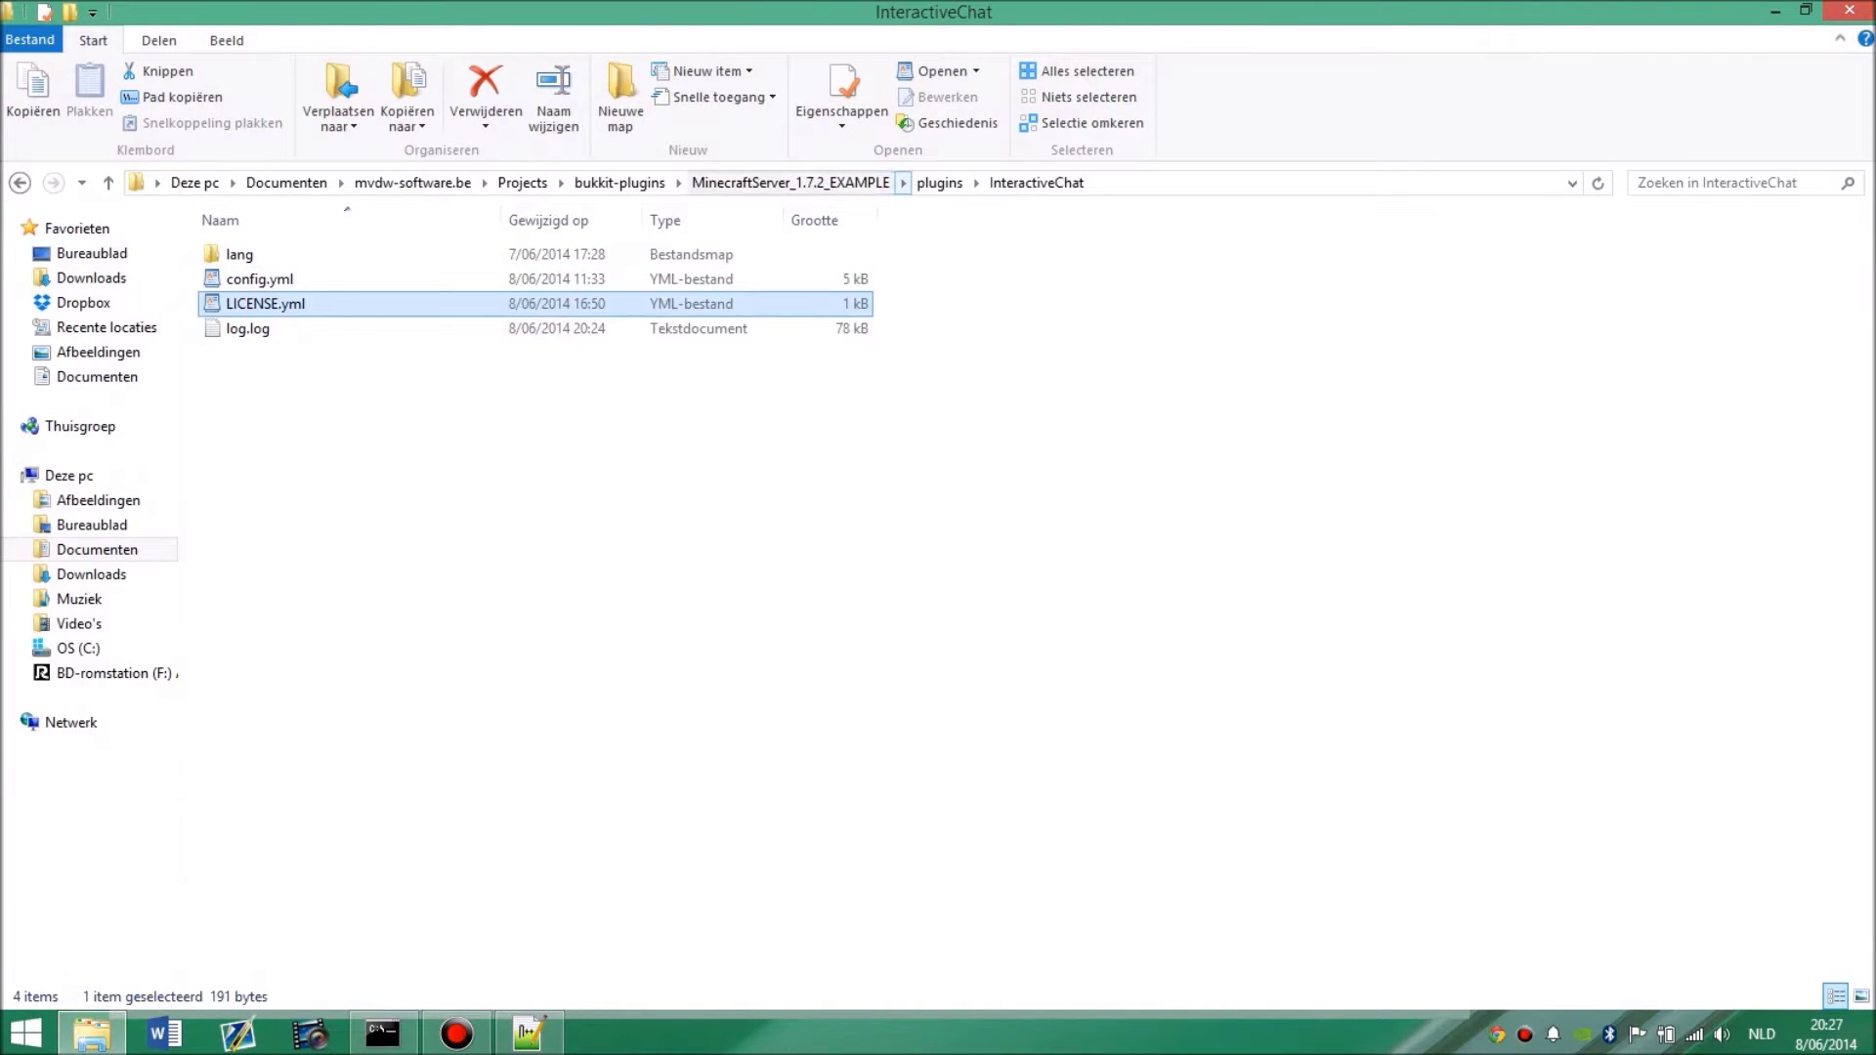
pyautogui.click(939, 183)
pyautogui.scroll(-1, 488, 547)
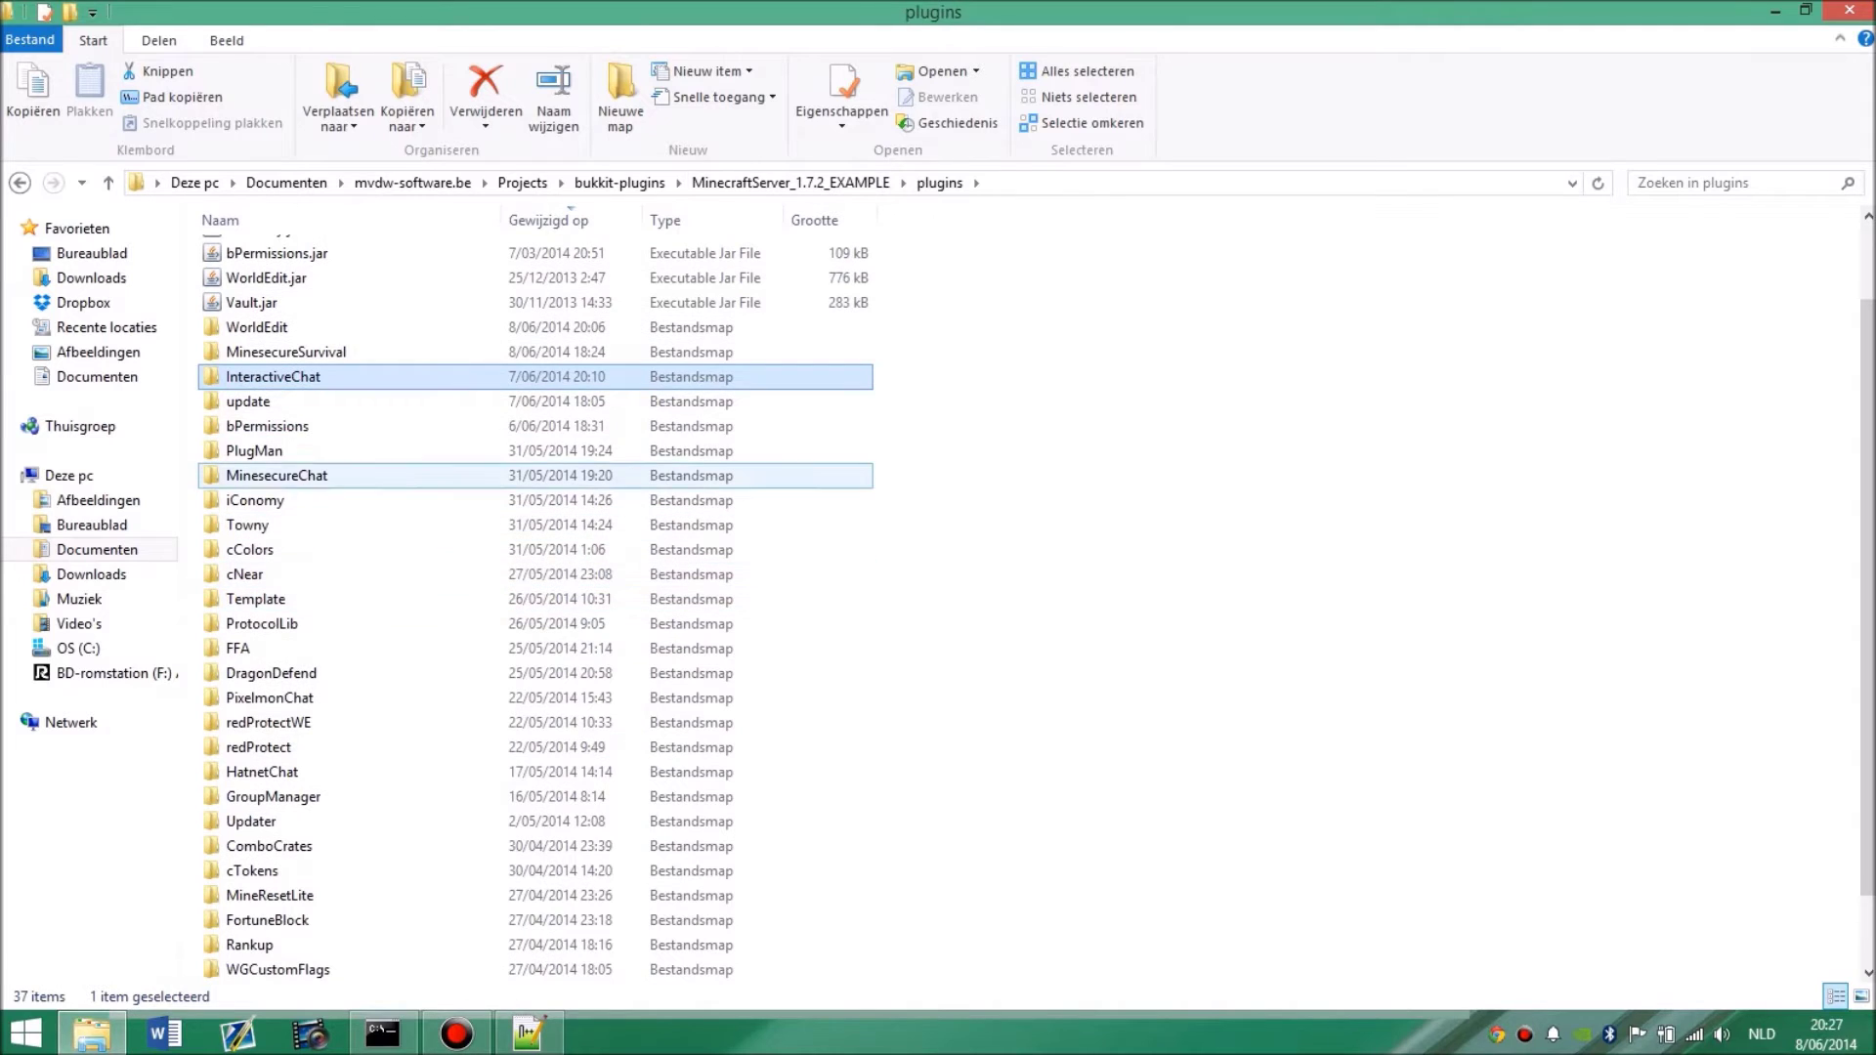
pyautogui.click(267, 426)
pyautogui.doubleClick(267, 426)
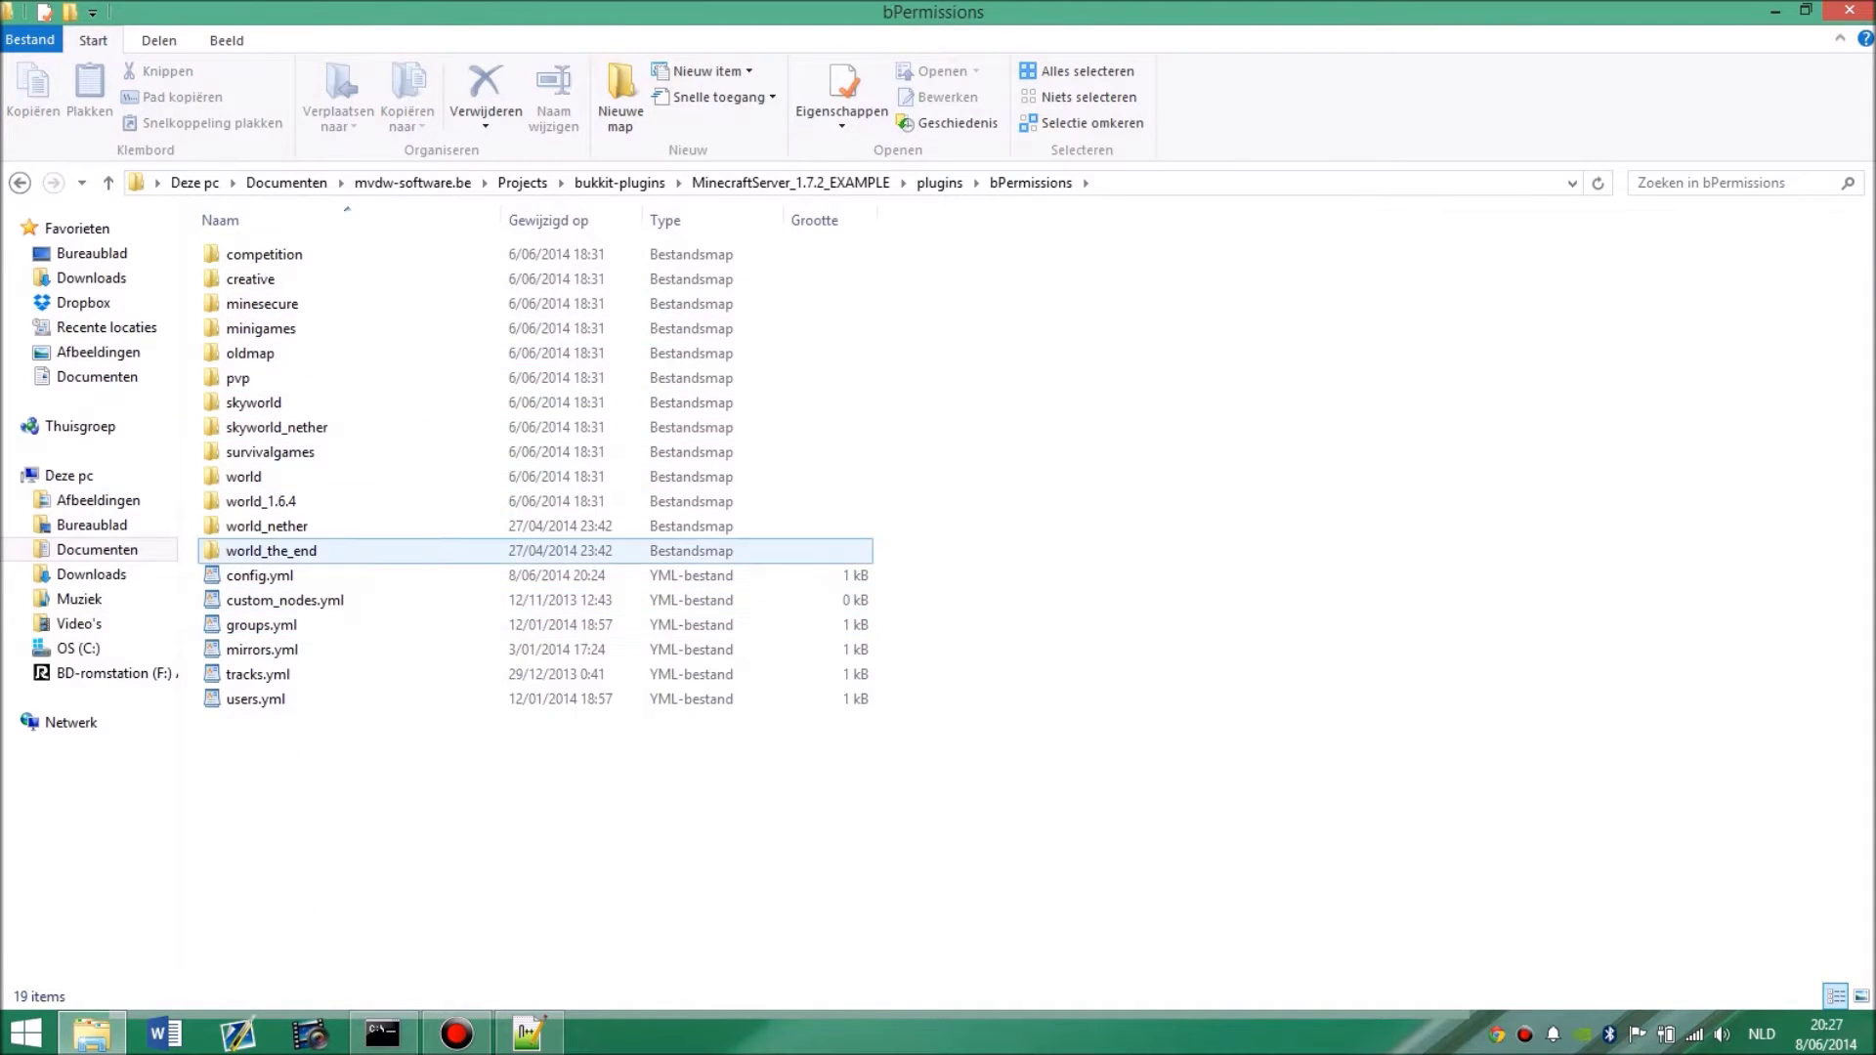
pyautogui.doubleClick(244, 476)
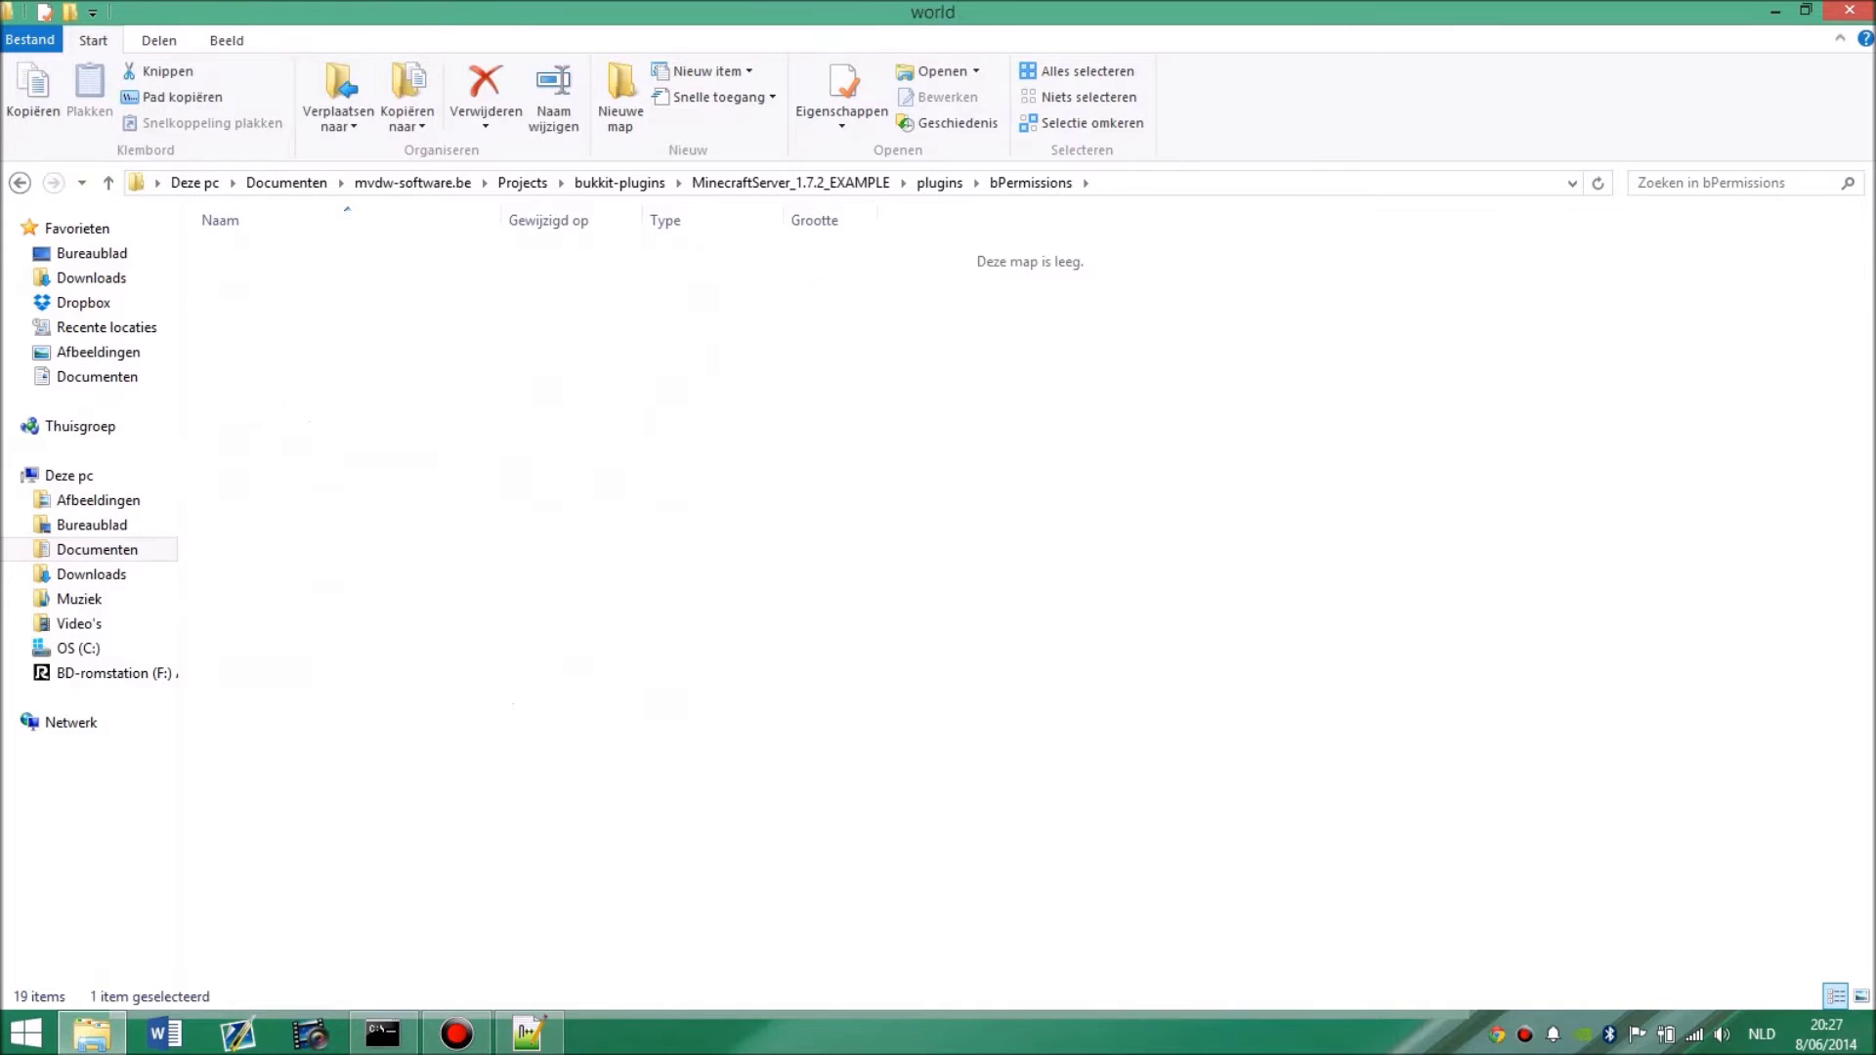
# Open groups.yml in Notepad++ and scroll through its permission groups.
pyautogui.click(260, 278)
pyautogui.rightClick(261, 280)
pyautogui.click(303, 350)
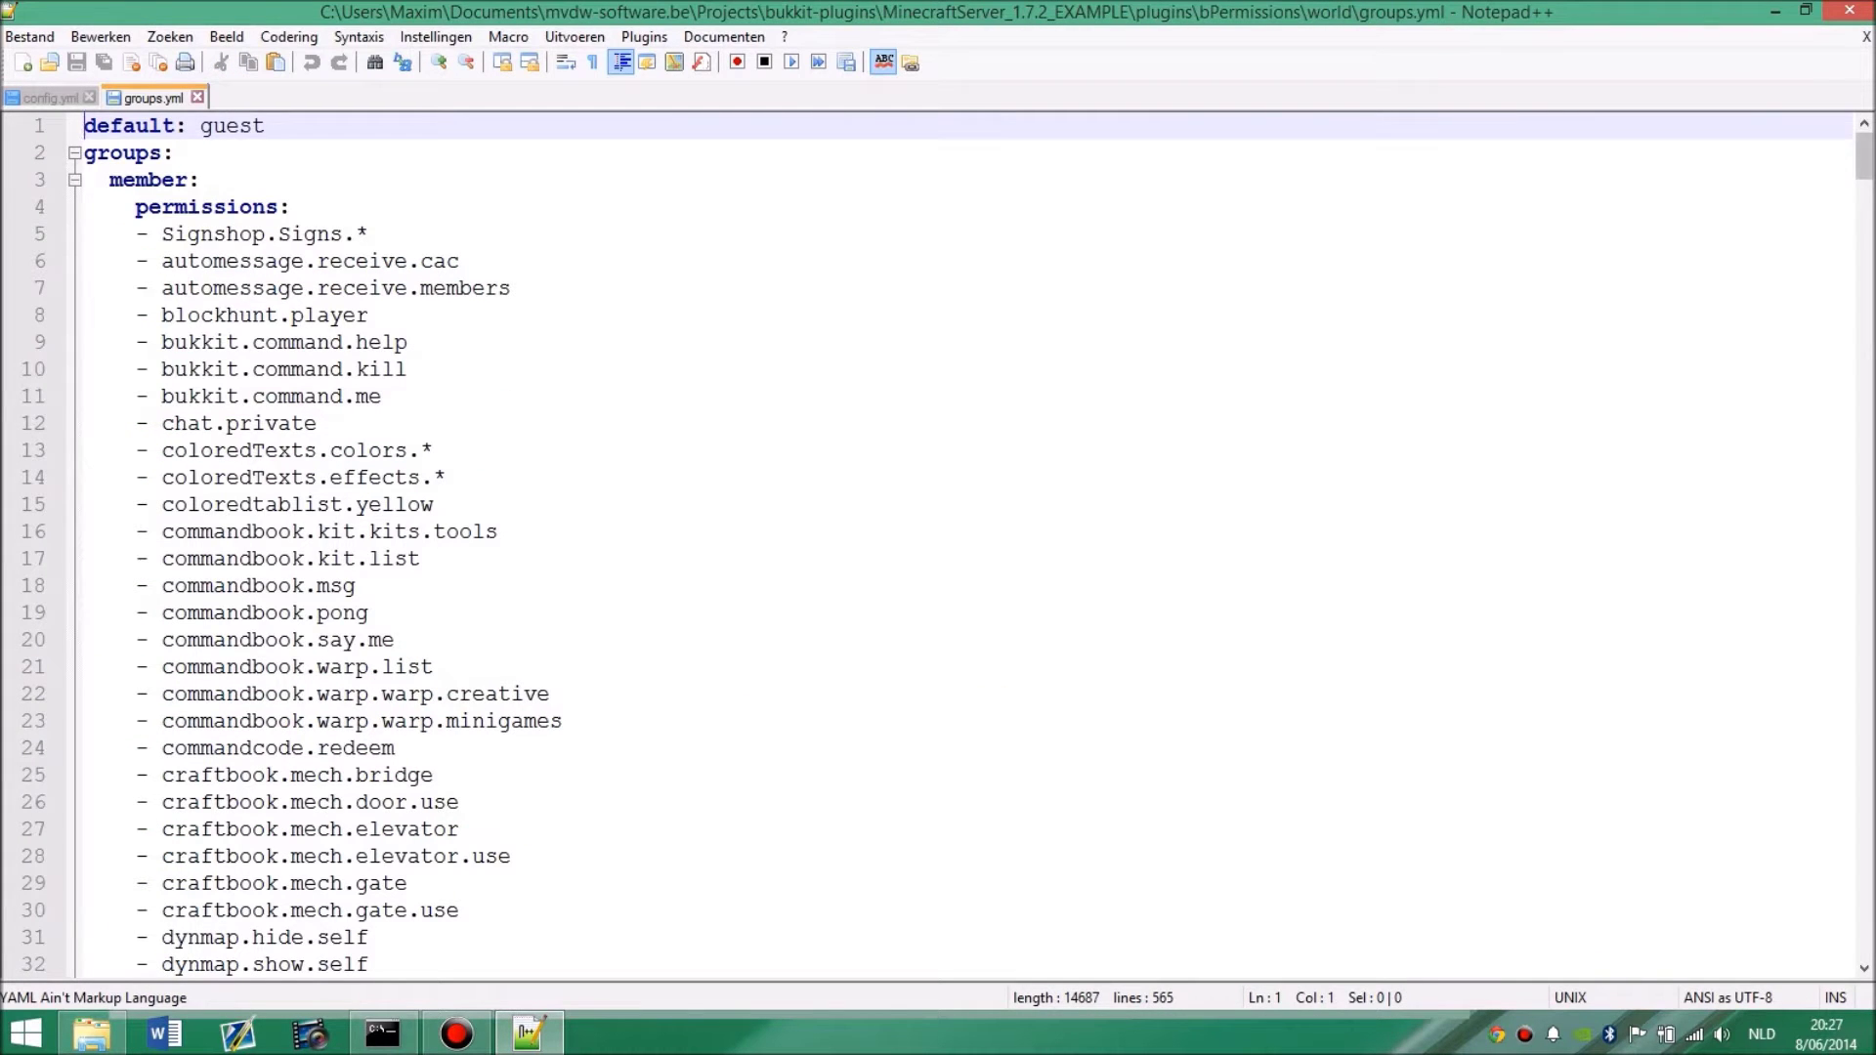
pyautogui.moveTo(1865, 156); pyautogui.dragTo(1864, 341)
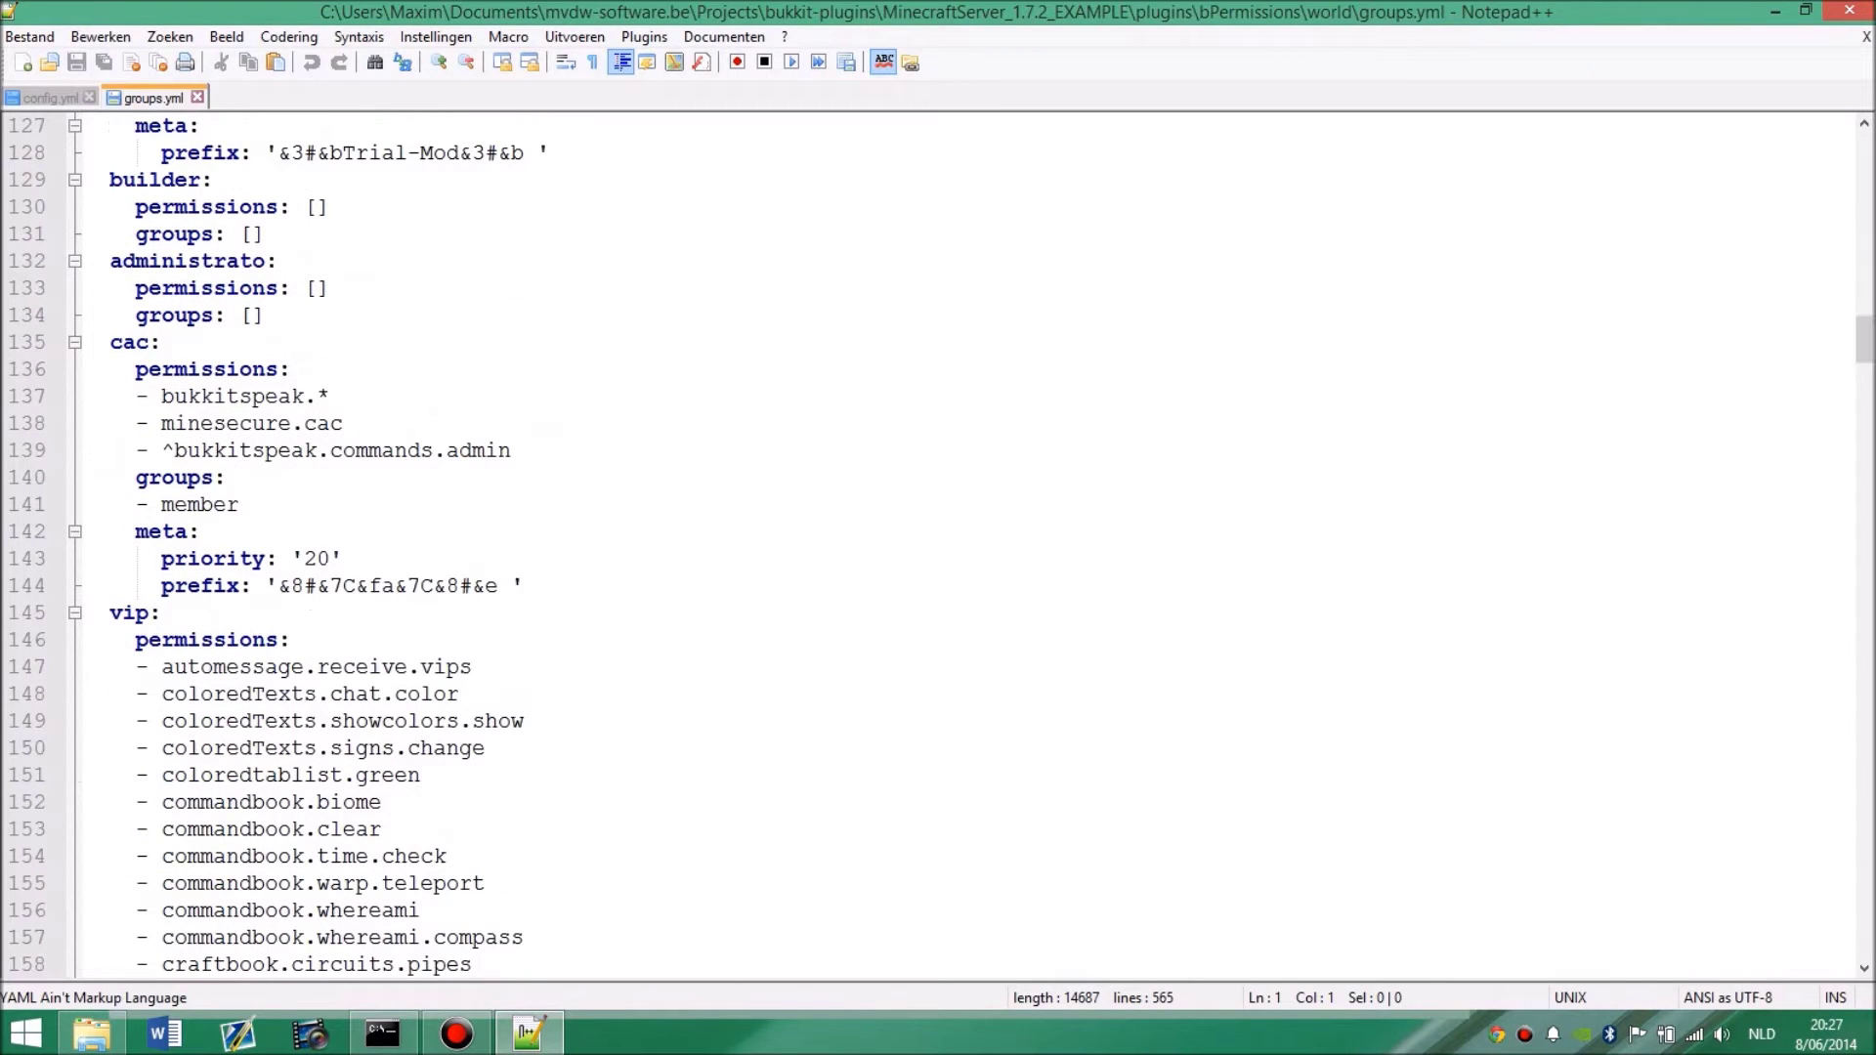
pyautogui.scroll(-2, 938, 548)
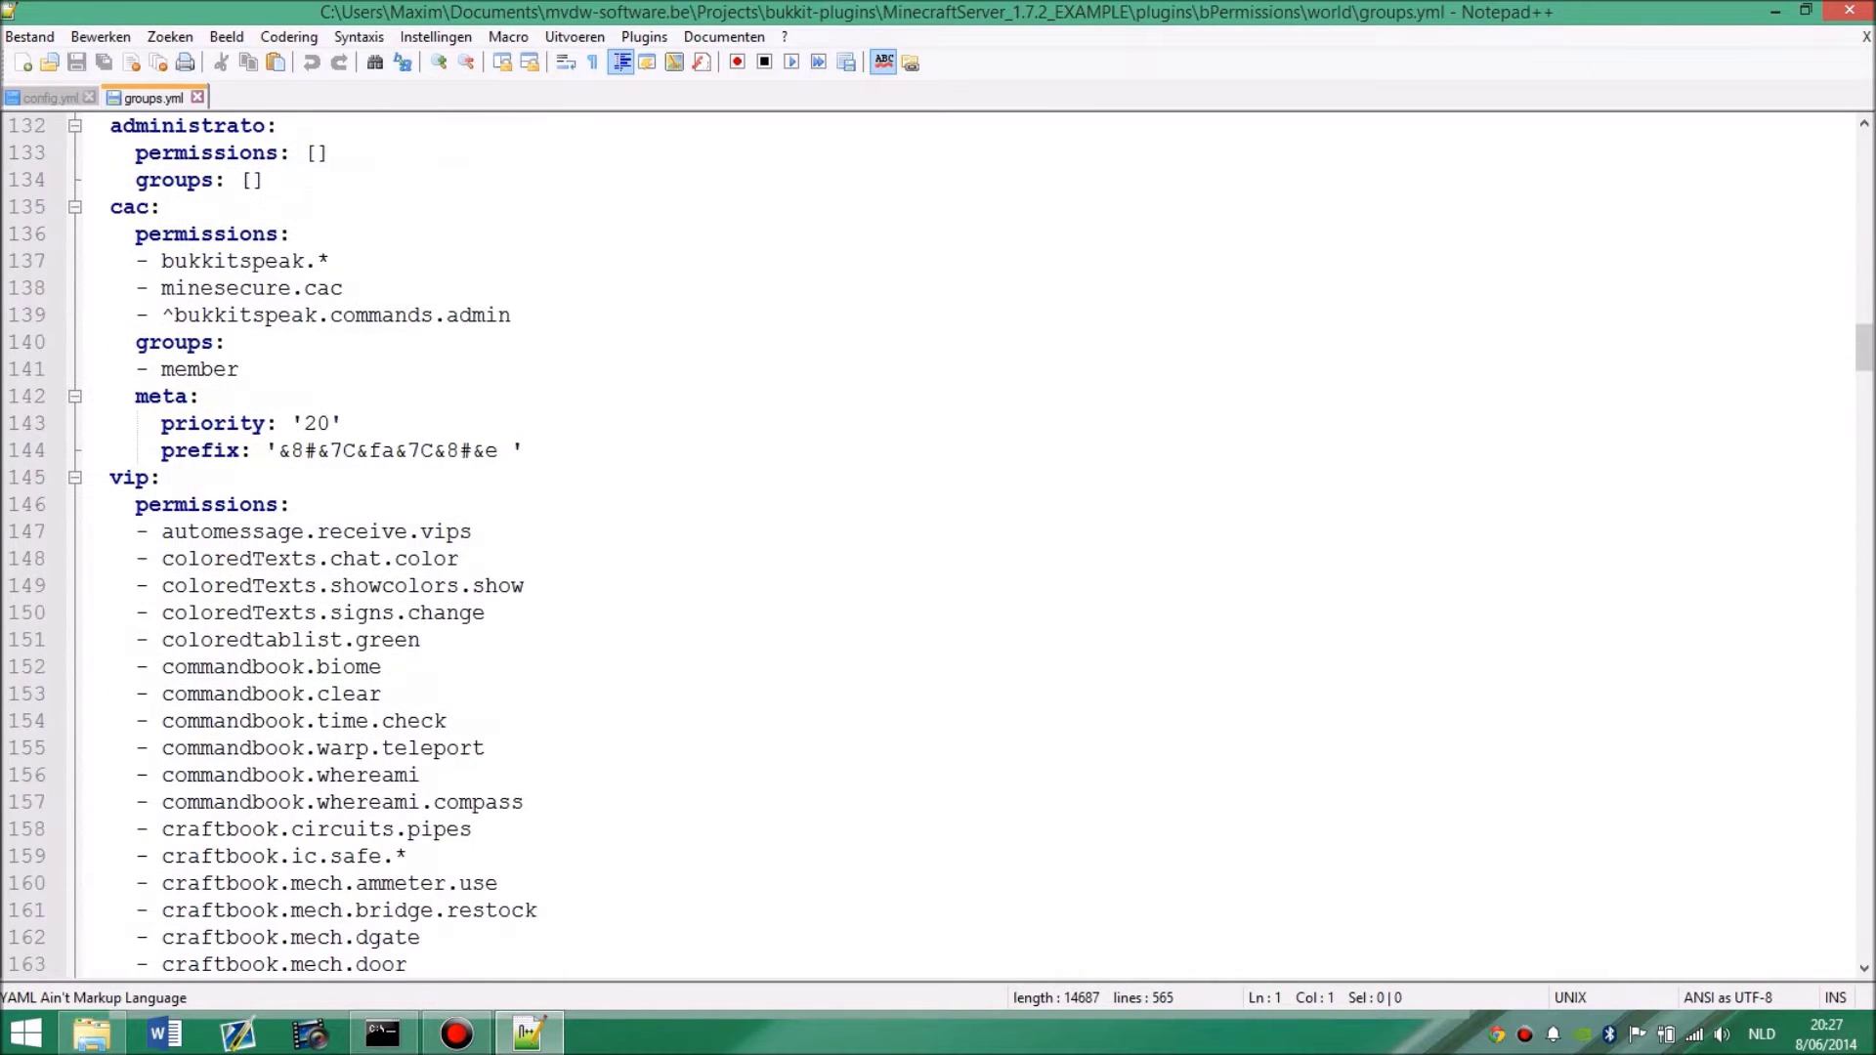
pyautogui.scroll(-20, 938, 547)
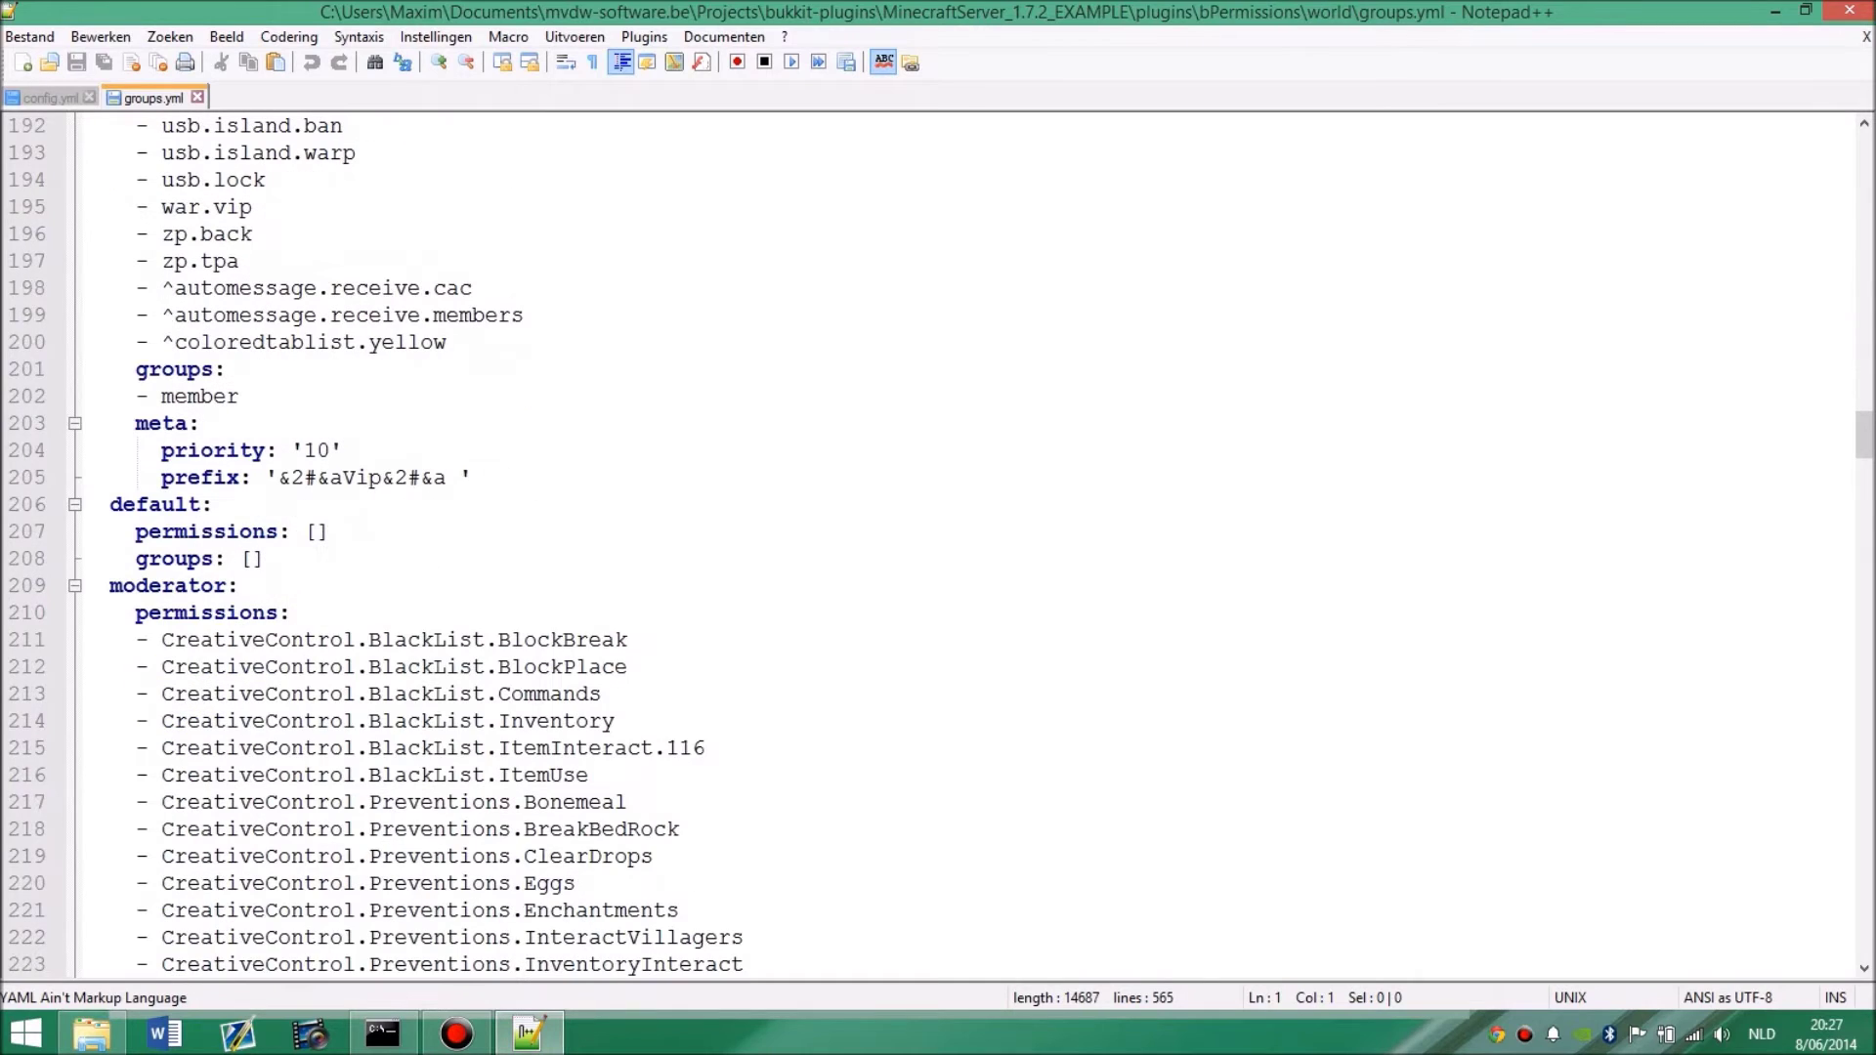
pyautogui.hotkey('alt', 'Tab')
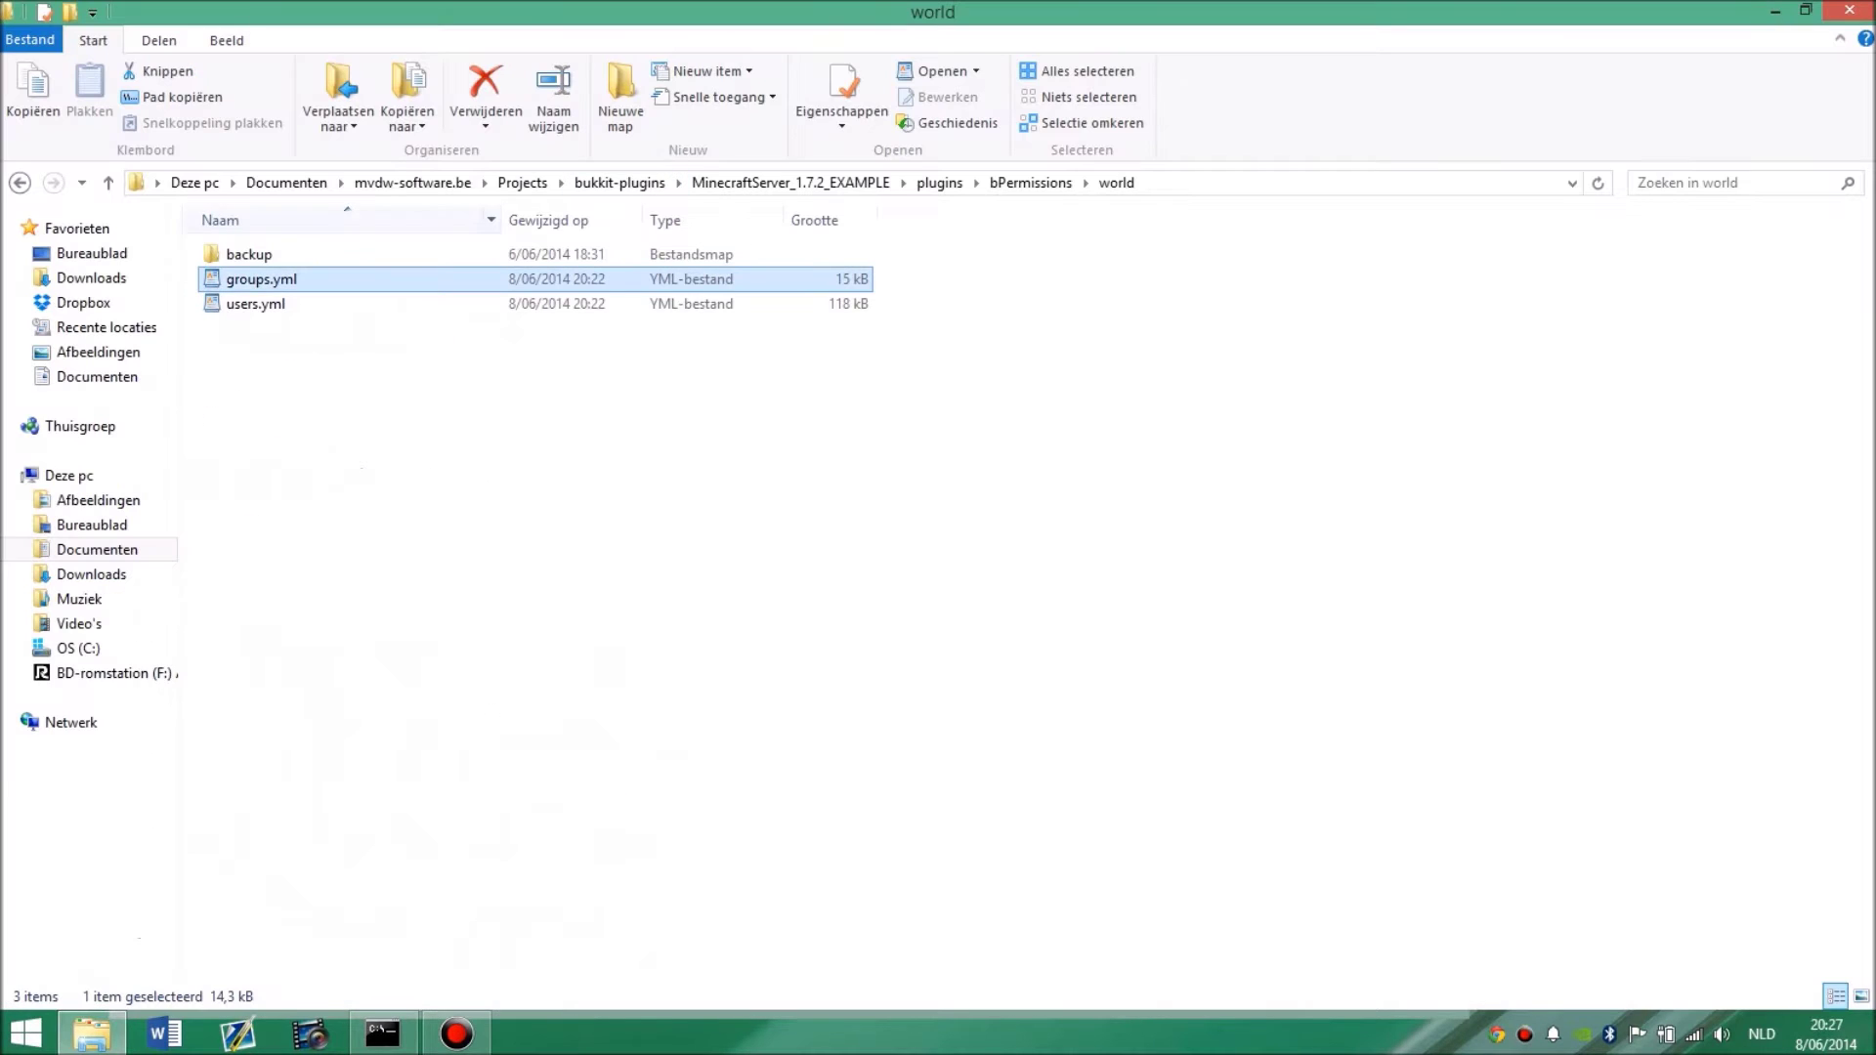
# Go back three folders to InteractiveChat and open config.yml with Edit with Notepad++.
pyautogui.click(20, 182)
pyautogui.click(20, 183)
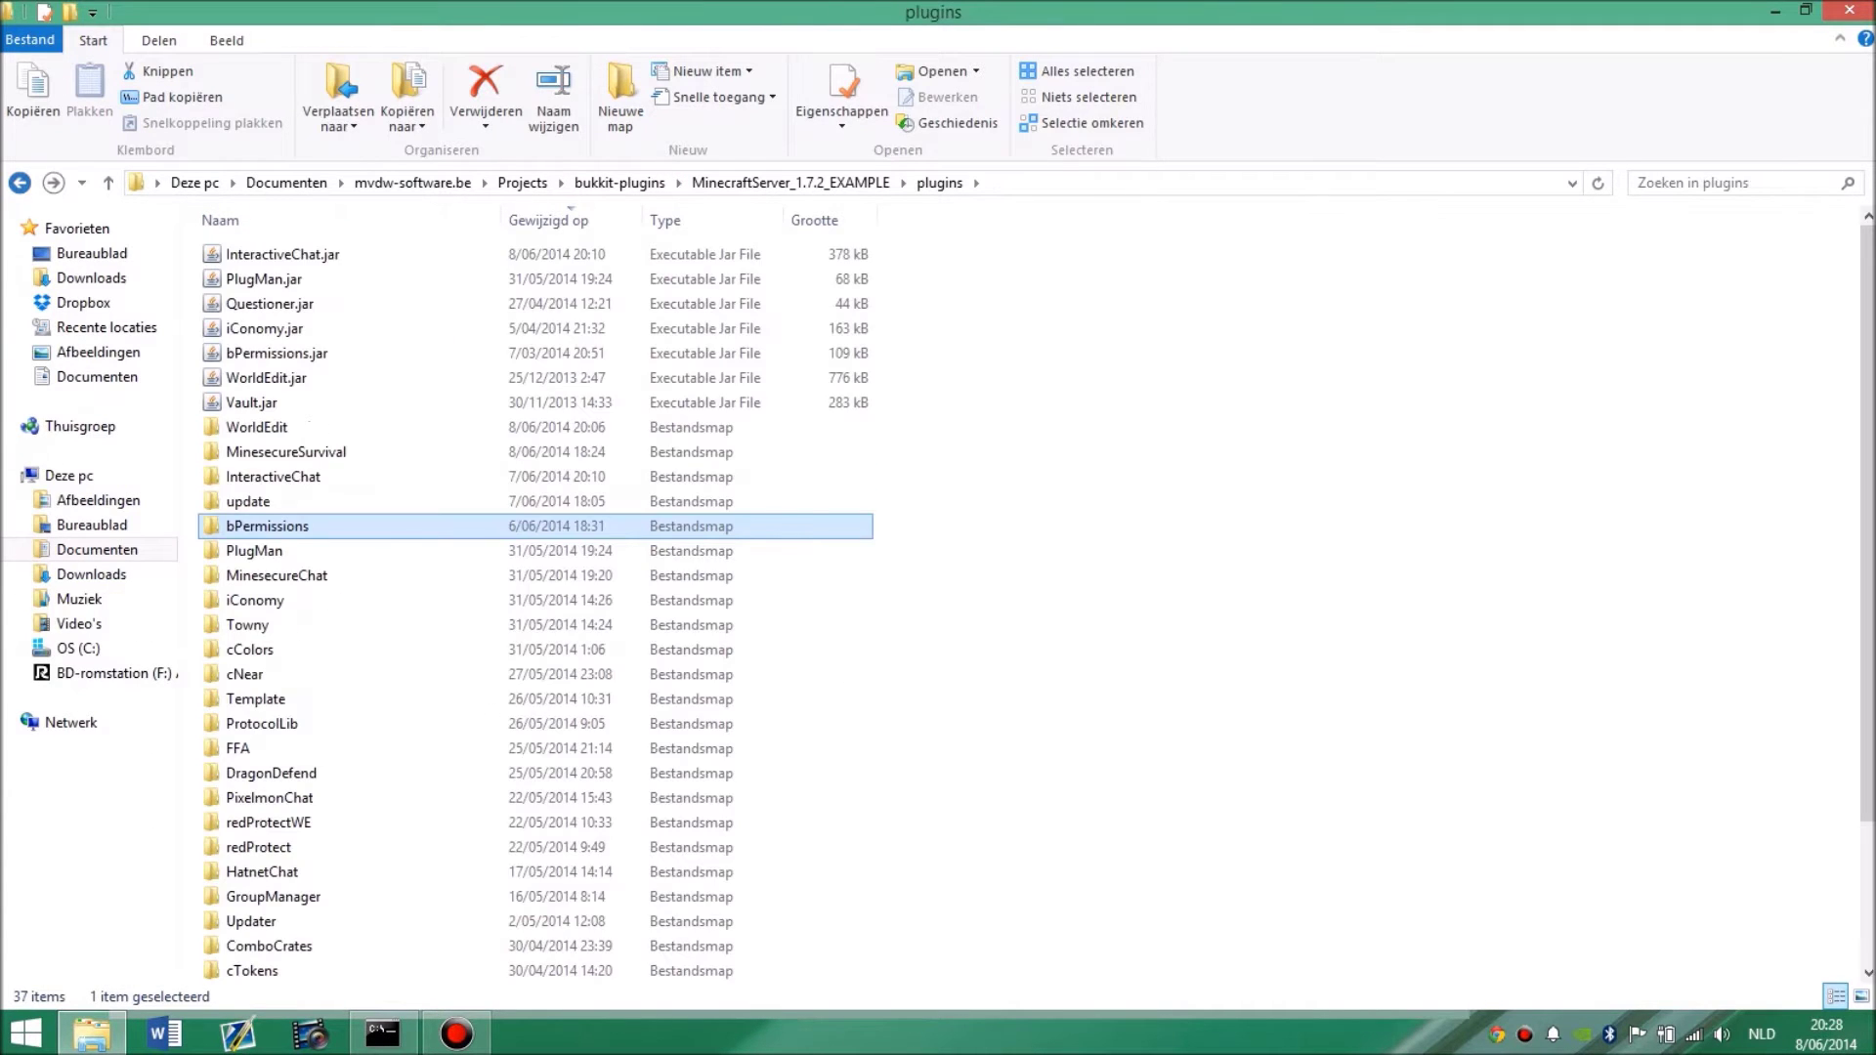
pyautogui.click(19, 183)
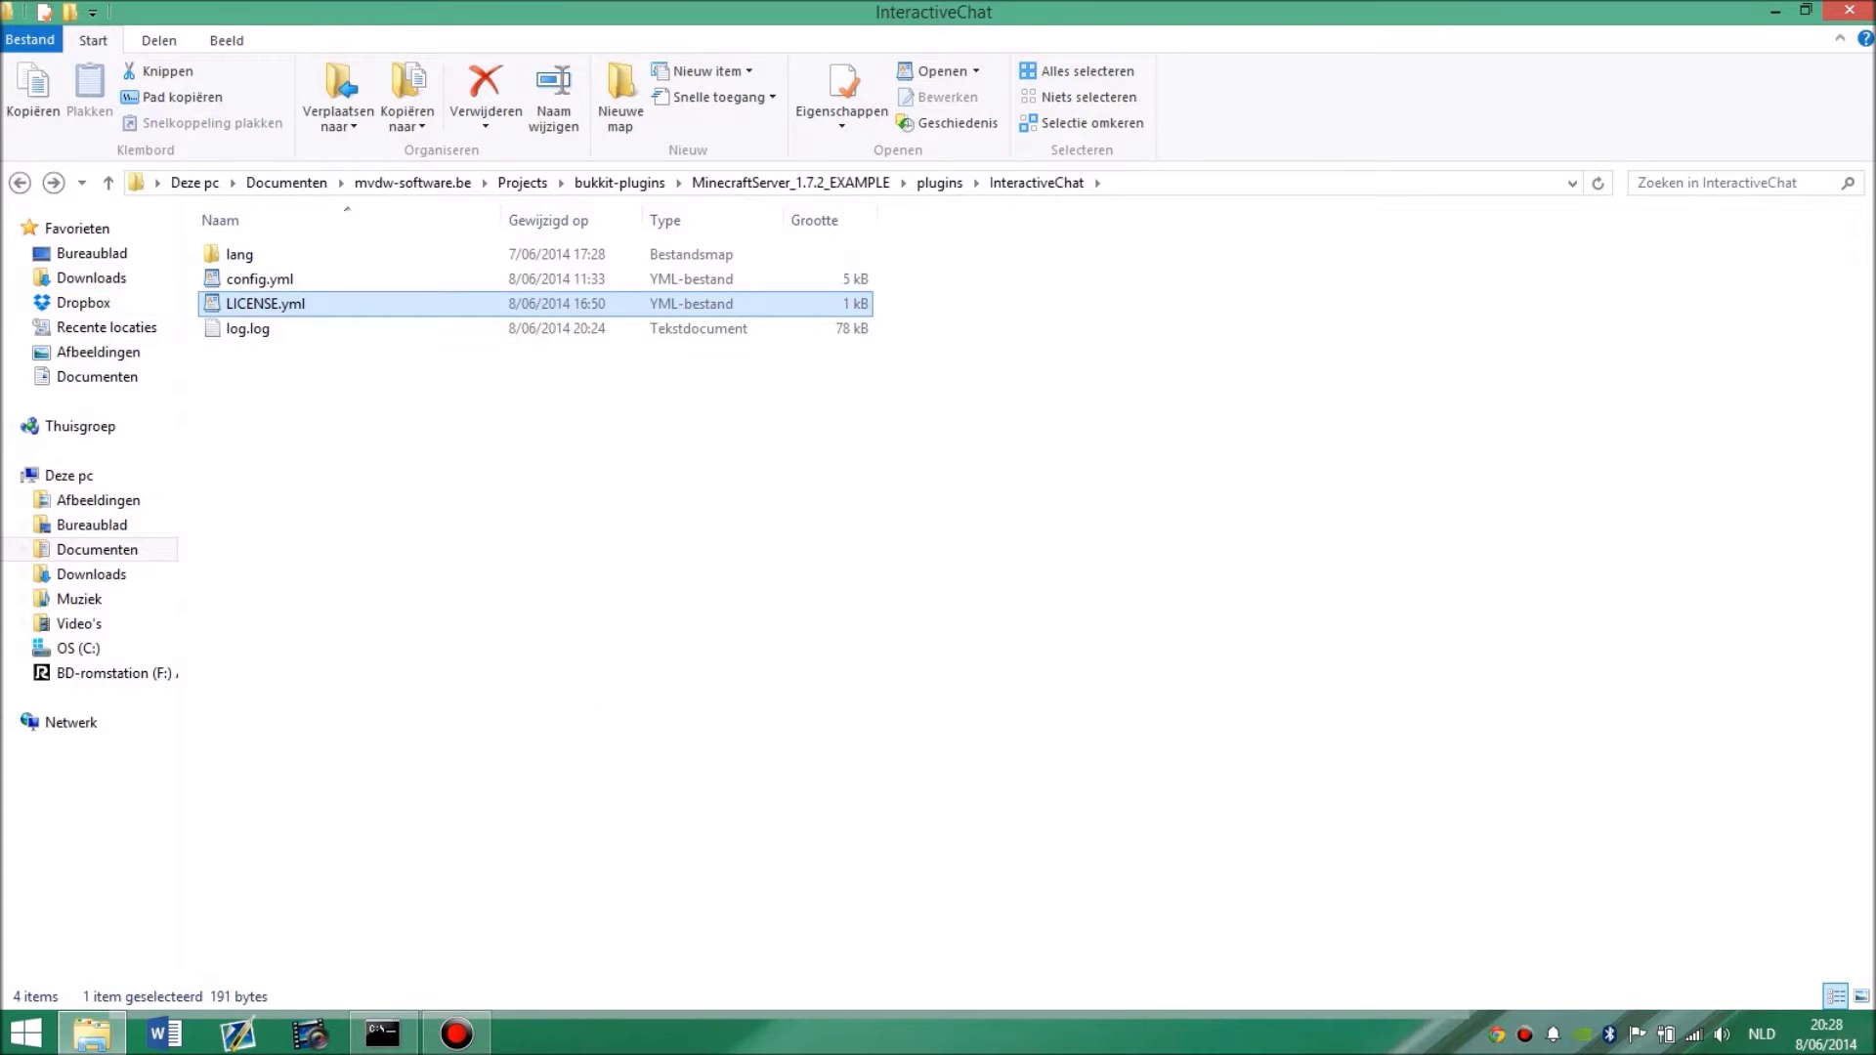
pyautogui.rightClick(259, 279)
pyautogui.click(313, 349)
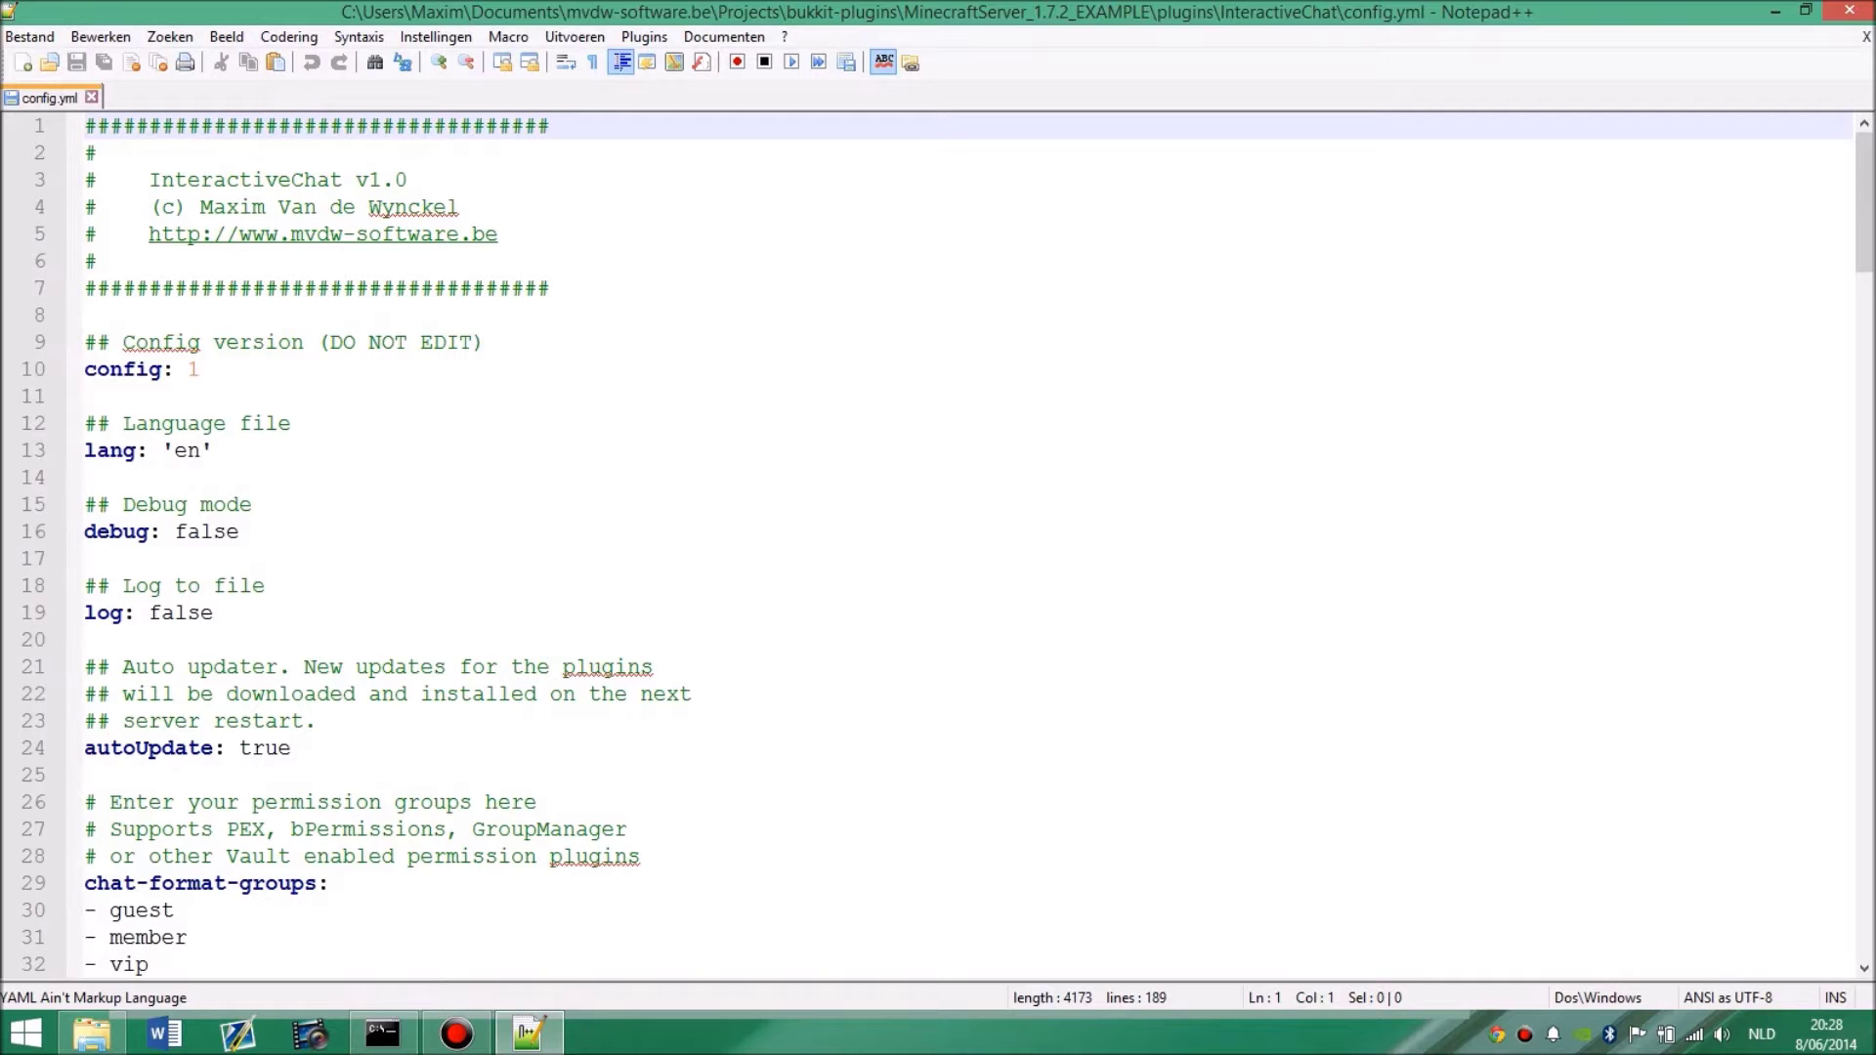
pyautogui.scroll(-8, 939, 547)
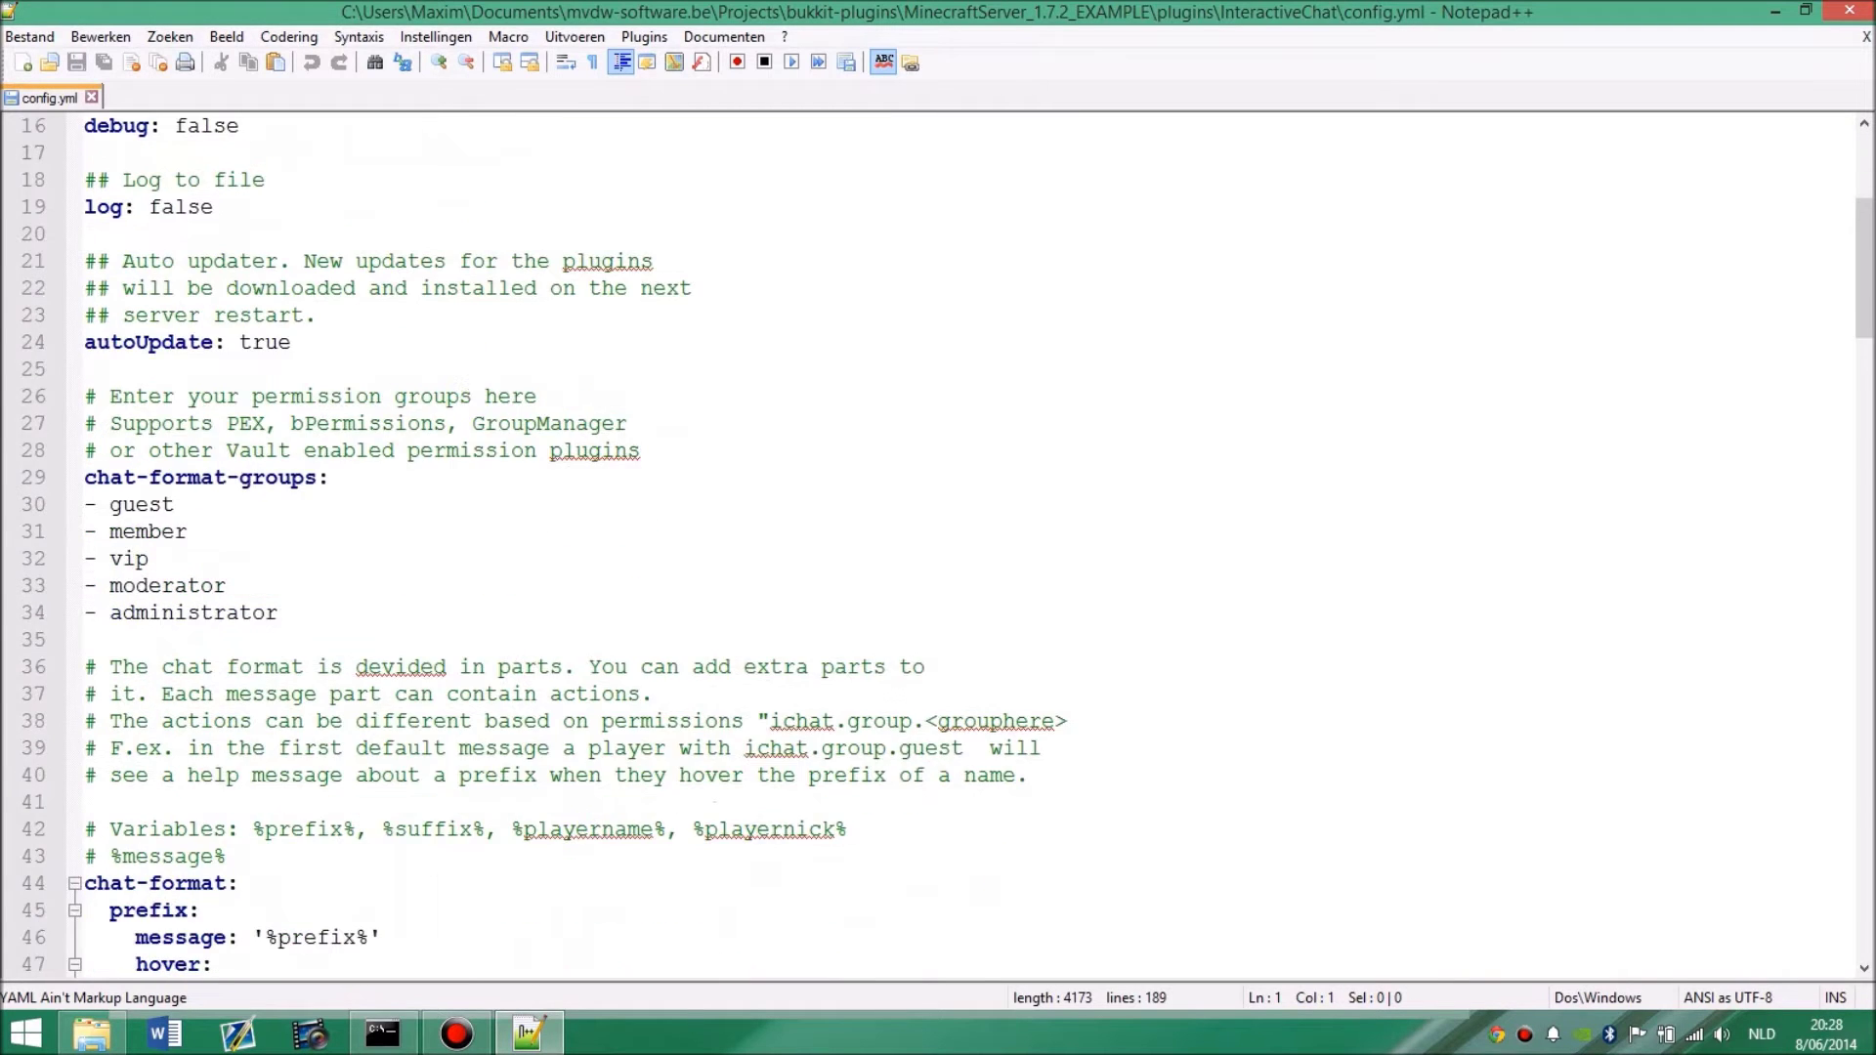
pyautogui.scroll(-2, 938, 548)
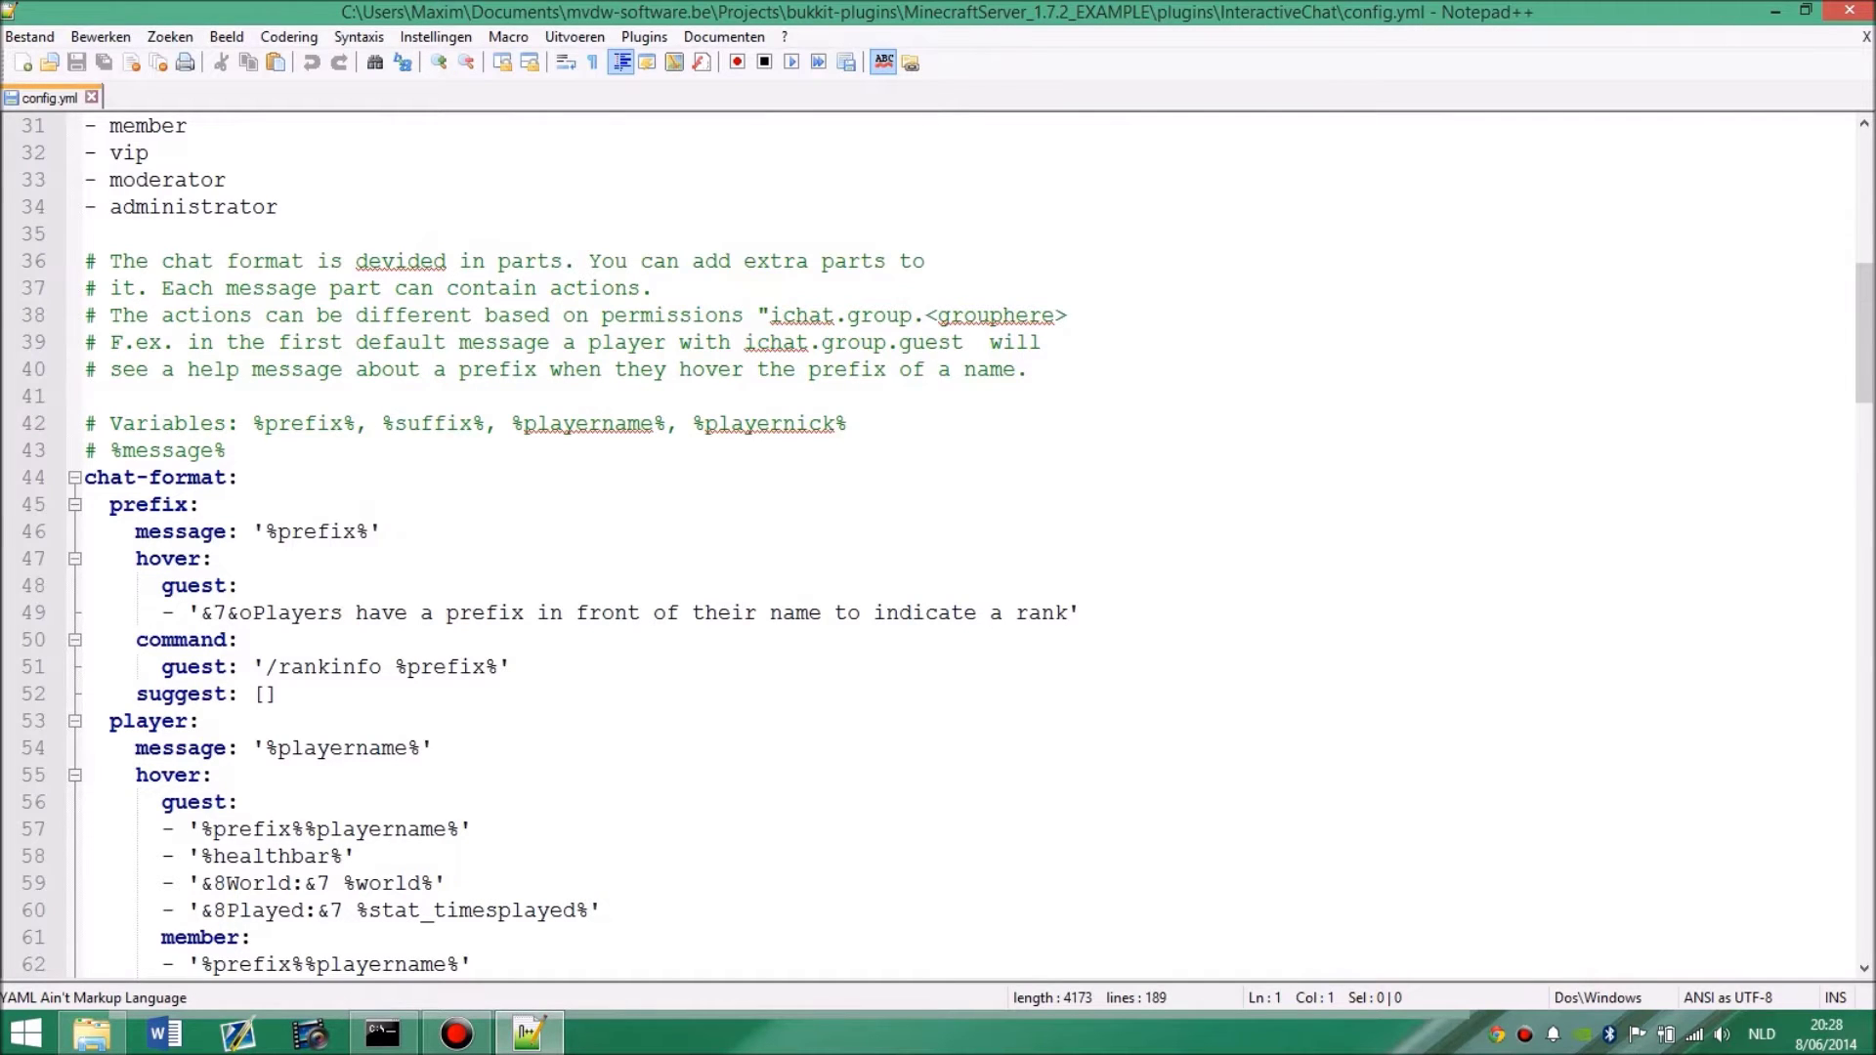
pyautogui.scroll(-2, 938, 547)
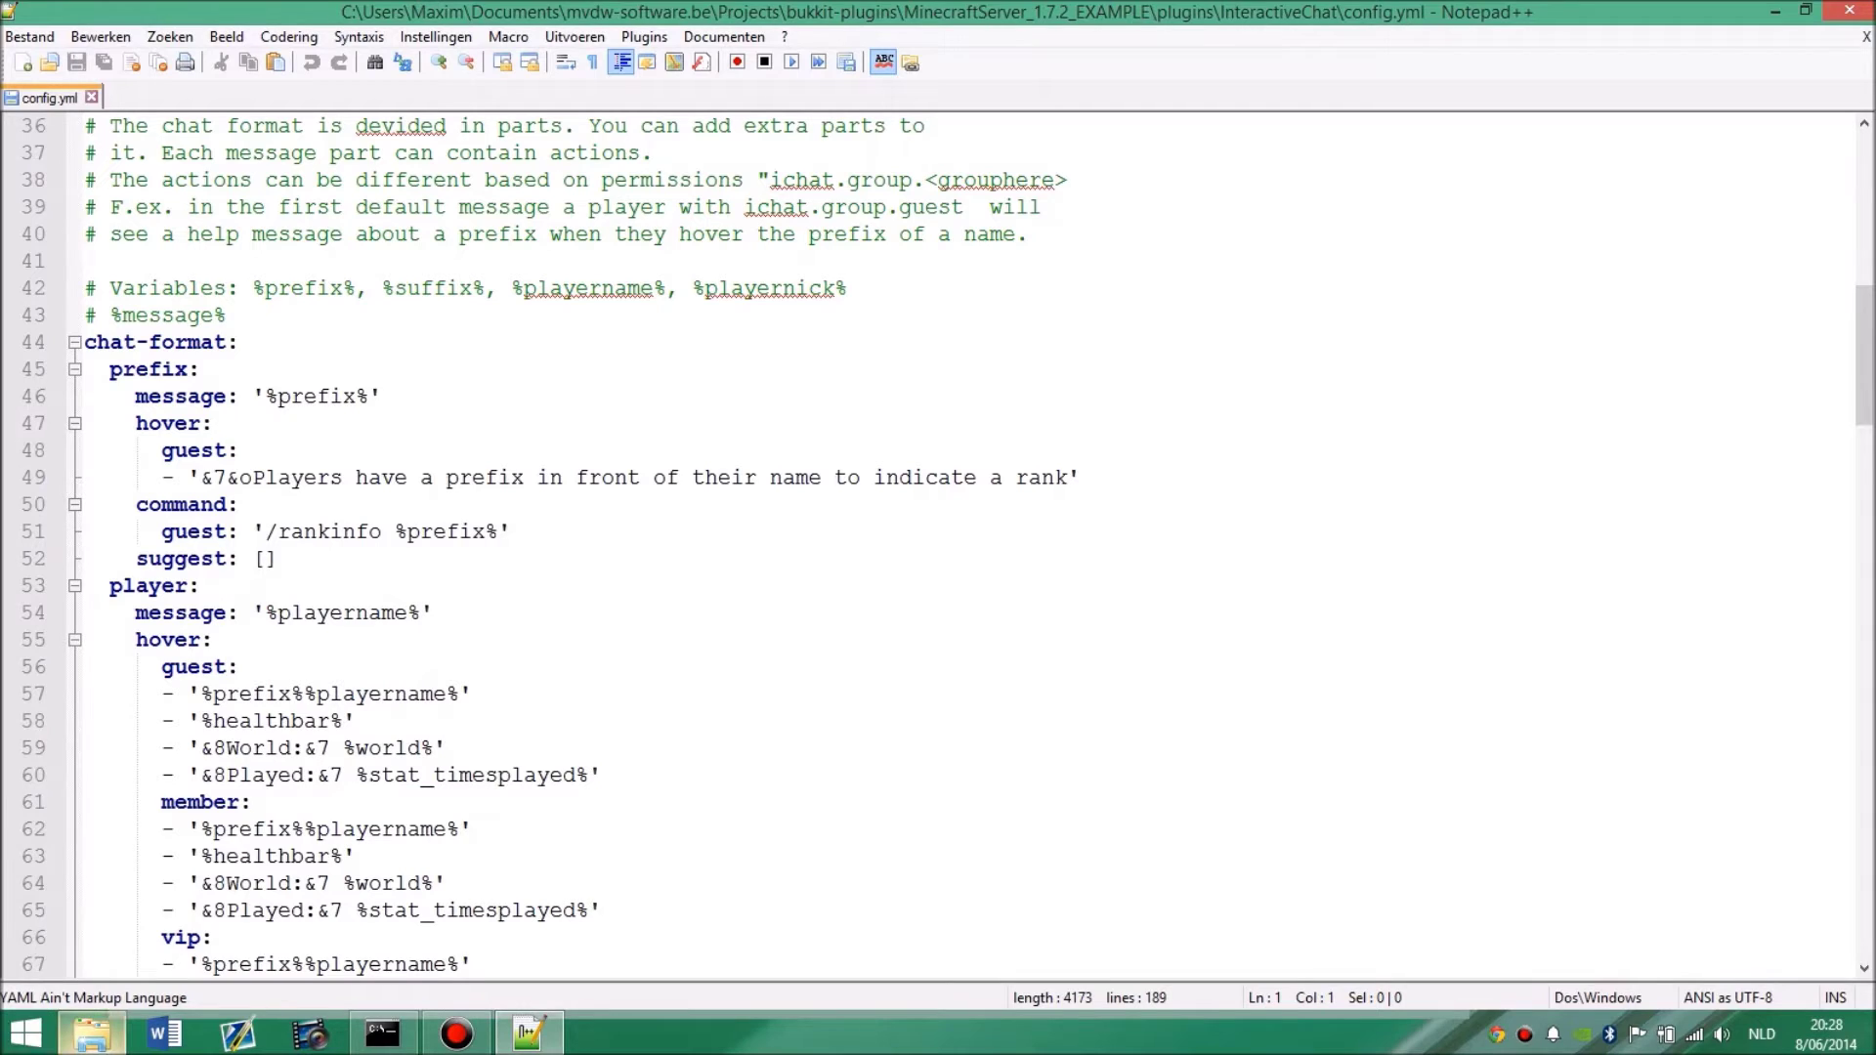
pyautogui.moveTo(92, 1034)
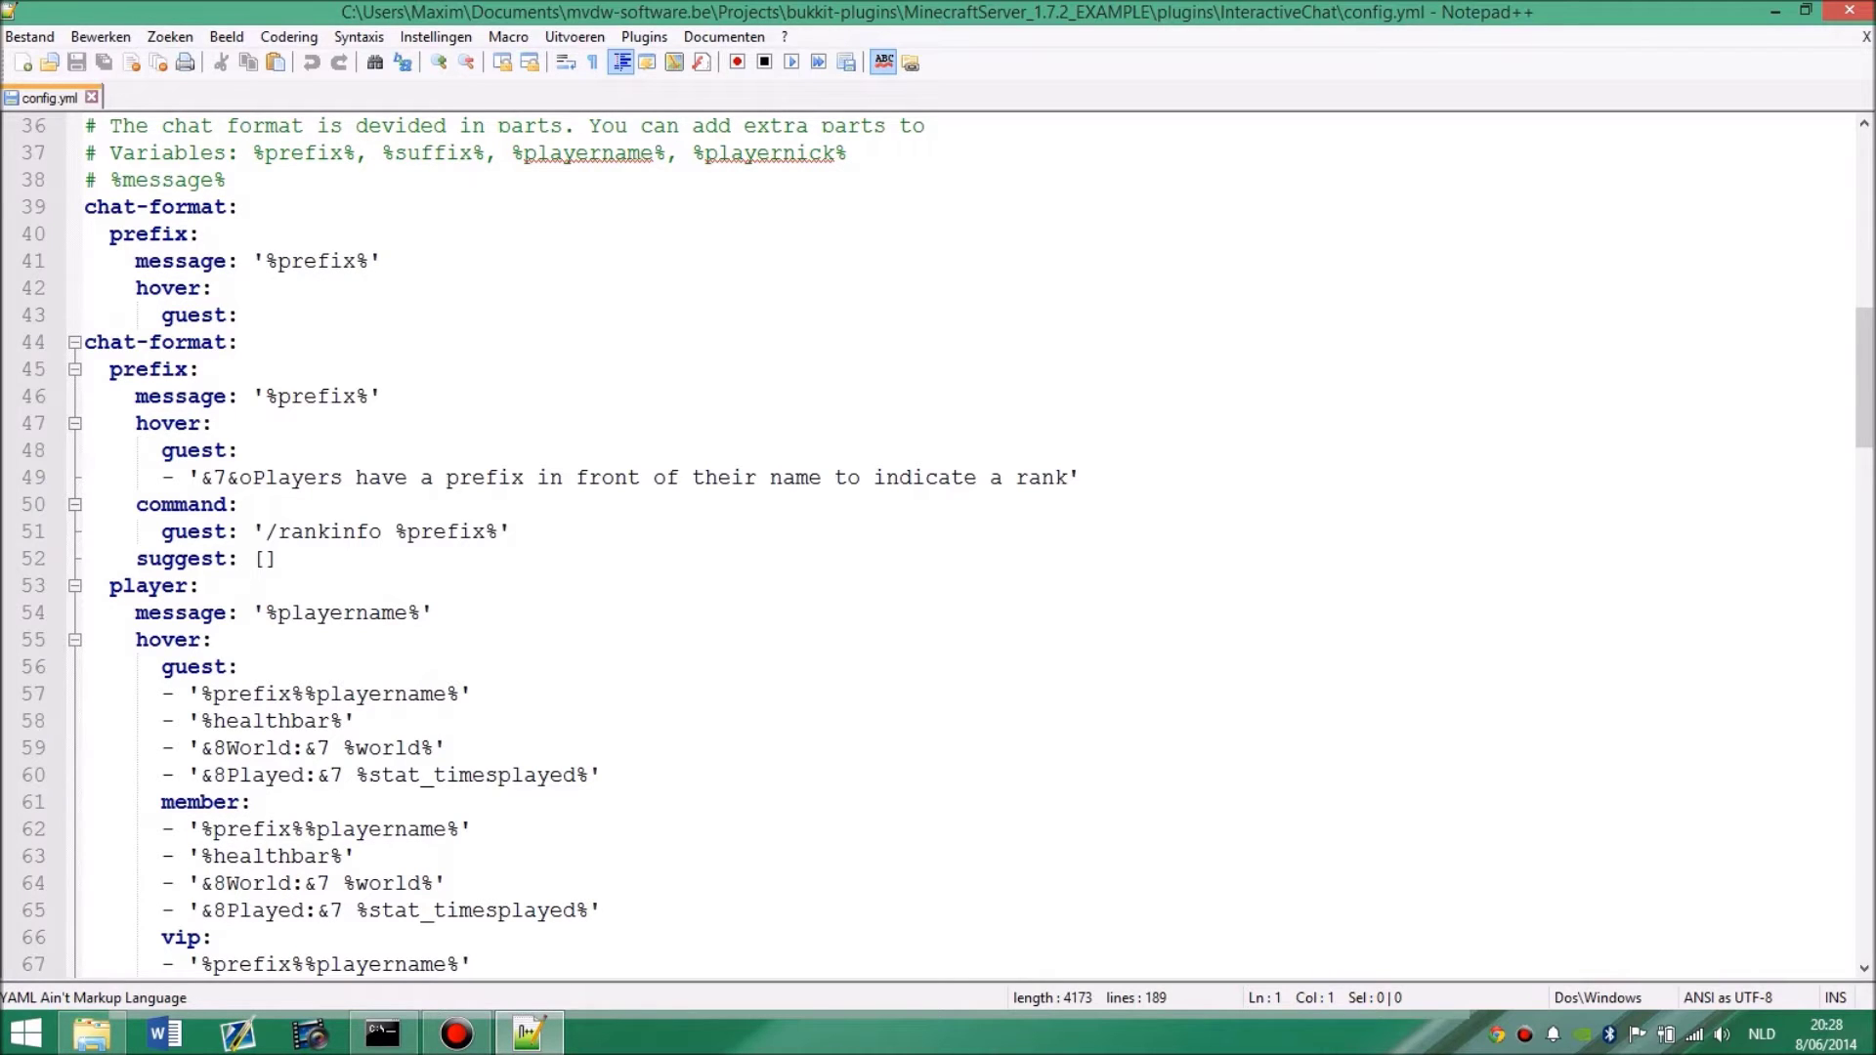
pyautogui.click(85, 234)
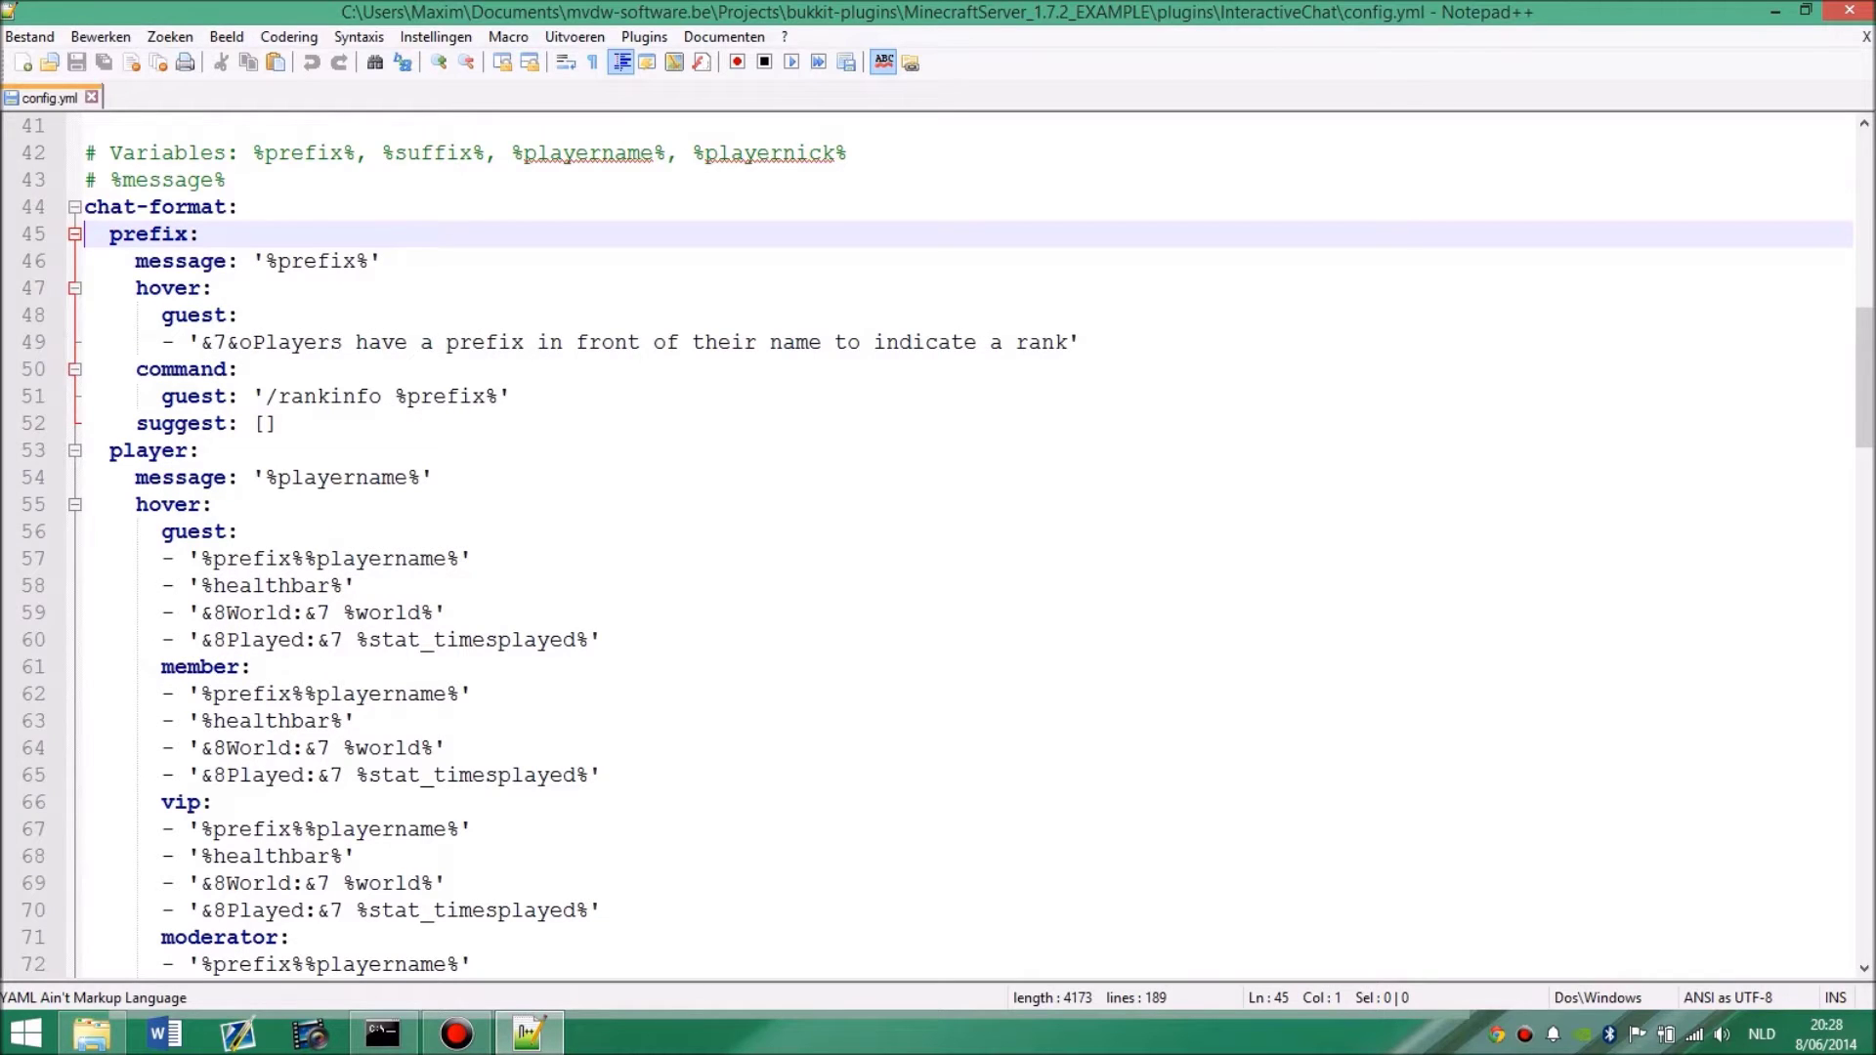
pyautogui.moveTo(86, 233); pyautogui.dragTo(214, 261)
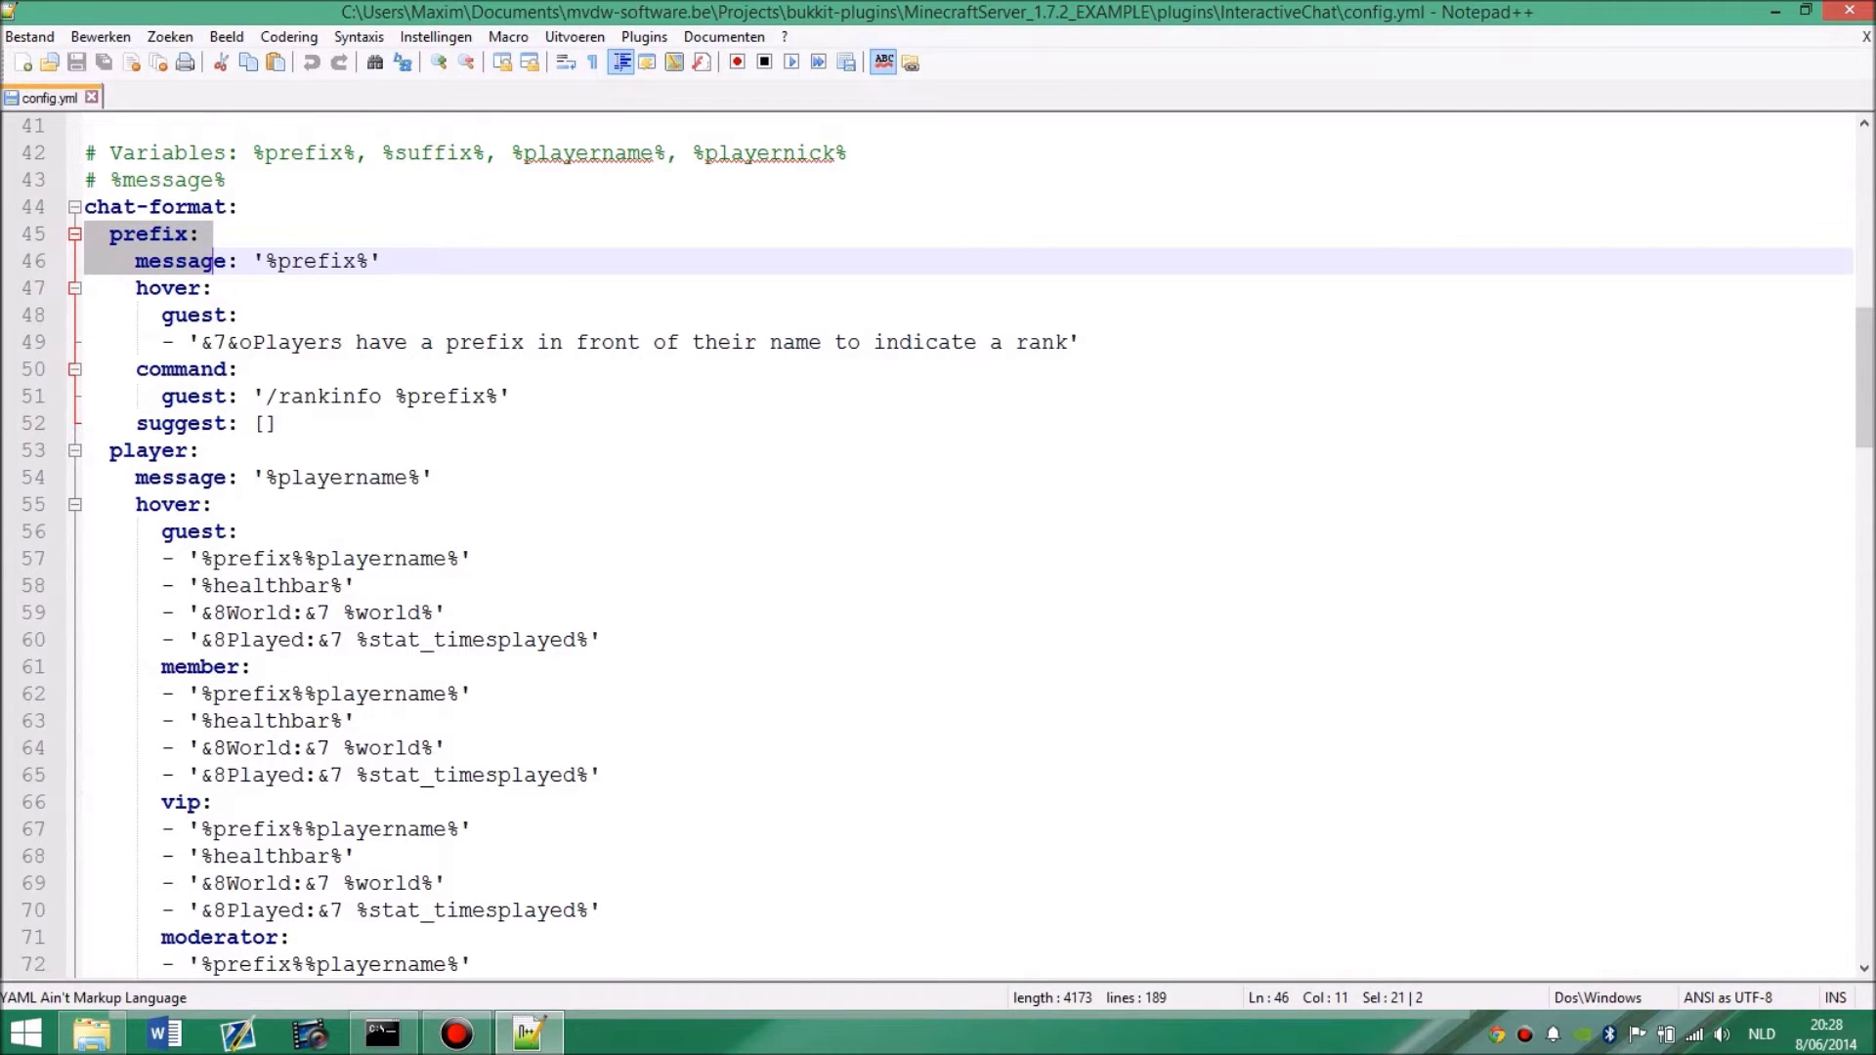
pyautogui.scroll(-2, 938, 548)
pyautogui.scroll(-8, 109, 559)
pyautogui.click(110, 559)
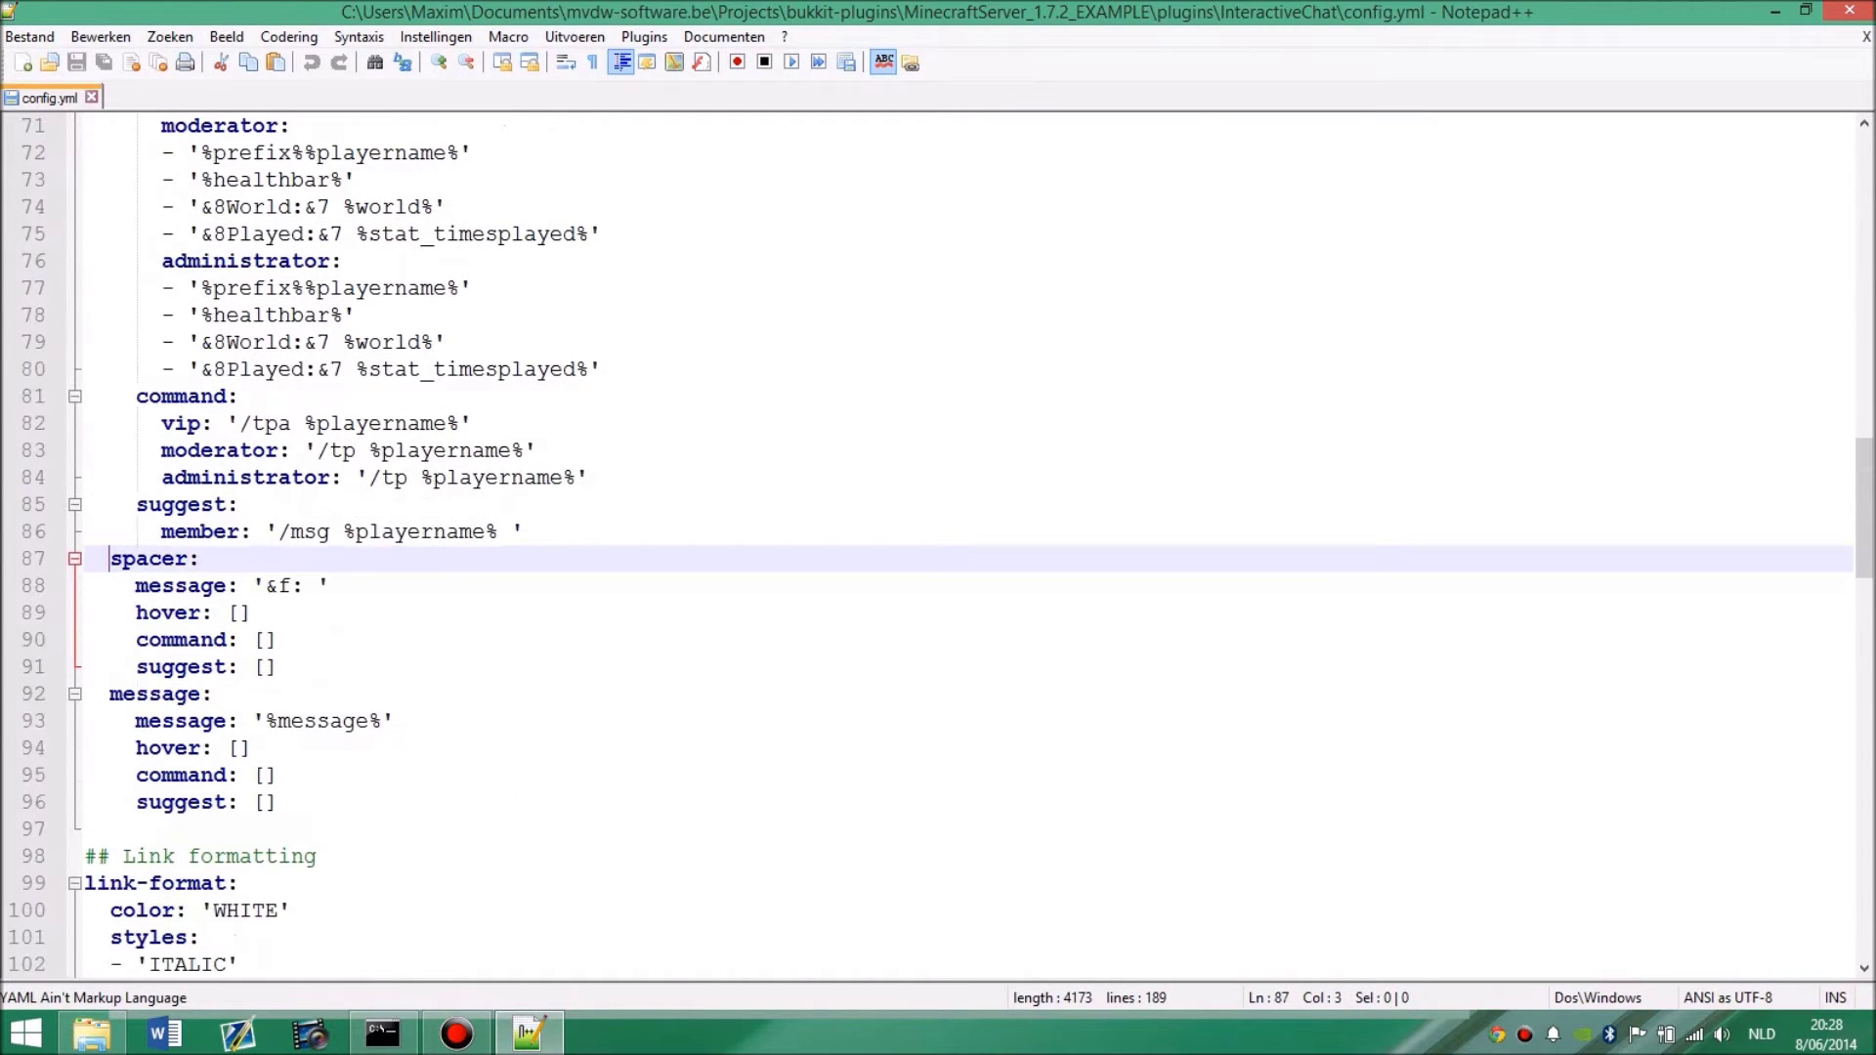
pyautogui.moveTo(109, 559); pyautogui.dragTo(201, 559)
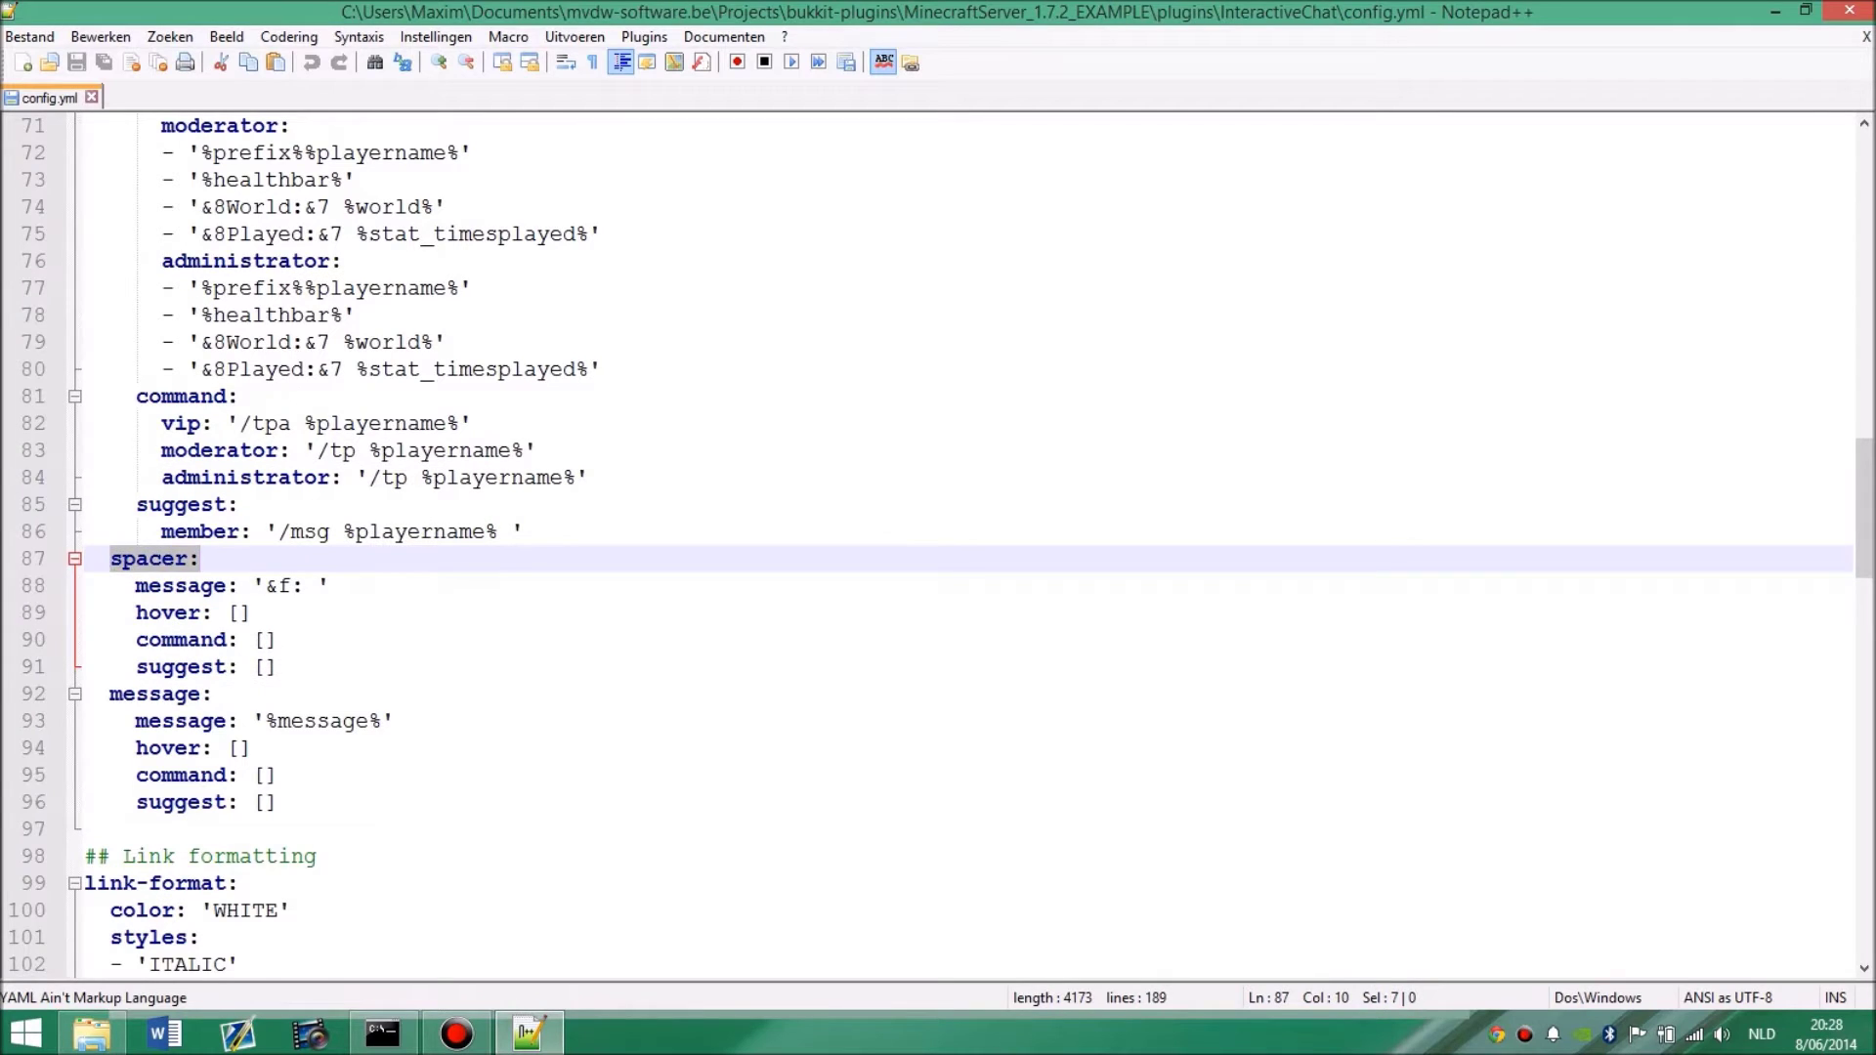
pyautogui.click(303, 586)
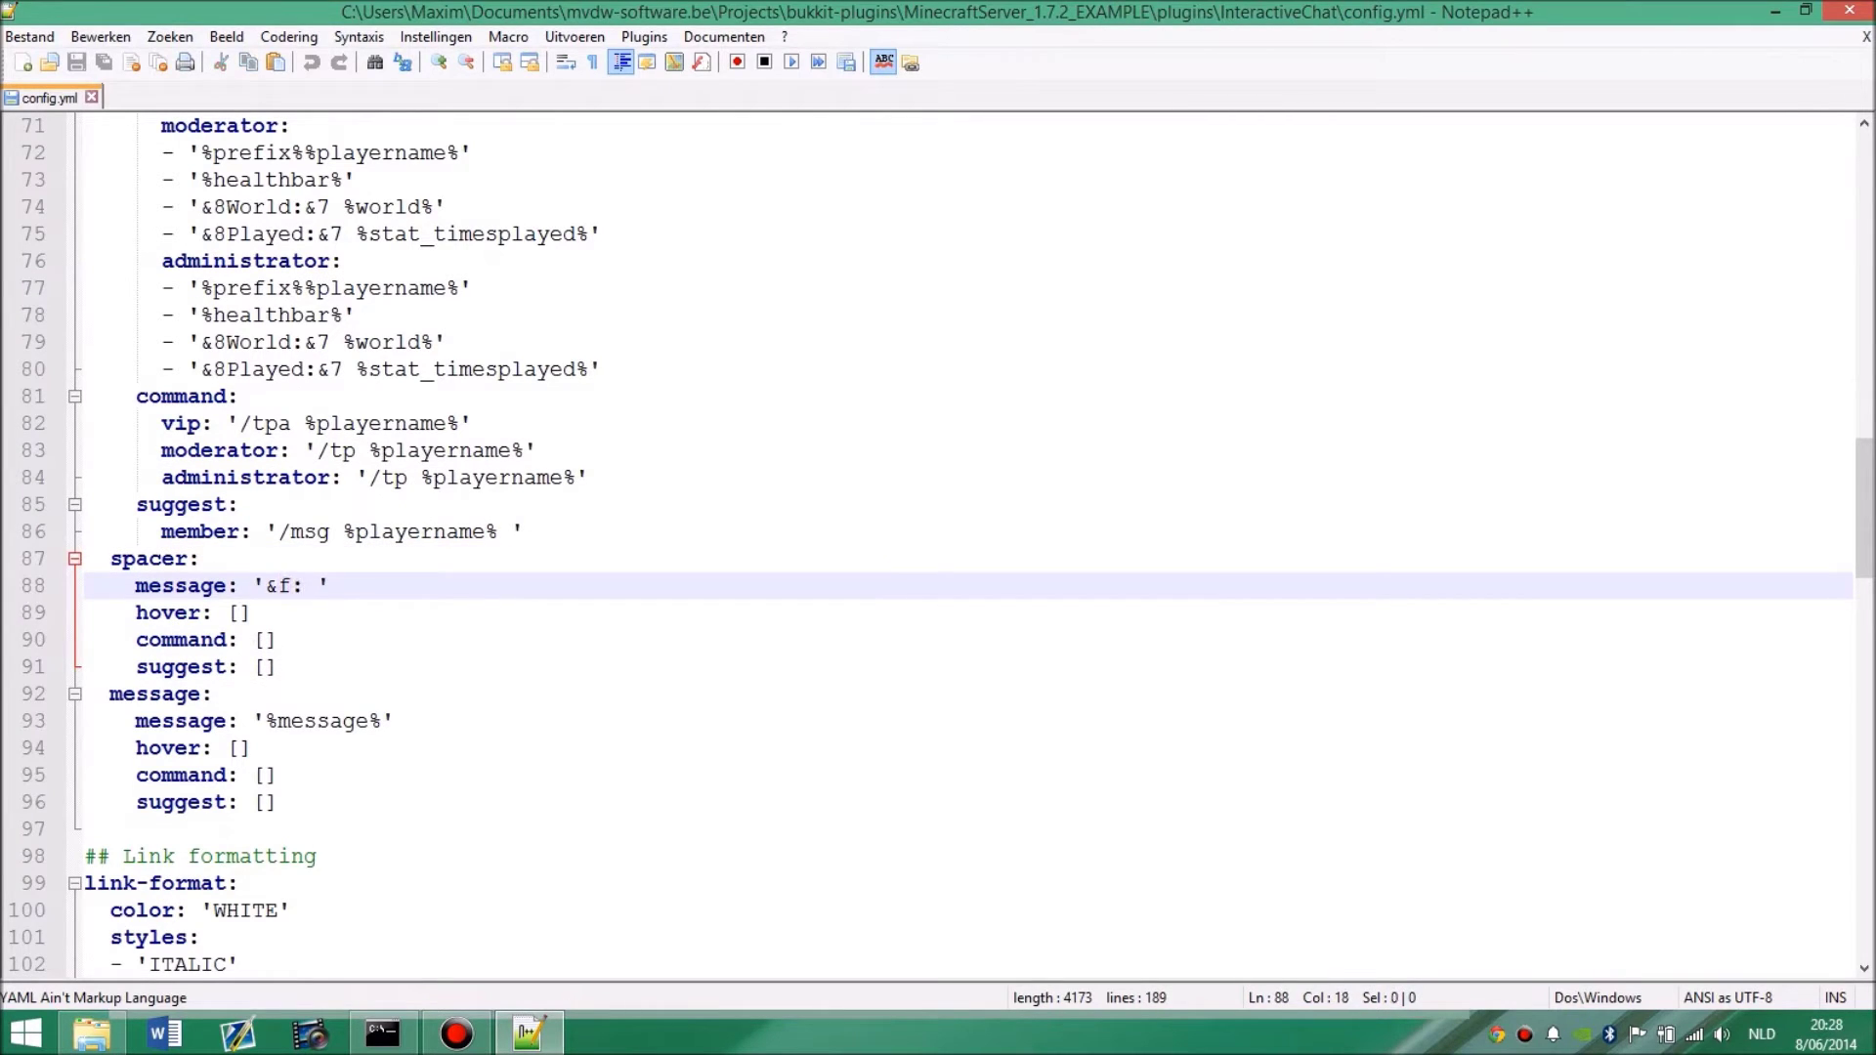
pyautogui.moveTo(304, 585); pyautogui.dragTo(278, 585)
pyautogui.moveTo(98, 694); pyautogui.dragTo(212, 694)
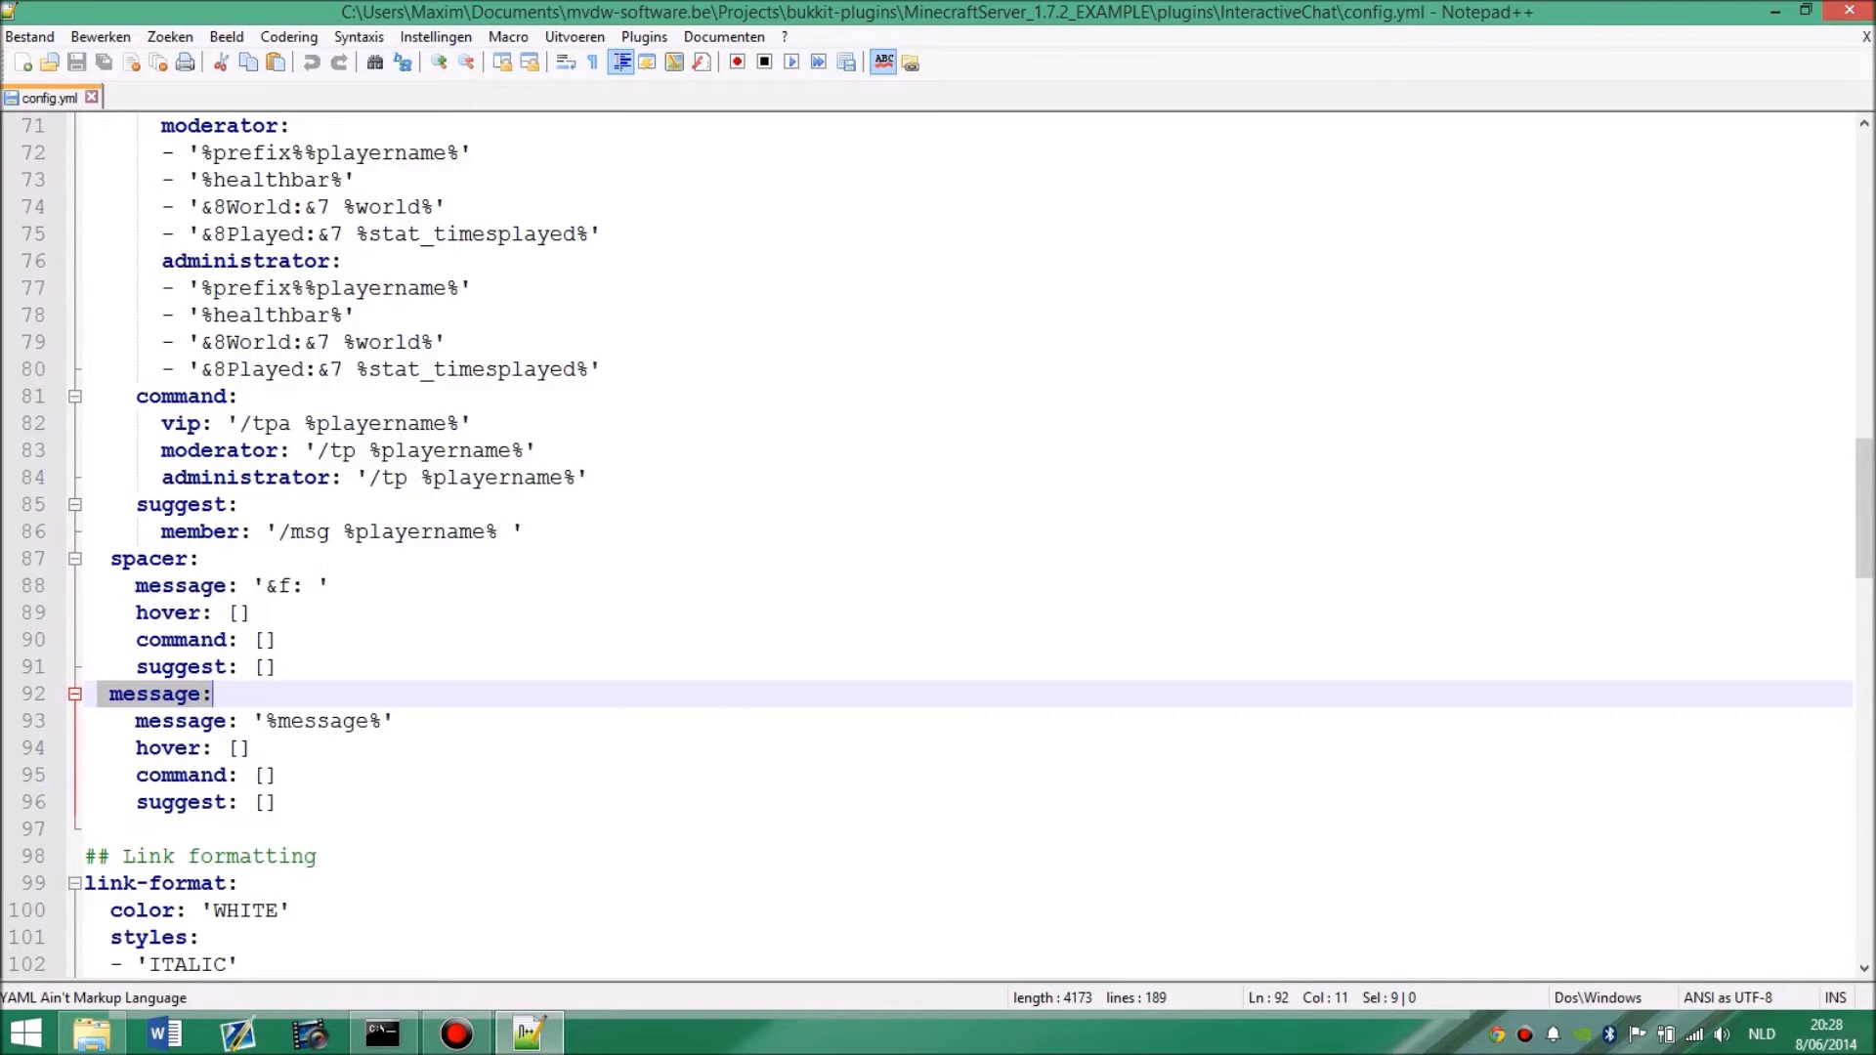
pyautogui.scroll(14, 122, 558)
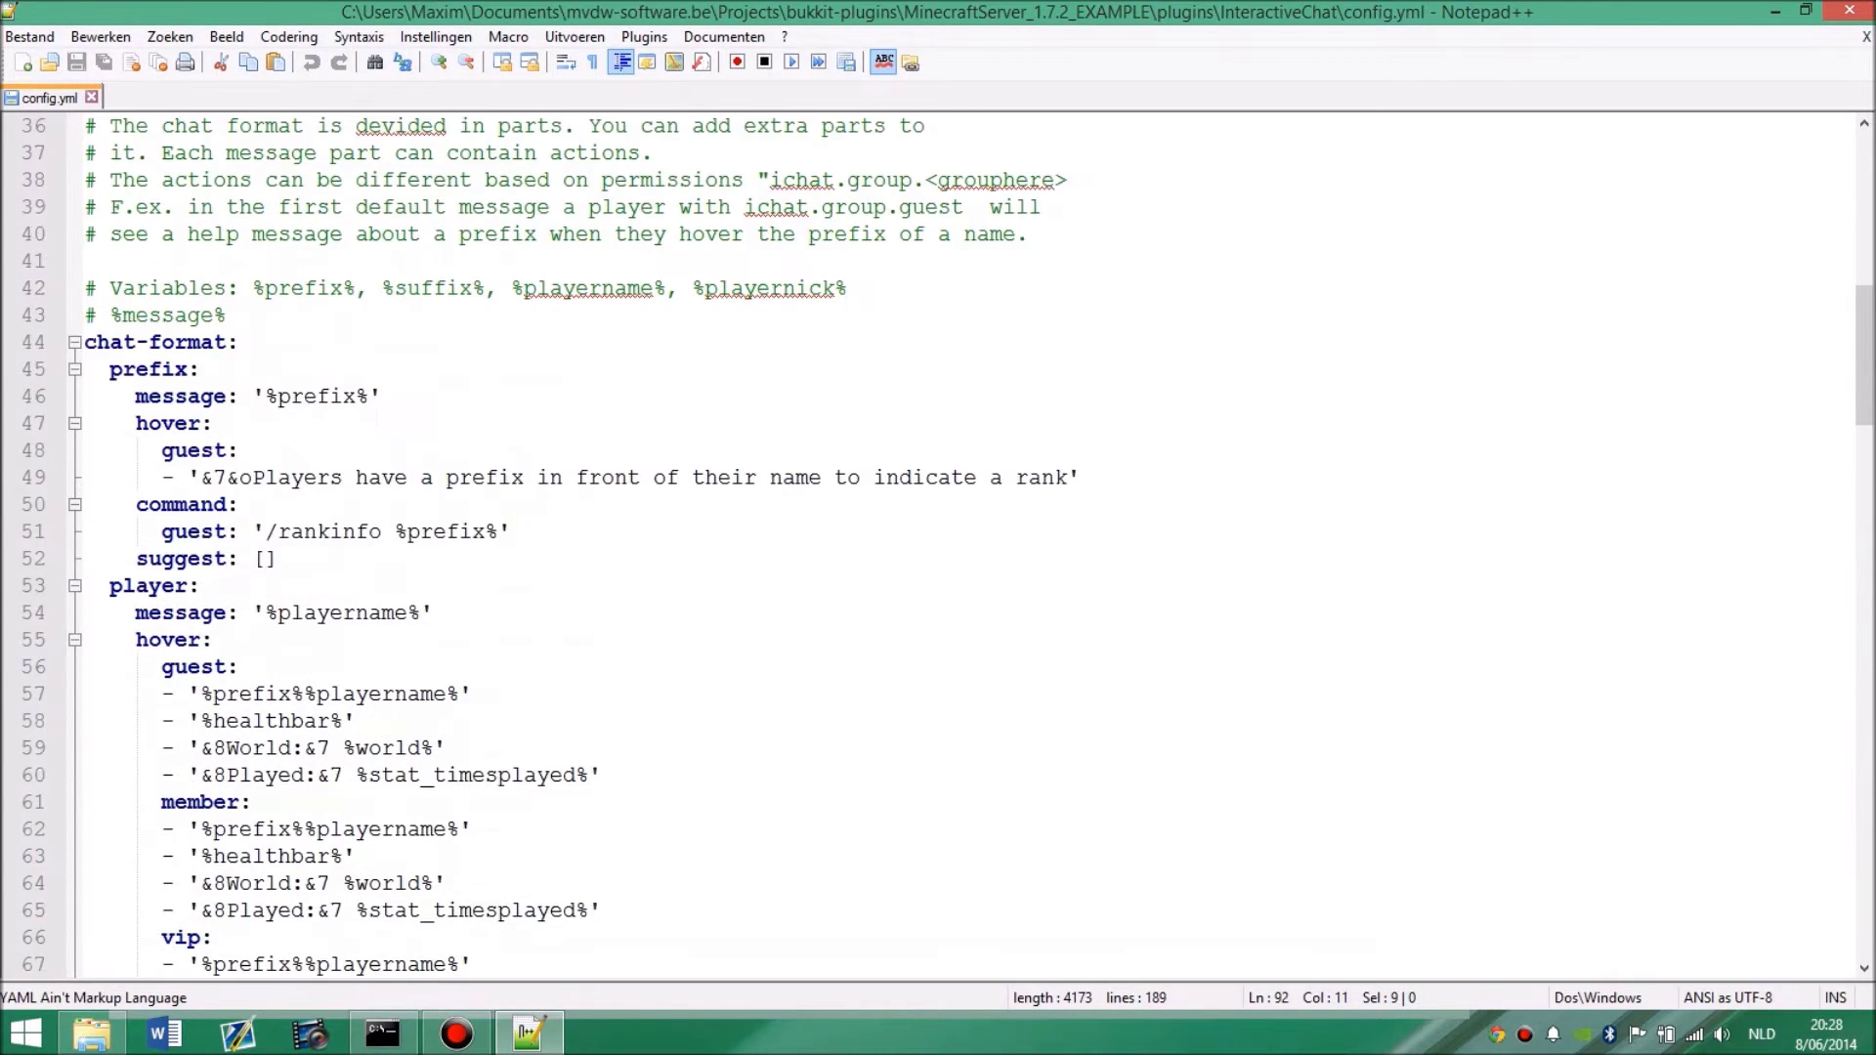
pyautogui.scroll(-1, 122, 558)
pyautogui.click(122, 558)
# Highlight the prefix hover key, %prefix% placeholder, guest group and /rankinfo %prefix% command.
pyautogui.moveTo(135, 558); pyautogui.dragTo(238, 585)
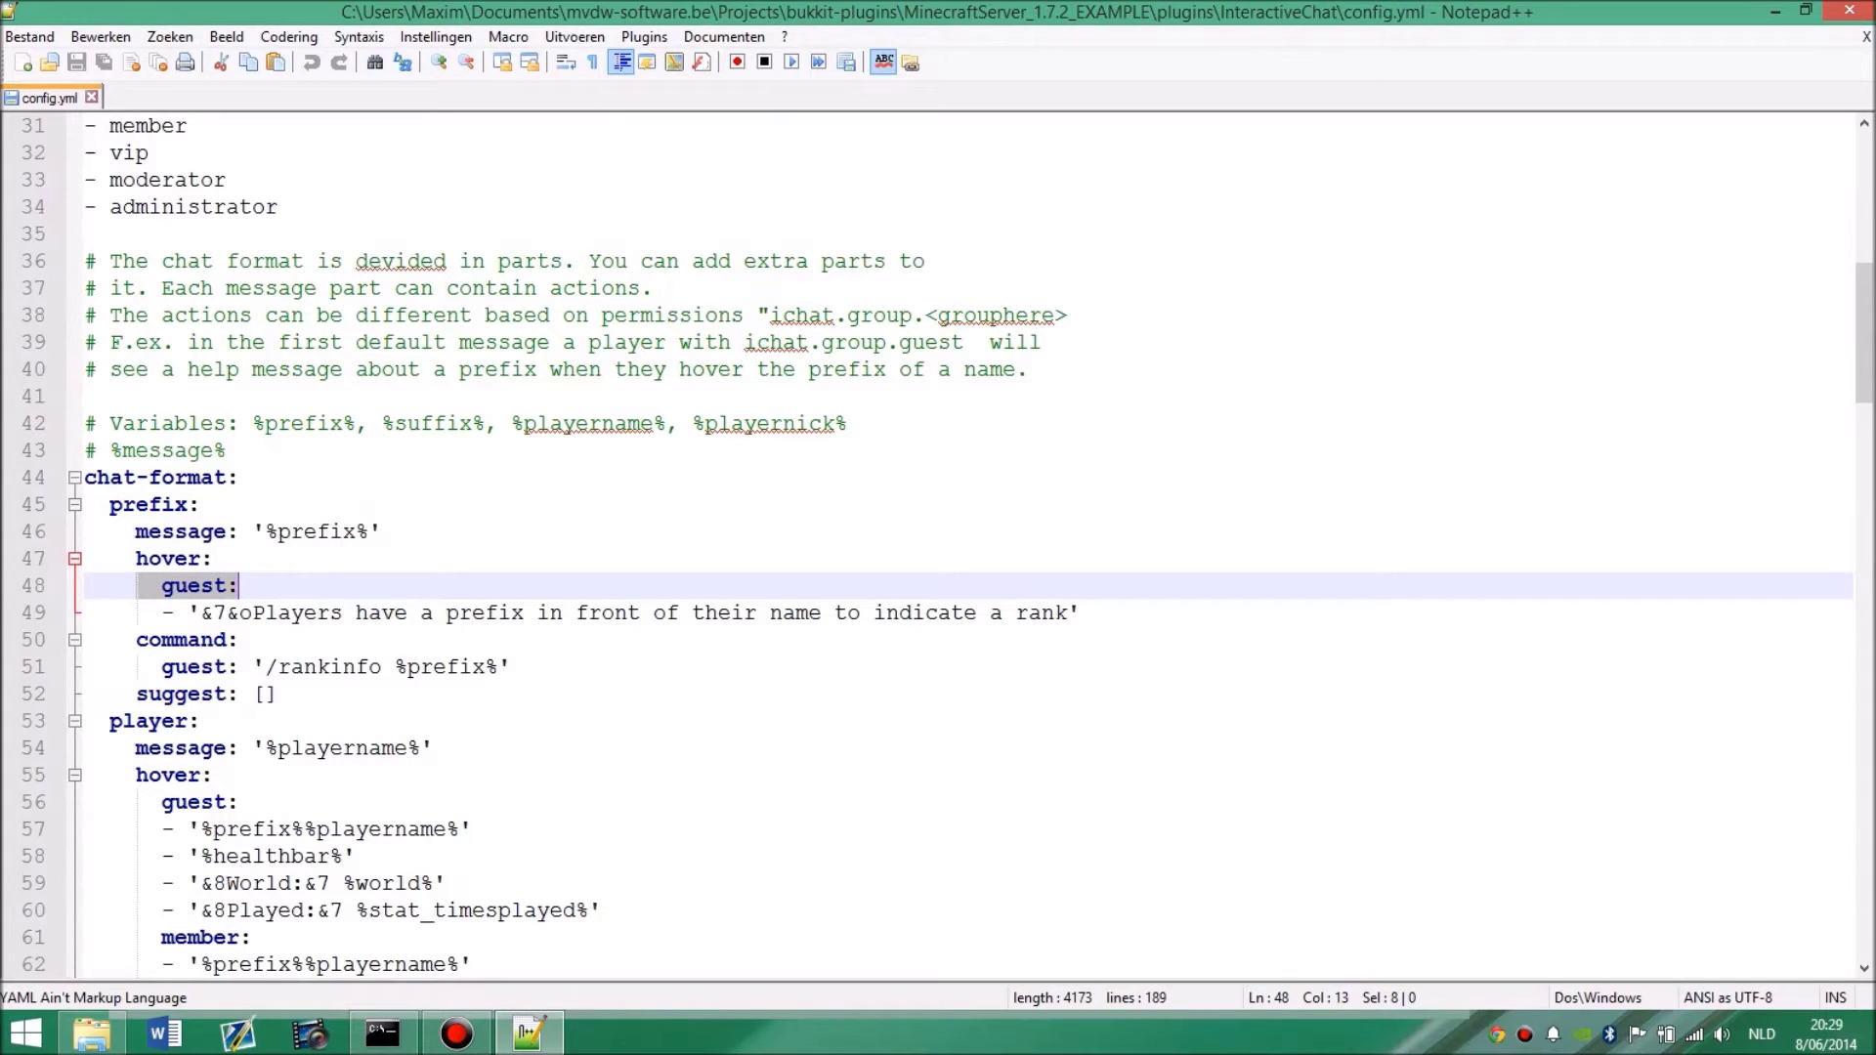
pyautogui.press('Right')
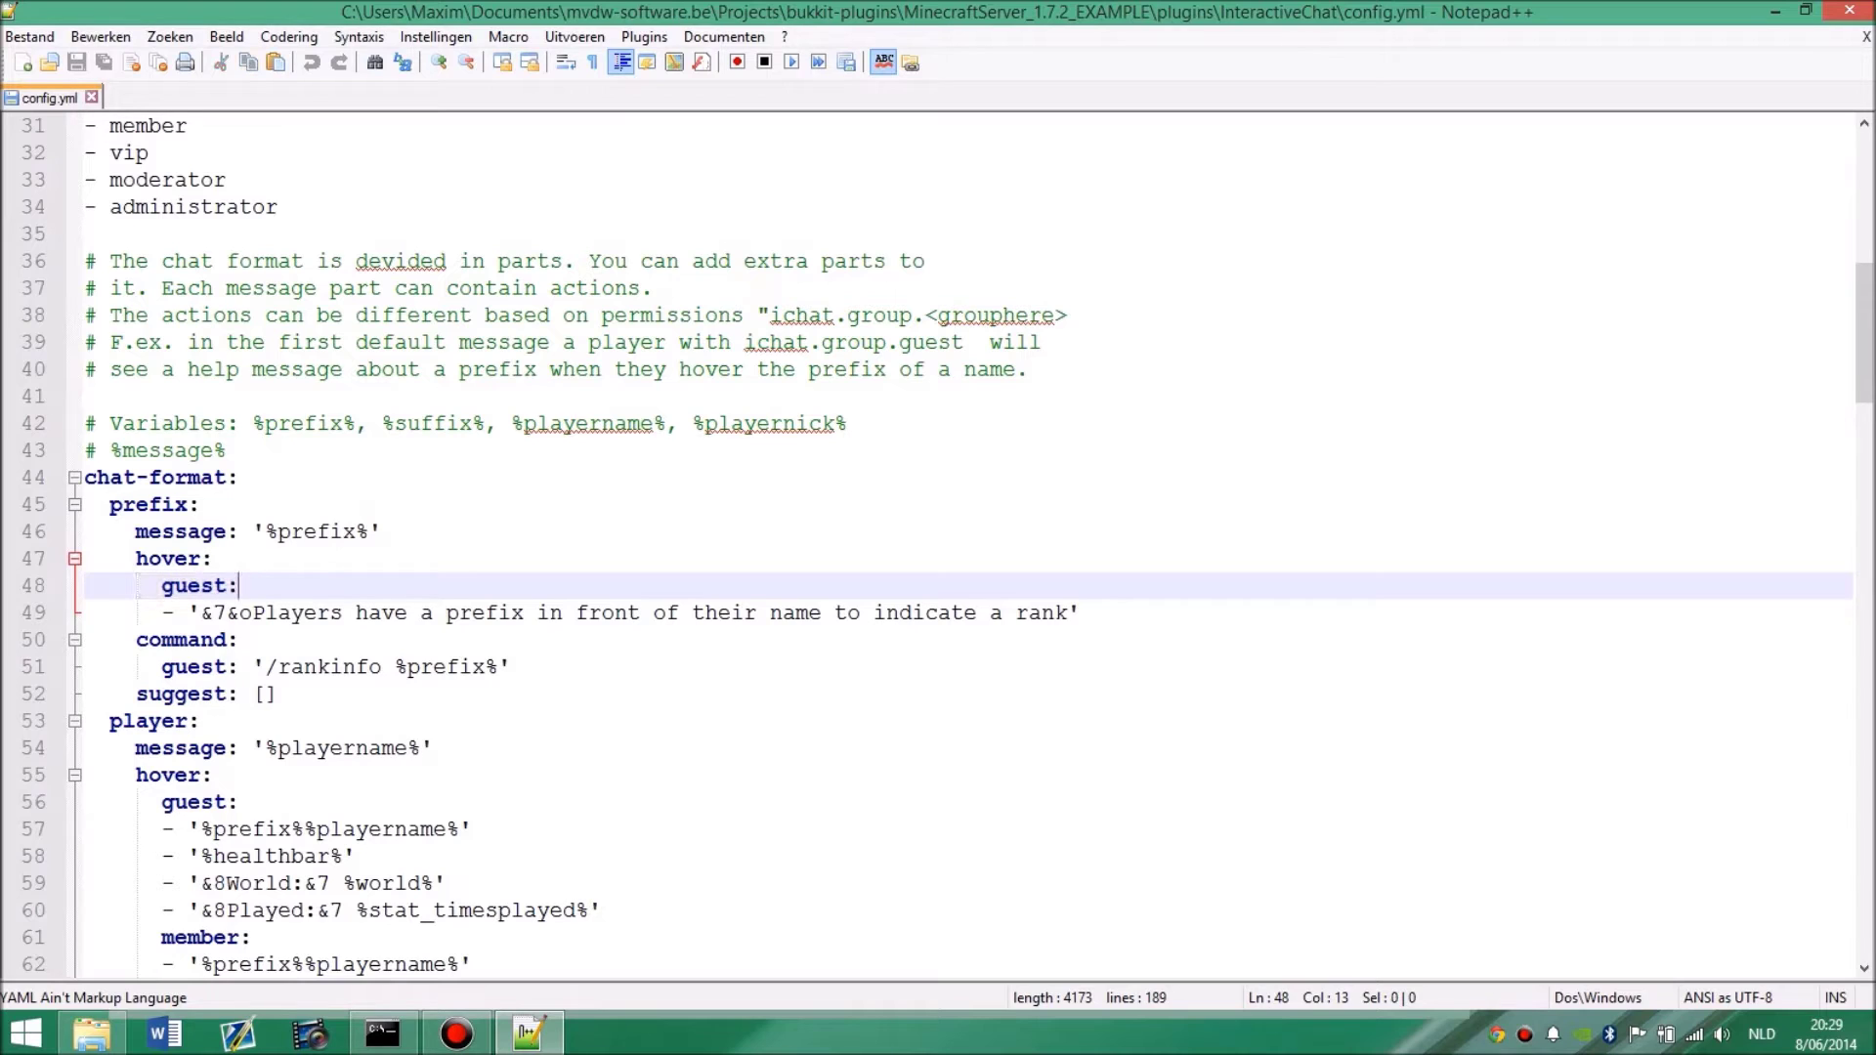
pyautogui.moveTo(266, 531); pyautogui.dragTo(370, 532)
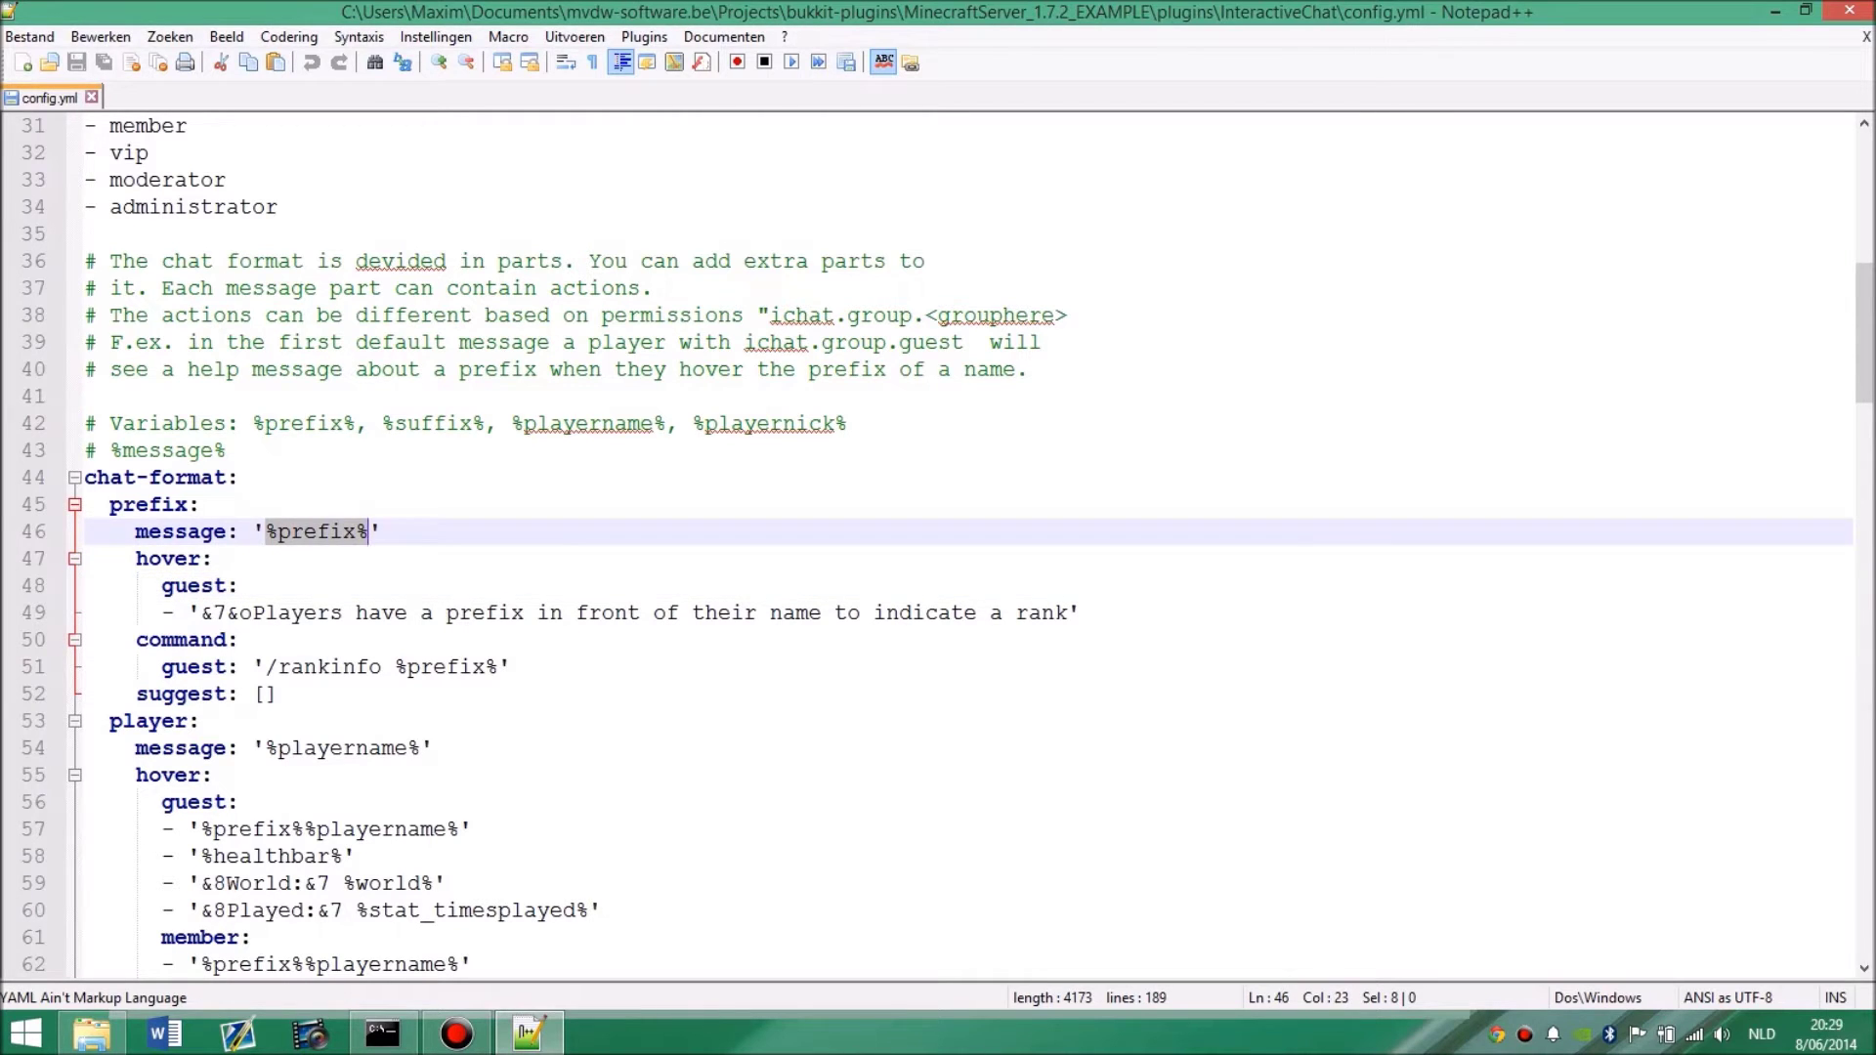
pyautogui.moveTo(162, 585); pyautogui.dragTo(237, 640)
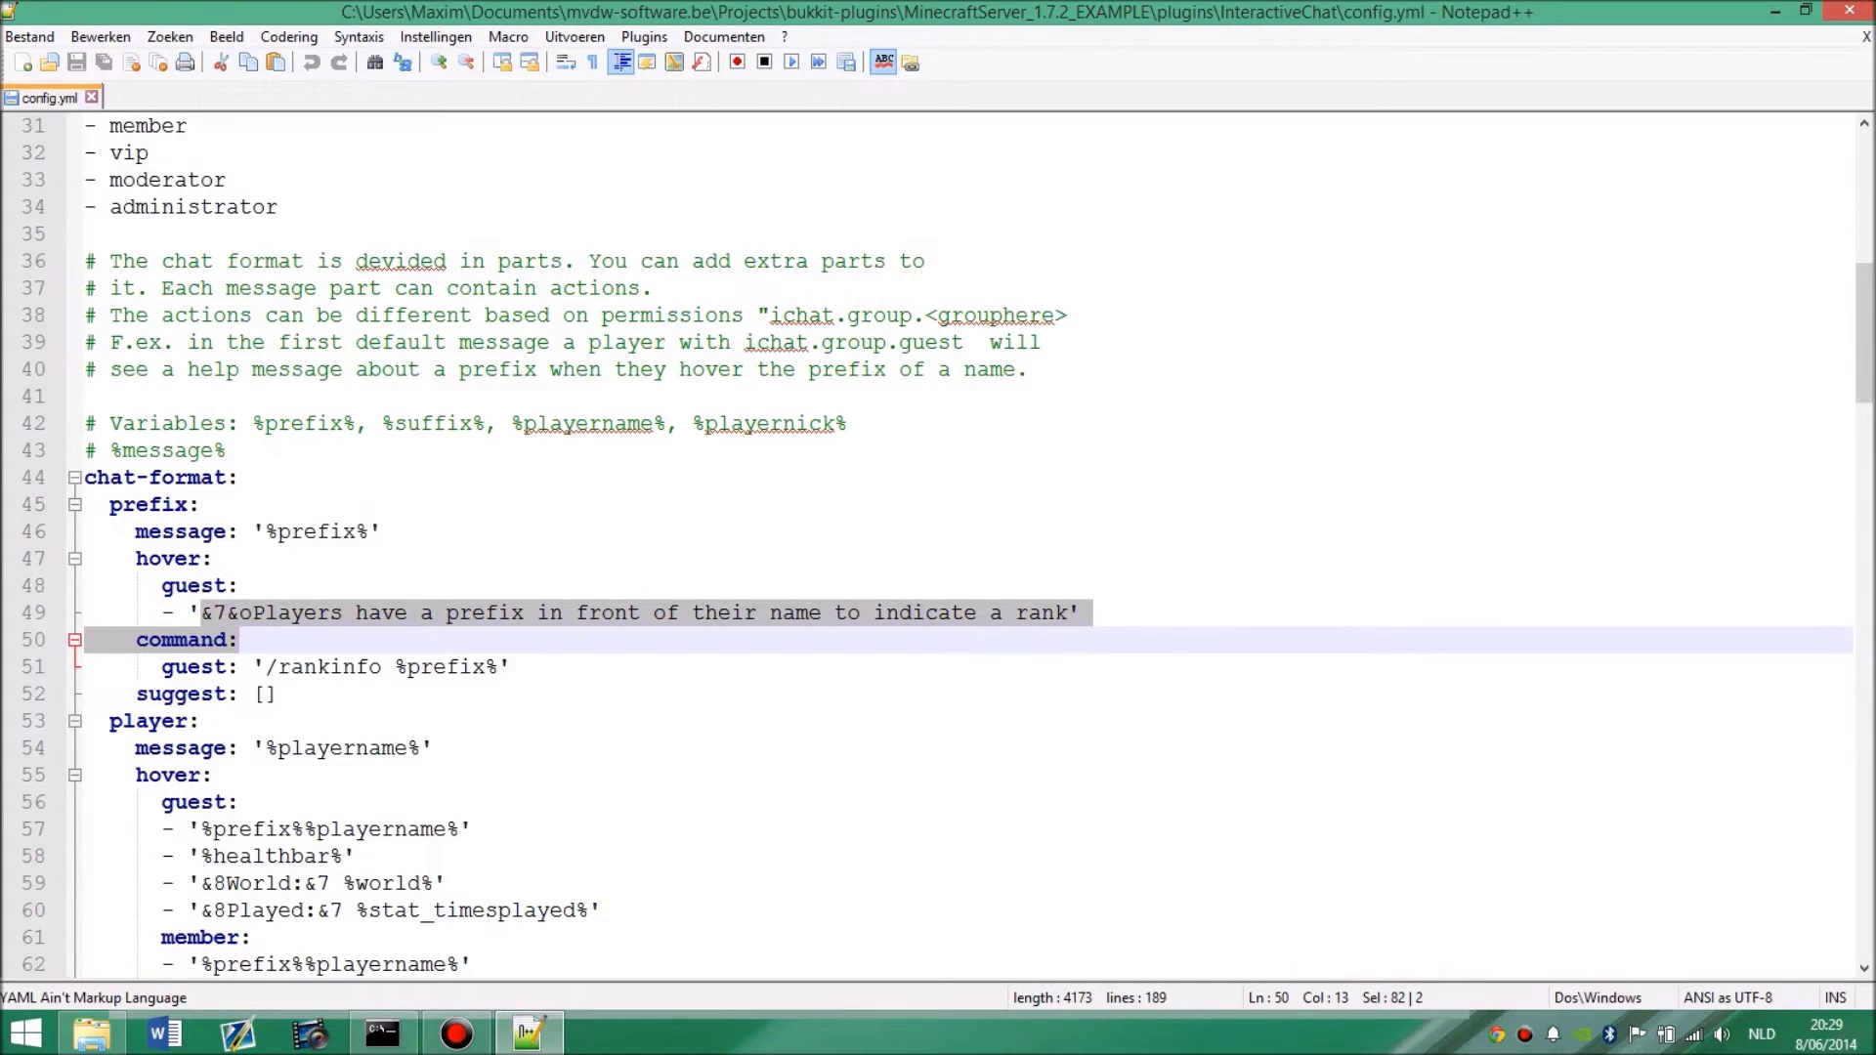
pyautogui.moveTo(498, 667); pyautogui.dragTo(407, 666)
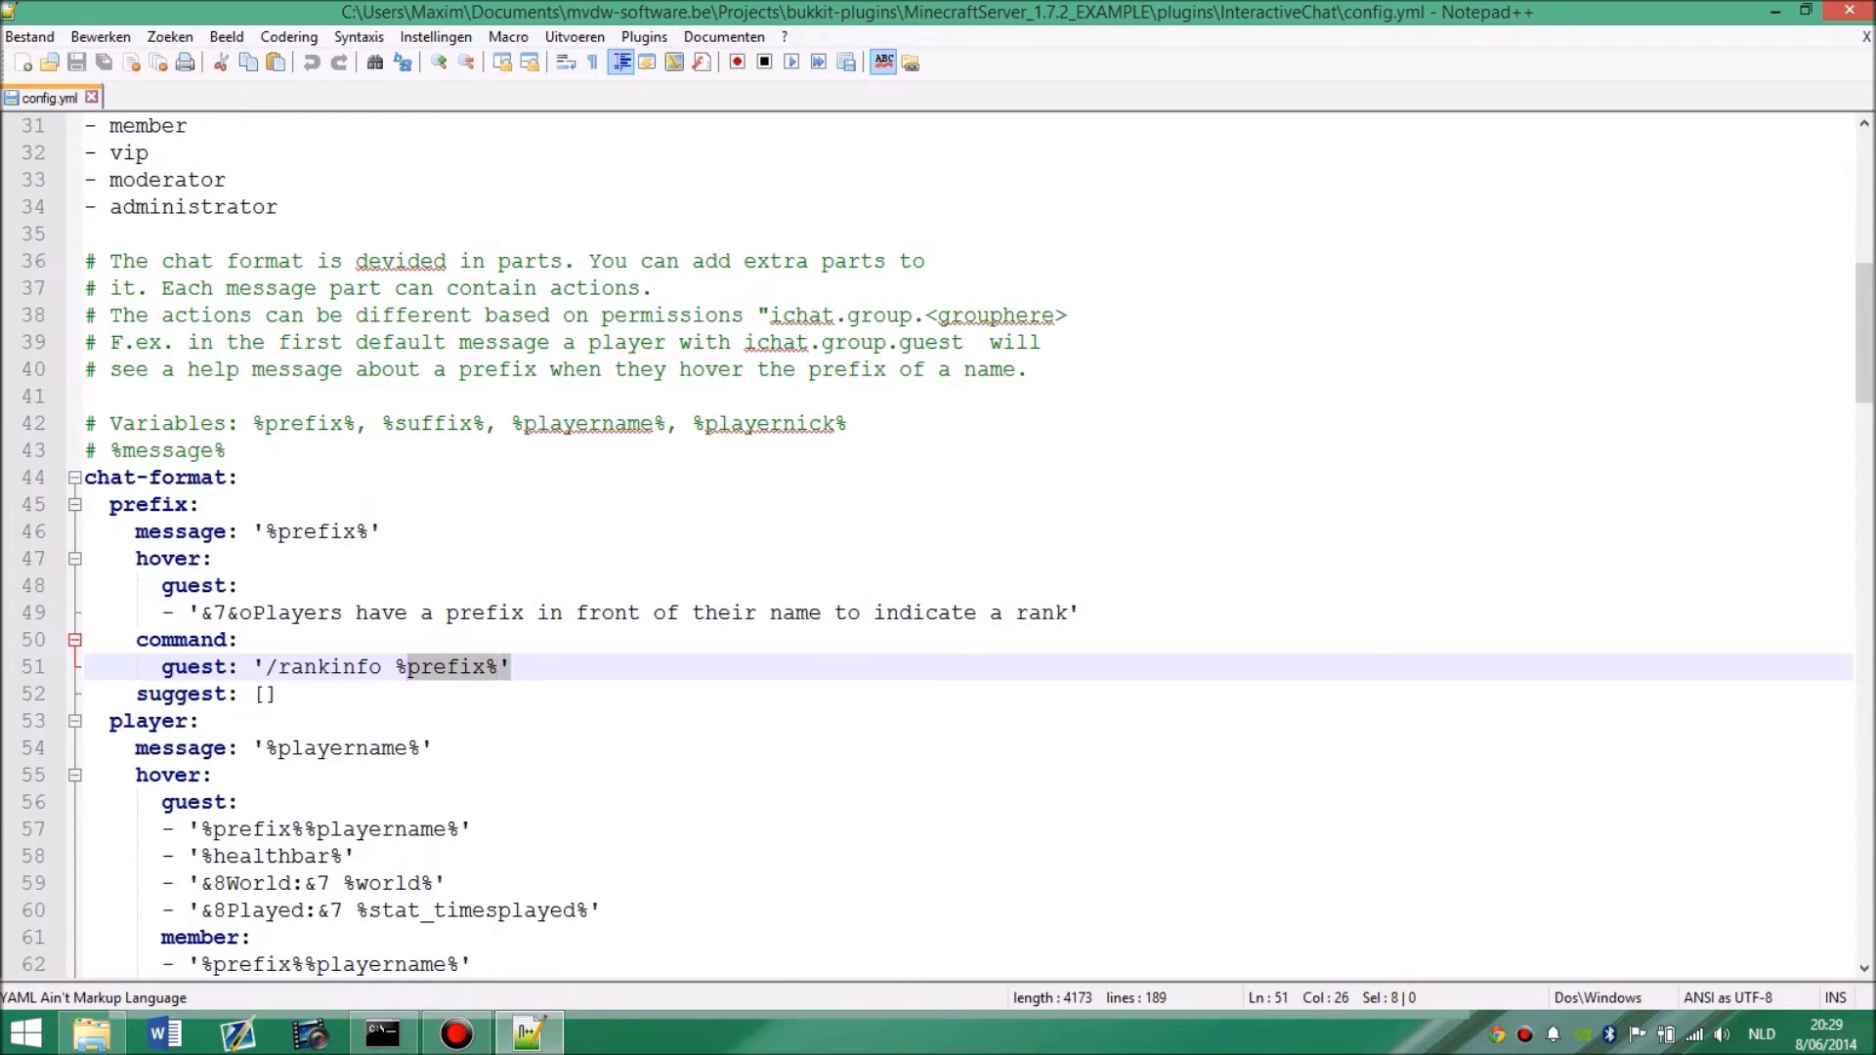
# Replace 'prefix' with 'group' so the guest command reads '/rankinfo %group%'.
pyautogui.doubleClick(445, 667)
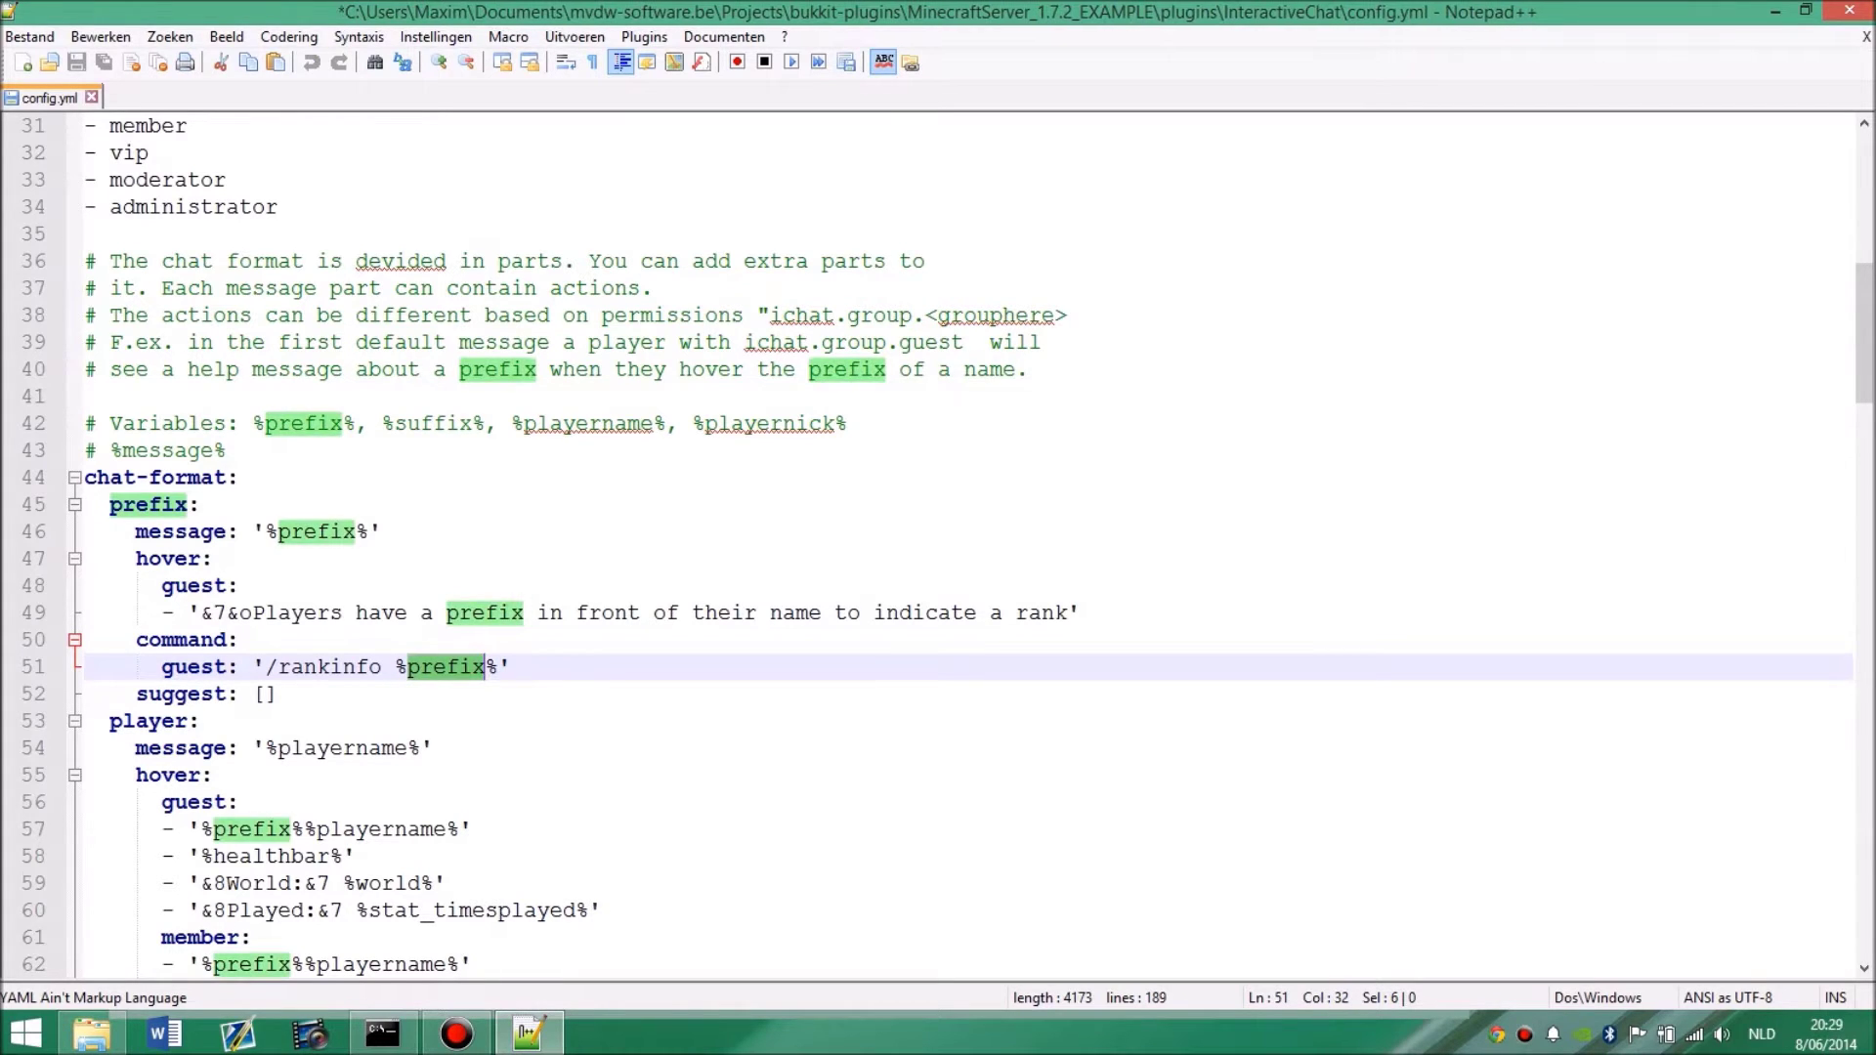
pyautogui.write('group')
pyautogui.click(211, 558)
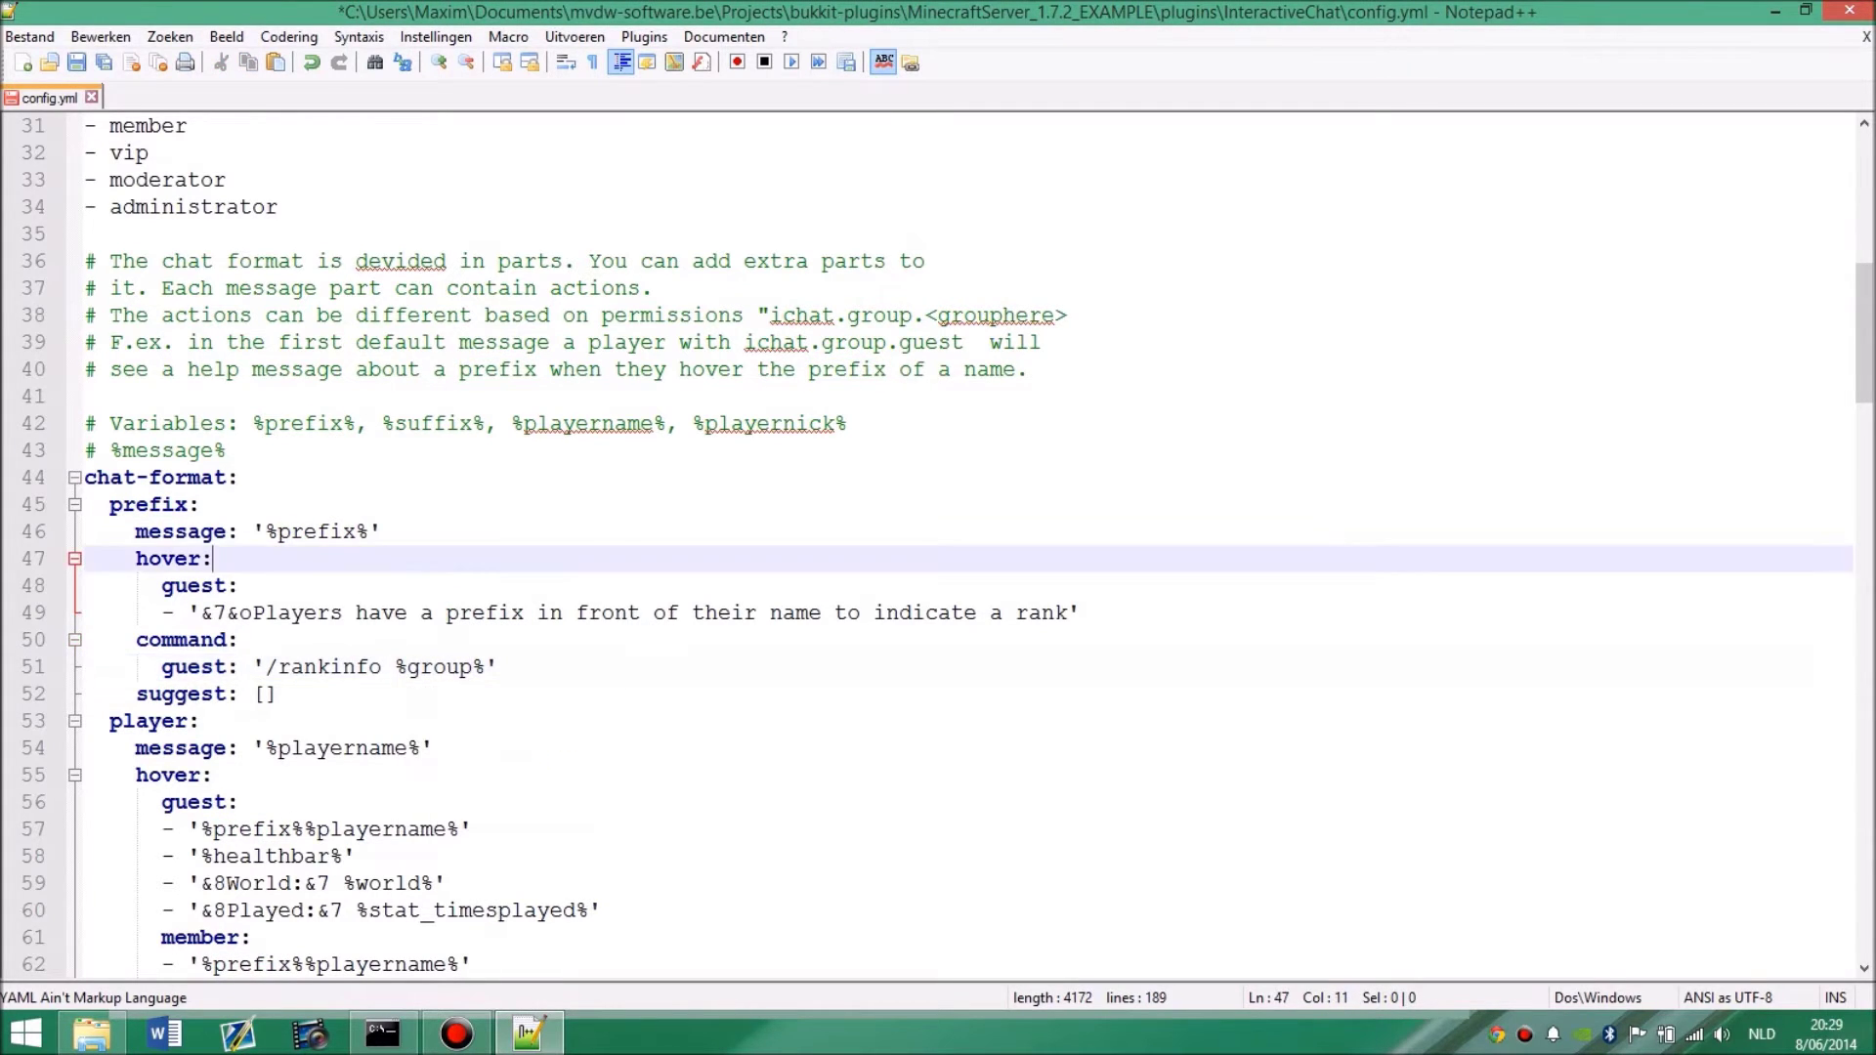
pyautogui.moveTo(277, 693); pyautogui.dragTo(238, 694)
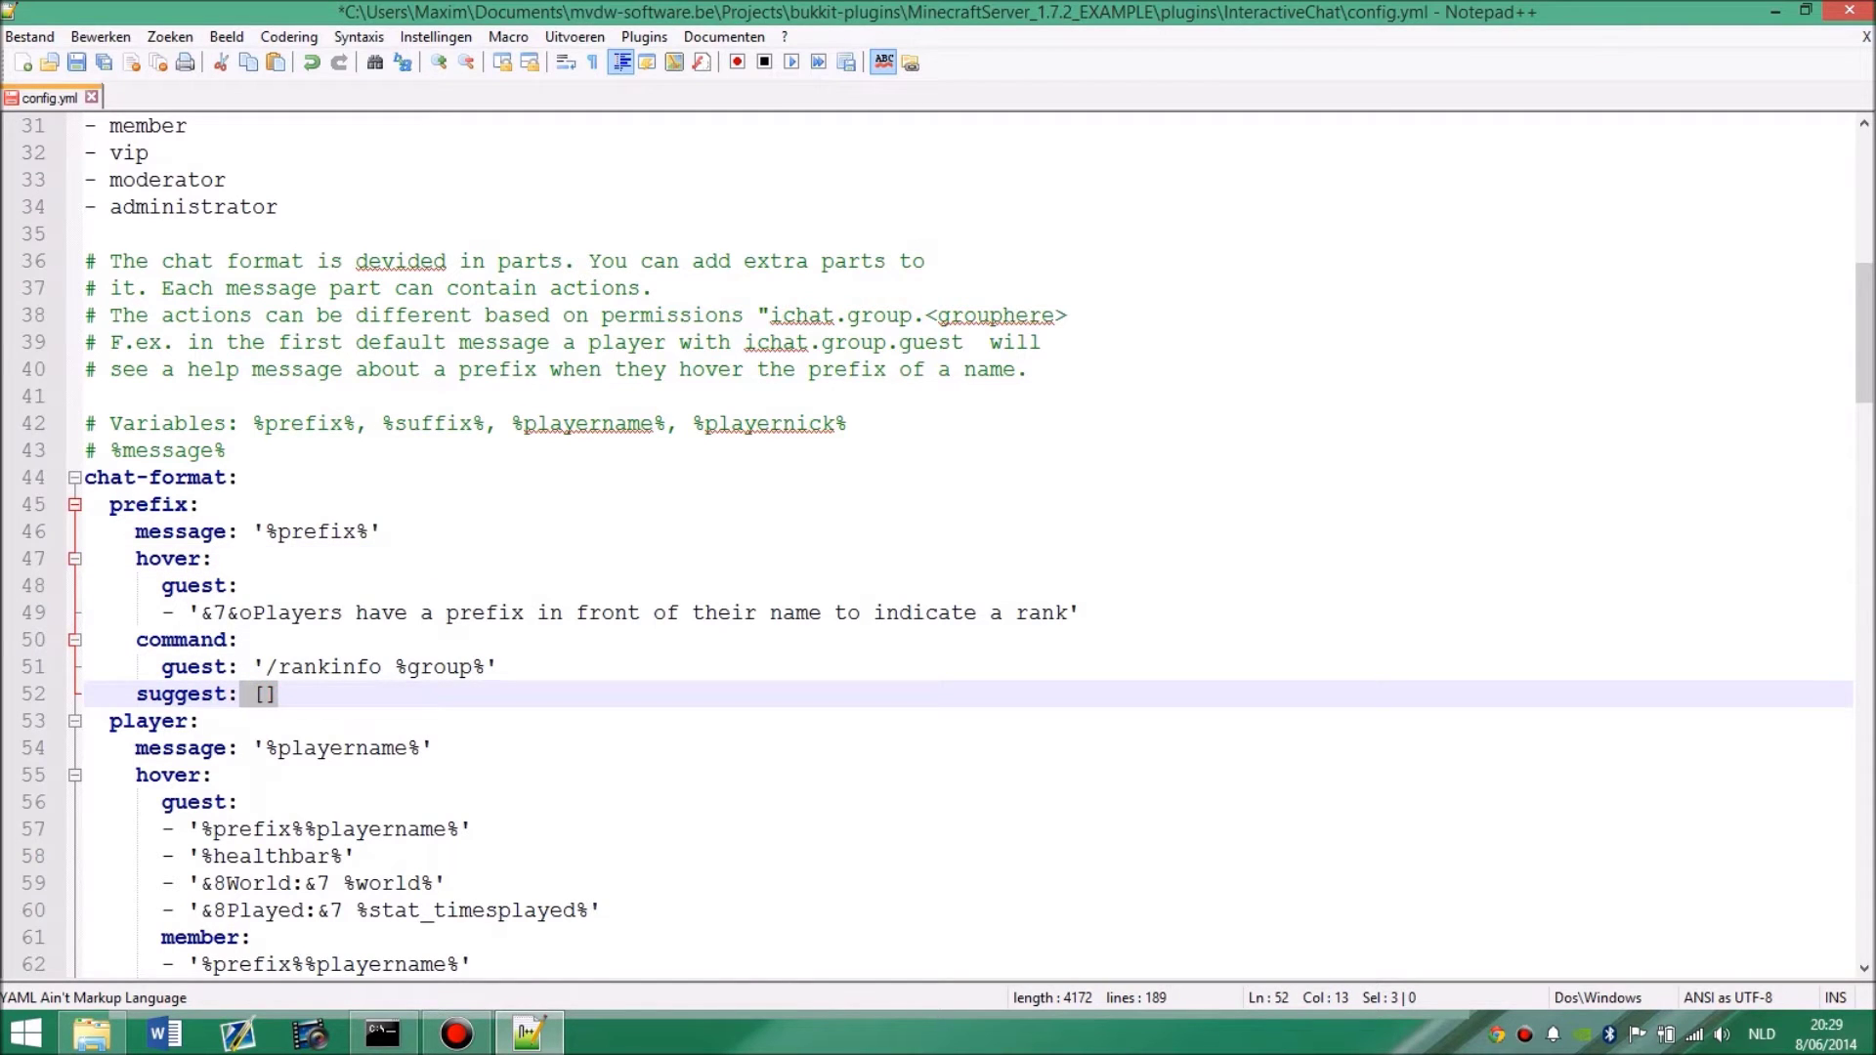
pyautogui.scroll(-3, 938, 547)
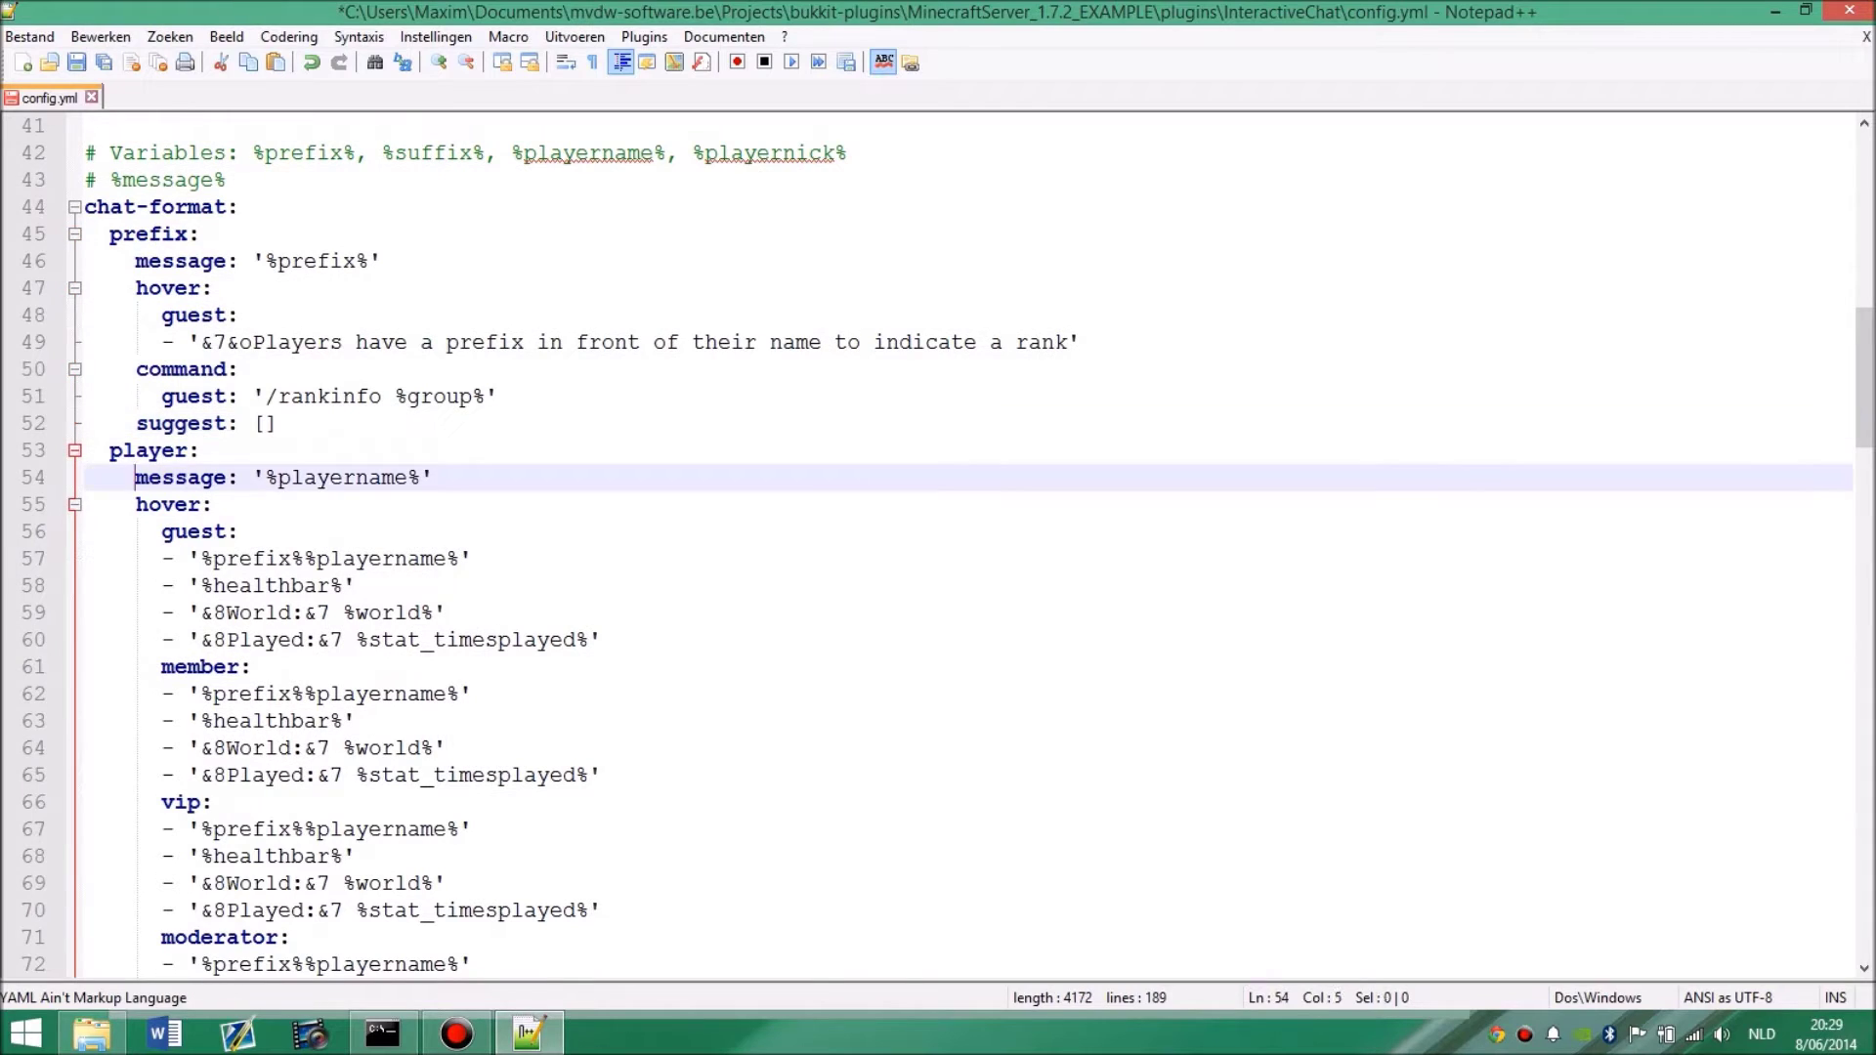
pyautogui.click(280, 477)
pyautogui.moveTo(289, 476); pyautogui.dragTo(420, 477)
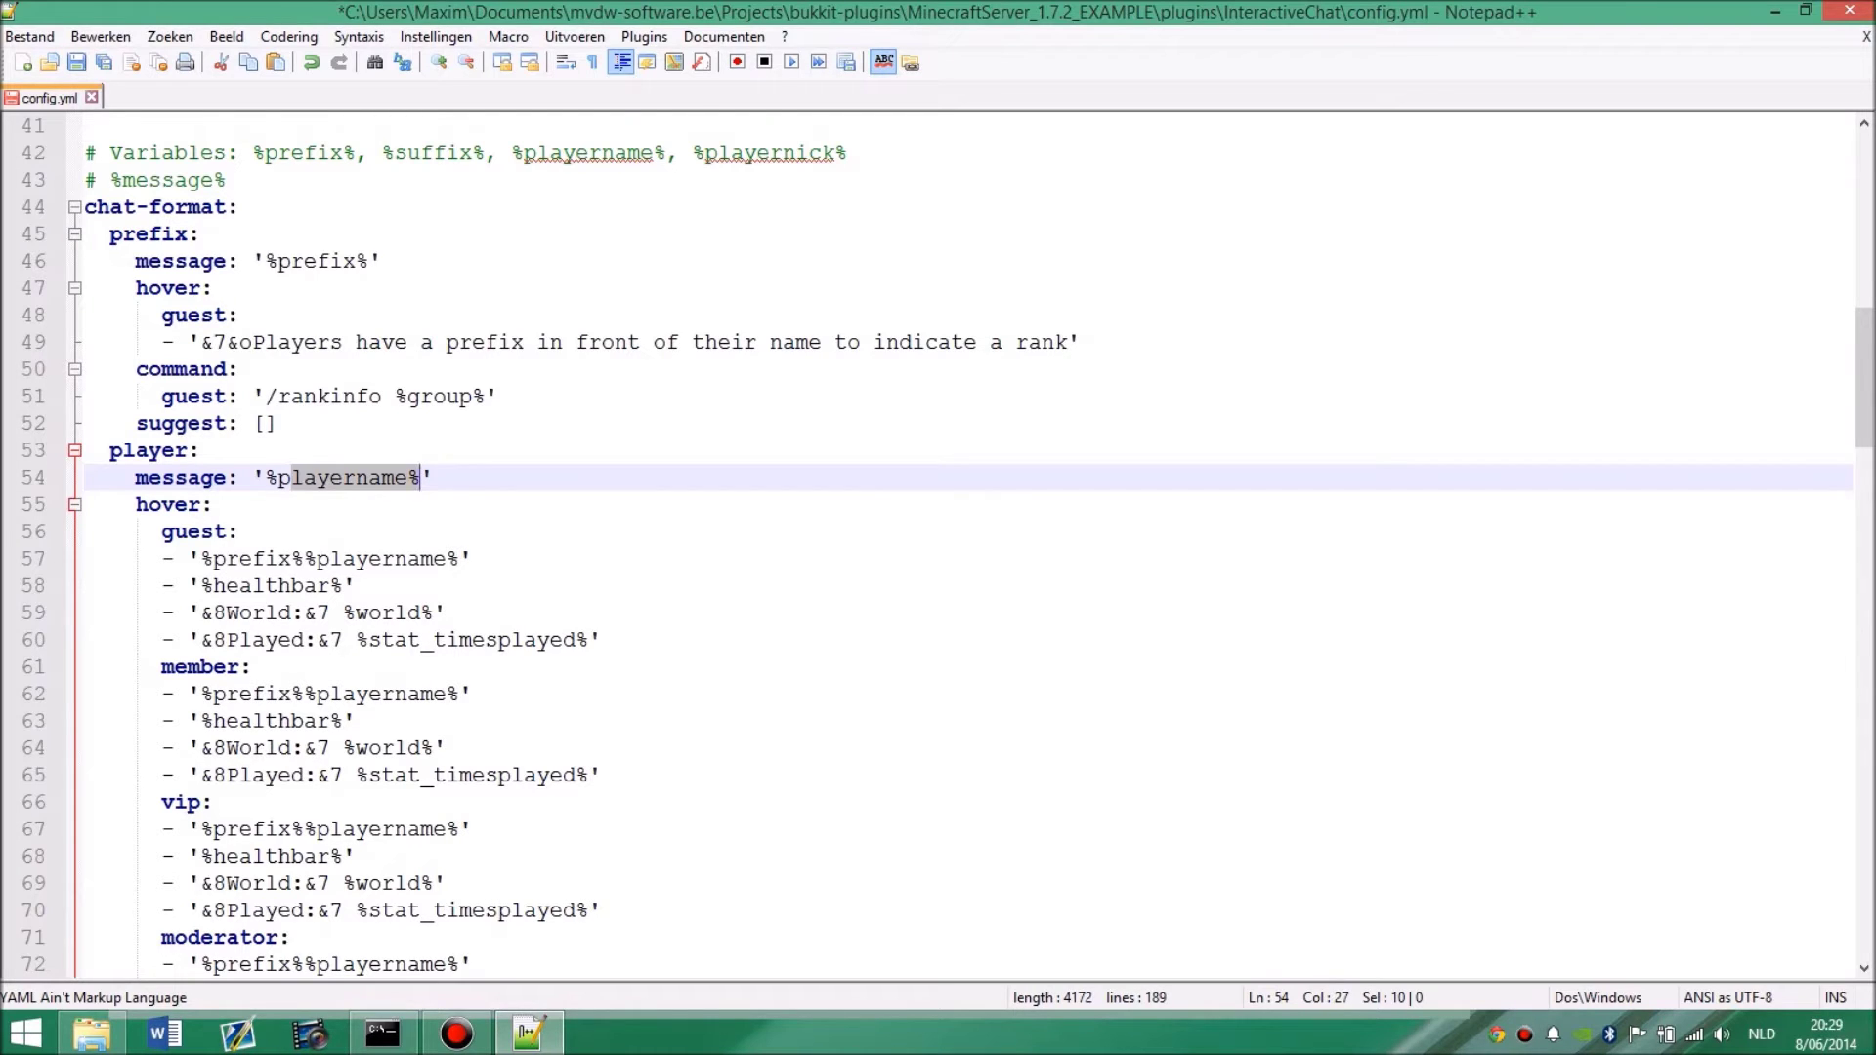
pyautogui.scroll(-5, 938, 548)
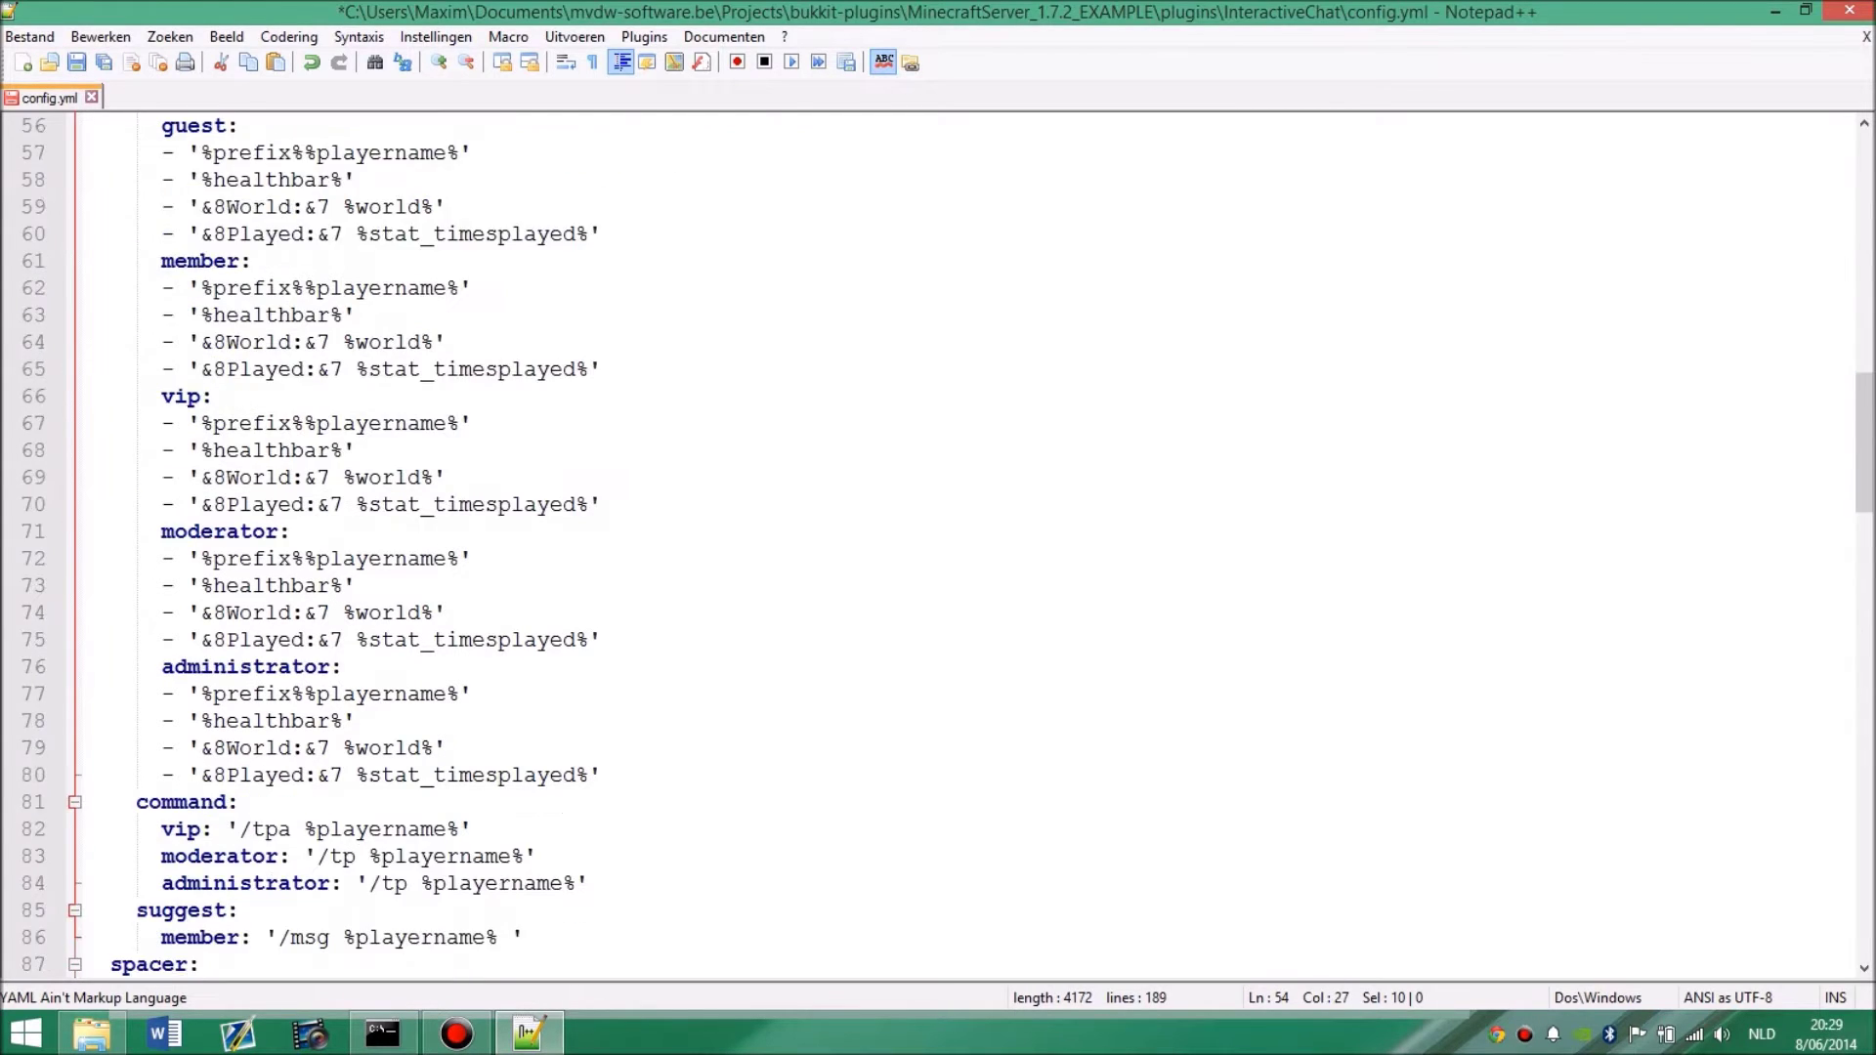
pyautogui.scroll(5, 939, 548)
pyautogui.moveTo(201, 558); pyautogui.dragTo(459, 558)
pyautogui.moveTo(200, 585); pyautogui.dragTo(343, 586)
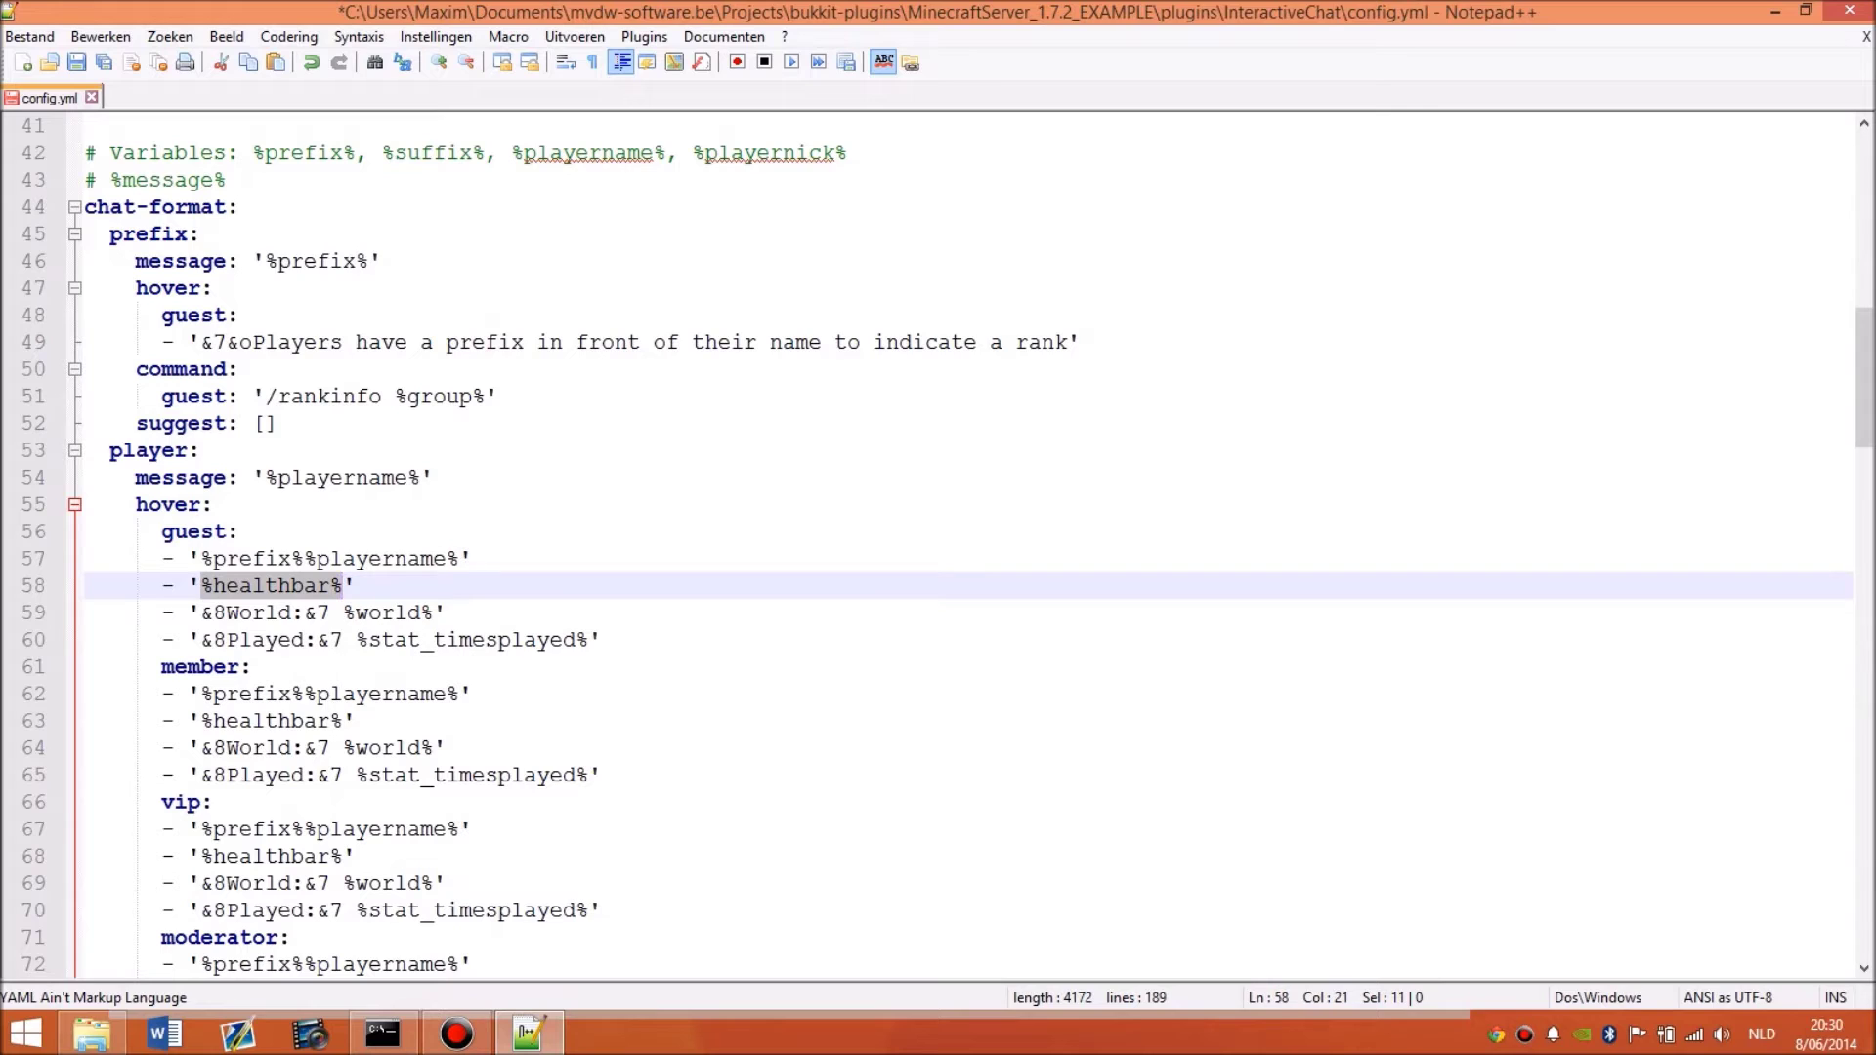
pyautogui.moveTo(201, 639)
pyautogui.mouseDown()
pyautogui.moveTo(472, 639)
pyautogui.moveTo(576, 668)
pyautogui.moveTo(588, 639)
pyautogui.mouseUp()
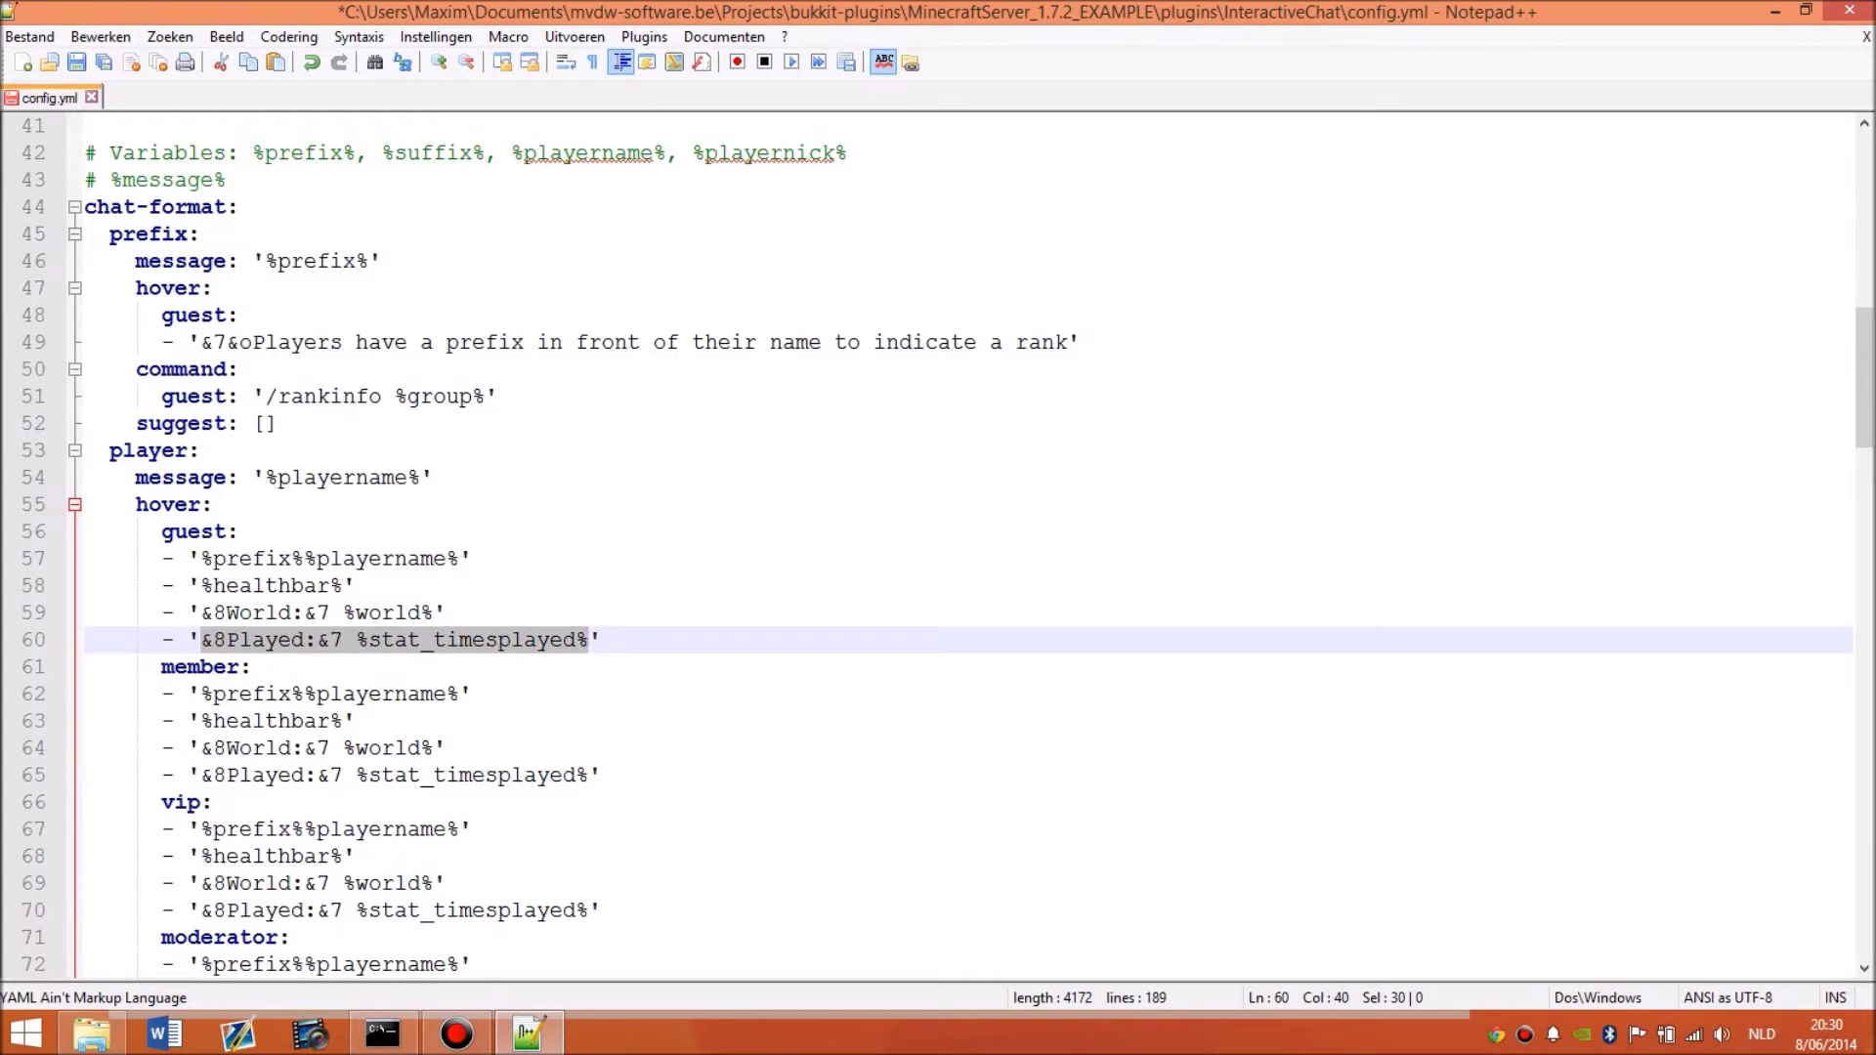
pyautogui.scroll(-5, 588, 639)
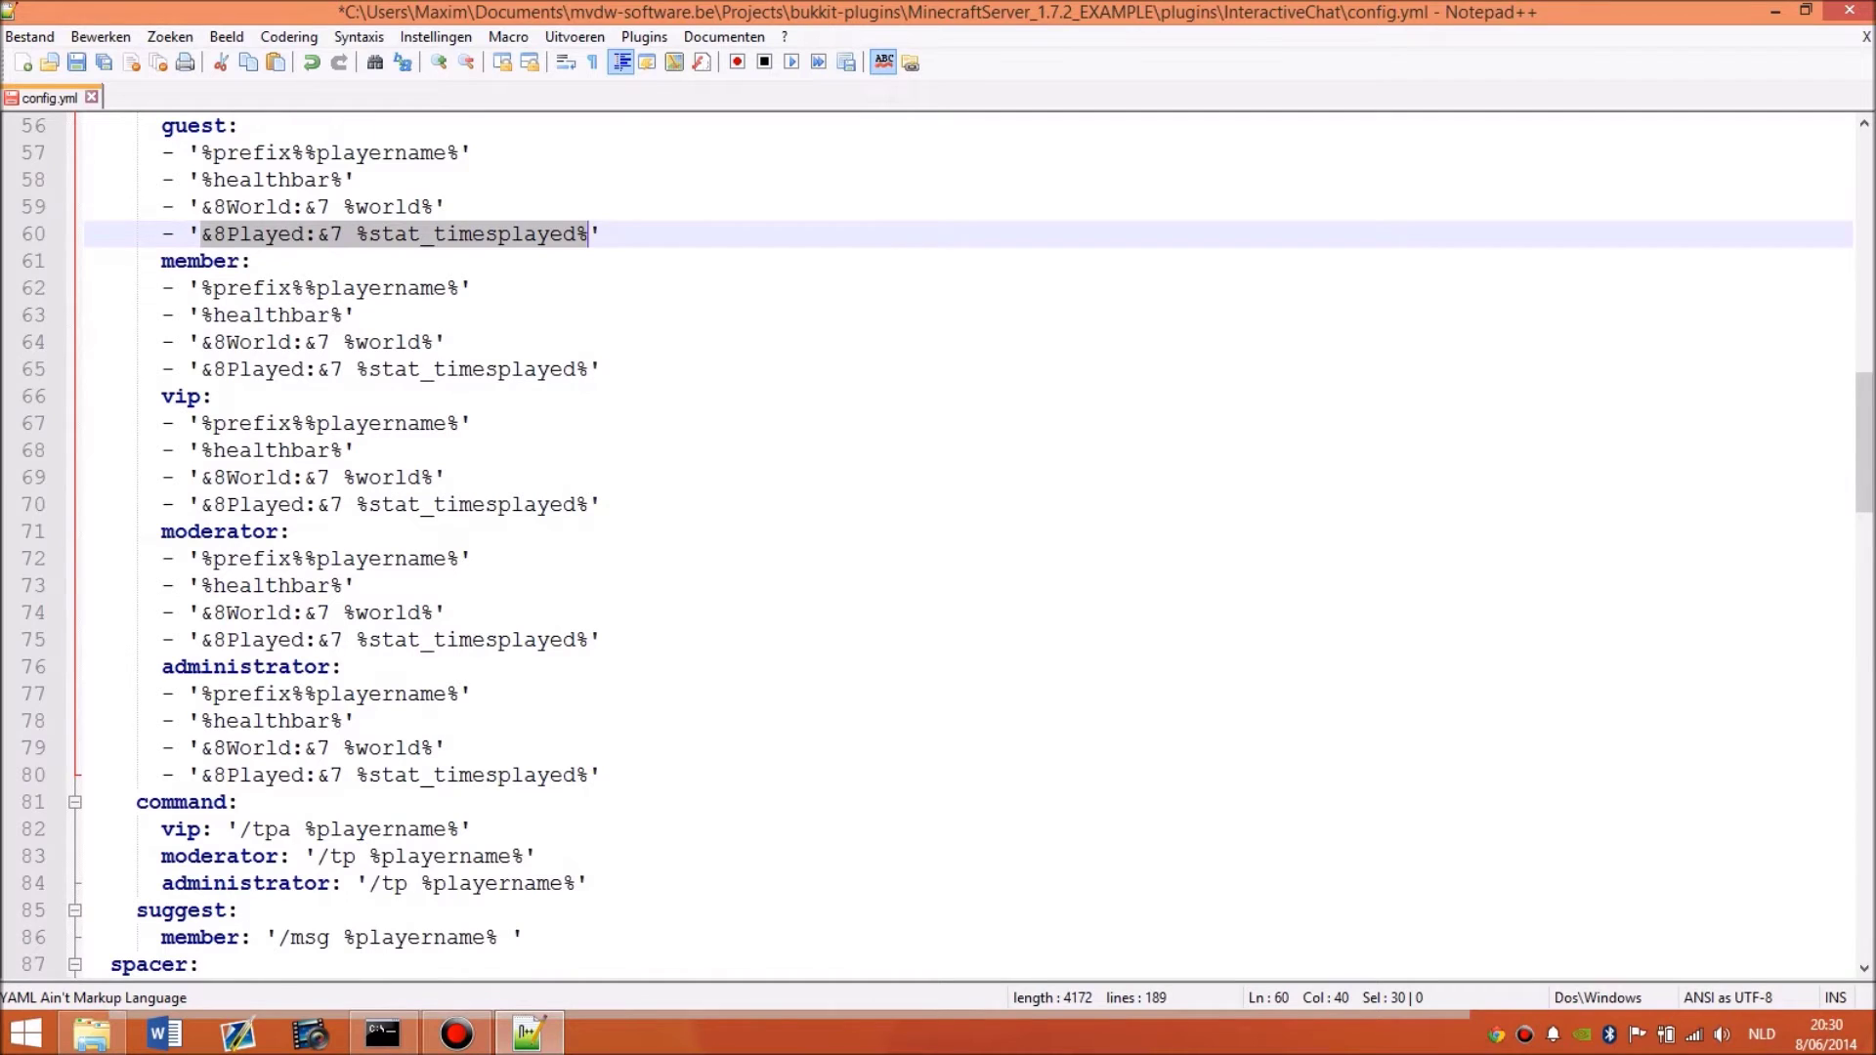
pyautogui.scroll(3, 588, 639)
pyautogui.scroll(-7, 967, 542)
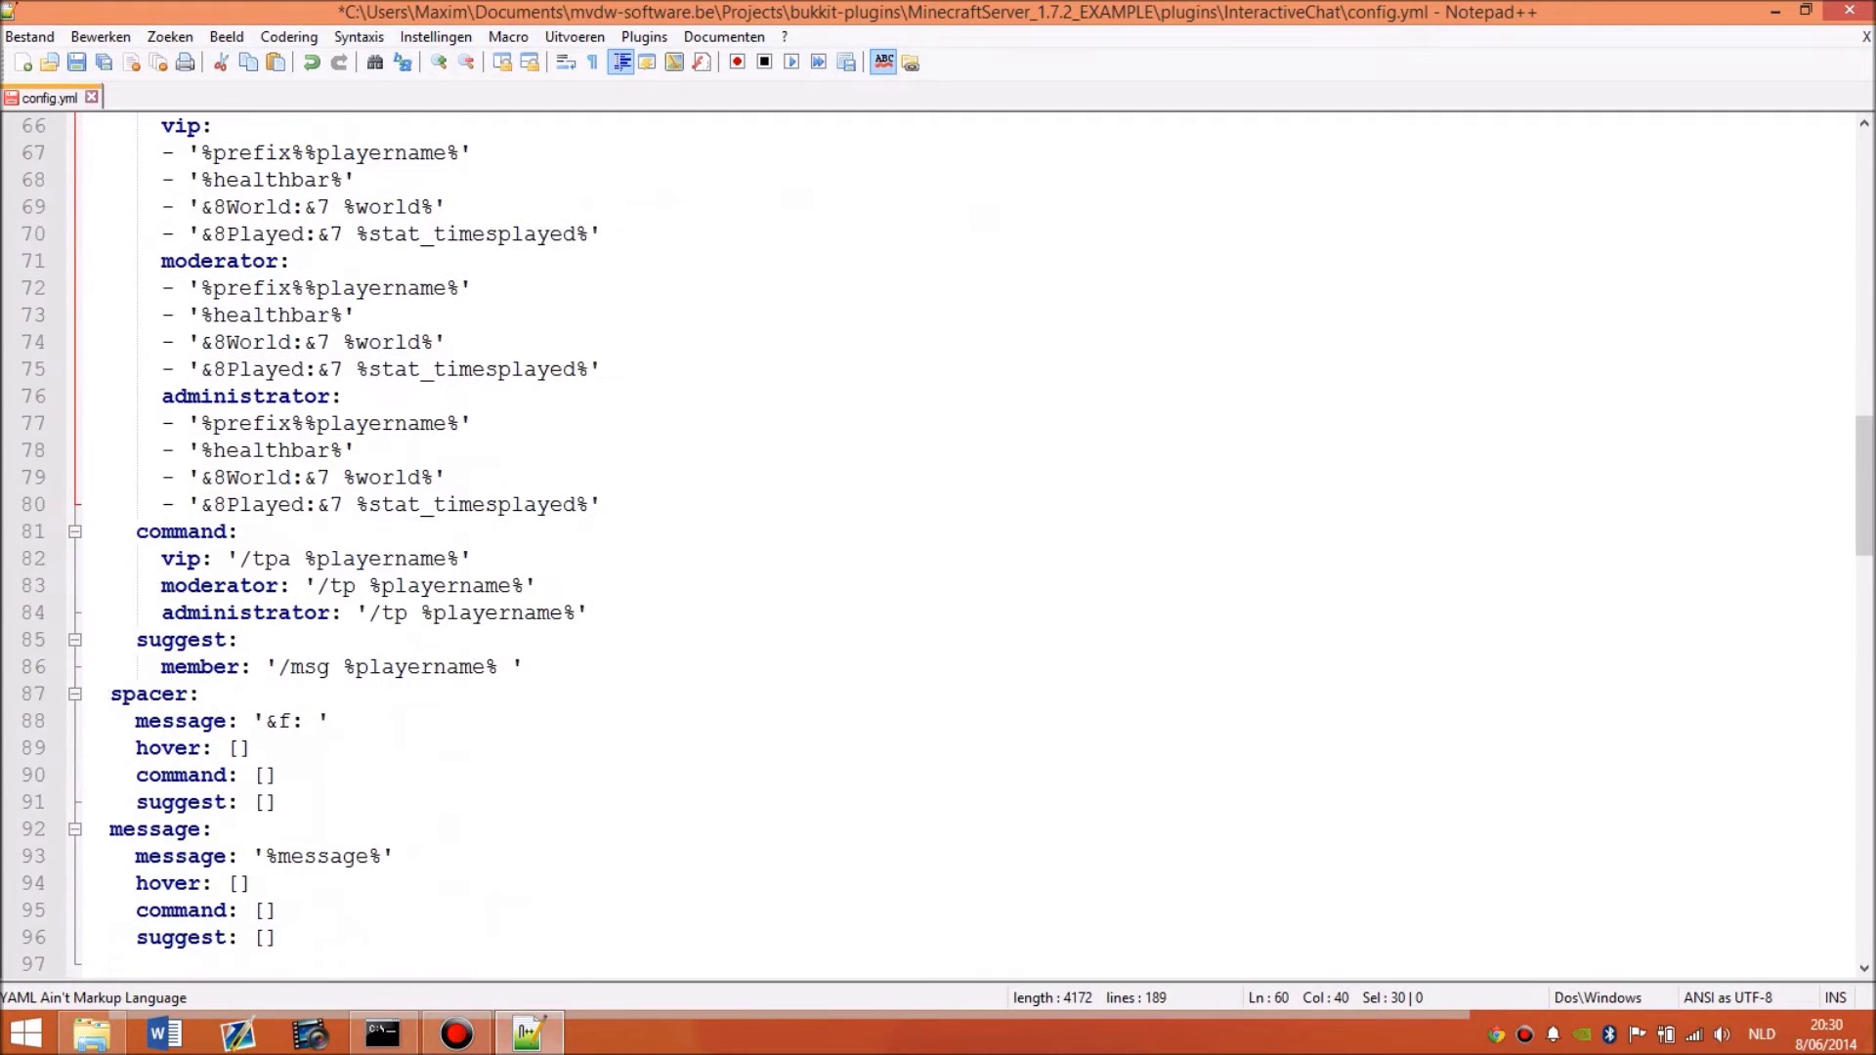
pyautogui.scroll(2, 355, 450)
pyautogui.click(355, 449)
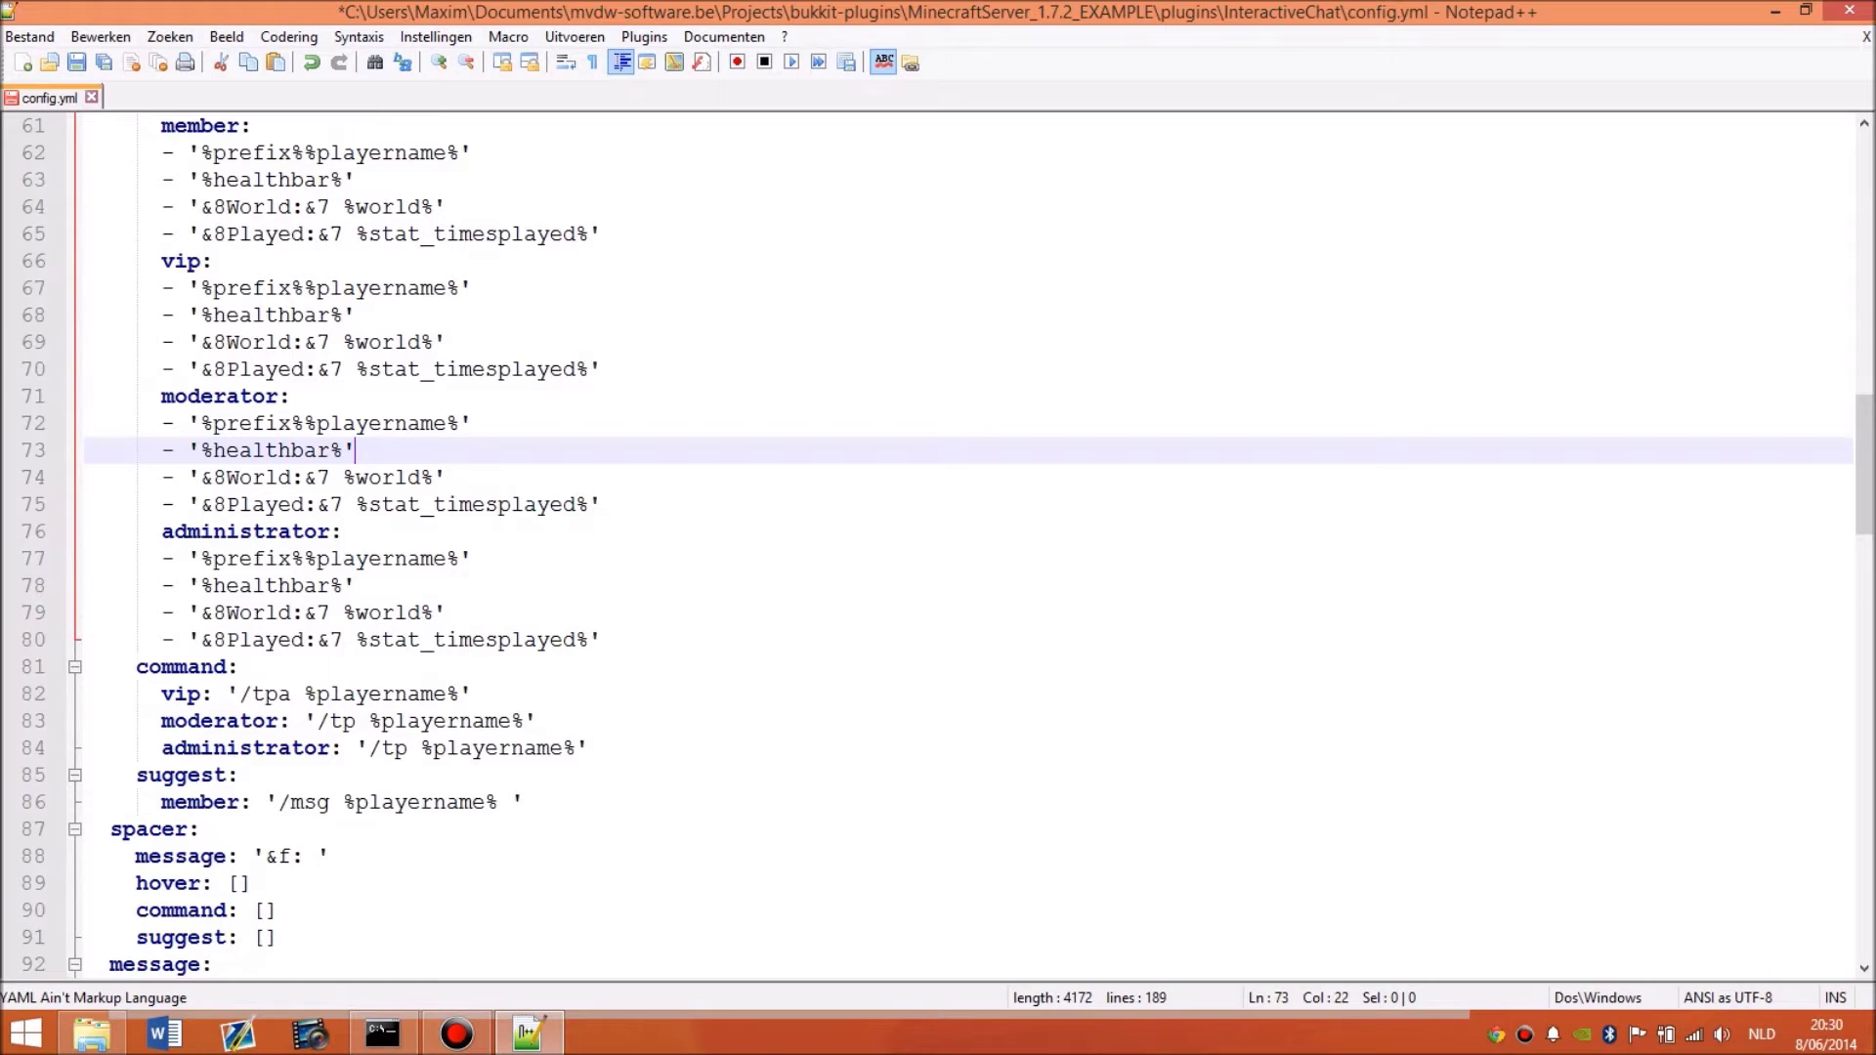
pyautogui.moveTo(355, 450); pyautogui.dragTo(84, 450)
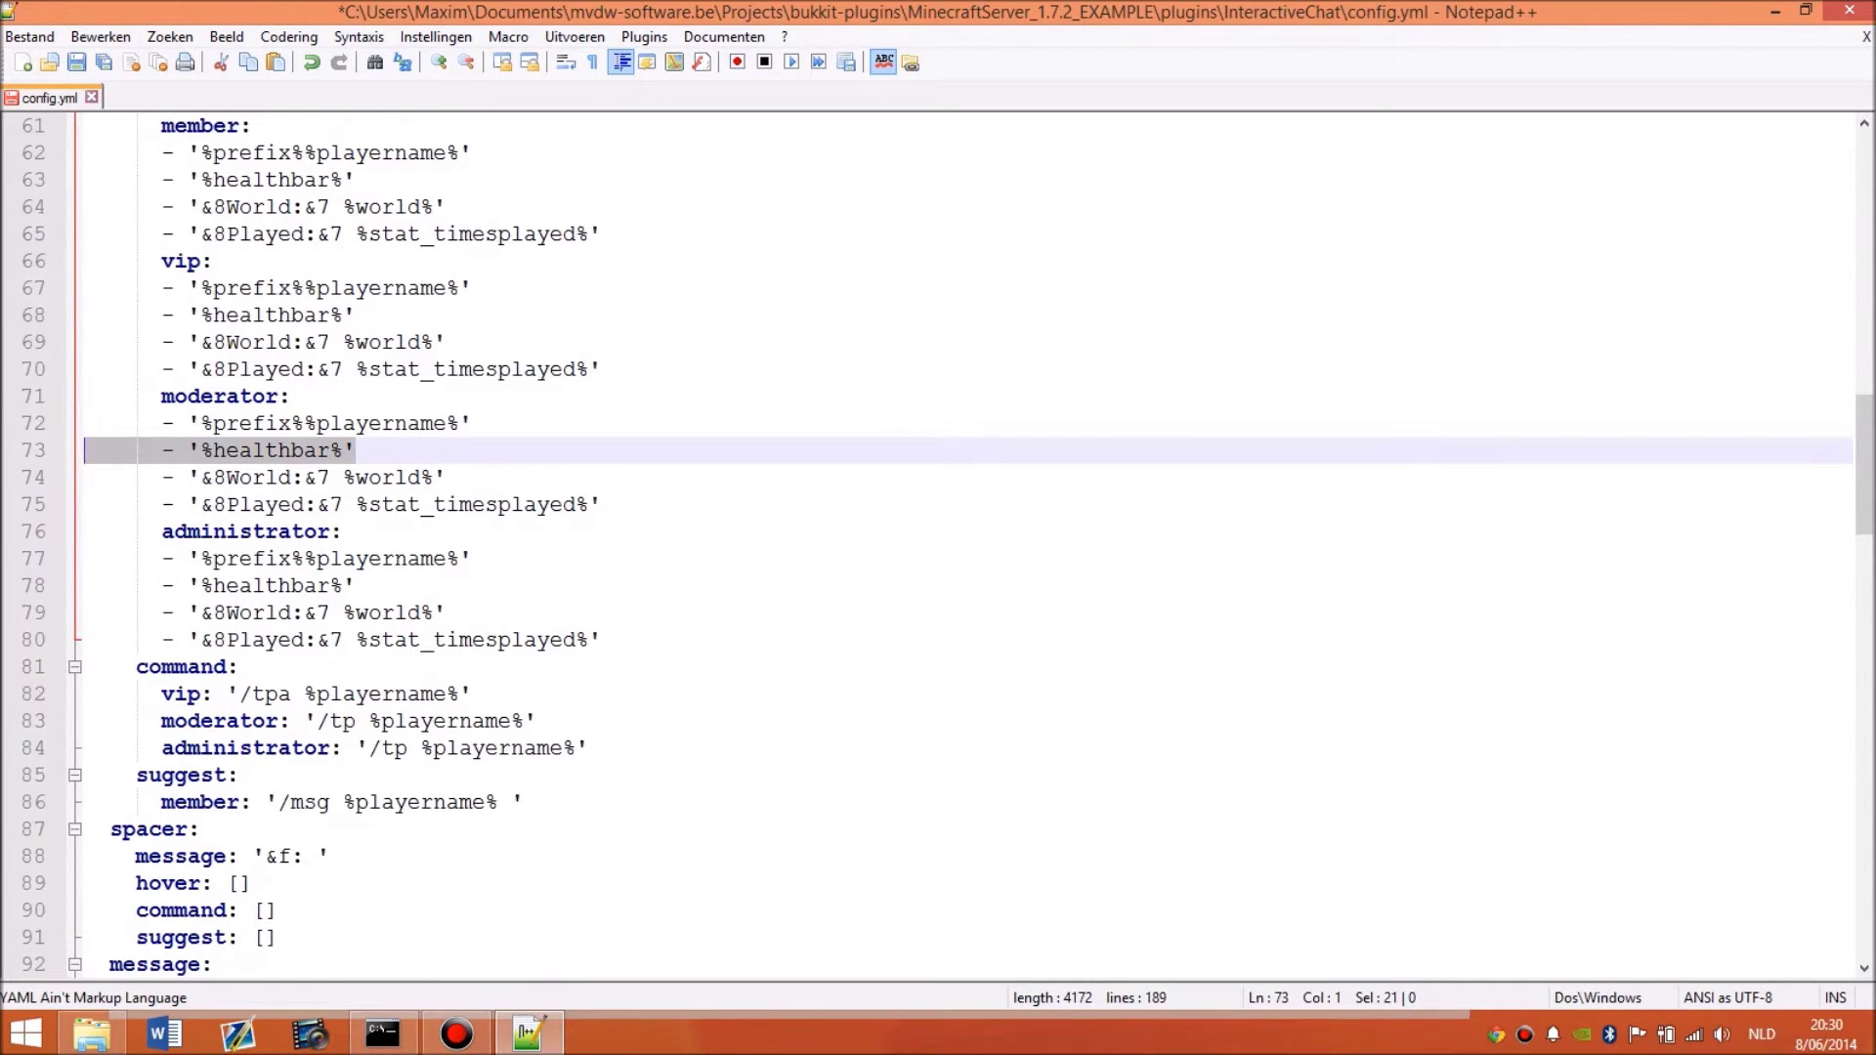
pyautogui.scroll(5, 84, 449)
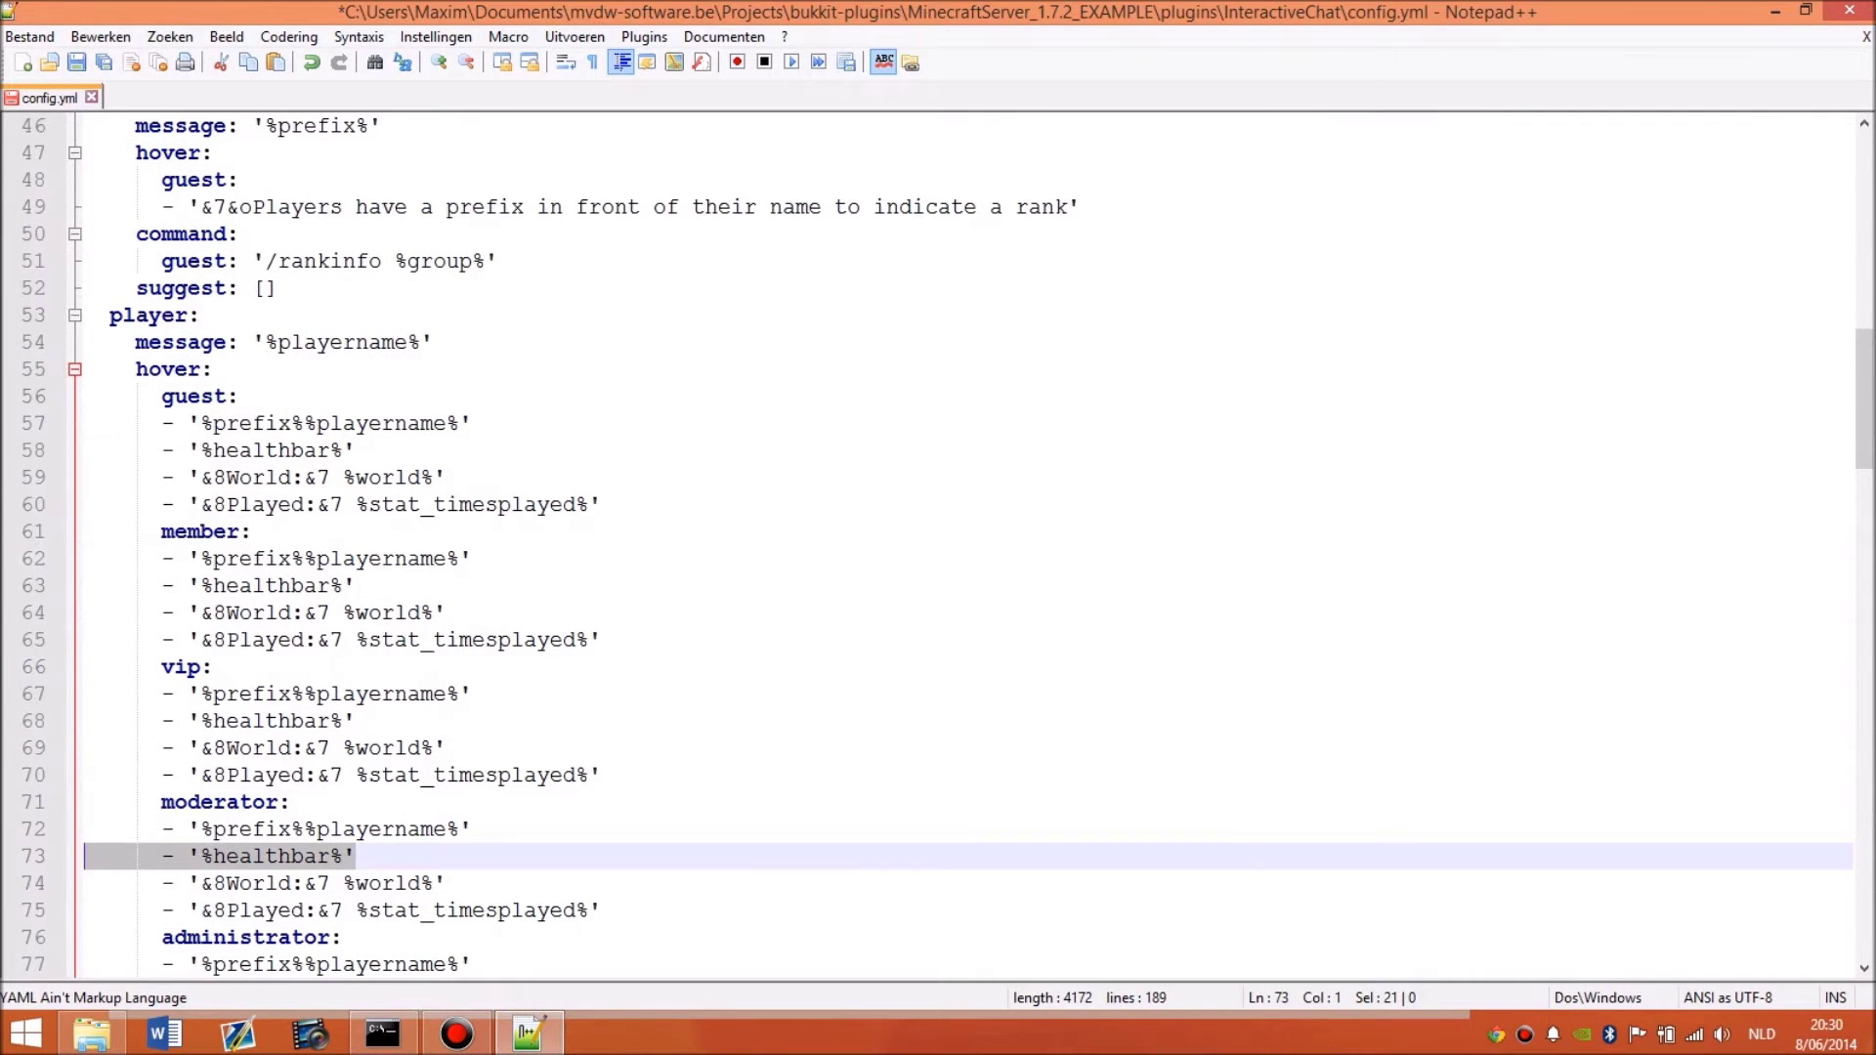
pyautogui.moveTo(355, 450); pyautogui.dragTo(84, 450)
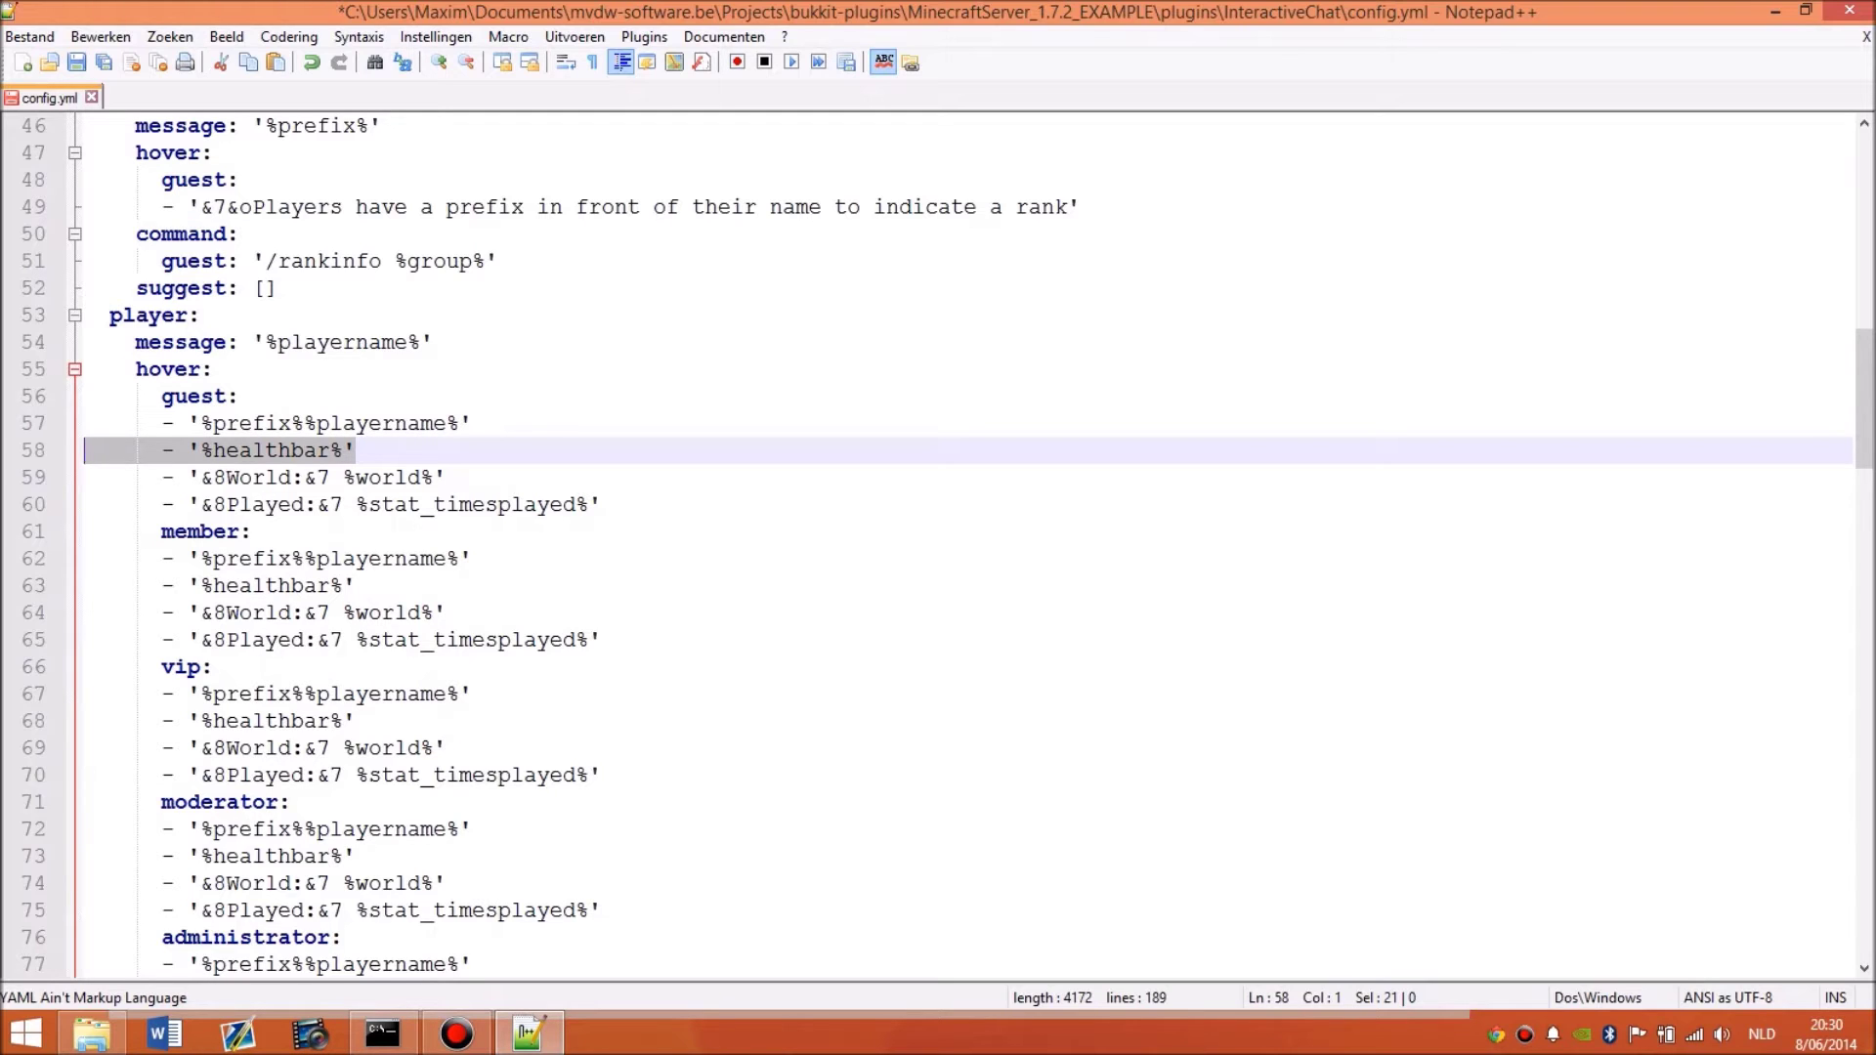
pyautogui.moveTo(84, 530); pyautogui.dragTo(85, 477)
pyautogui.moveTo(600, 641); pyautogui.dragTo(84, 558)
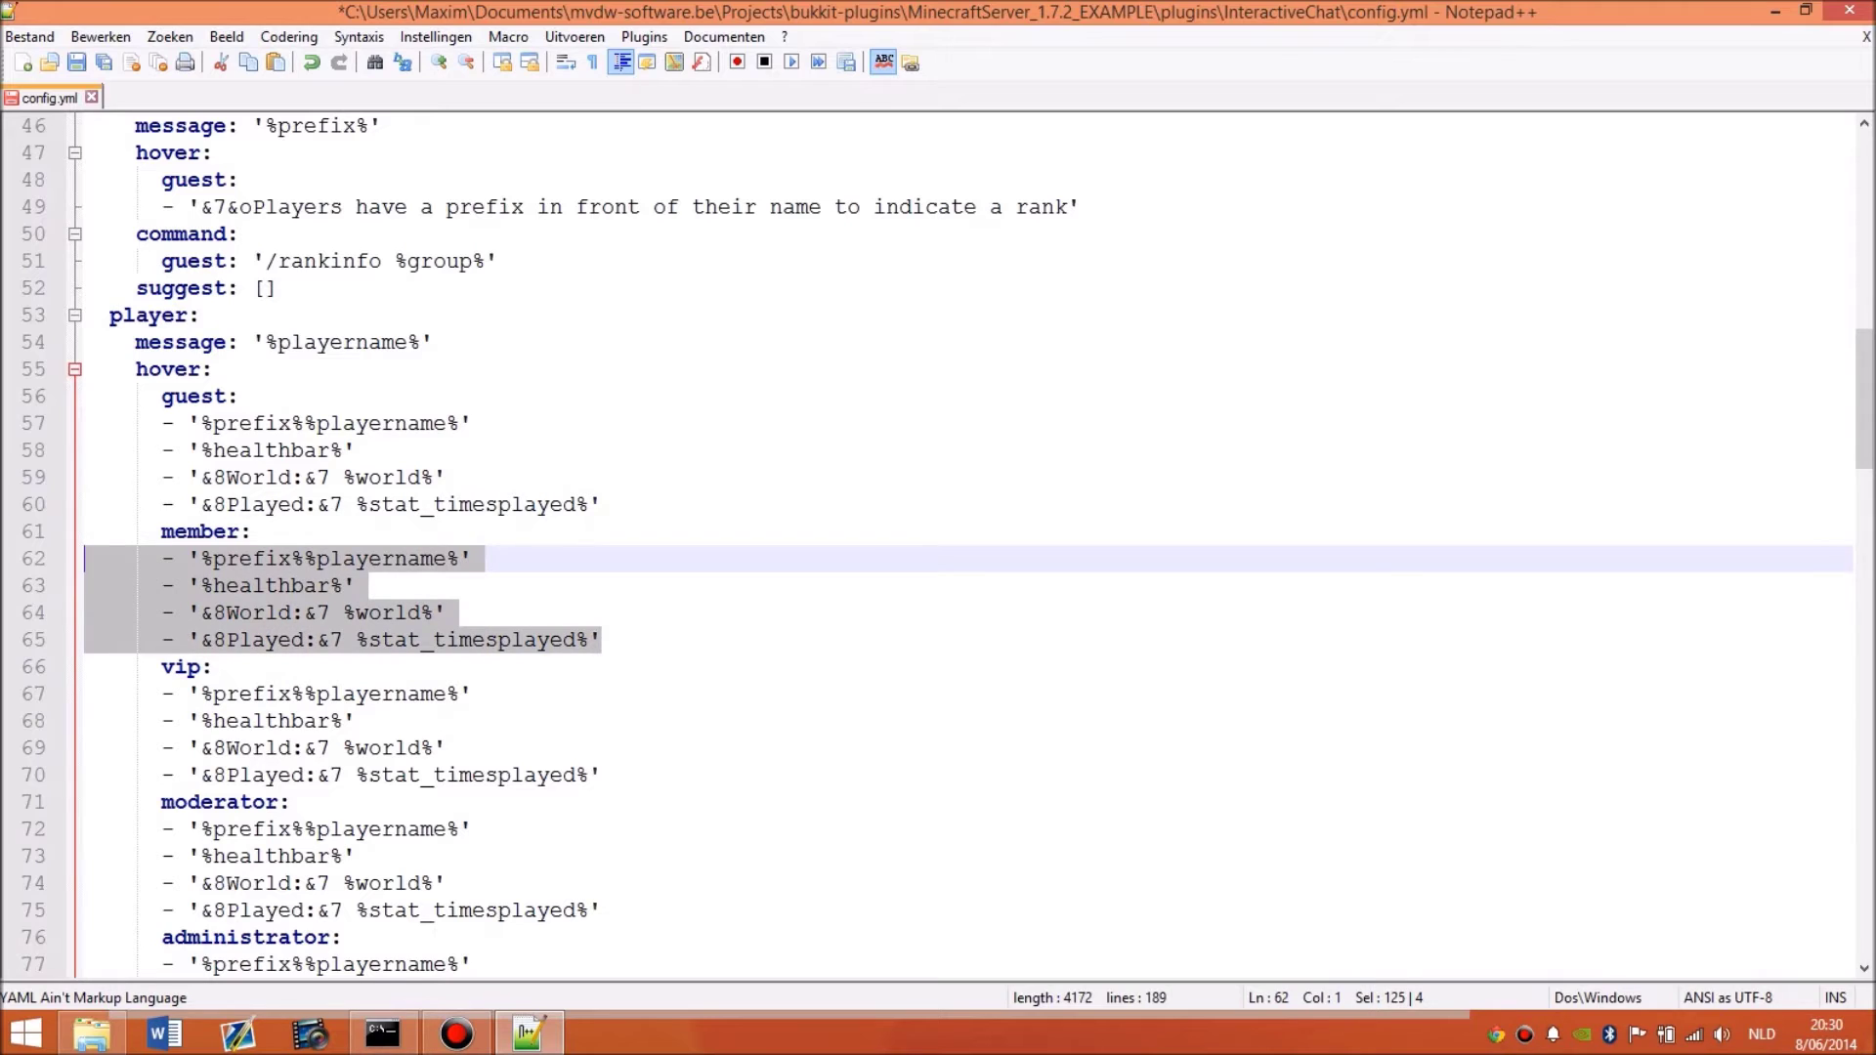
pyautogui.moveTo(600, 640); pyautogui.dragTo(84, 558)
pyautogui.scroll(-2, 938, 547)
pyautogui.moveTo(600, 640); pyautogui.dragTo(84, 558)
pyautogui.moveTo(600, 775); pyautogui.dragTo(84, 694)
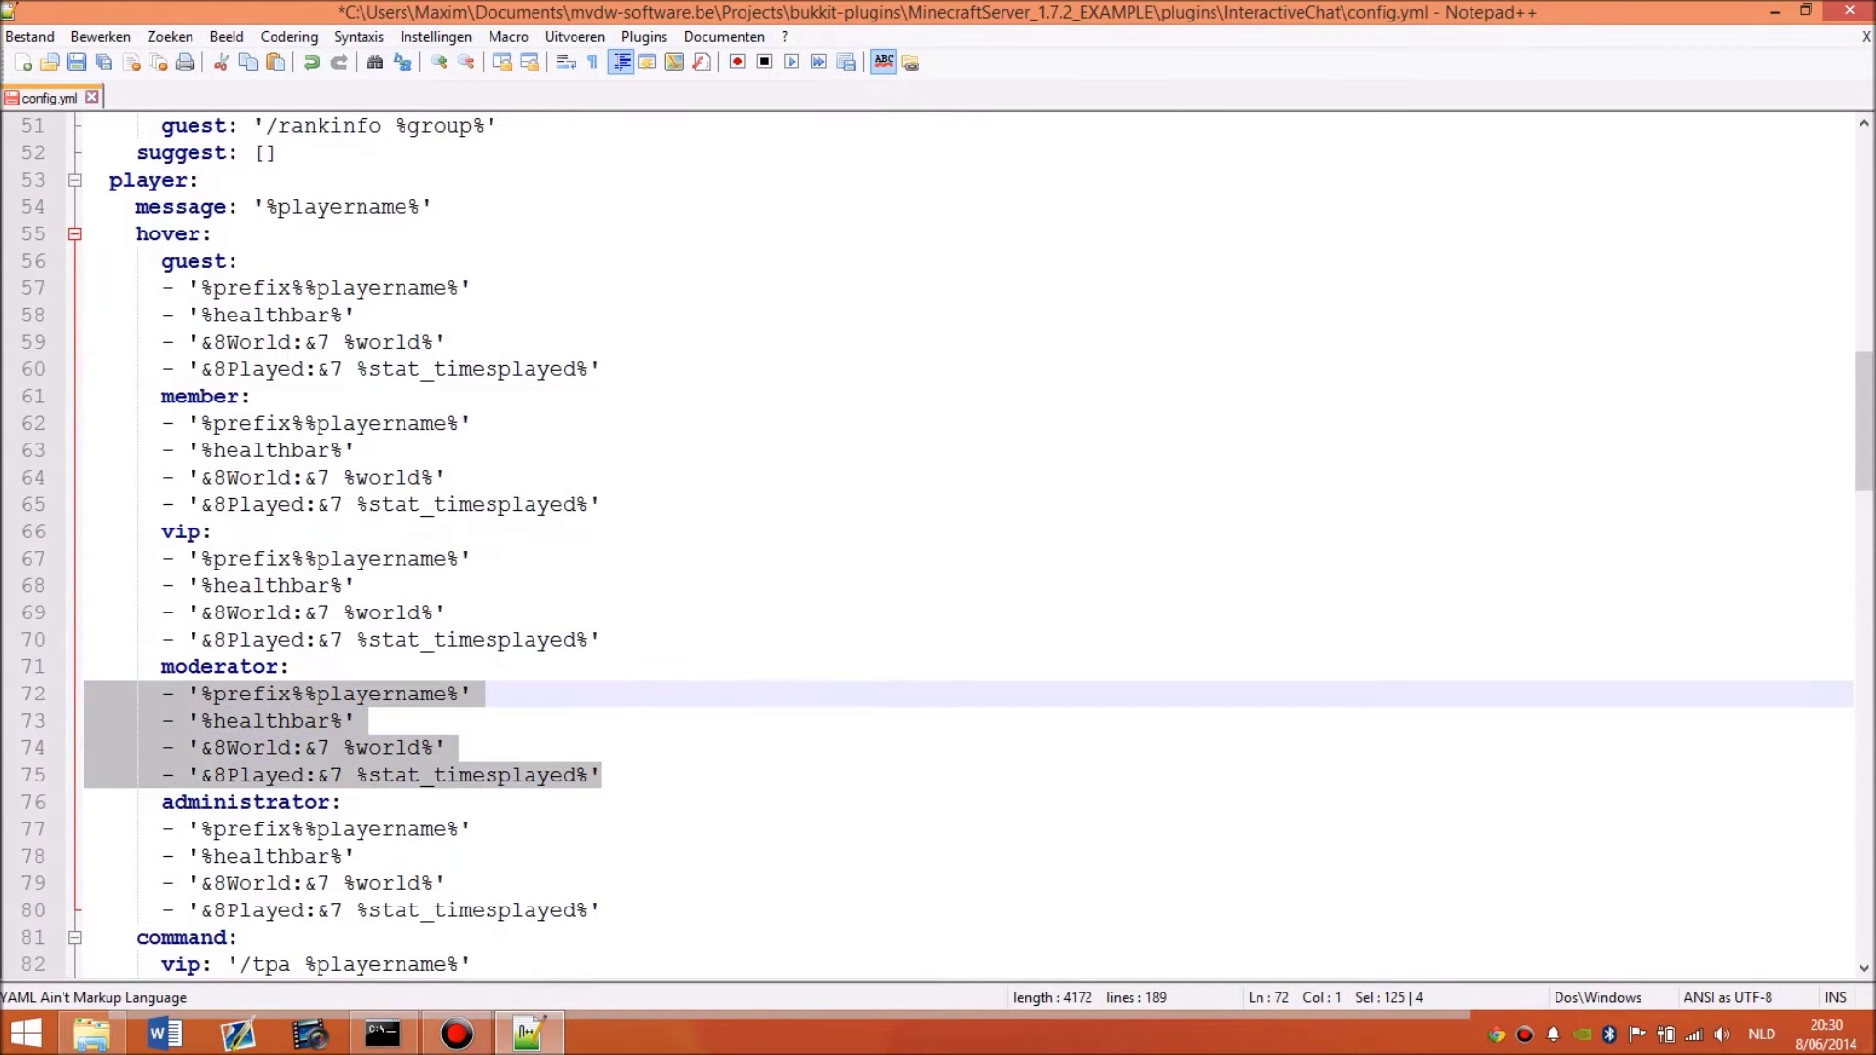
pyautogui.scroll(-7, 939, 548)
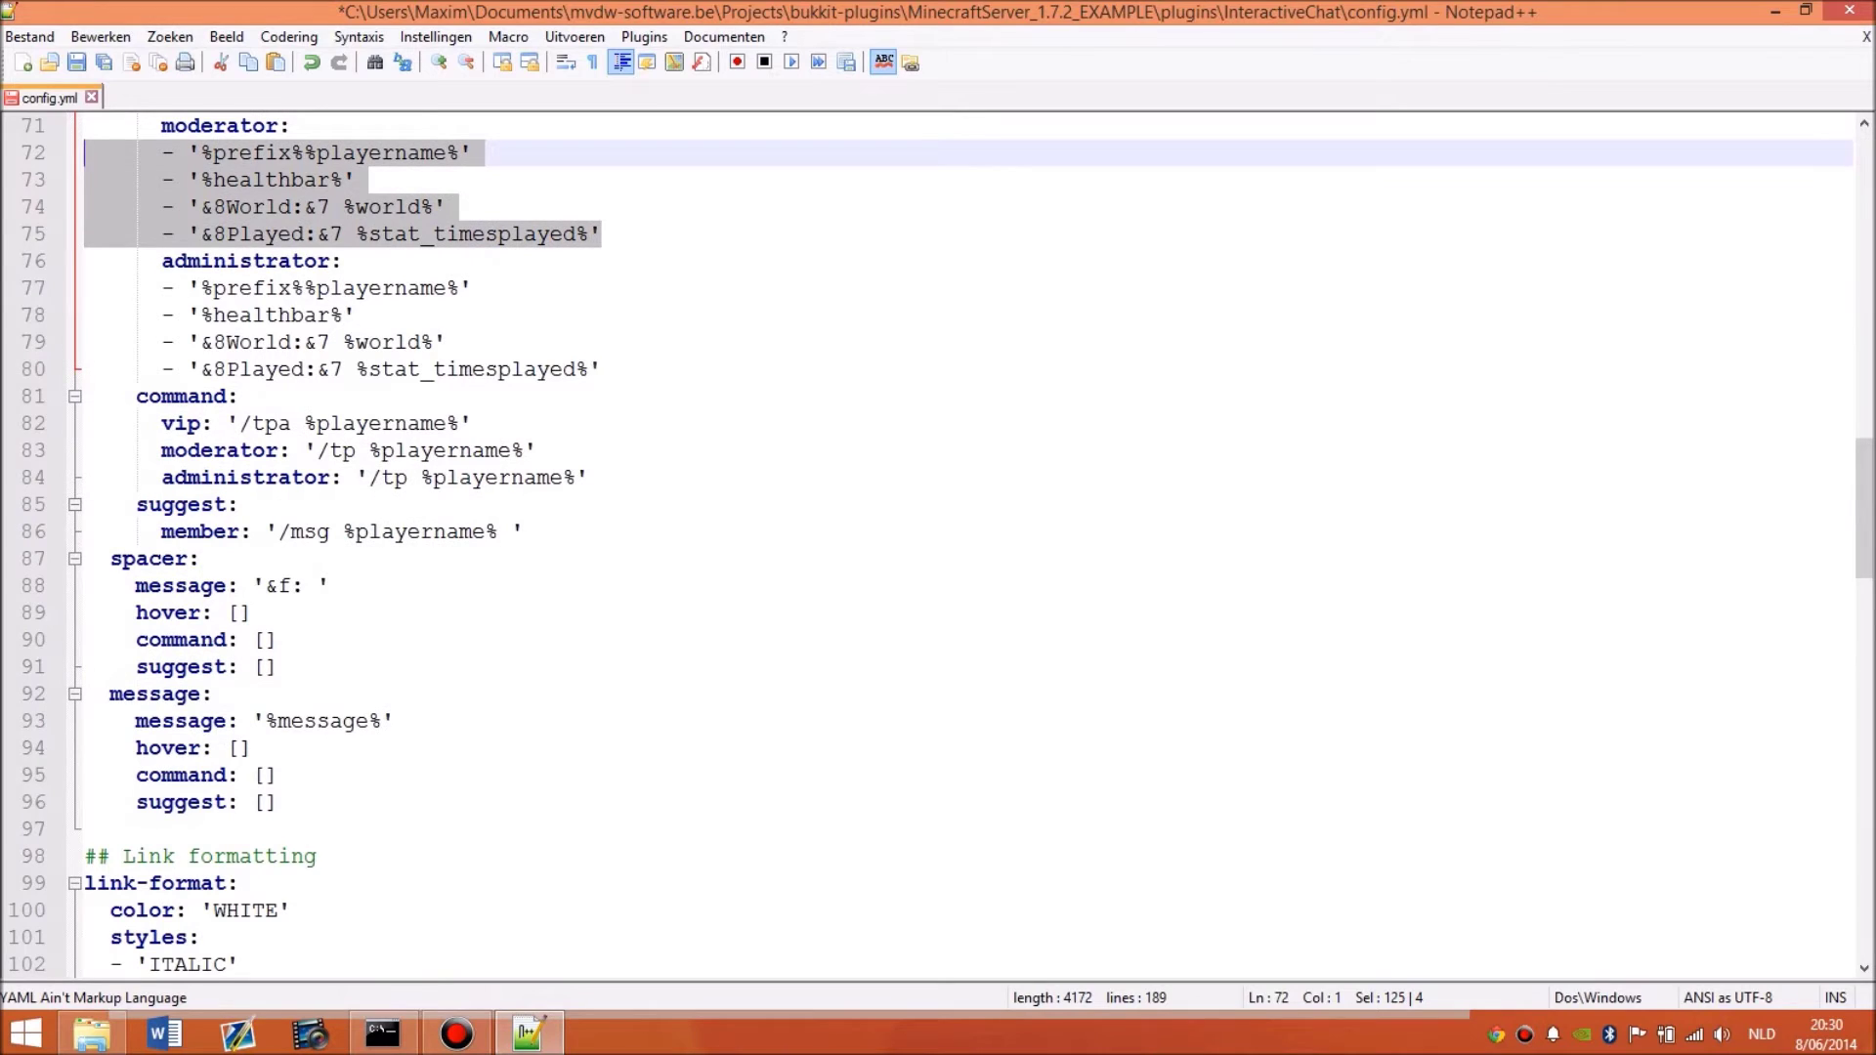
pyautogui.moveTo(587, 477); pyautogui.dragTo(136, 423)
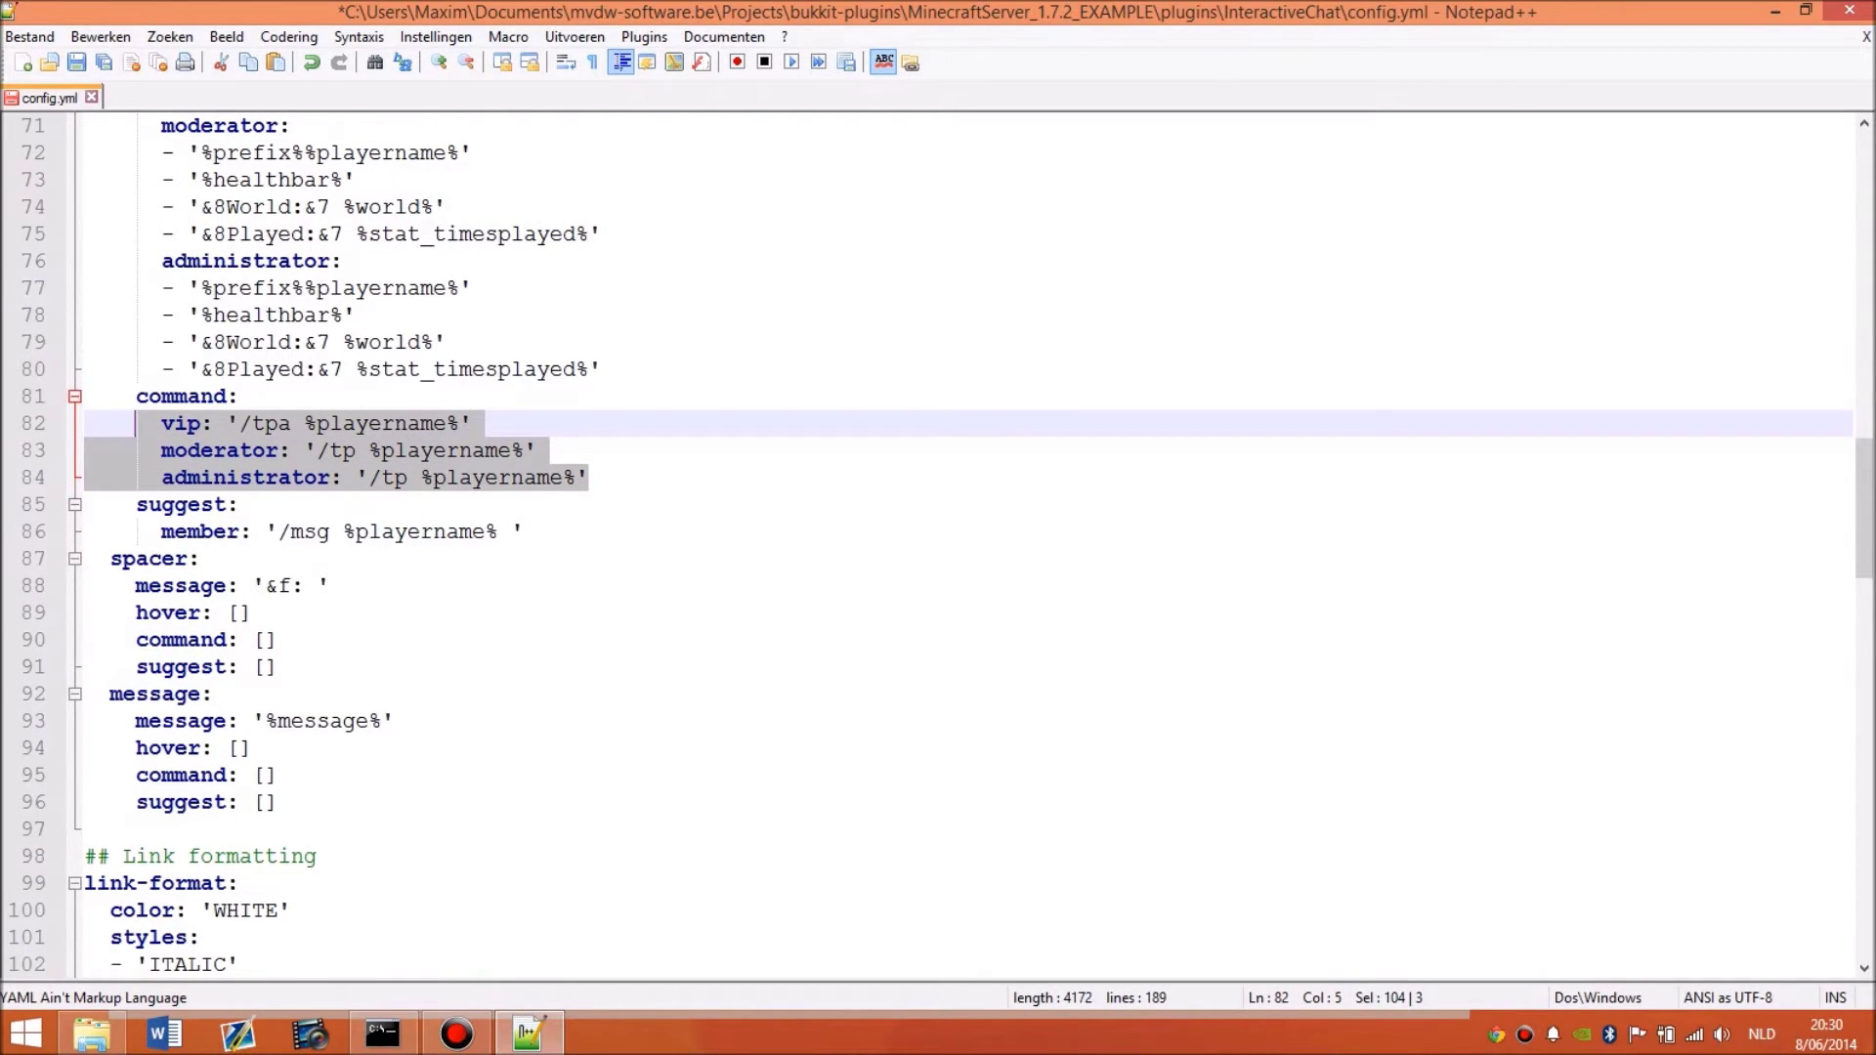
pyautogui.click(279, 423)
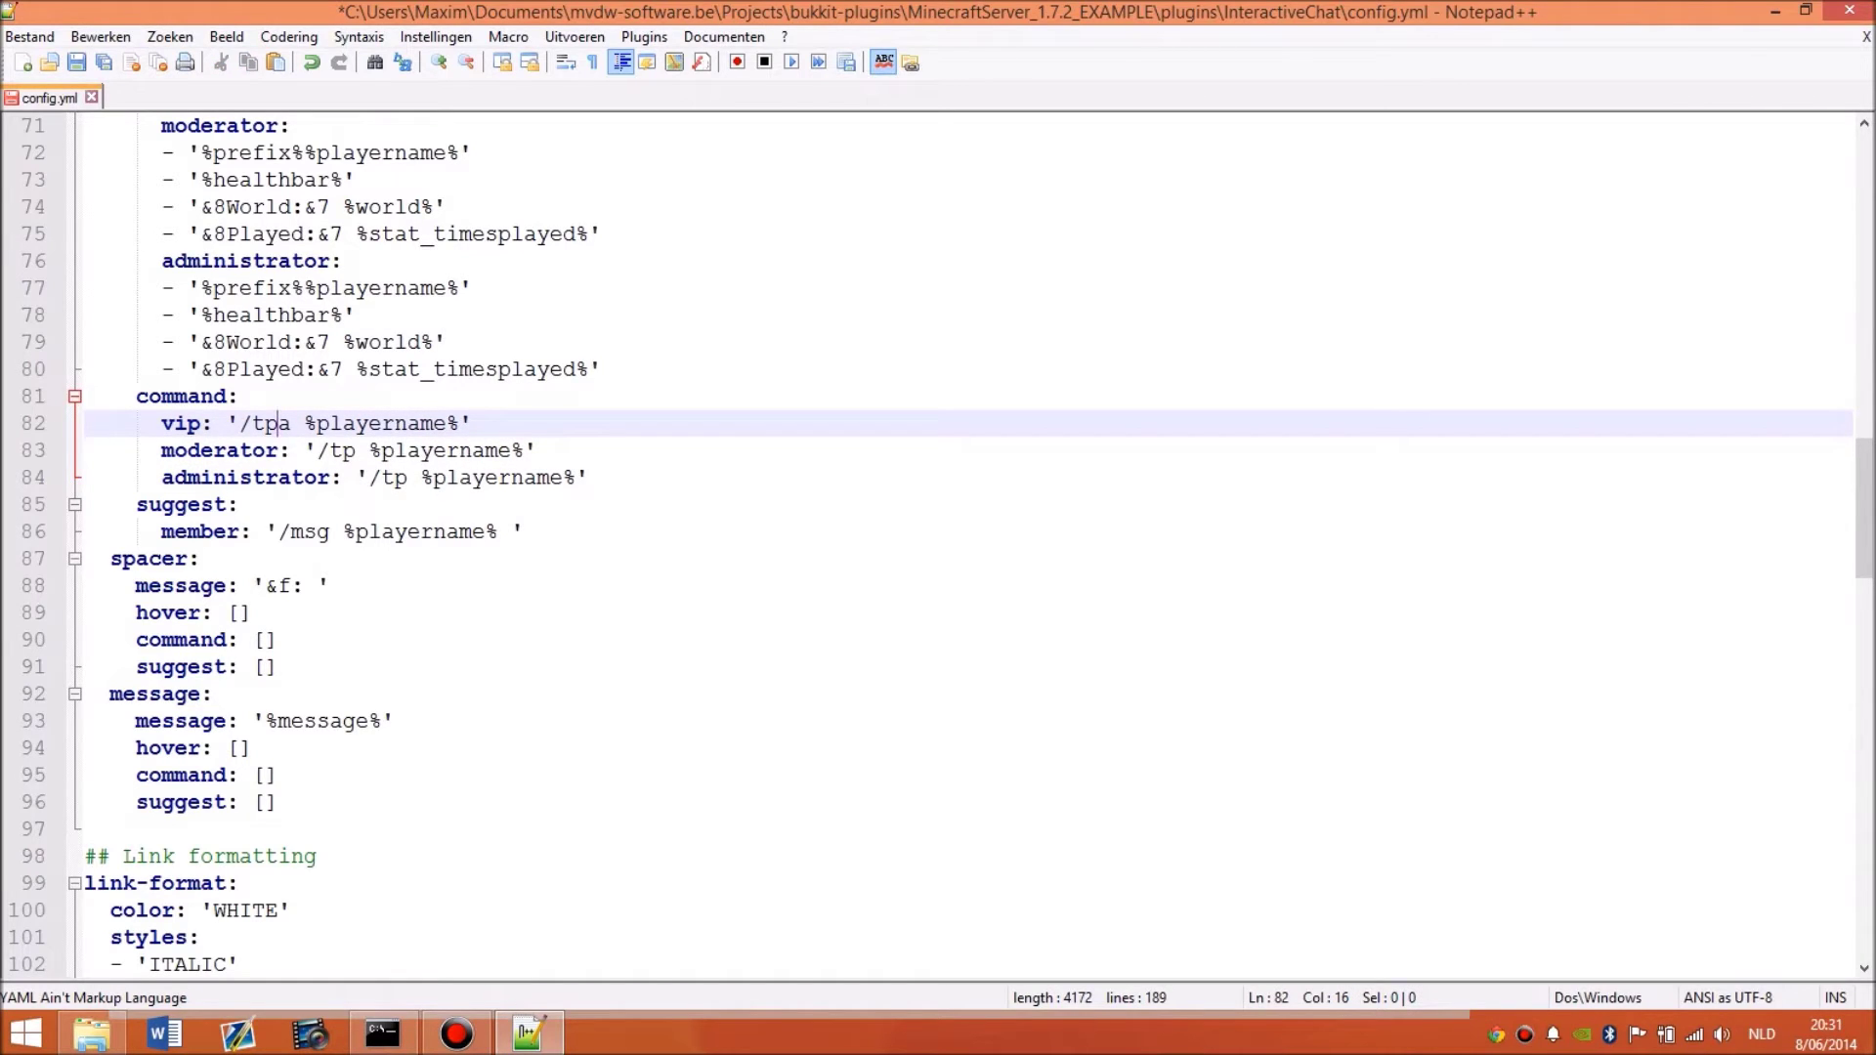
pyautogui.moveTo(149, 504); pyautogui.dragTo(522, 531)
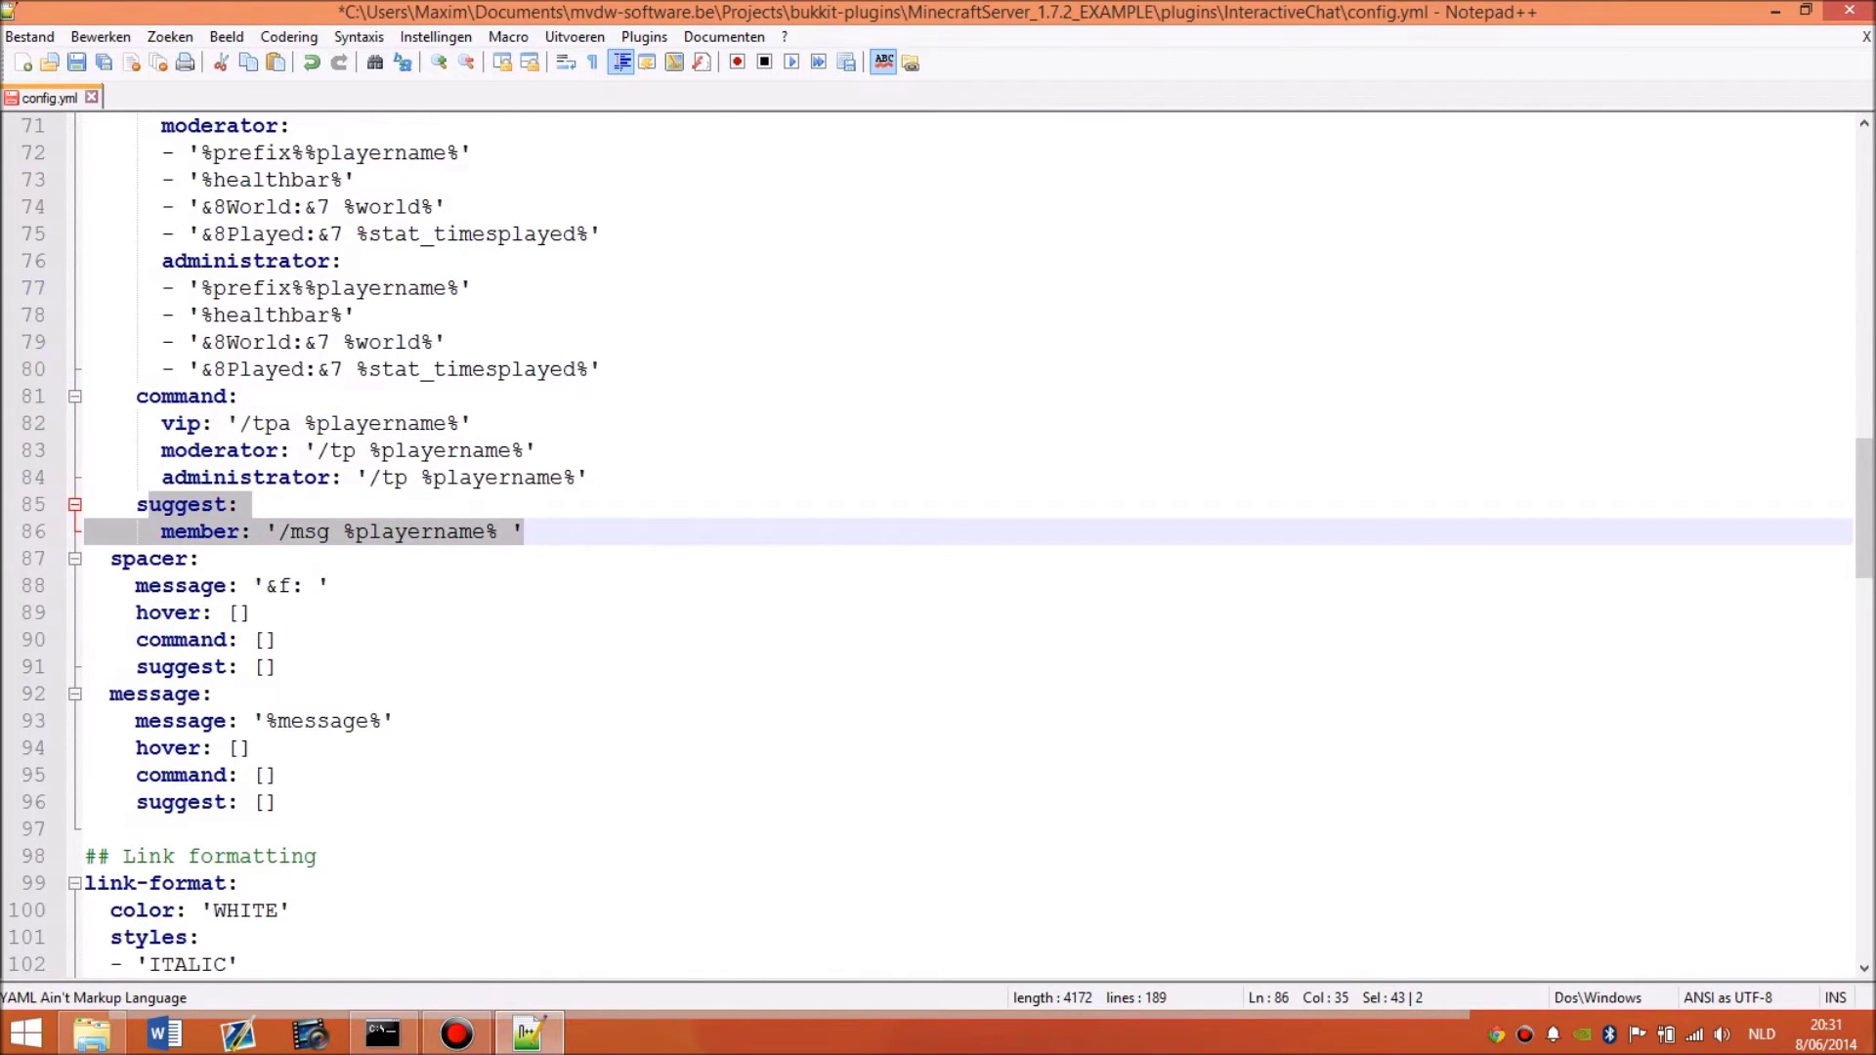
pyautogui.moveTo(137, 504); pyautogui.dragTo(523, 531)
pyautogui.click(523, 531)
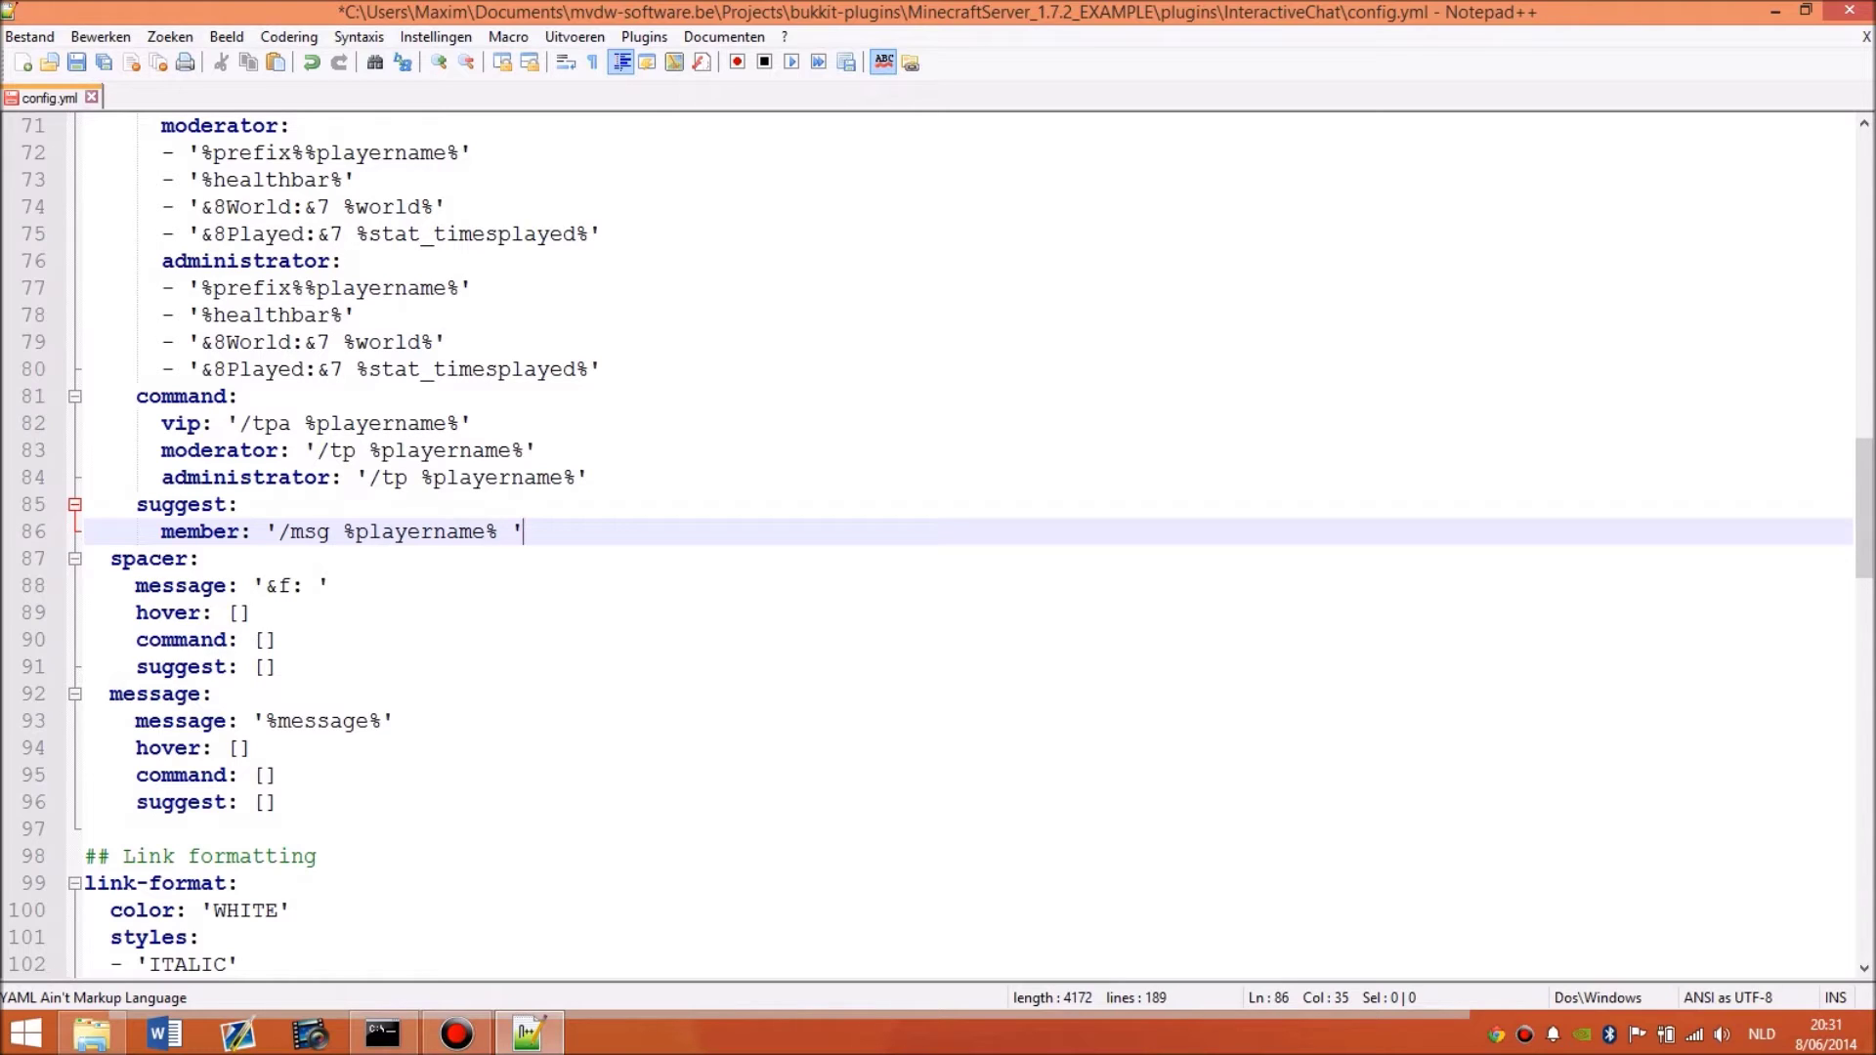
pyautogui.press('Down')
pyautogui.press('Down')
pyautogui.press('Down')
pyautogui.press('Down')
pyautogui.press('Down')
pyautogui.press('Down')
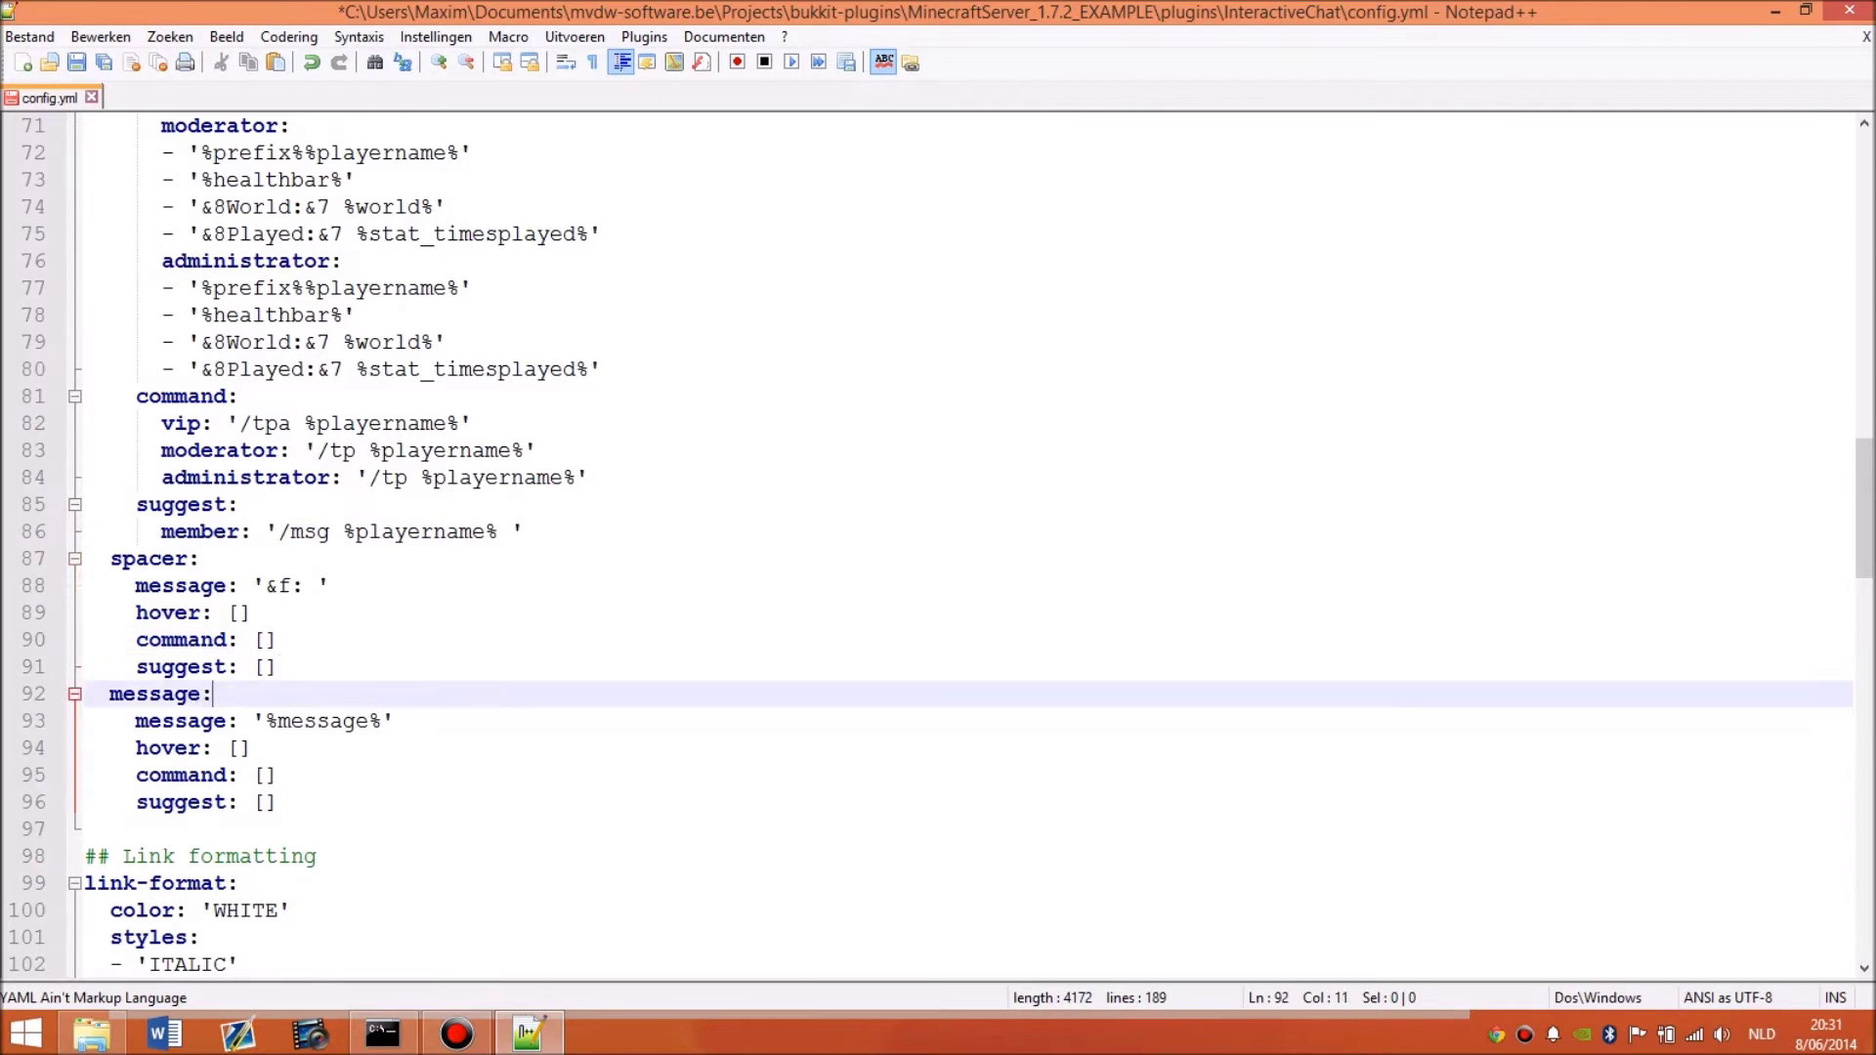
pyautogui.hotkey('shift', 'Up')
pyautogui.press('End')
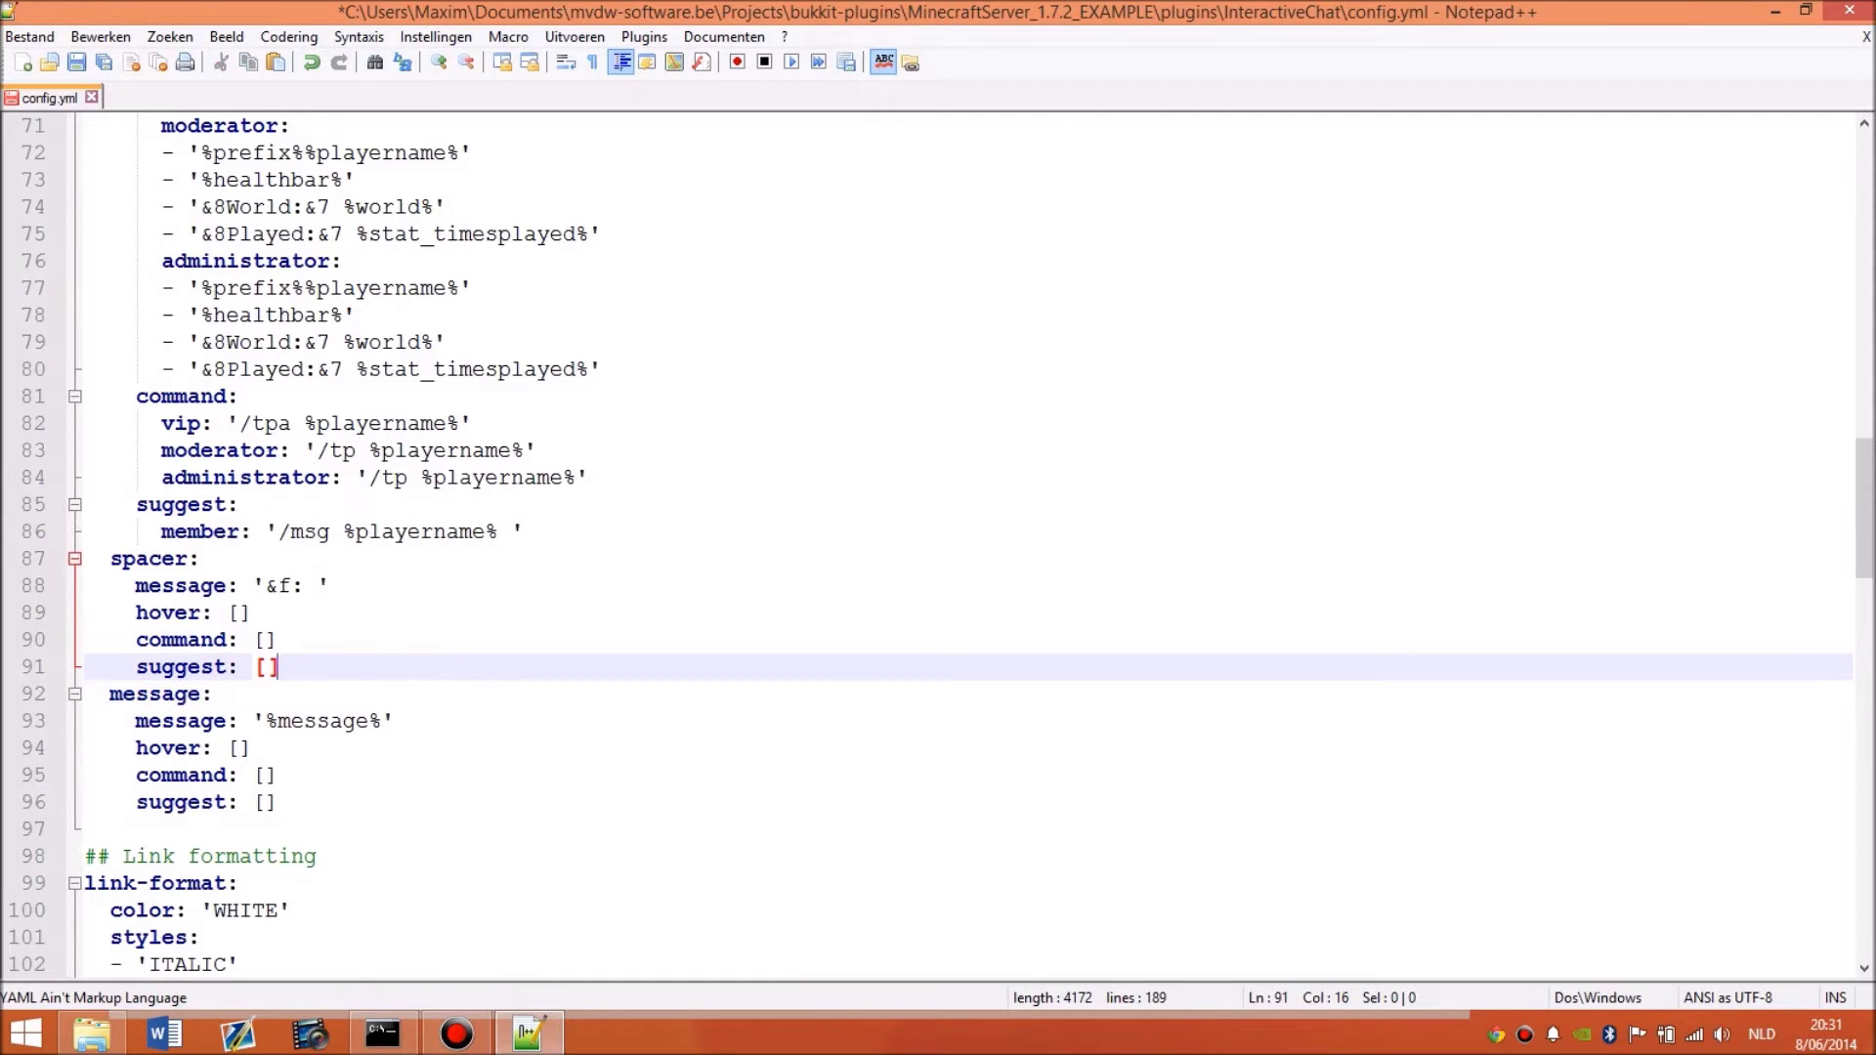
pyautogui.hotkey('shift', 'Up')
pyautogui.hotkey('shift', 'Up')
pyautogui.hotkey('shift', 'Up')
pyautogui.hotkey('shift', 'Home')
pyautogui.hotkey('shift', 'Down')
pyautogui.hotkey('shift', 'Up')
pyautogui.hotkey('shift', 'Up')
pyautogui.hotkey('shift', 'Home')
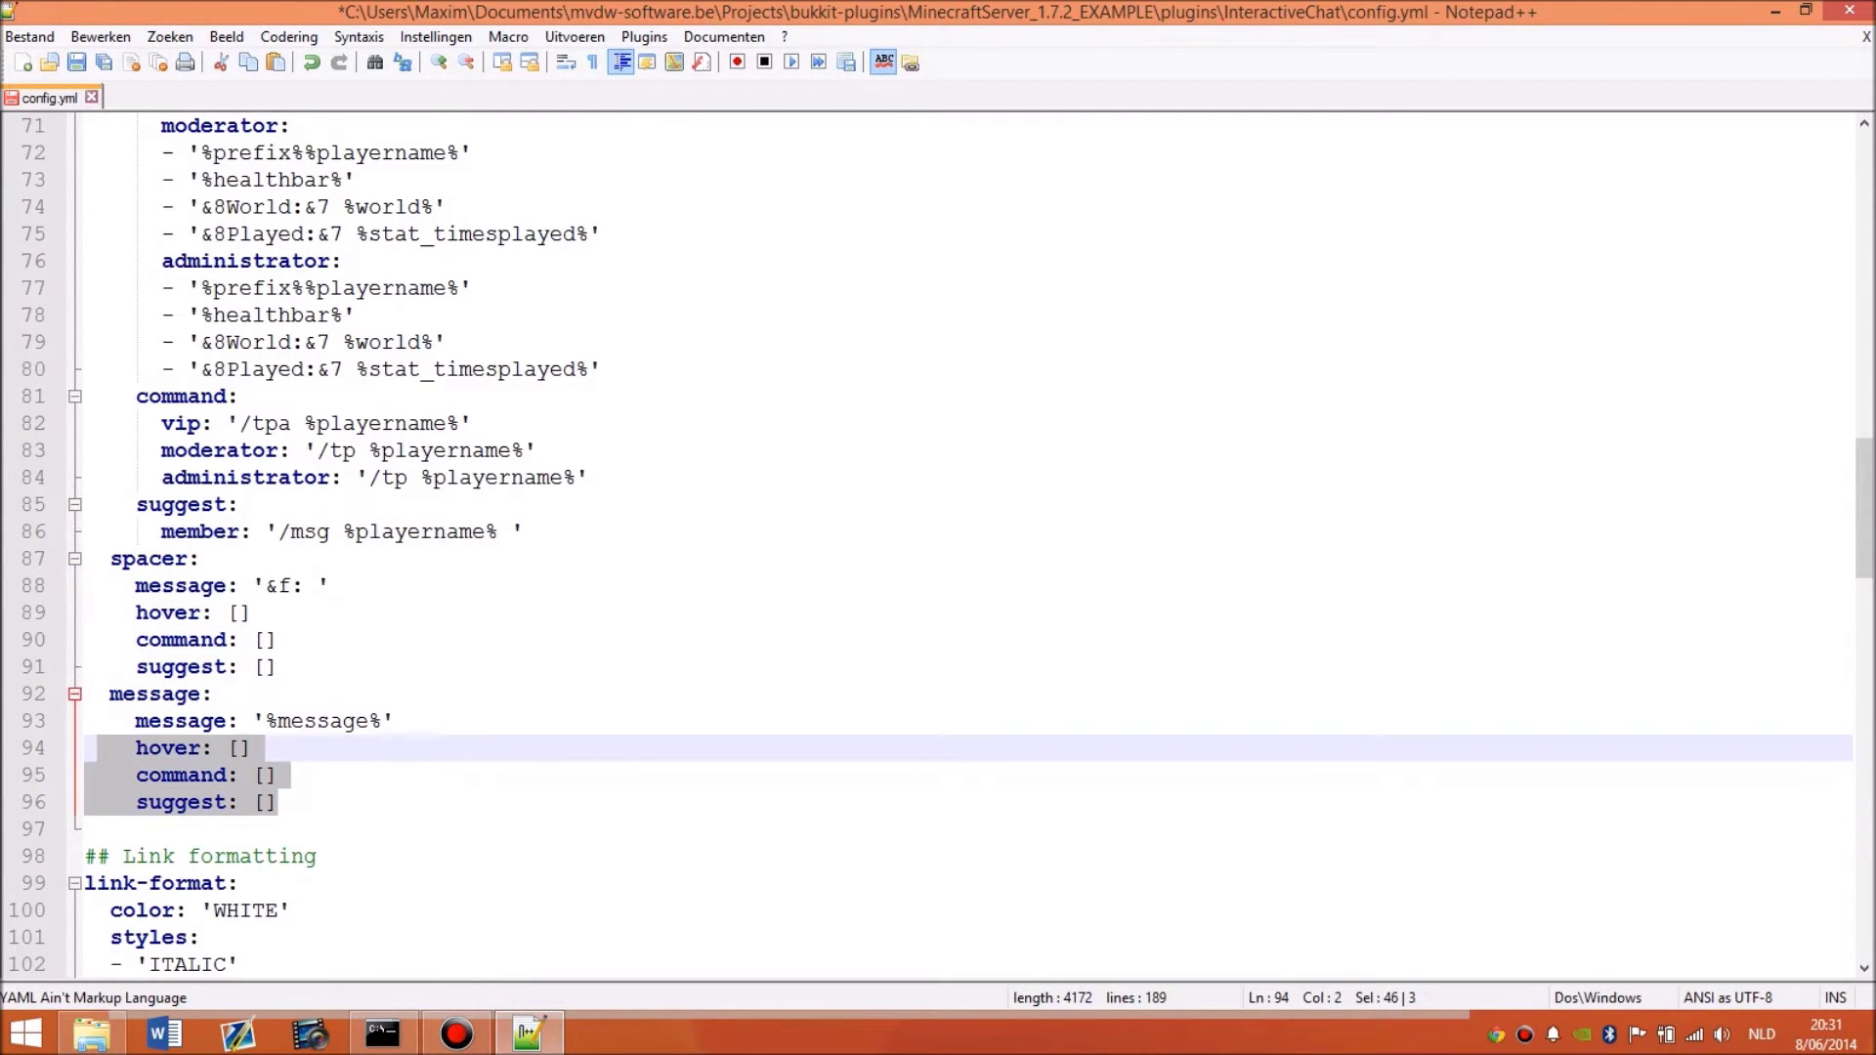
pyautogui.hotkey('shift', 'Down')
pyautogui.hotkey('shift', 'Down')
pyautogui.hotkey('shift', 'End')
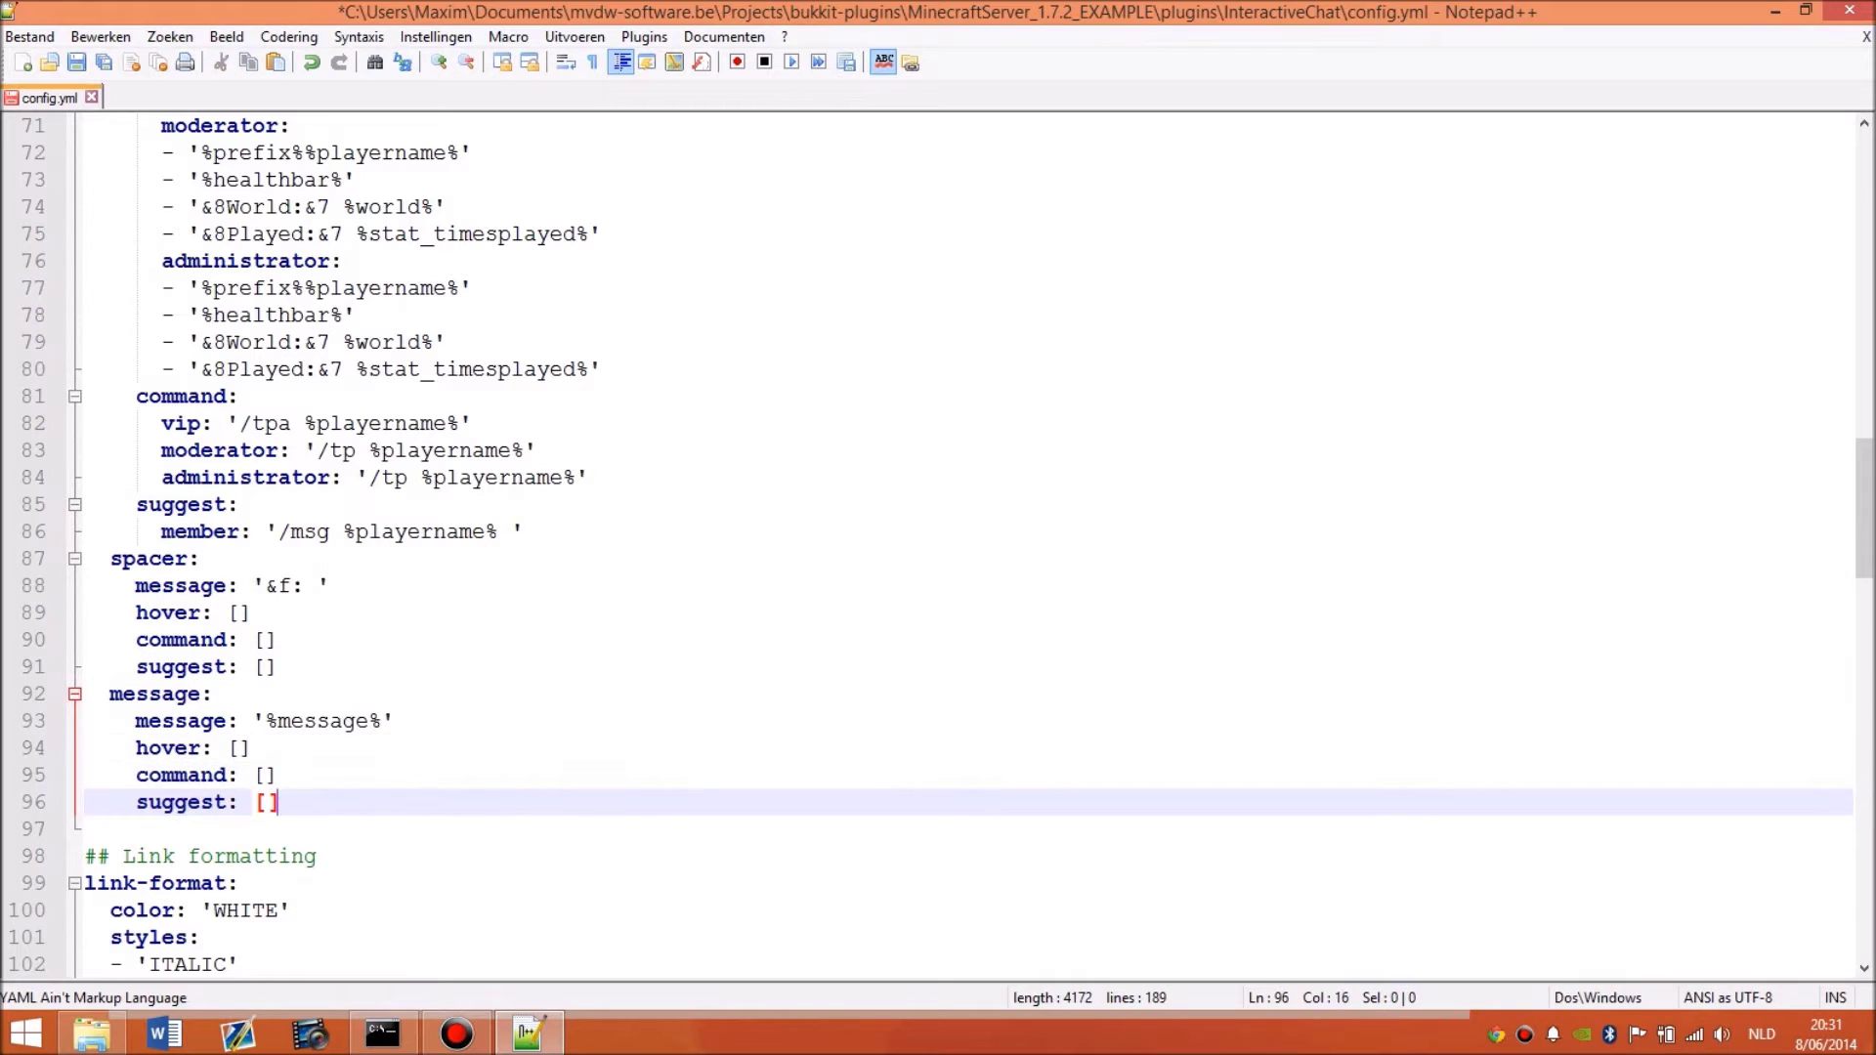
pyautogui.press('Up')
pyautogui.press('Up')
pyautogui.press('Up')
pyautogui.hotkey('ctrl', 'shift', 'Right')
pyautogui.press('Down')
pyautogui.press('Down')
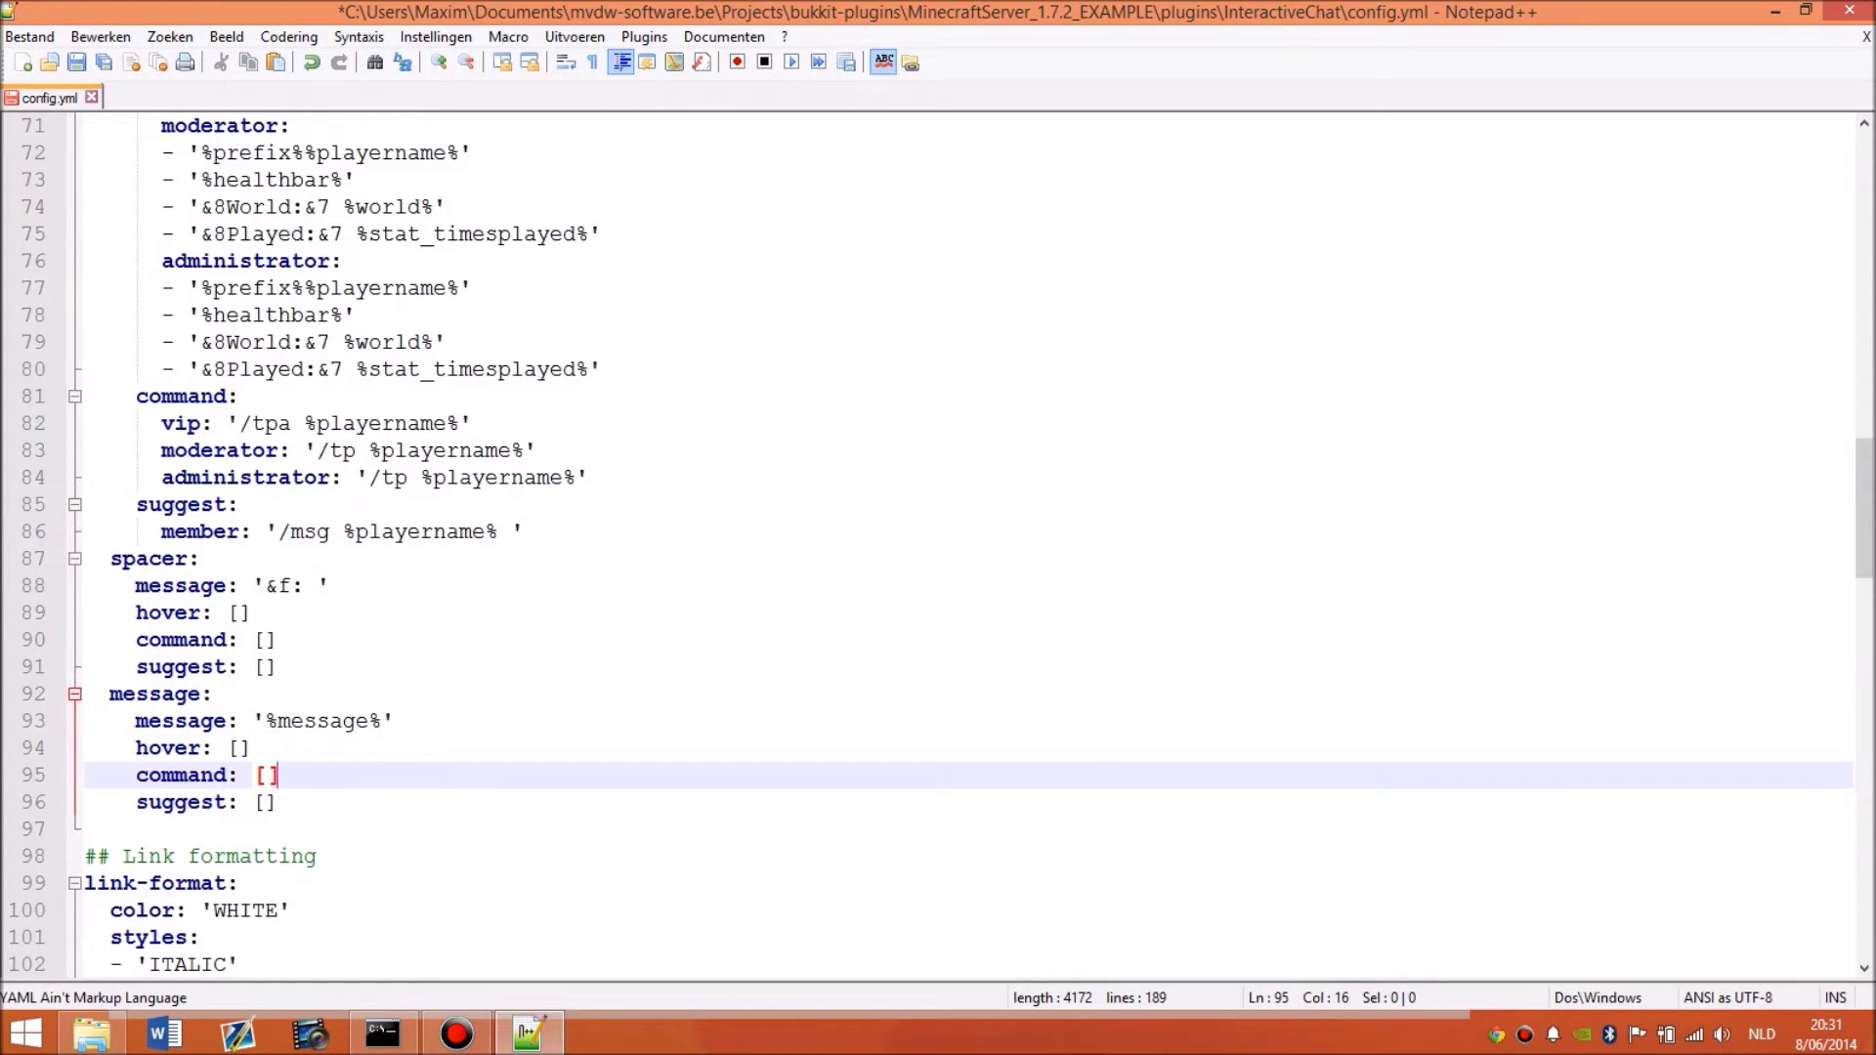
pyautogui.hotkey('shift', 'Up')
pyautogui.hotkey('shift', 'Home')
pyautogui.hotkey('shift', 'Left')
pyautogui.hotkey('shift', 'Left')
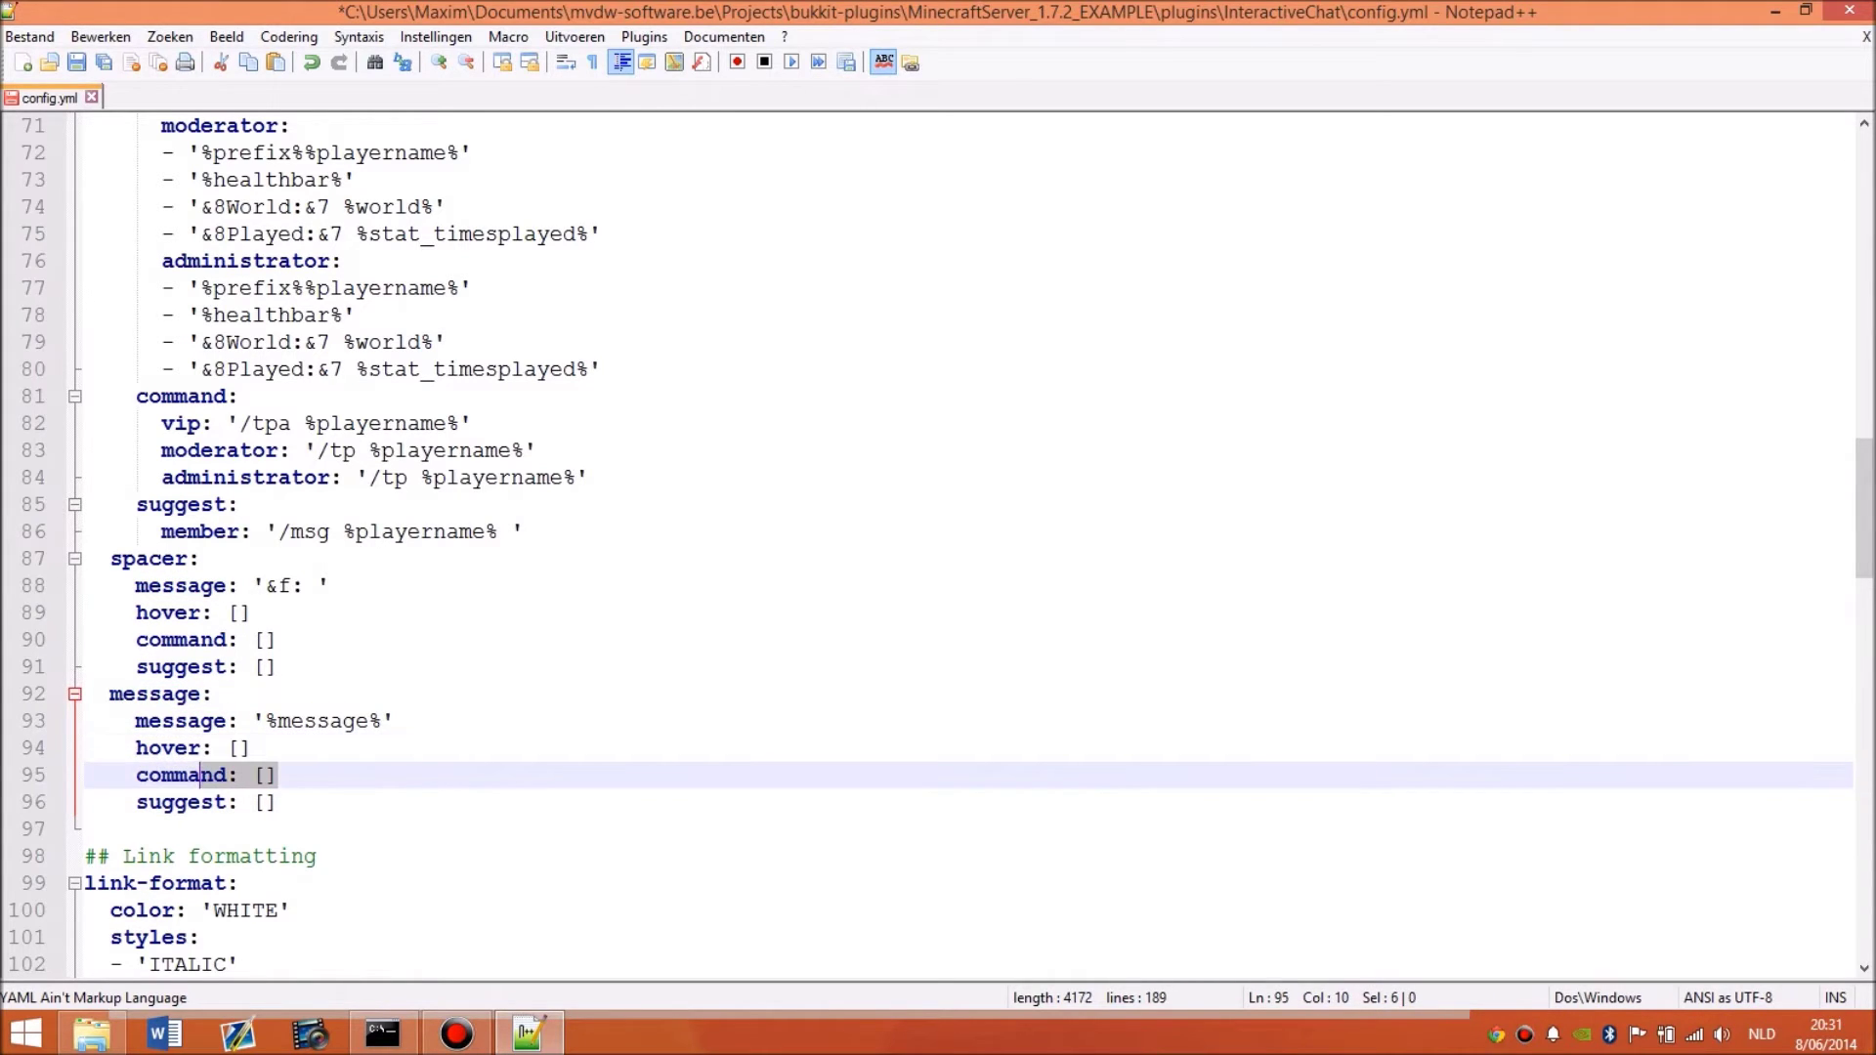
pyautogui.click(279, 802)
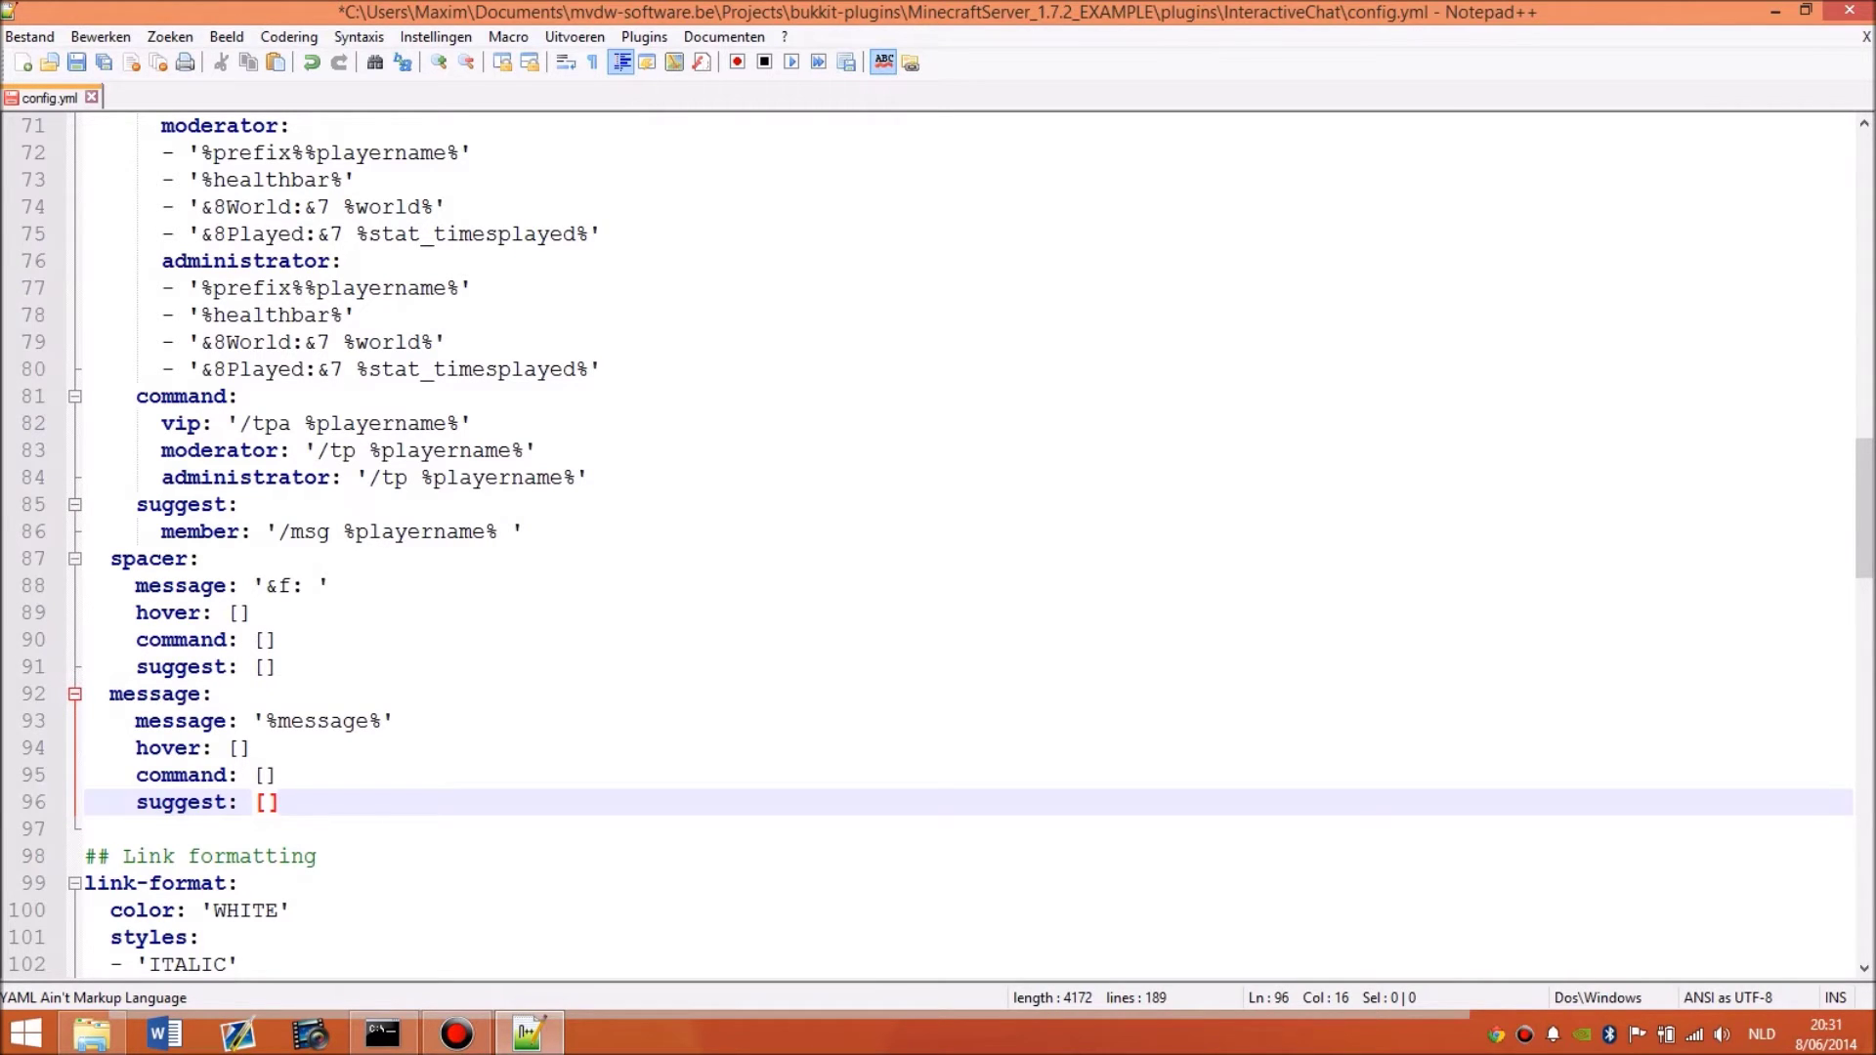
pyautogui.scroll(-3, 938, 547)
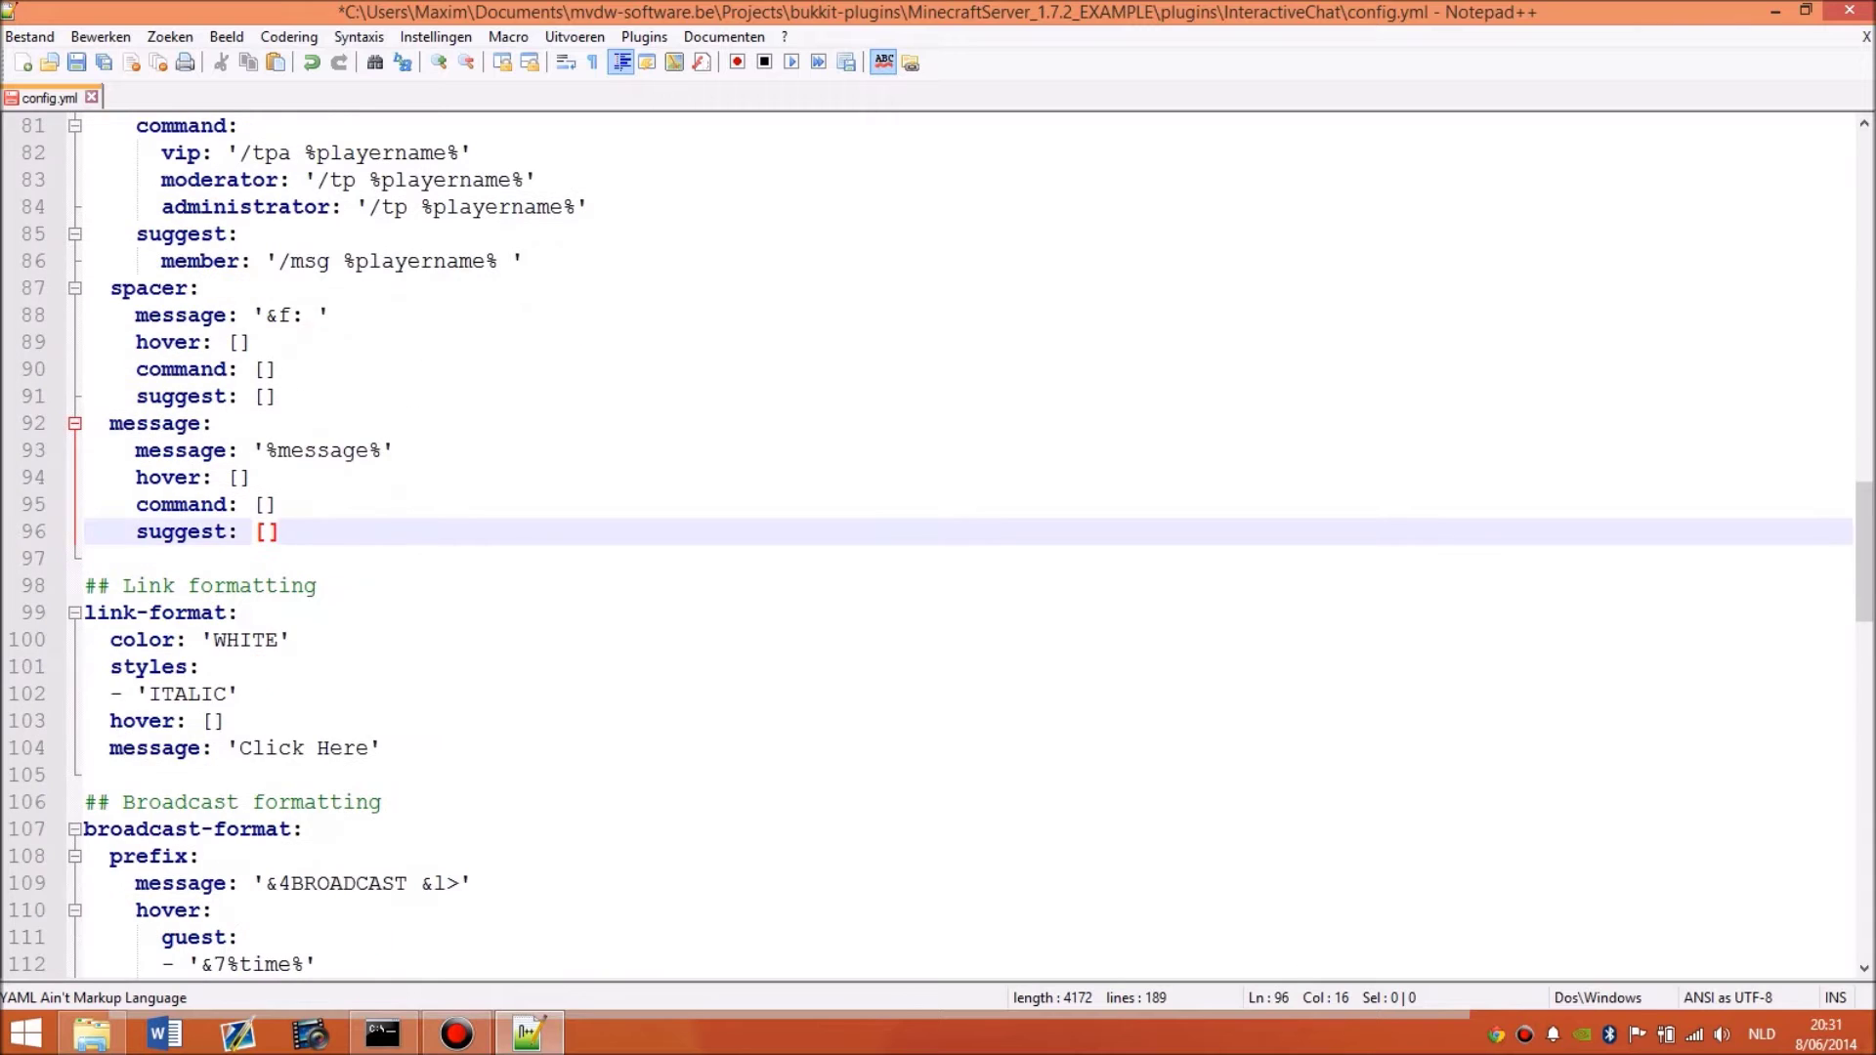
pyautogui.hotkey('shift', 'Up')
pyautogui.hotkey('shift', 'Up')
pyautogui.hotkey('shift', 'Home')
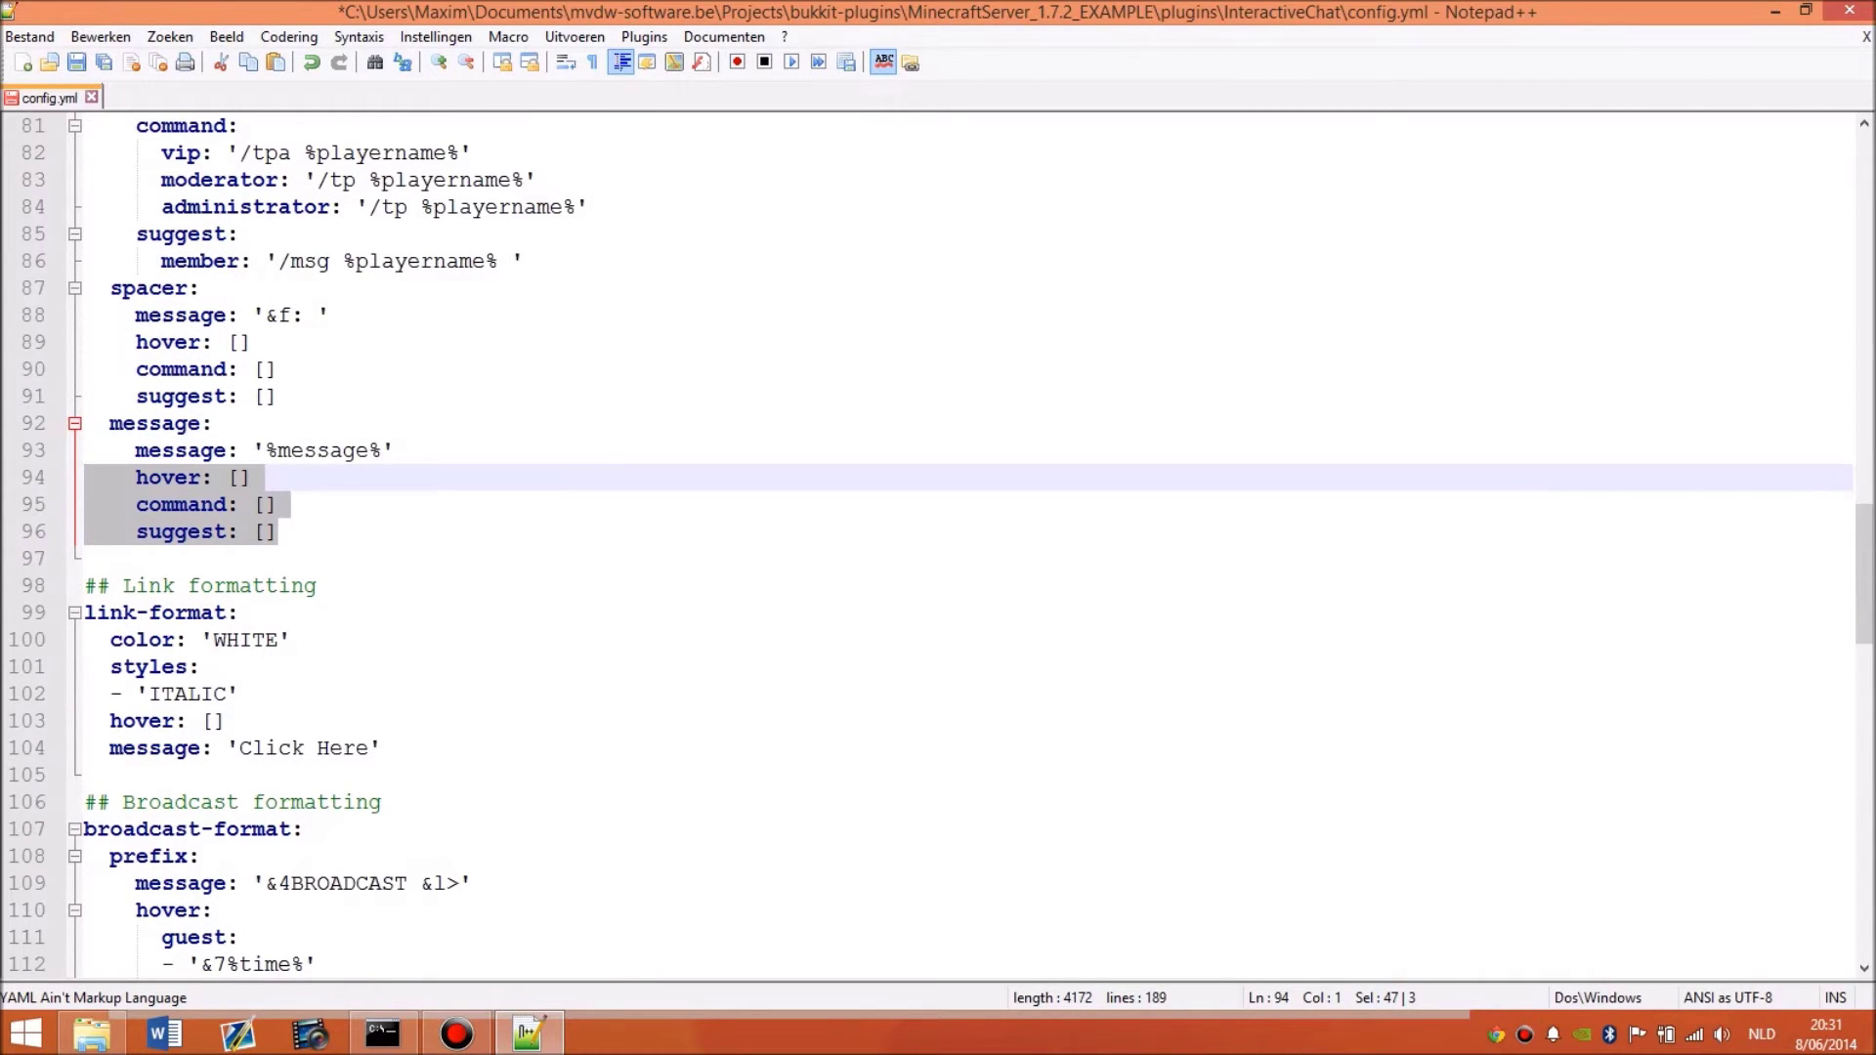
pyautogui.scroll(-2, 938, 547)
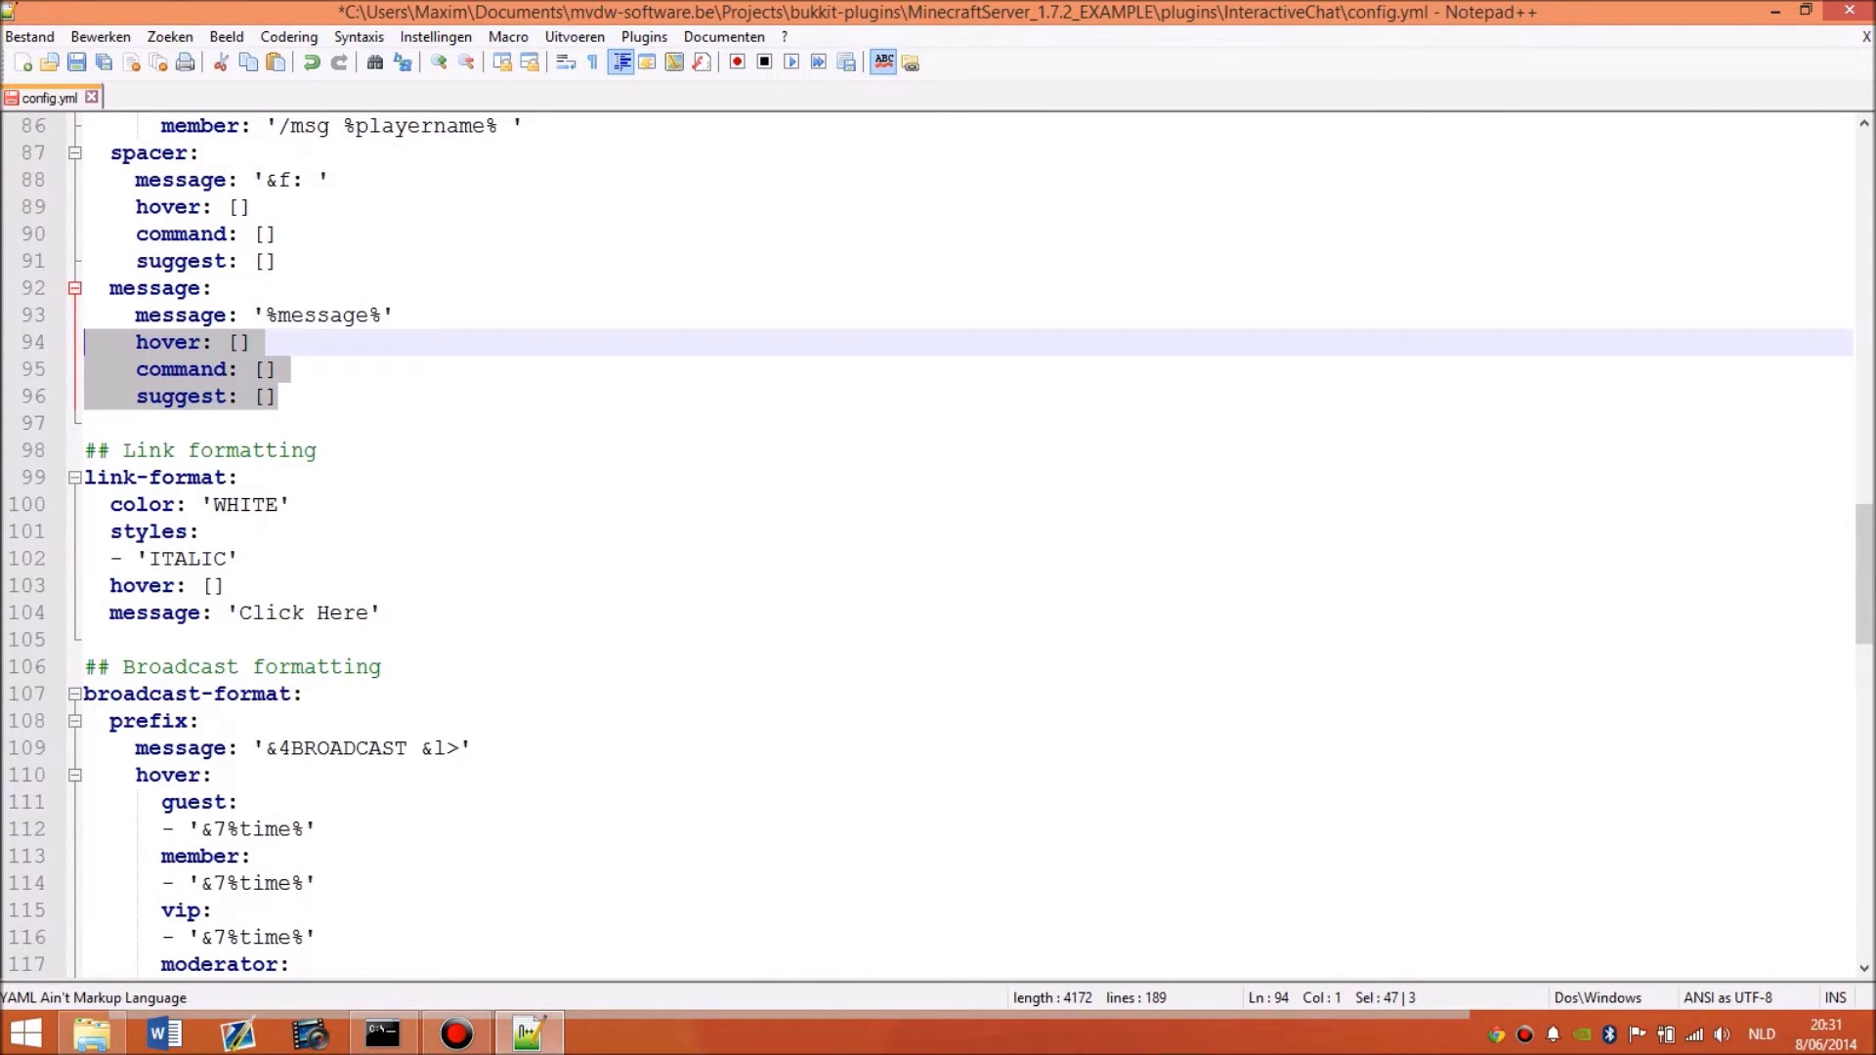
pyautogui.moveTo(291, 505); pyautogui.dragTo(84, 505)
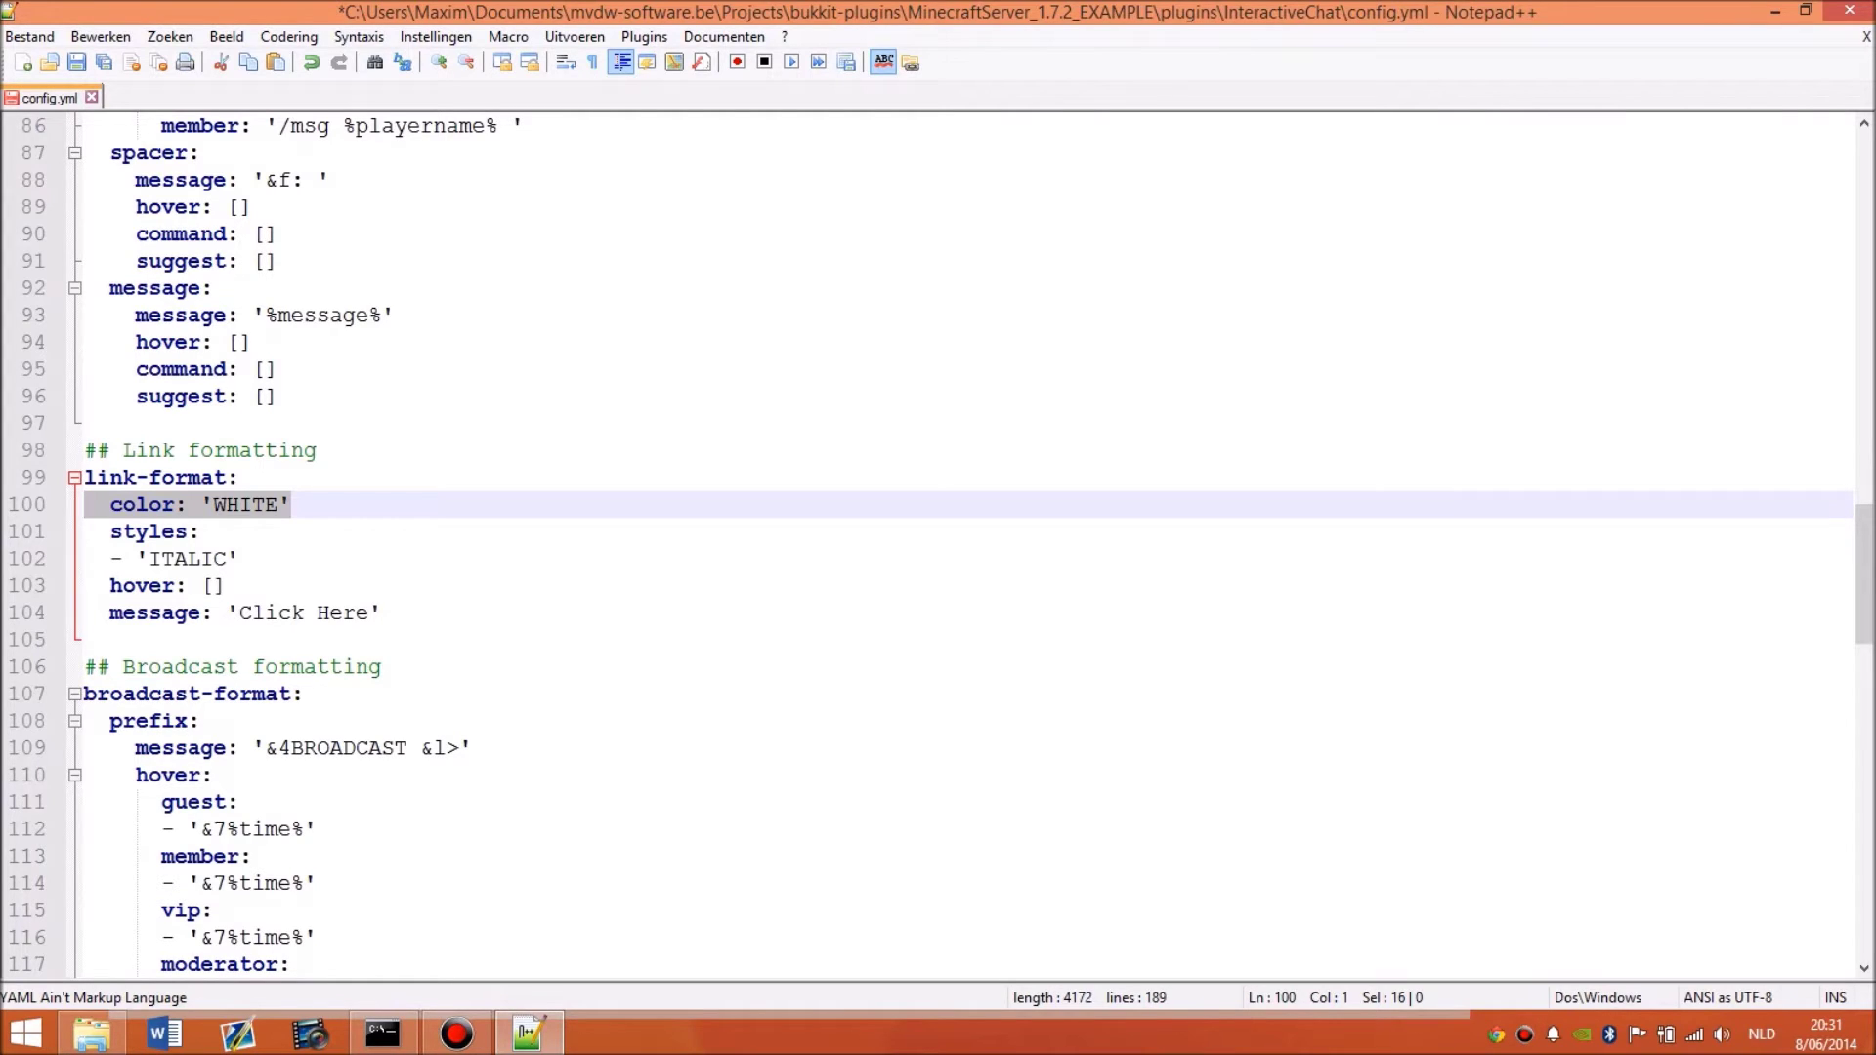
pyautogui.moveTo(238, 558); pyautogui.dragTo(84, 532)
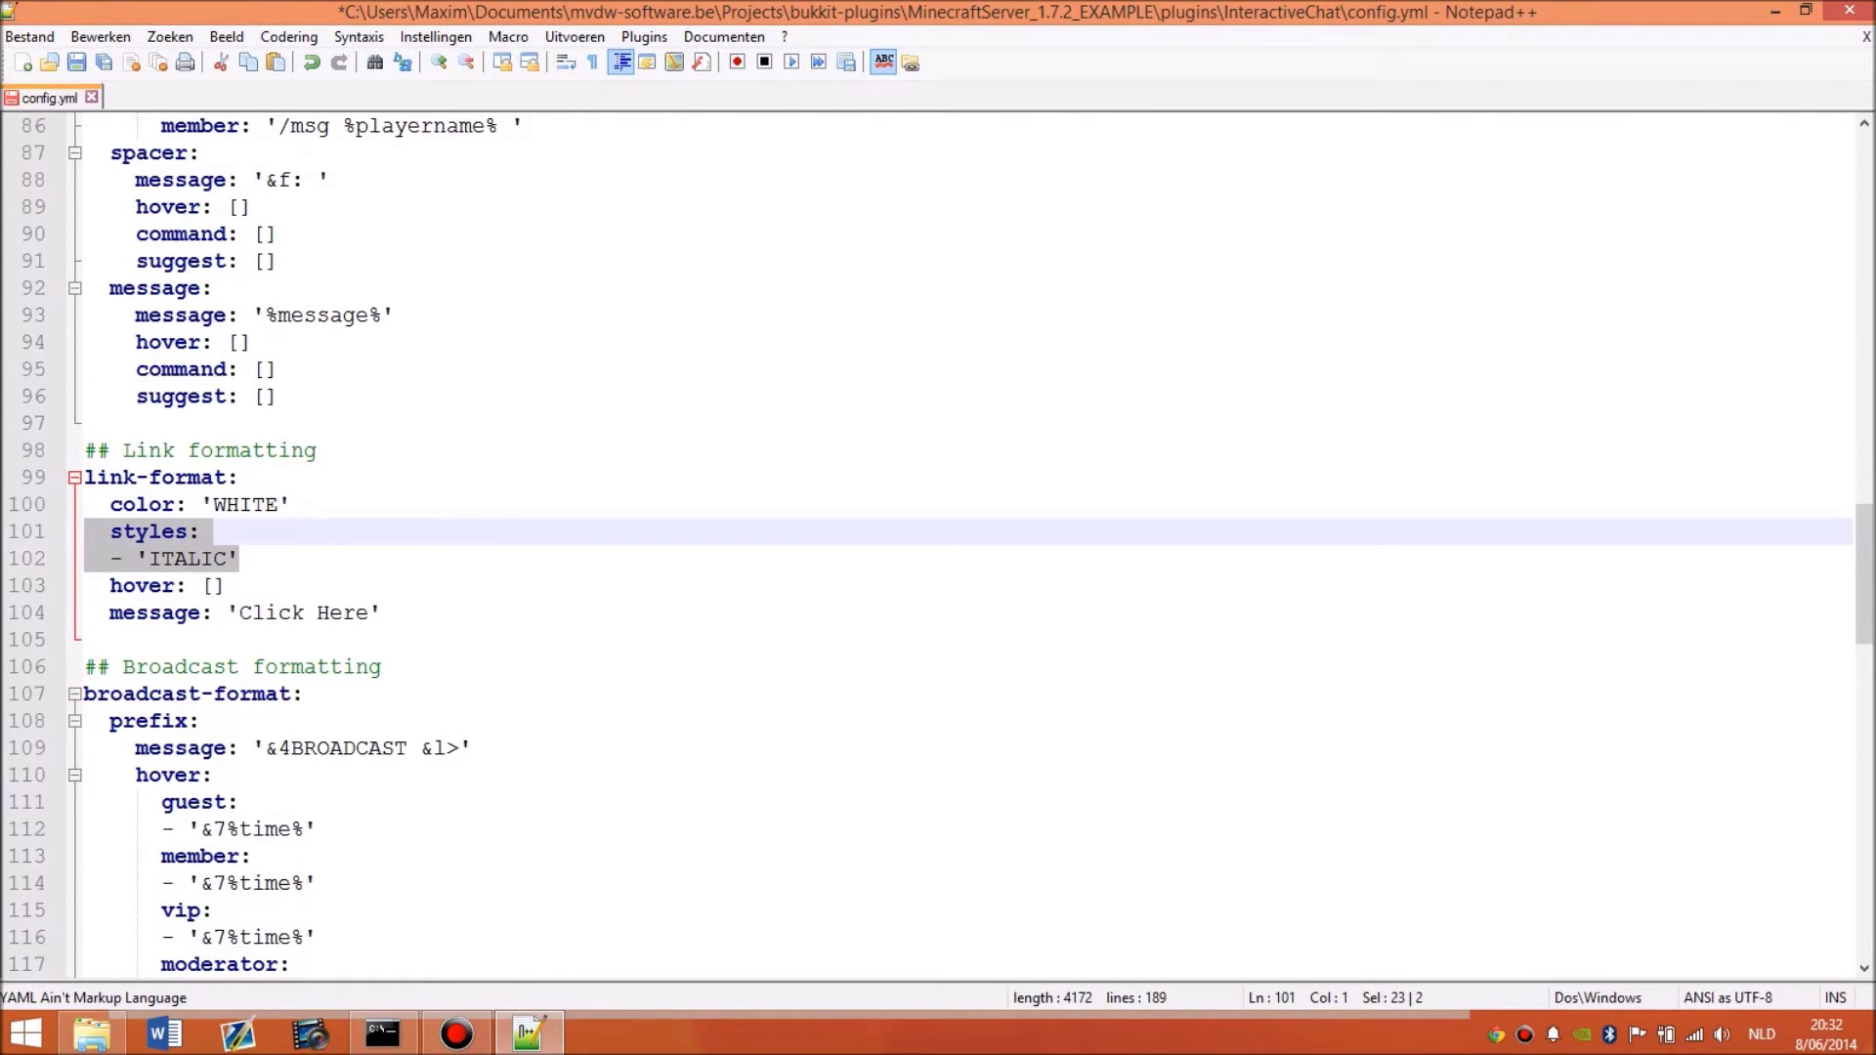
pyautogui.moveTo(239, 558); pyautogui.dragTo(150, 558)
pyautogui.click(238, 558)
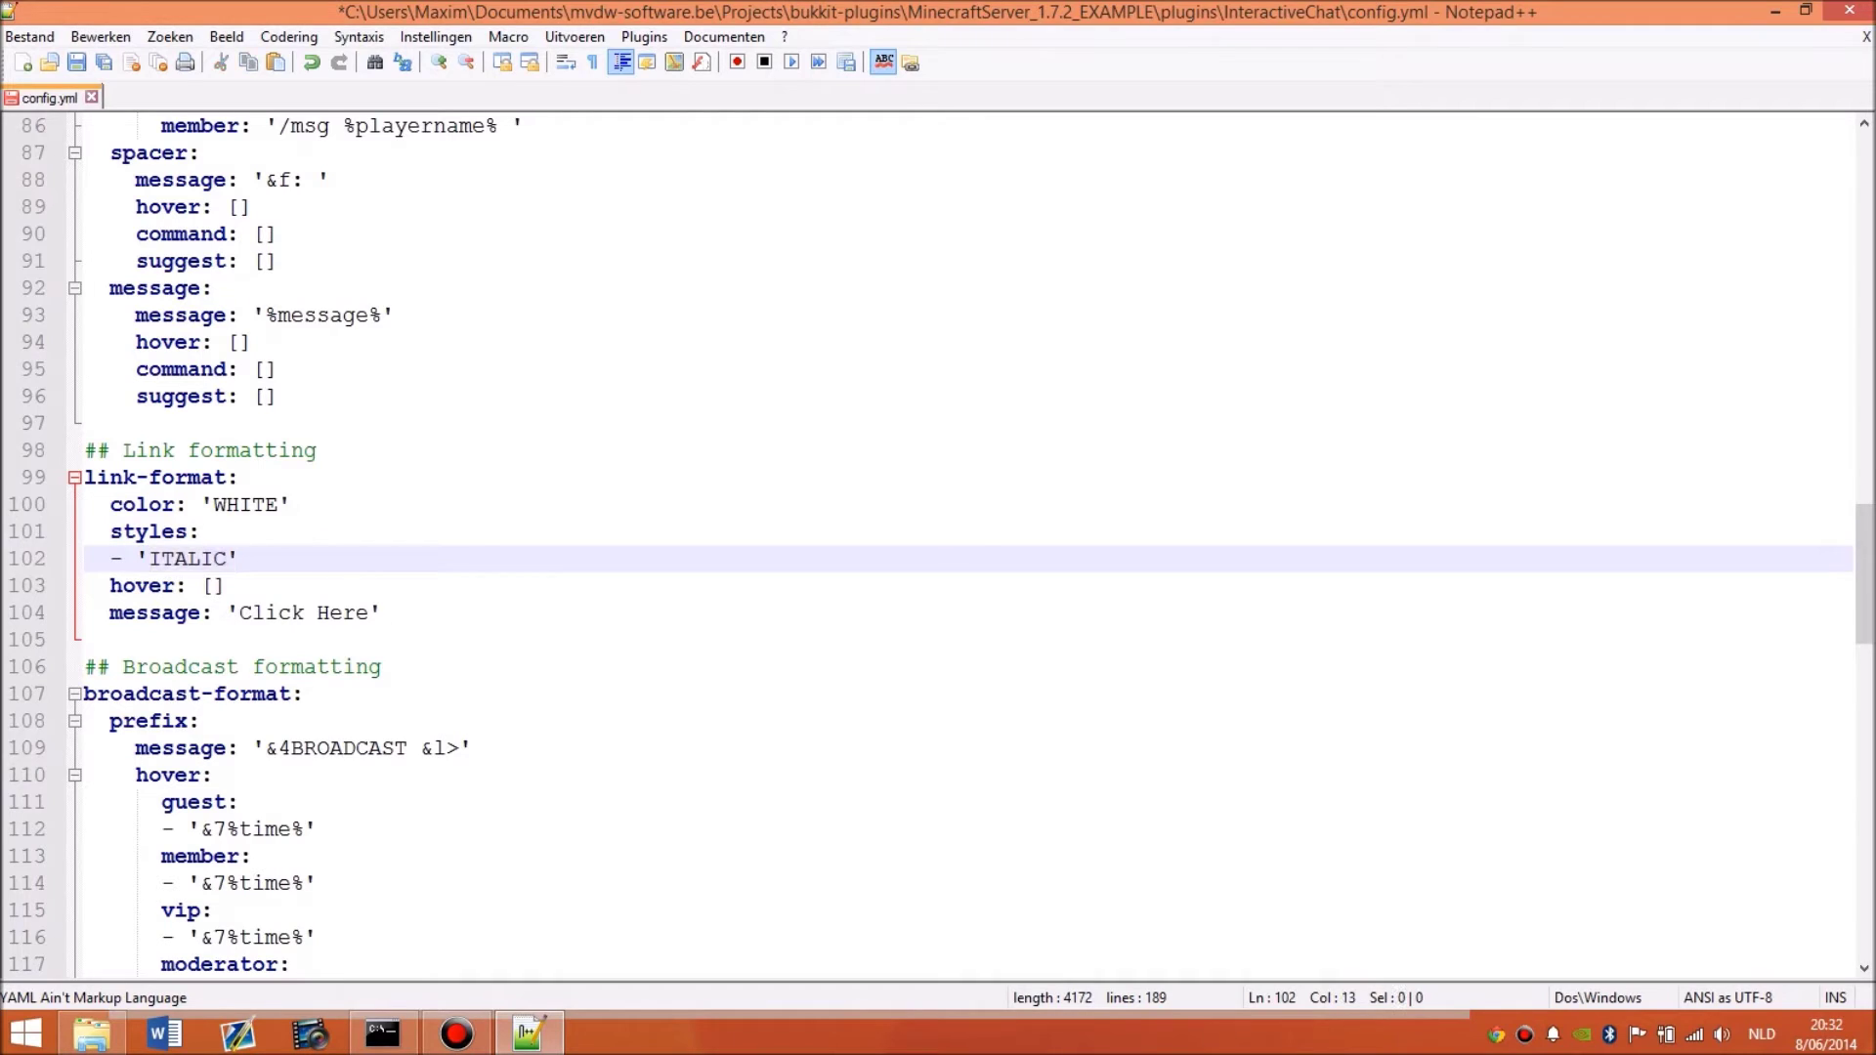
pyautogui.moveTo(226, 558)
pyautogui.mouseDown()
pyautogui.moveTo(150, 557)
pyautogui.moveTo(224, 586)
pyautogui.moveTo(111, 586)
pyautogui.moveTo(202, 585)
pyautogui.mouseUp()
pyautogui.scroll(20, 203, 585)
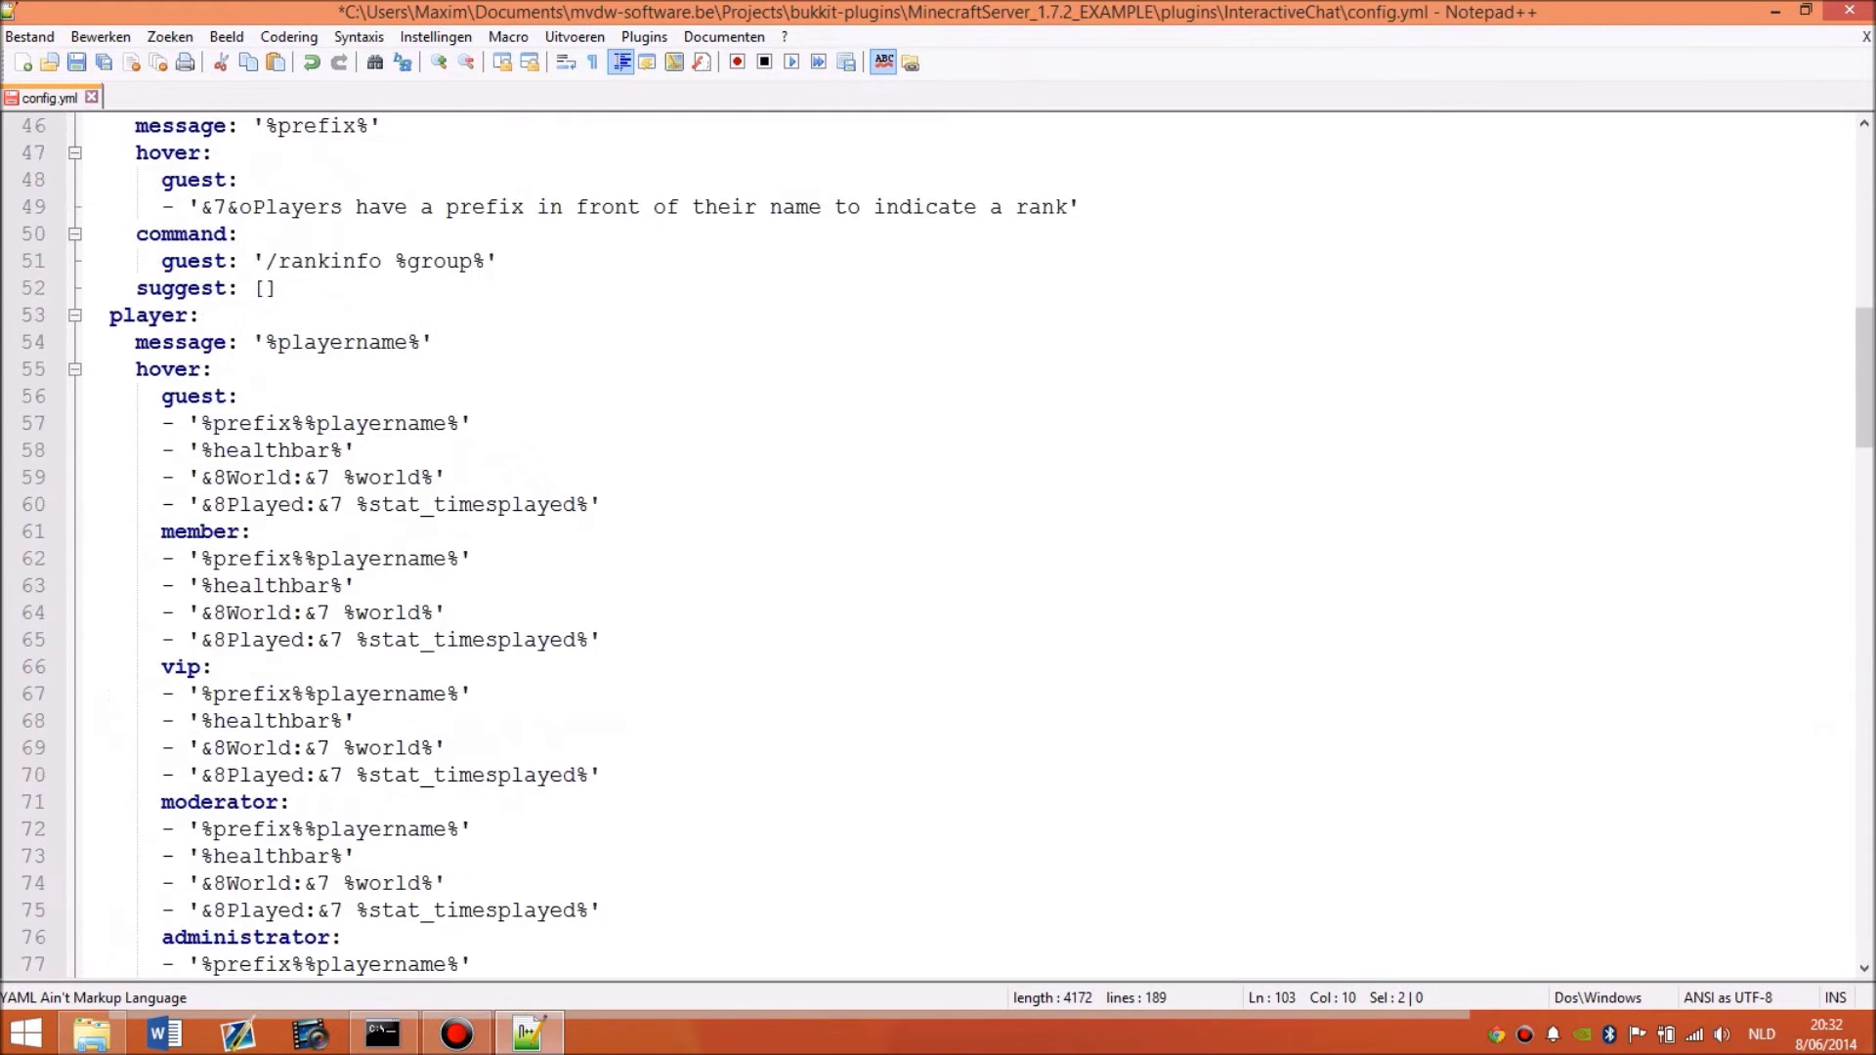
pyautogui.scroll(-18, 202, 586)
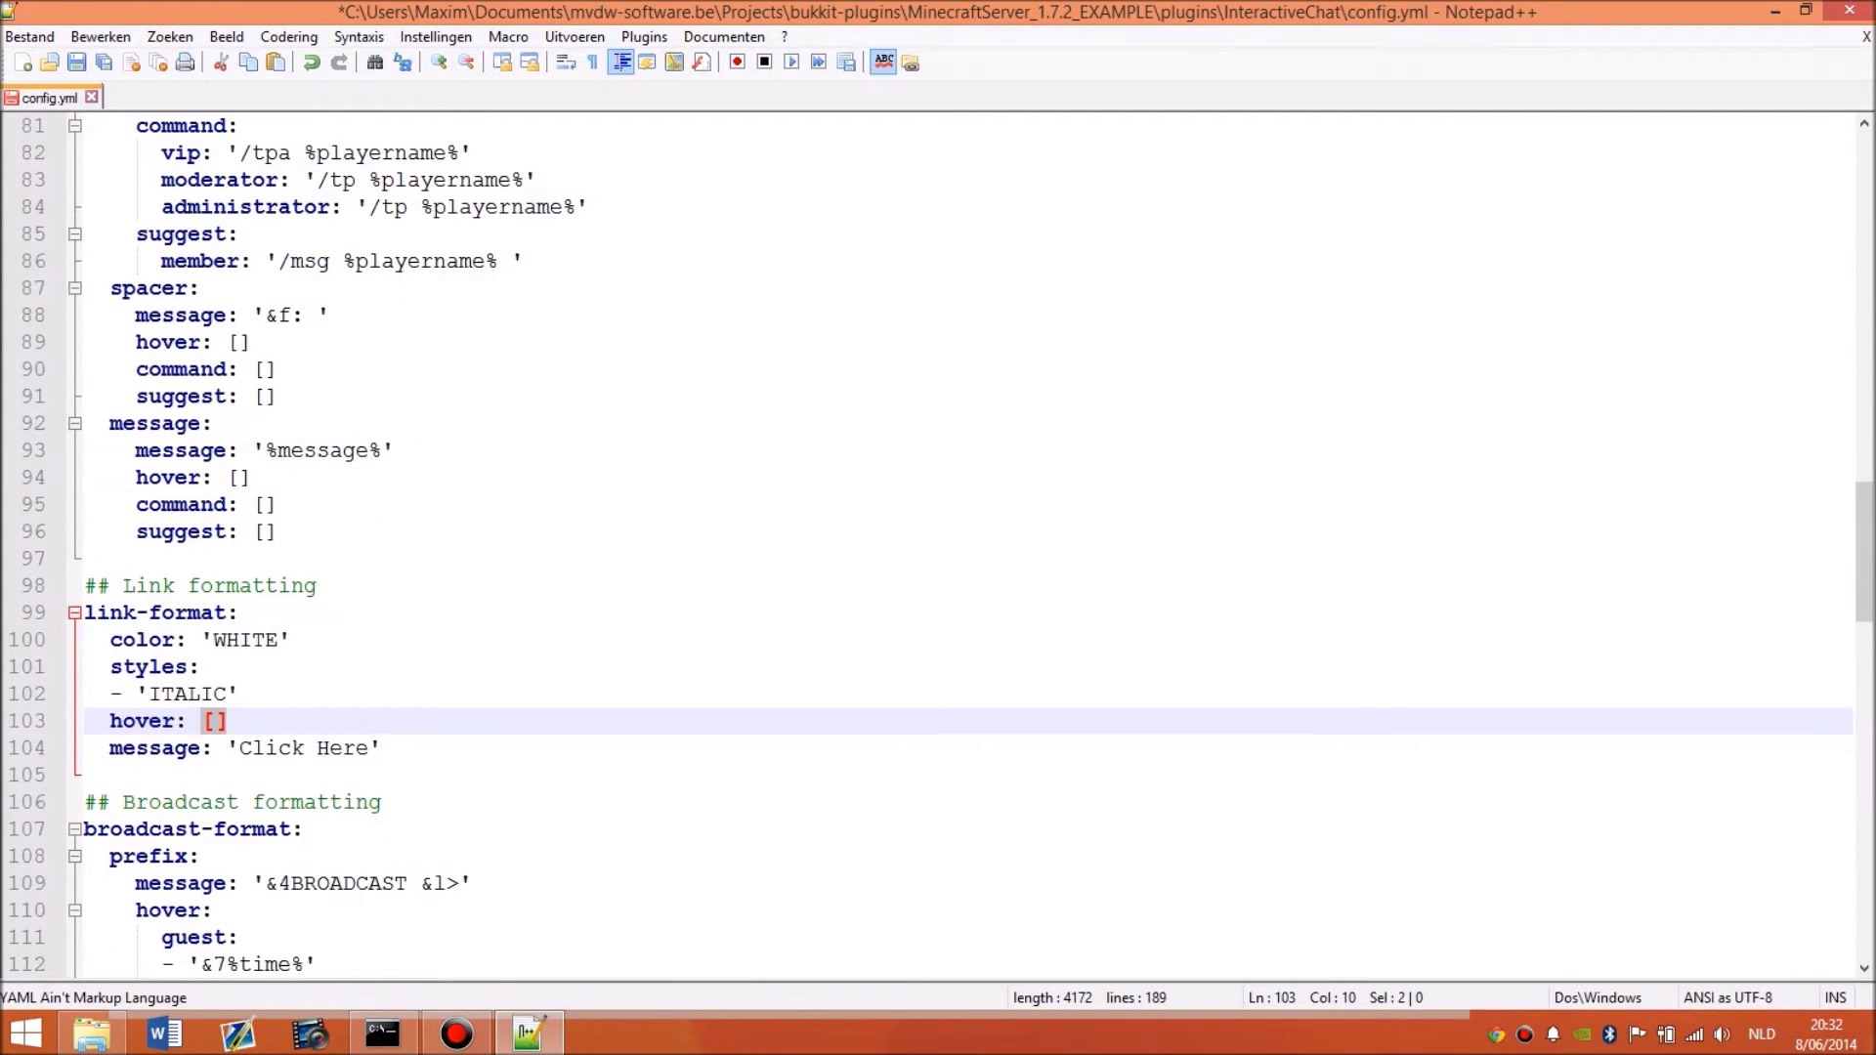
pyautogui.scroll(17, 938, 548)
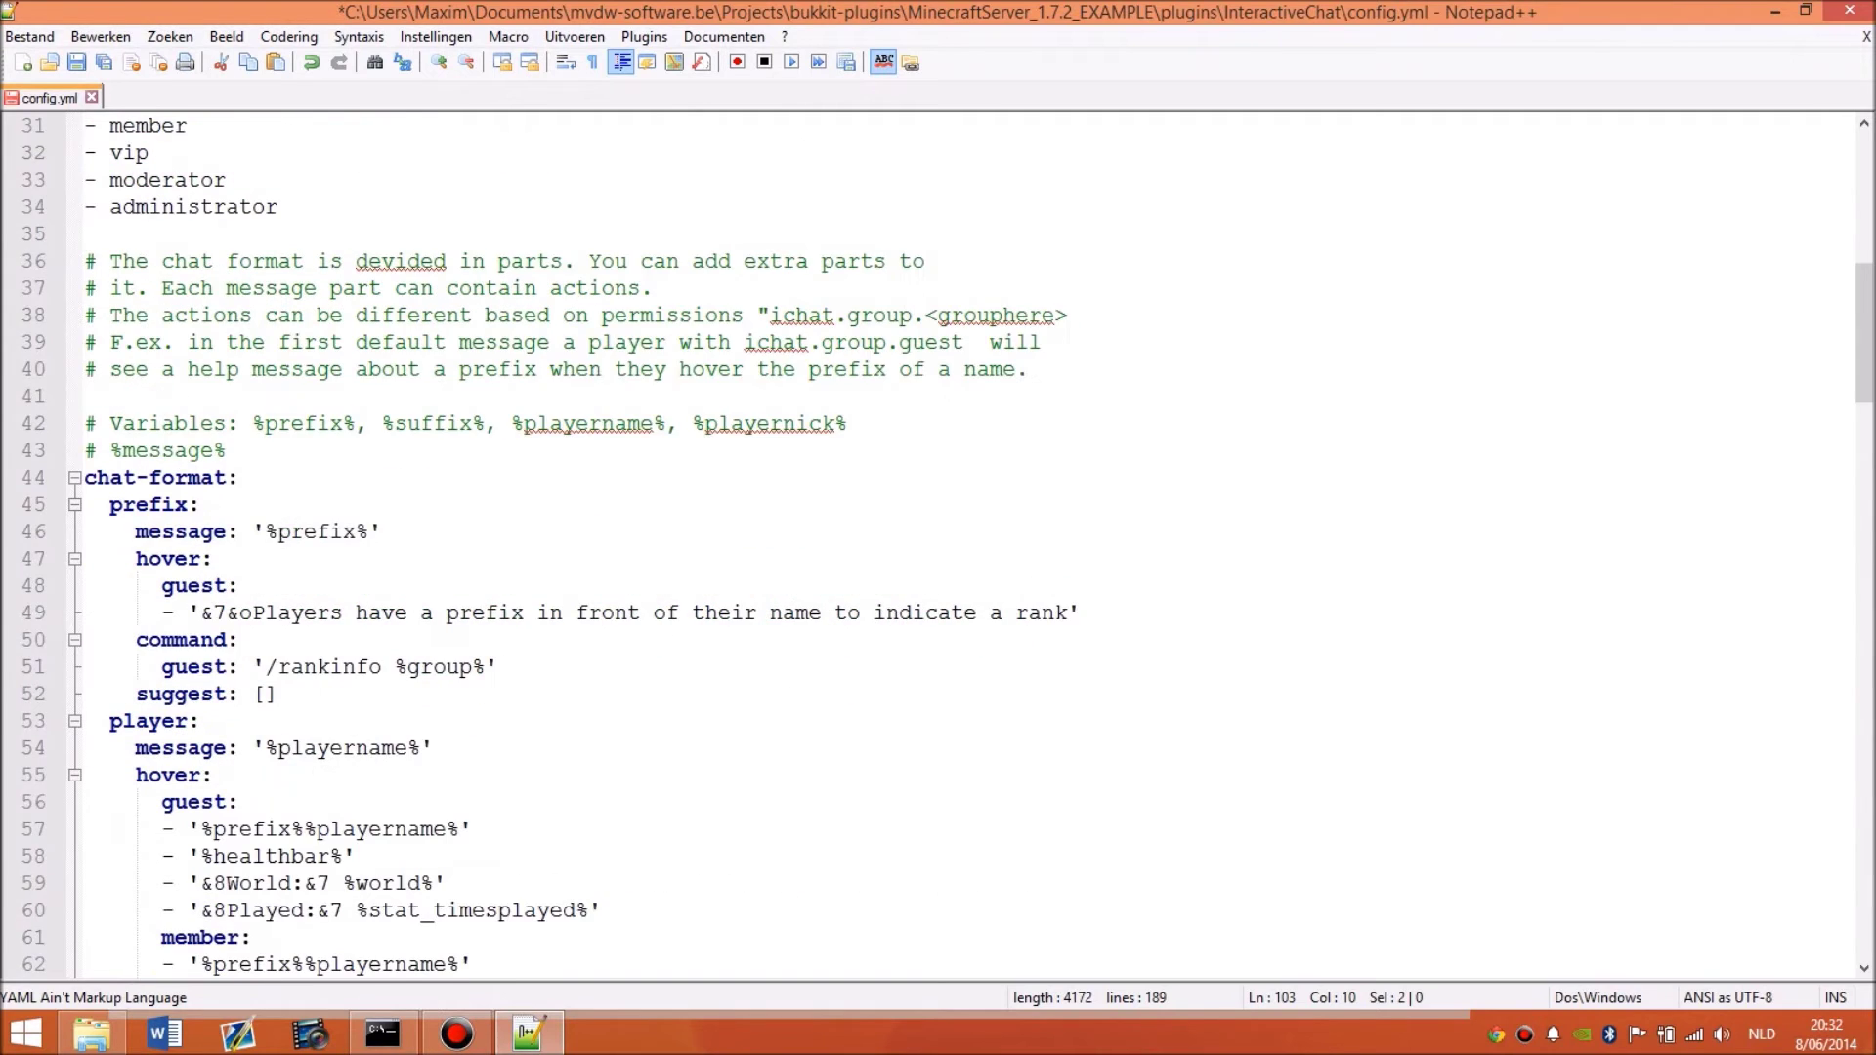
pyautogui.scroll(-20, 938, 548)
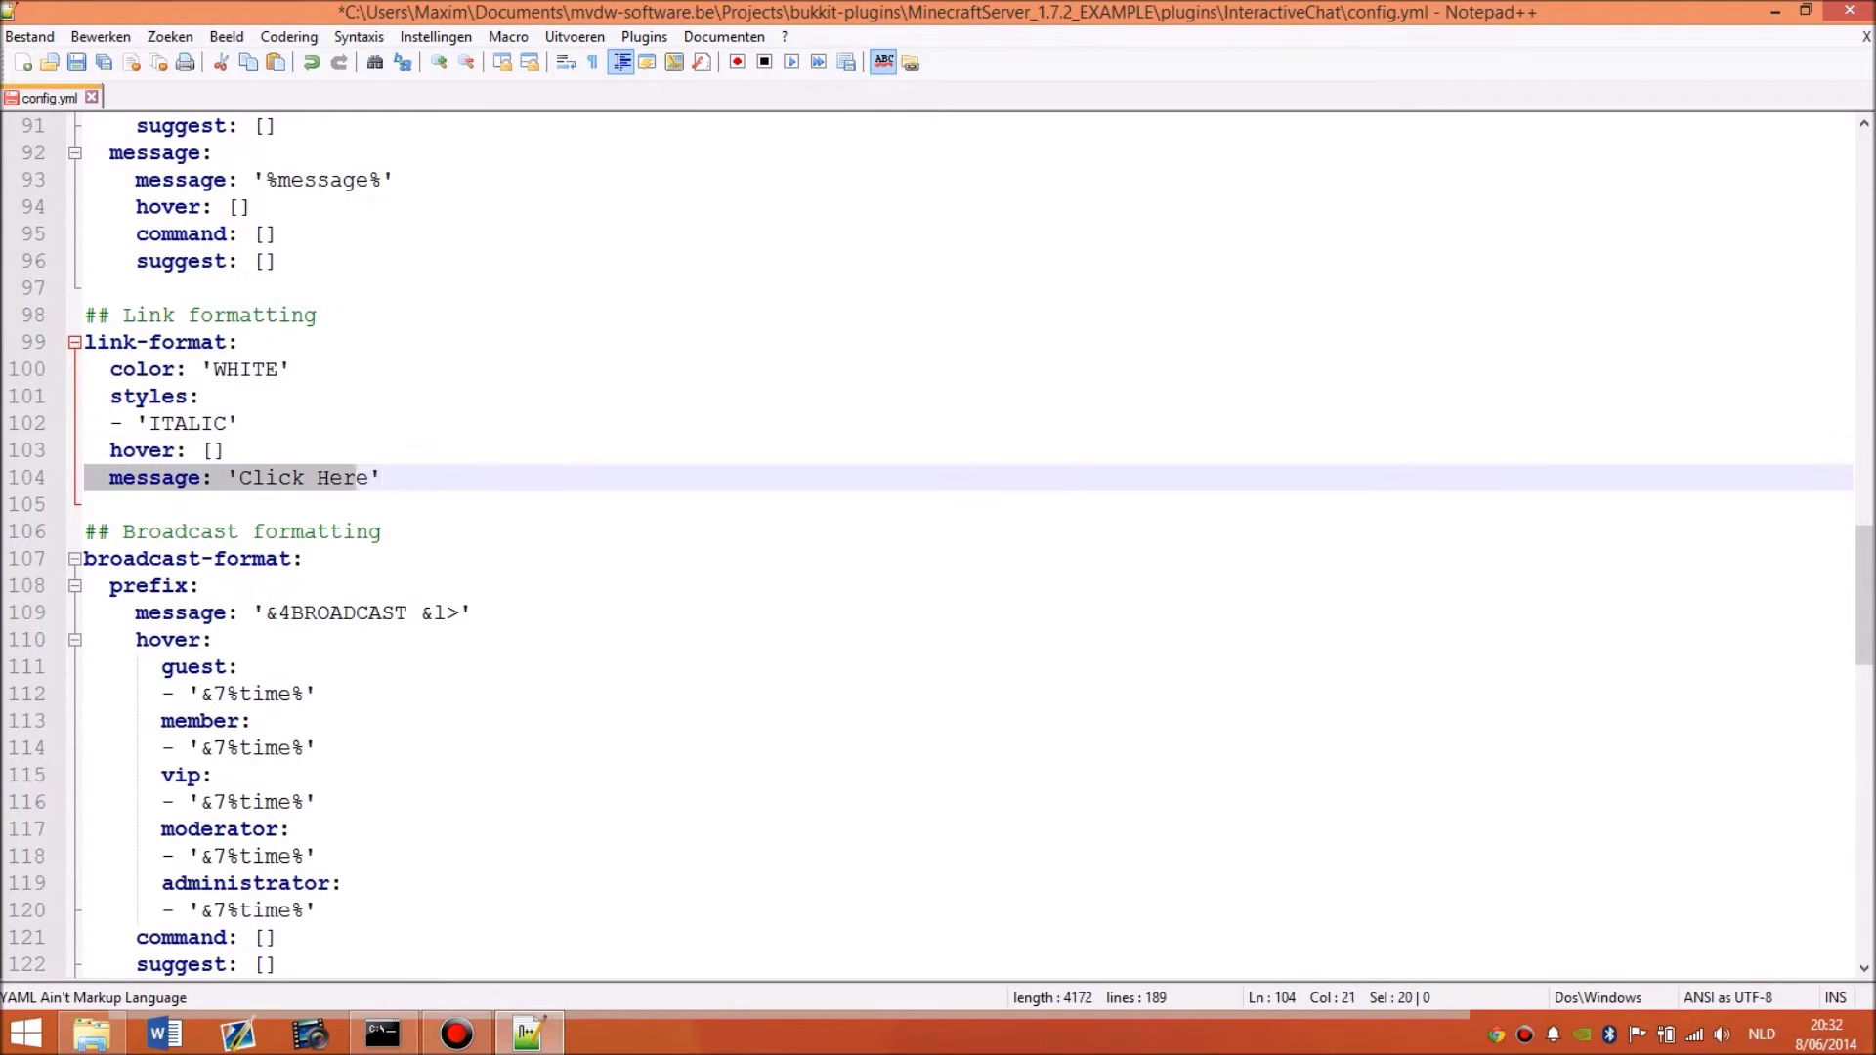
pyautogui.click(369, 477)
pyautogui.moveTo(370, 477); pyautogui.dragTo(239, 477)
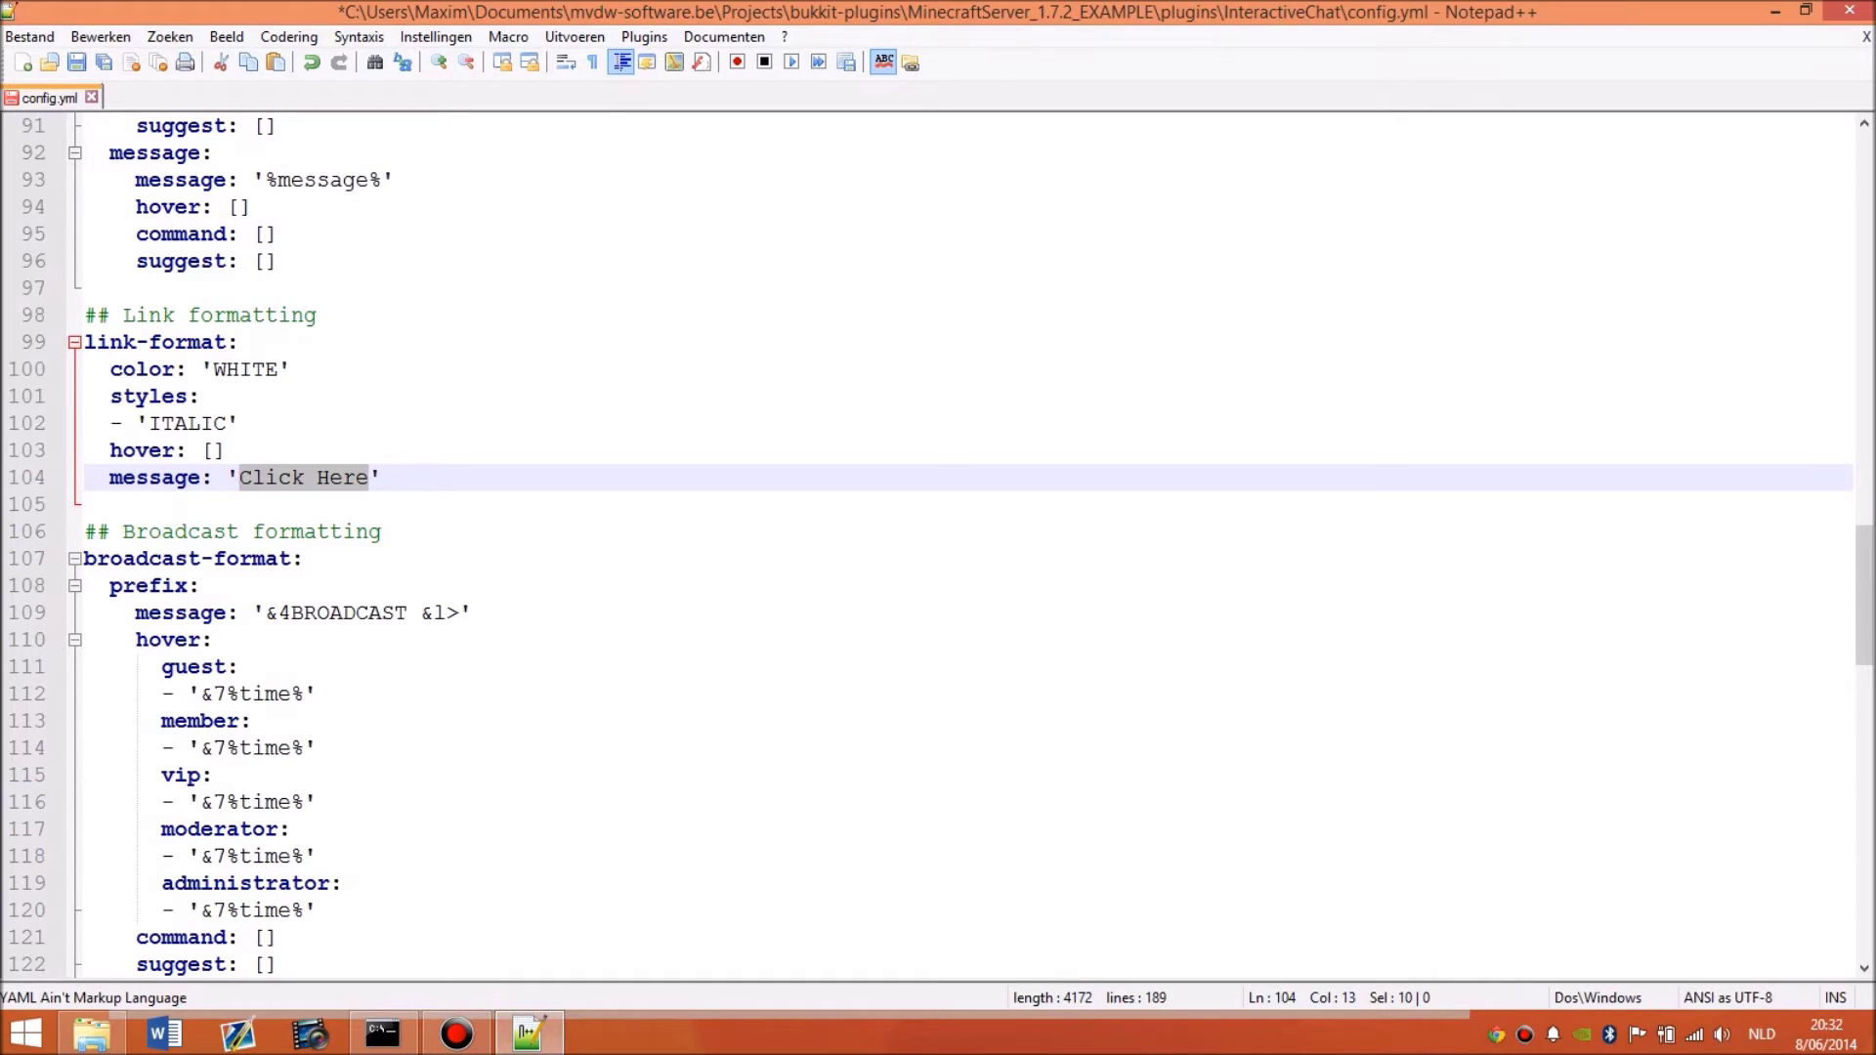
pyautogui.click(226, 450)
pyautogui.moveTo(227, 476); pyautogui.dragTo(342, 477)
pyautogui.press('Left')
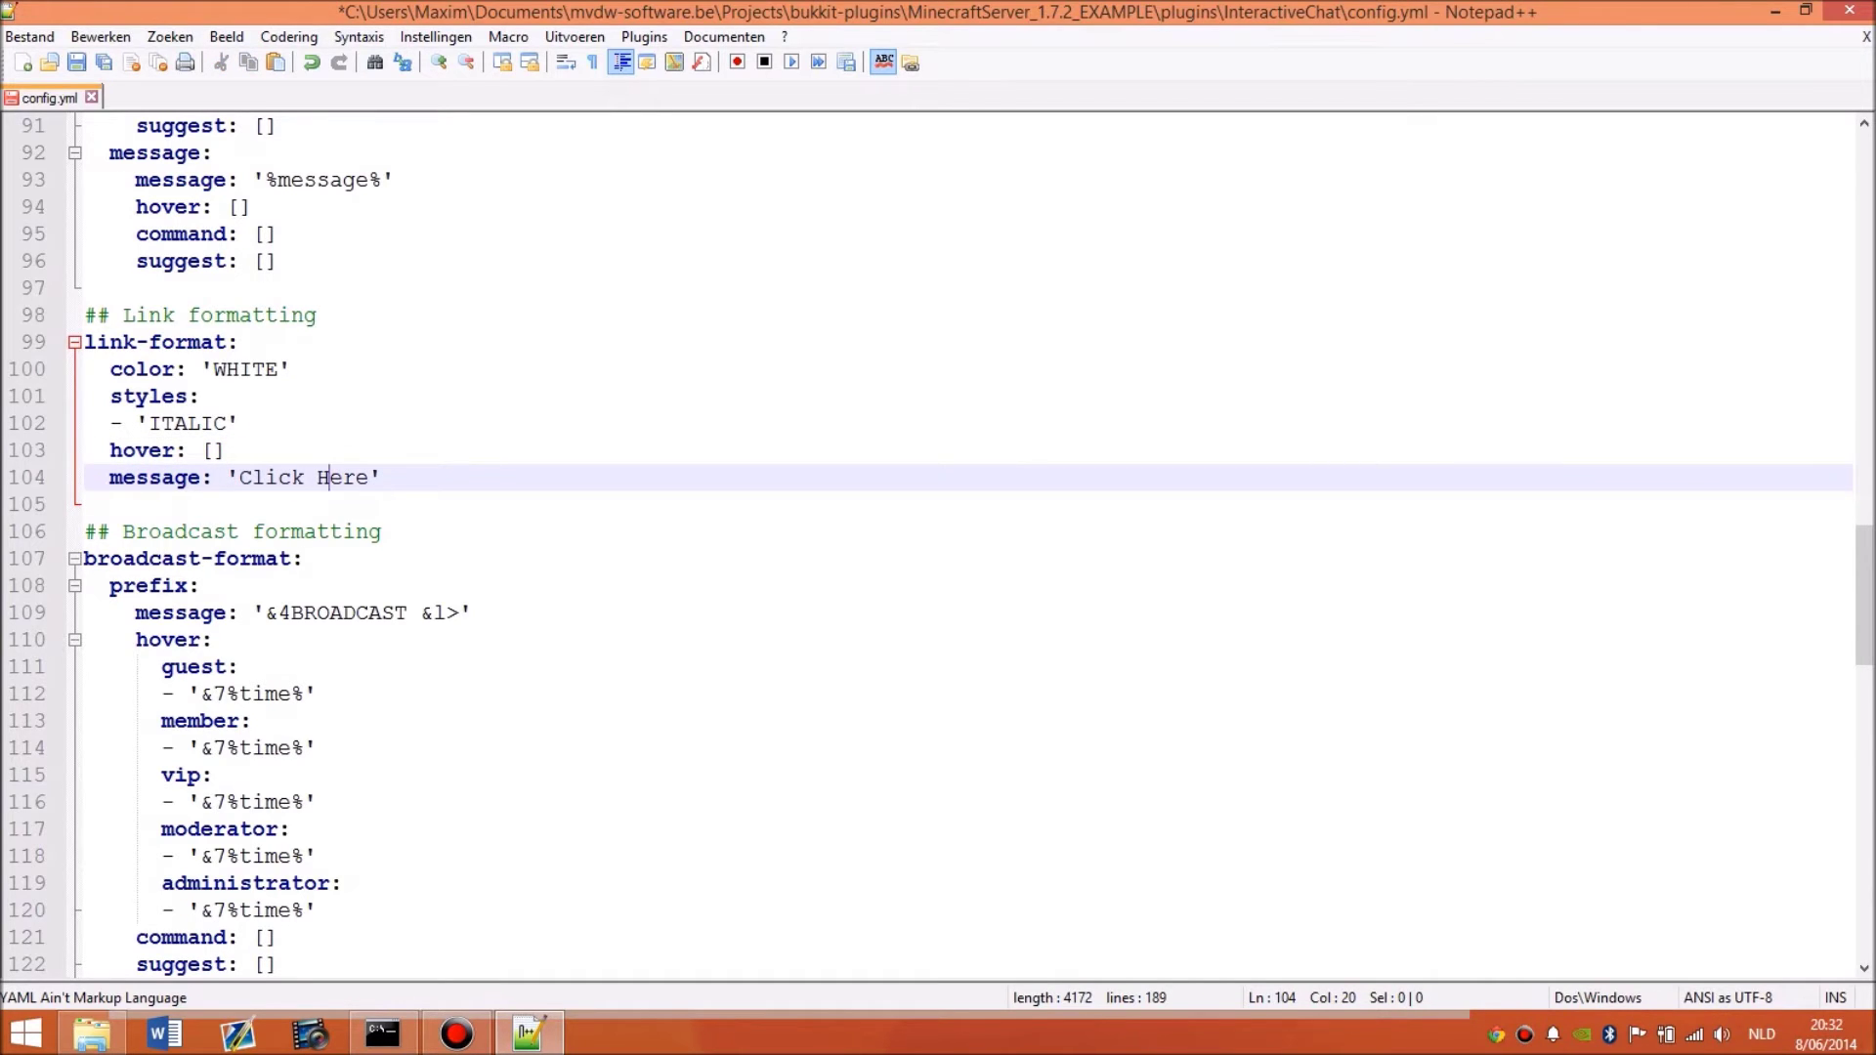
pyautogui.moveTo(239, 477); pyautogui.dragTo(354, 477)
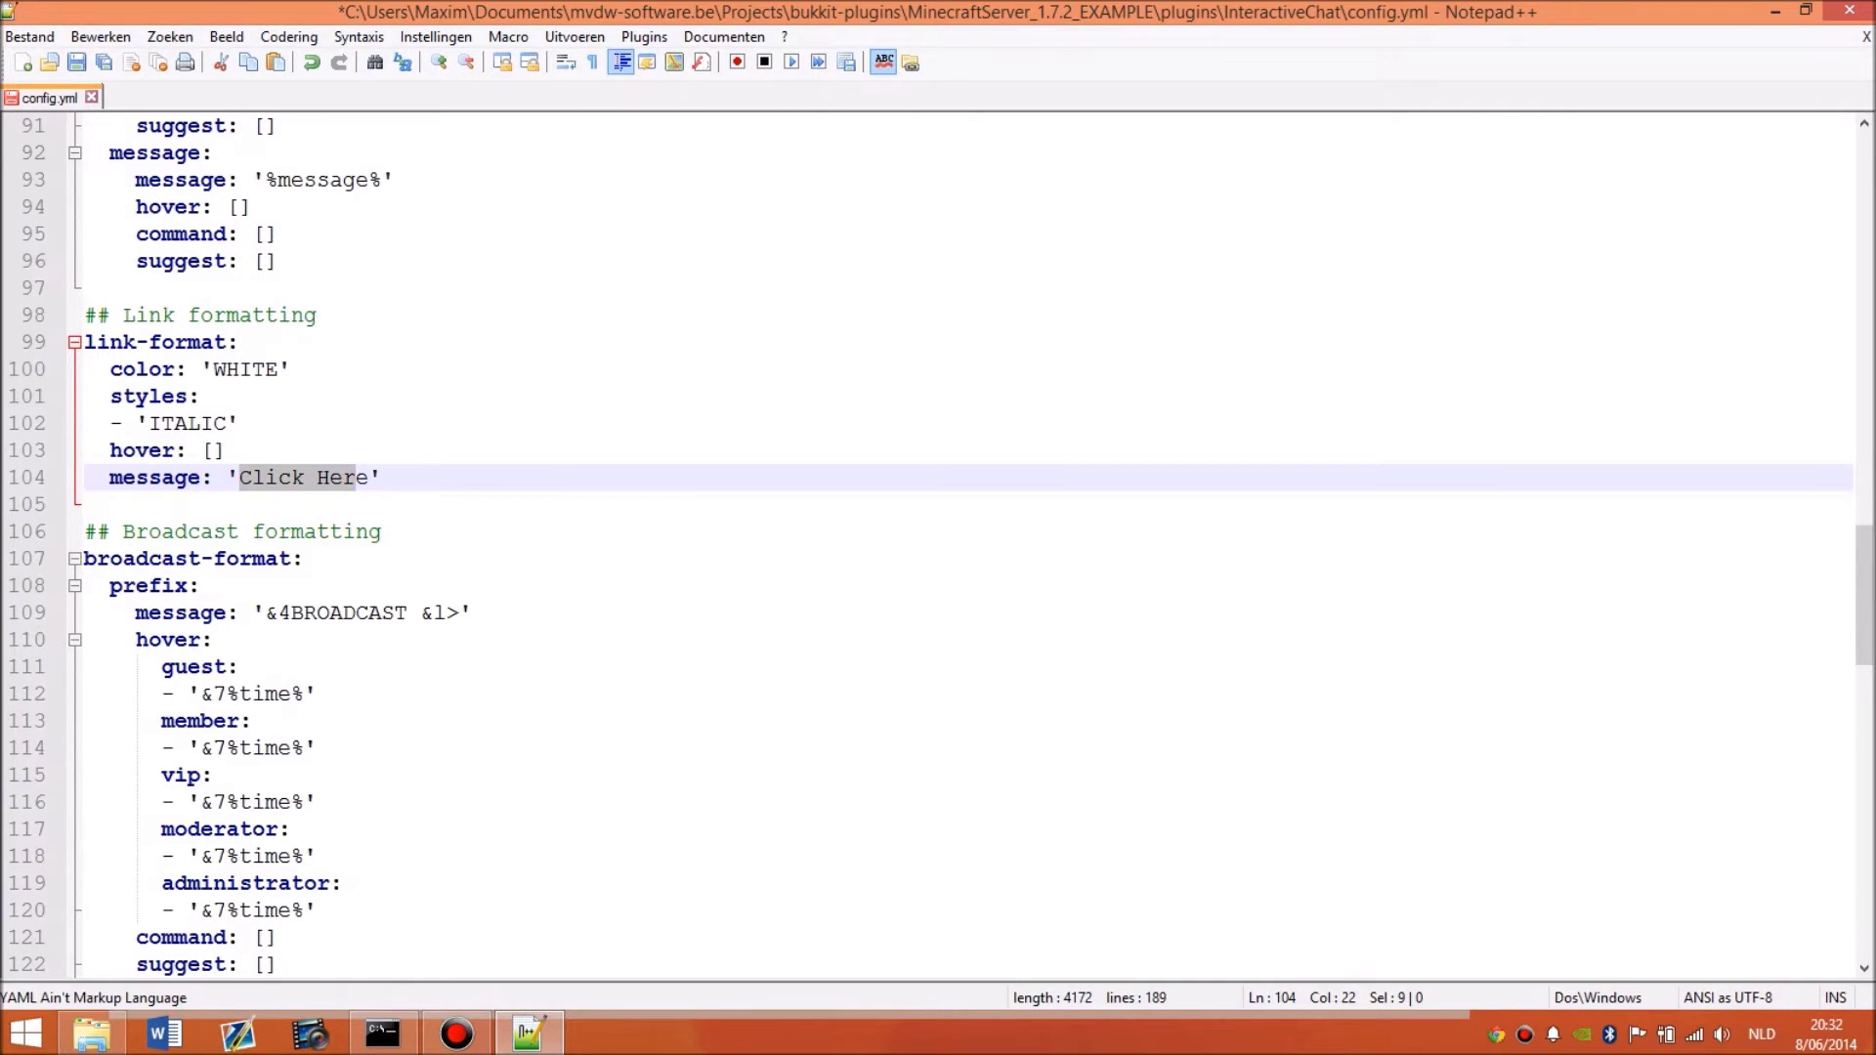
pyautogui.scroll(-3, 354, 477)
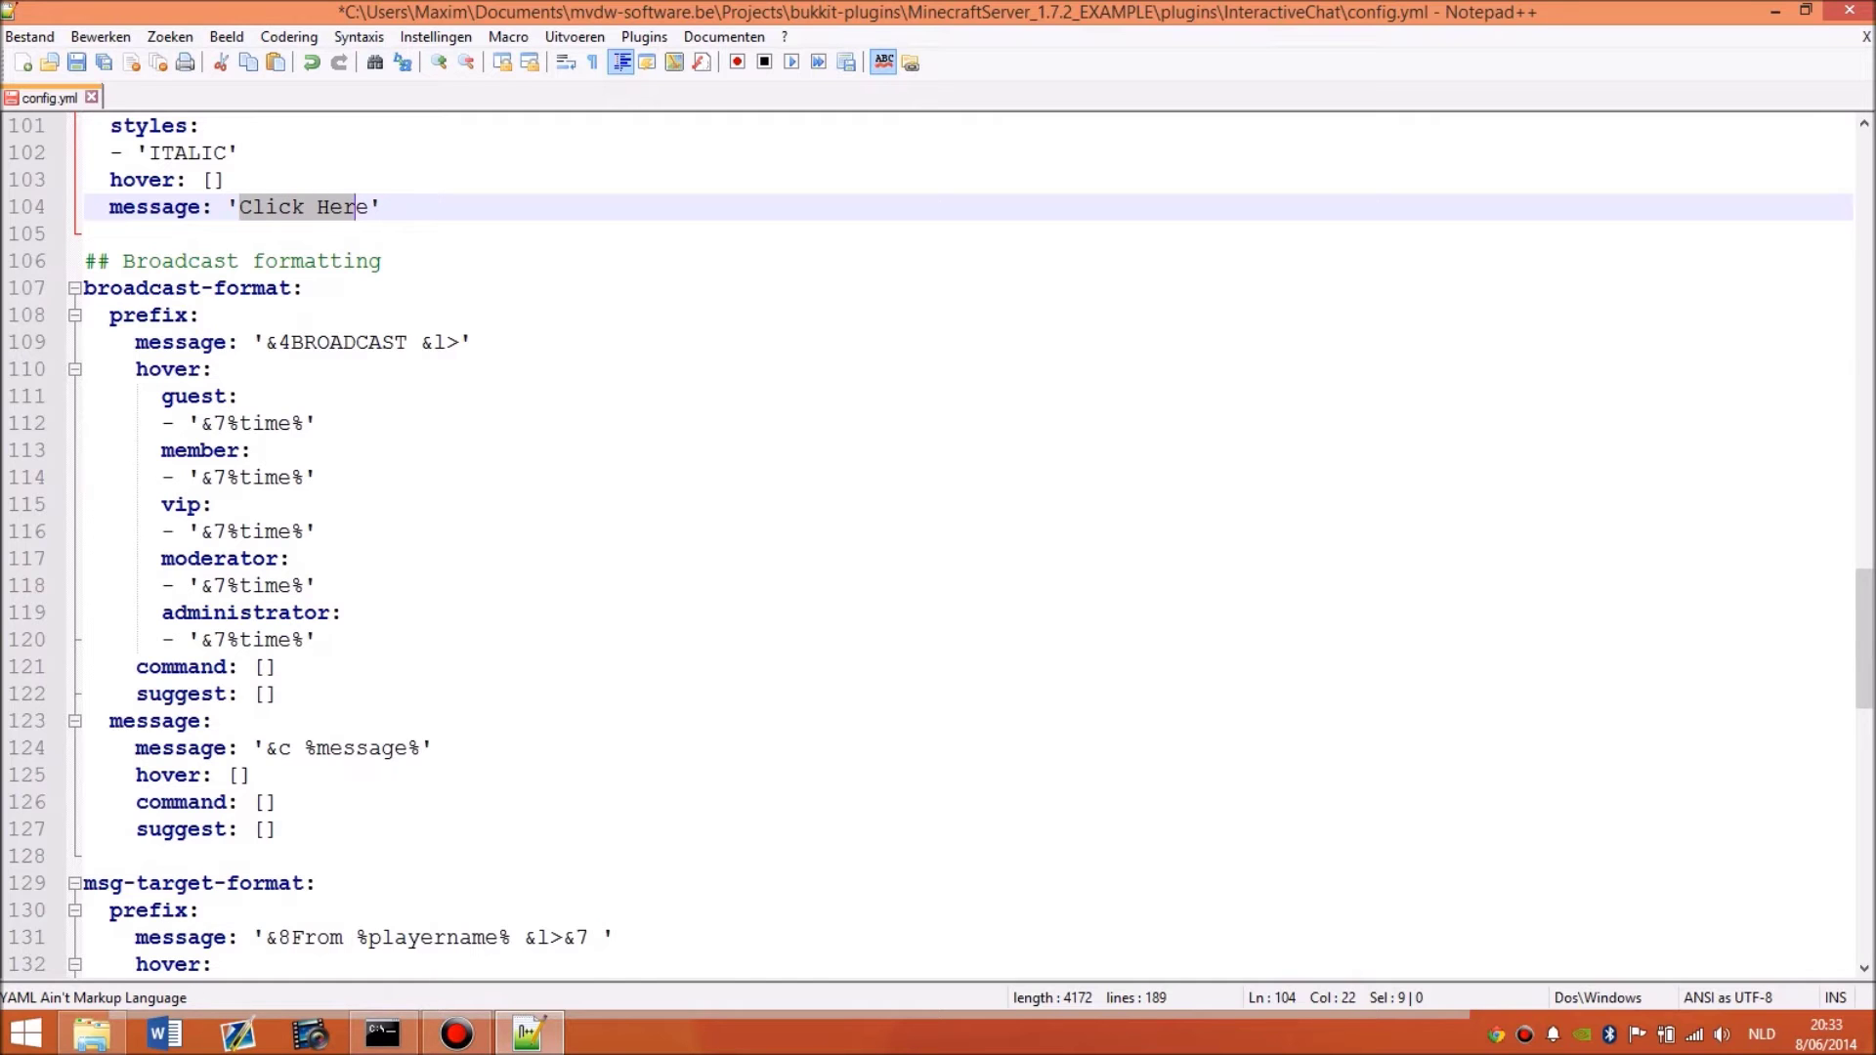
pyautogui.scroll(-8, 938, 547)
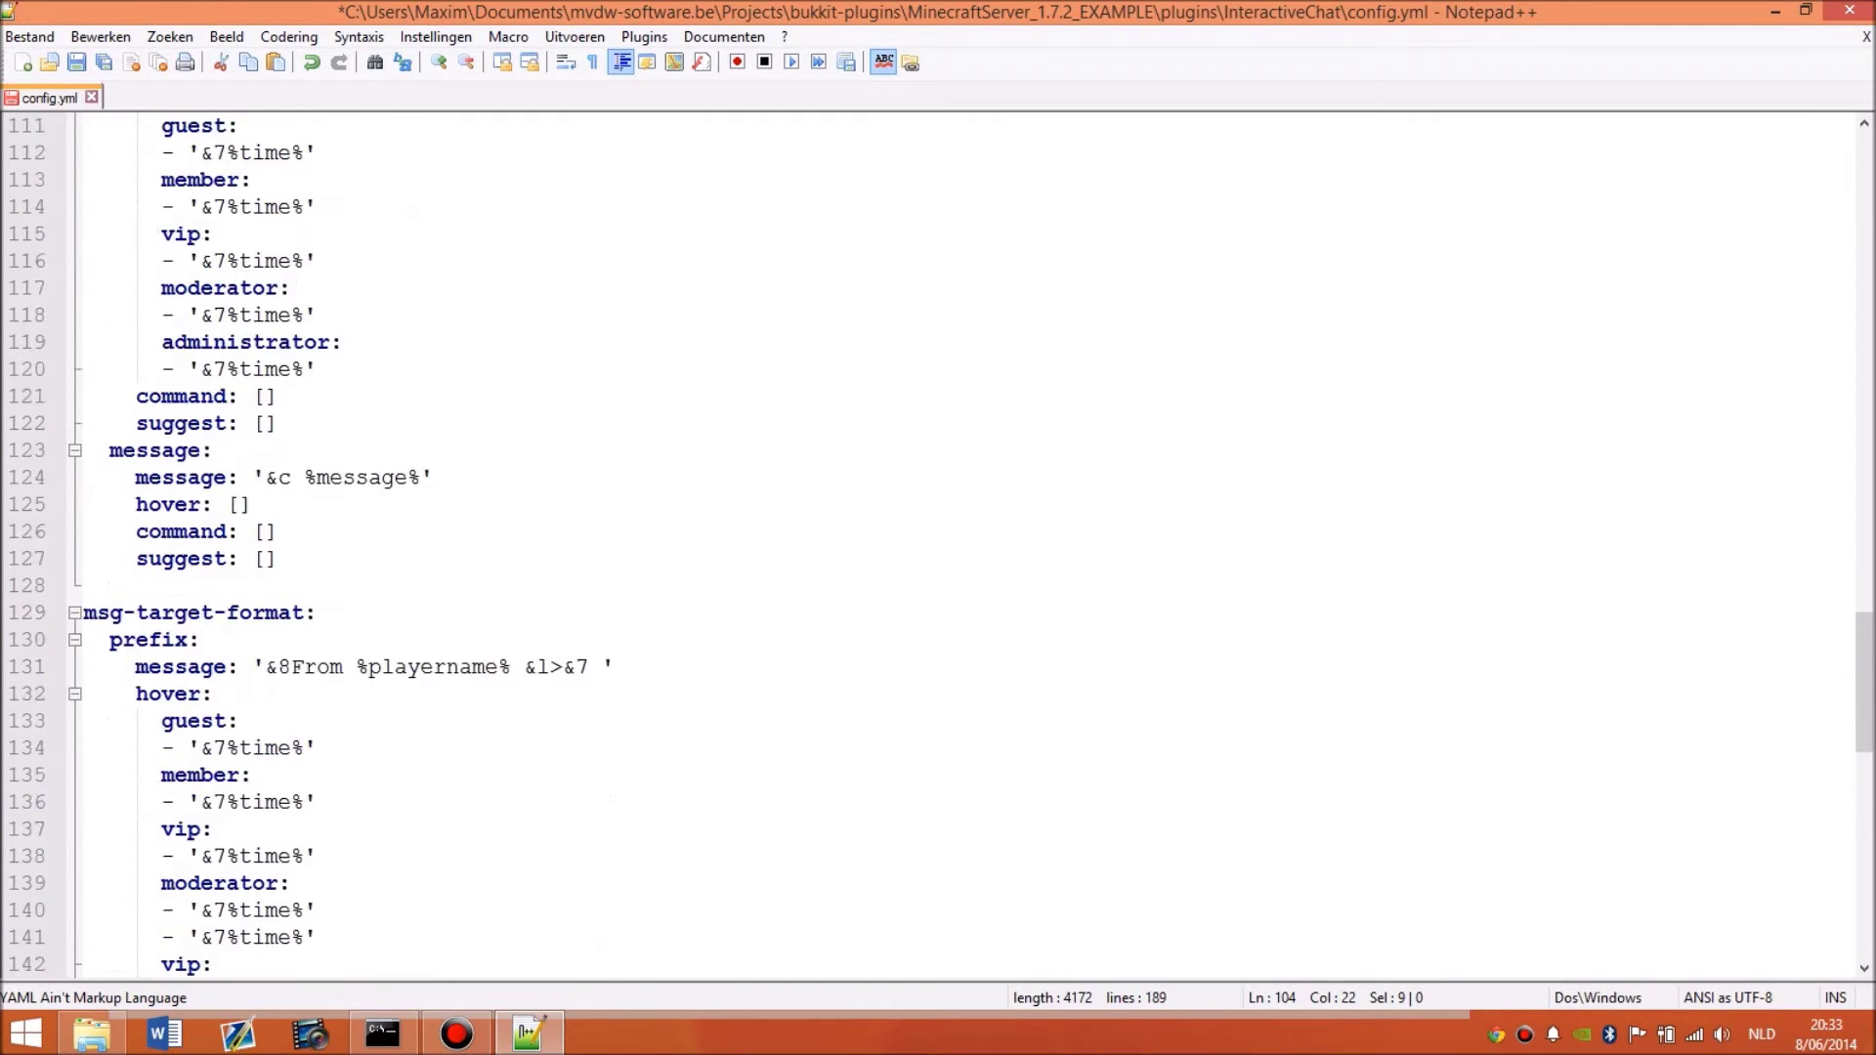
pyautogui.scroll(-5, 938, 547)
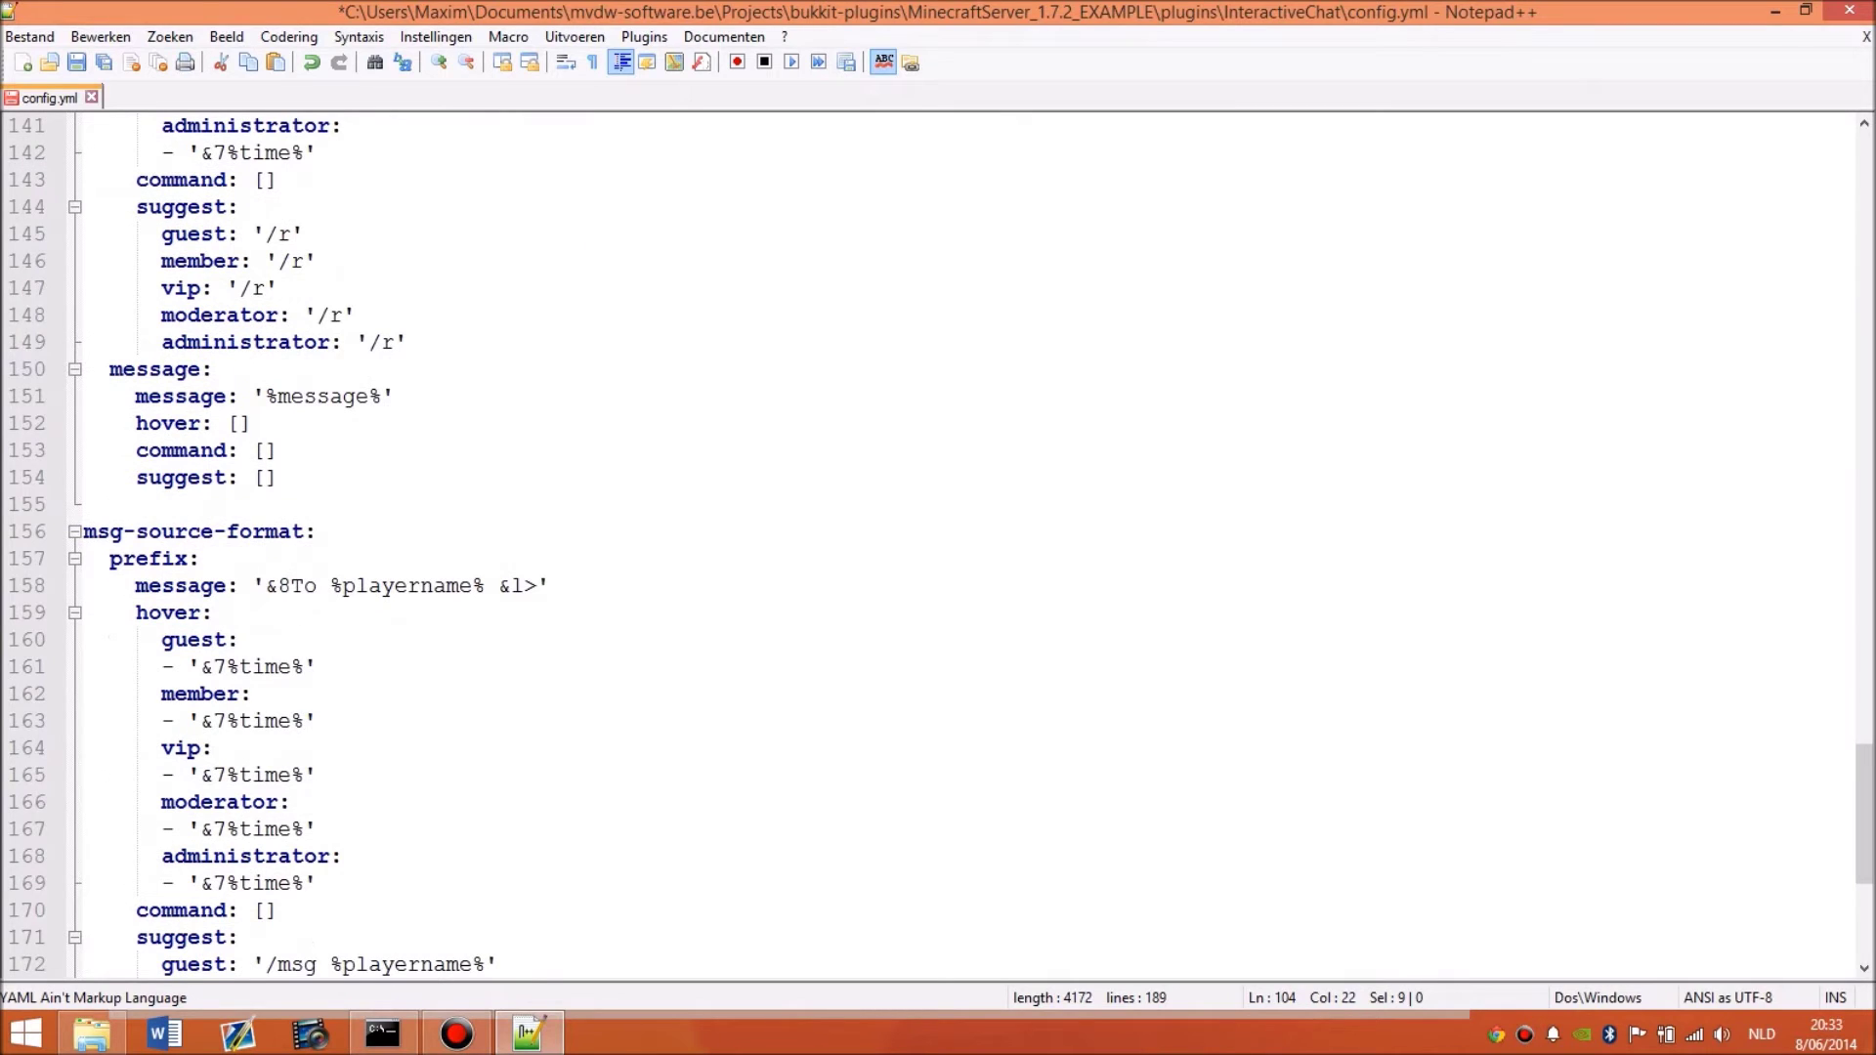
pyautogui.scroll(-5, 938, 548)
pyautogui.click(279, 803)
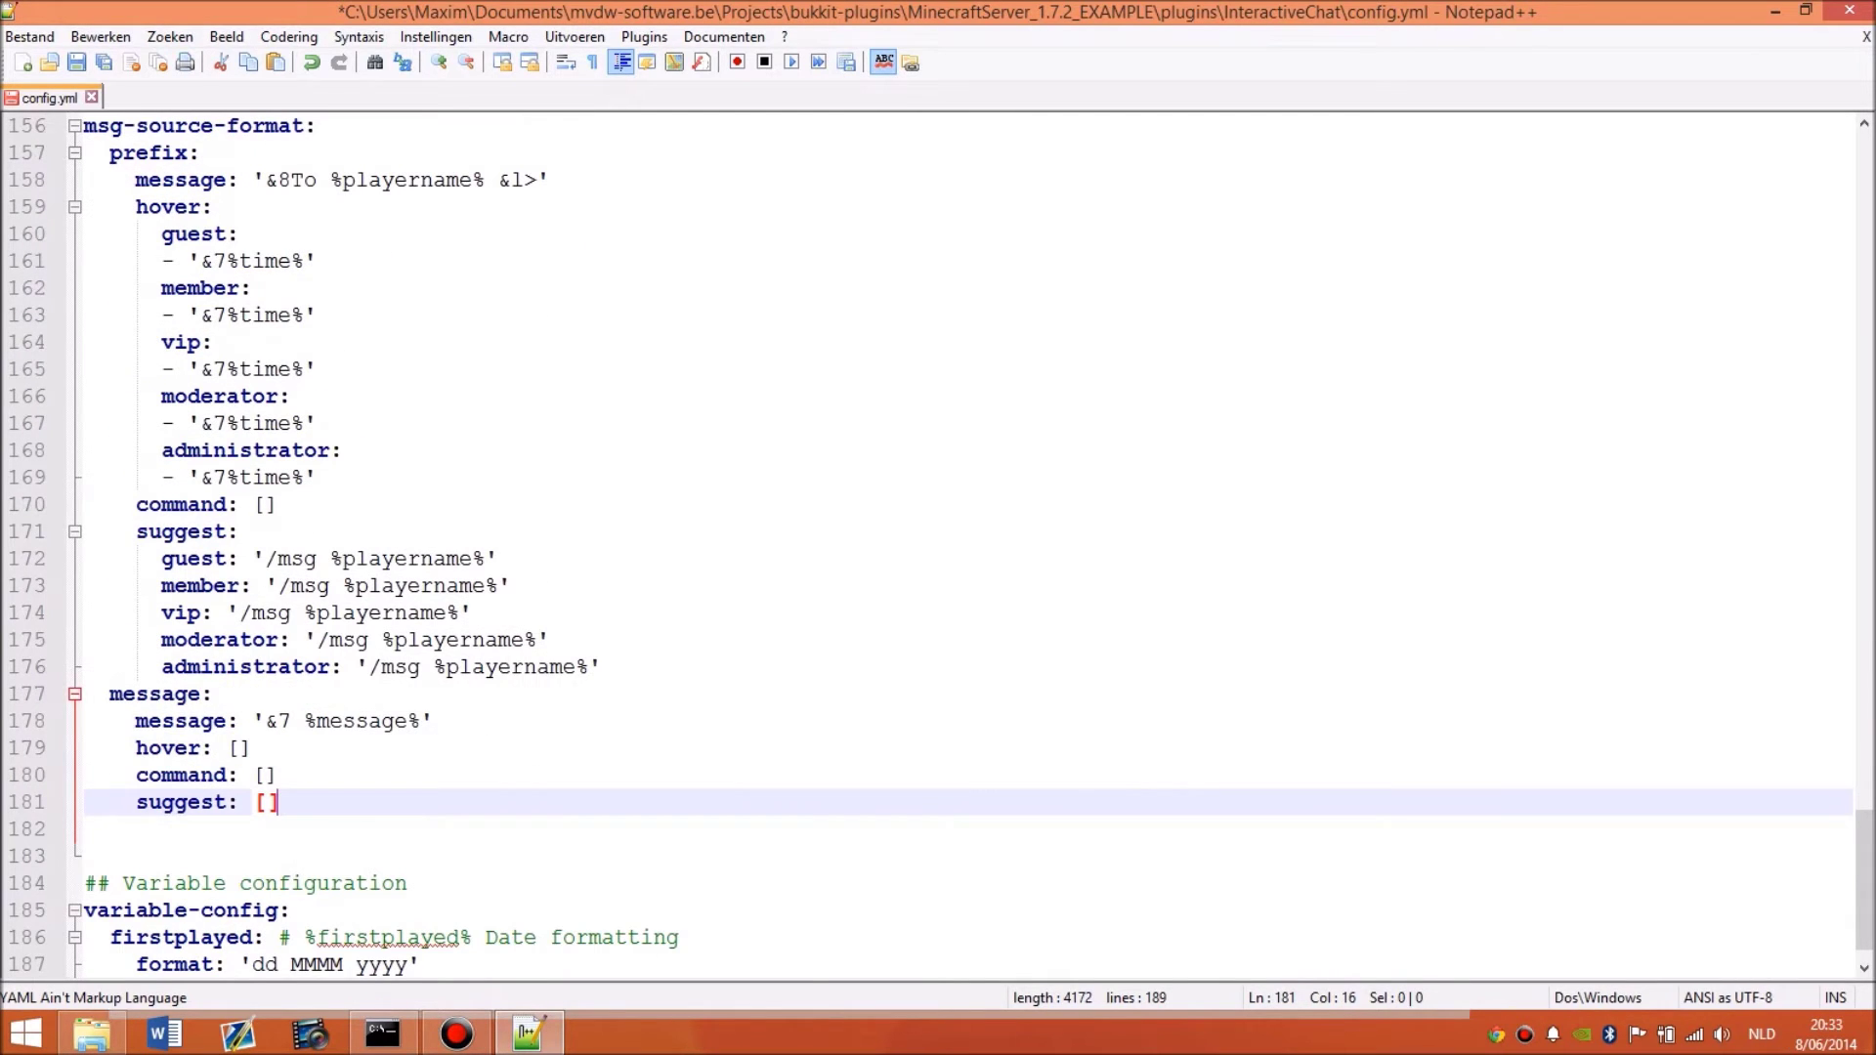
pyautogui.moveTo(279, 802); pyautogui.dragTo(84, 505)
pyautogui.scroll(3, 85, 721)
pyautogui.scroll(2, 85, 477)
pyautogui.scroll(7, 938, 547)
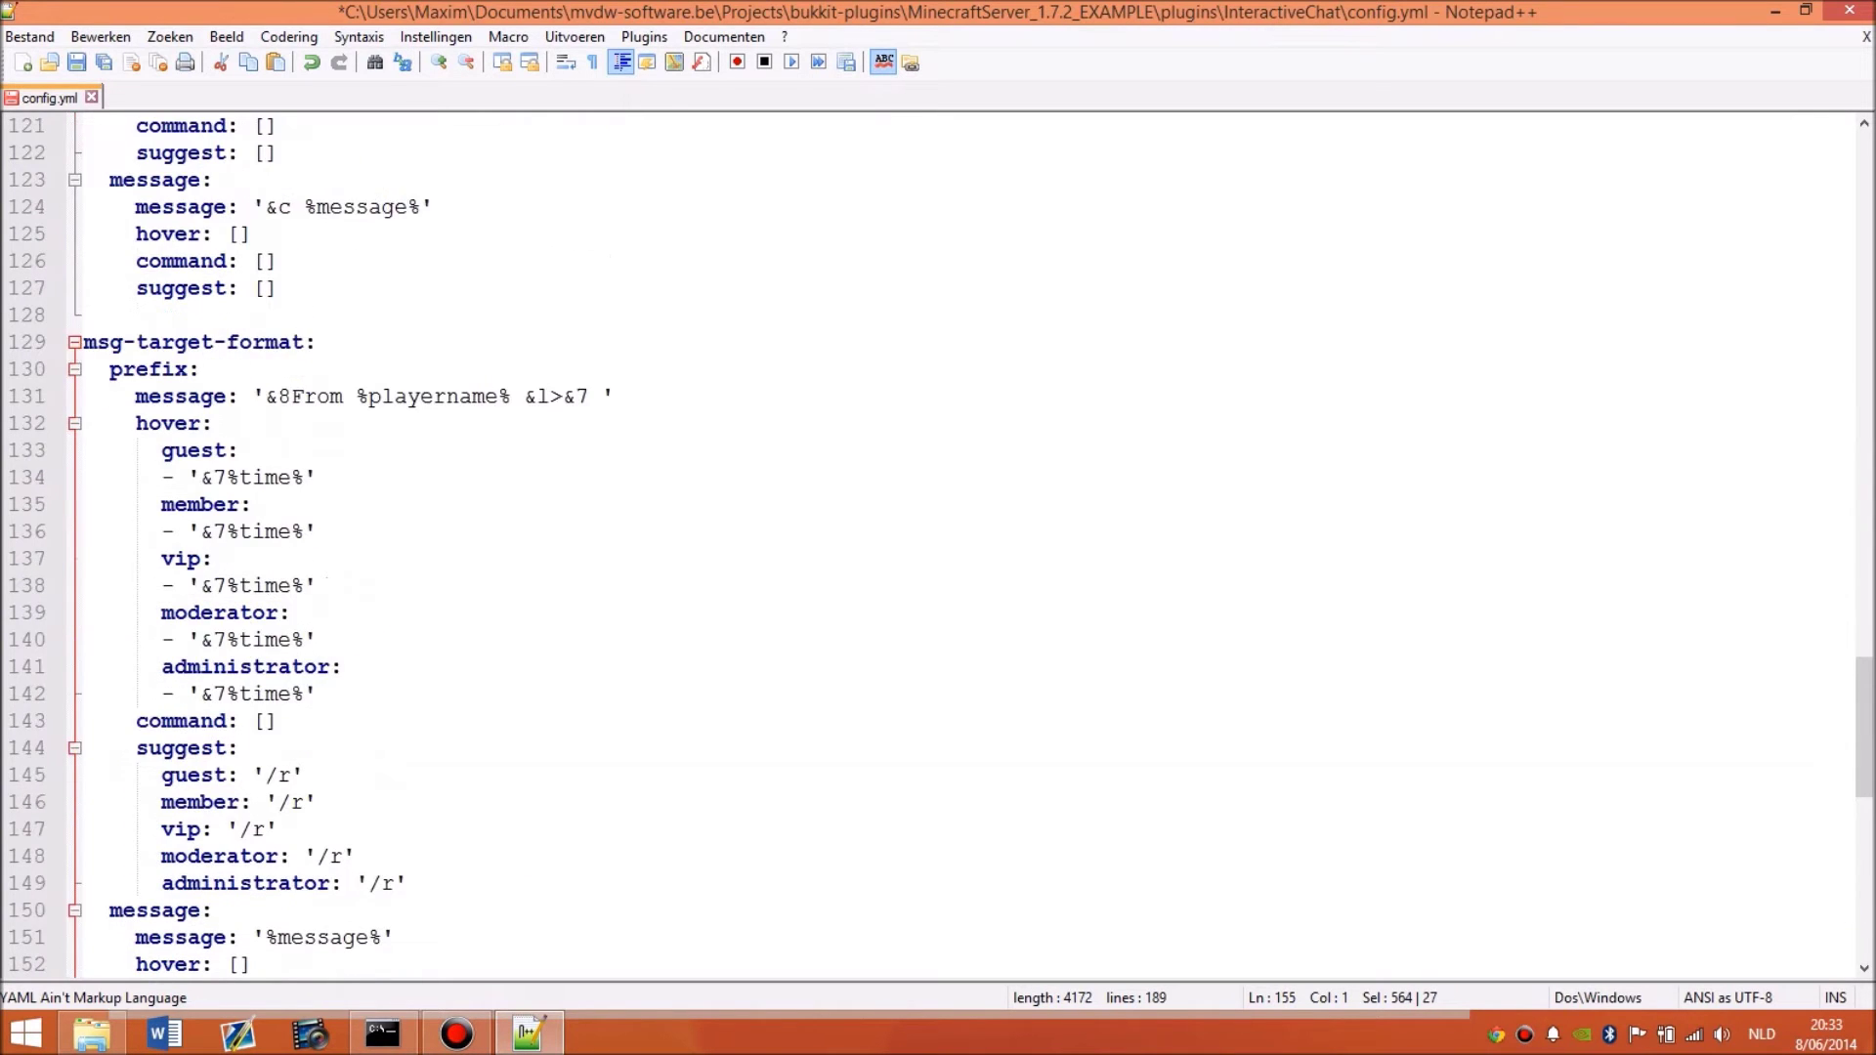
pyautogui.scroll(5, 938, 547)
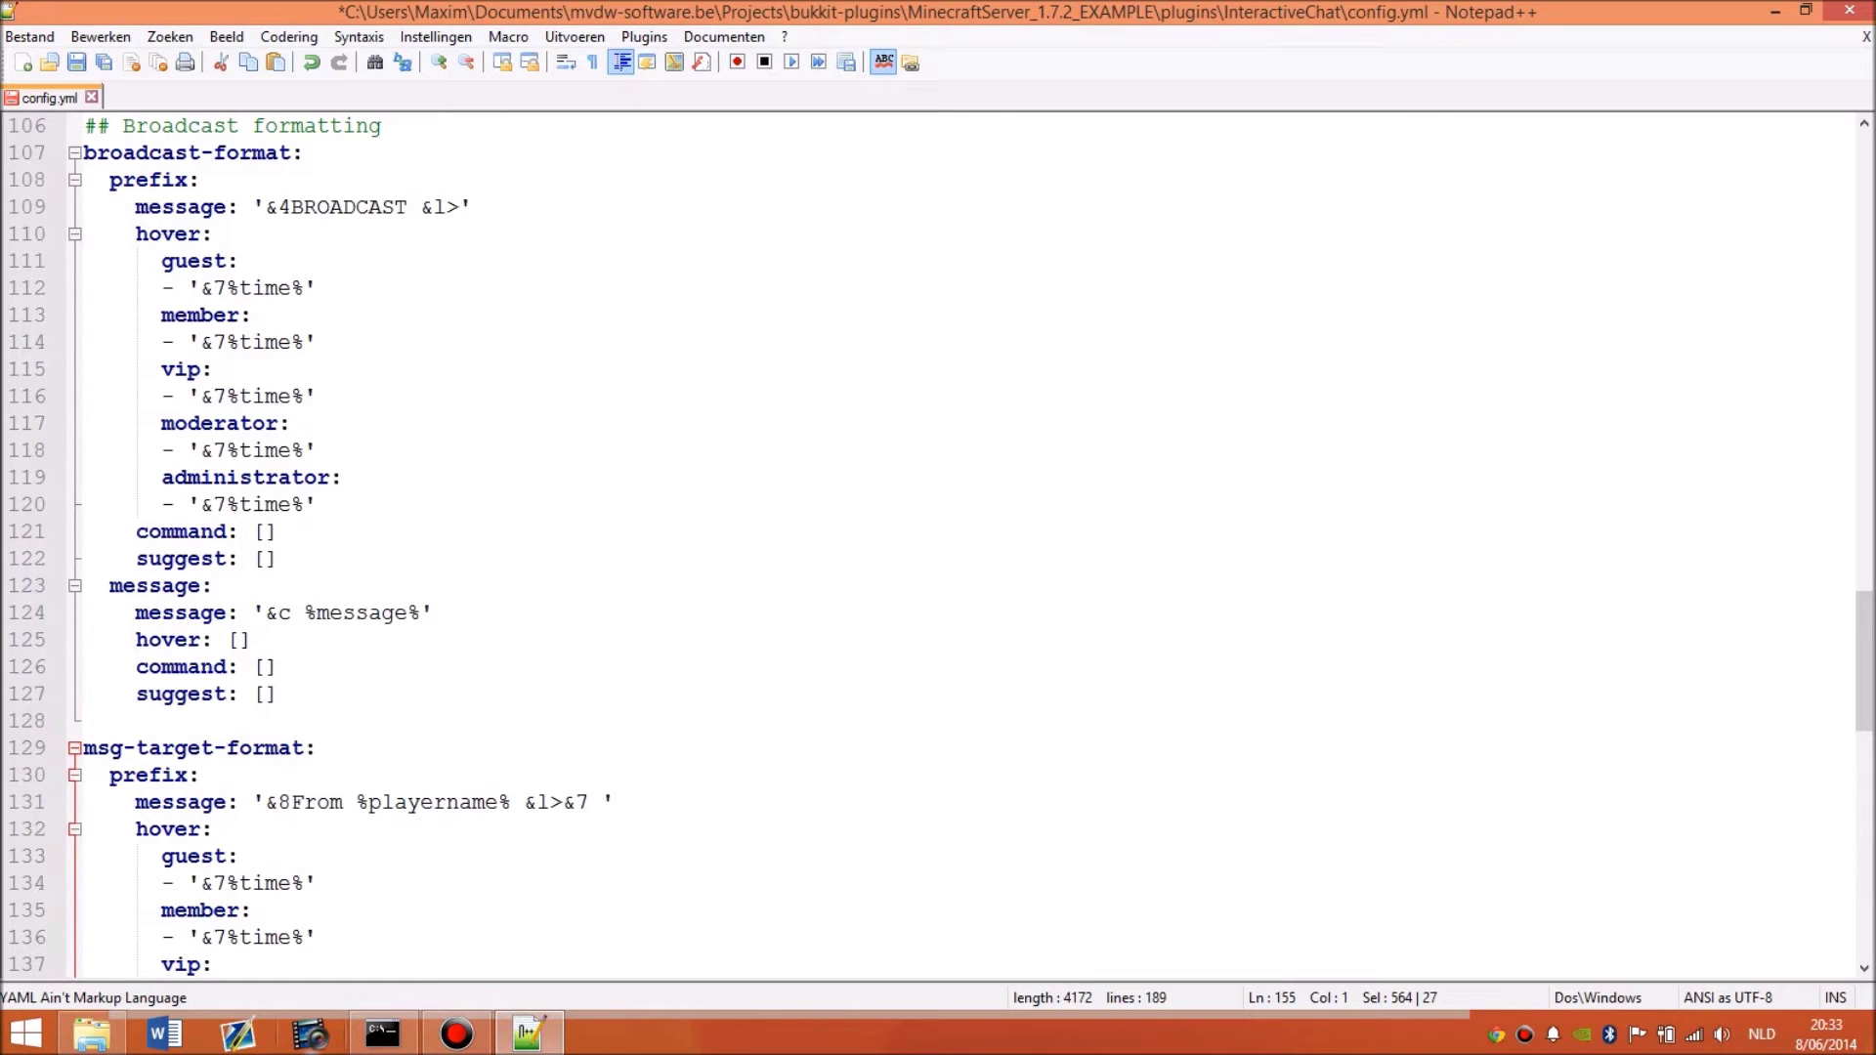
pyautogui.scroll(-8, 938, 547)
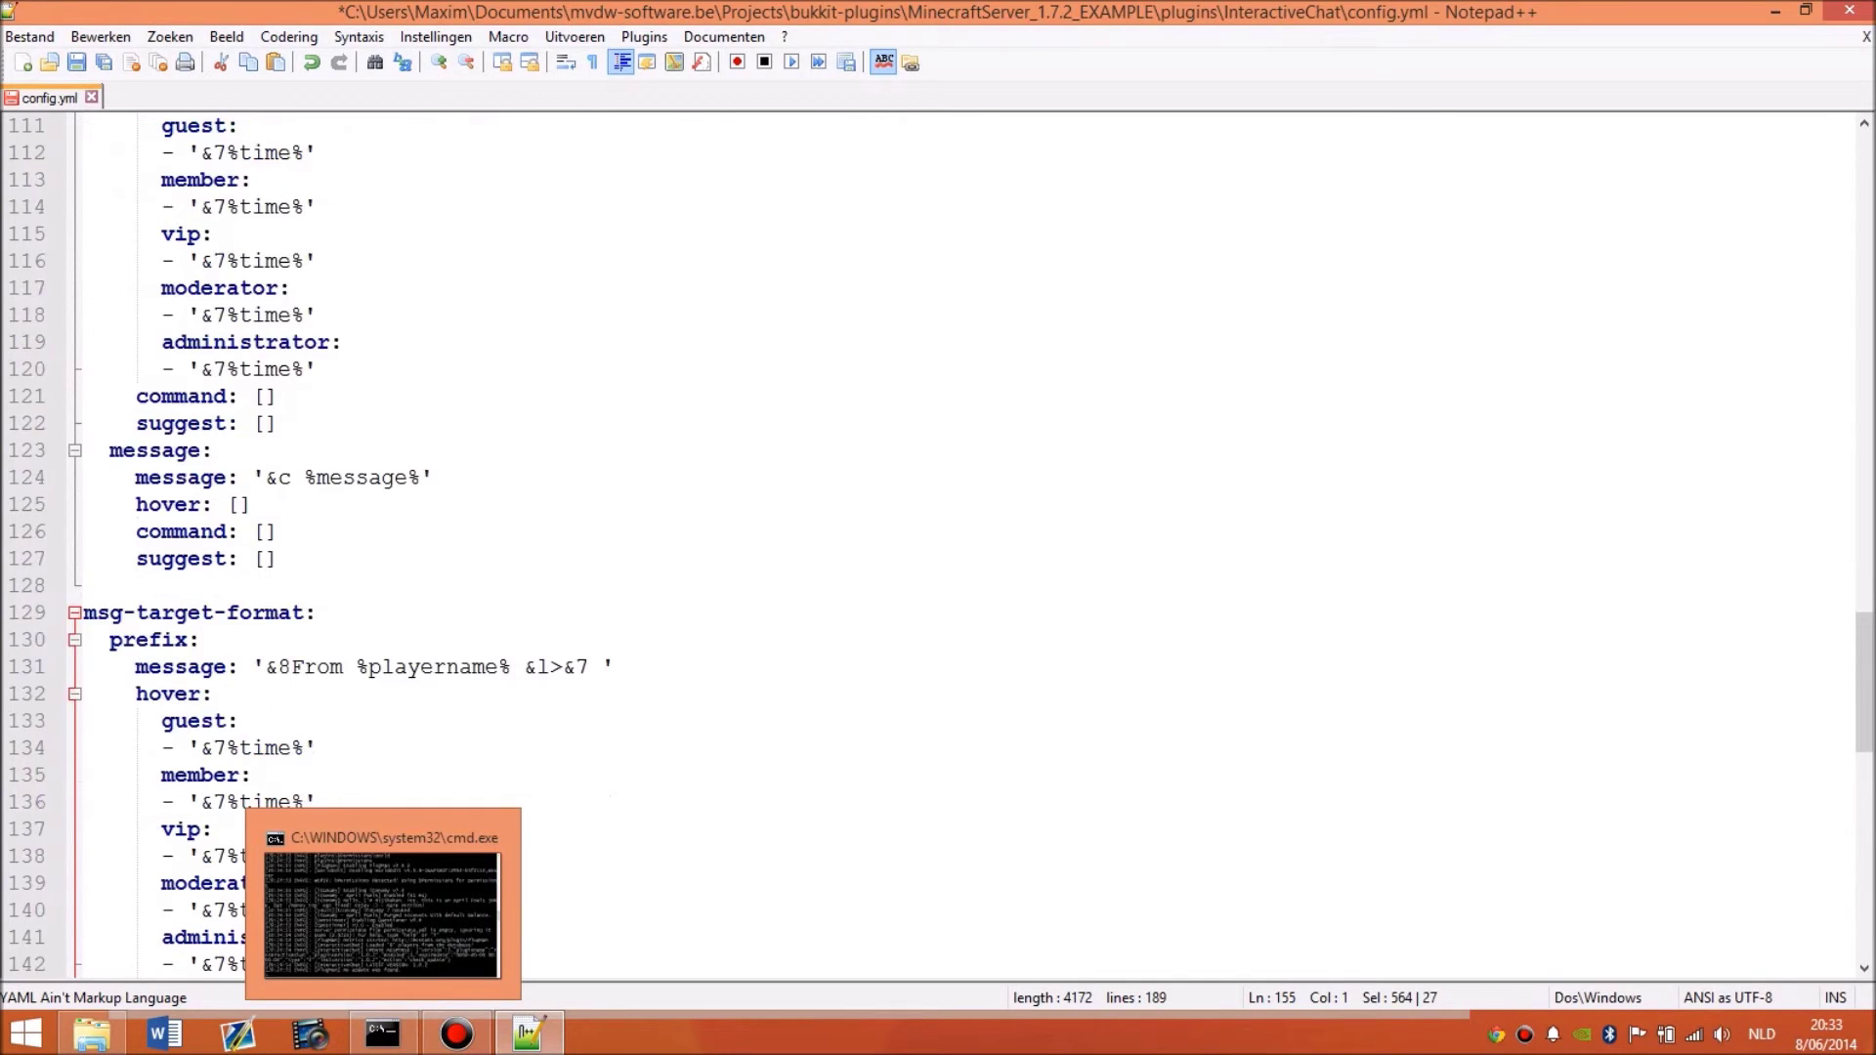
pyautogui.scroll(-6, 939, 548)
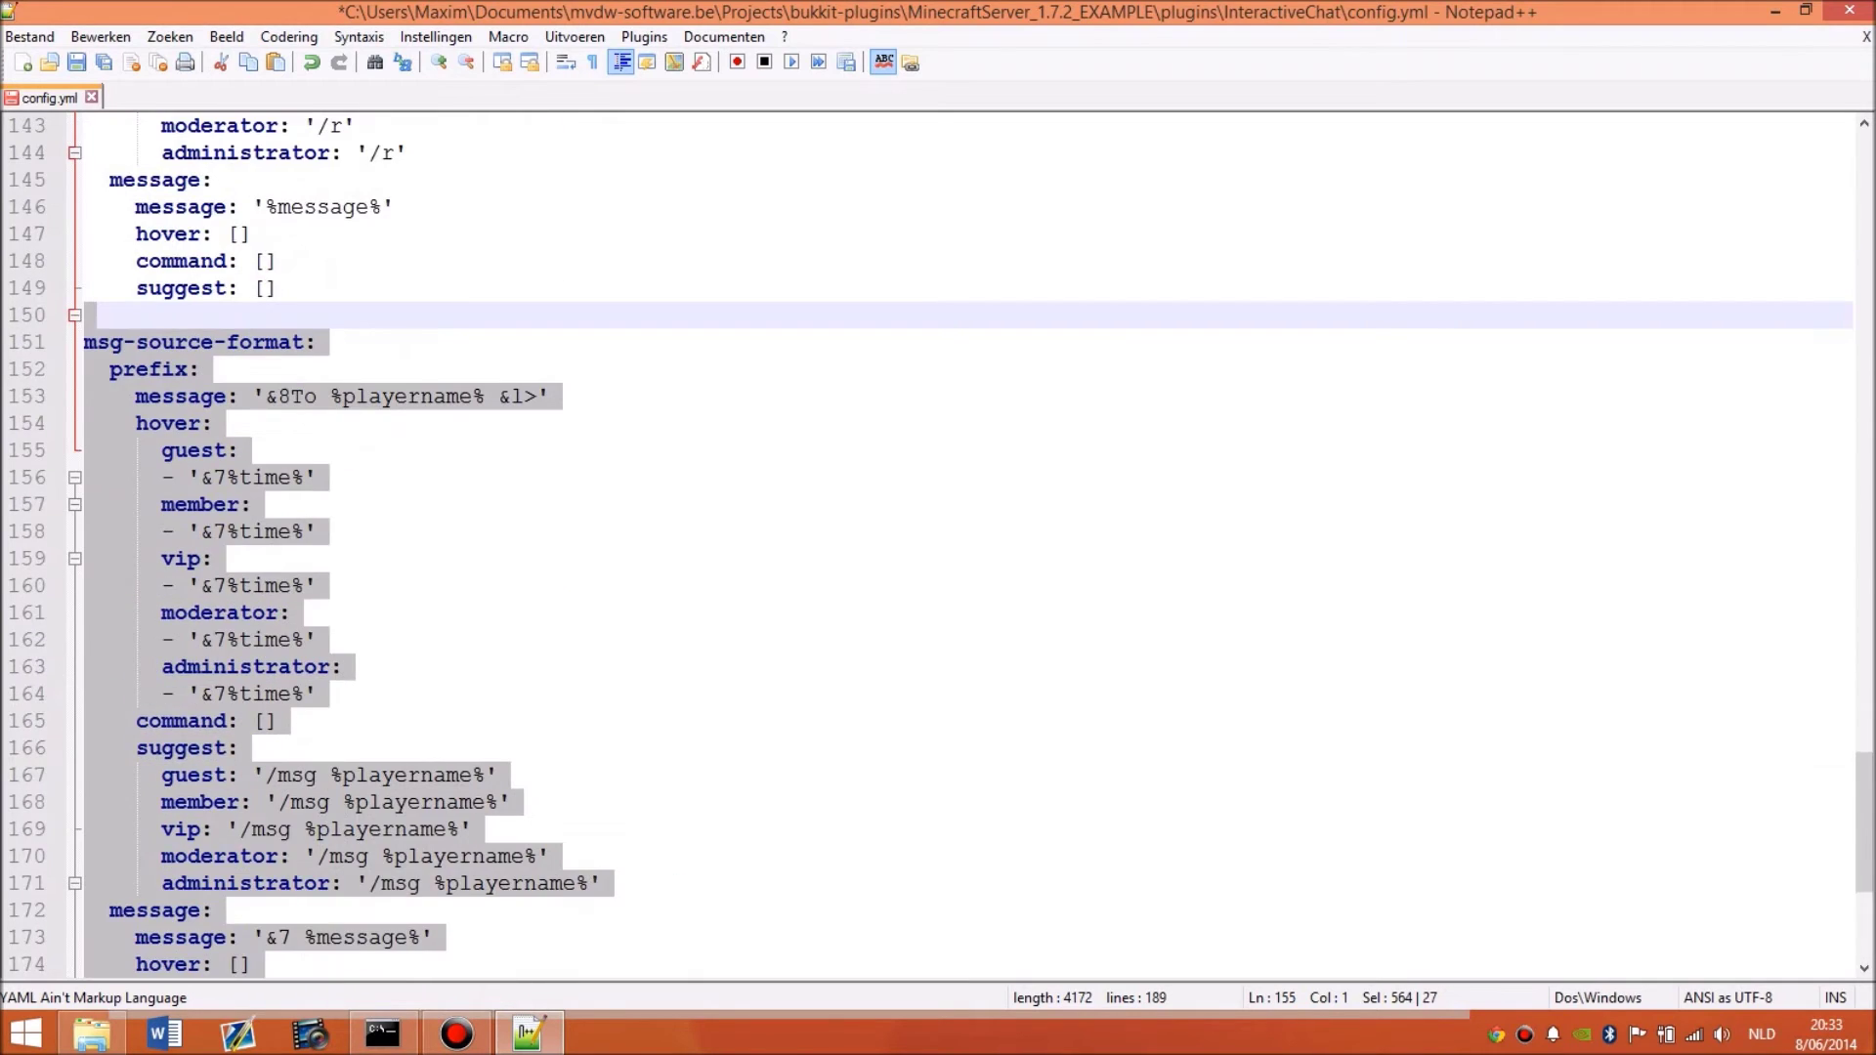
pyautogui.scroll(15, 939, 548)
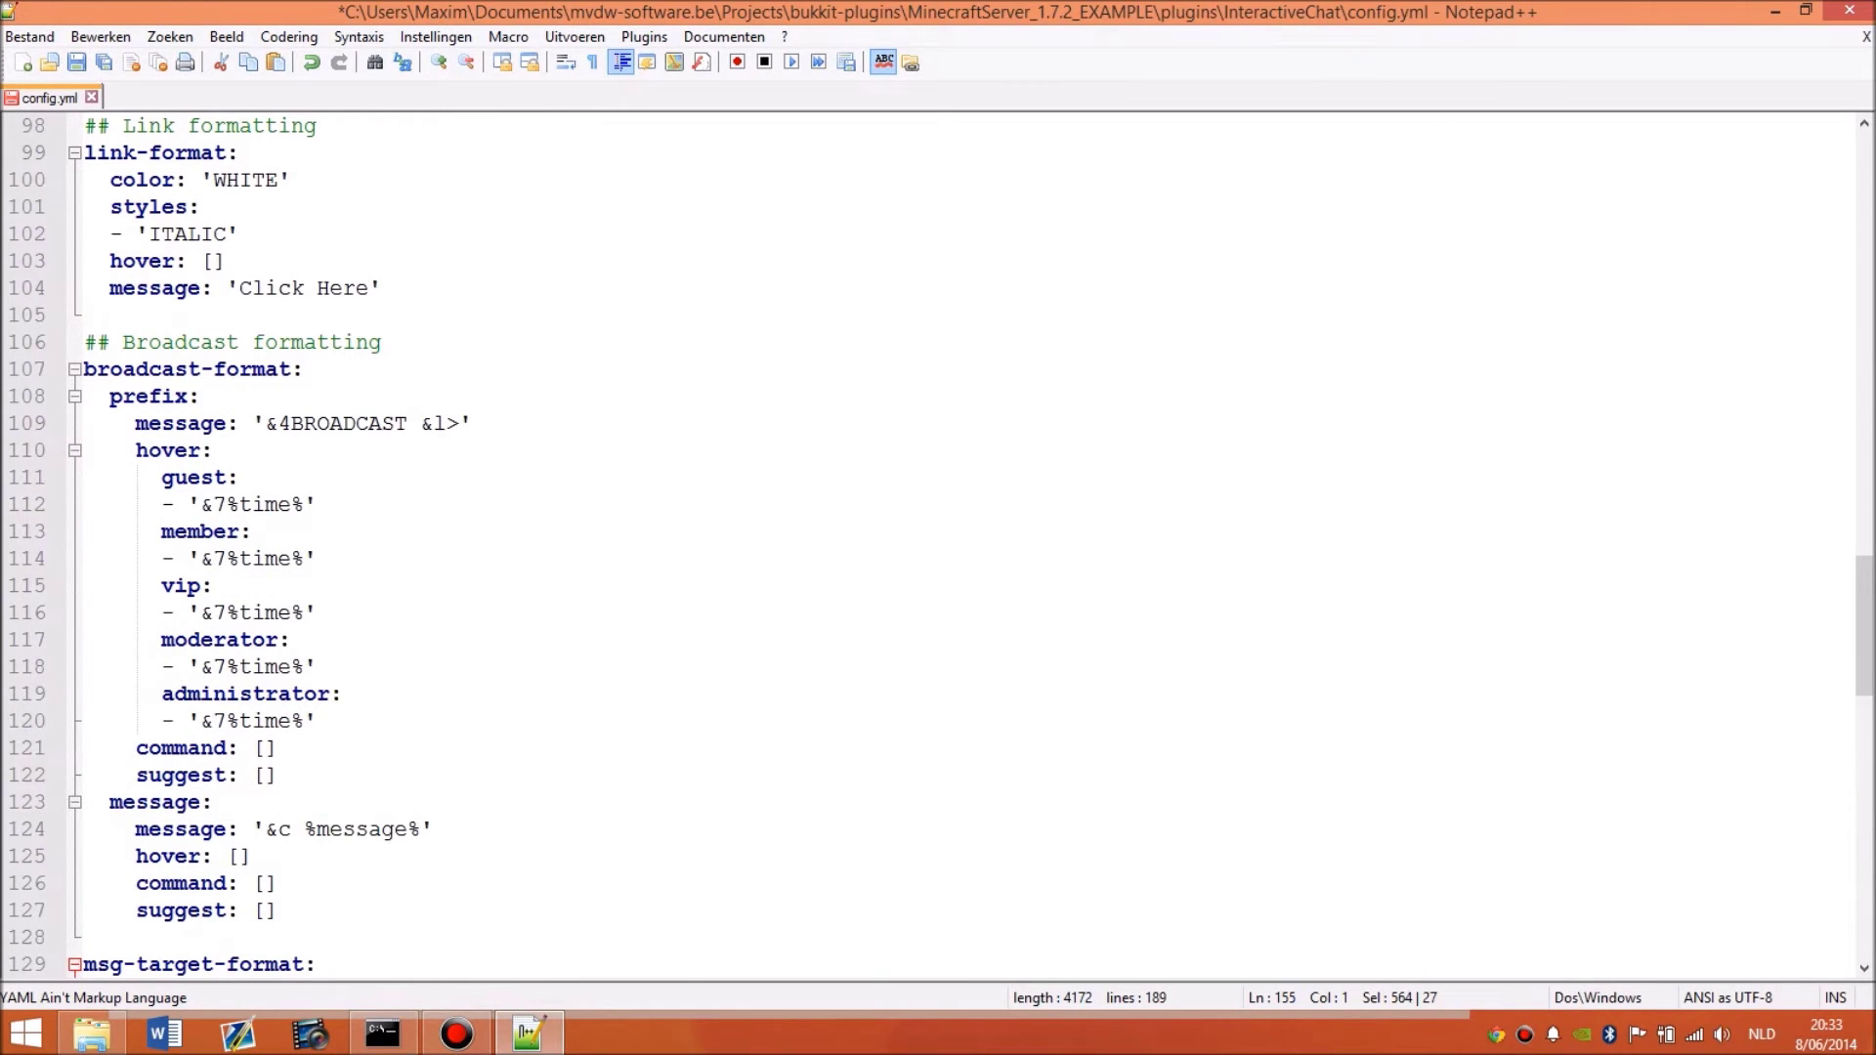
pyautogui.click(97, 396)
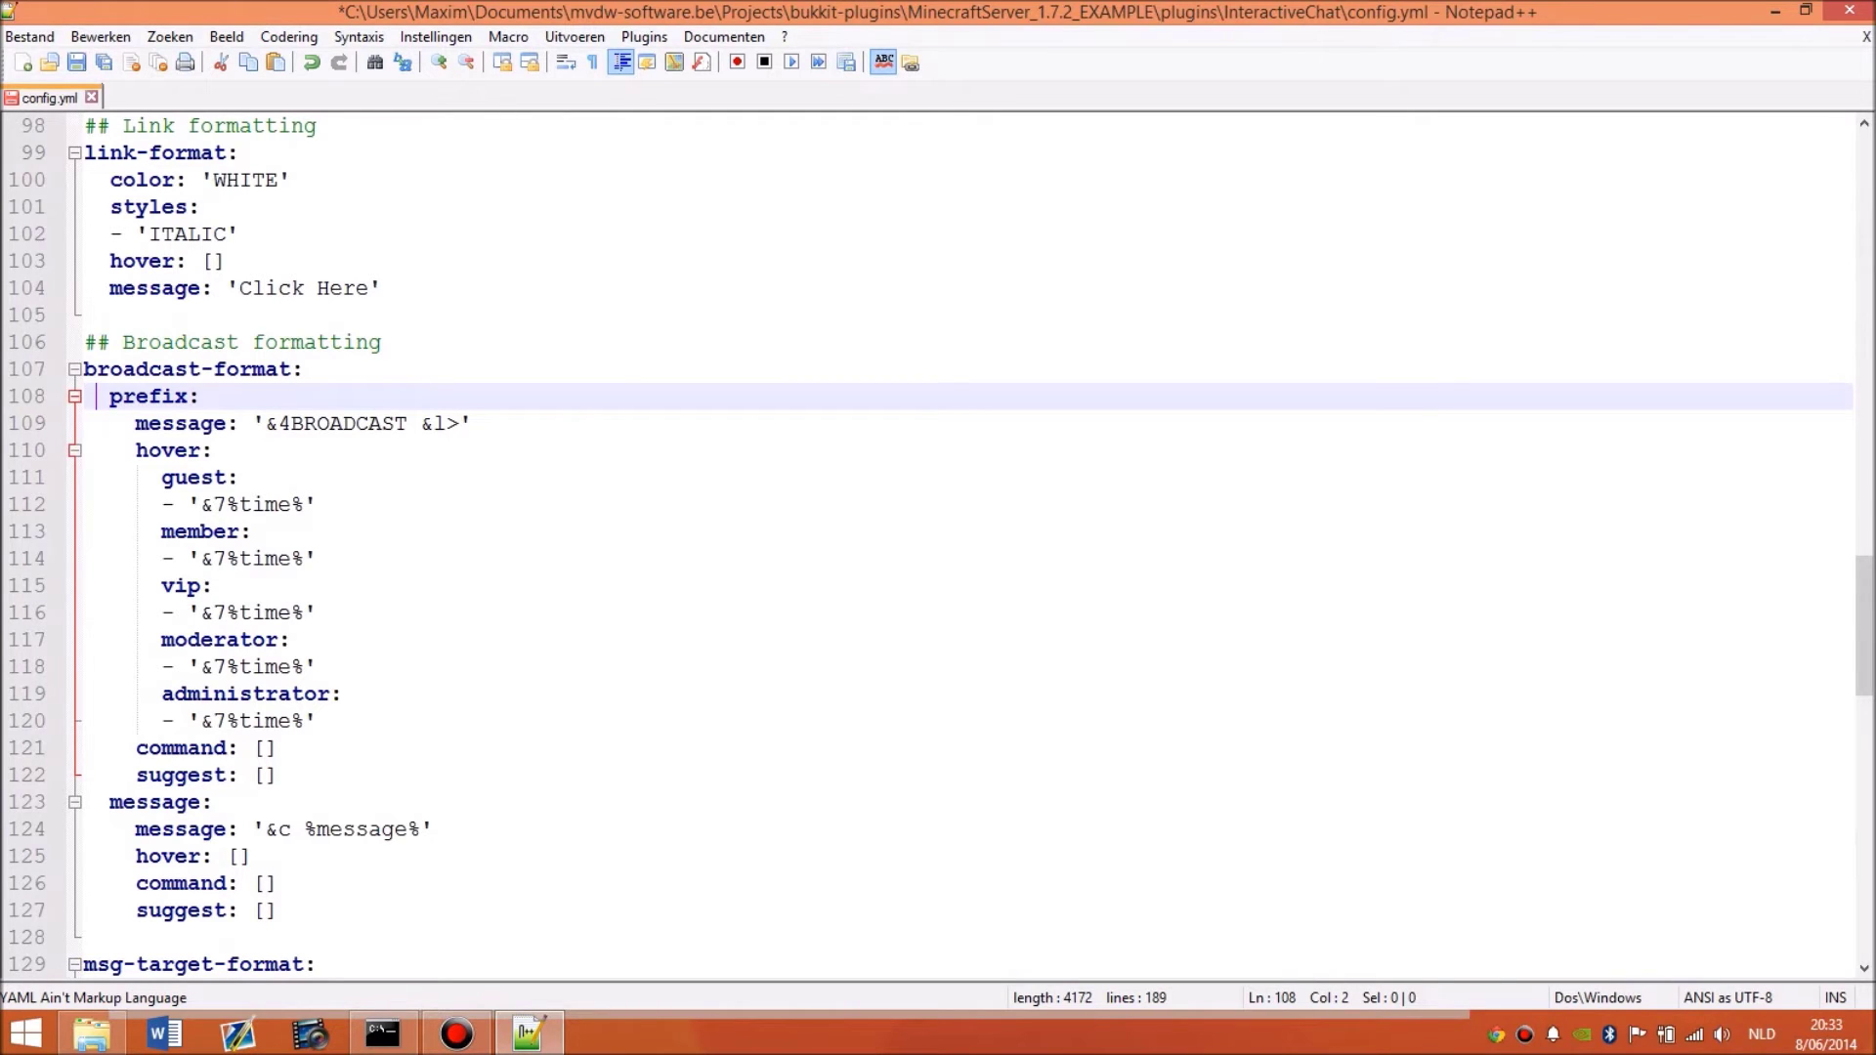
pyautogui.hotkey('shift', 'Right')
pyautogui.hotkey('shift', 'Right')
pyautogui.hotkey('shift', 'Right')
pyautogui.hotkey('shift', 'Right')
pyautogui.hotkey('shift', 'Right')
pyautogui.hotkey('shift', 'Right')
pyautogui.hotkey('shift', 'Right')
pyautogui.hotkey('shift', 'Right')
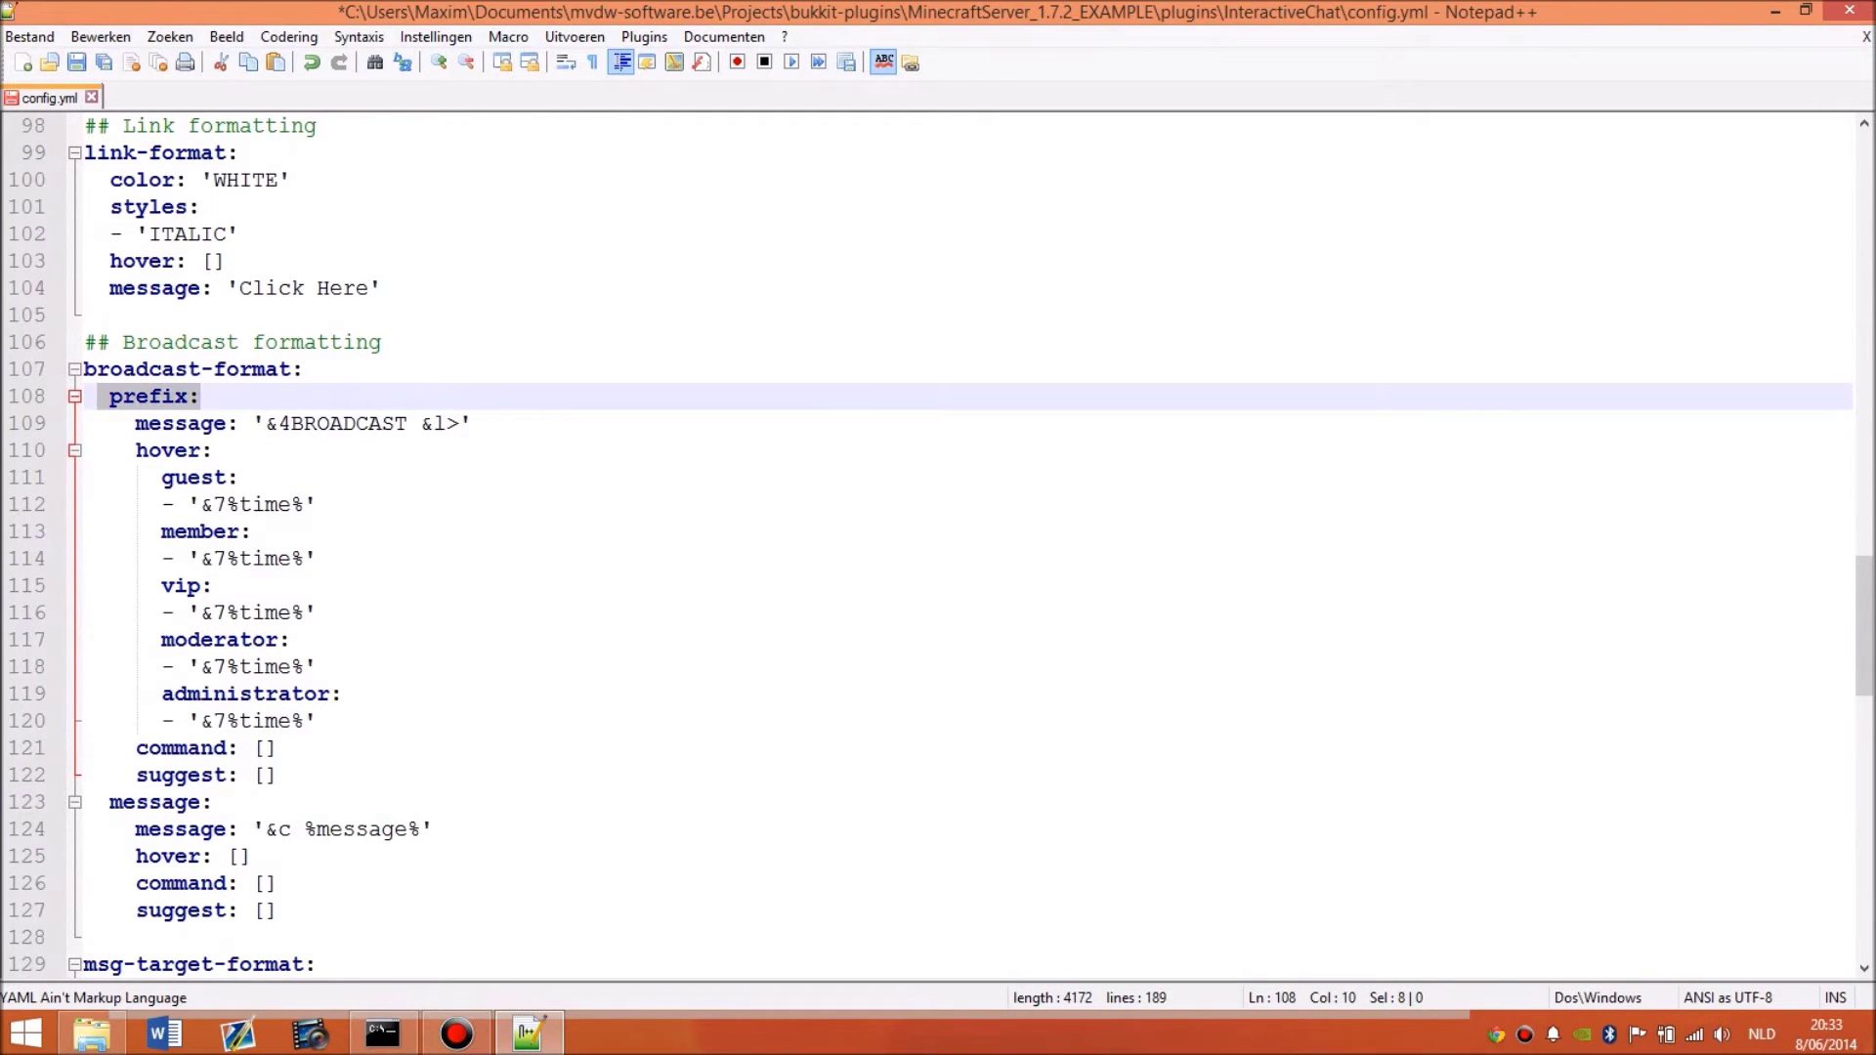
pyautogui.scroll(20, 939, 547)
pyautogui.scroll(-20, 938, 547)
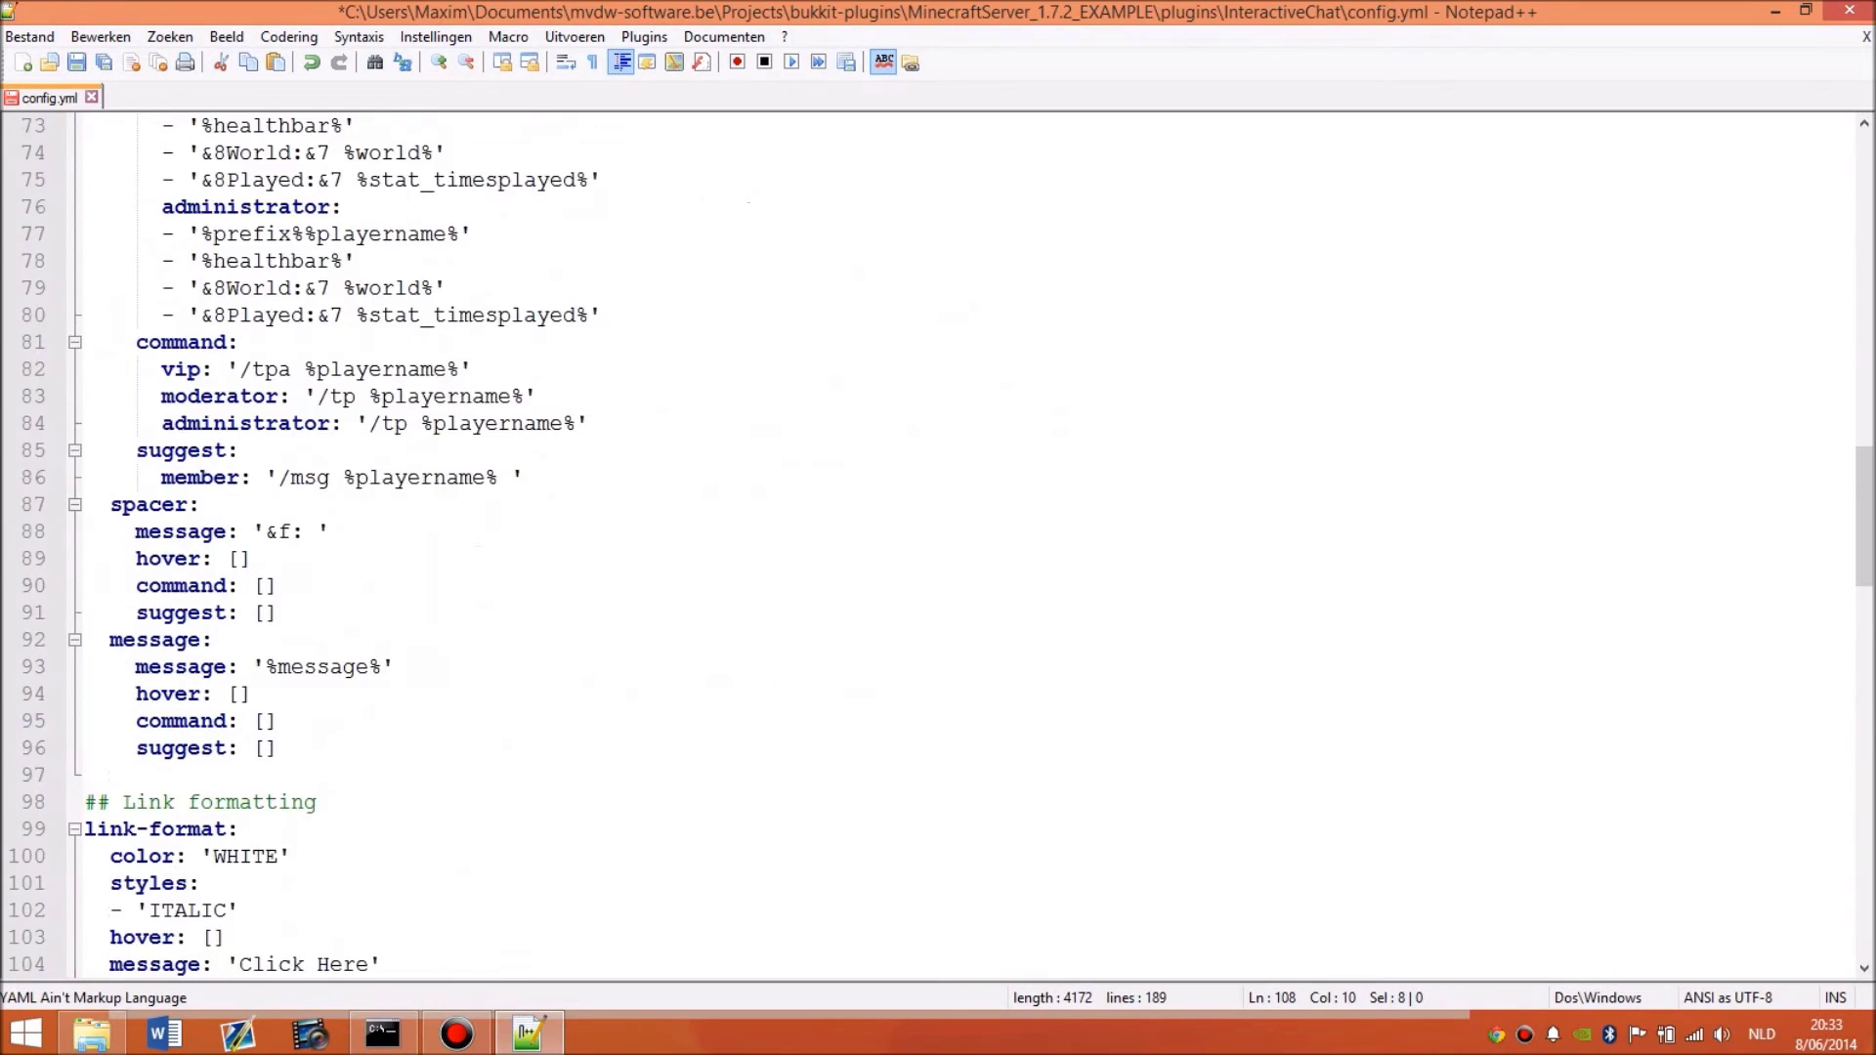
pyautogui.click(214, 370)
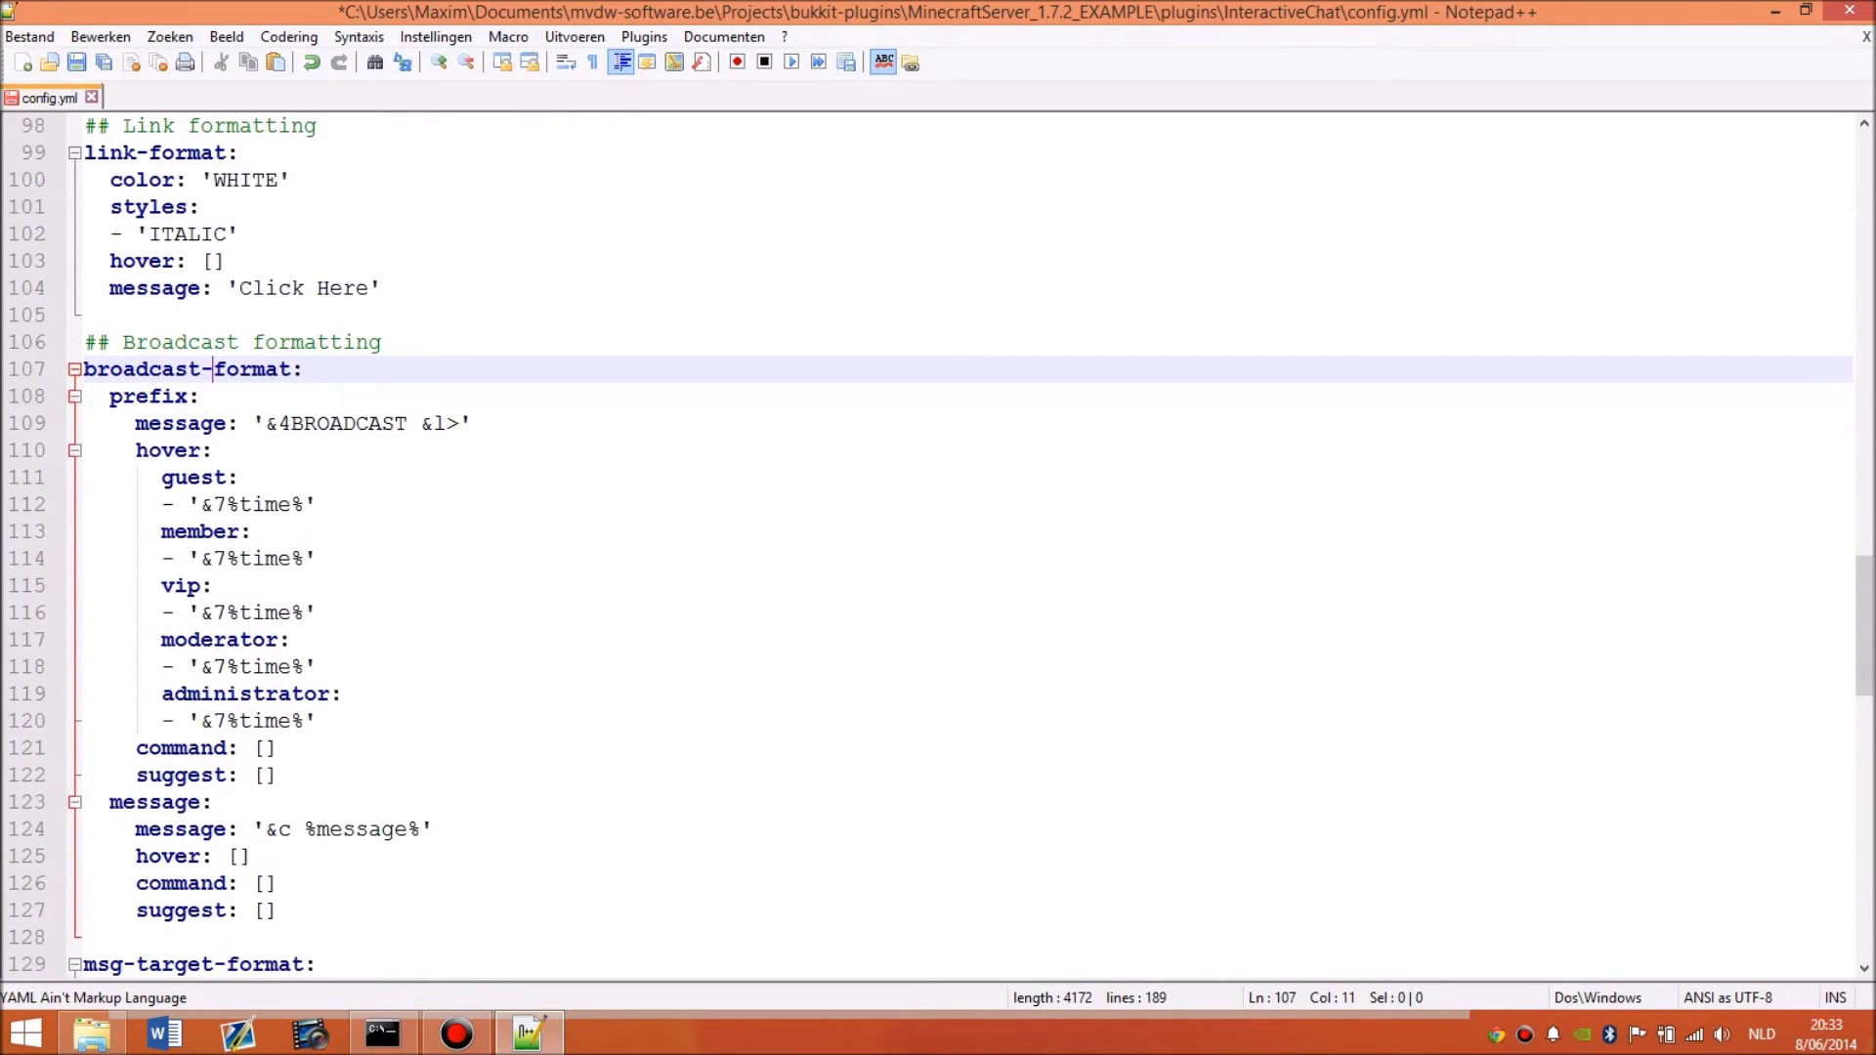
pyautogui.moveTo(304, 829); pyautogui.dragTo(277, 830)
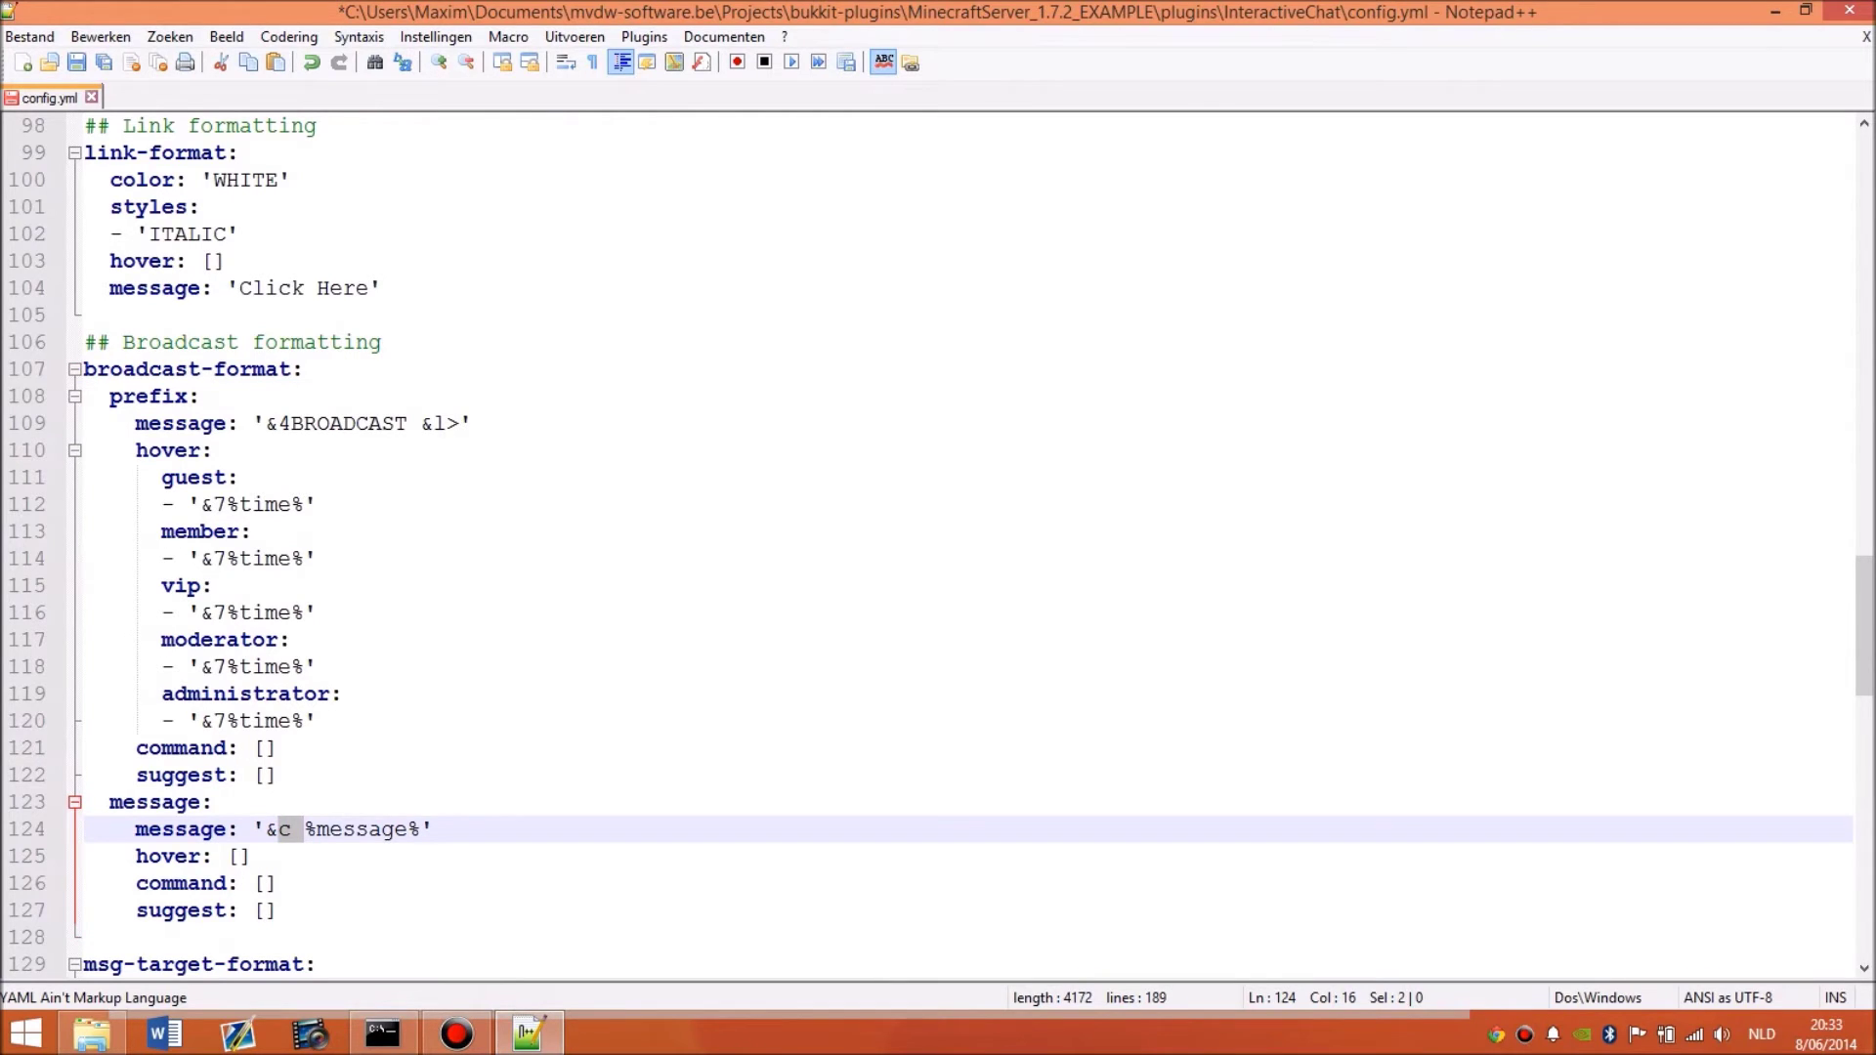
pyautogui.moveTo(304, 504); pyautogui.dragTo(226, 504)
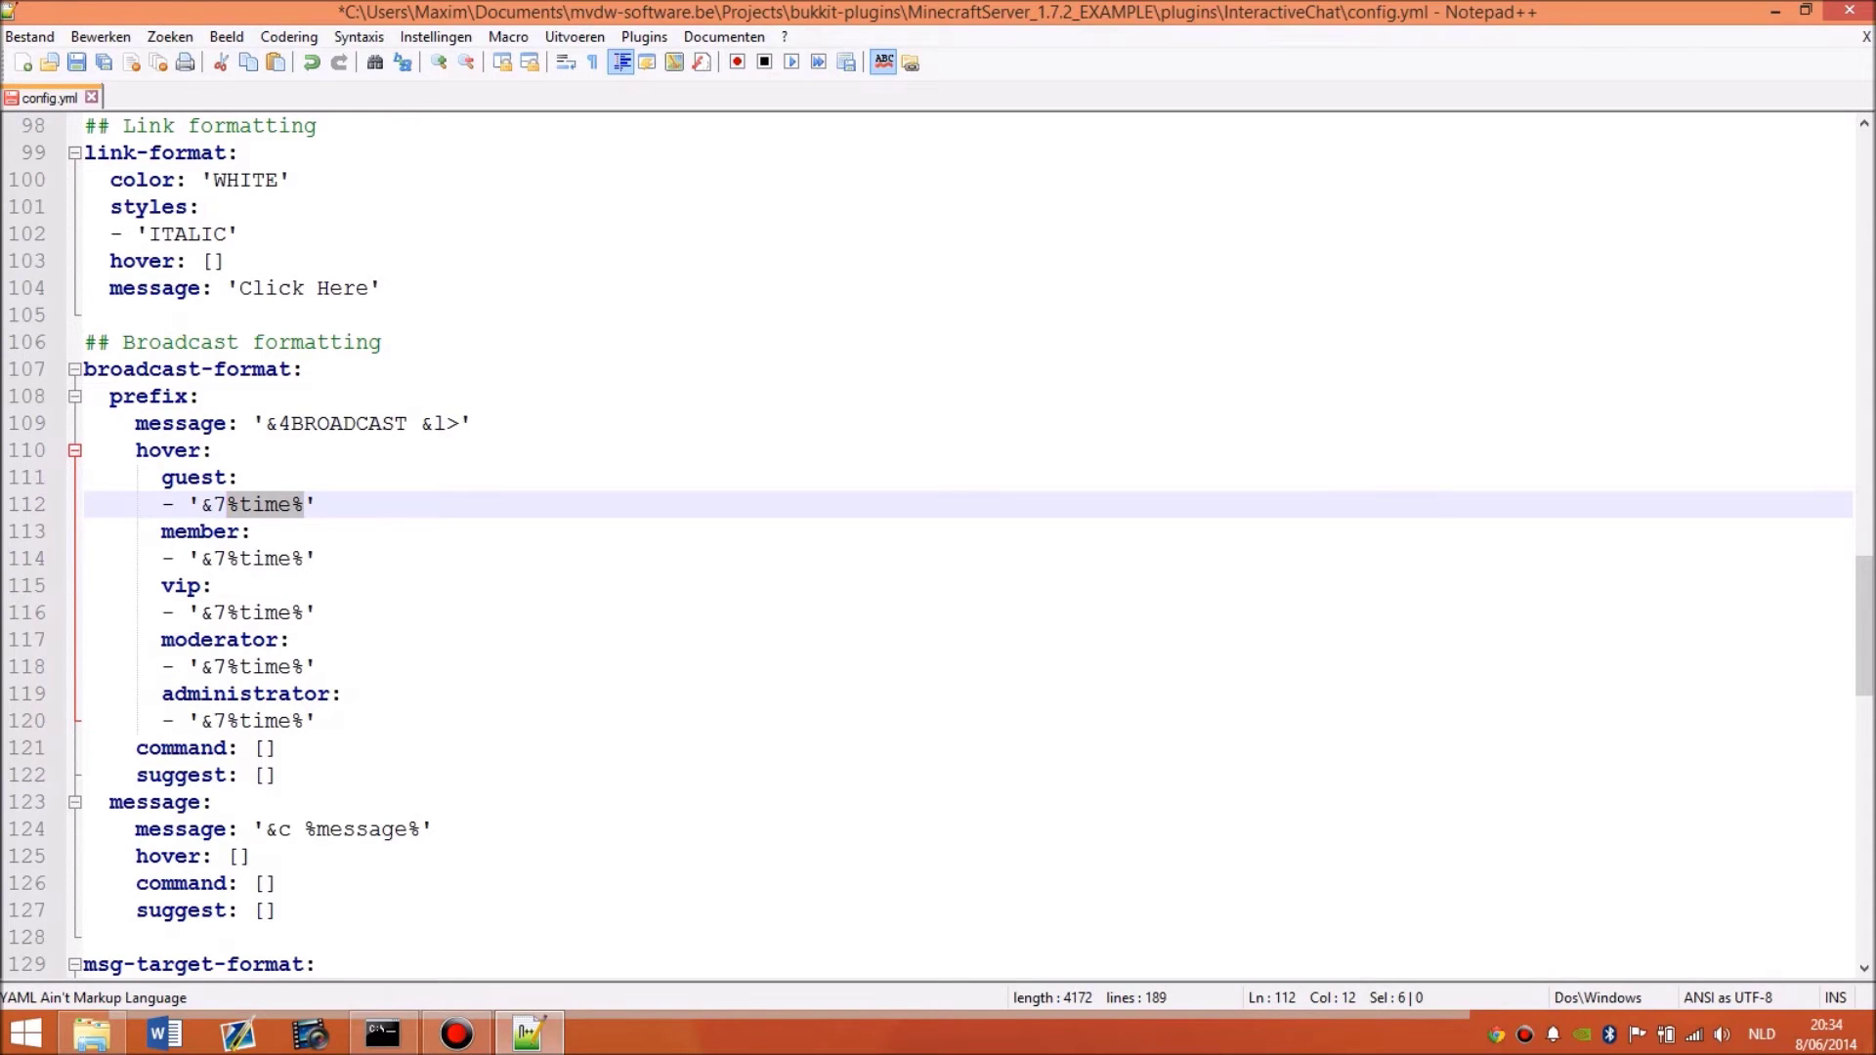
pyautogui.scroll(-4, 938, 547)
# Select the empty command and suggest lines and scroll through the msg-target and msg-source formats.
pyautogui.click(278, 504)
pyautogui.keyDown('shift'); pyautogui.click(84, 477); pyautogui.keyUp('shift')
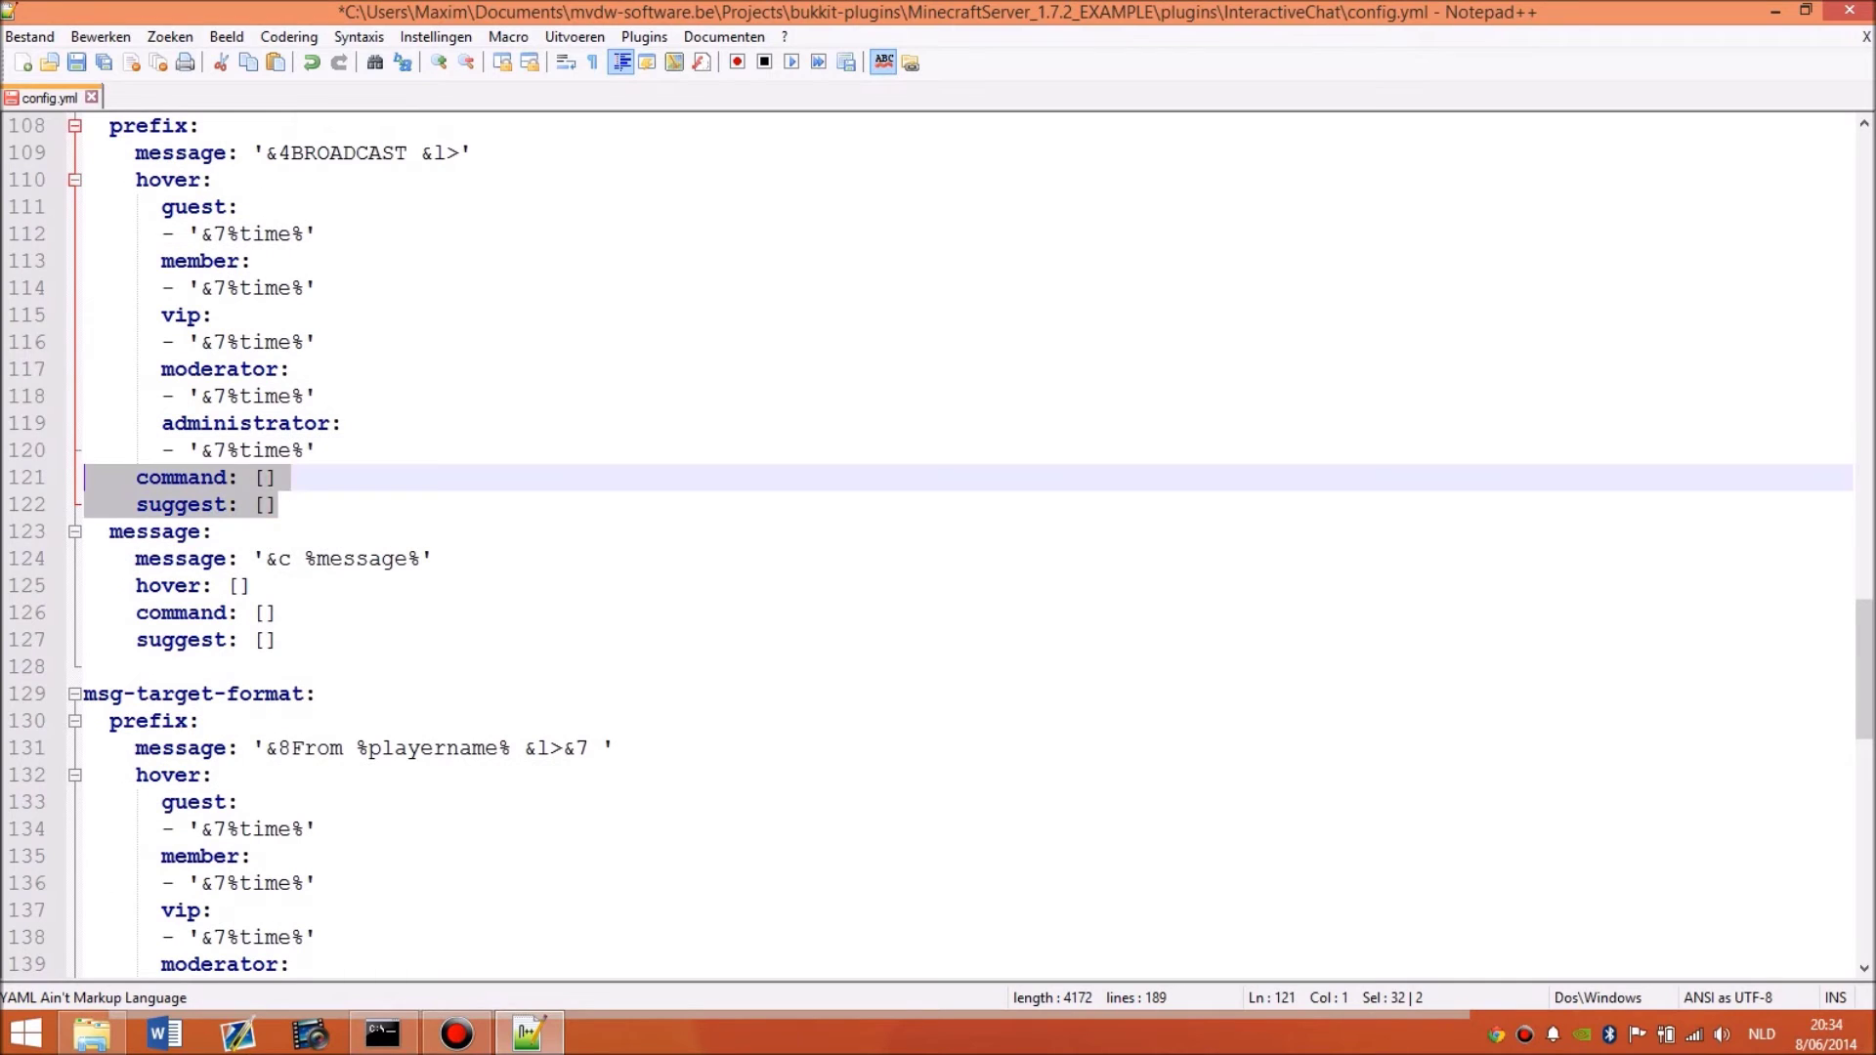
pyautogui.scroll(-4, 938, 547)
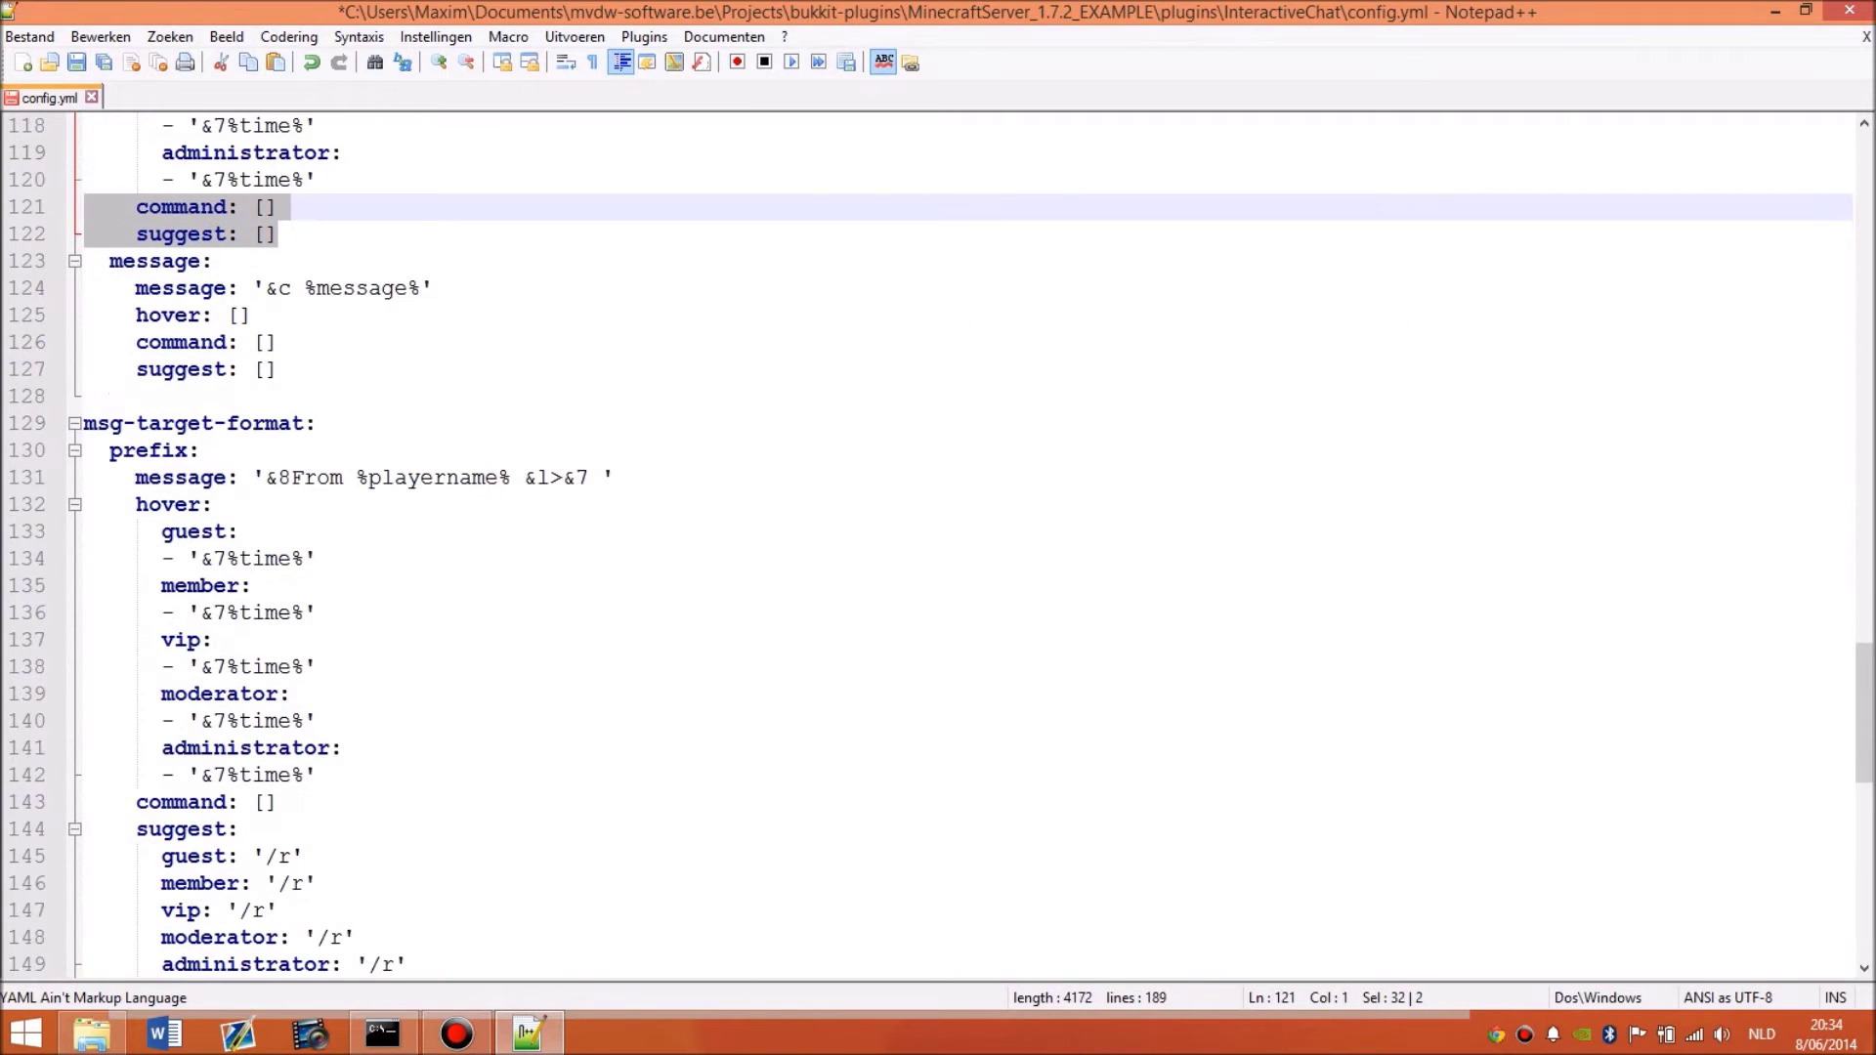
pyautogui.scroll(-10, 938, 547)
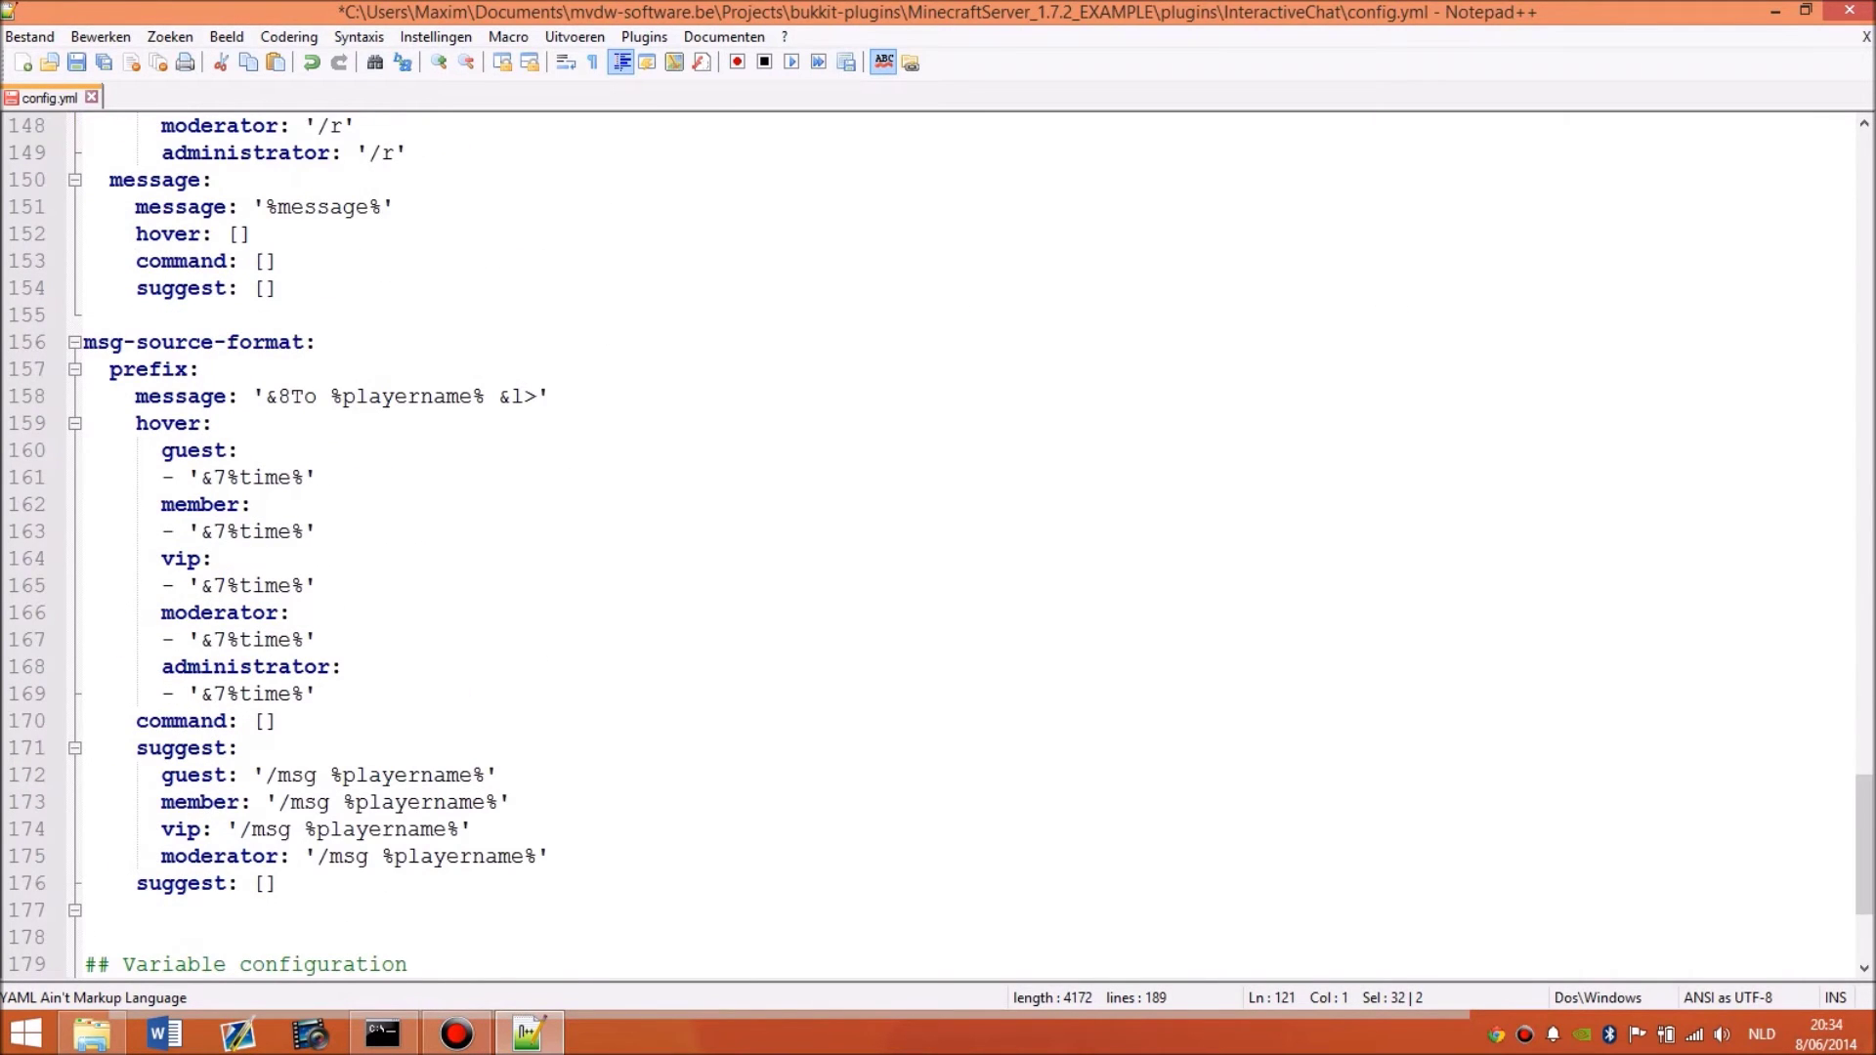
pyautogui.scroll(7, 938, 547)
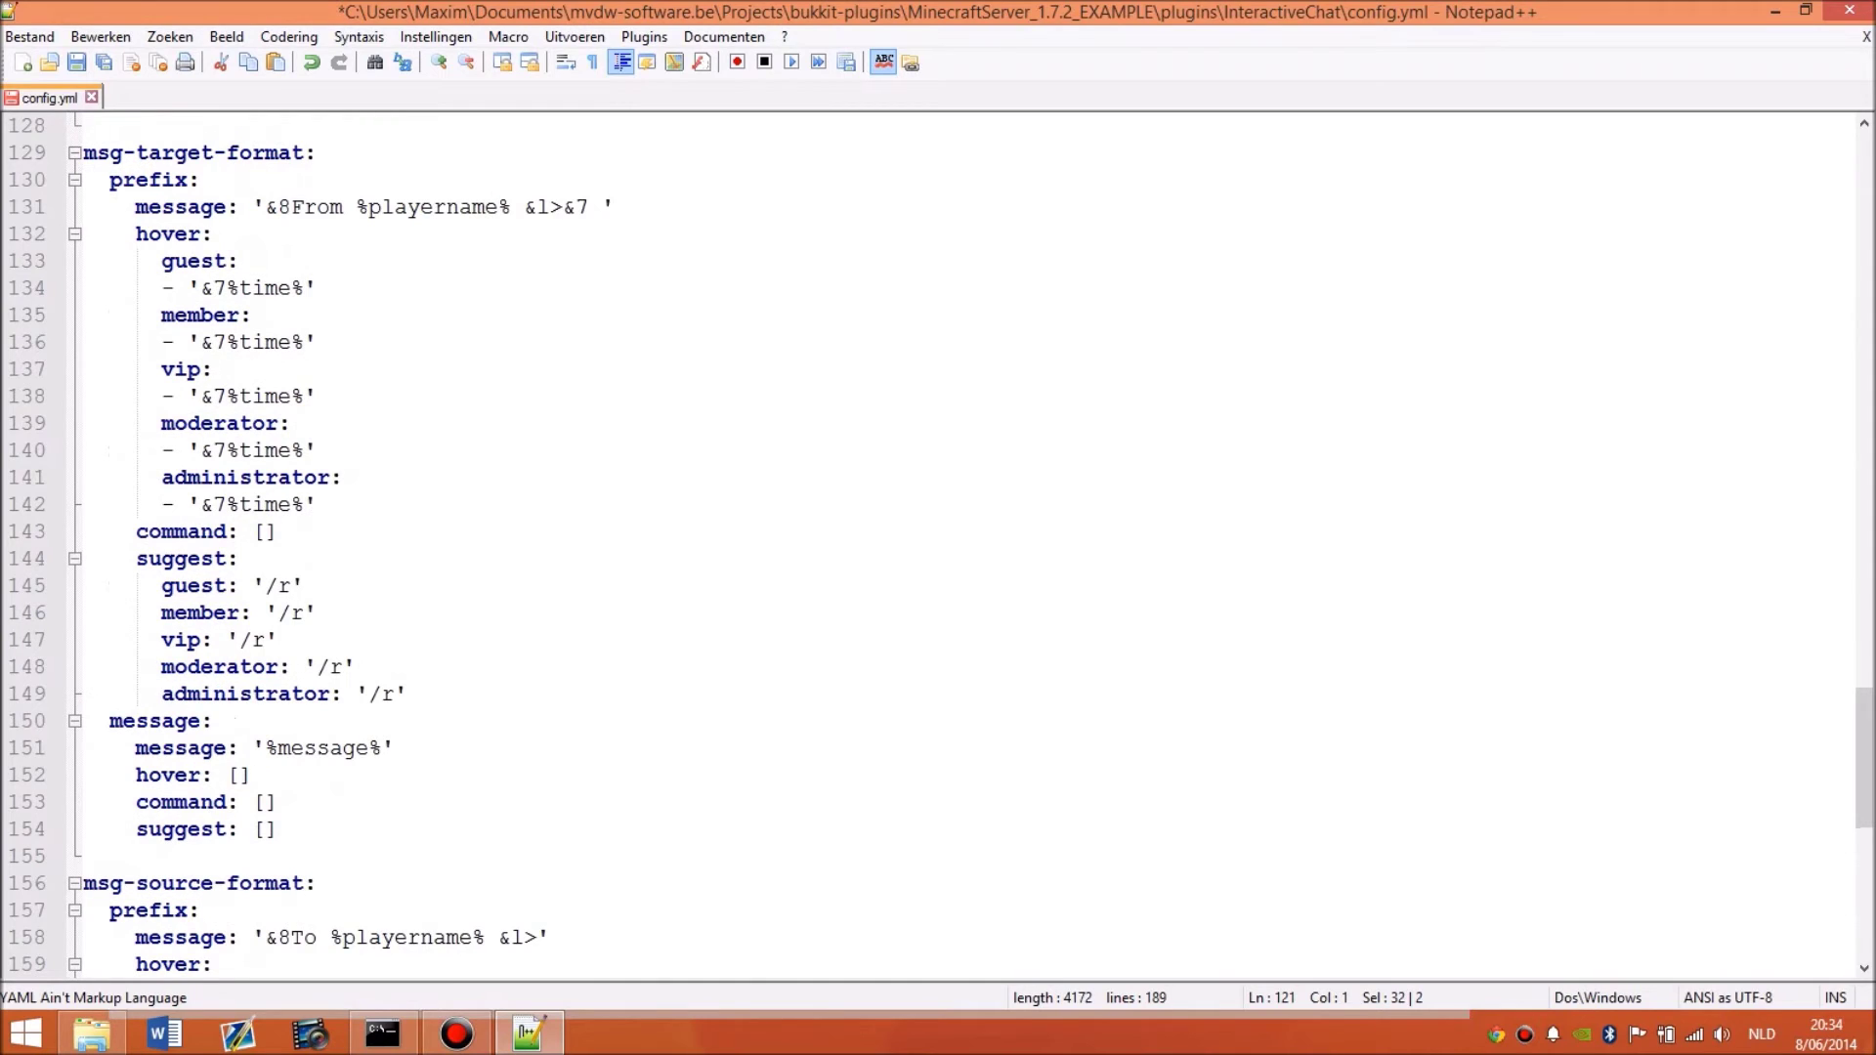
pyautogui.scroll(-2, 939, 547)
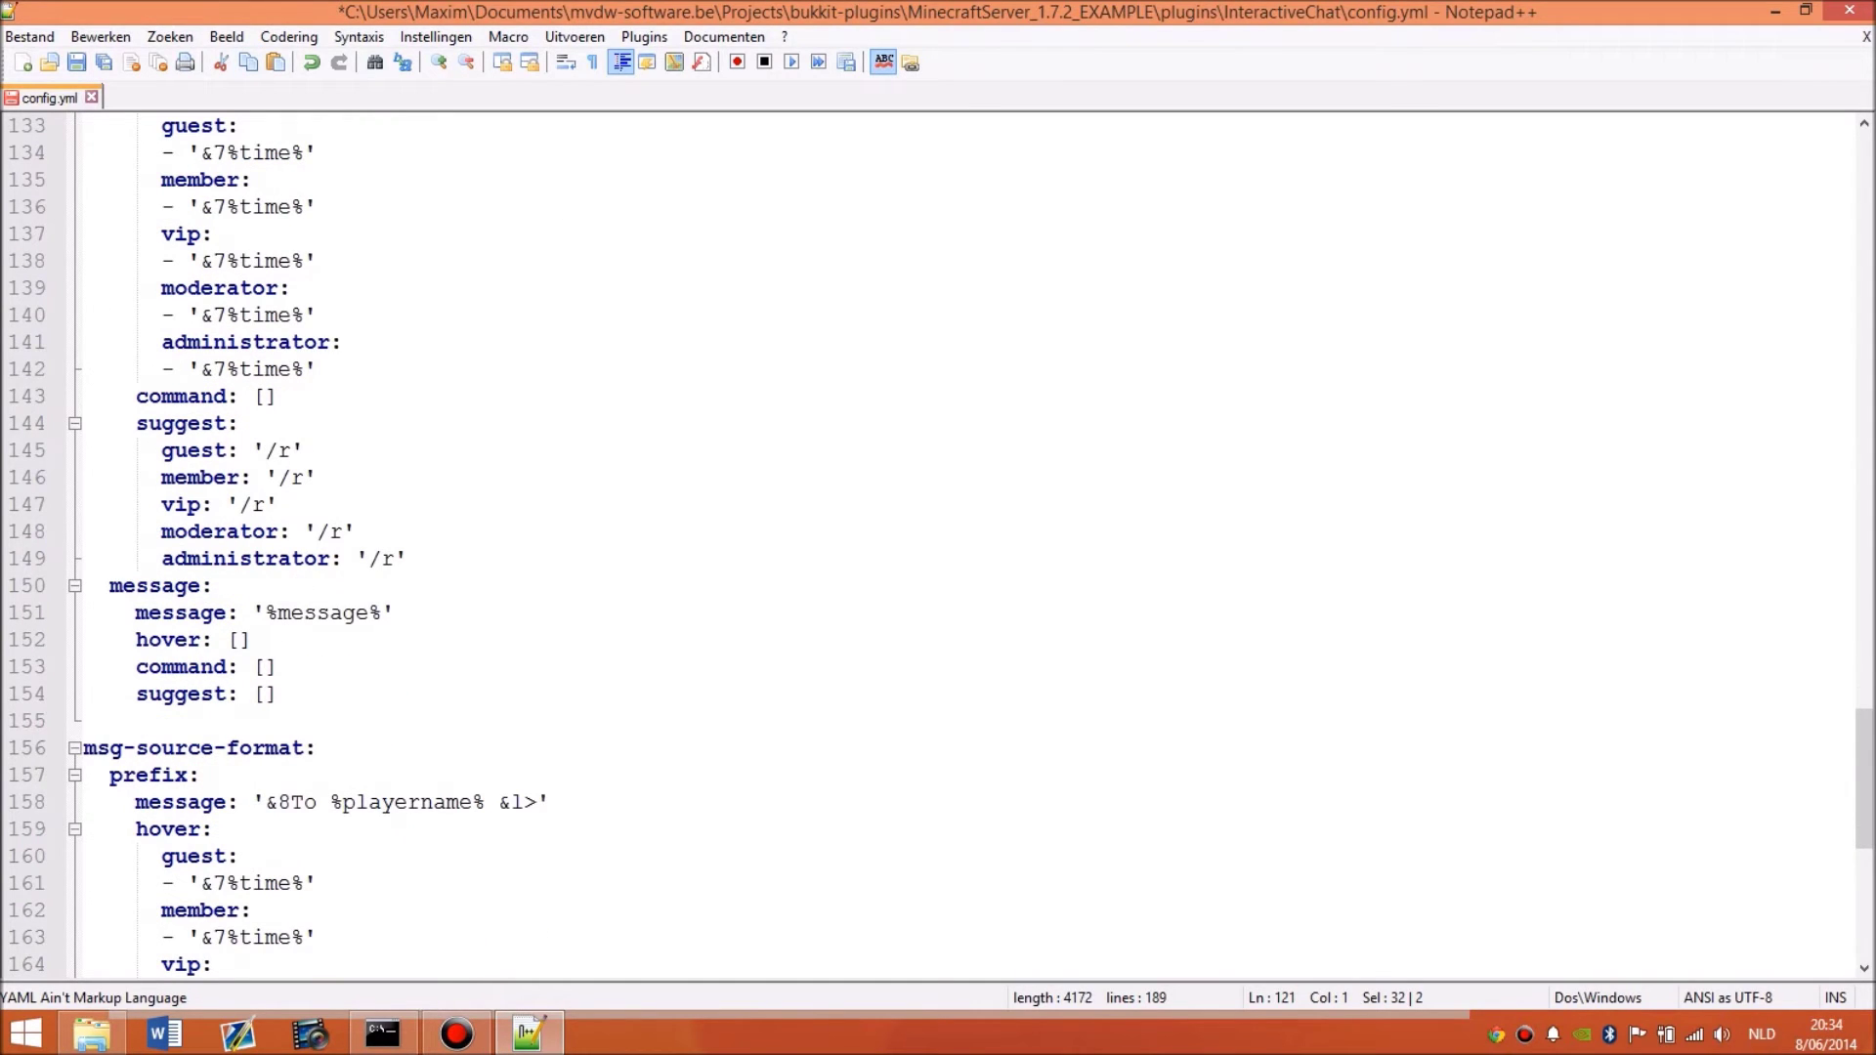
pyautogui.scroll(-2, 938, 547)
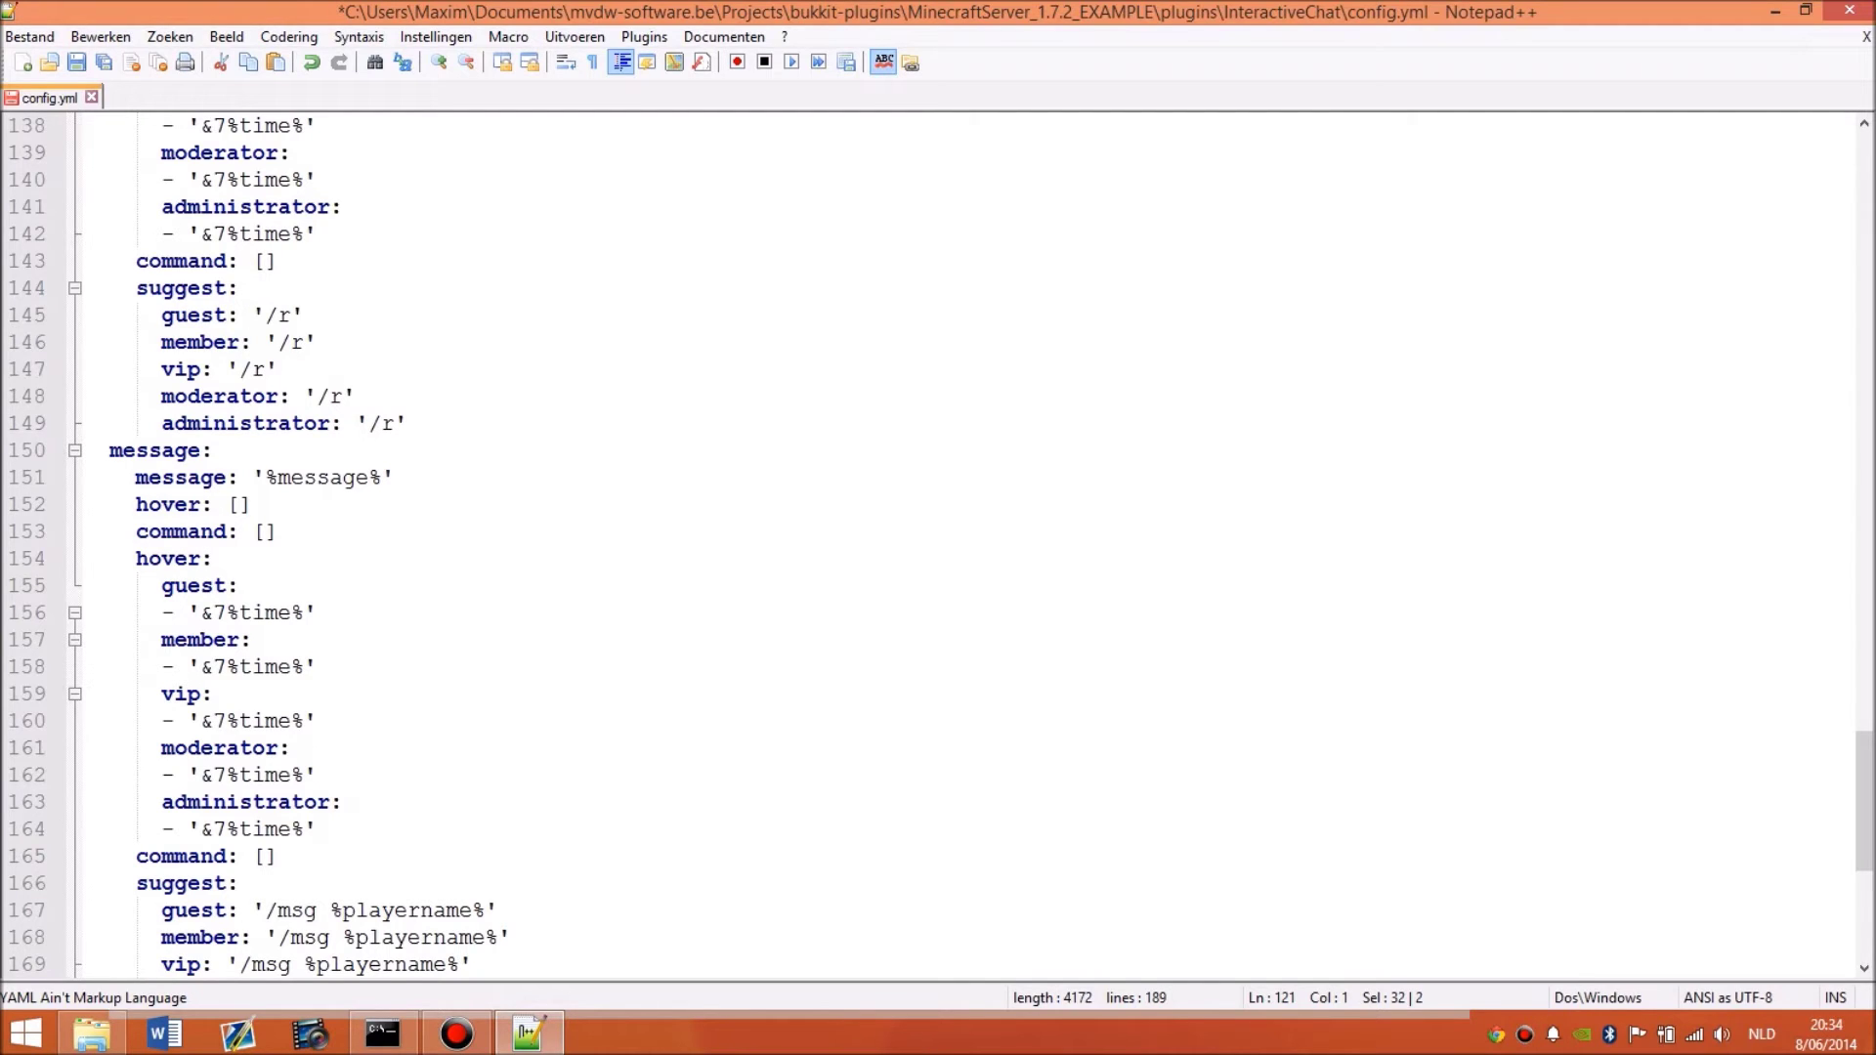
pyautogui.scroll(3, 938, 548)
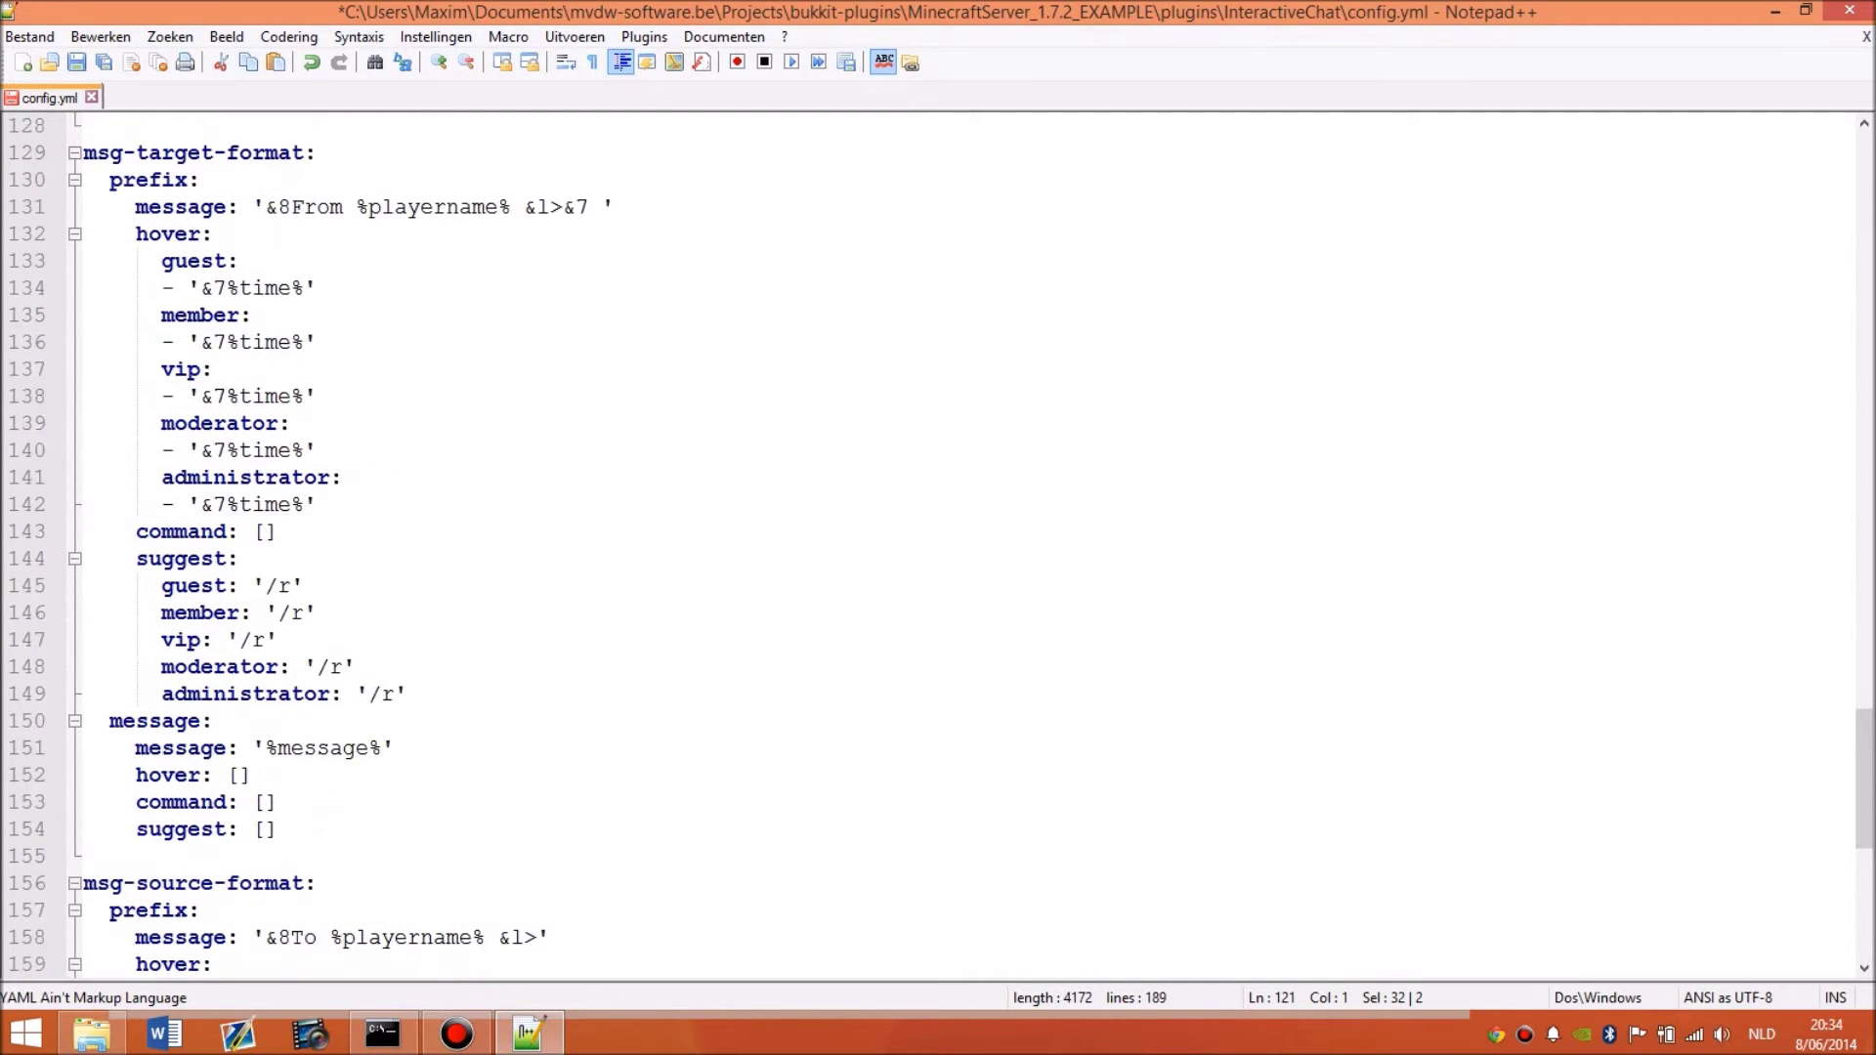
pyautogui.scroll(-5, 938, 547)
pyautogui.scroll(2, 938, 547)
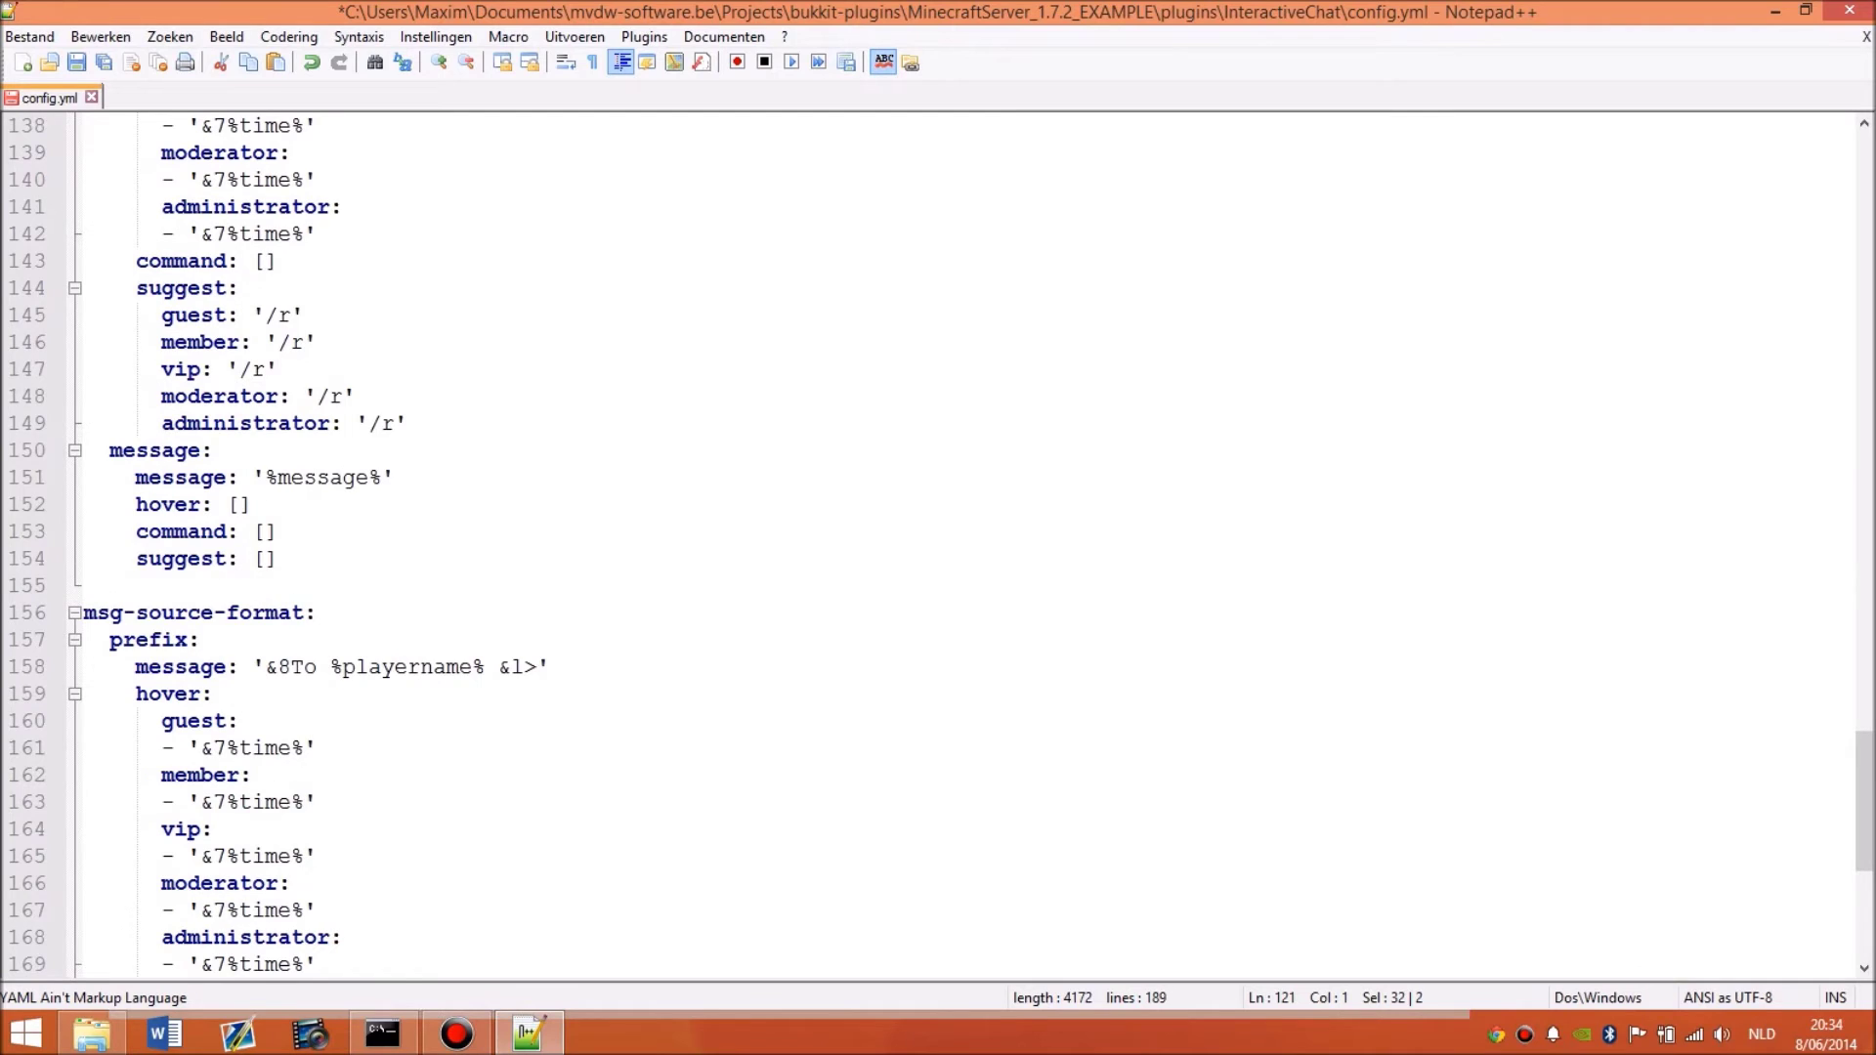
pyautogui.scroll(7, 938, 547)
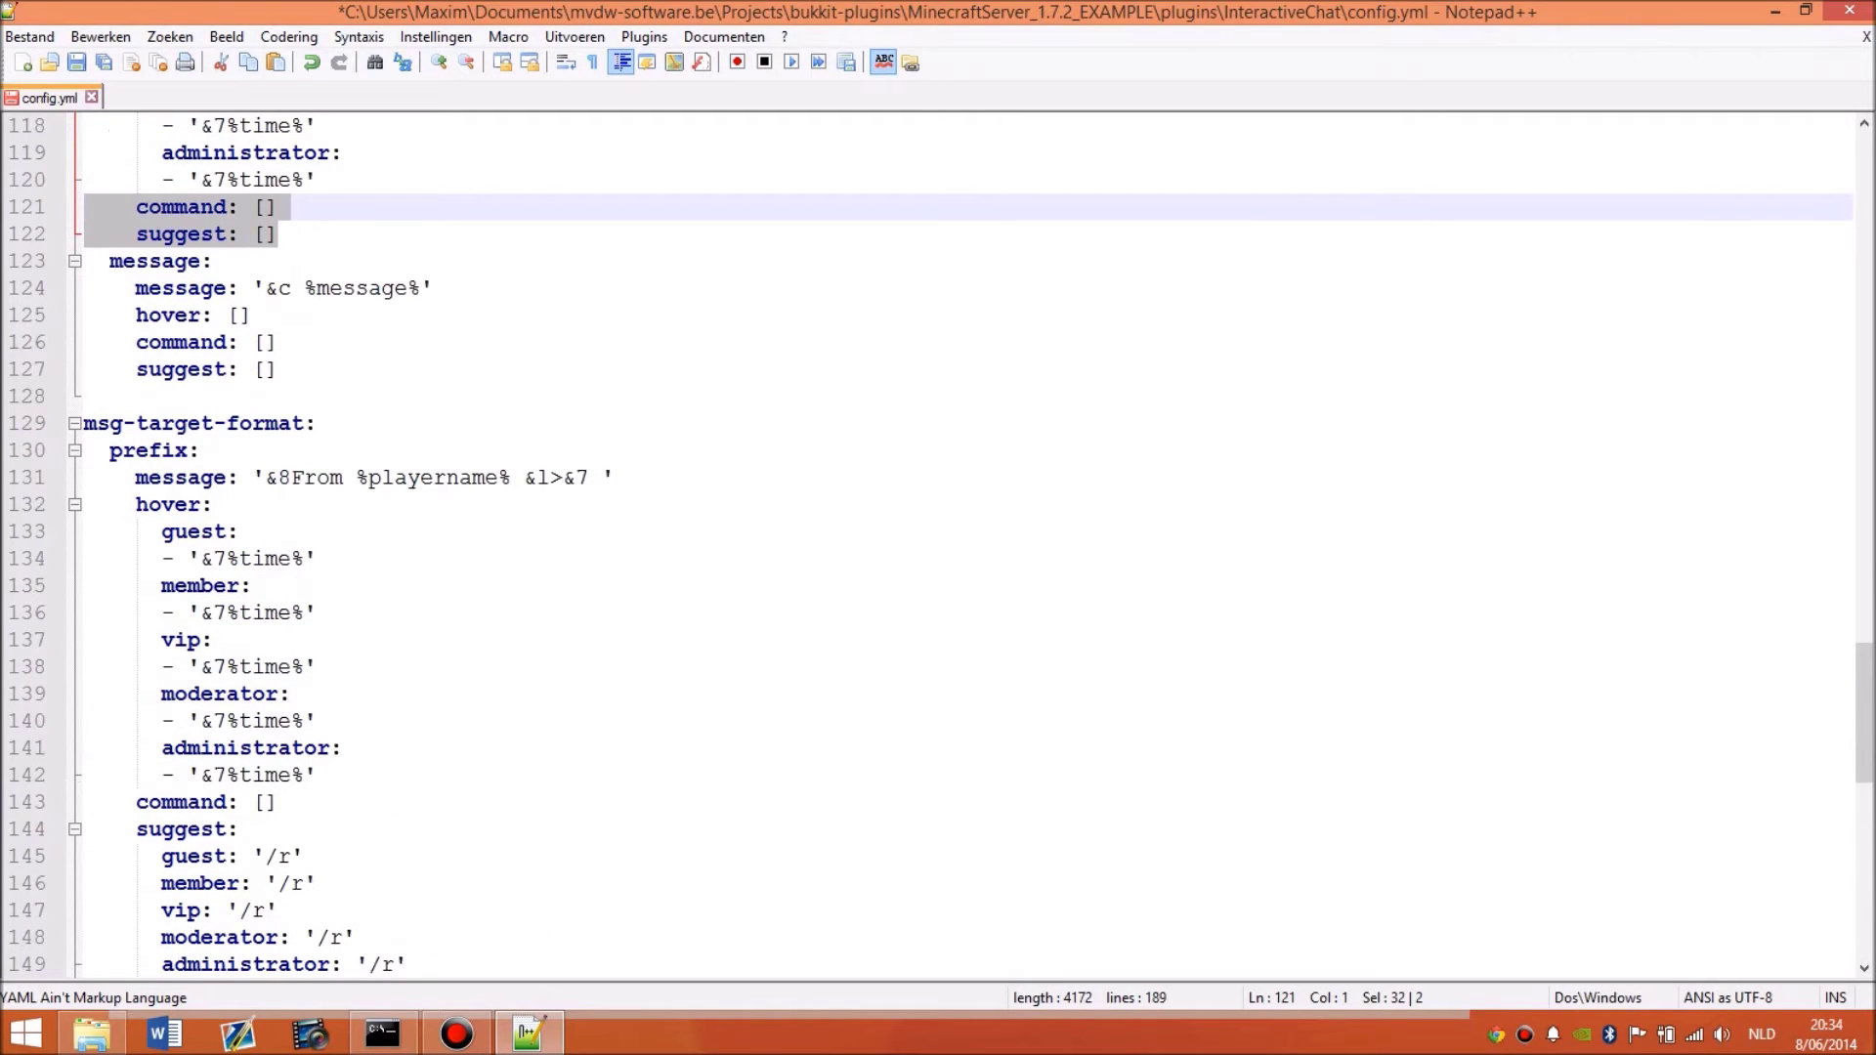
pyautogui.scroll(-3, 939, 547)
# Select the per-group /r suggest entries, then scroll down to the Variable configuration section.
pyautogui.click(355, 666)
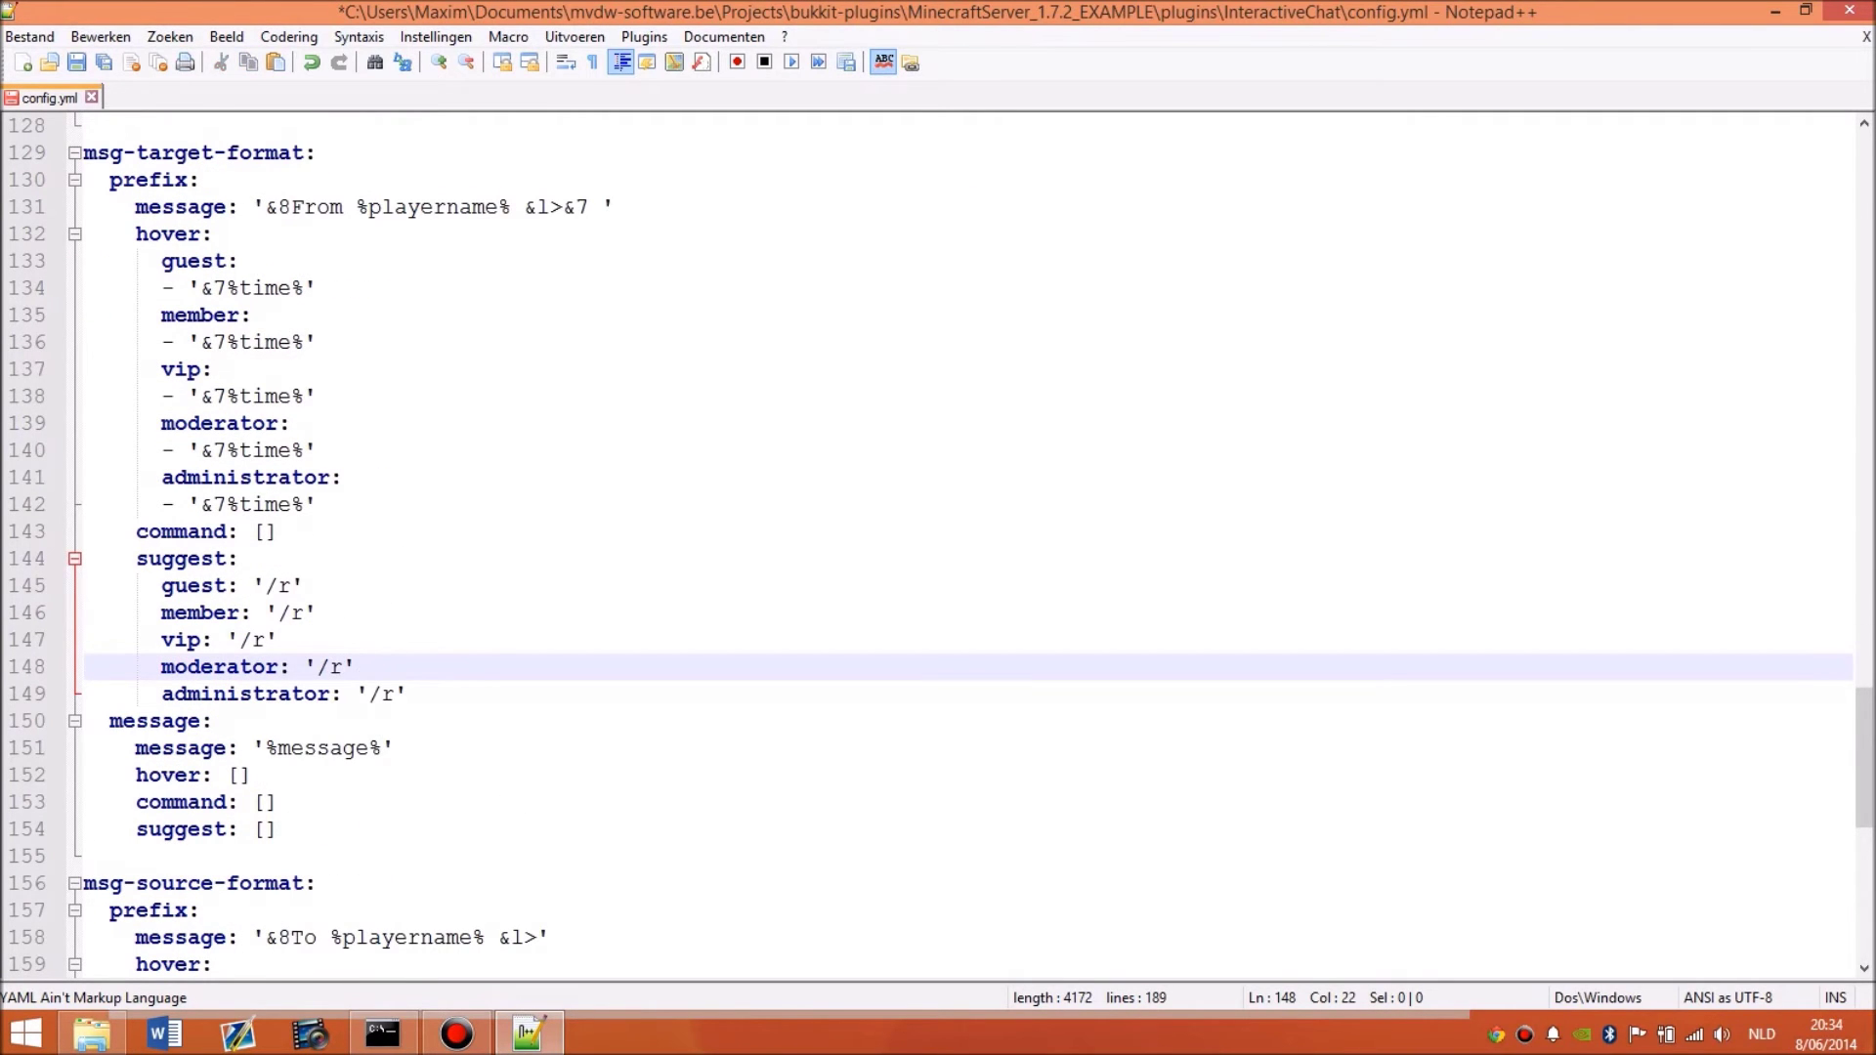
pyautogui.moveTo(407, 694); pyautogui.dragTo(84, 585)
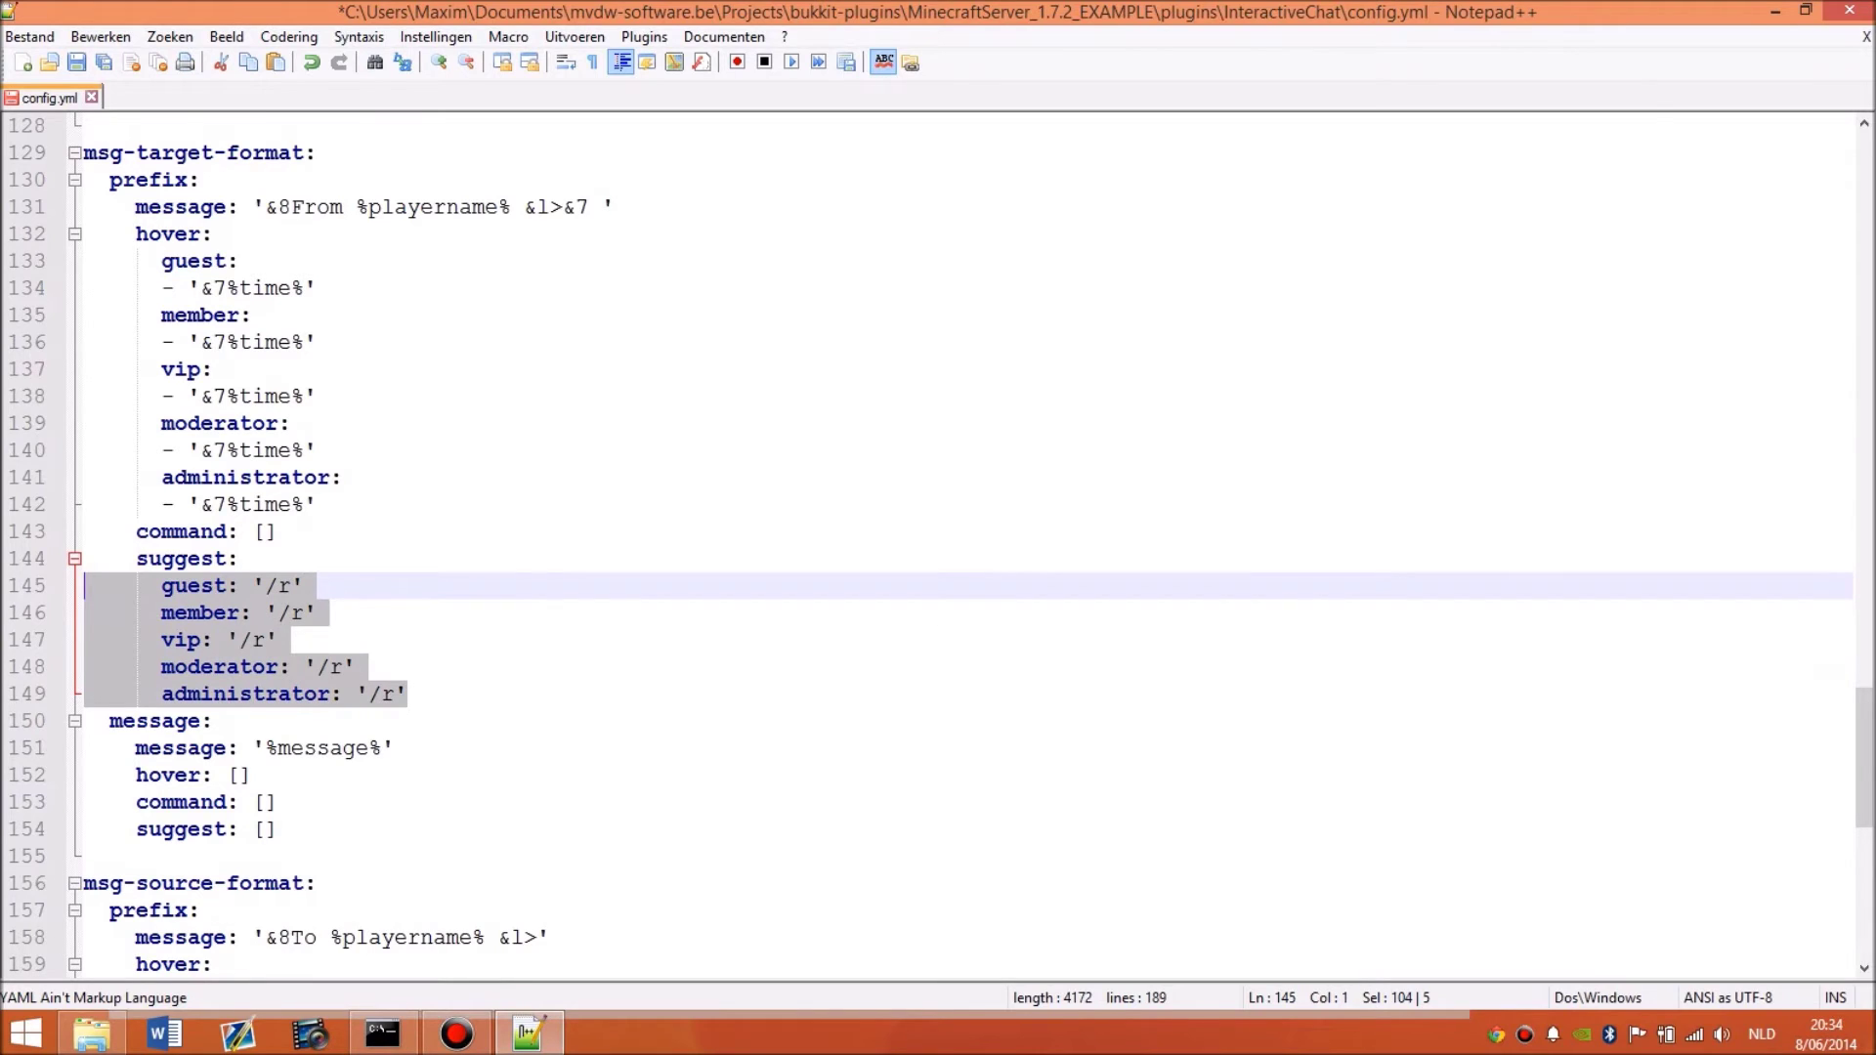
pyautogui.scroll(-2, 938, 547)
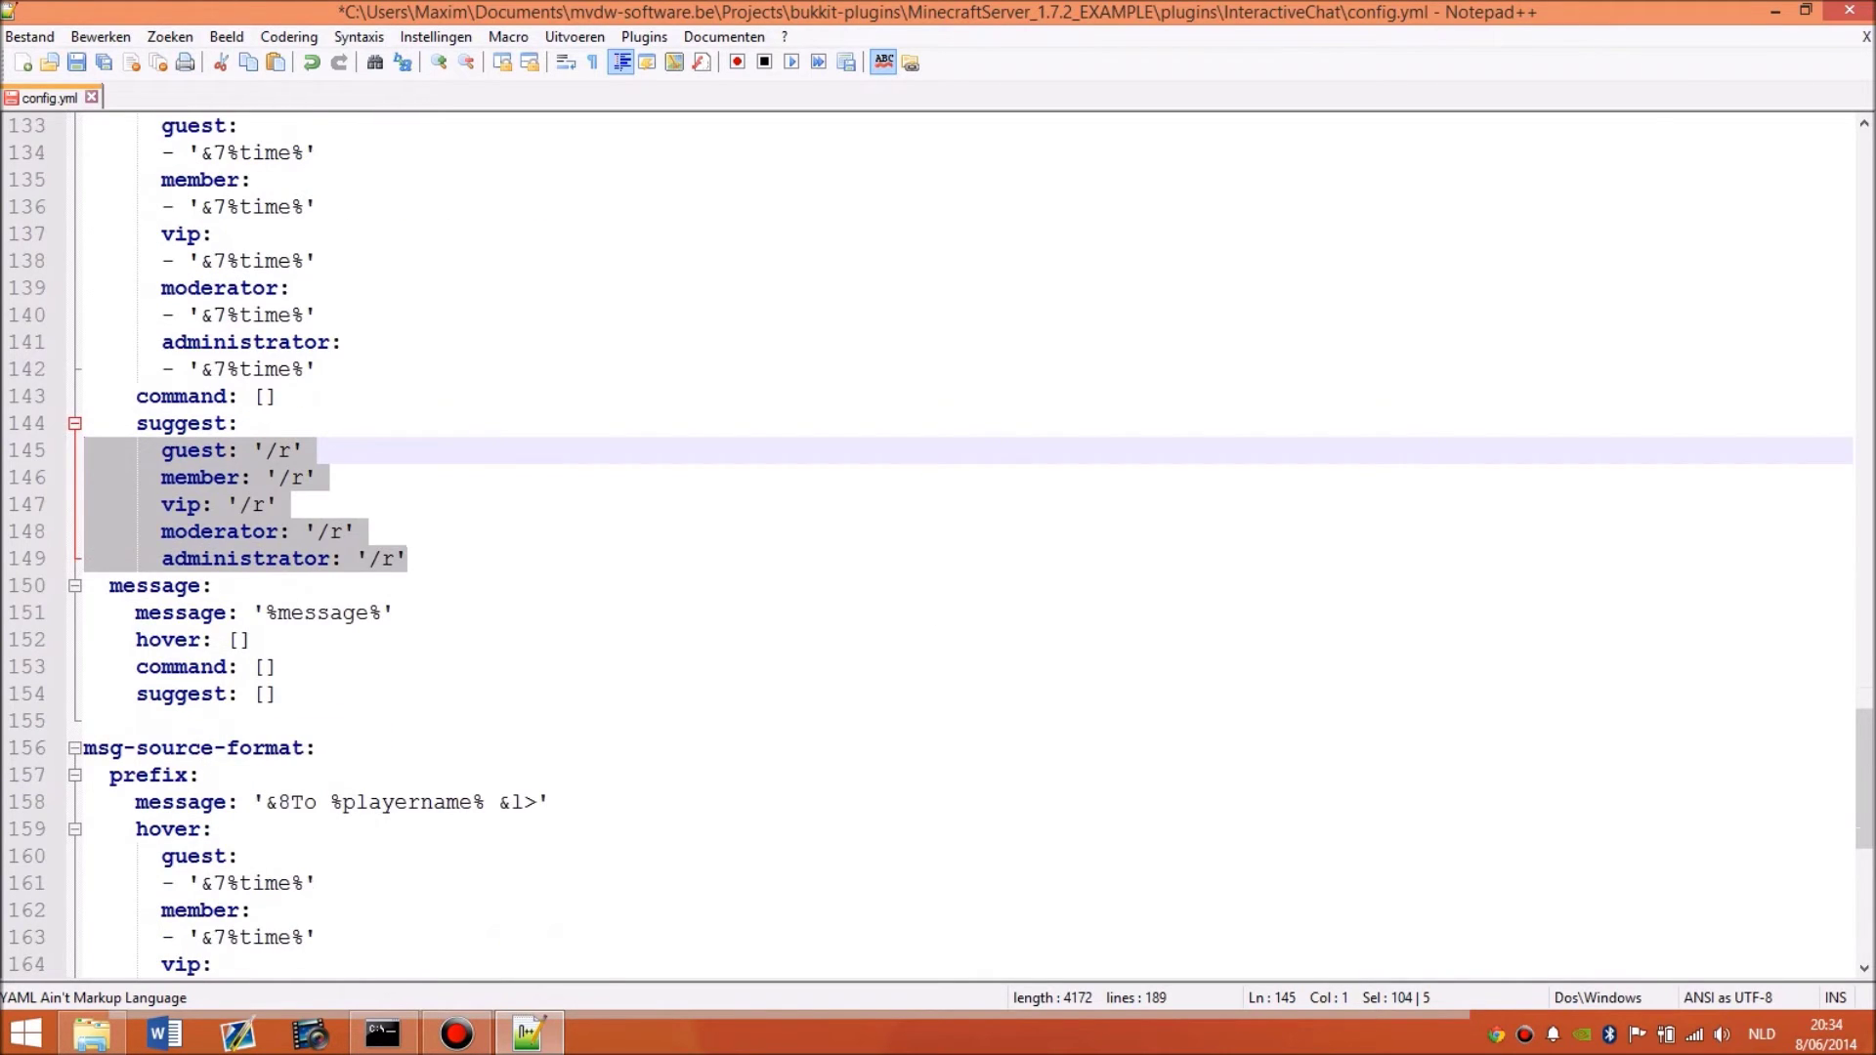
pyautogui.scroll(-7, 938, 547)
pyautogui.scroll(-2, 939, 548)
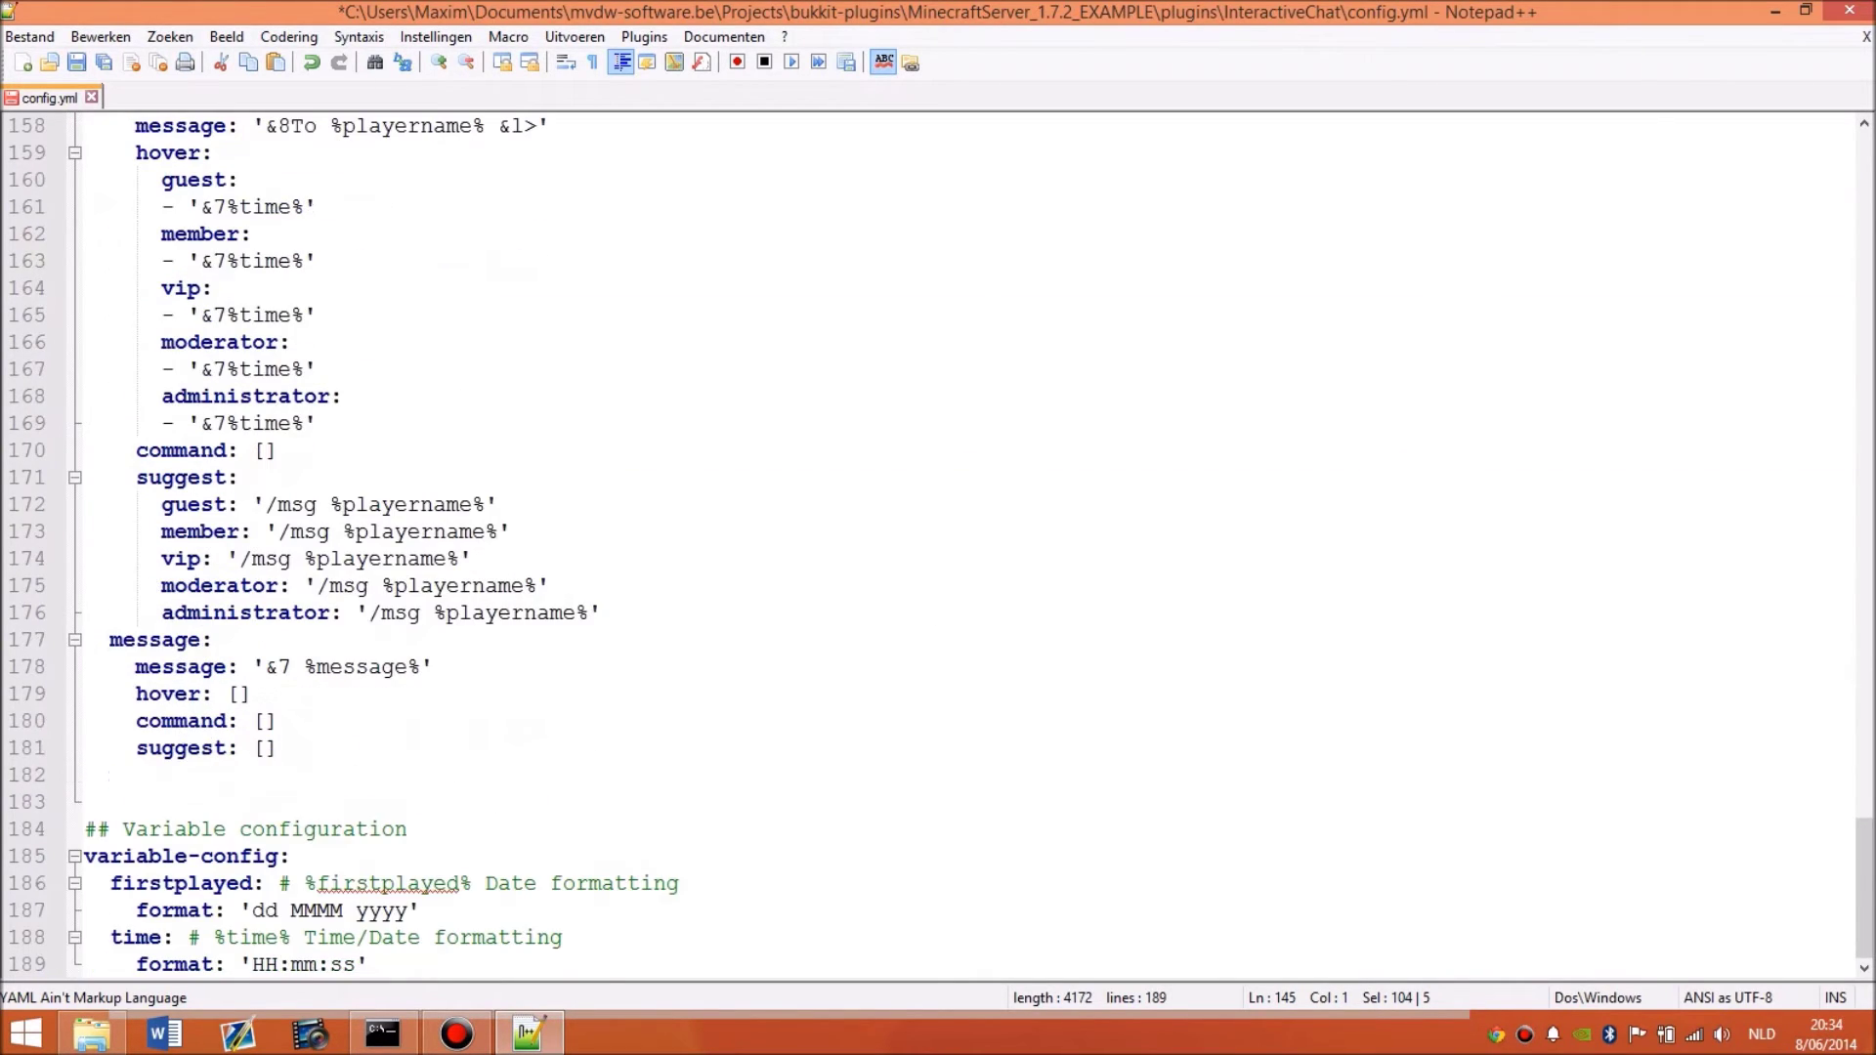
pyautogui.scroll(2, 938, 547)
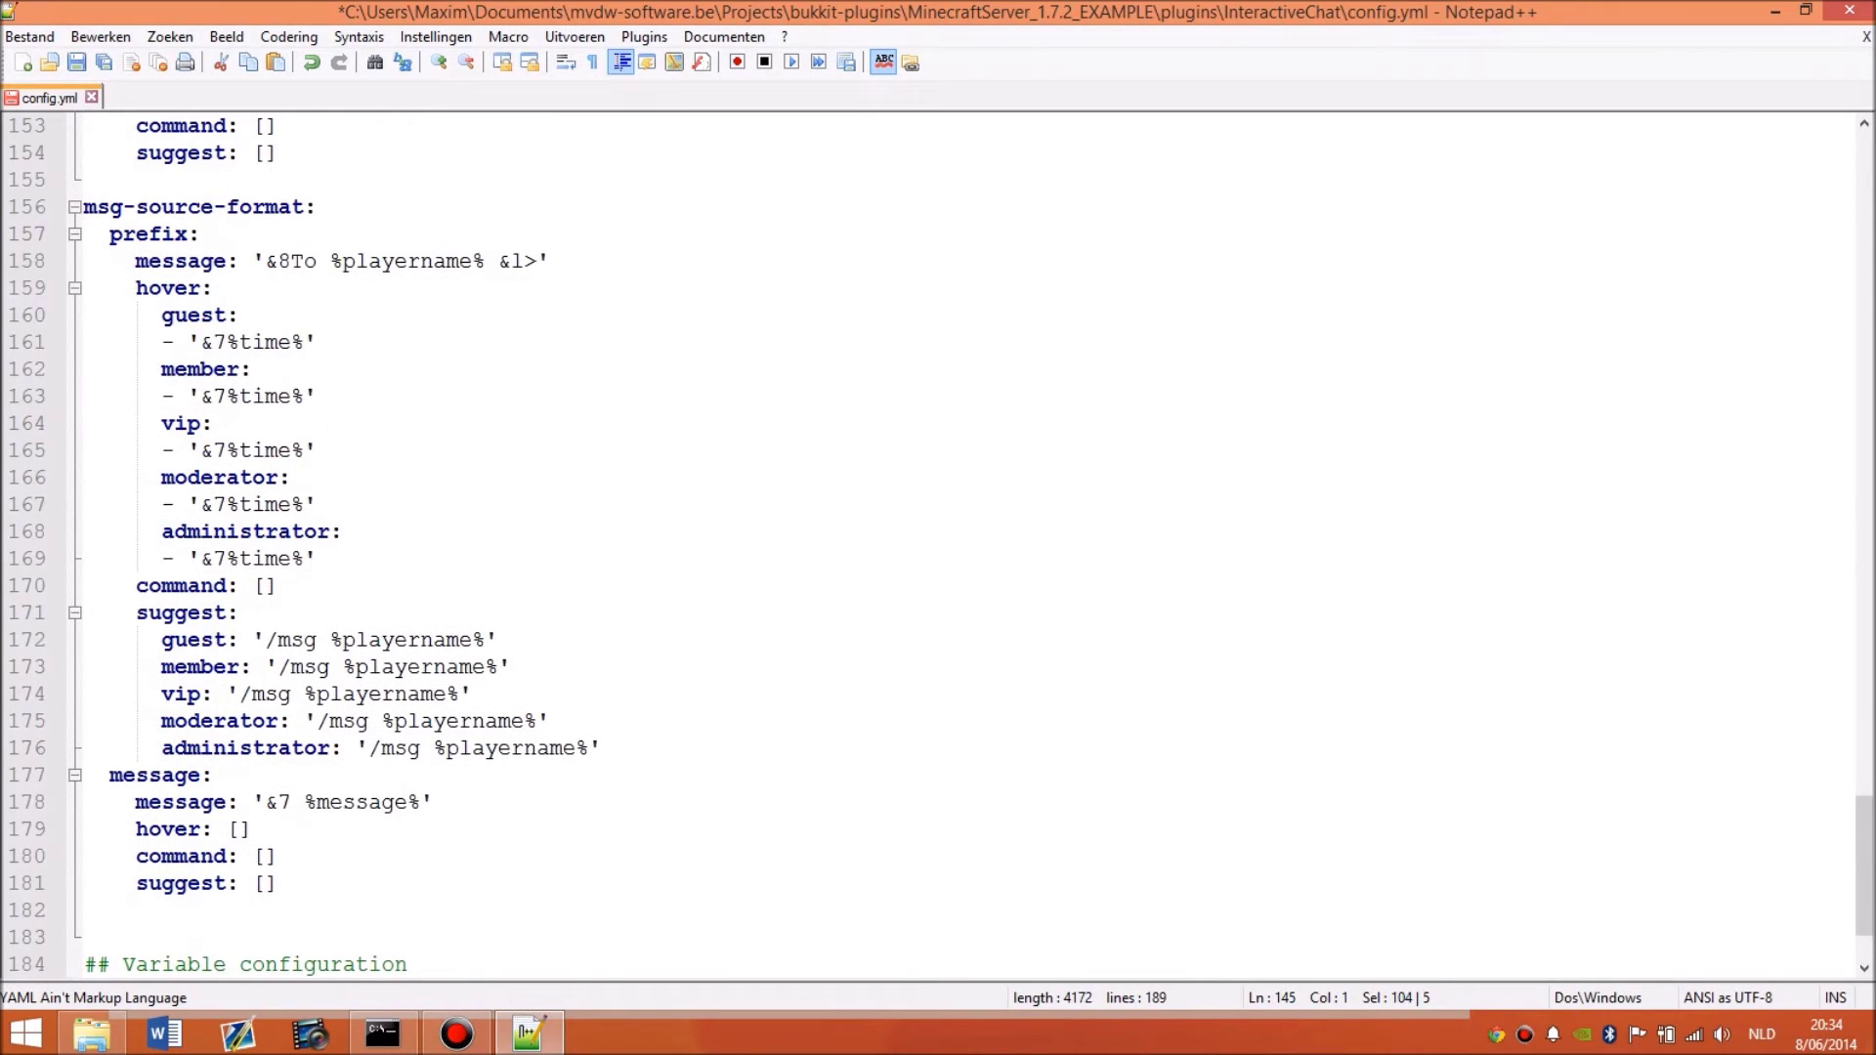
pyautogui.scroll(-2, 938, 547)
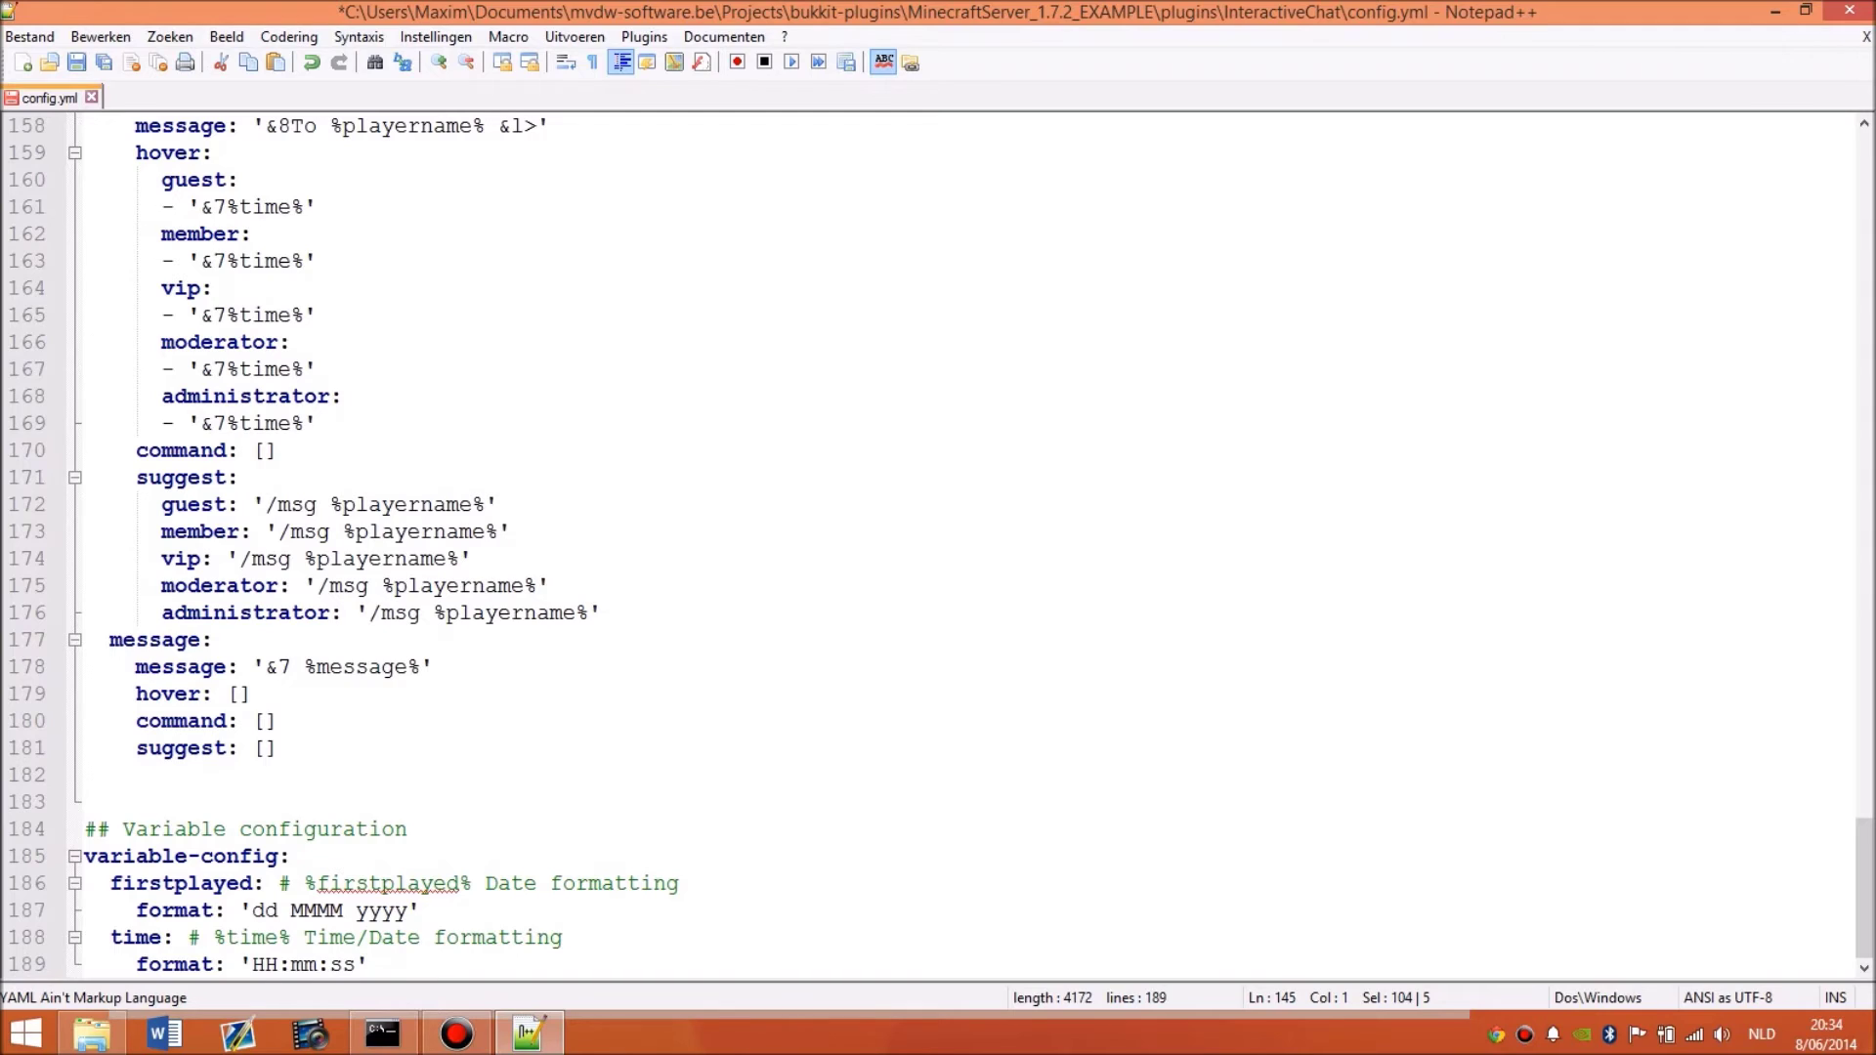
pyautogui.click(367, 965)
# Try a slash-separated firstplayed date format like 'dd/MM/yyyy', then undo it.
pyautogui.moveTo(368, 965); pyautogui.dragTo(86, 884)
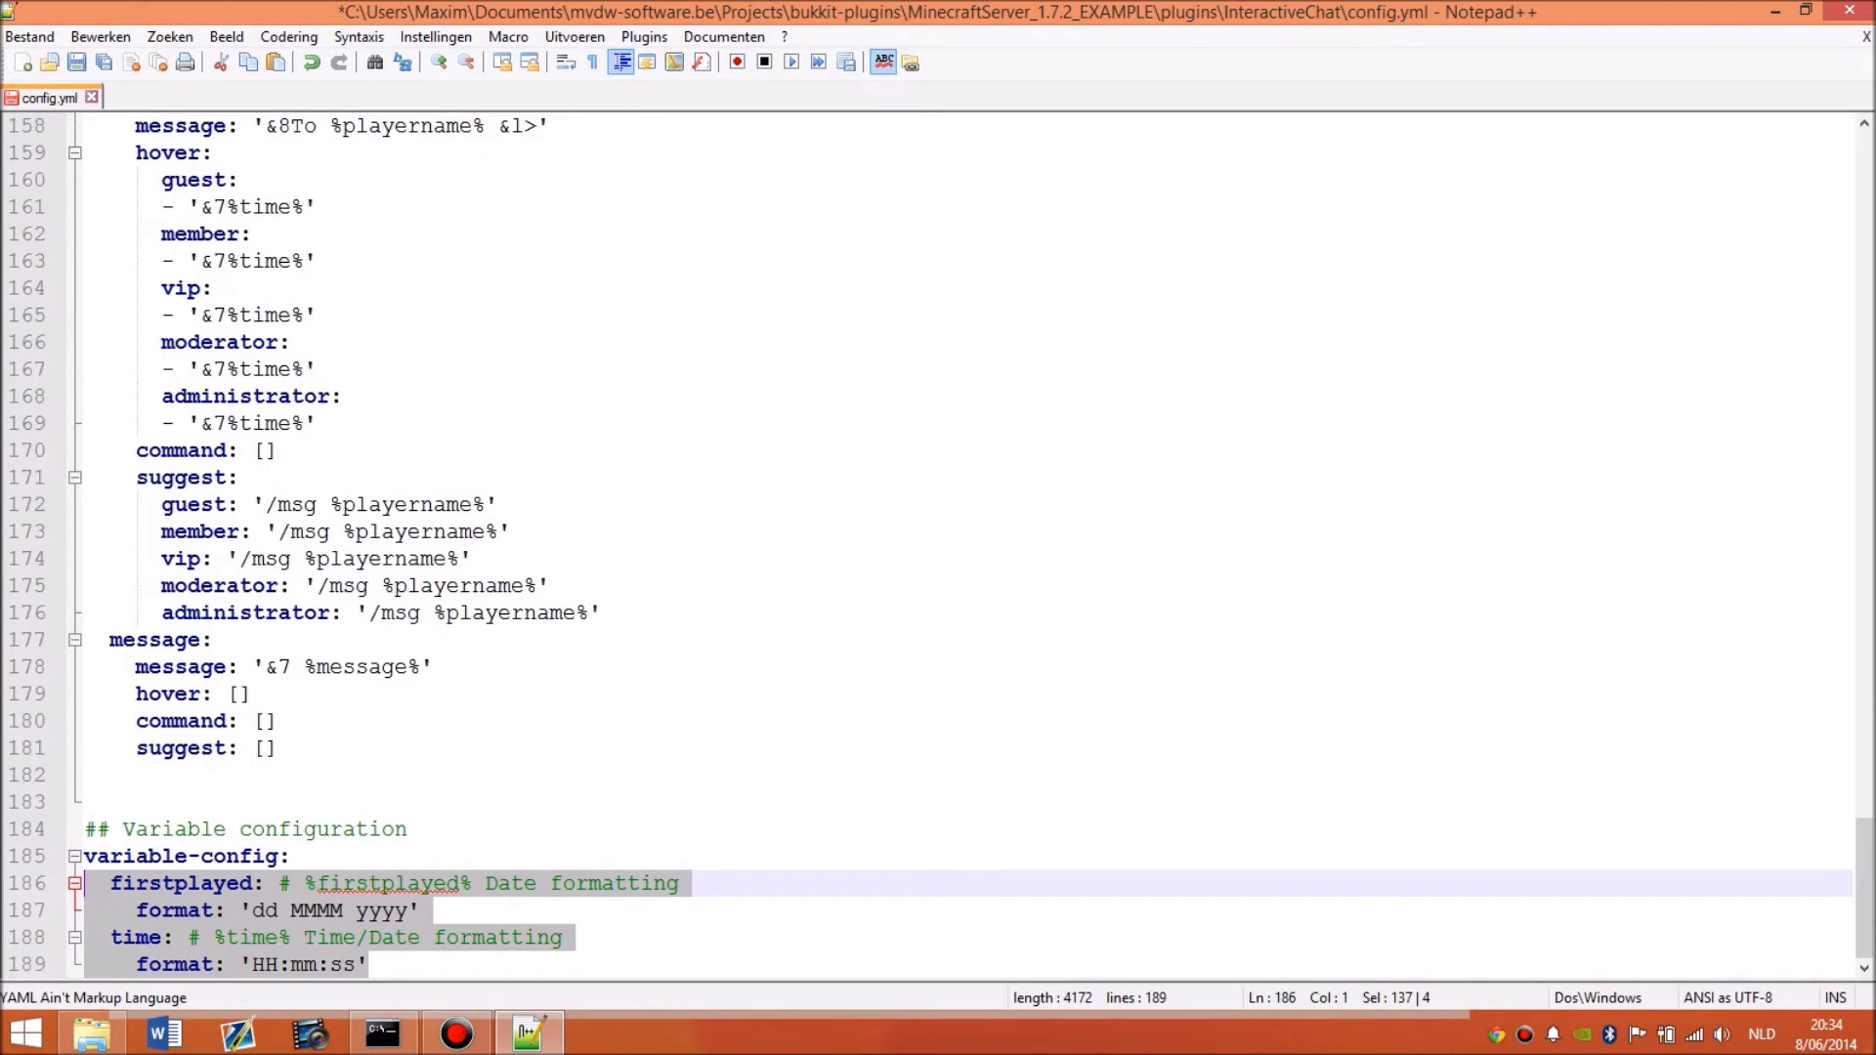
pyautogui.click(161, 884)
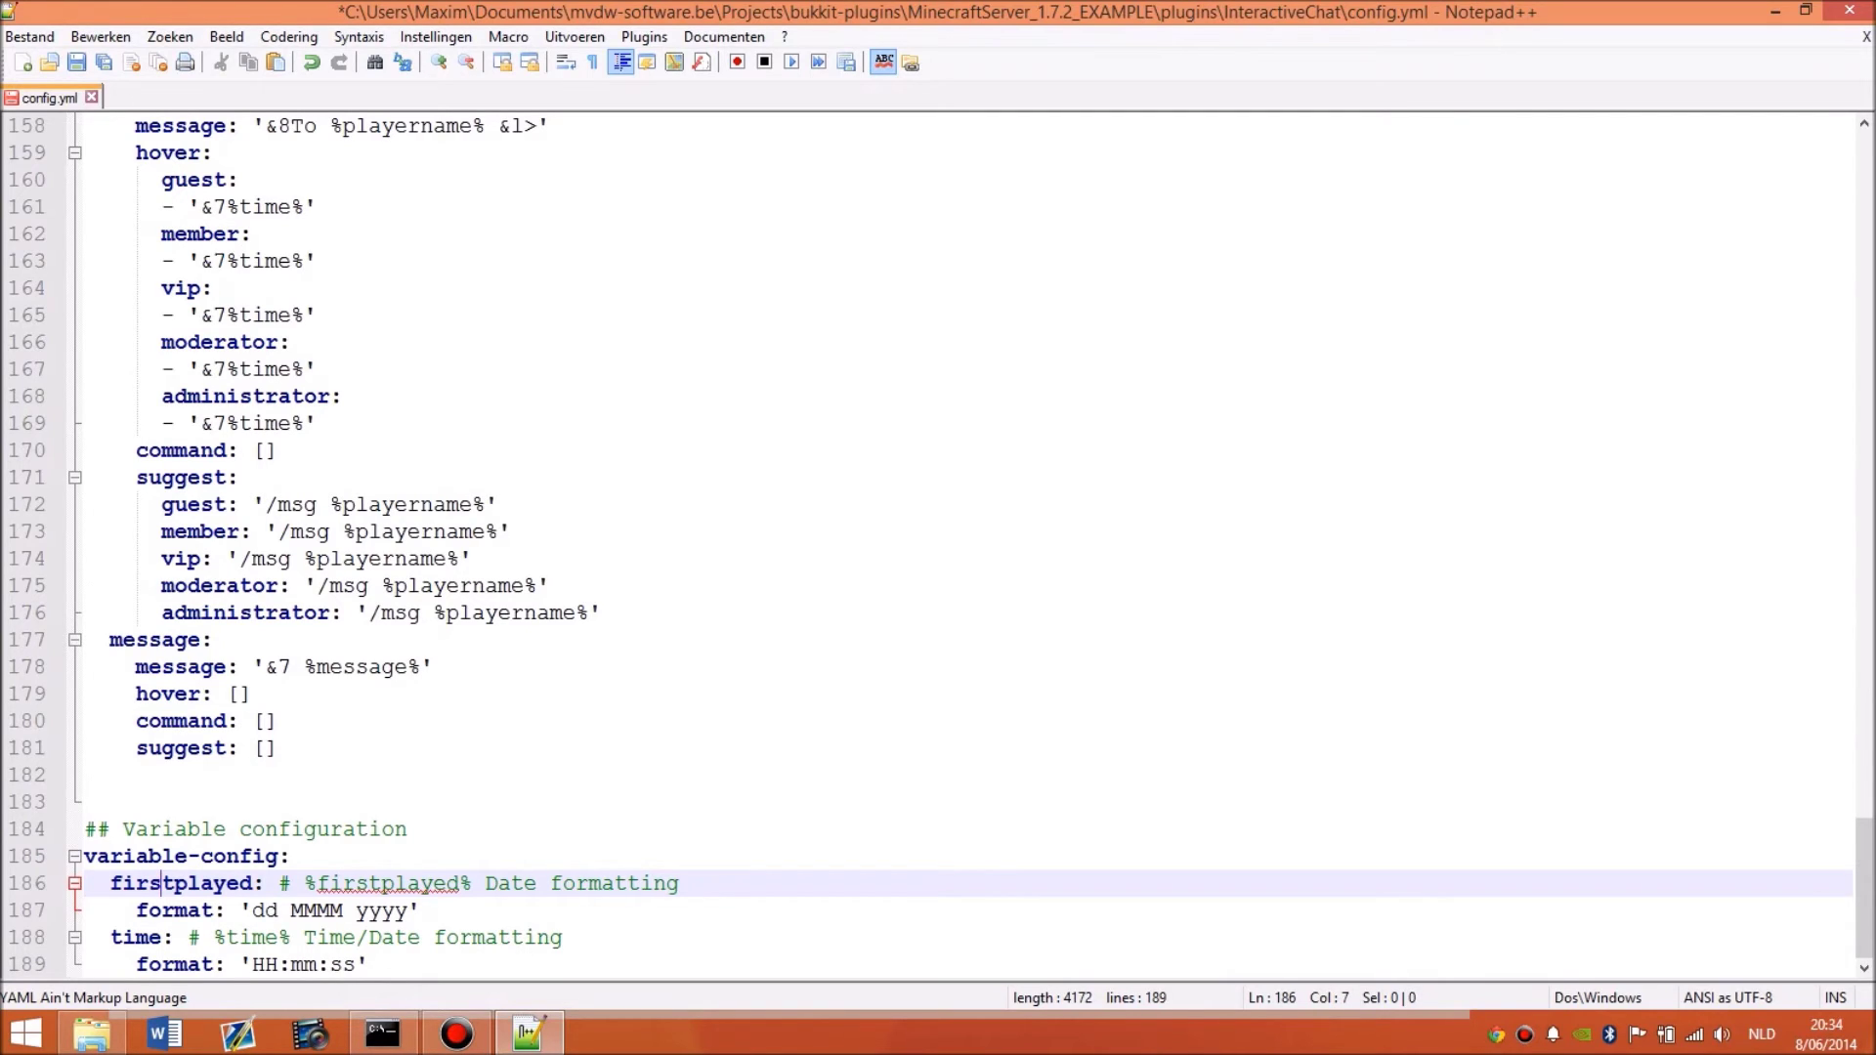
pyautogui.doubleClick(284, 910)
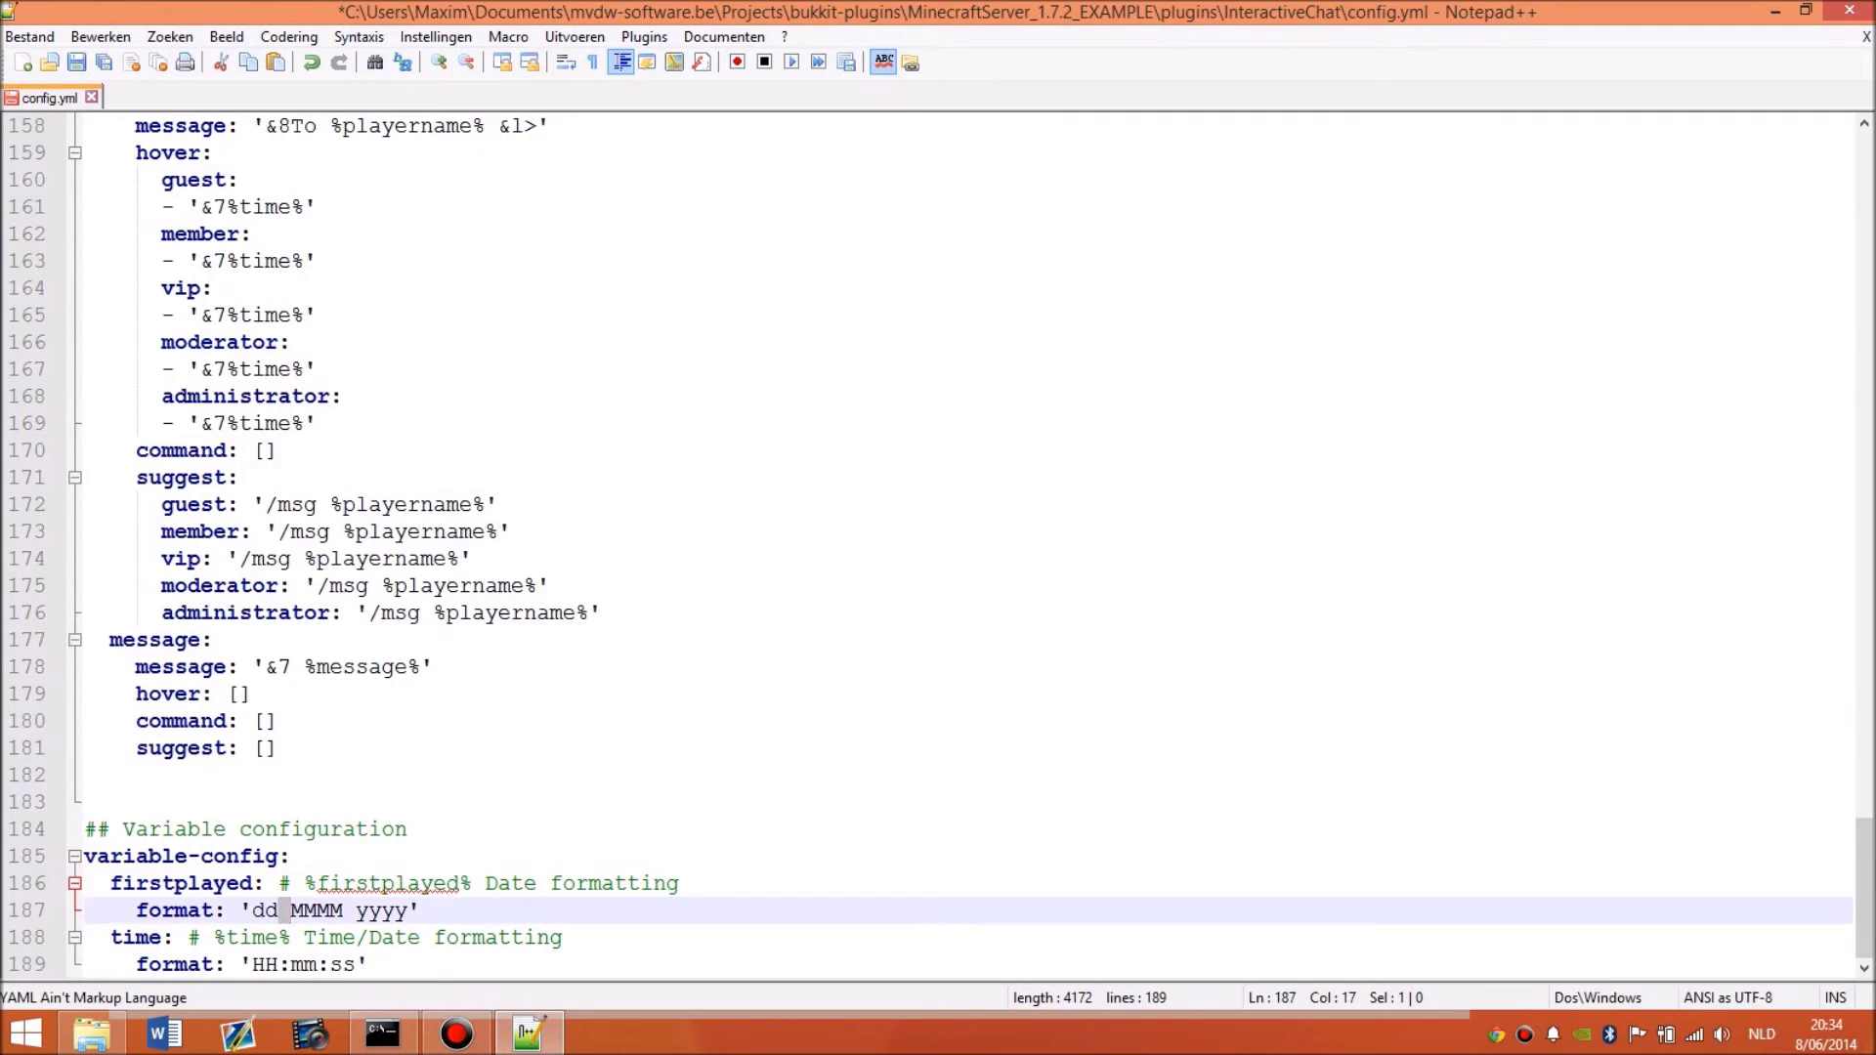
pyautogui.write('/')
pyautogui.hotkey('shift', 'Right')
pyautogui.hotkey('shift', 'Right')
pyautogui.hotkey('shift', 'Right')
pyautogui.write('/')
pyautogui.press('Right')
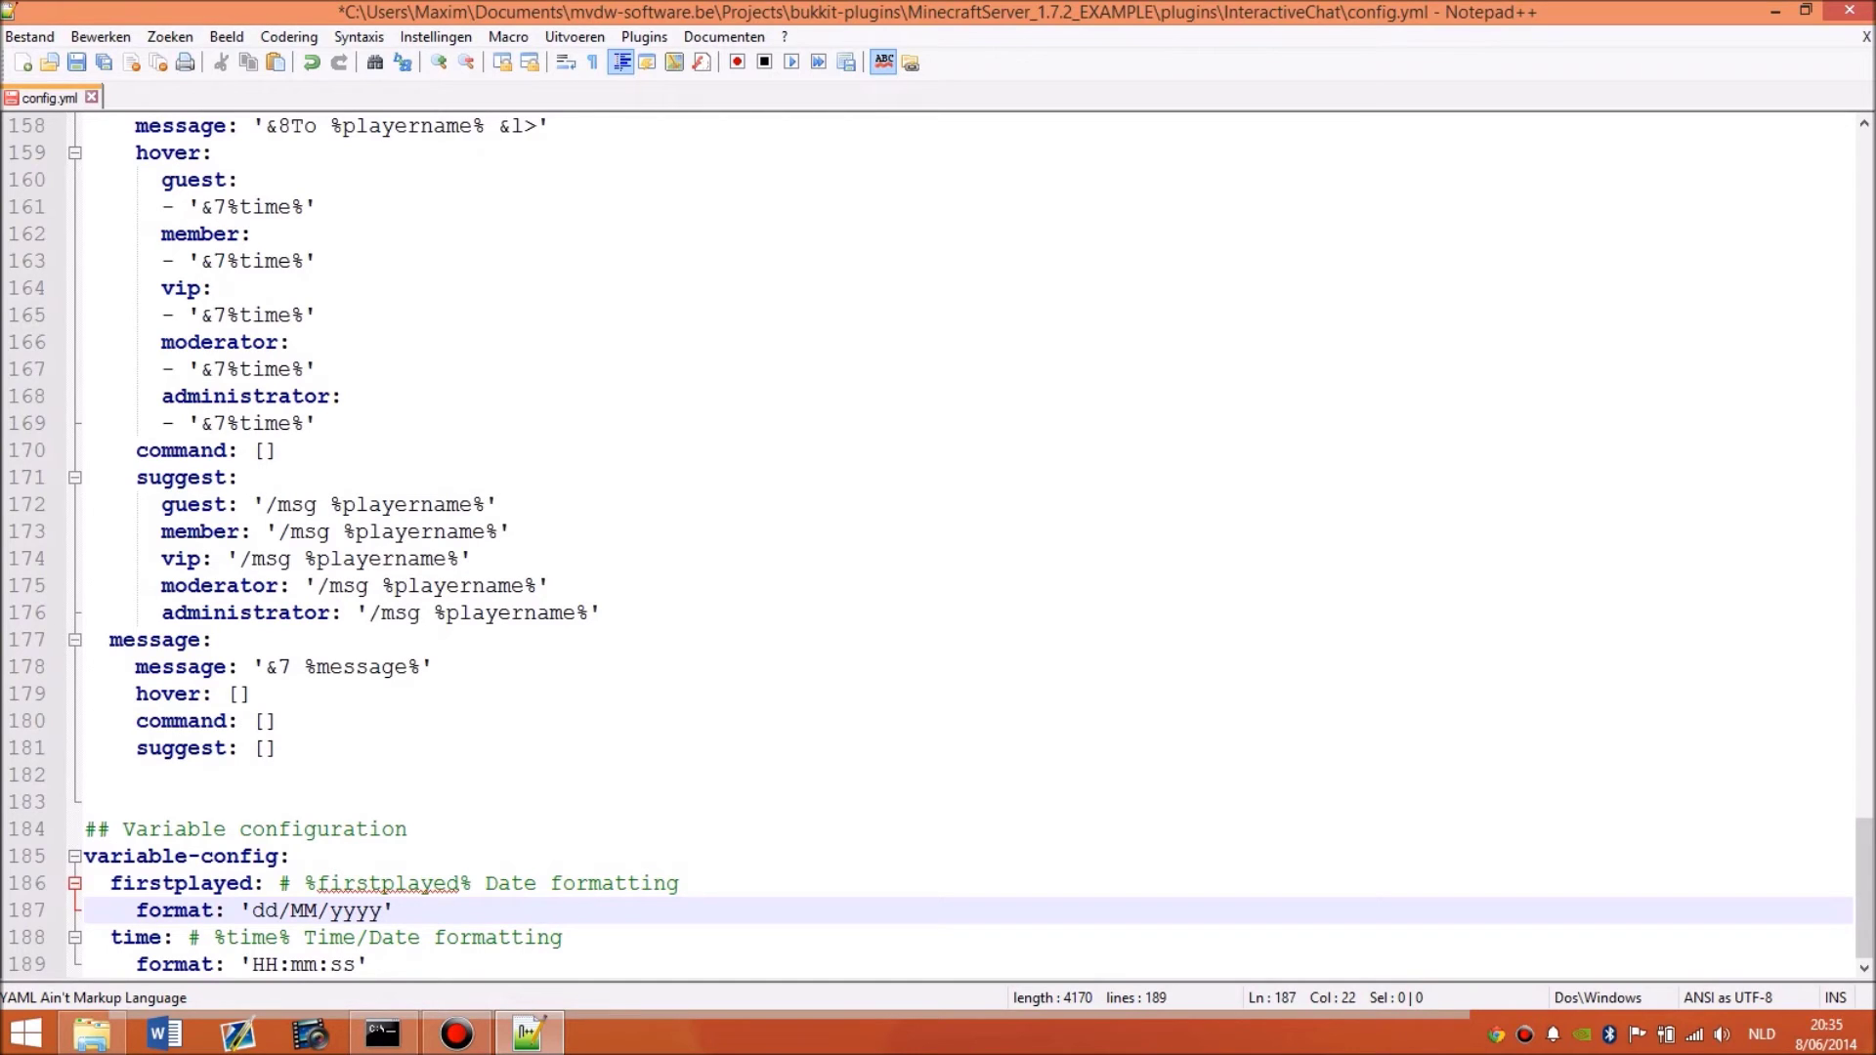
pyautogui.hotkey('ctrl', 'z')
pyautogui.hotkey('ctrl', 'z')
# Restore 'dd MMMM yyyy' and 'HH:mm:ss', then return to the config version line.
pyautogui.write(';')
pyautogui.click(329, 965)
pyautogui.press('Right')
pyautogui.press('Right')
pyautogui.write('d')
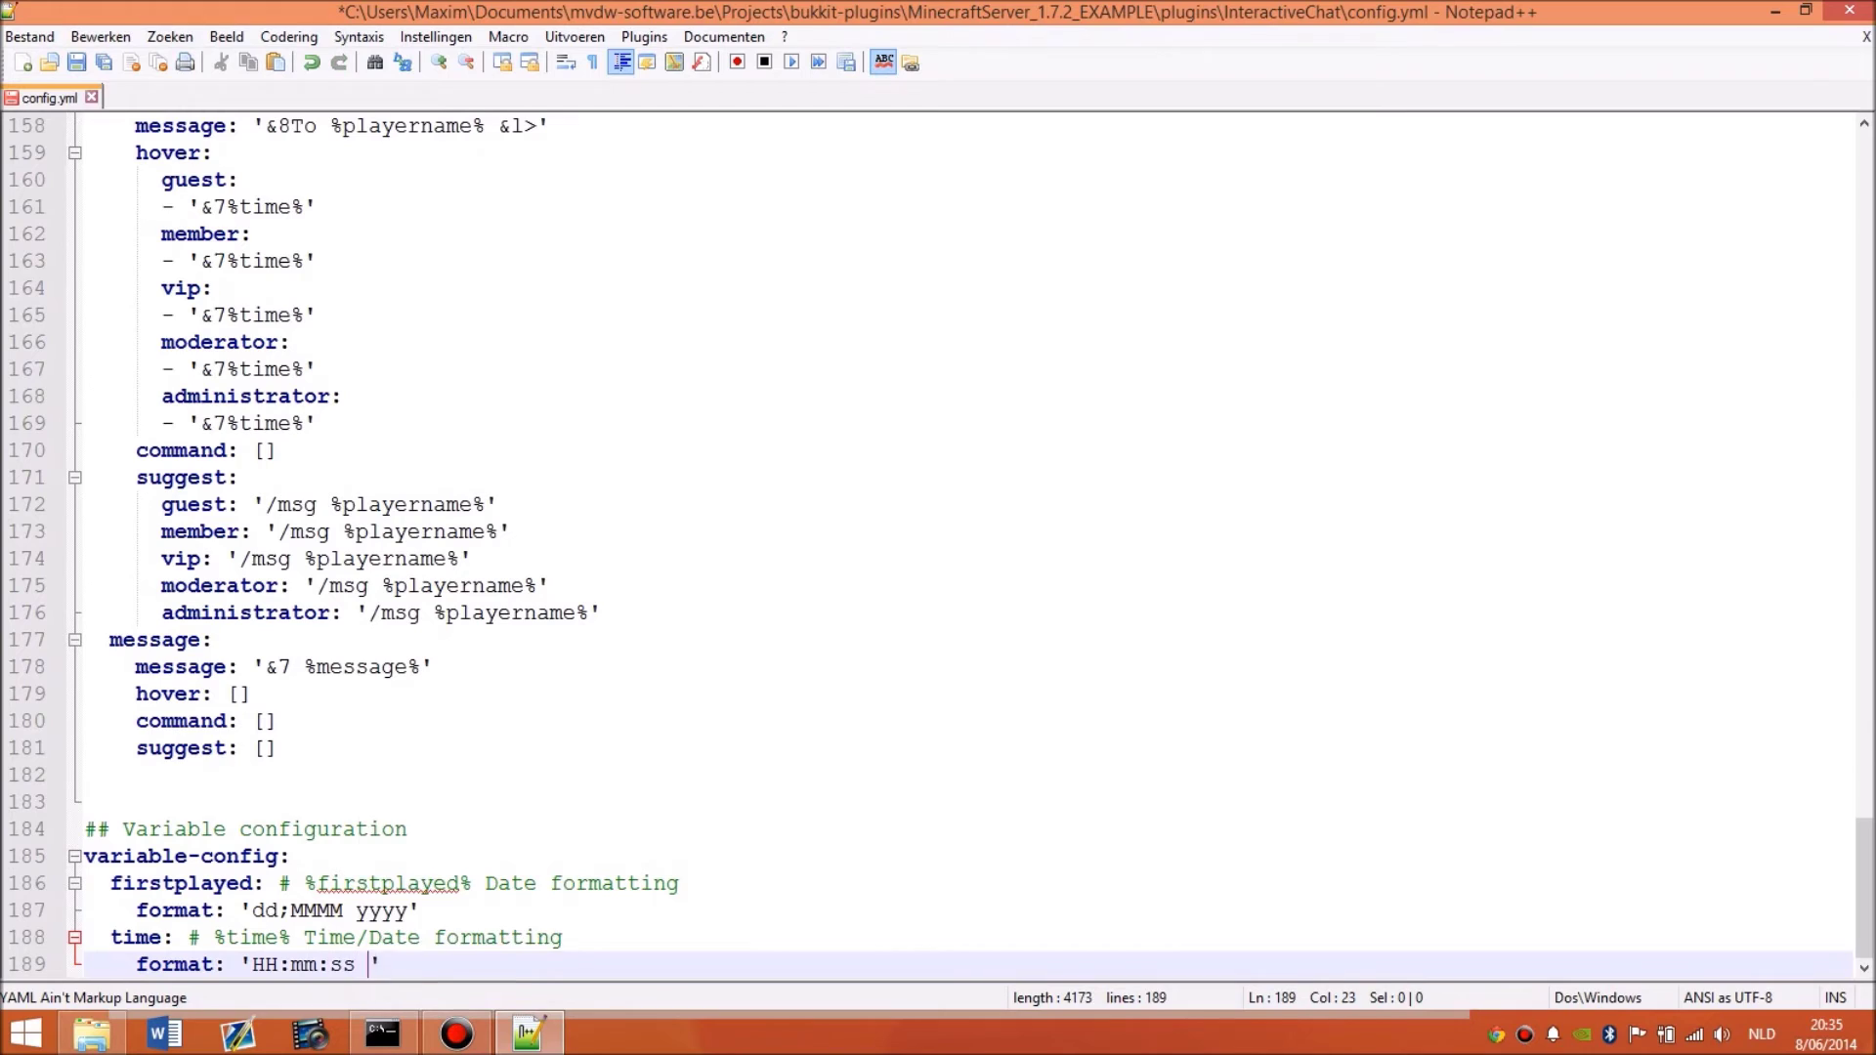
pyautogui.press('BackSpace')
pyautogui.click(279, 910)
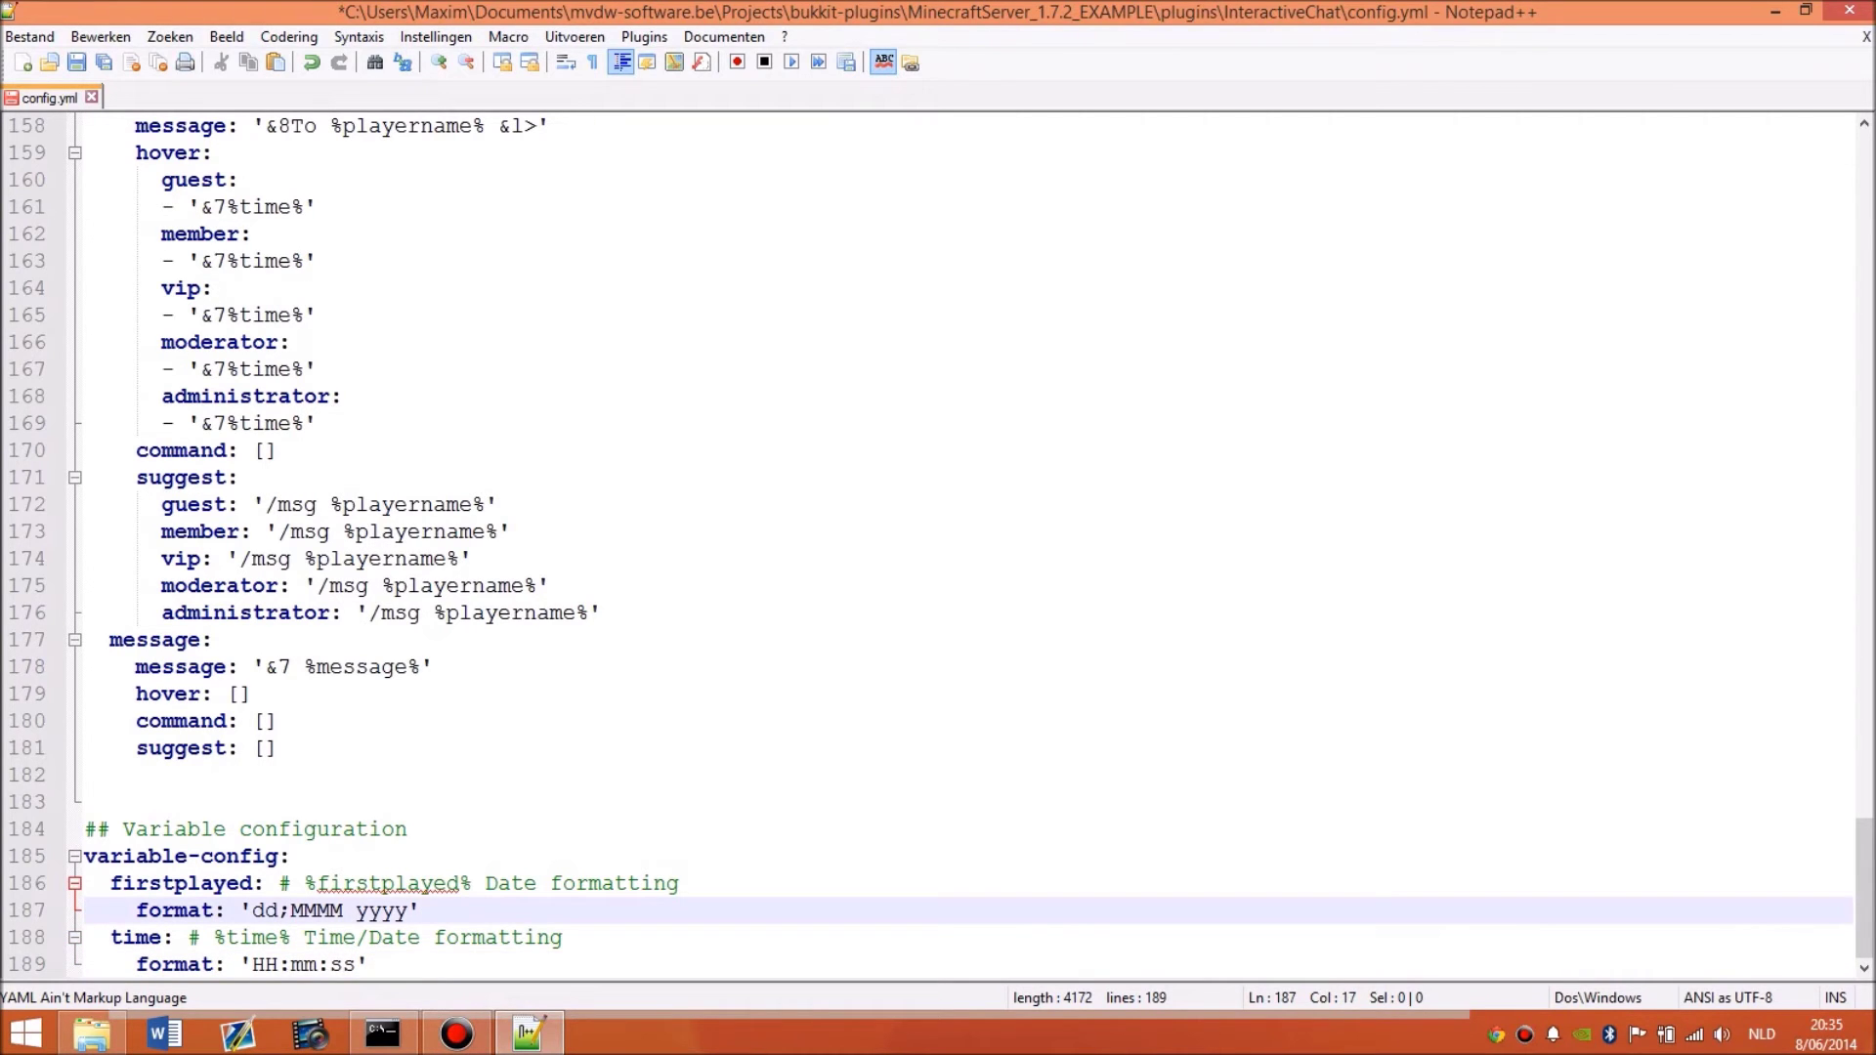
pyautogui.press('BackSpace')
pyautogui.scroll(20, 938, 547)
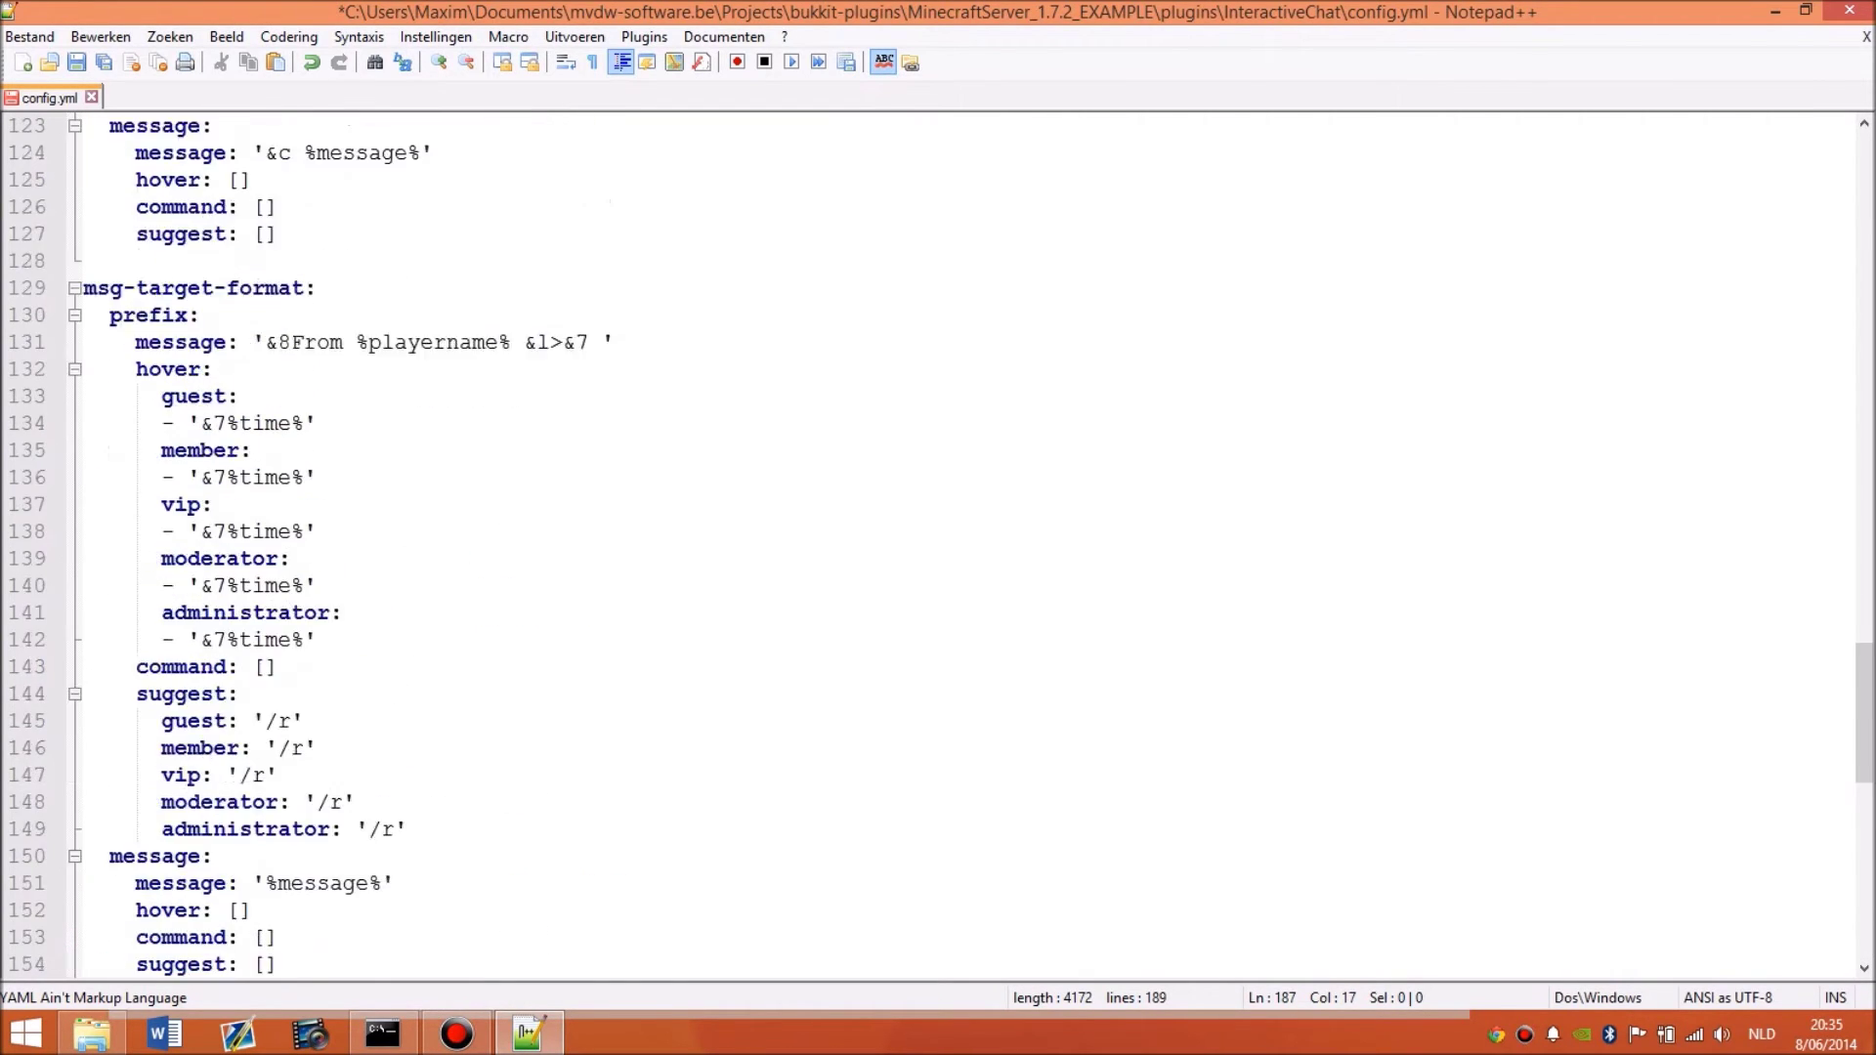
pyautogui.click(199, 369)
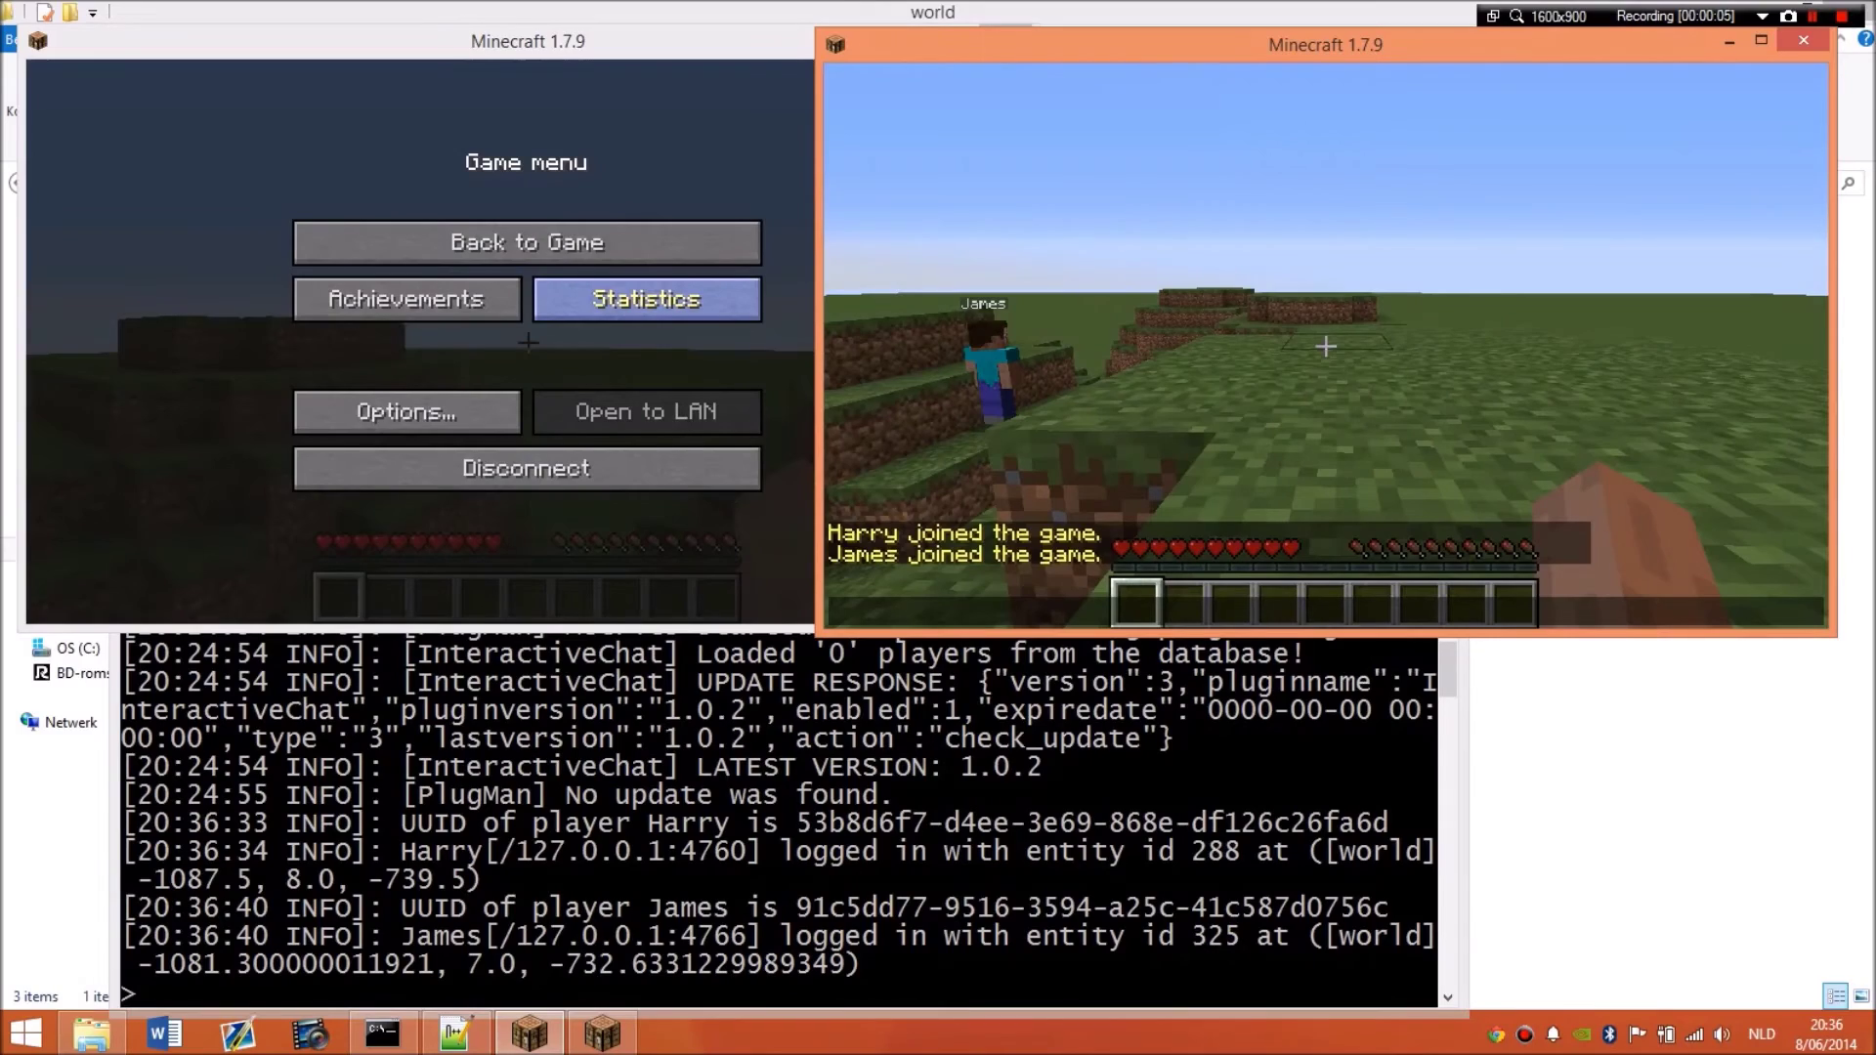
# Send a 'test' chat message from each of the two Minecraft clients.
pyautogui.click(528, 242)
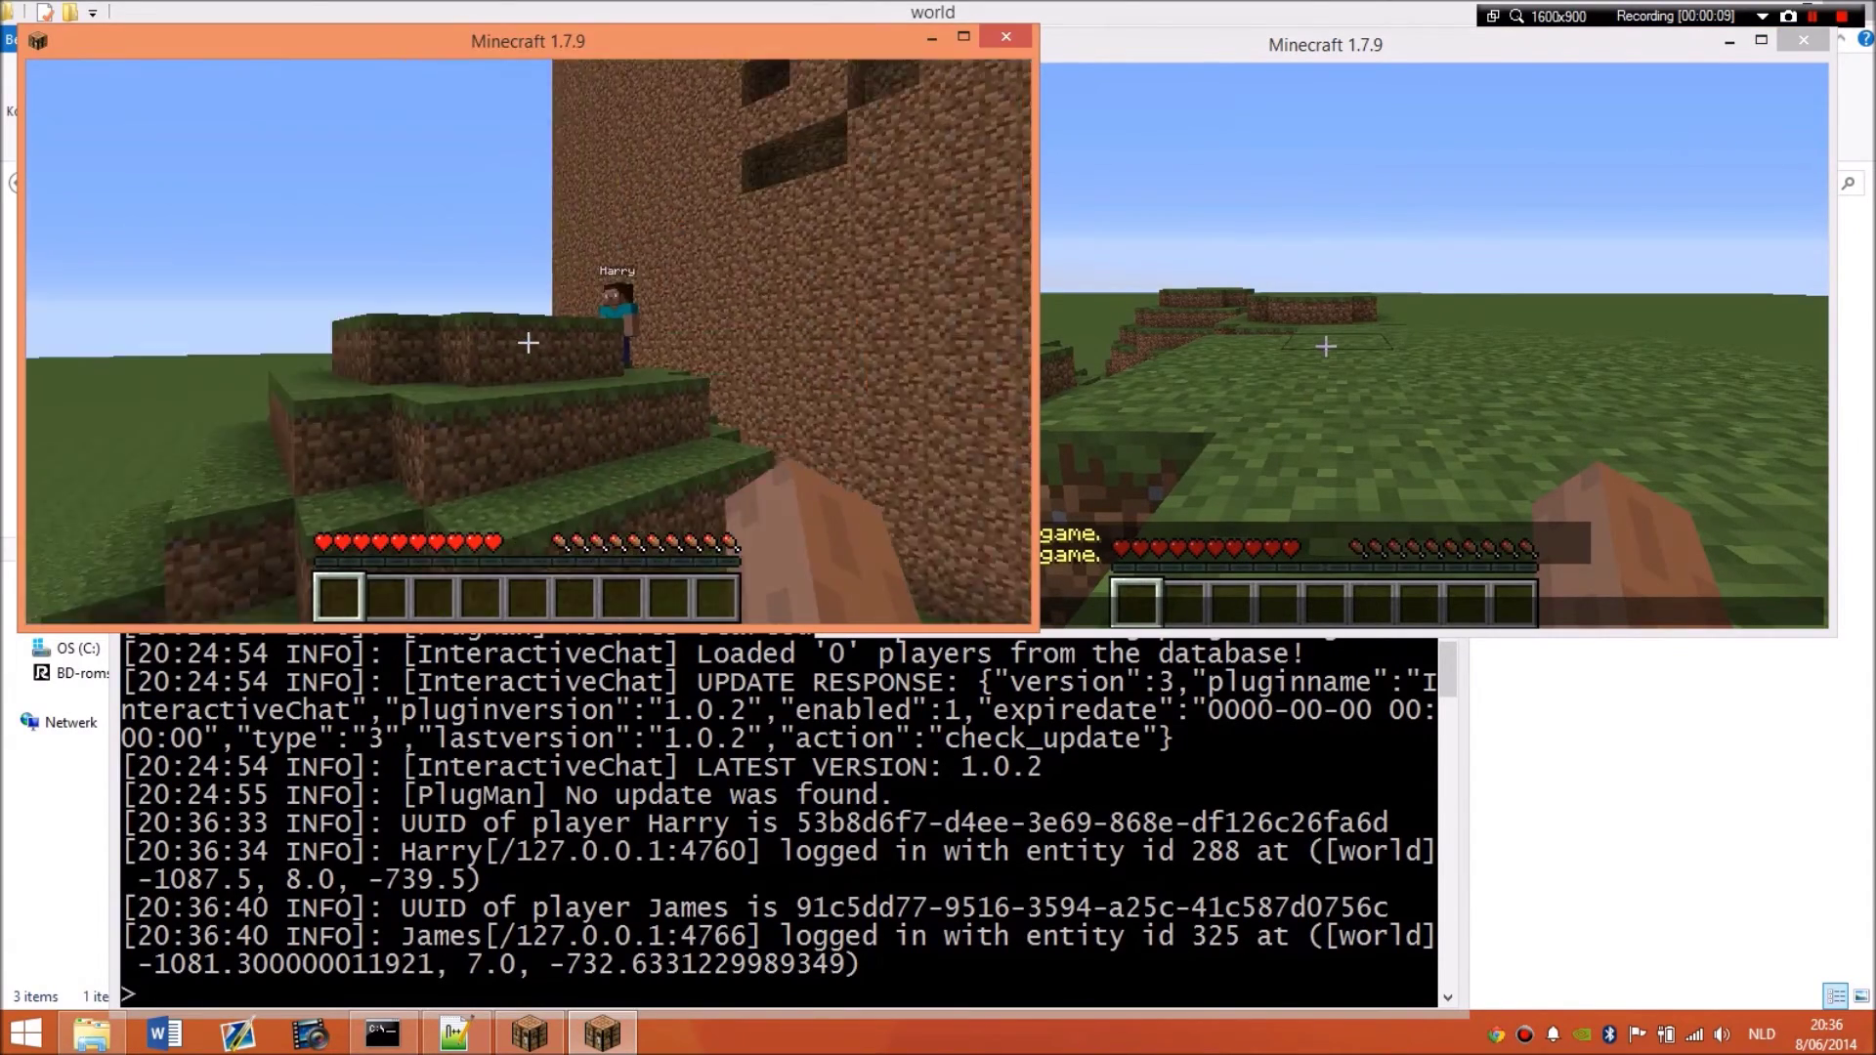
pyautogui.press('t')
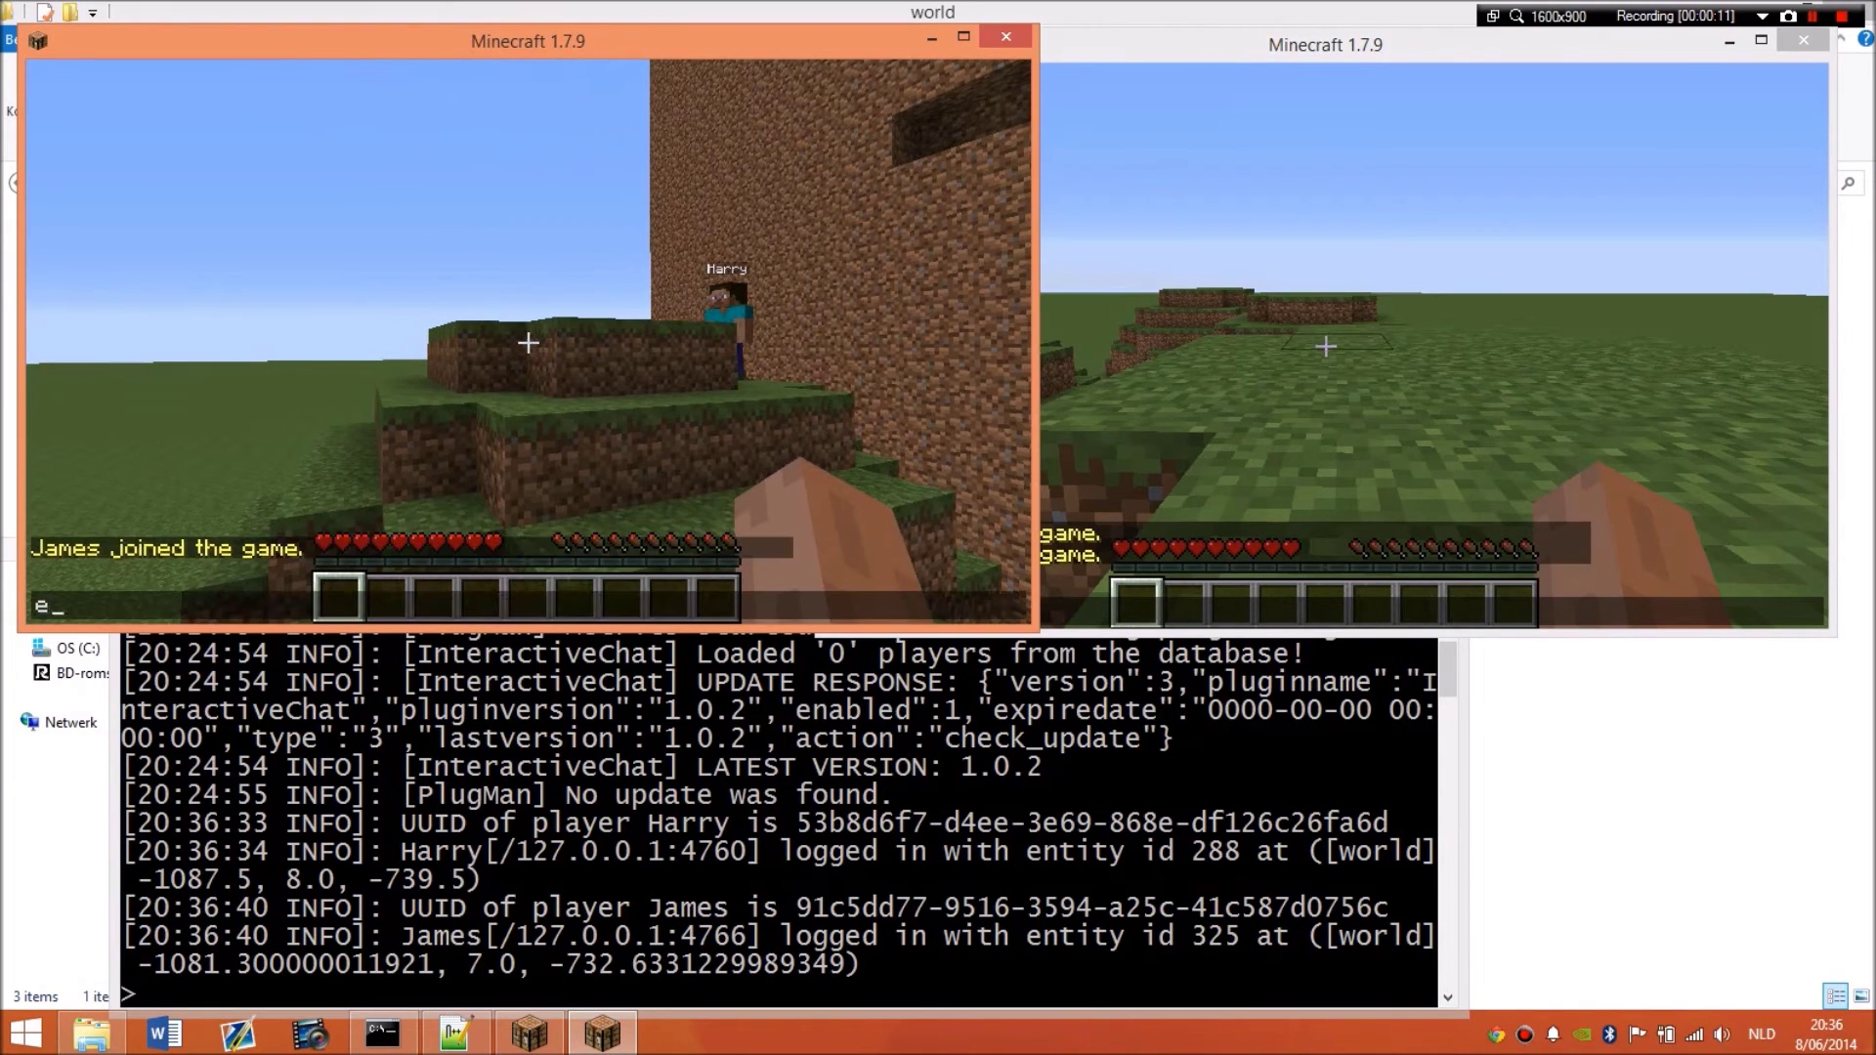
pyautogui.press('Escape')
pyautogui.write('test')
pyautogui.press('Return')
pyautogui.press('t')
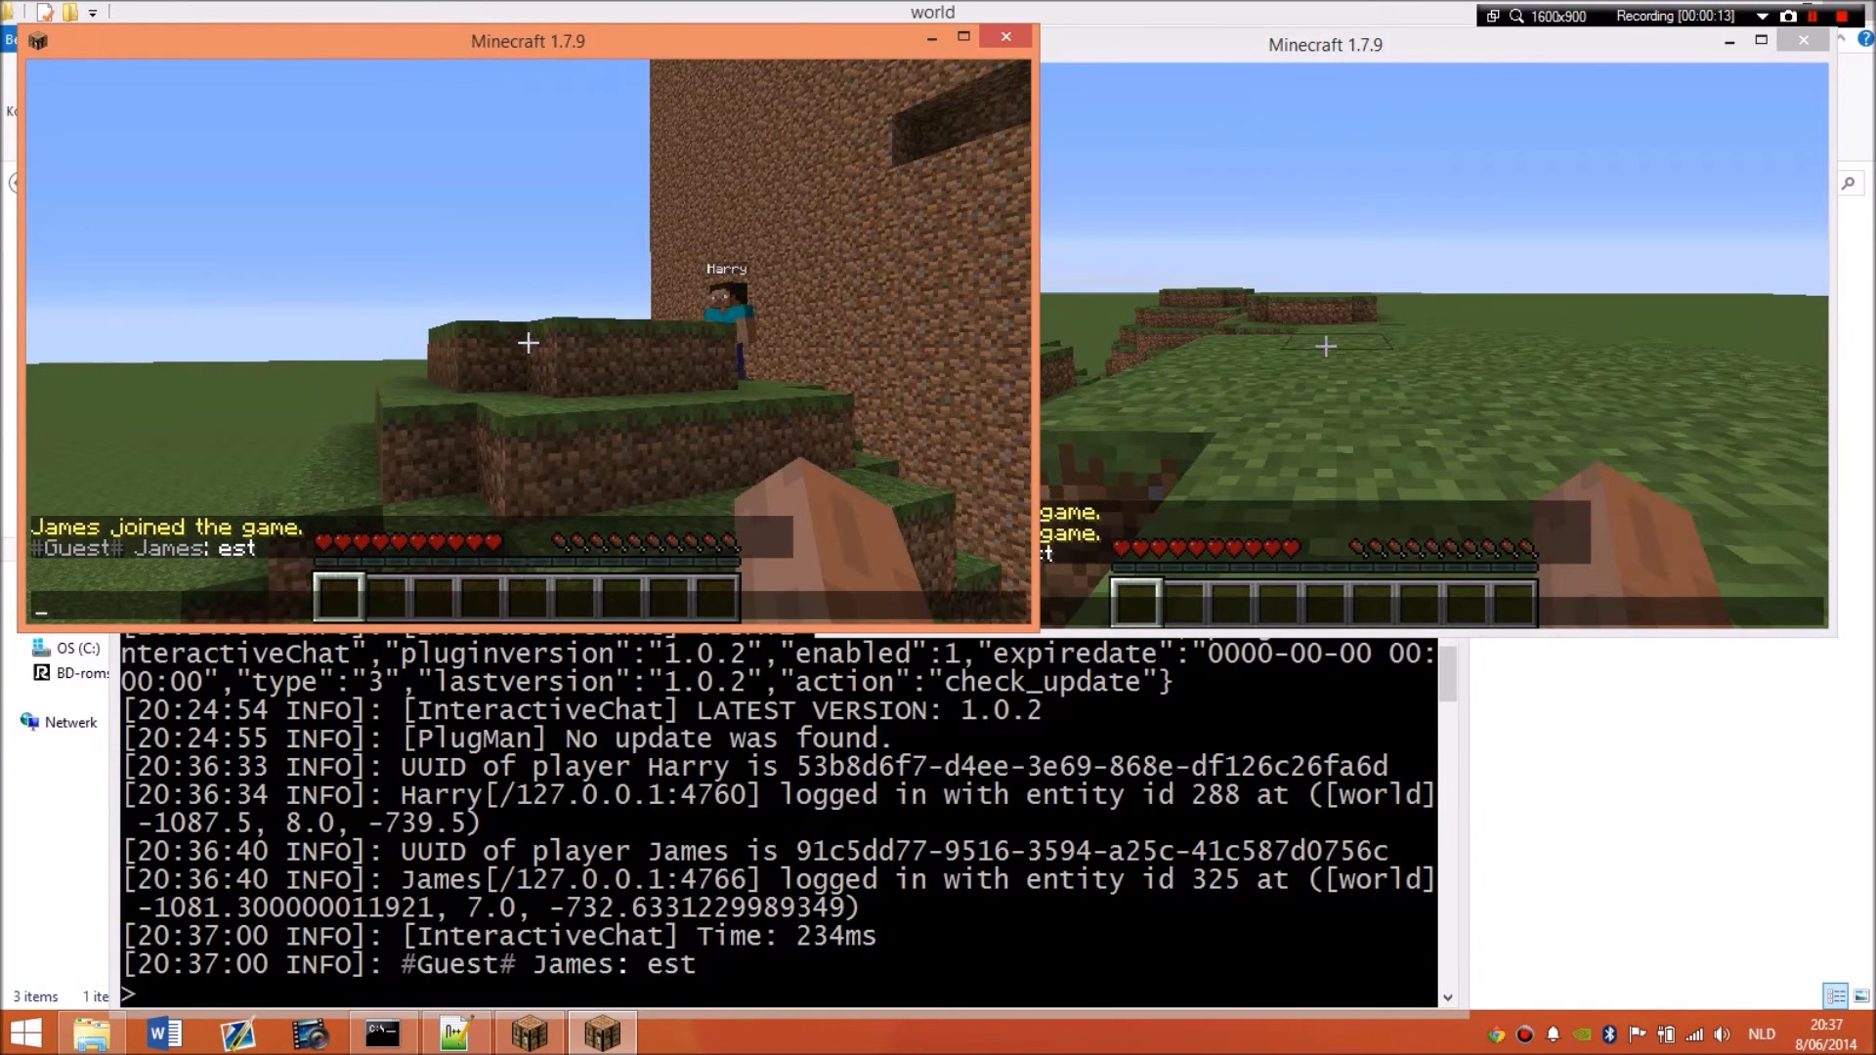
pyautogui.hotkey('alt', 'Tab')
pyautogui.write('ttest')
pyautogui.press('Return')
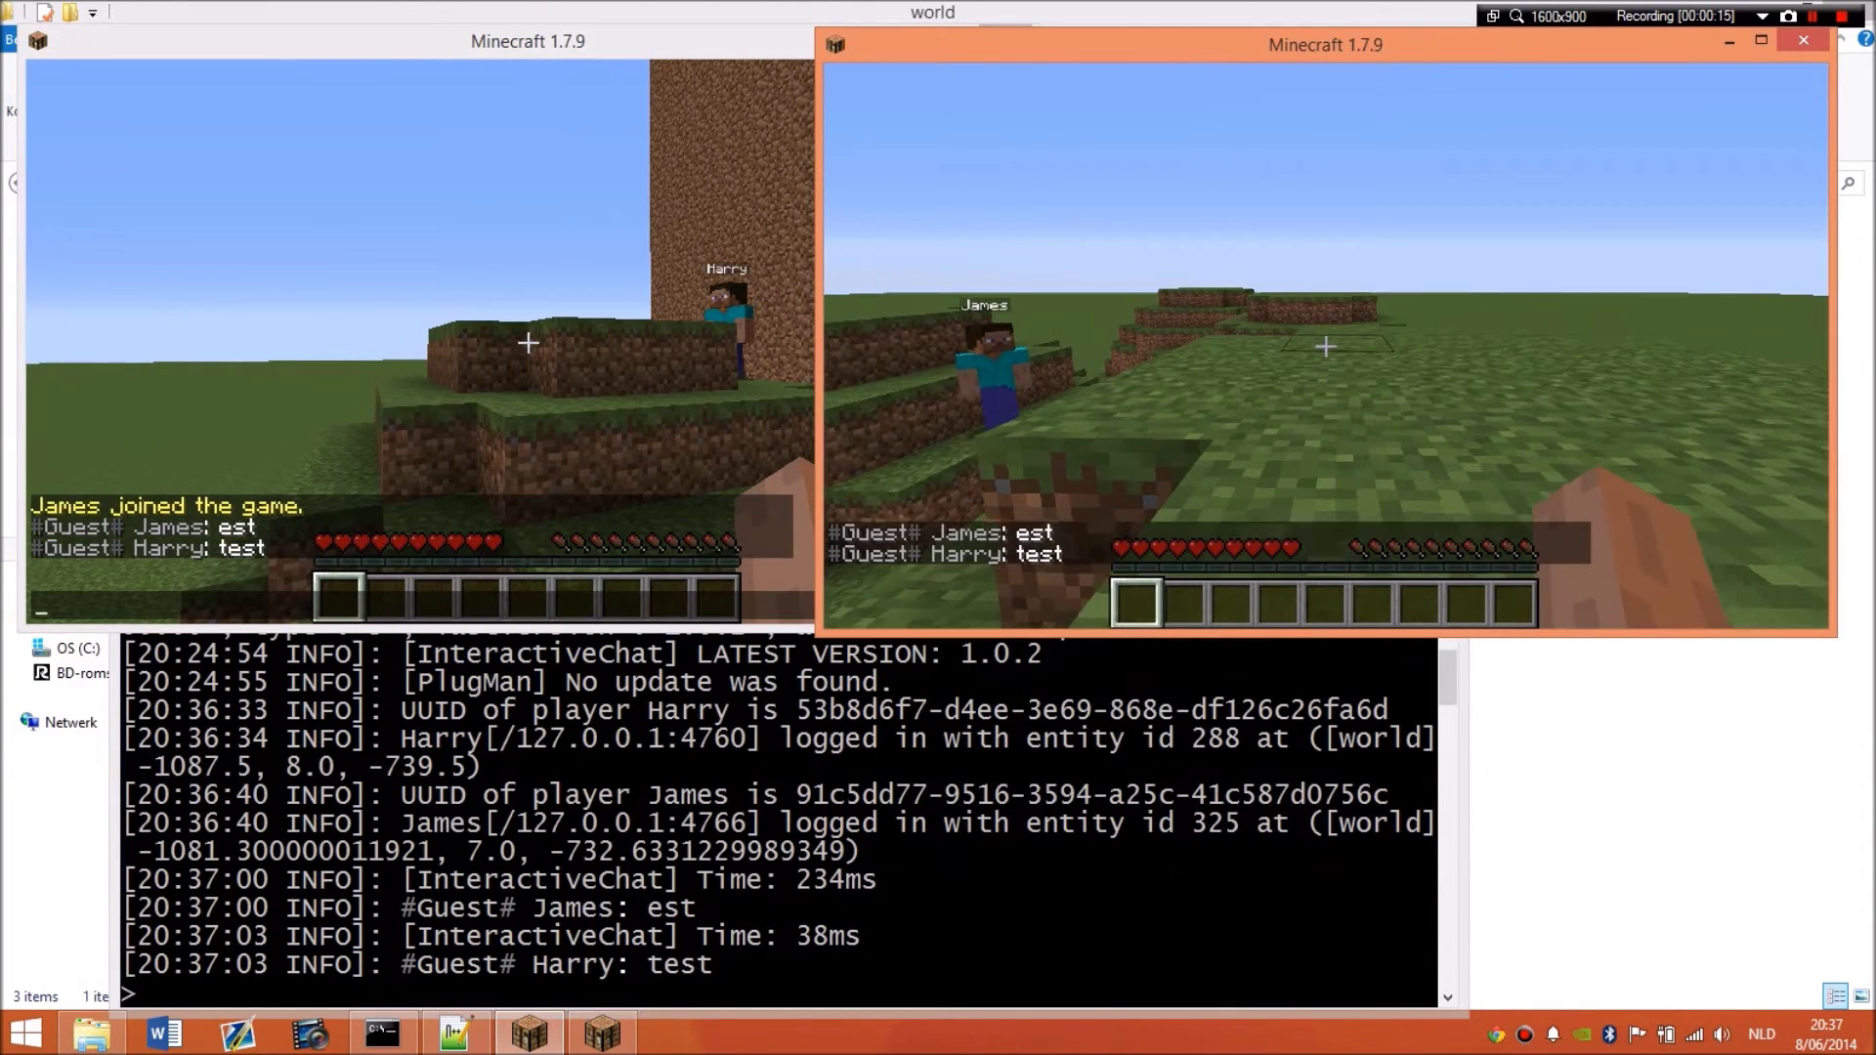
# Walk around, then show the #Guest# prefix and player-name hover texts in chat.
pyautogui.press('w')
pyautogui.press('space')
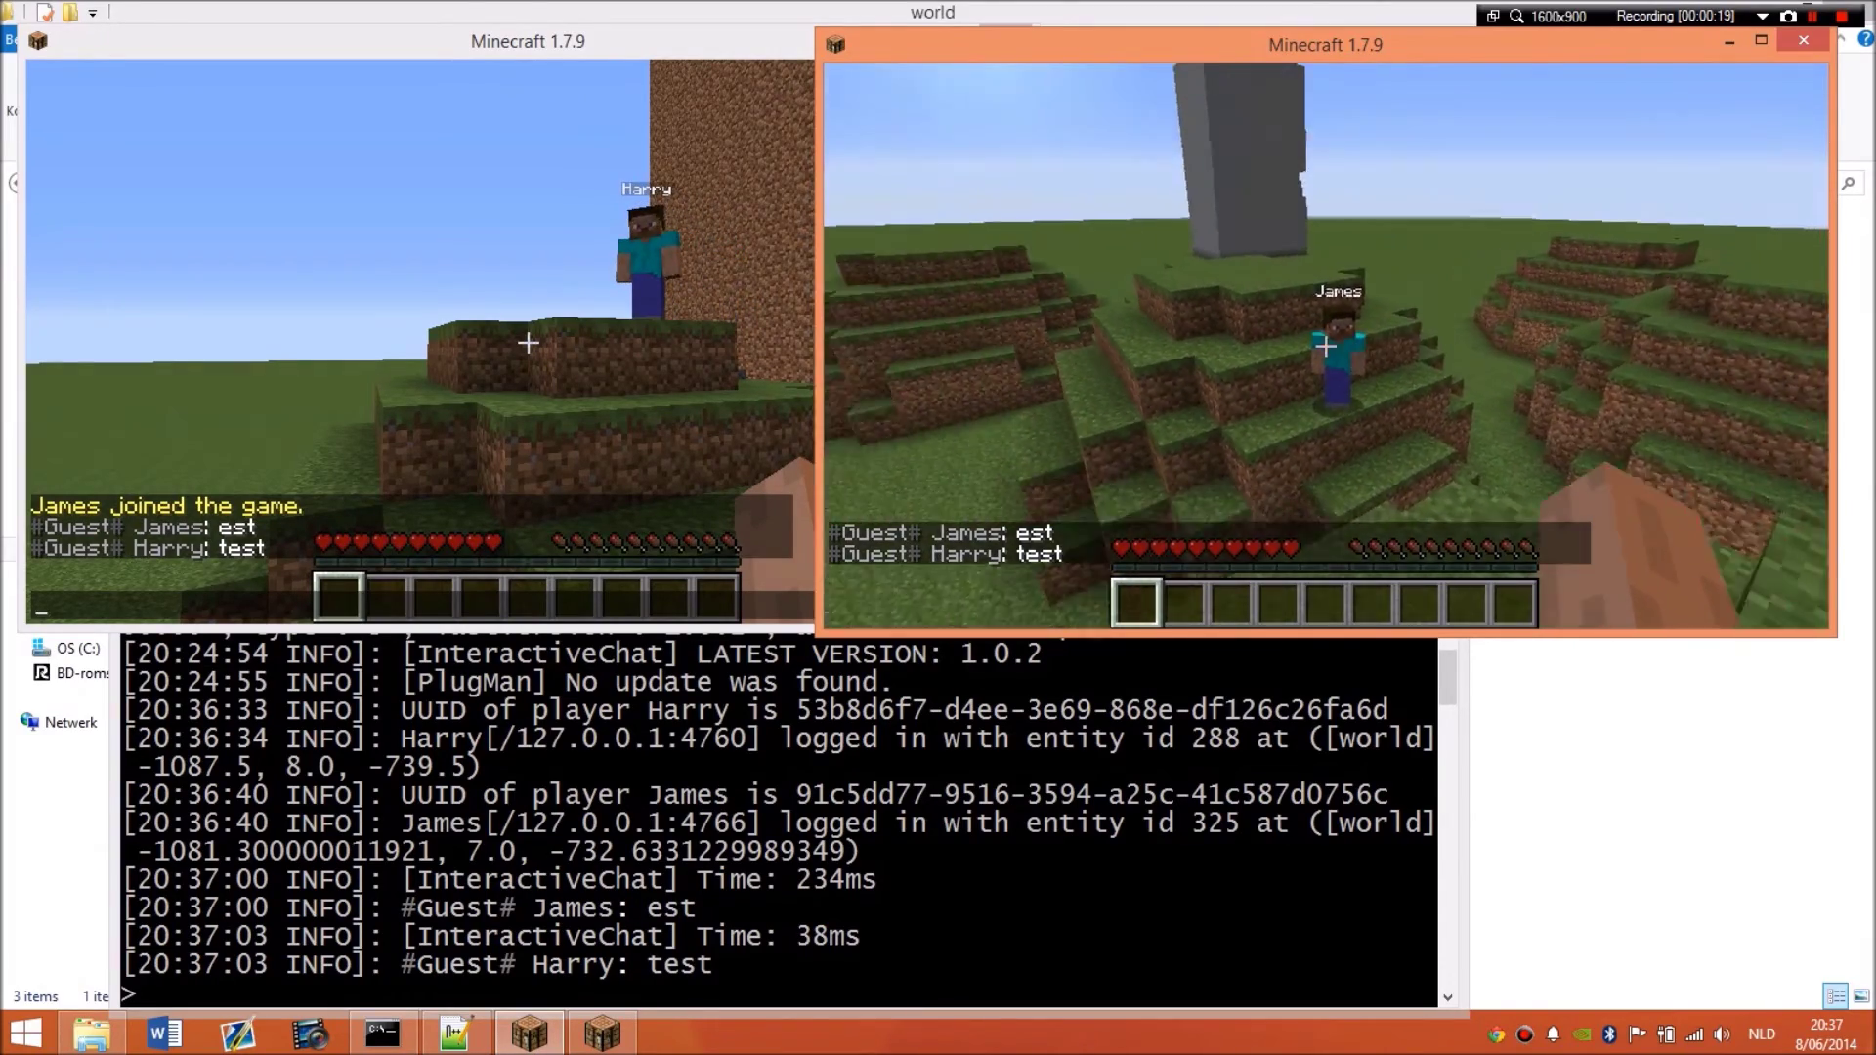
pyautogui.press('space')
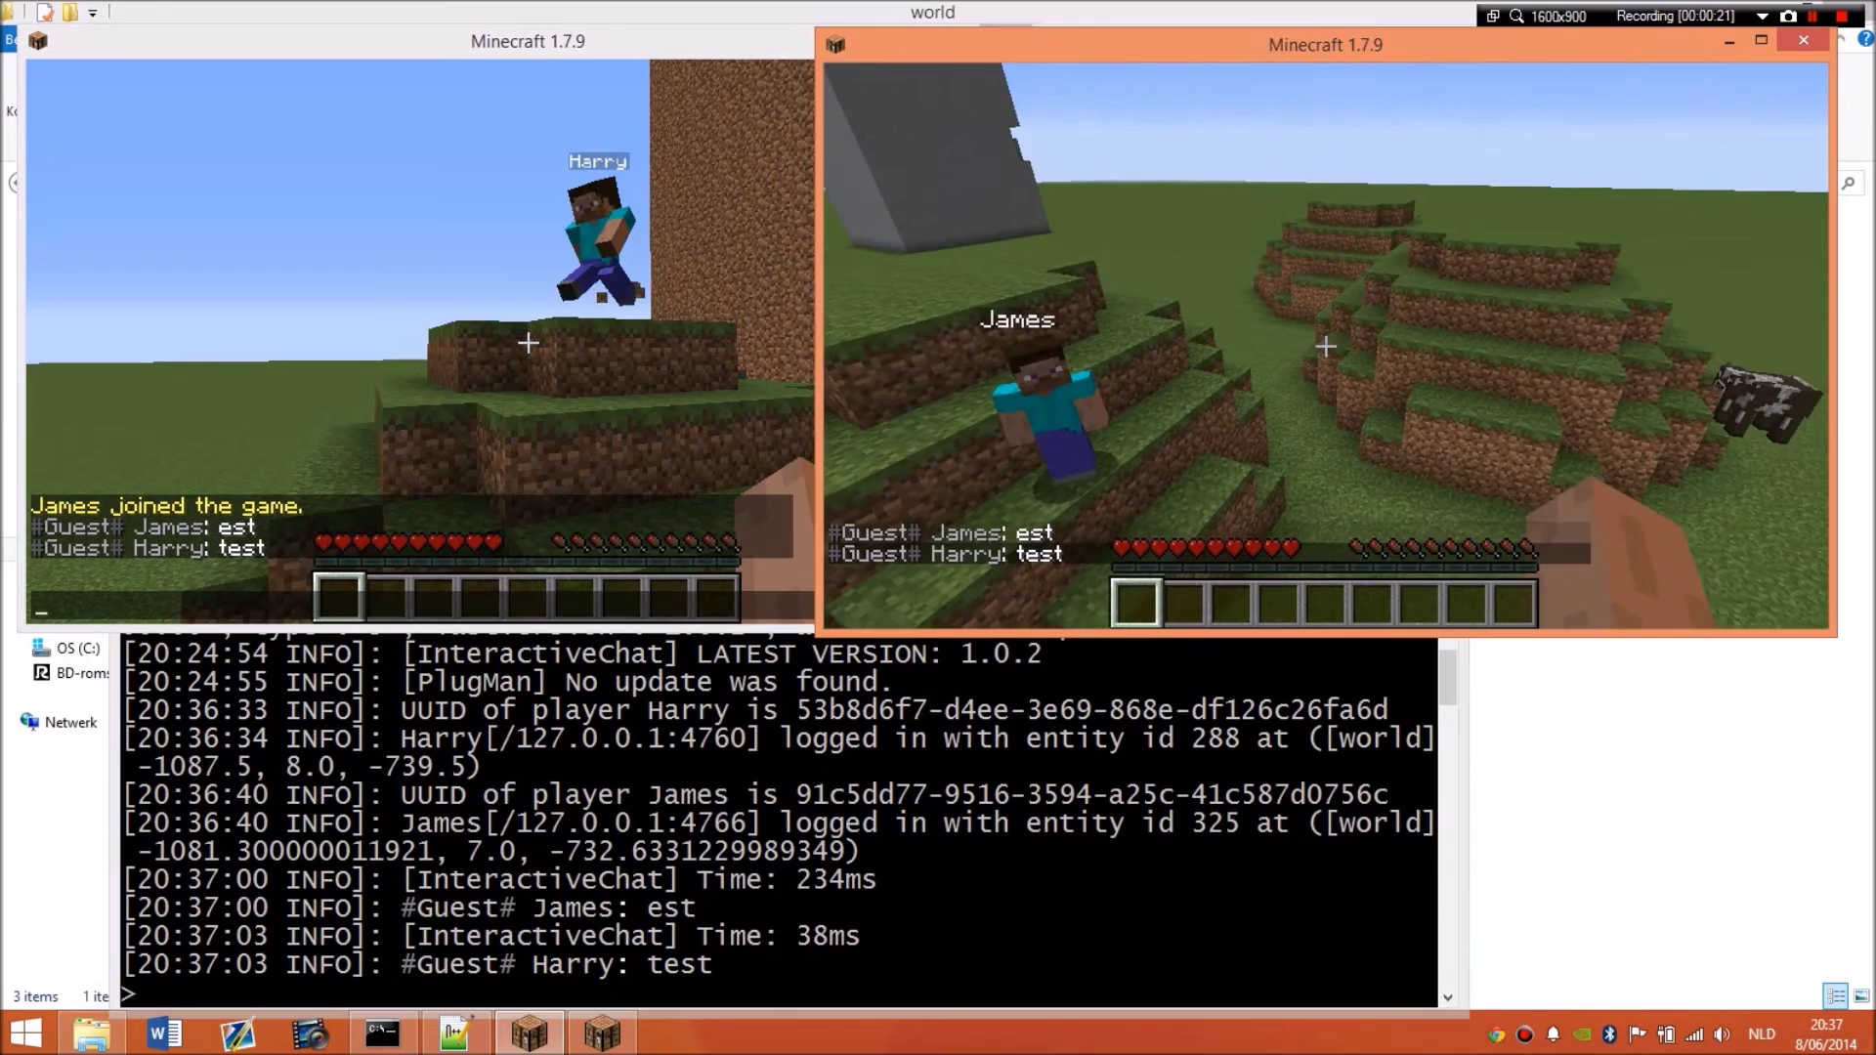
pyautogui.press('t')
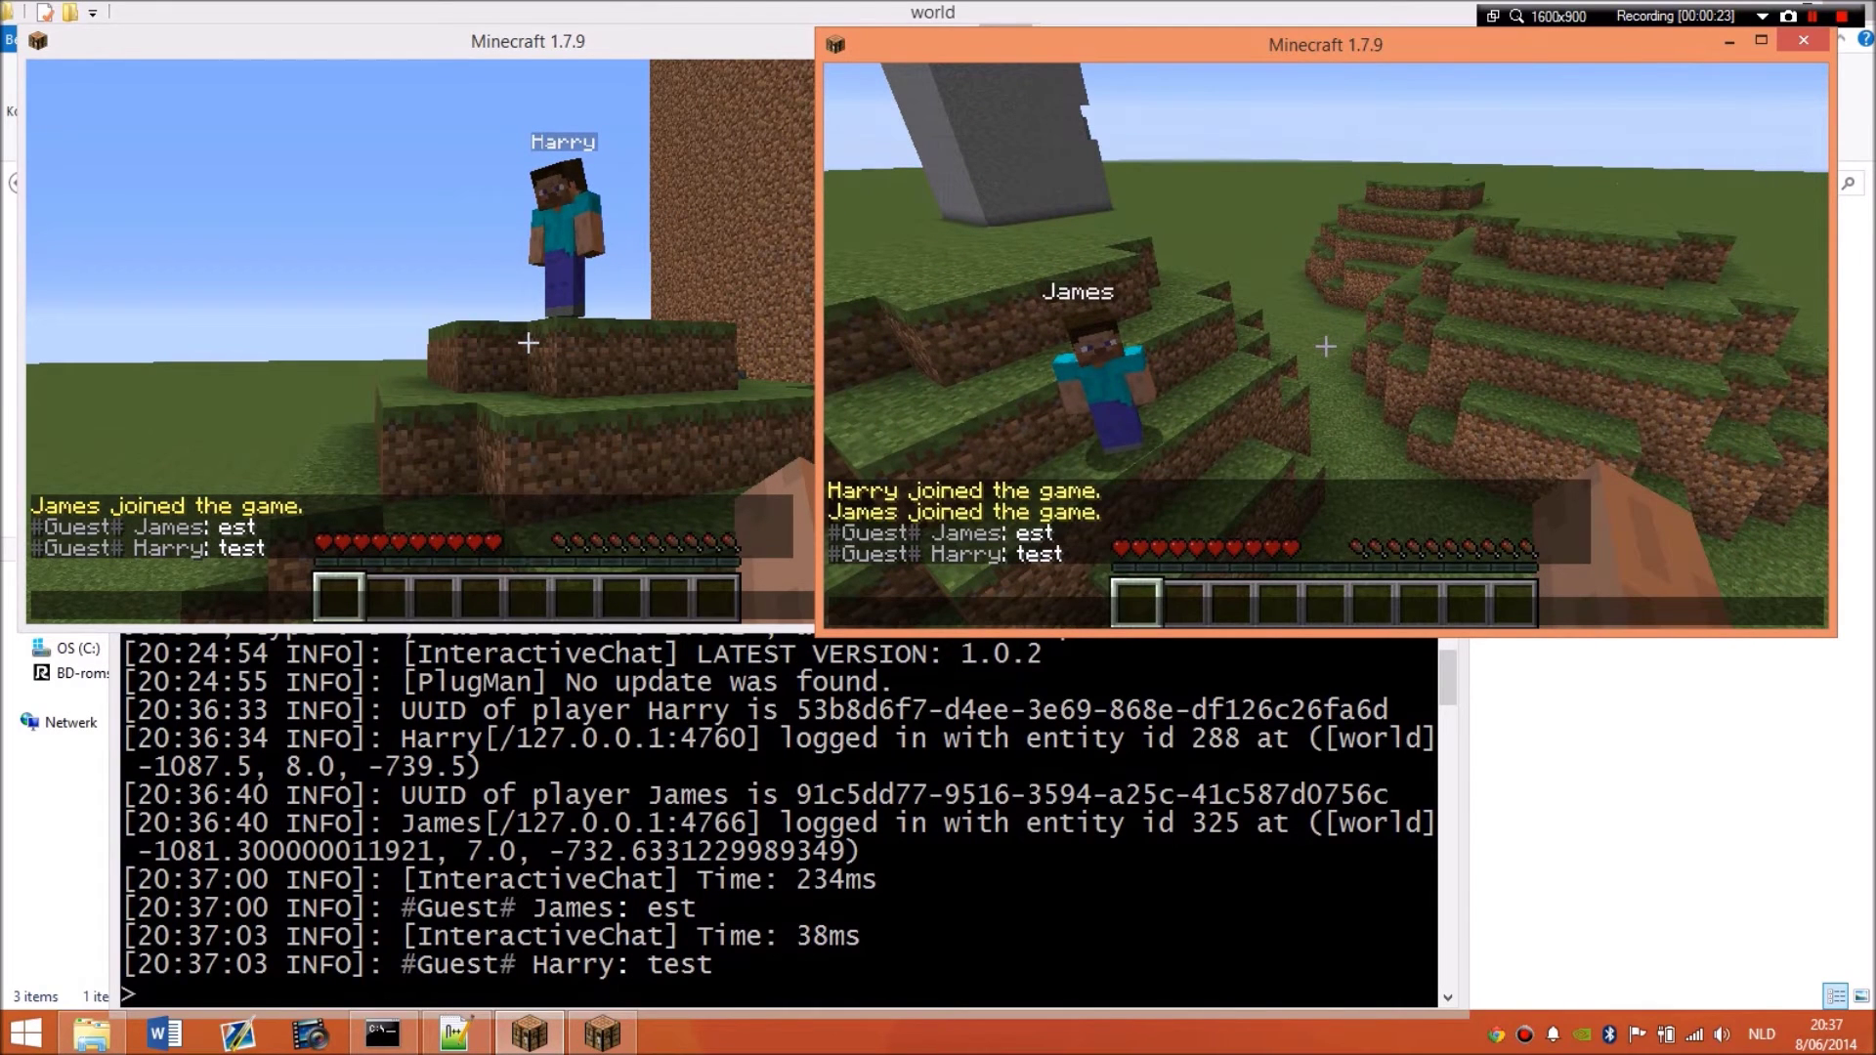
pyautogui.moveTo(870, 537)
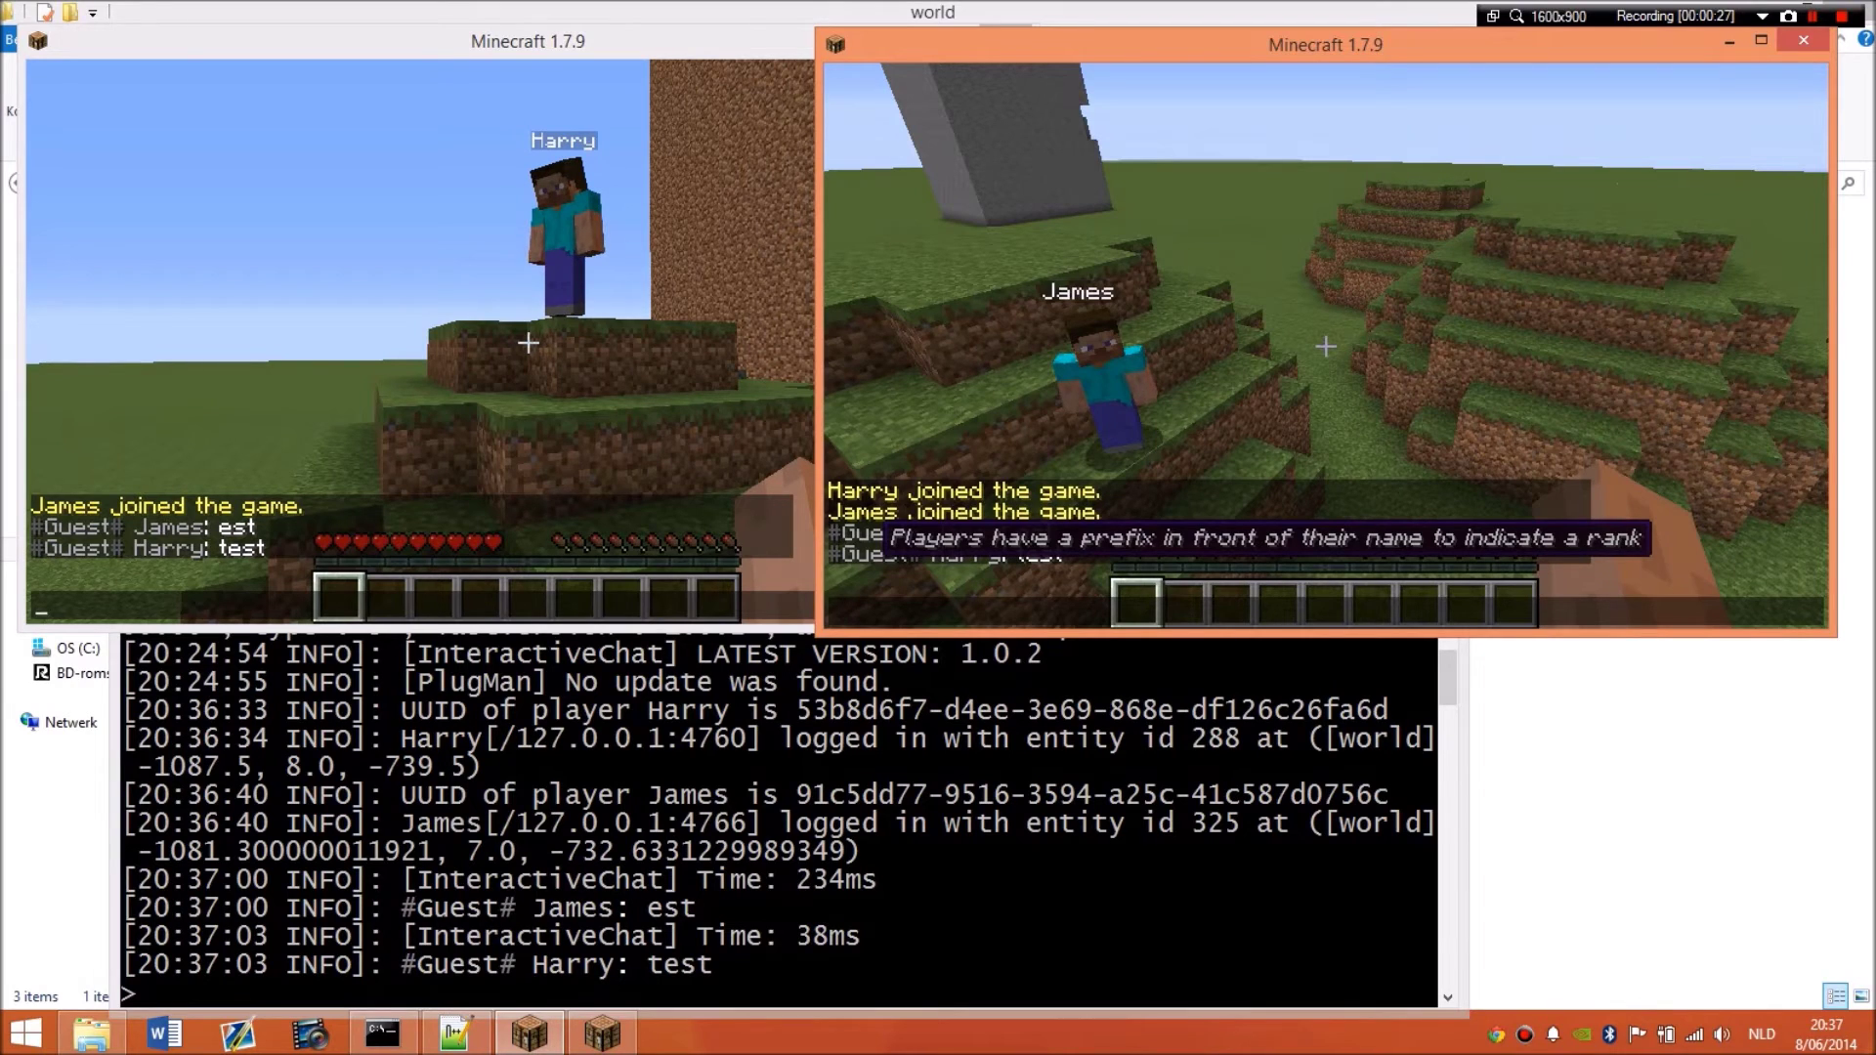
pyautogui.moveTo(965, 553)
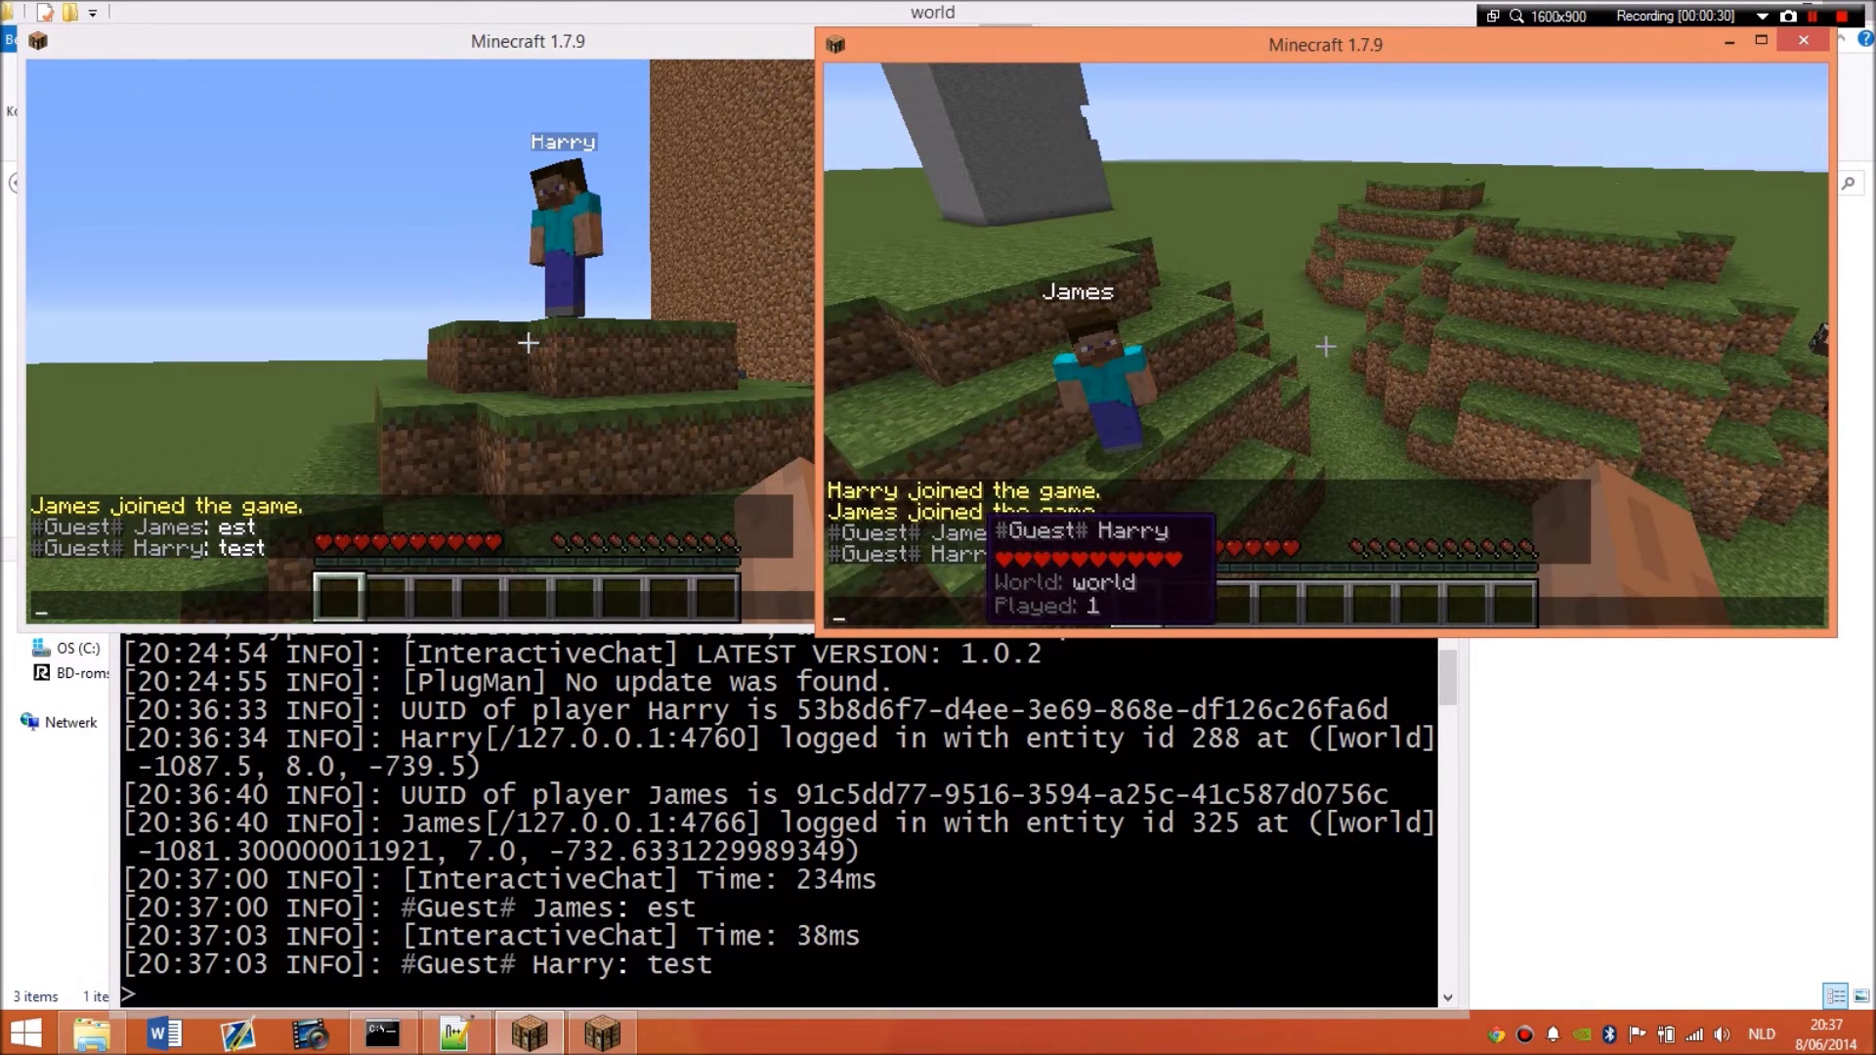
pyautogui.press('Escape')
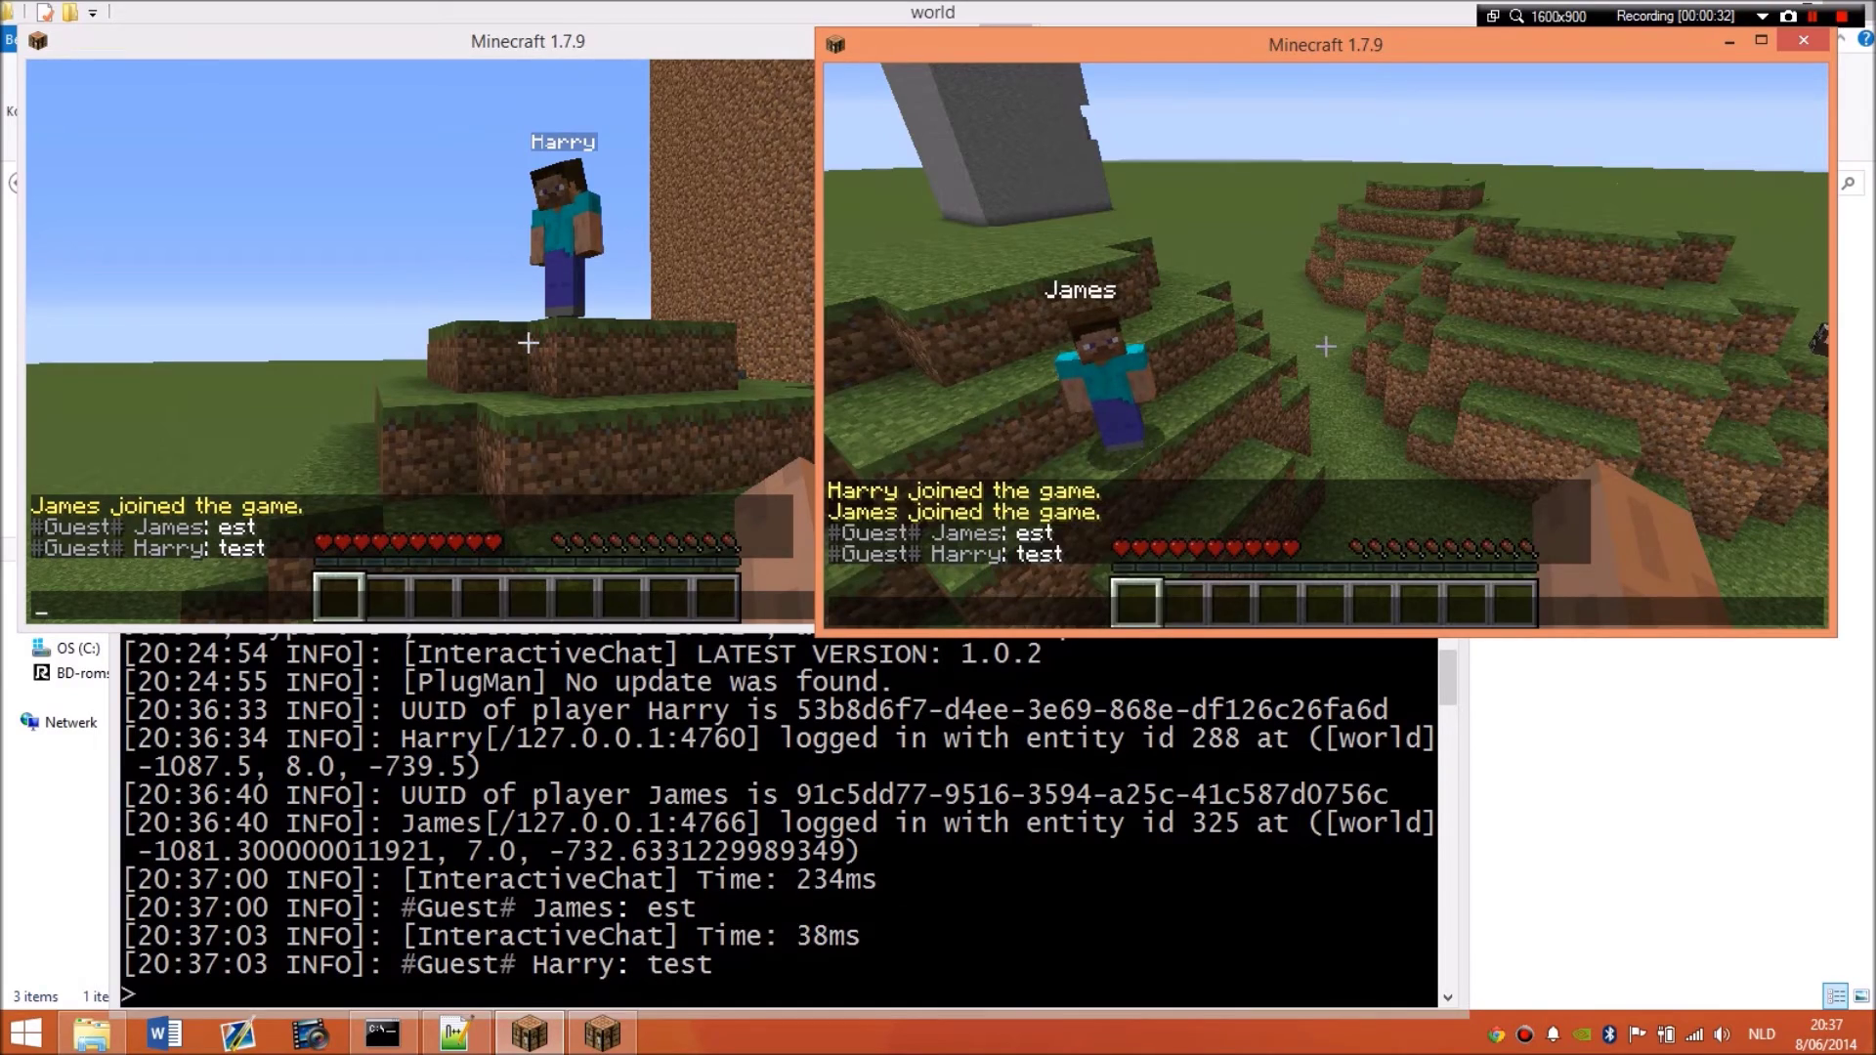
# Walk across the grass, send another 'test' message, and reopen chat for the hover card.
pyautogui.press('w')
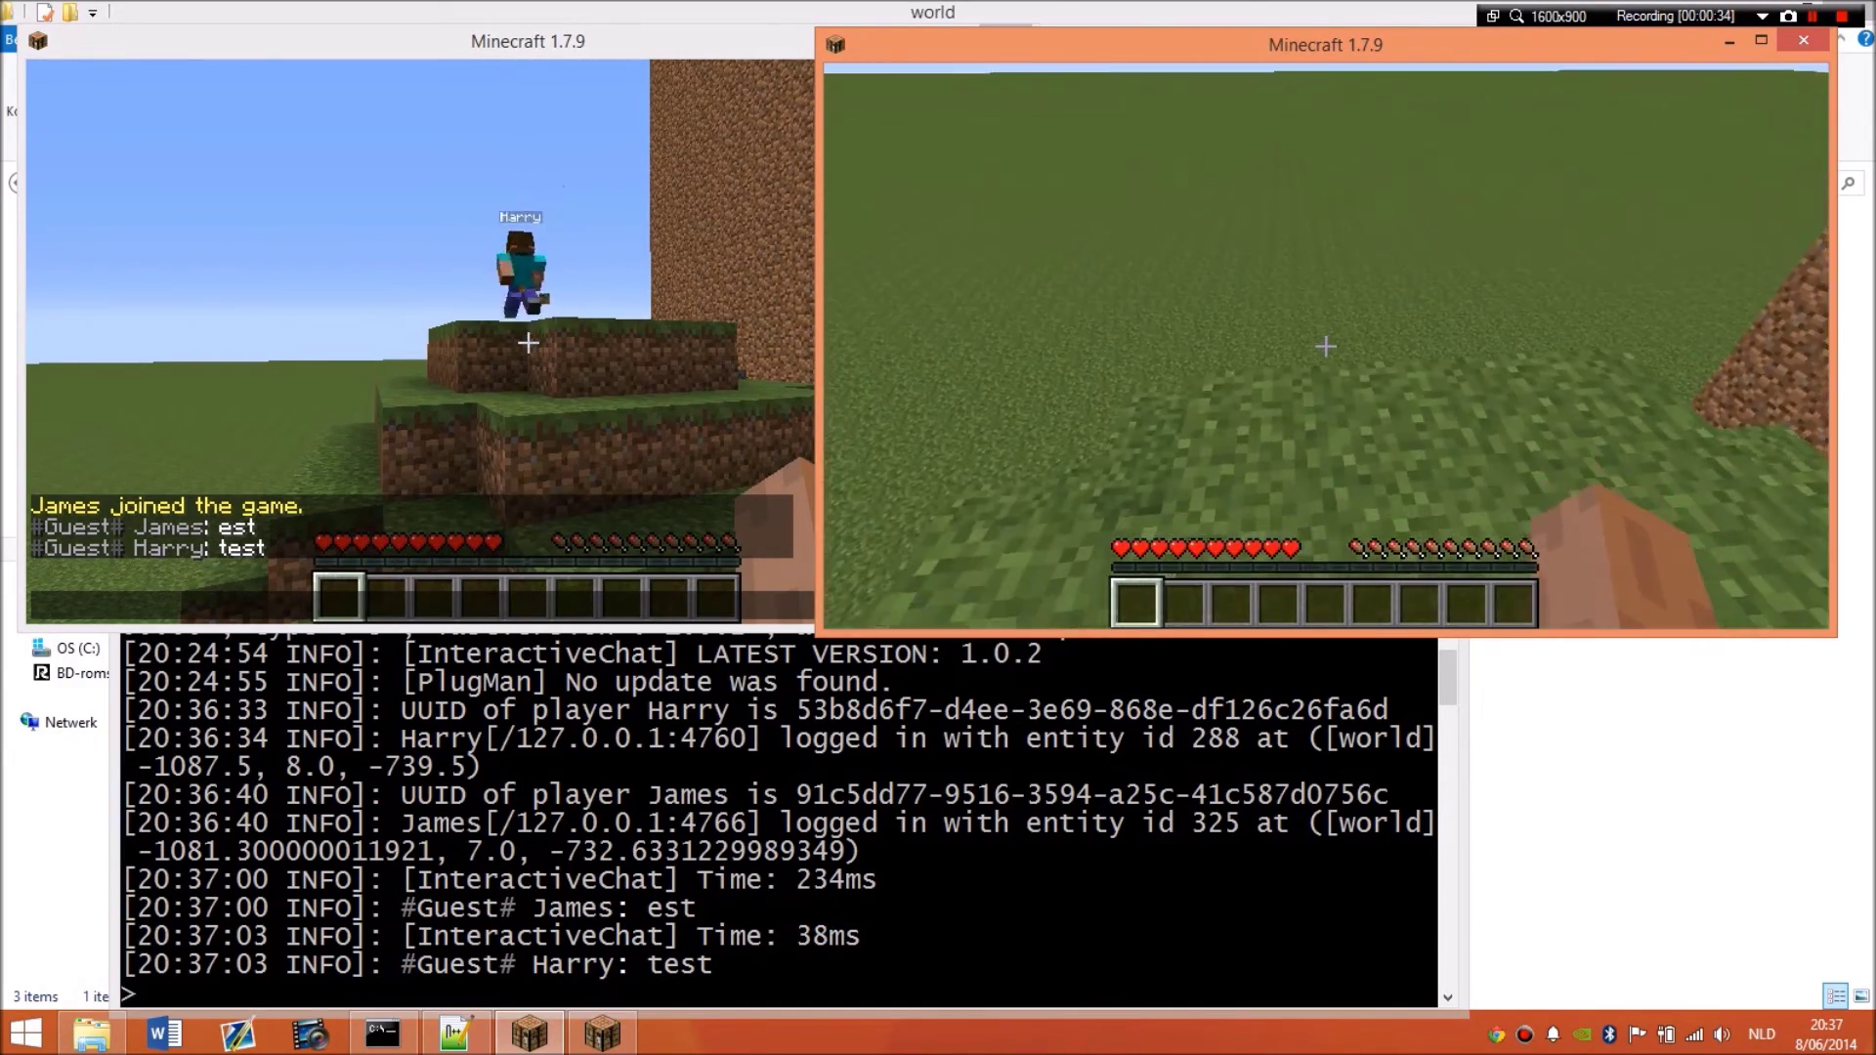
pyautogui.press('w')
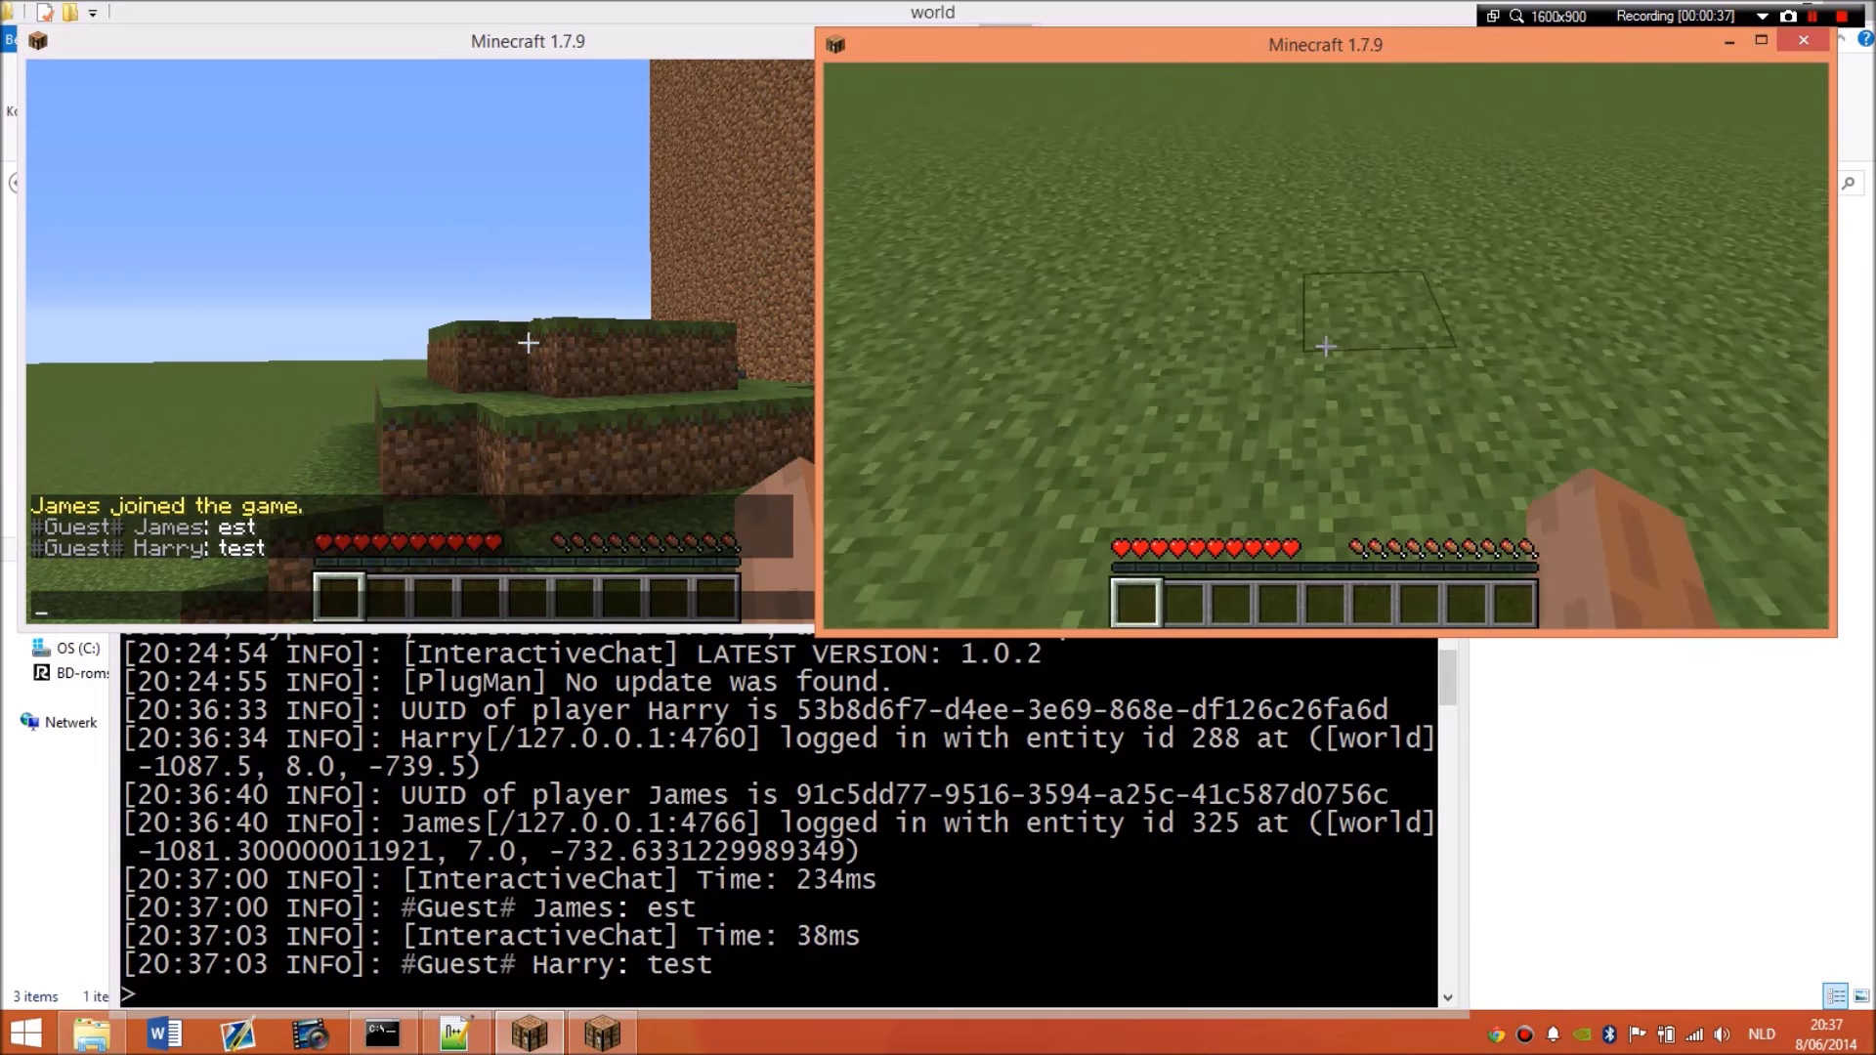
pyautogui.press('w')
pyautogui.write('ttest')
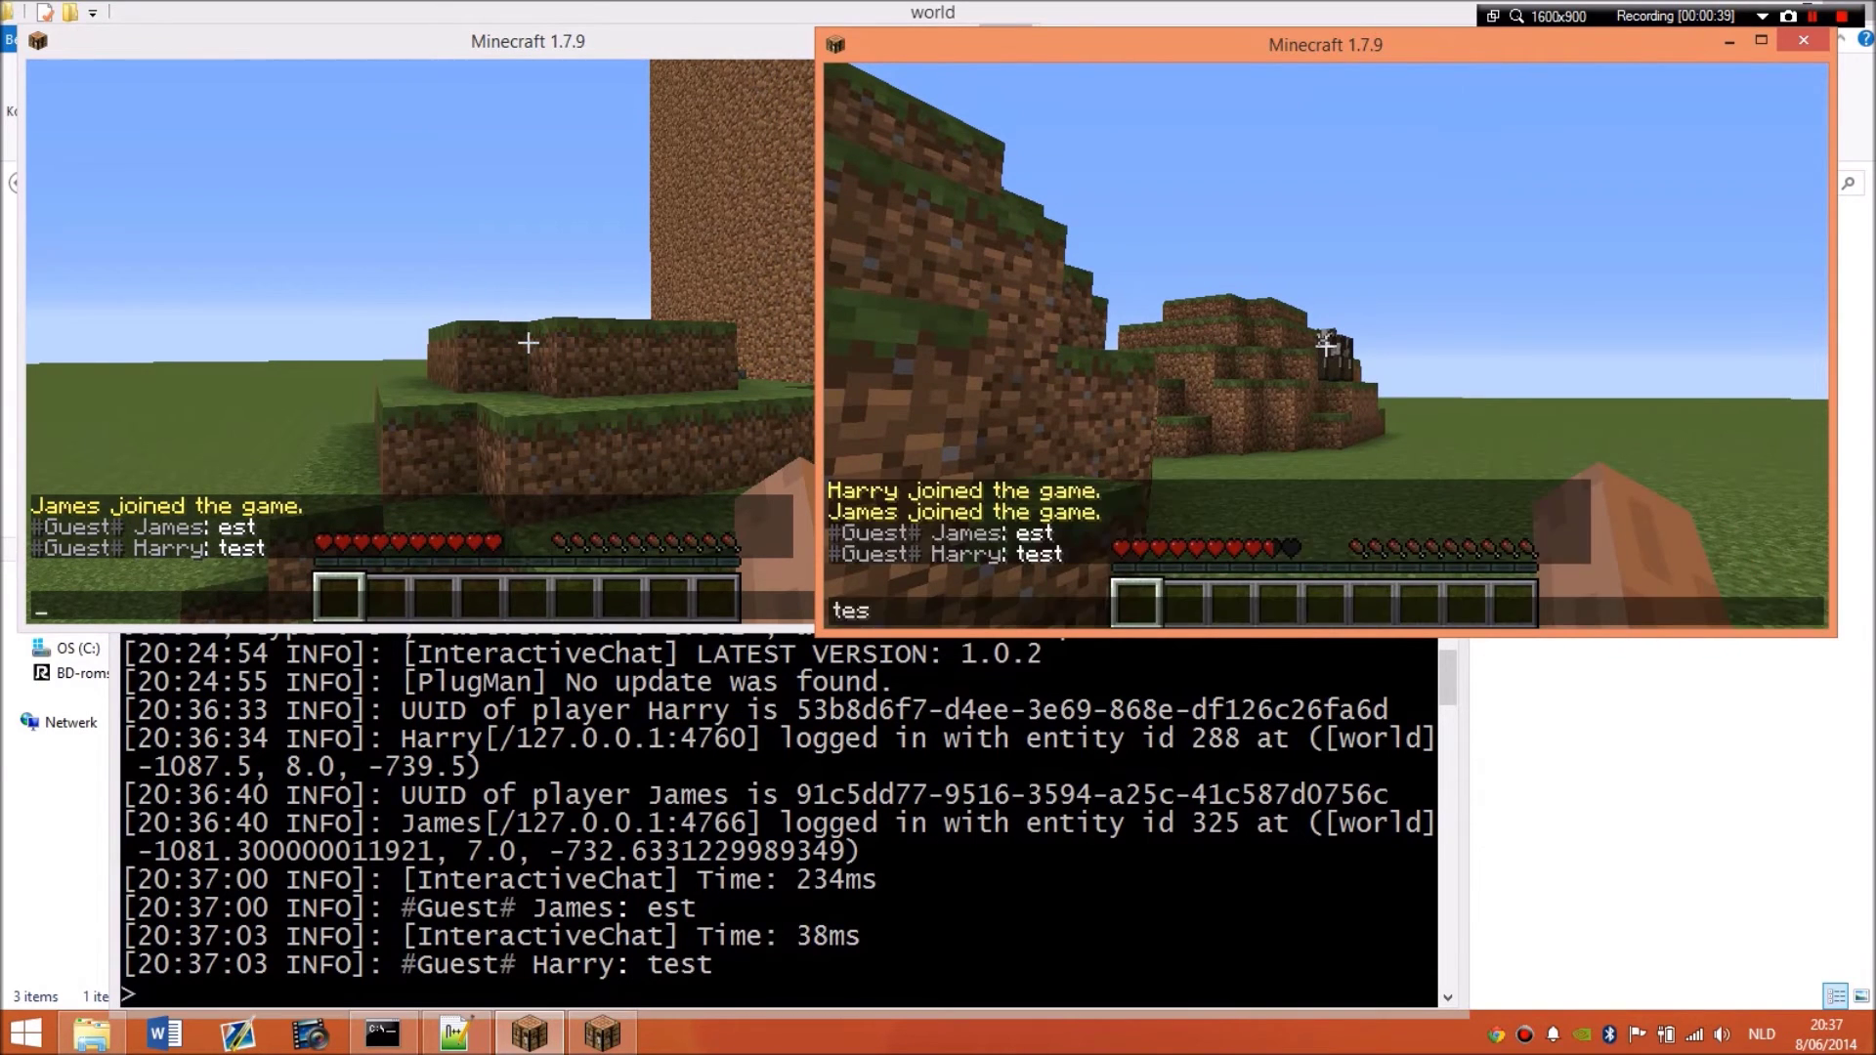
pyautogui.press('Return')
pyautogui.press('t')
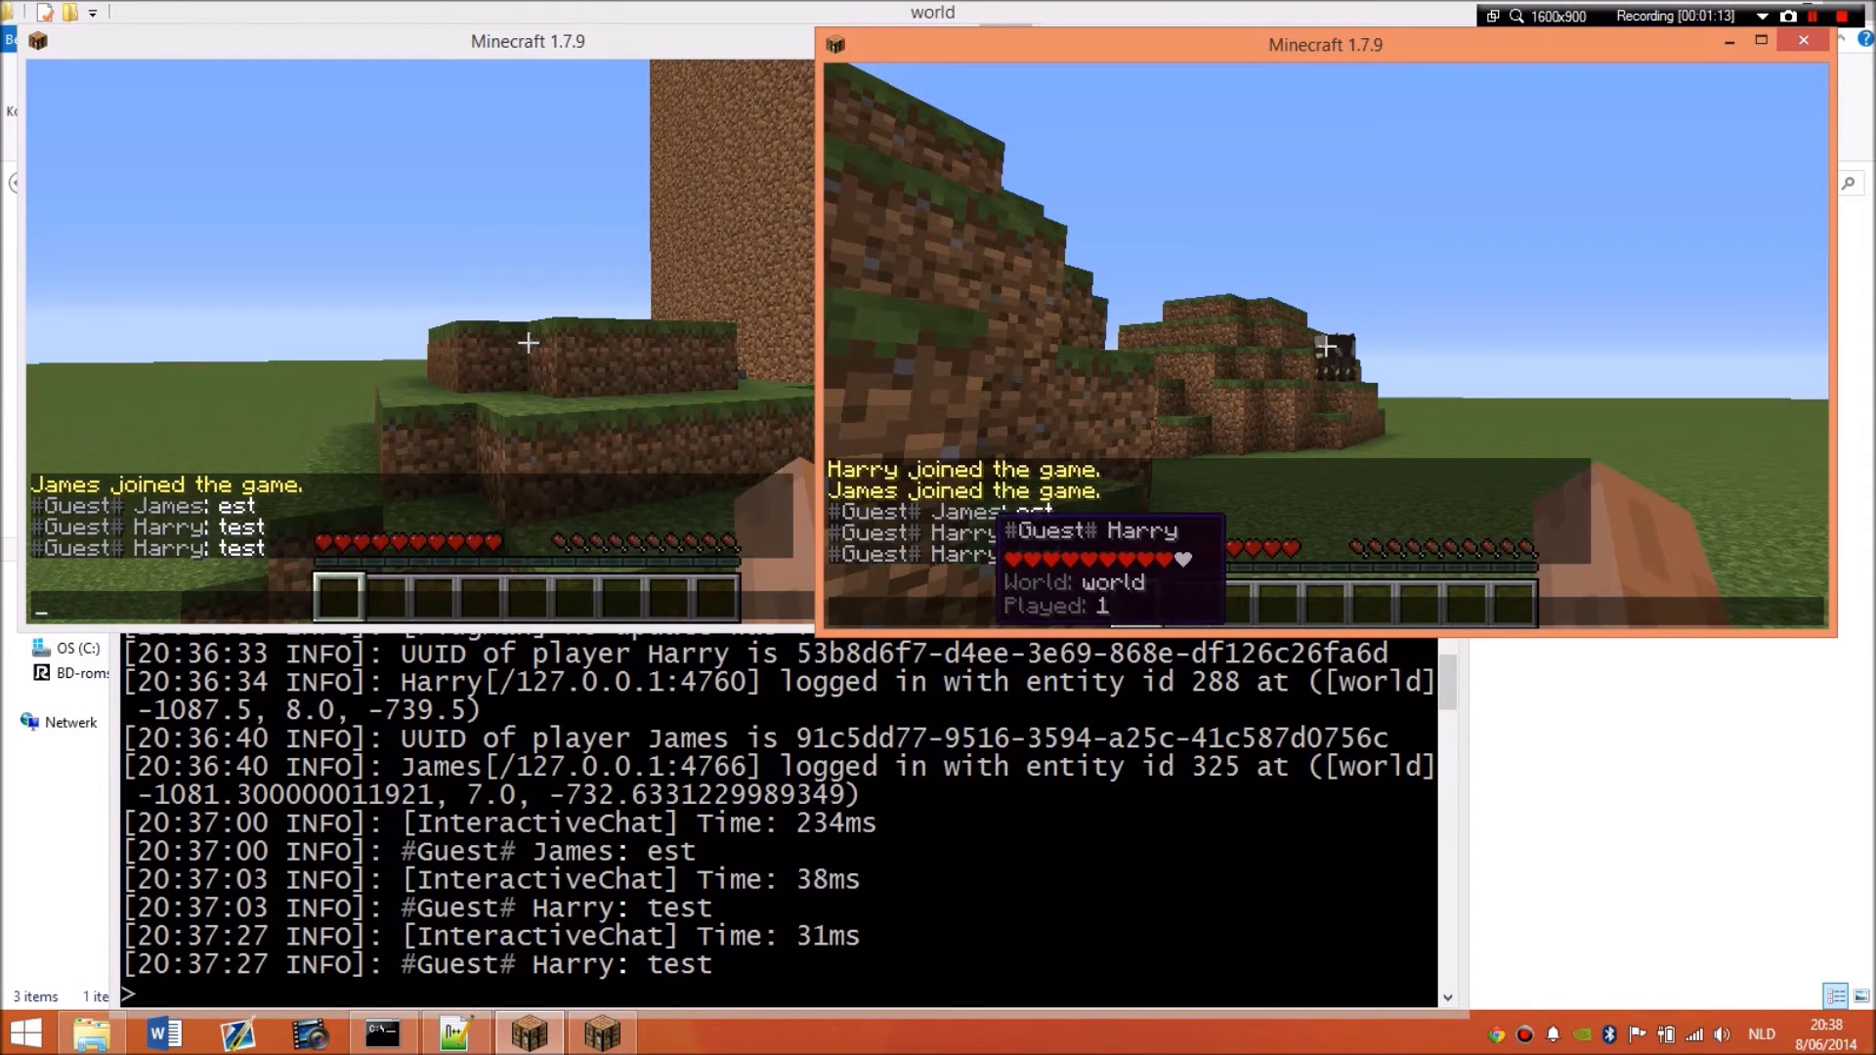
# Close the hover card, walk up the hill, and start a private message command.
pyautogui.press('Escape')
pyautogui.press('w')
pyautogui.press('w')
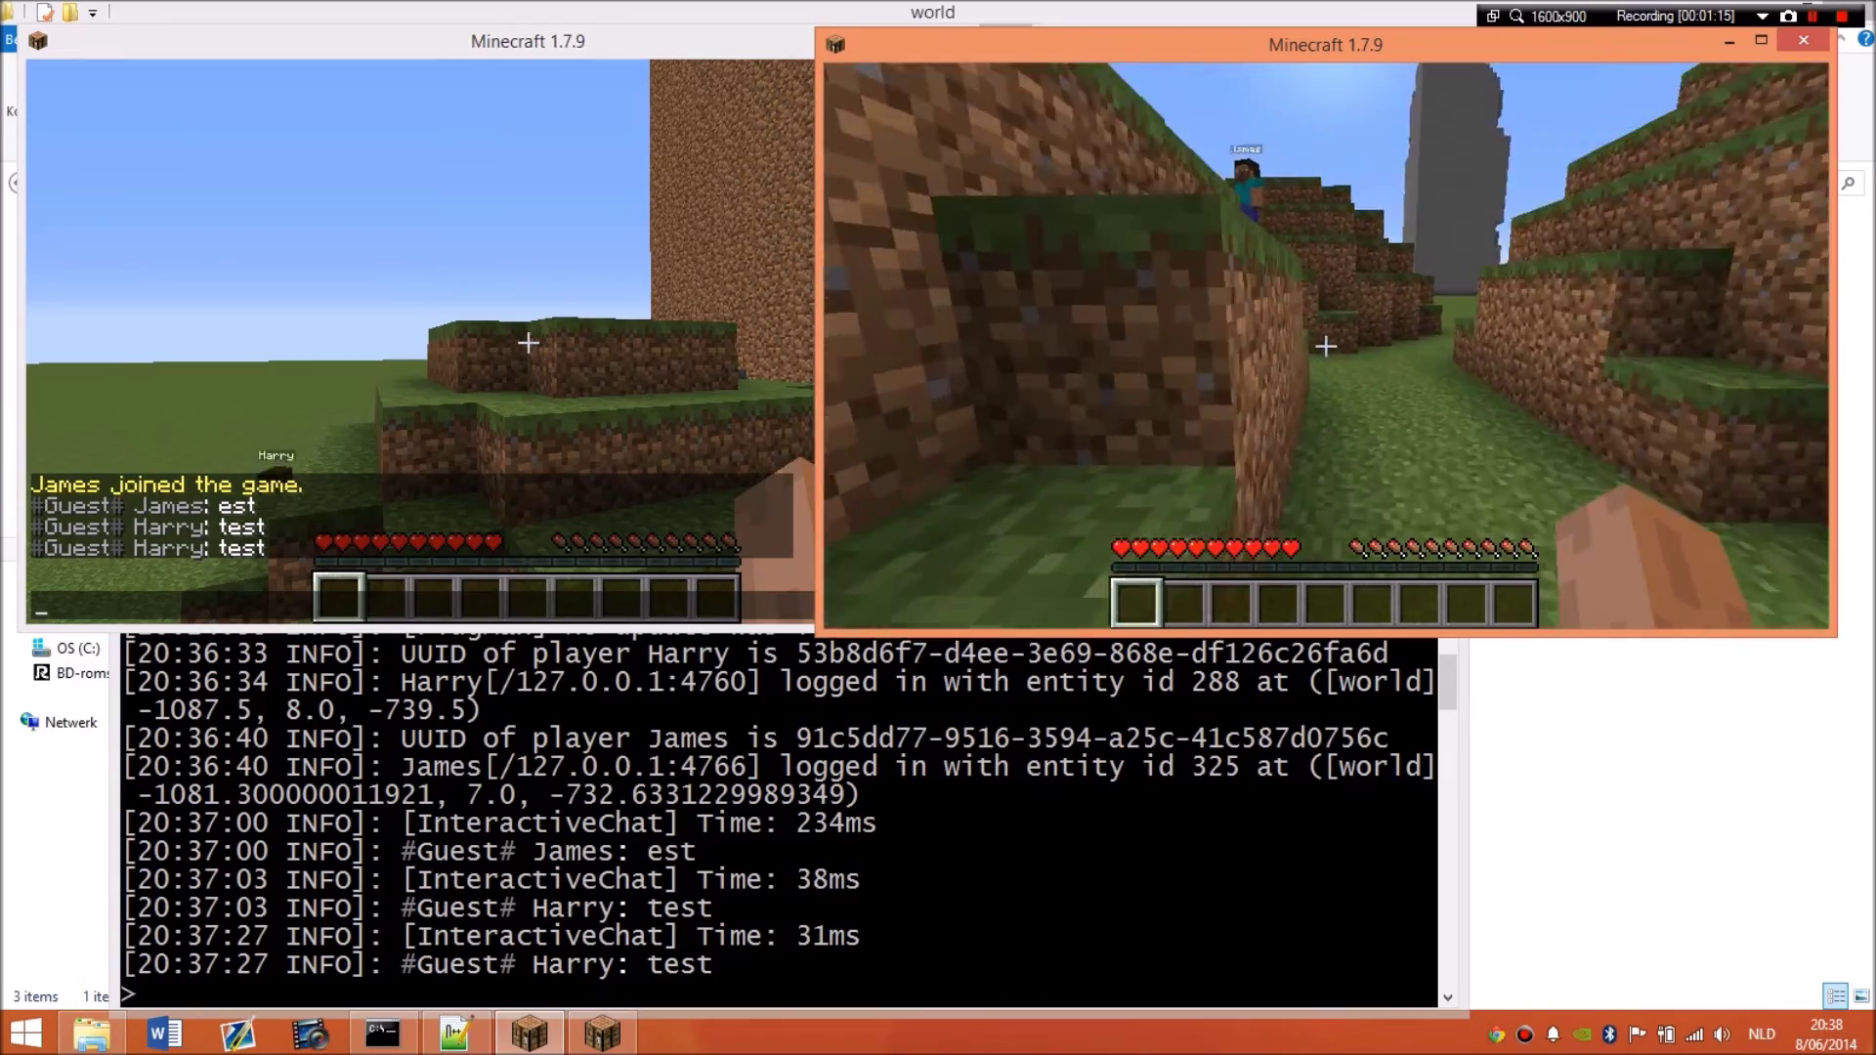
pyautogui.press('w')
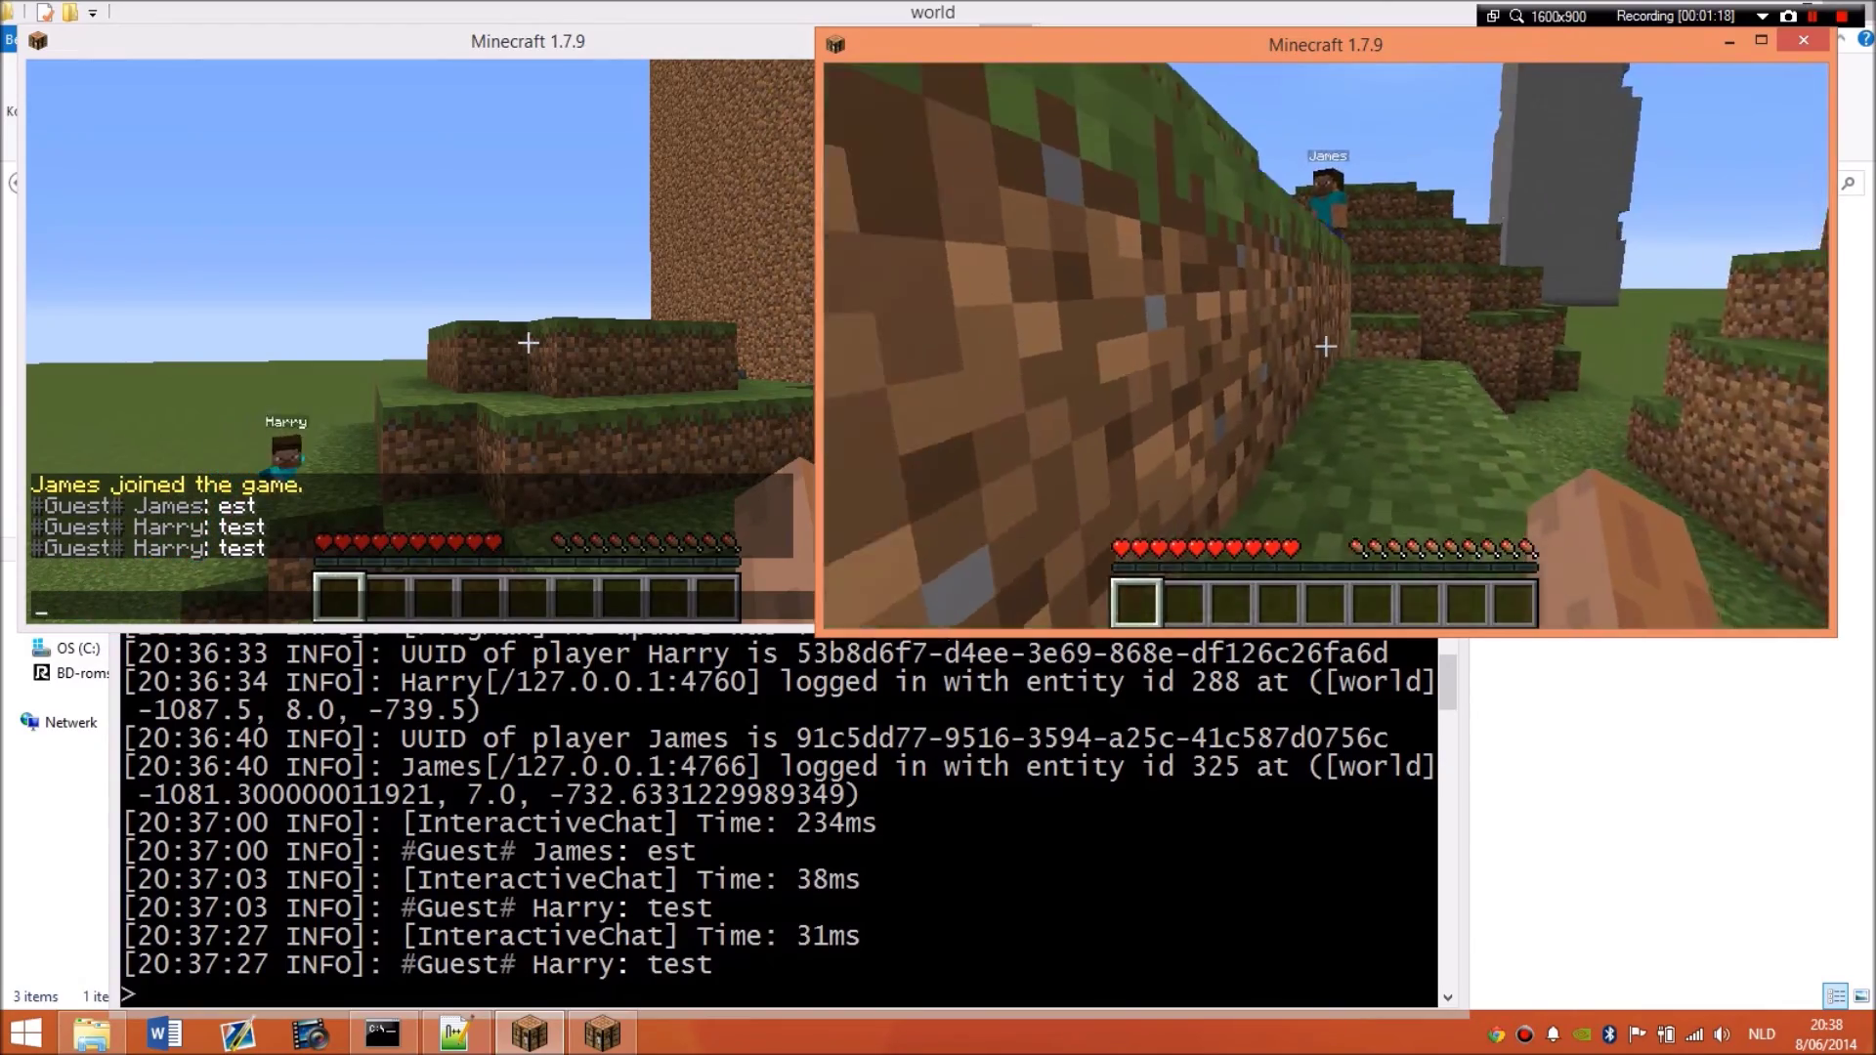
pyautogui.press('/')
# Try sending the private message 'test' to the other player; it fails with a permission error.
pyautogui.write('msg james')
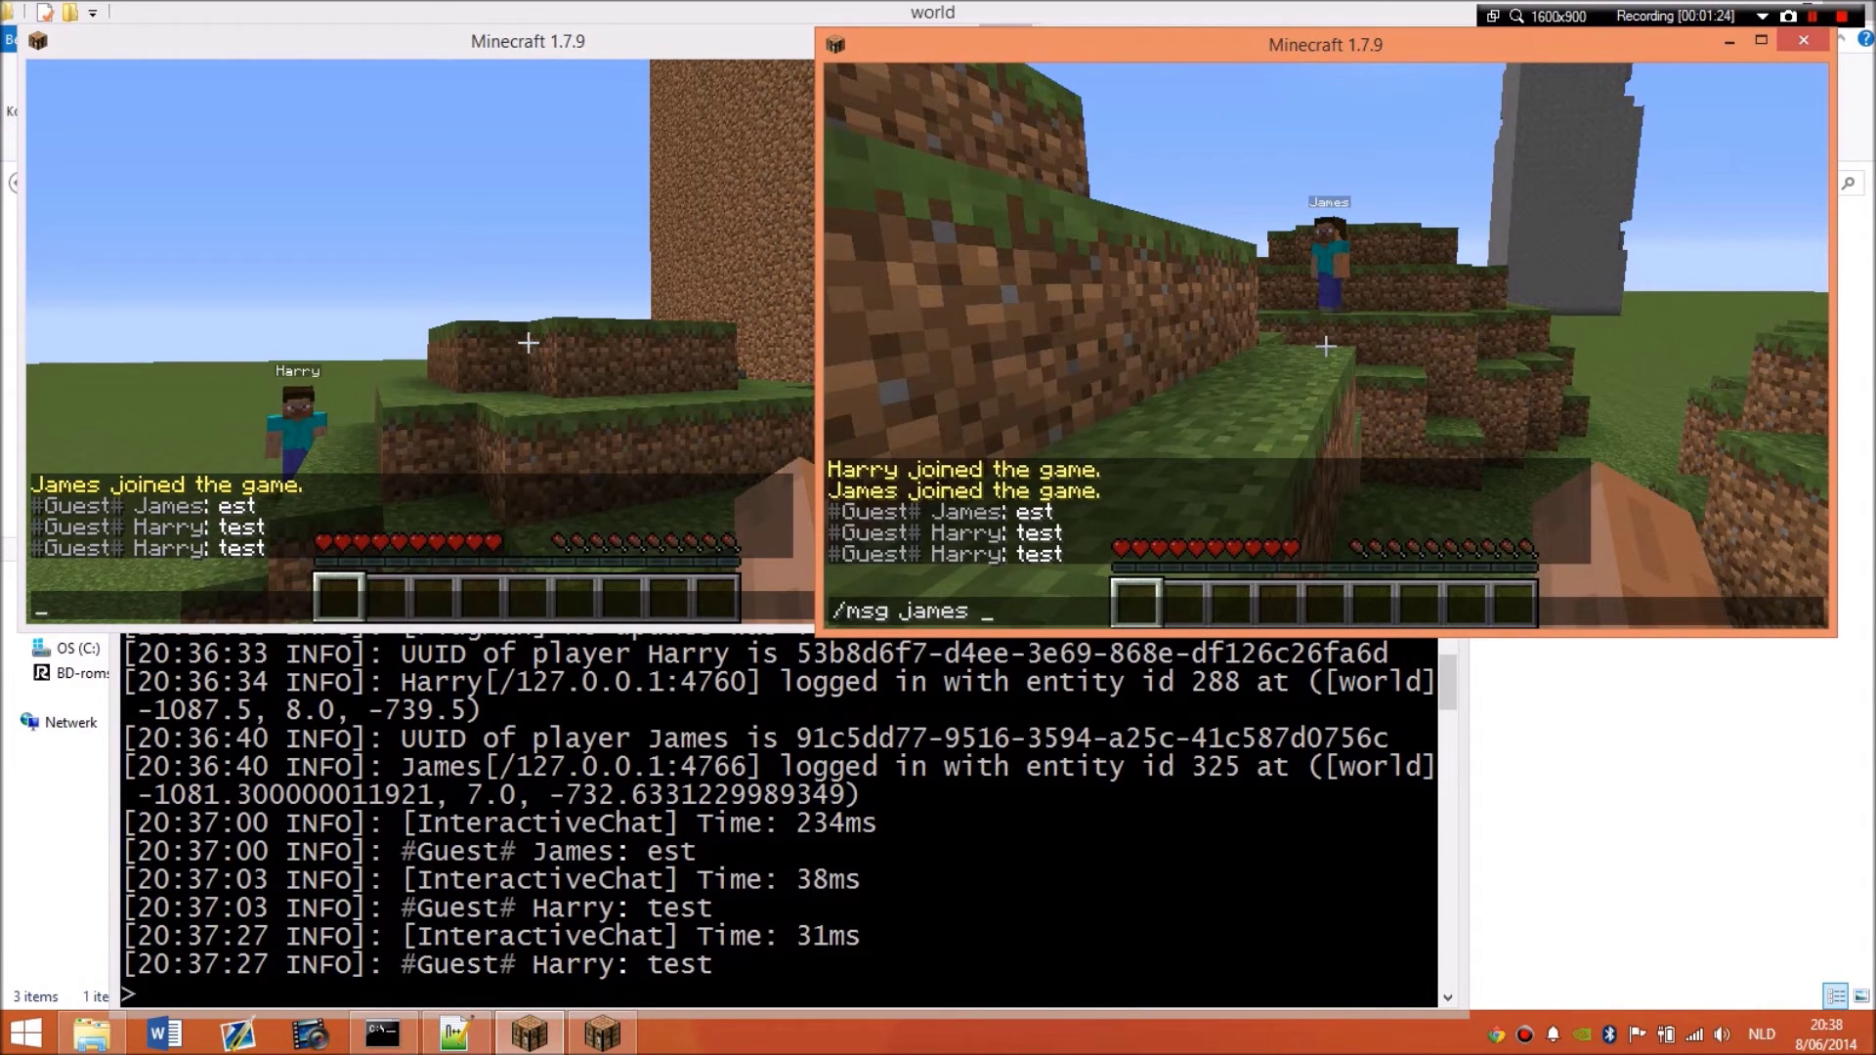
pyautogui.press('BackSpace')
pyautogui.press('BackSpace')
pyautogui.press('BackSpace')
pyautogui.press('BackSpace')
pyautogui.write('es test')
pyautogui.press('Return')
pyautogui.press('t')
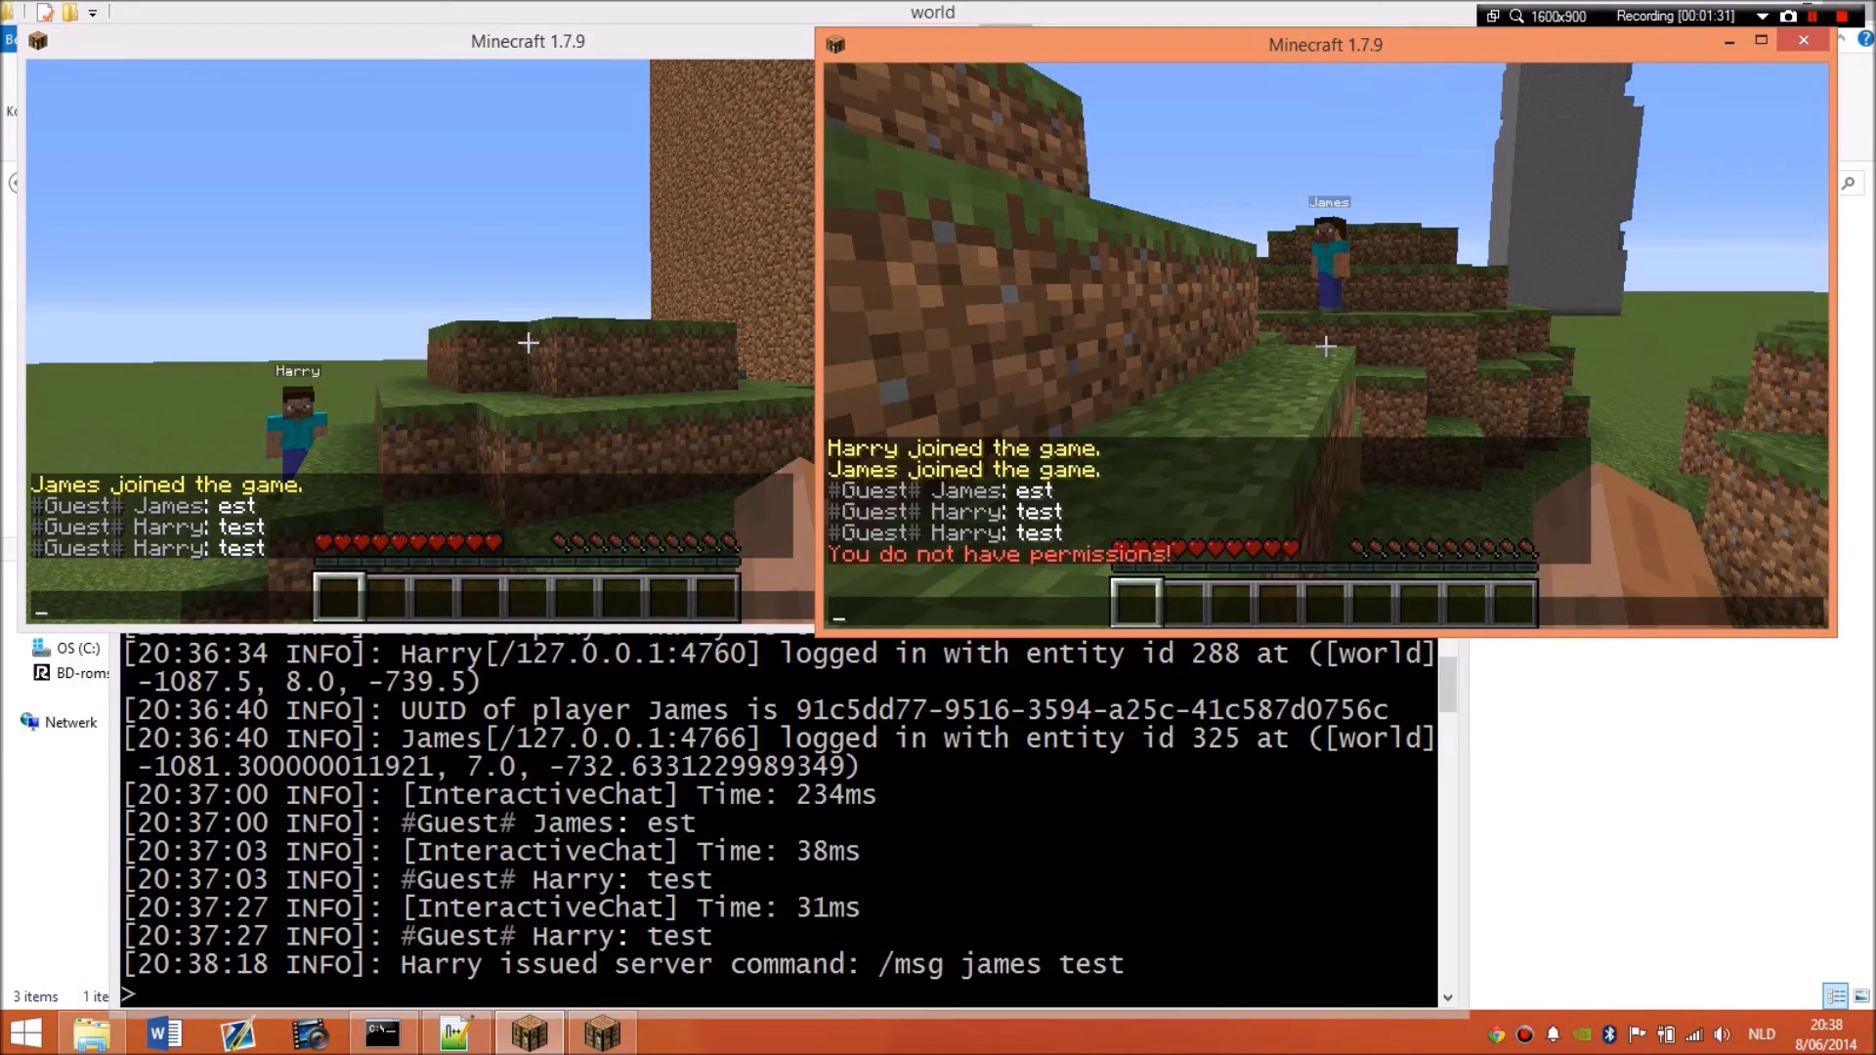
# Grant operator status to both players from the server console.
pyautogui.hotkey('alt', 'Tab')
pyautogui.write('op m')
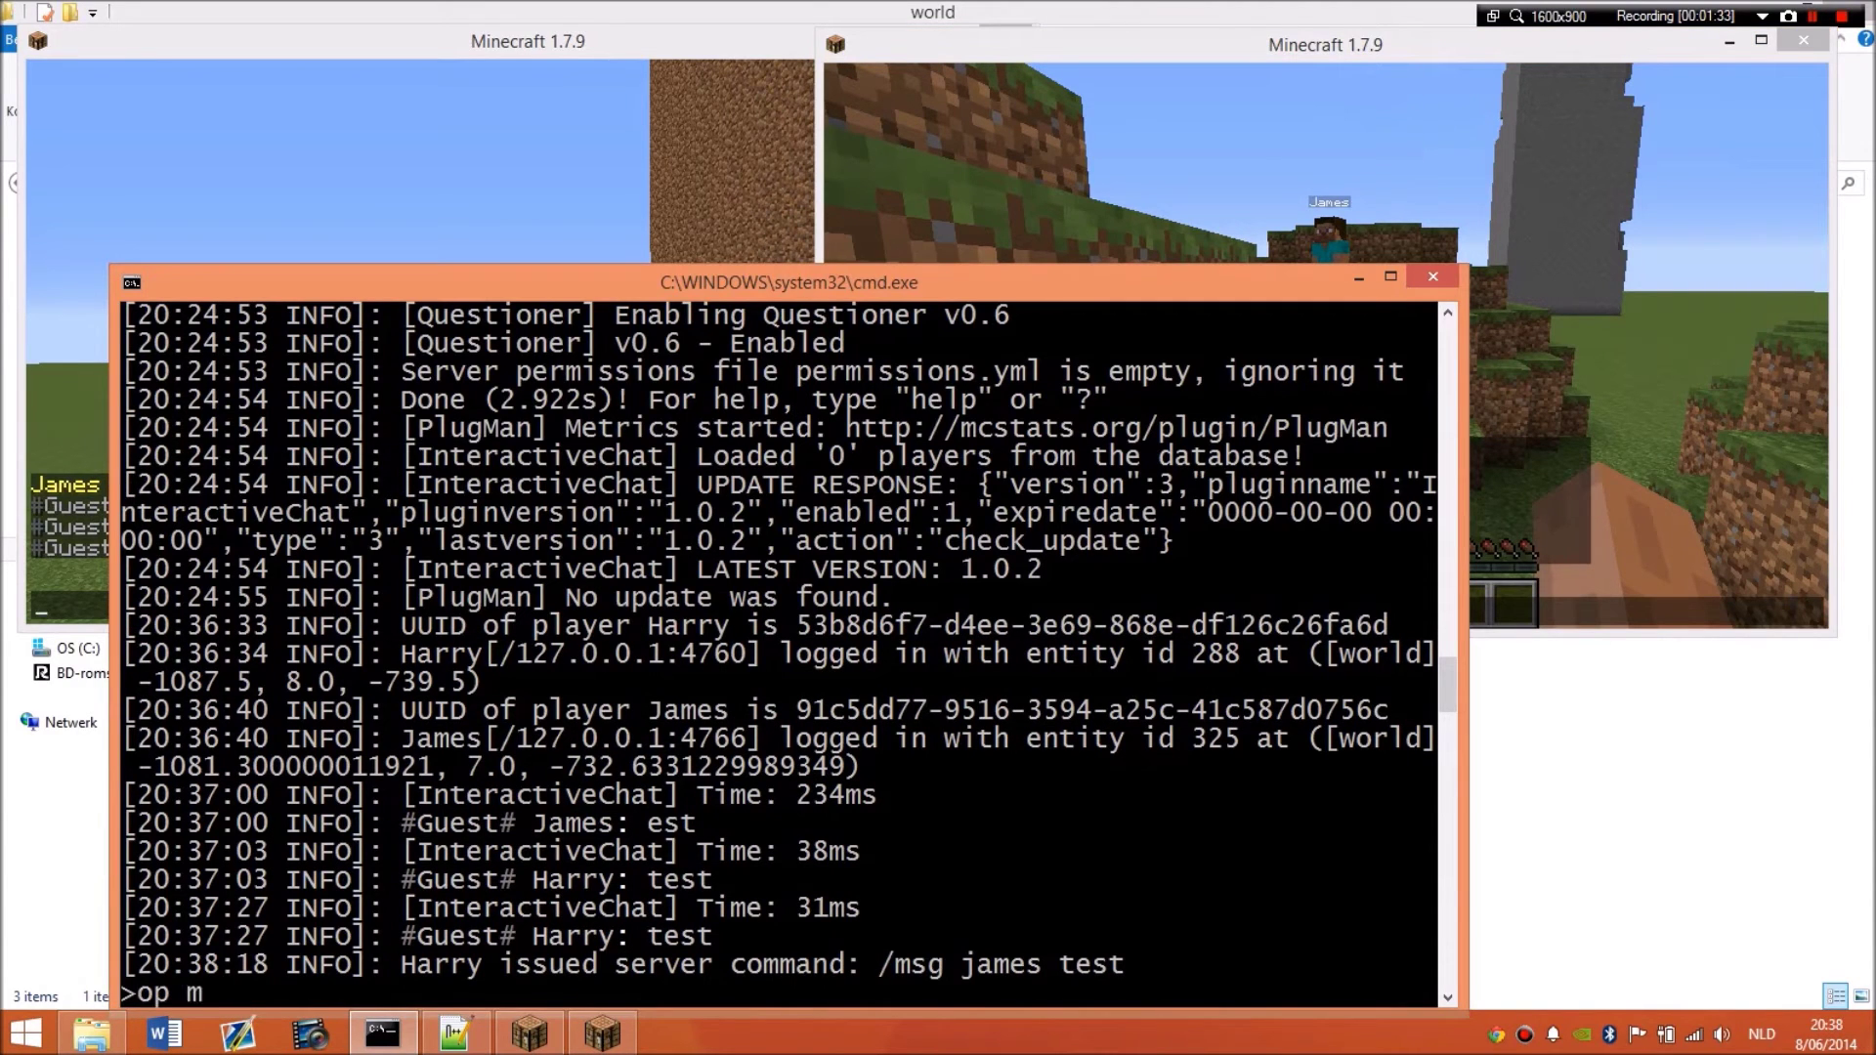
pyautogui.press('BackSpace')
pyautogui.write('harry')
pyautogui.press('Return')
pyautogui.write('op')
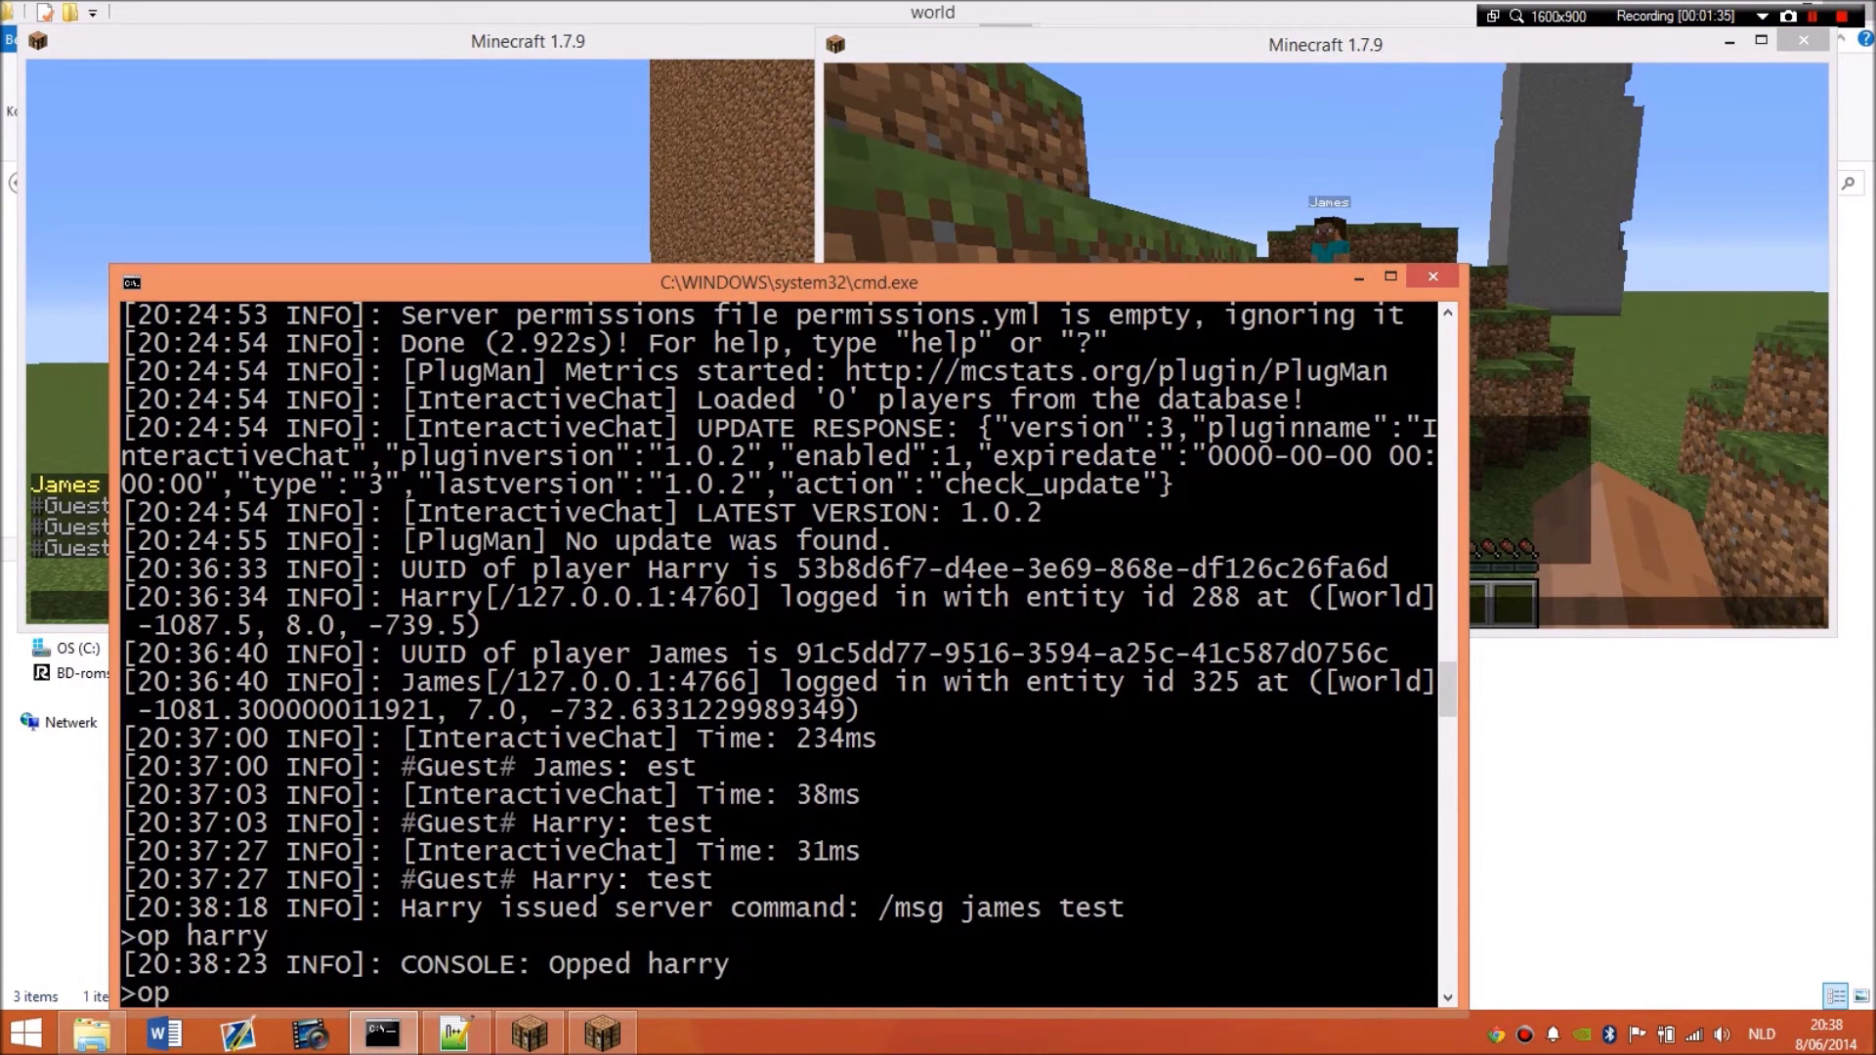
pyautogui.write(' james')
pyautogui.press('Return')
# Resend the private /msg 'test' command now that permissions exist.
pyautogui.hotkey('alt', 'Tab')
pyautogui.press('/')
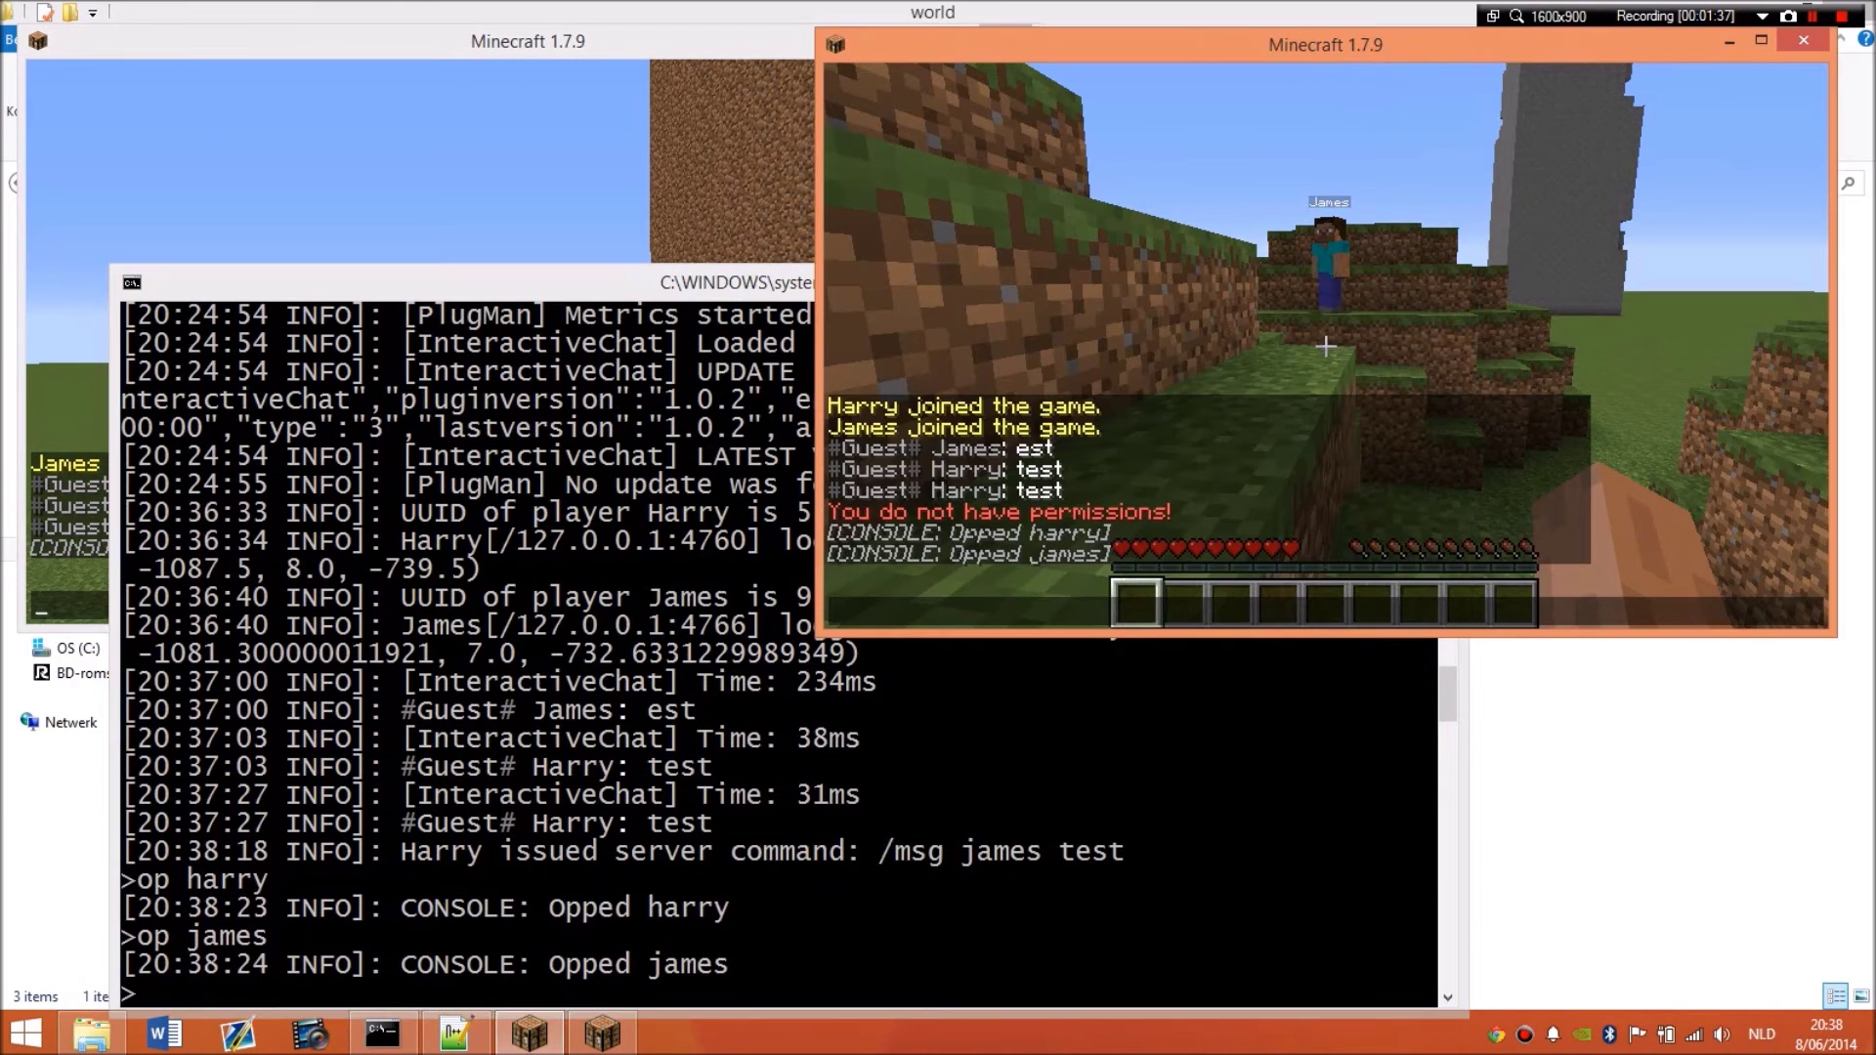
pyautogui.press('Up')
pyautogui.press('Return')
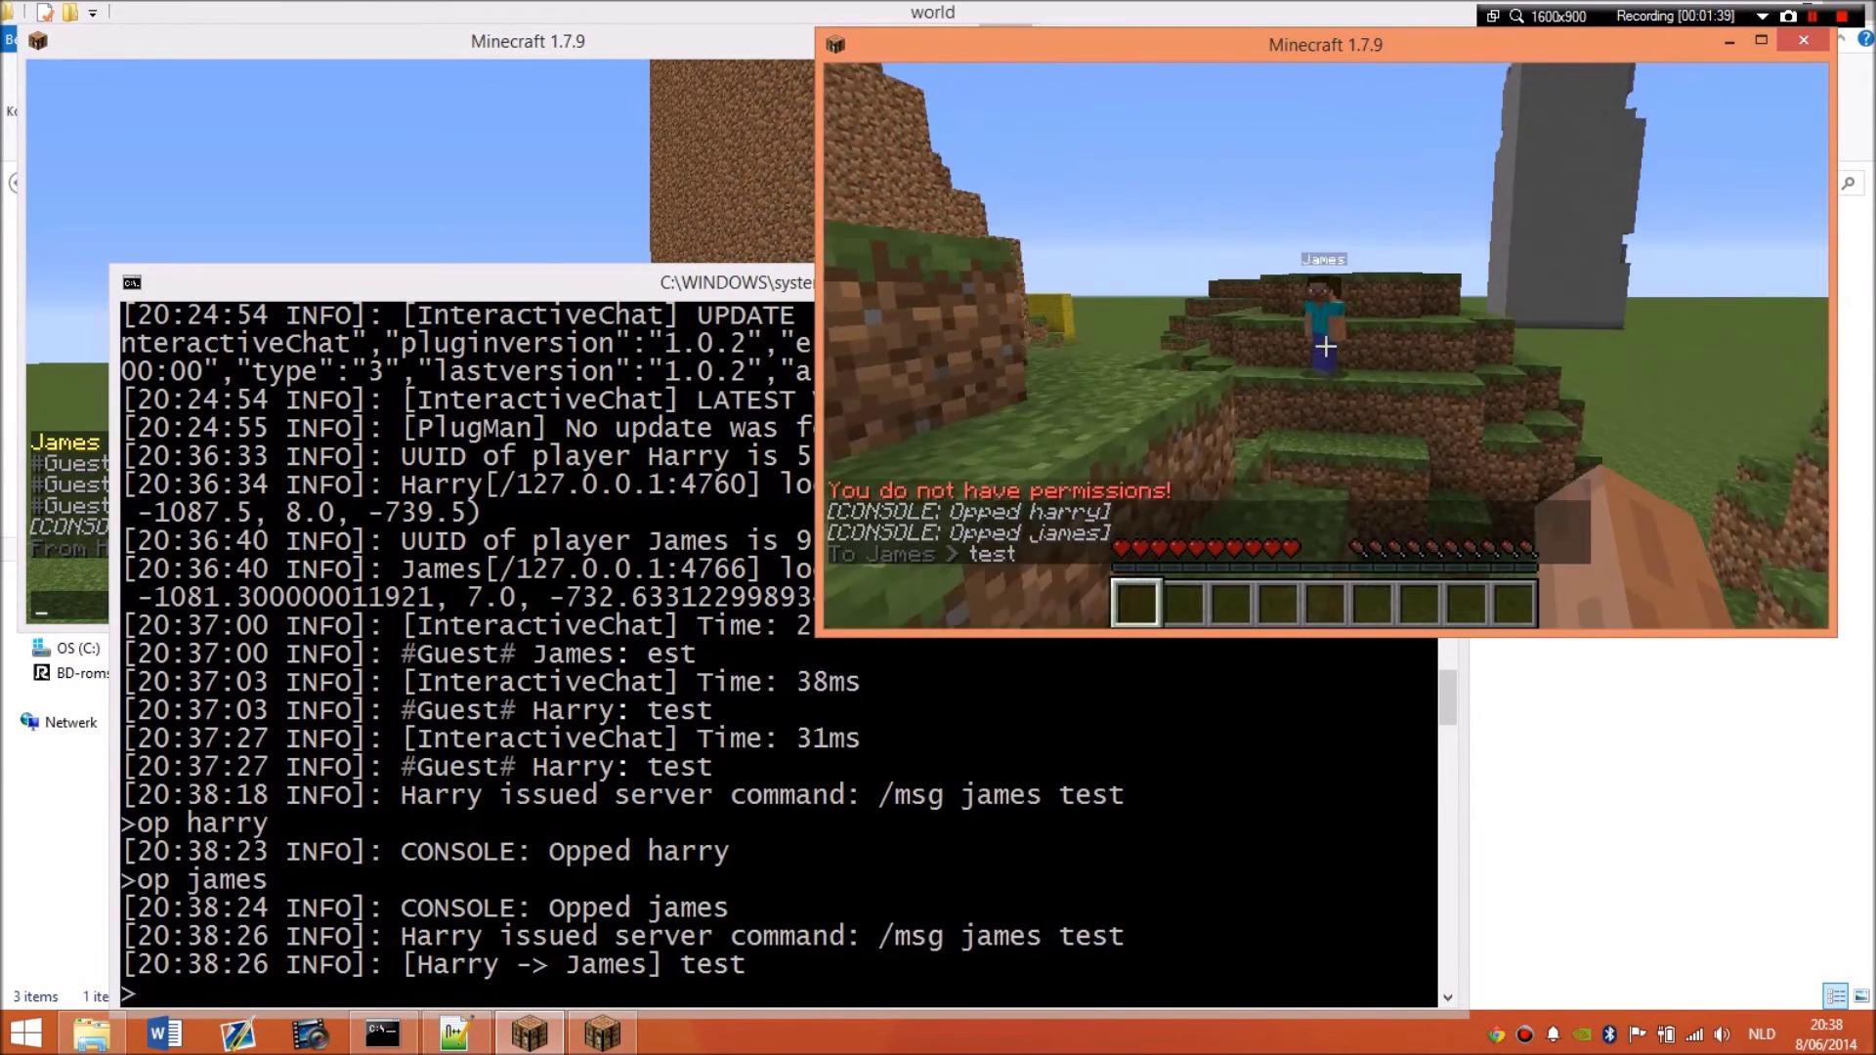
pyautogui.press('t')
# Send a public 'test' chat message from the right game window.
pyautogui.hotkey('alt', 'Tab')
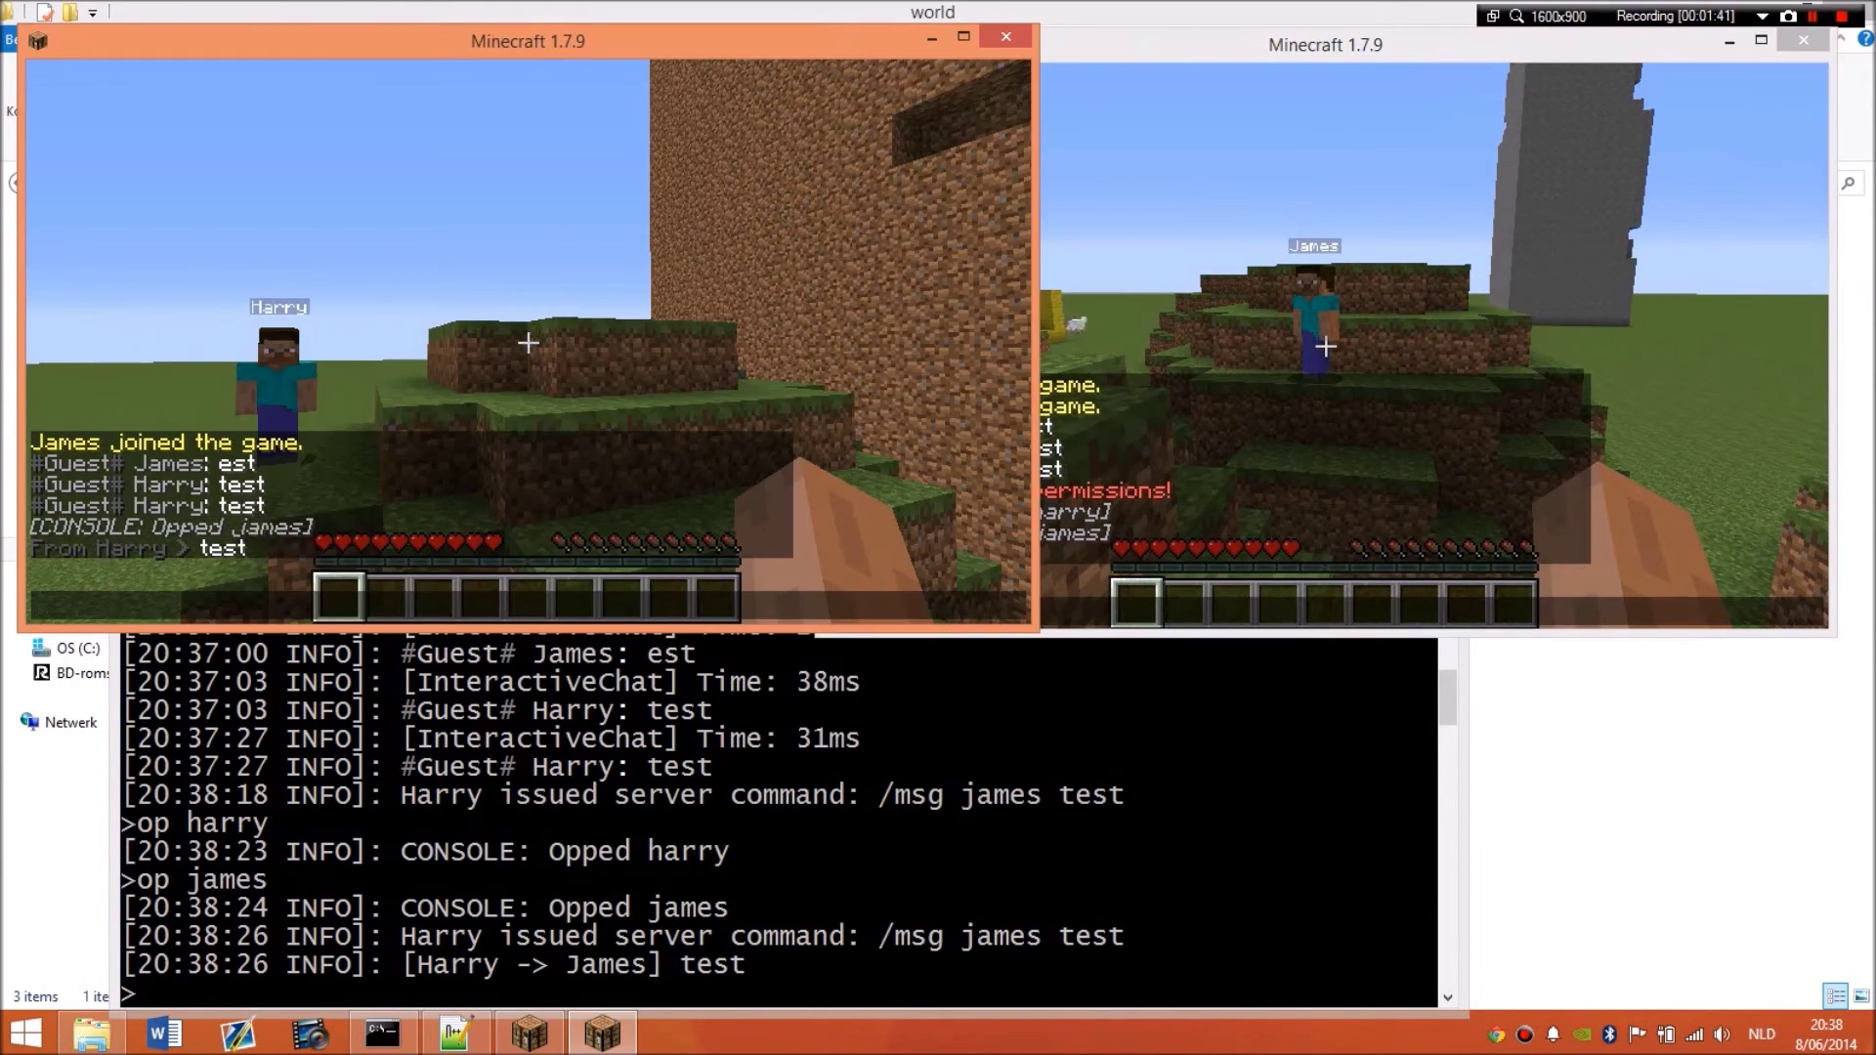
pyautogui.press('t')
pyautogui.hotkey('alt', 'Tab')
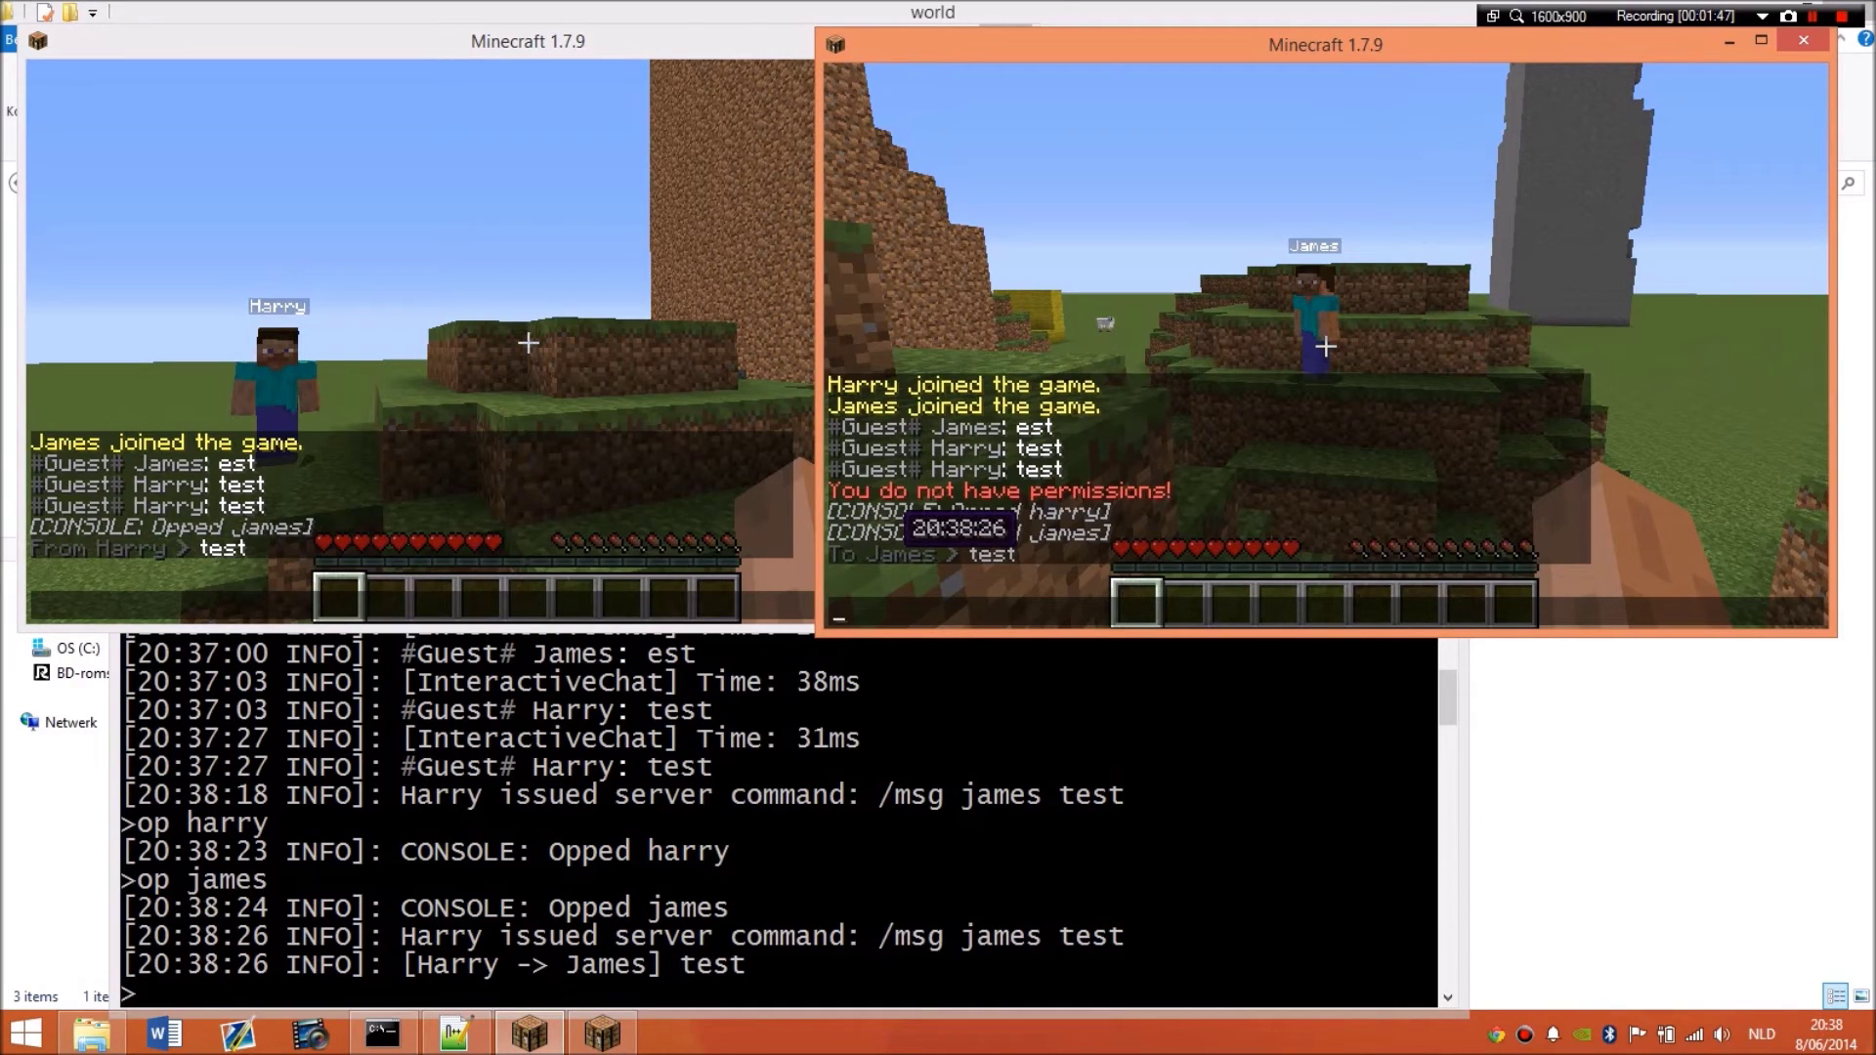
pyautogui.write('test')
pyautogui.press('Return')
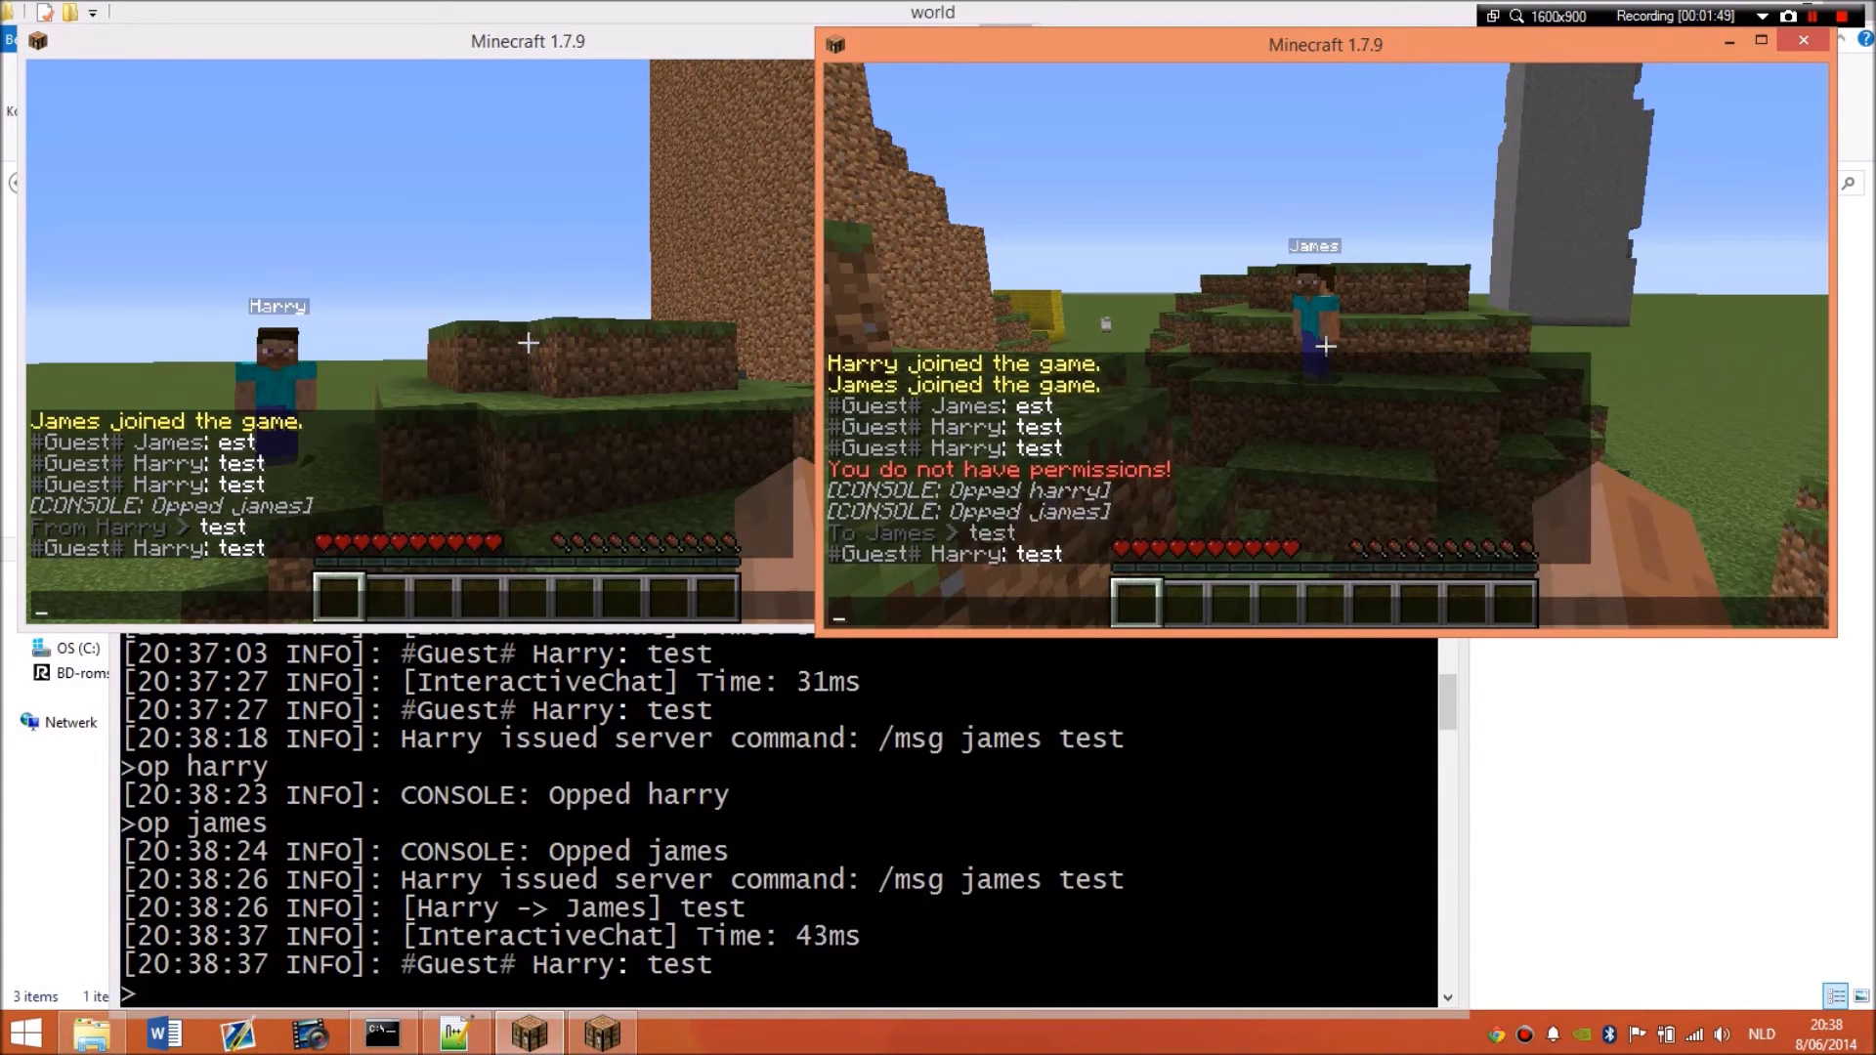
# Answer the private message with '/r test' and view the private message history.
pyautogui.write('/msg James')
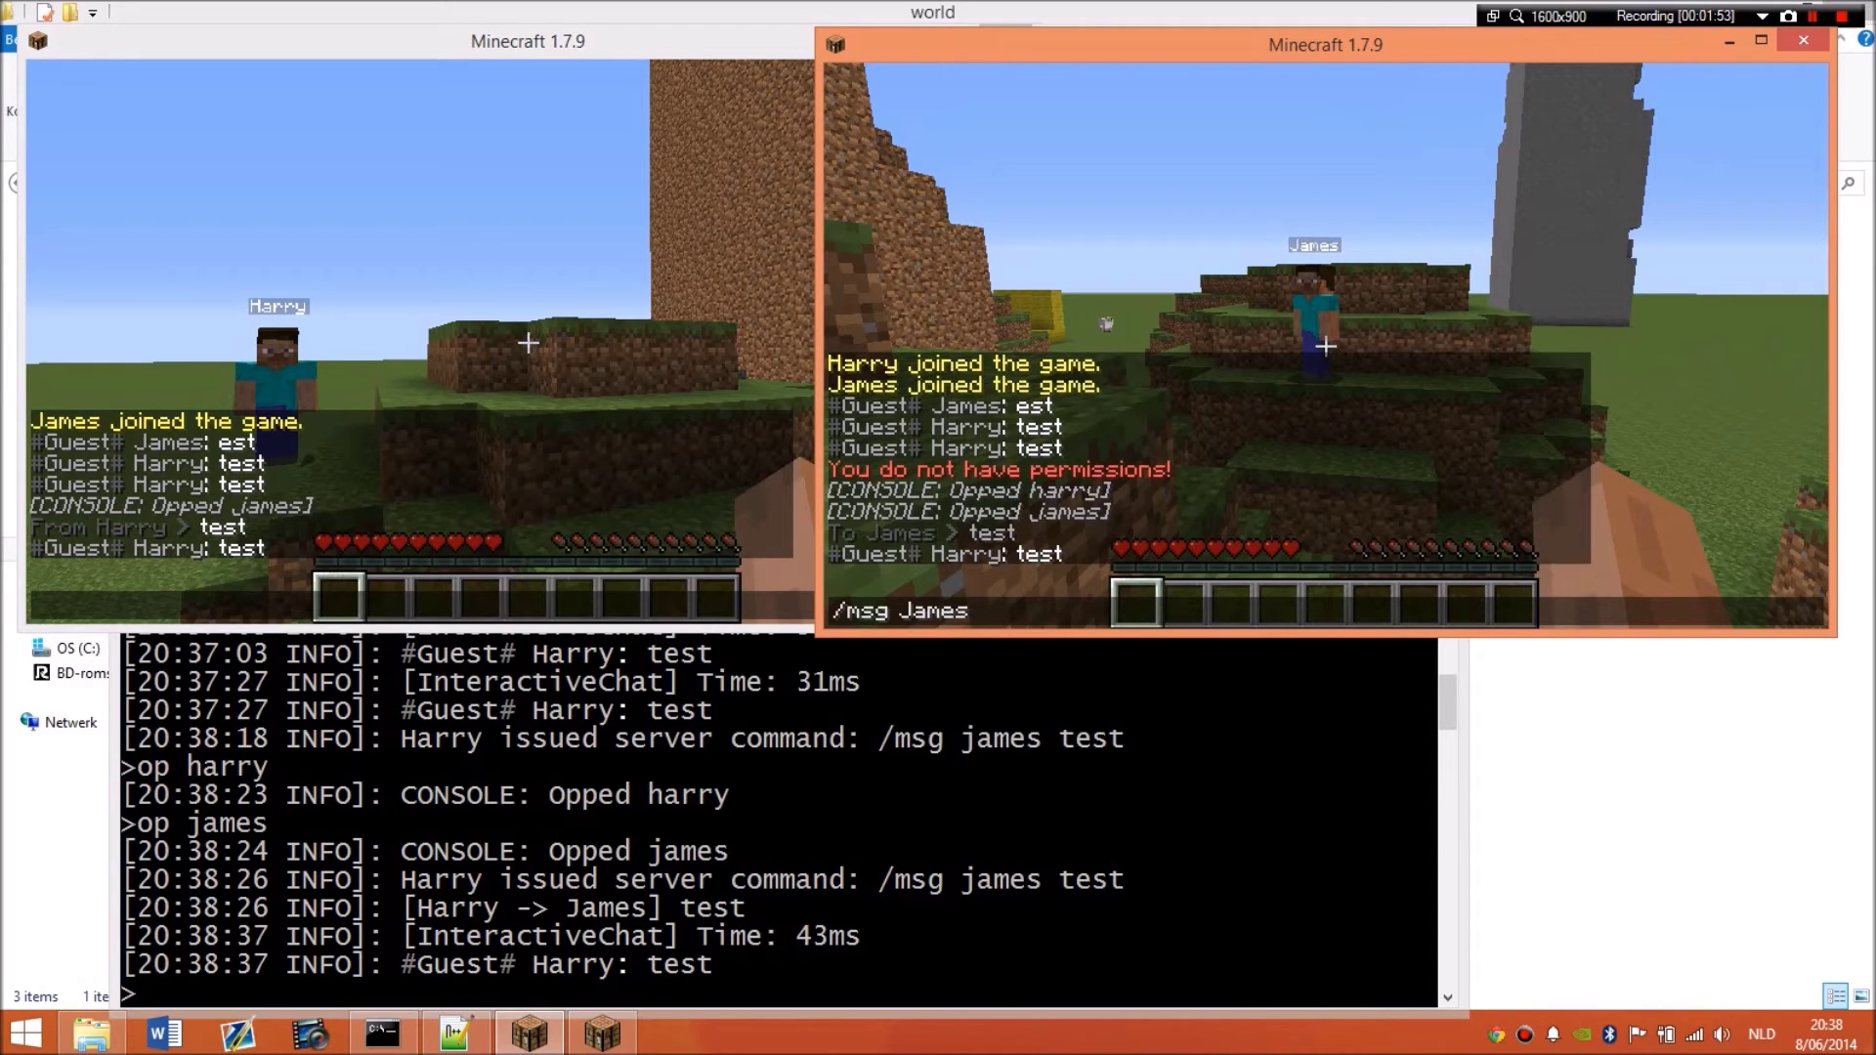
pyautogui.press('BackSpace')
pyautogui.press('BackSpace')
pyautogui.press('BackSpace')
pyautogui.press('BackSpace')
pyautogui.press('BackSpace')
pyautogui.press('BackSpace')
pyautogui.press('BackSpace')
pyautogui.press('BackSpace')
pyautogui.press('BackSpace')
pyautogui.press('BackSpace')
pyautogui.hotkey('alt', 'Tab')
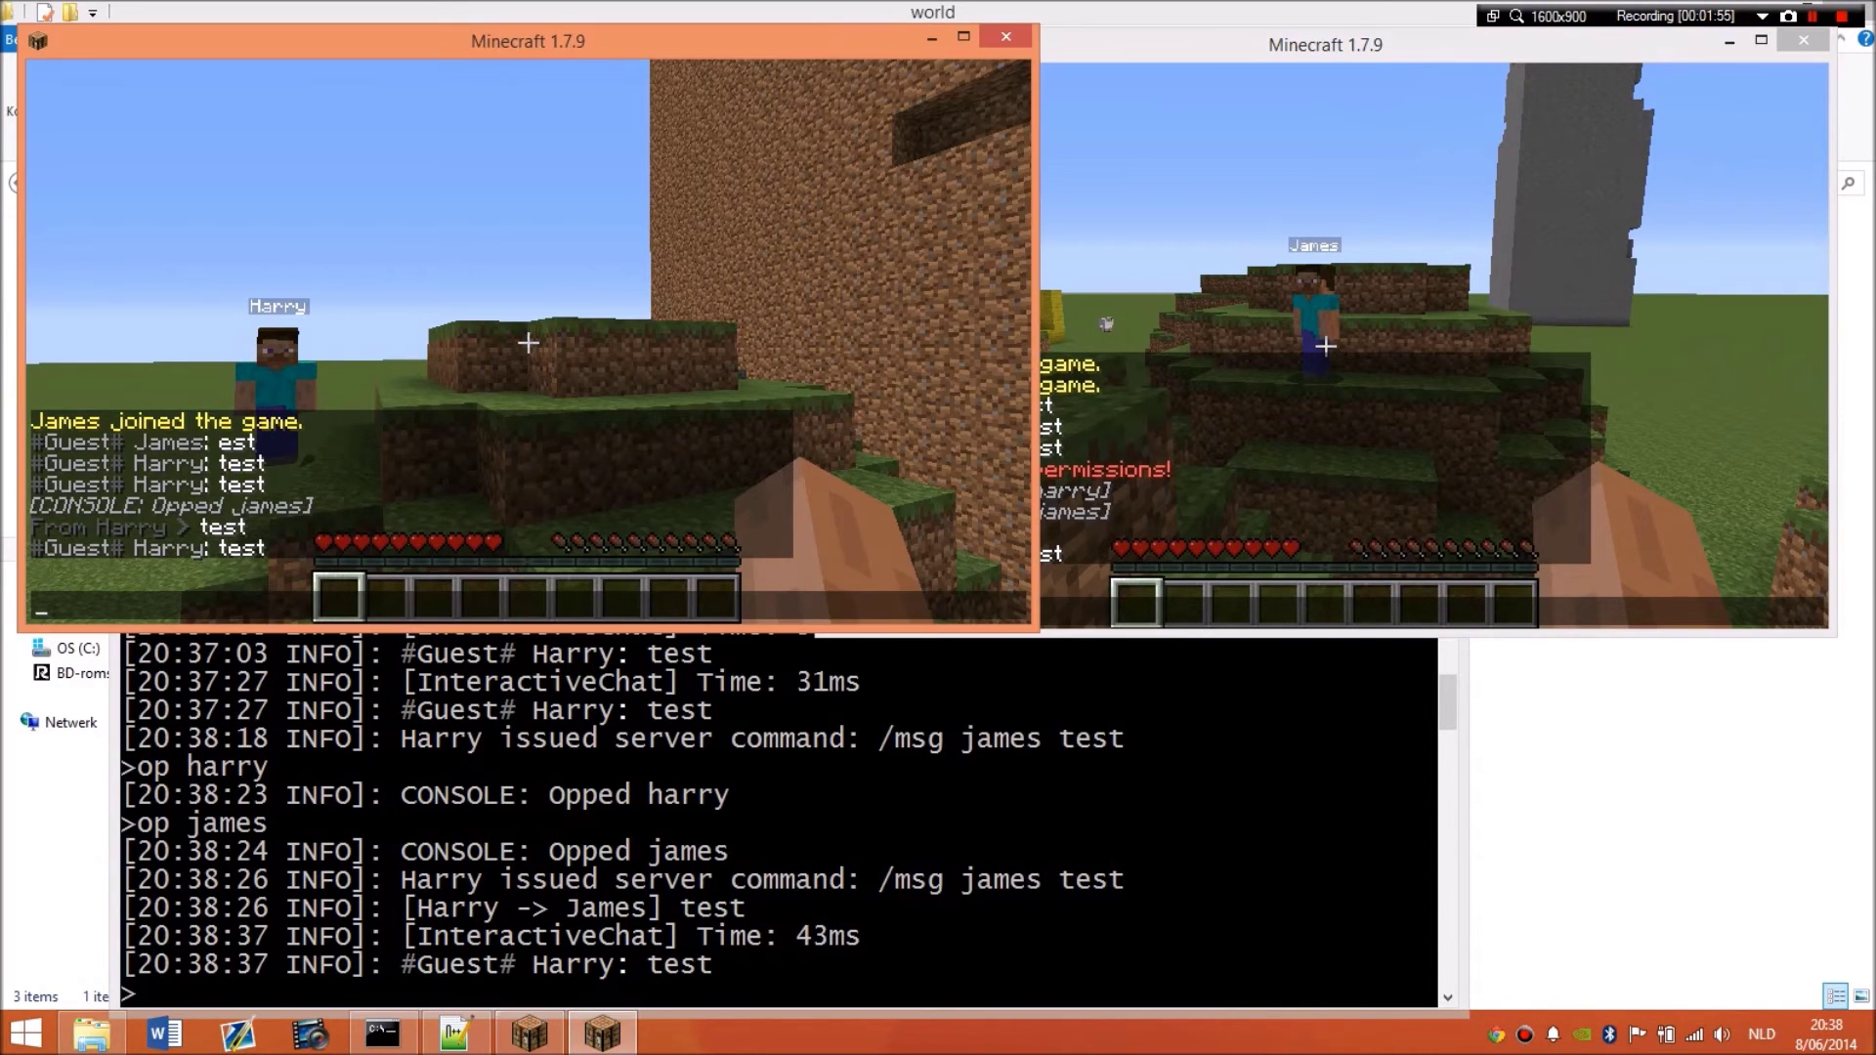
pyautogui.write('/r test')
pyautogui.press('Return')
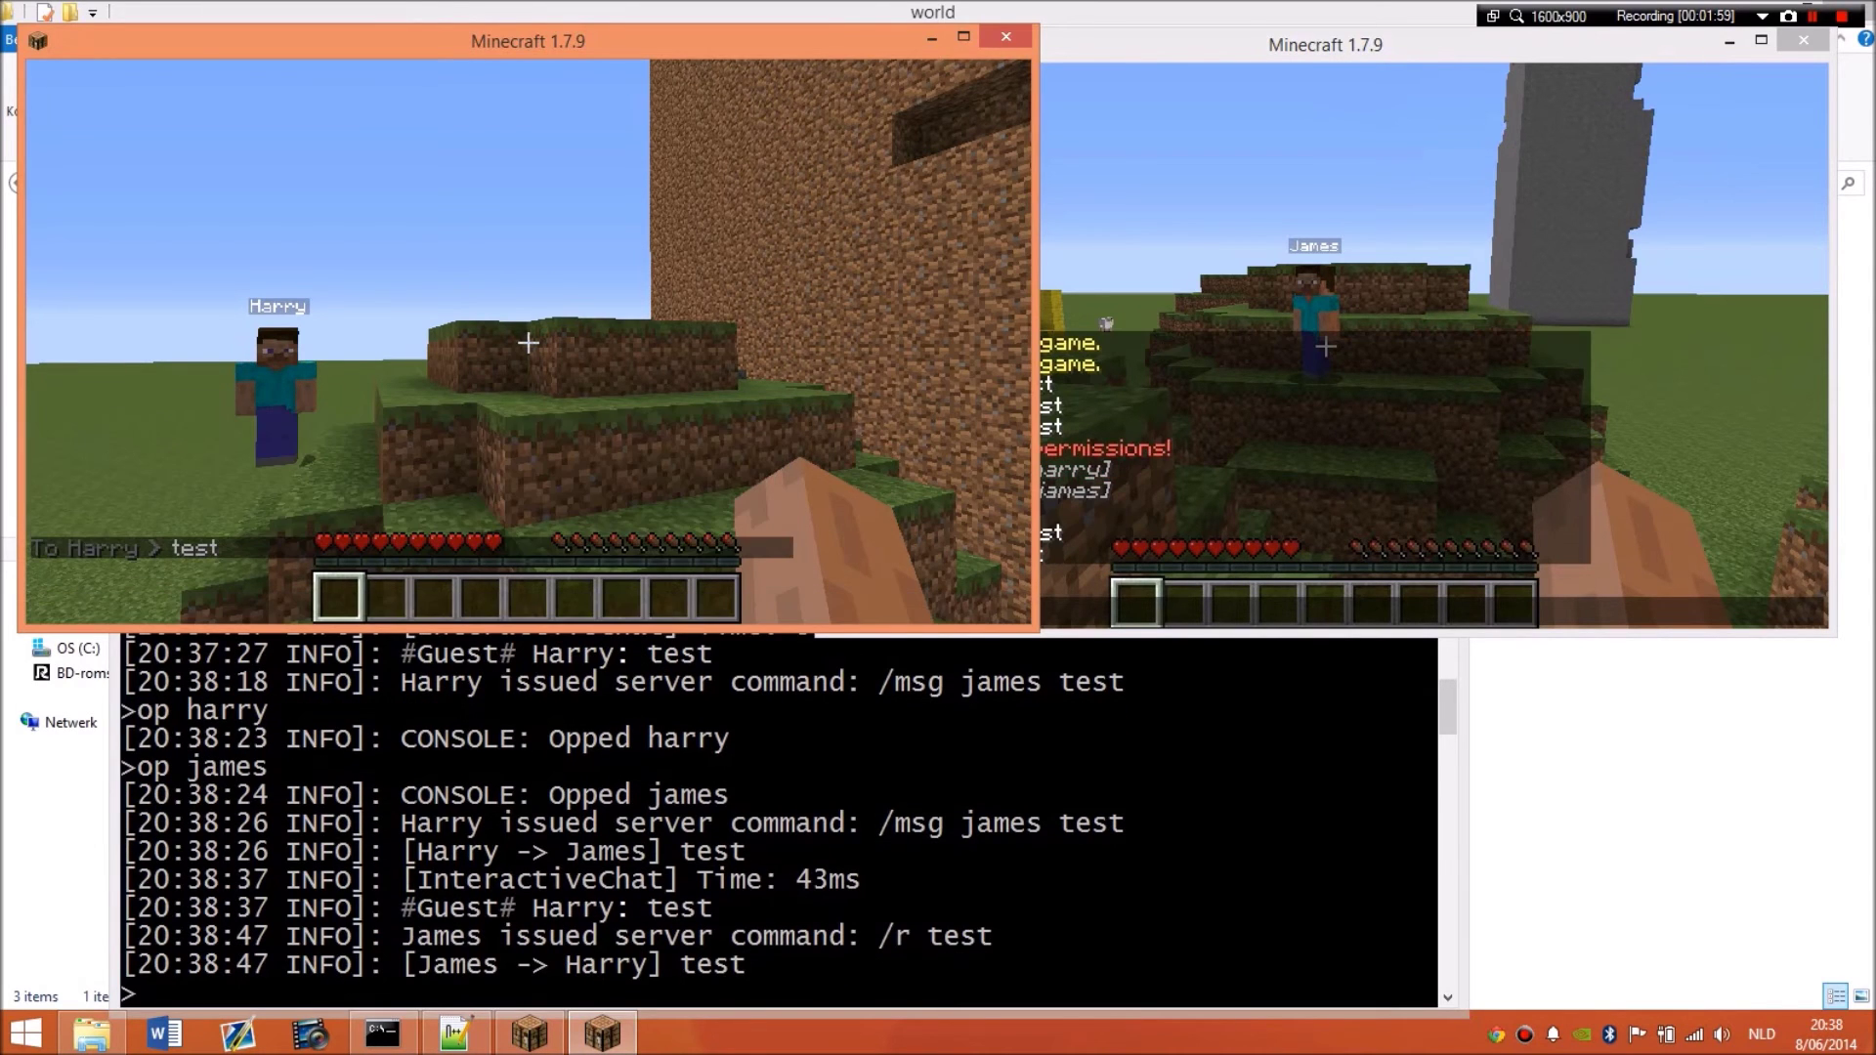
pyautogui.hotkey('alt', 'Tab')
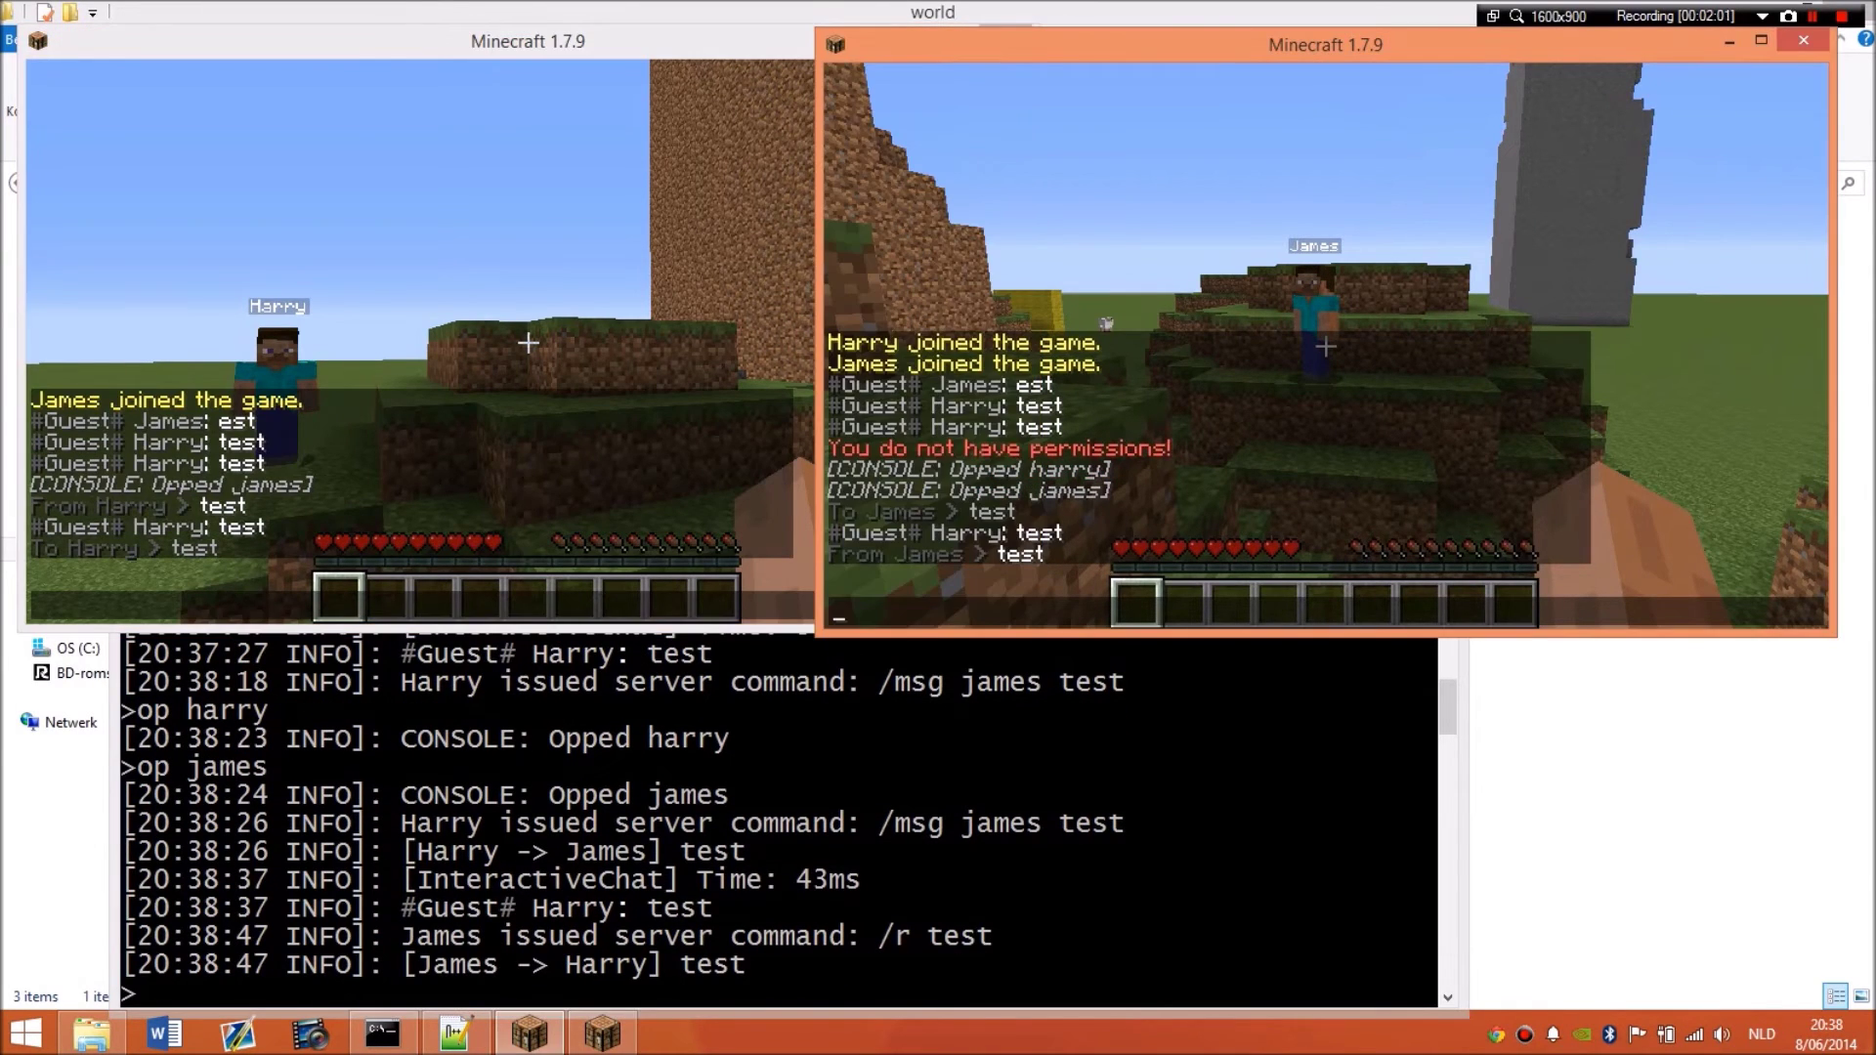
pyautogui.press('Escape')
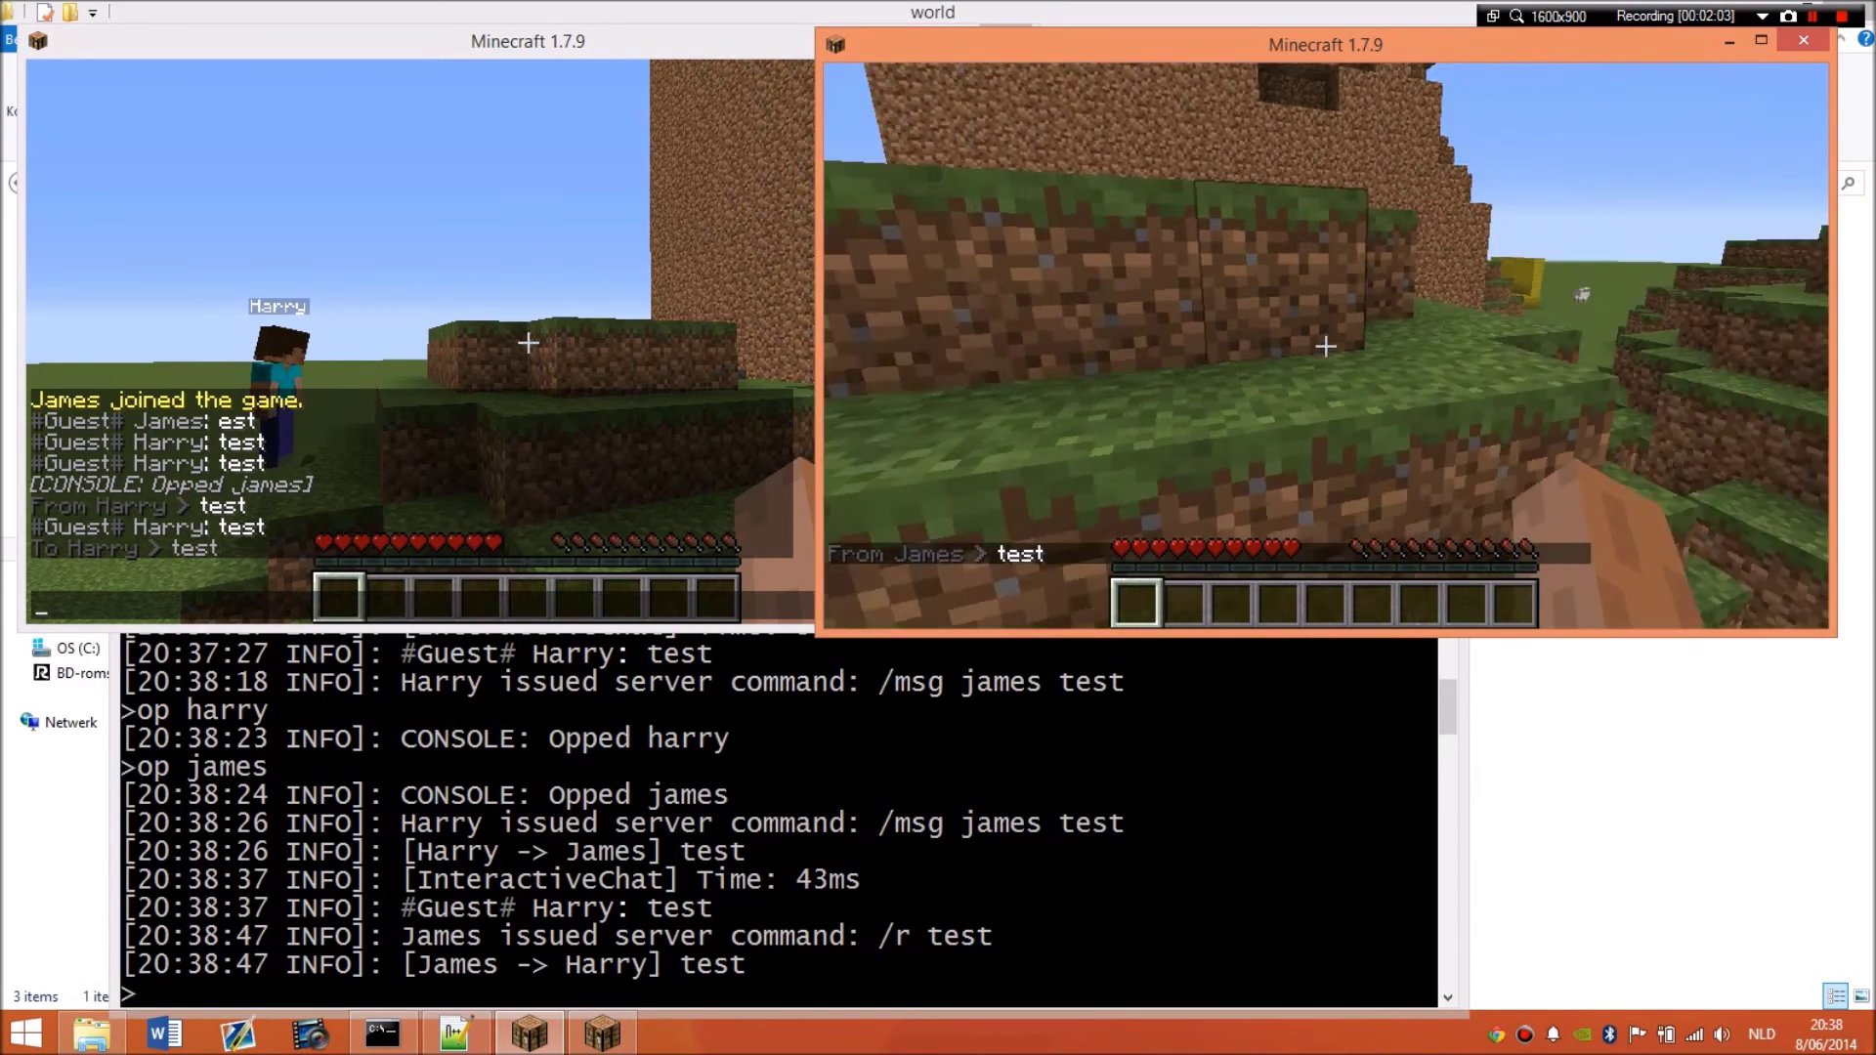
pyautogui.press('t')
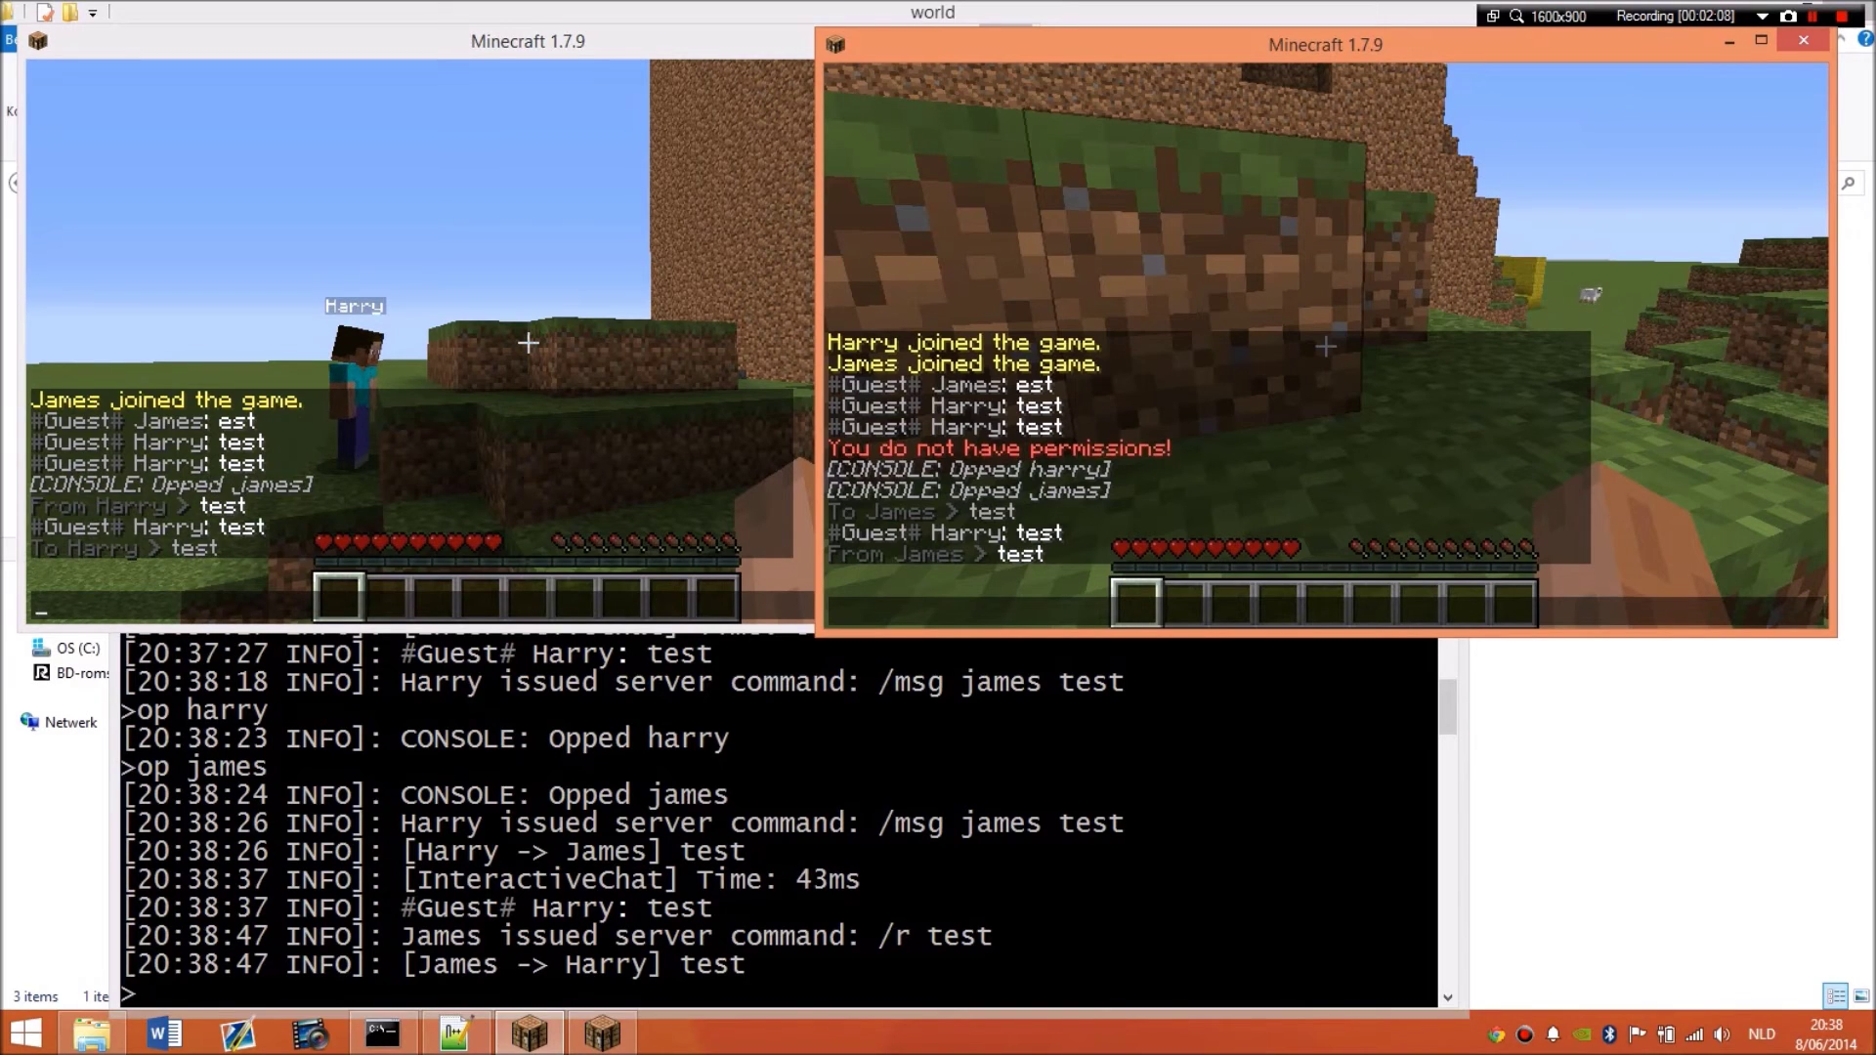
# Open InteractiveChat's config.yml from the plugins folder in Notepad++.
pyautogui.hotkey('alt', 'Tab')
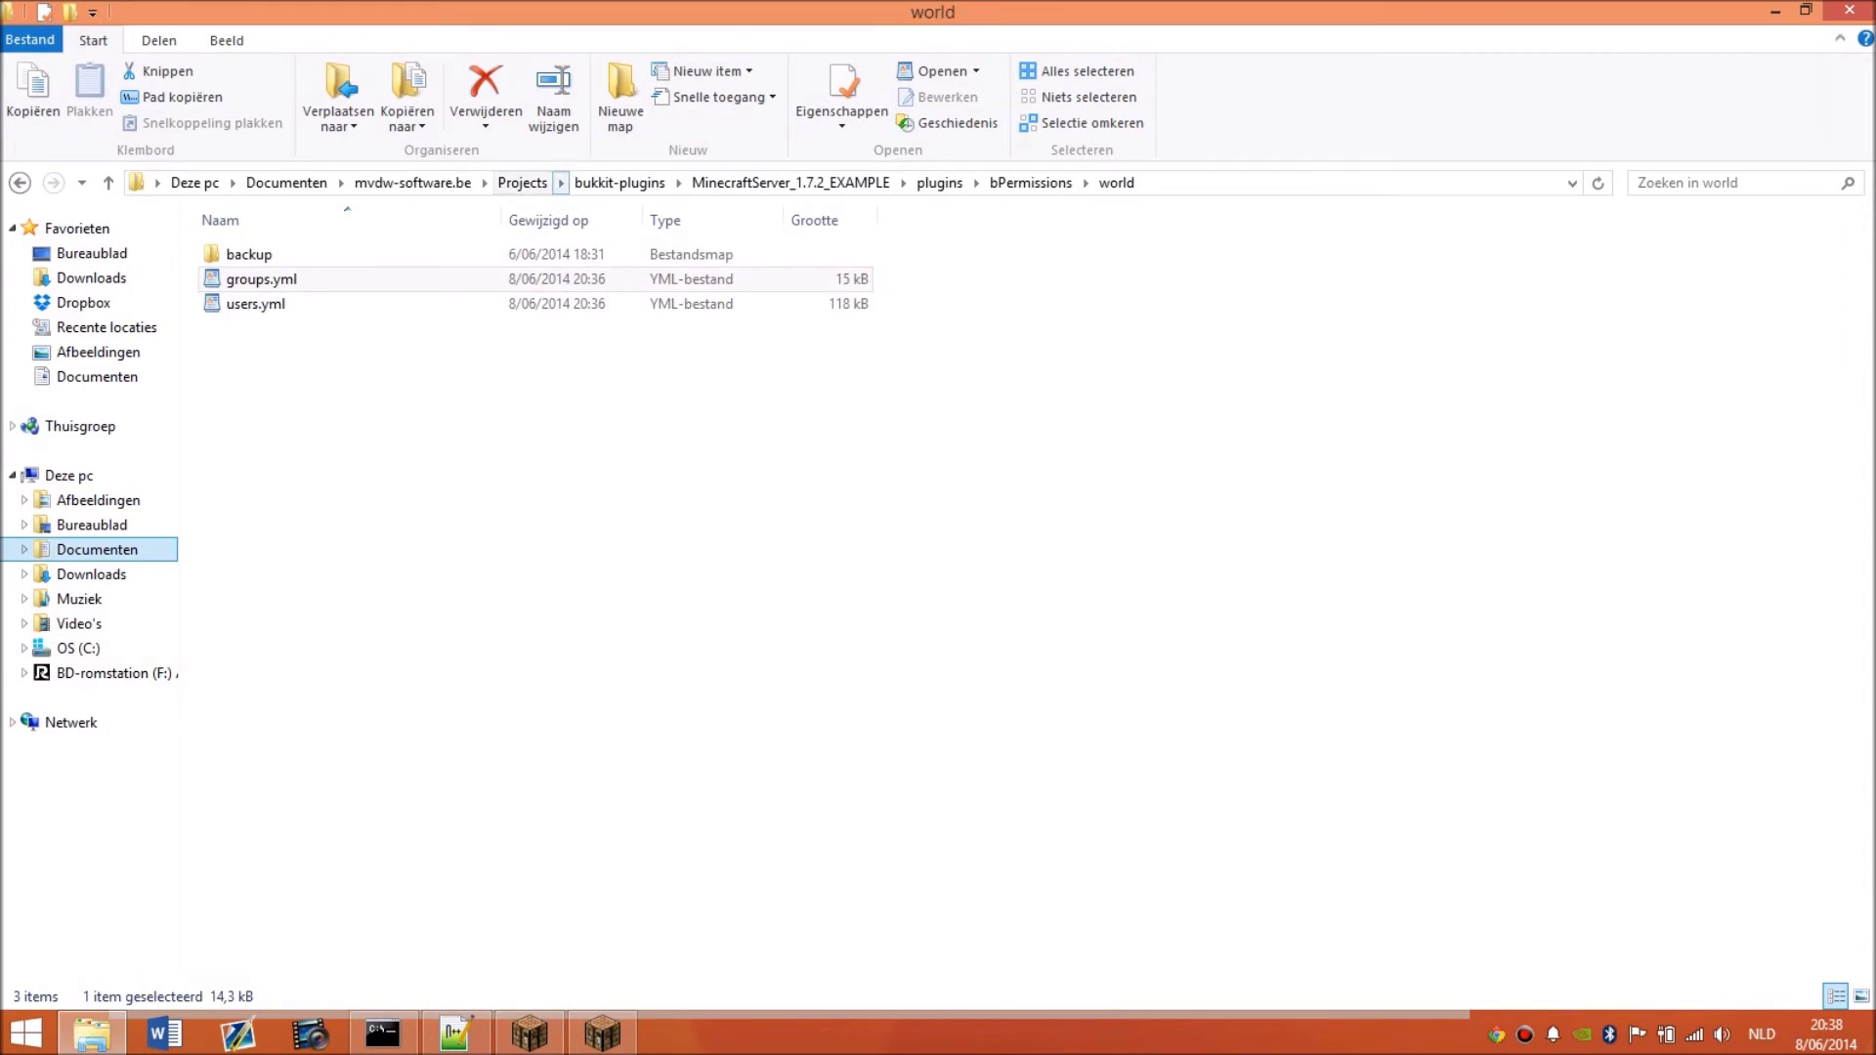
pyautogui.click(939, 183)
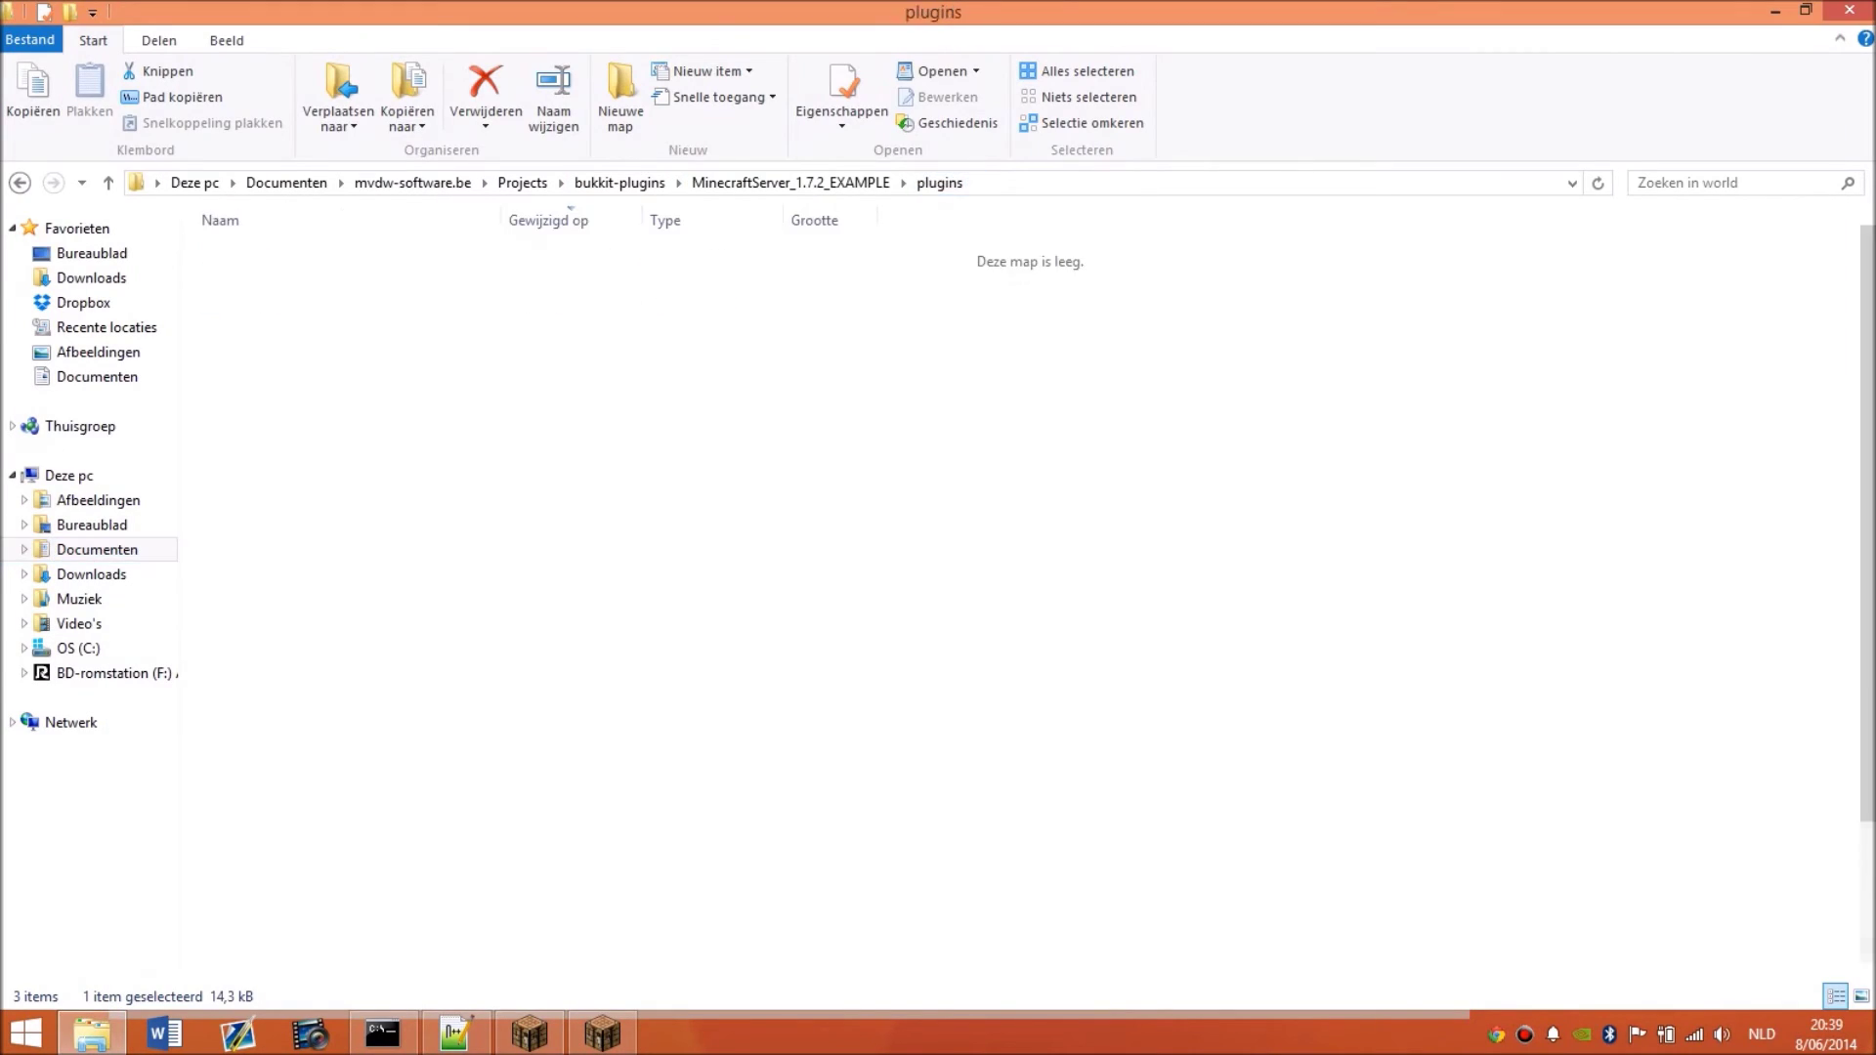
pyautogui.doubleClick(278, 476)
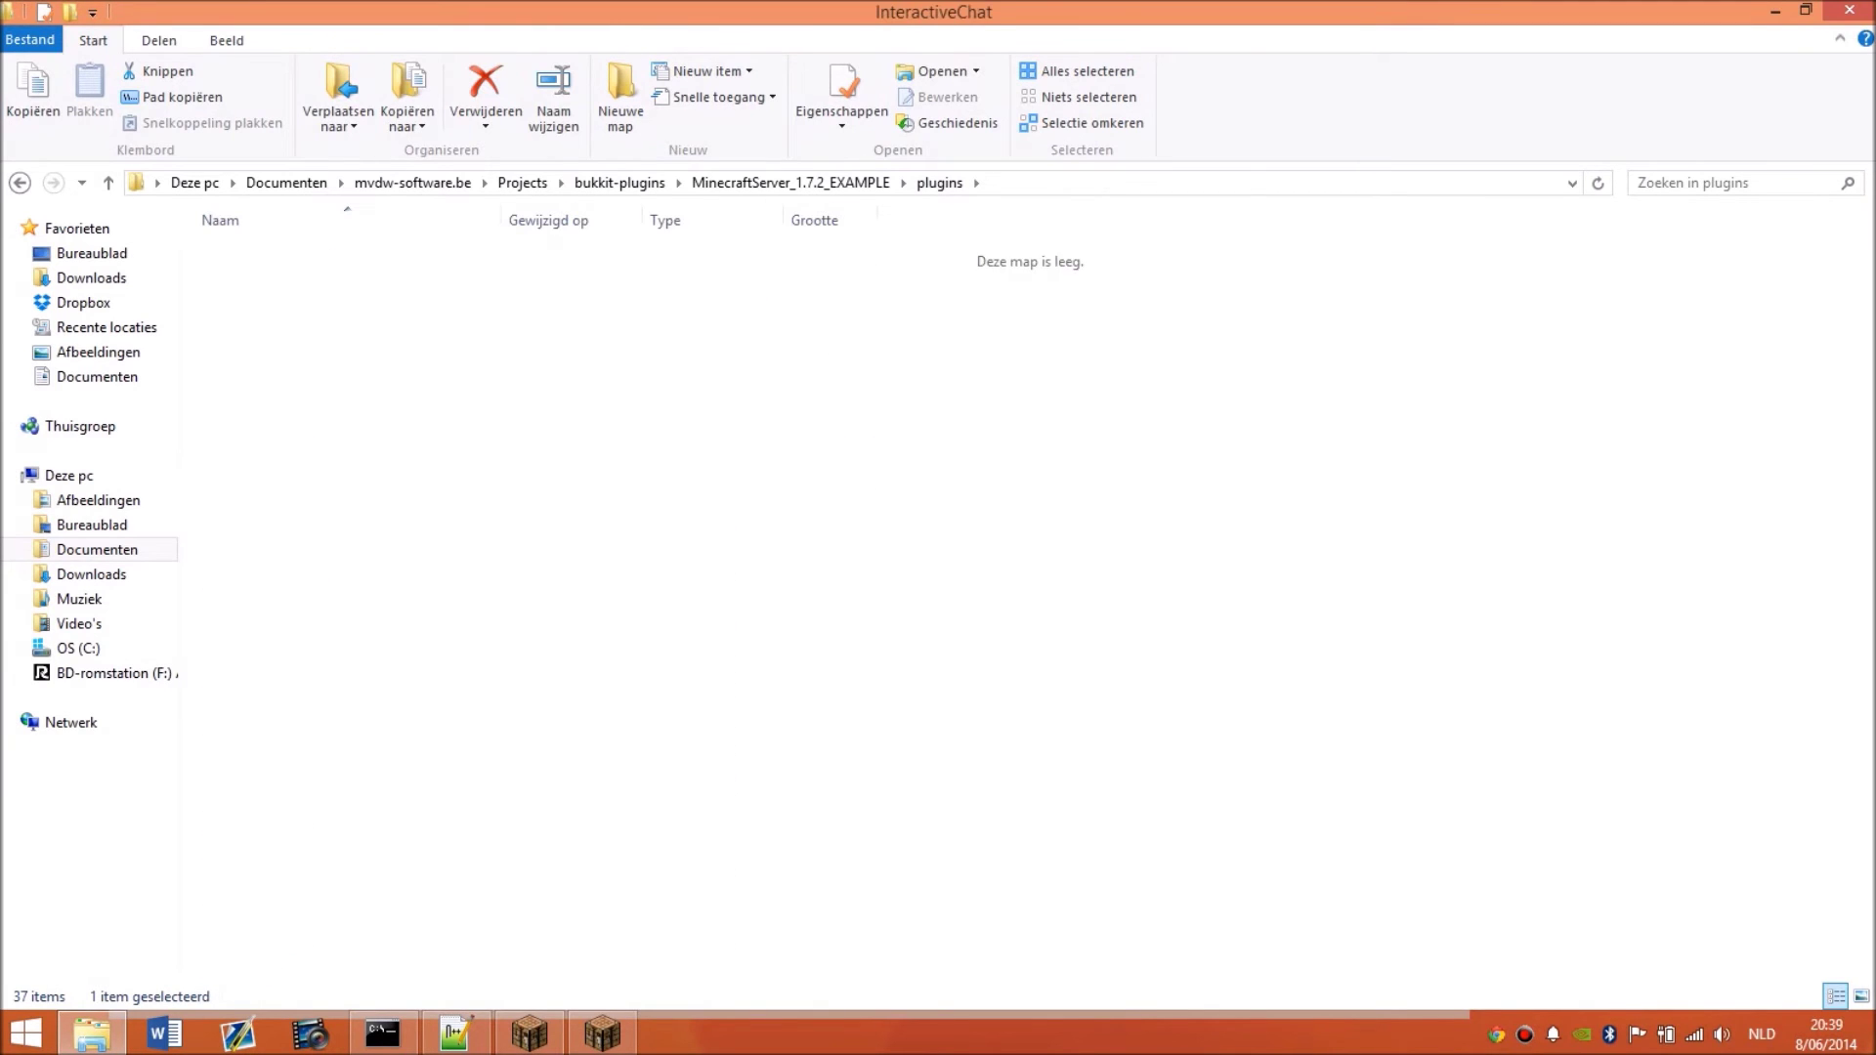
pyautogui.rightClick(284, 287)
pyautogui.click(389, 353)
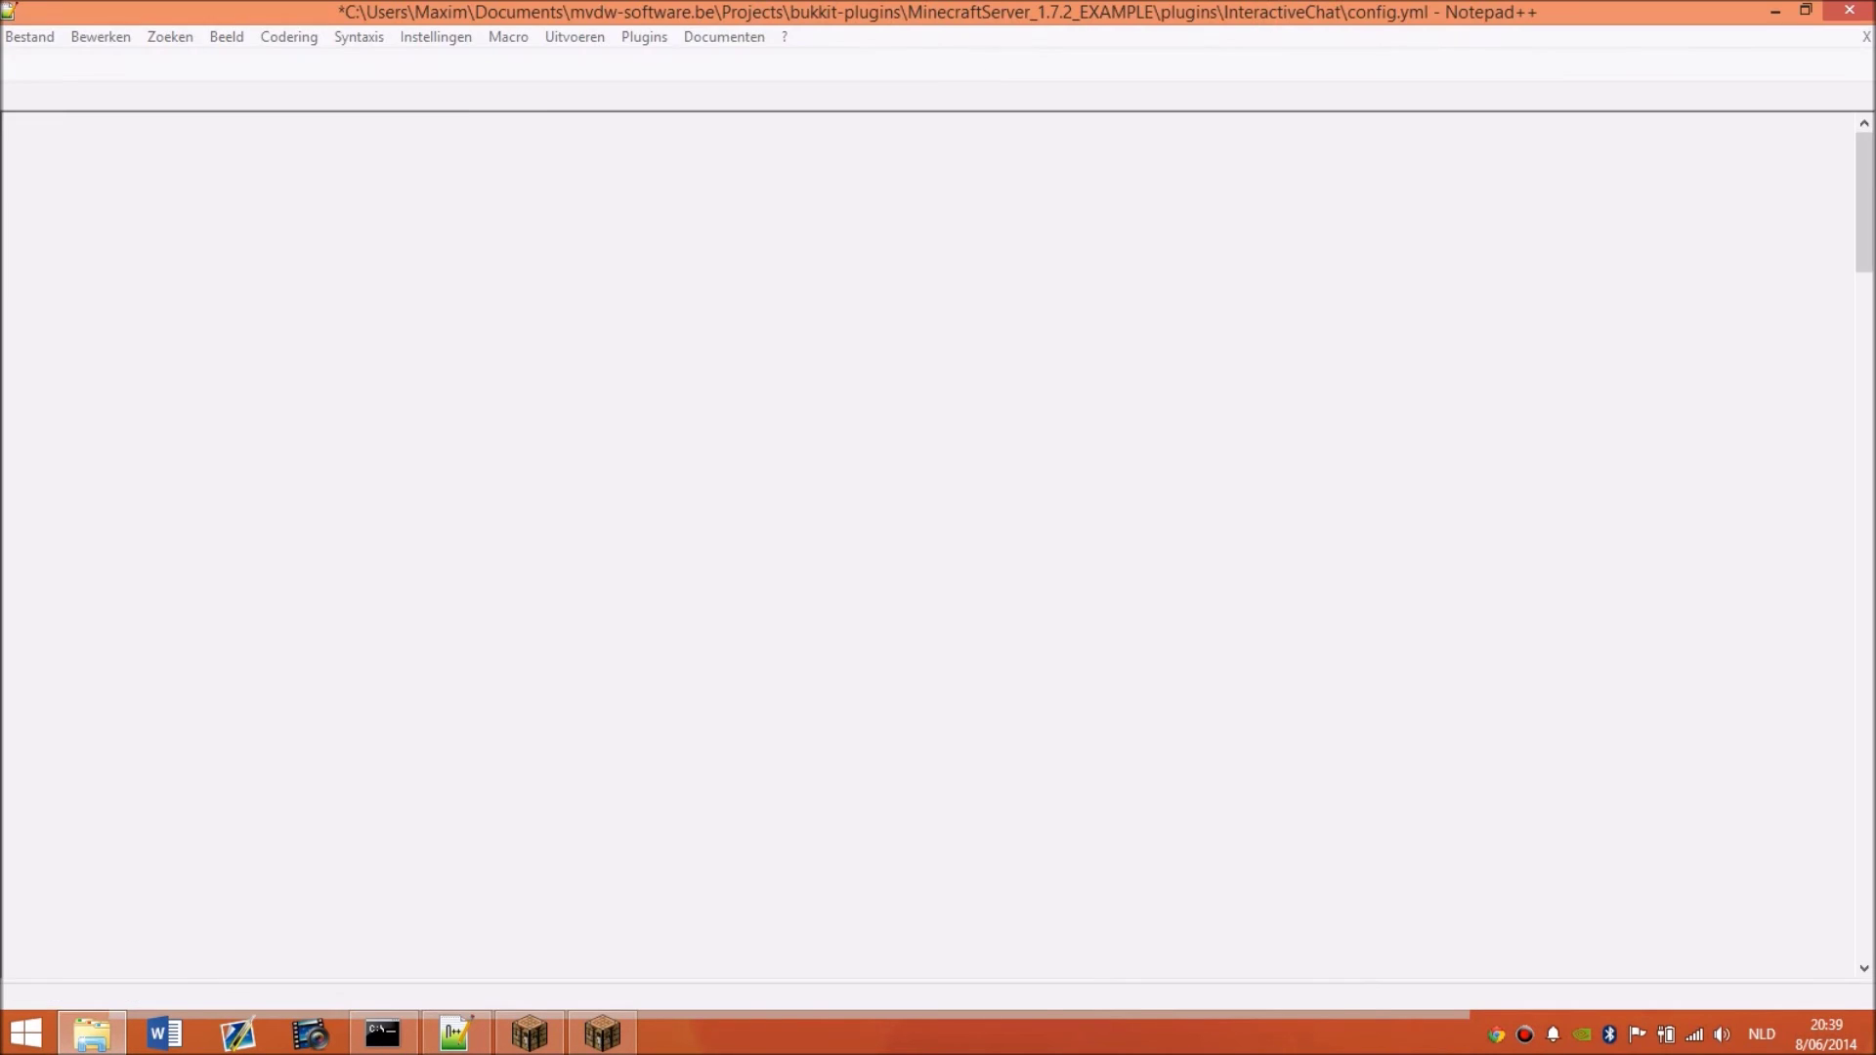
# Delete the trailing '&7' from the msg-target-format prefix.
pyautogui.scroll(-13, 938, 547)
pyautogui.scroll(-20, 938, 548)
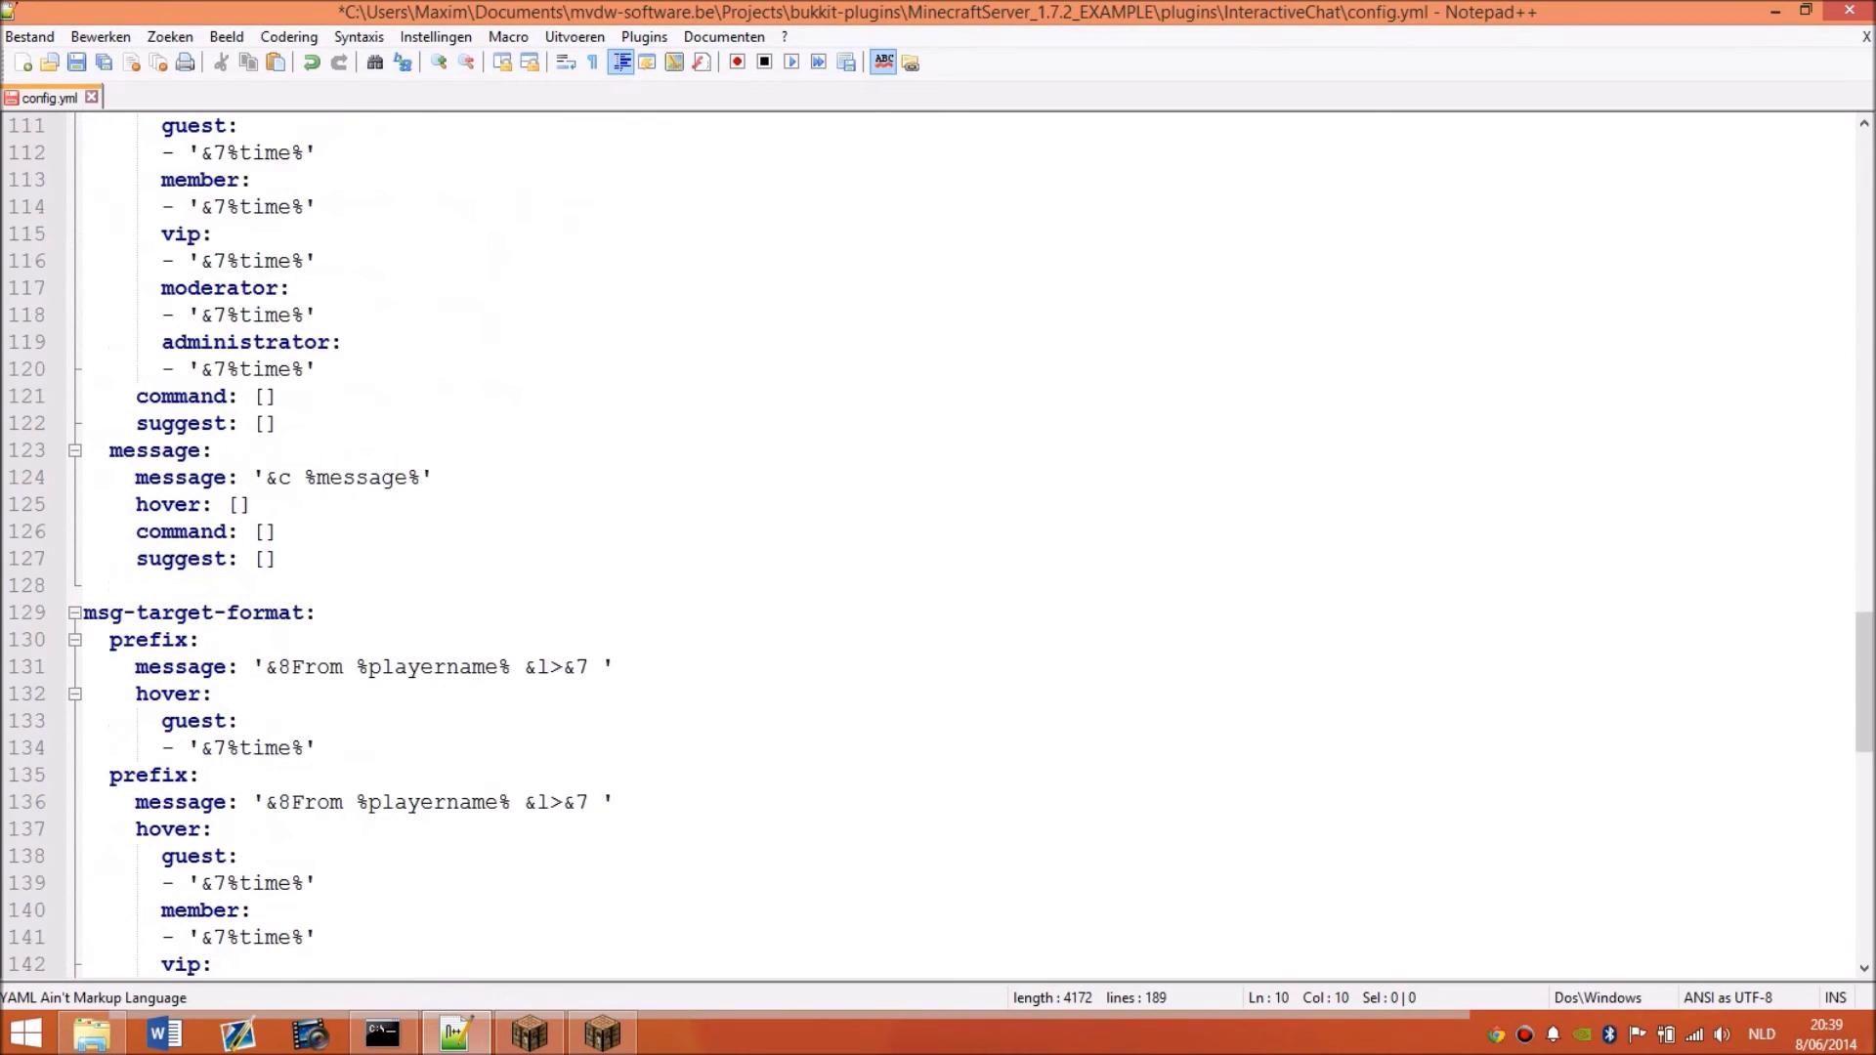
pyautogui.scroll(-7, 938, 547)
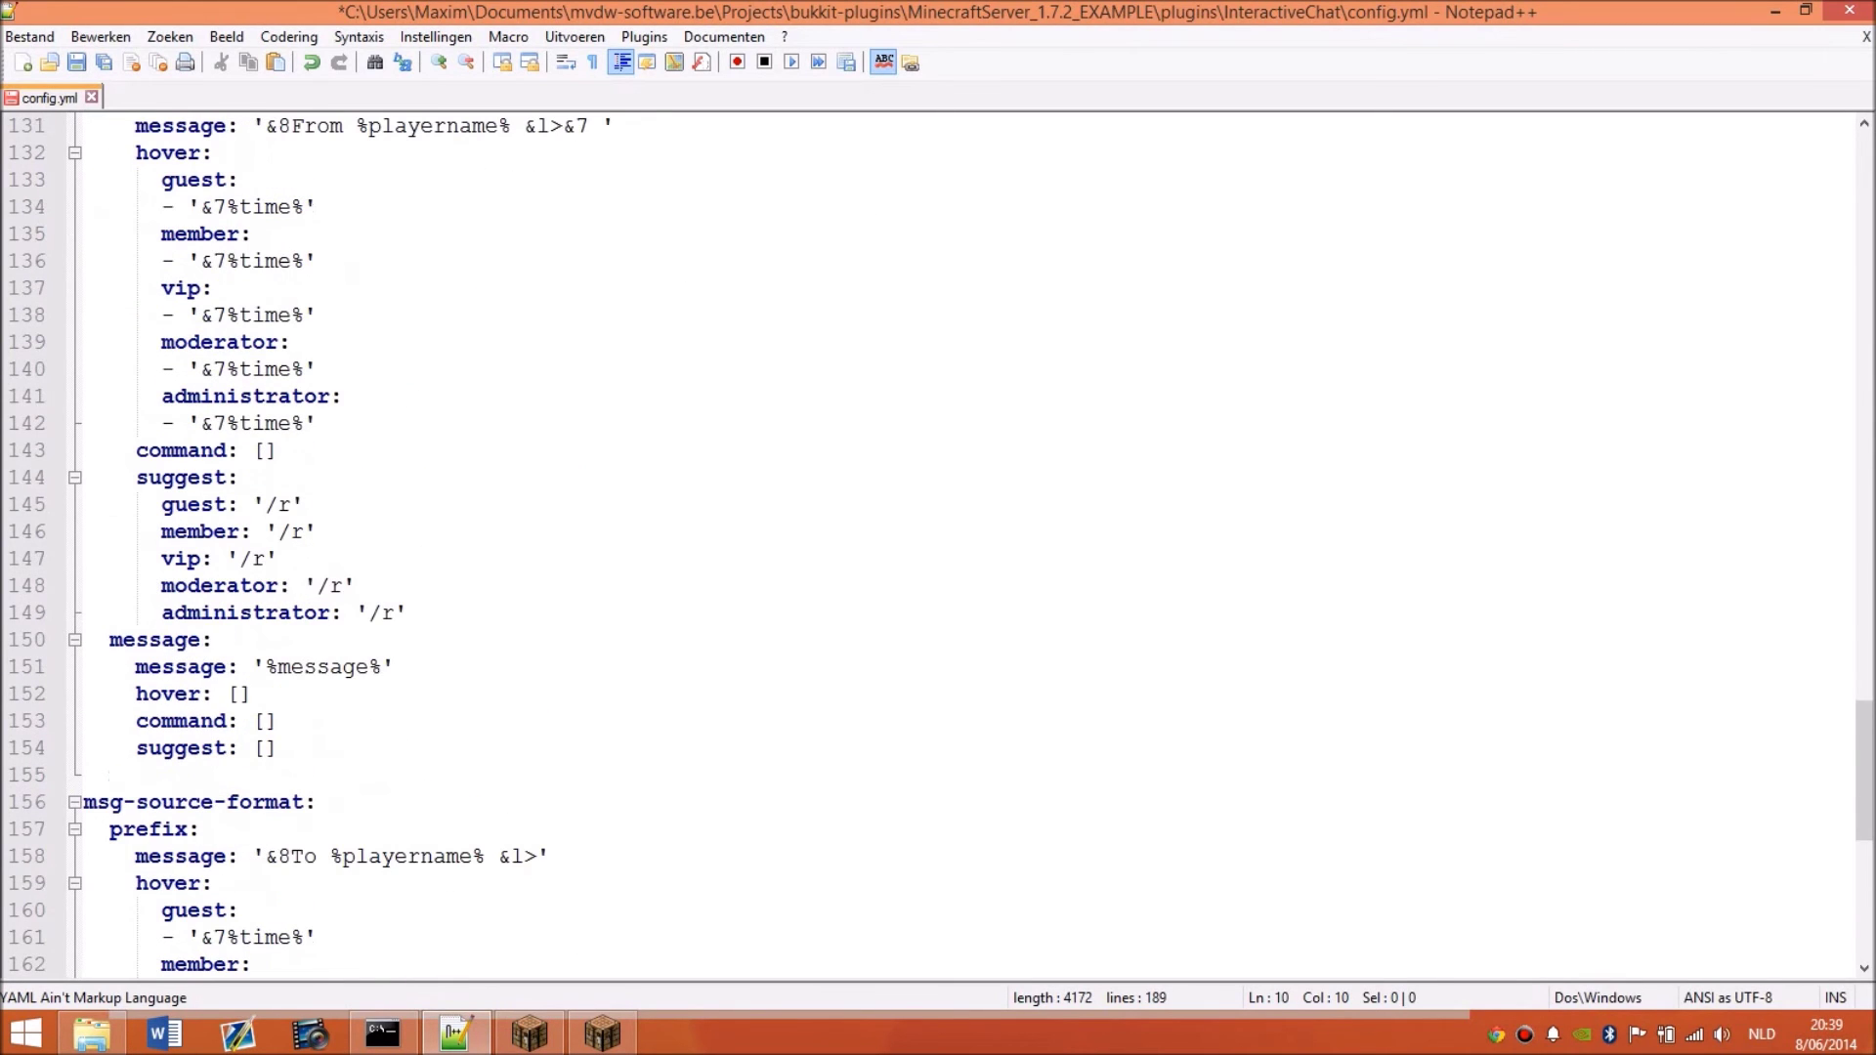
pyautogui.scroll(-2, 938, 547)
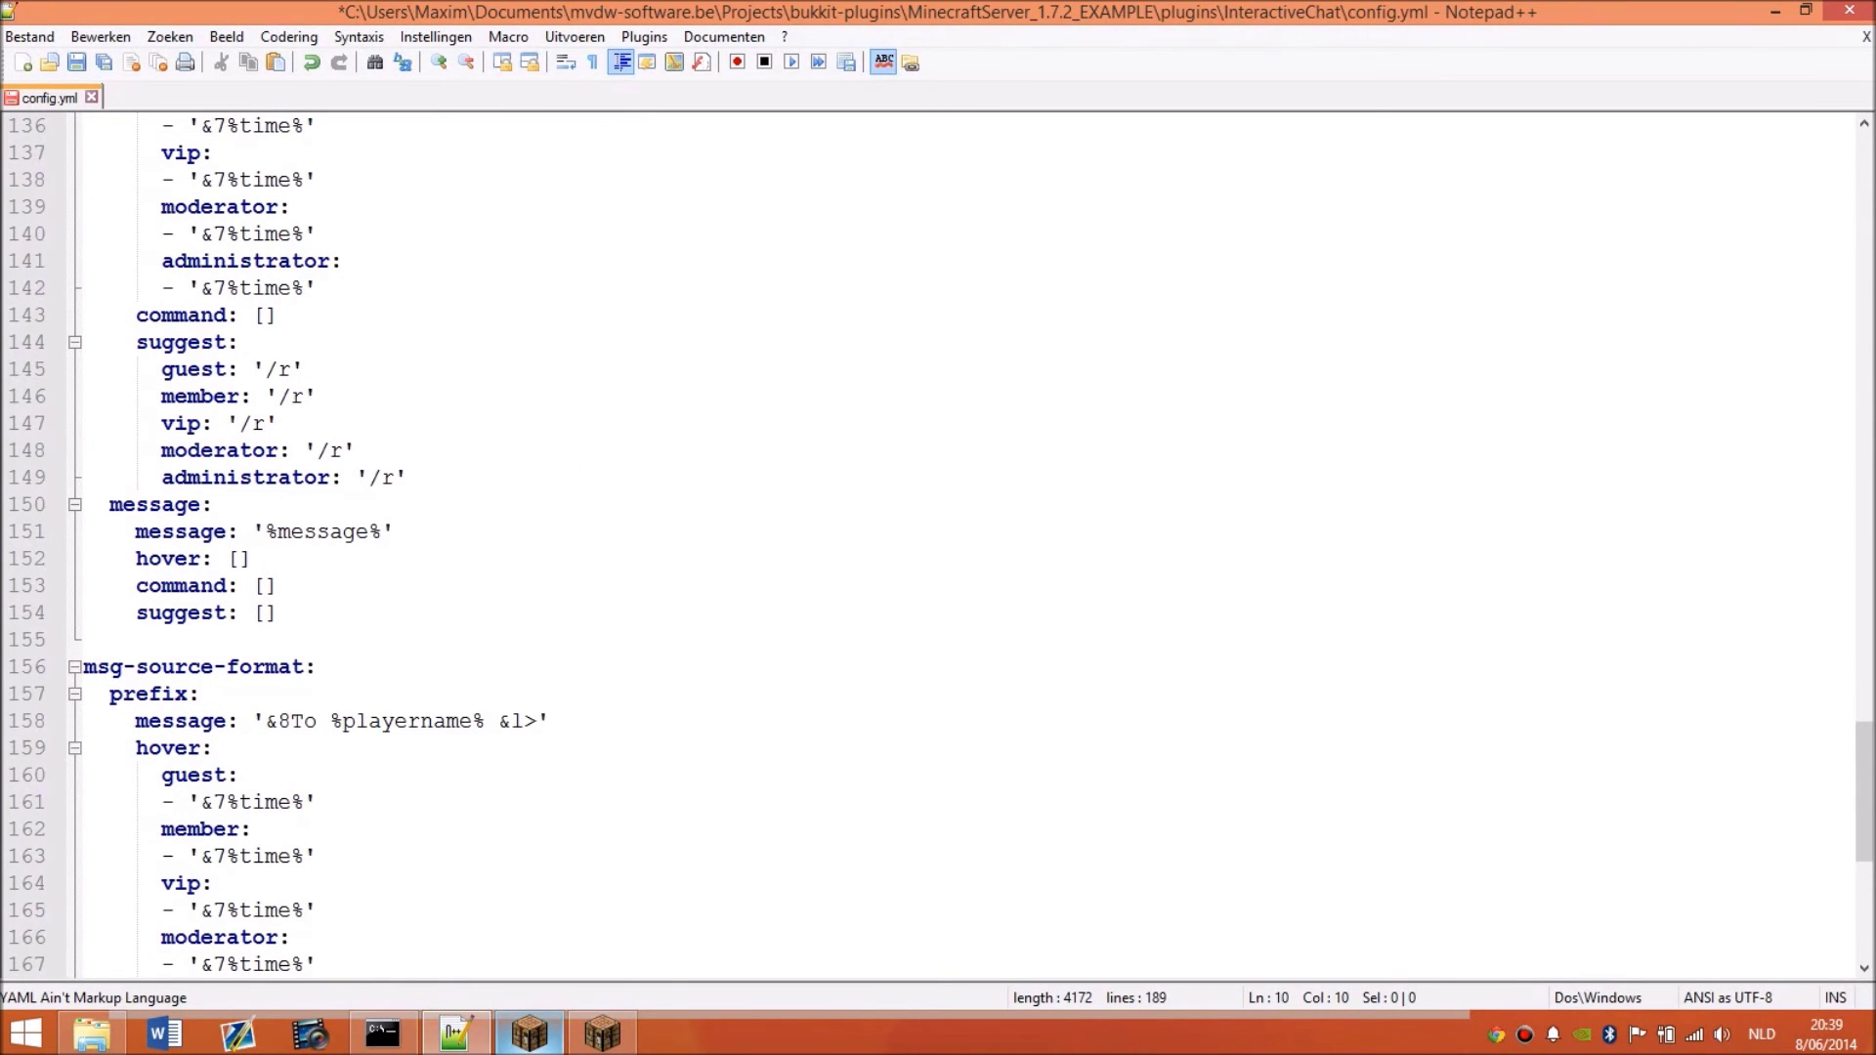
pyautogui.click(529, 1034)
pyautogui.moveTo(602, 1034)
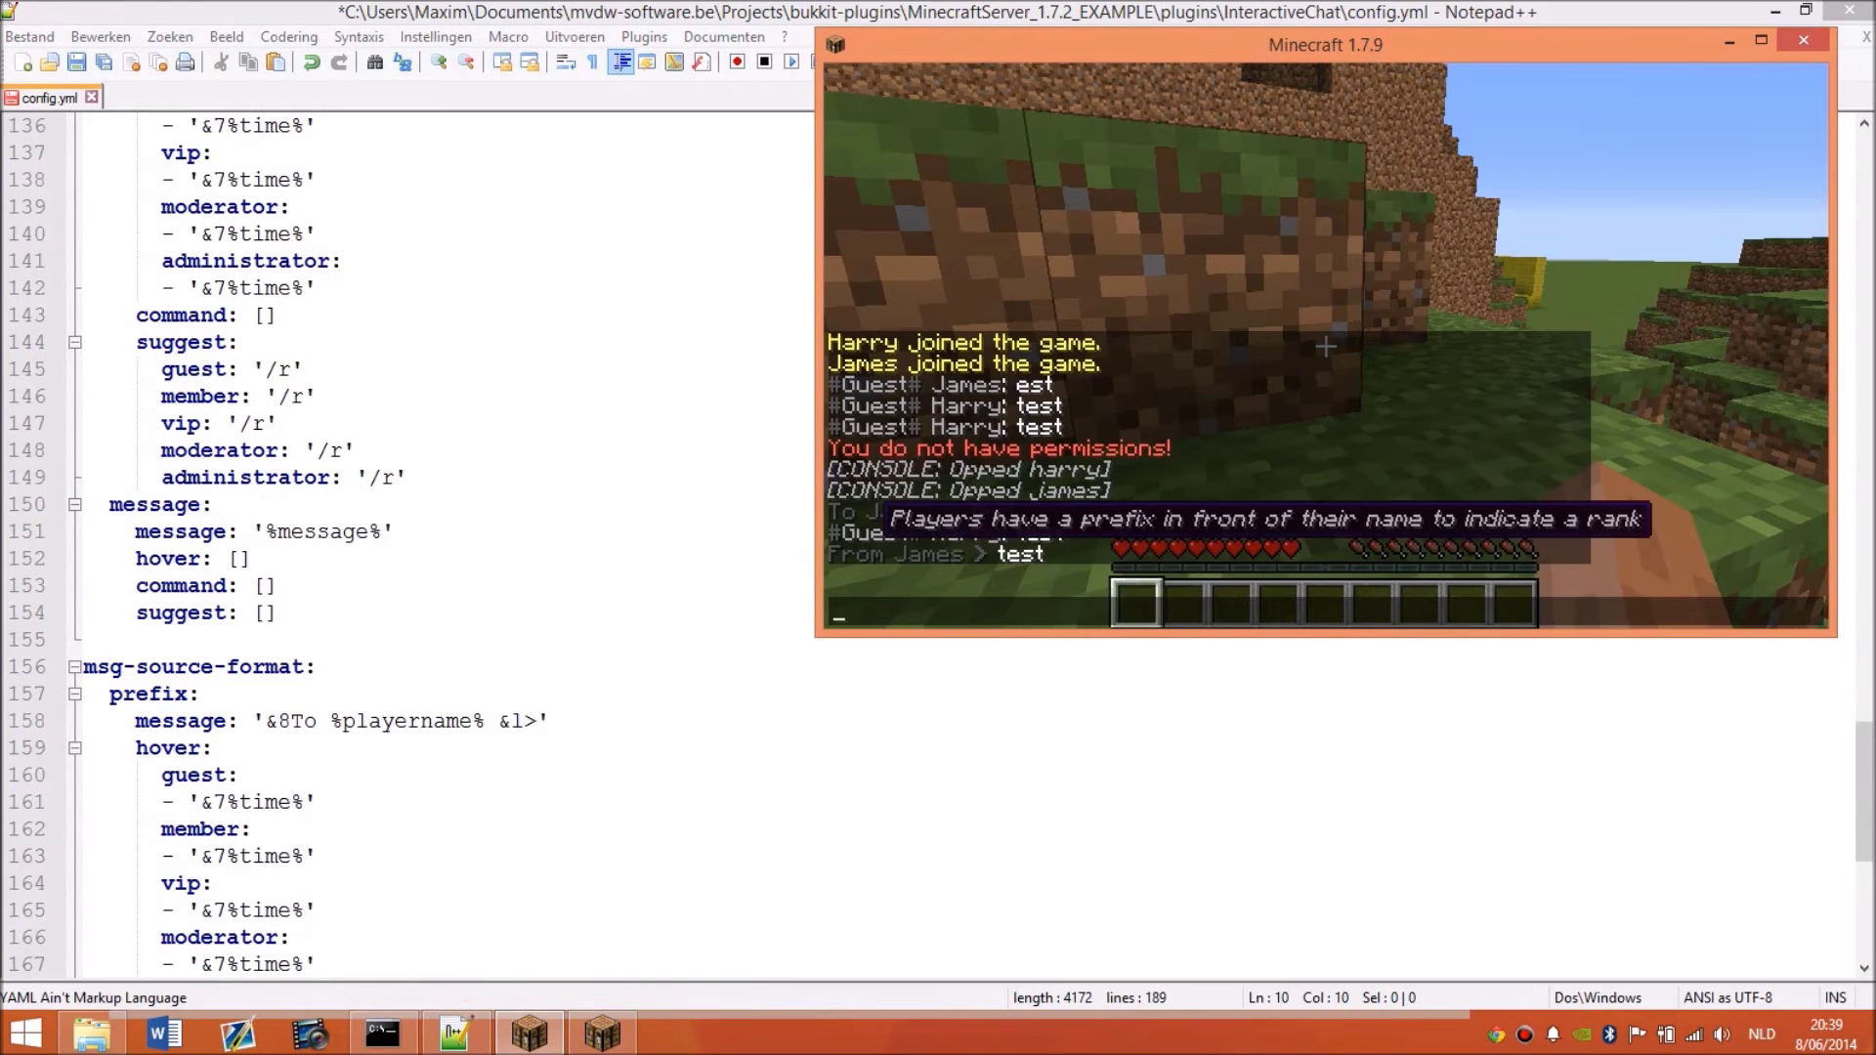
pyautogui.click(455, 1033)
pyautogui.scroll(2, 938, 548)
pyautogui.click(395, 666)
pyautogui.click(547, 856)
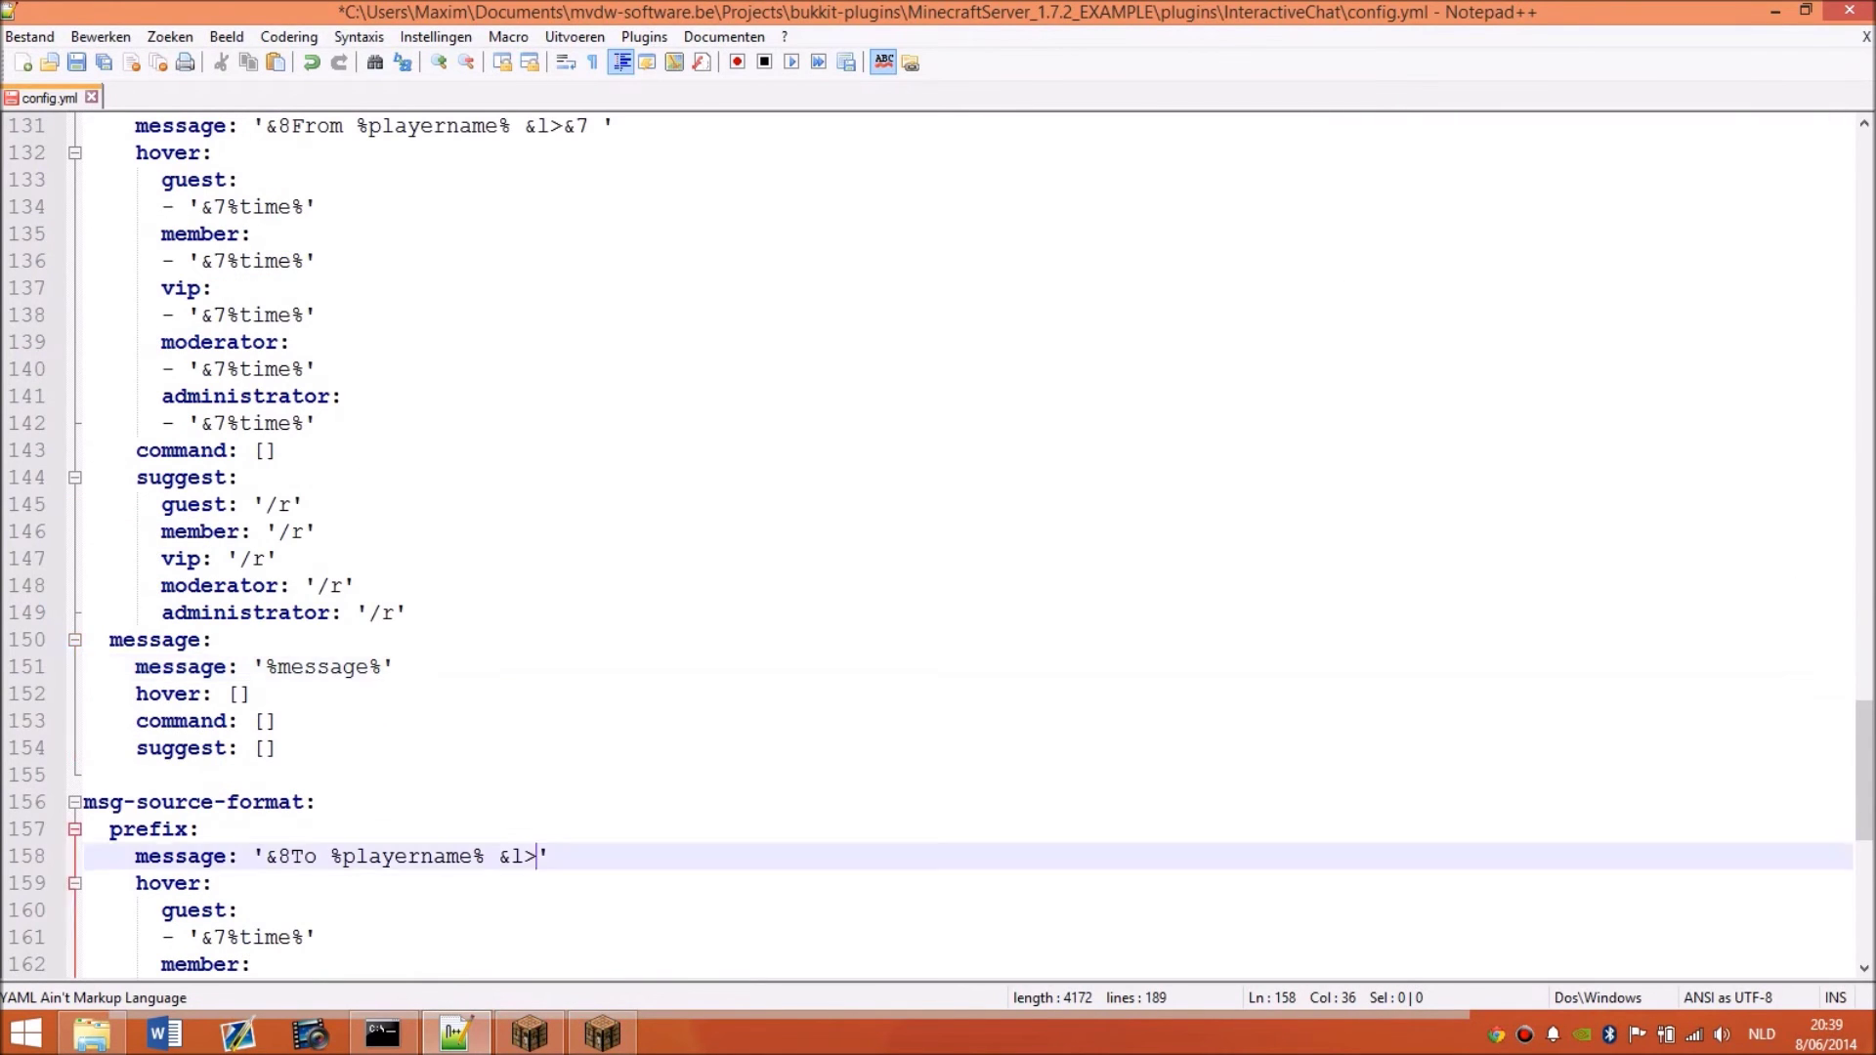
pyautogui.scroll(4, 938, 547)
pyautogui.click(614, 396)
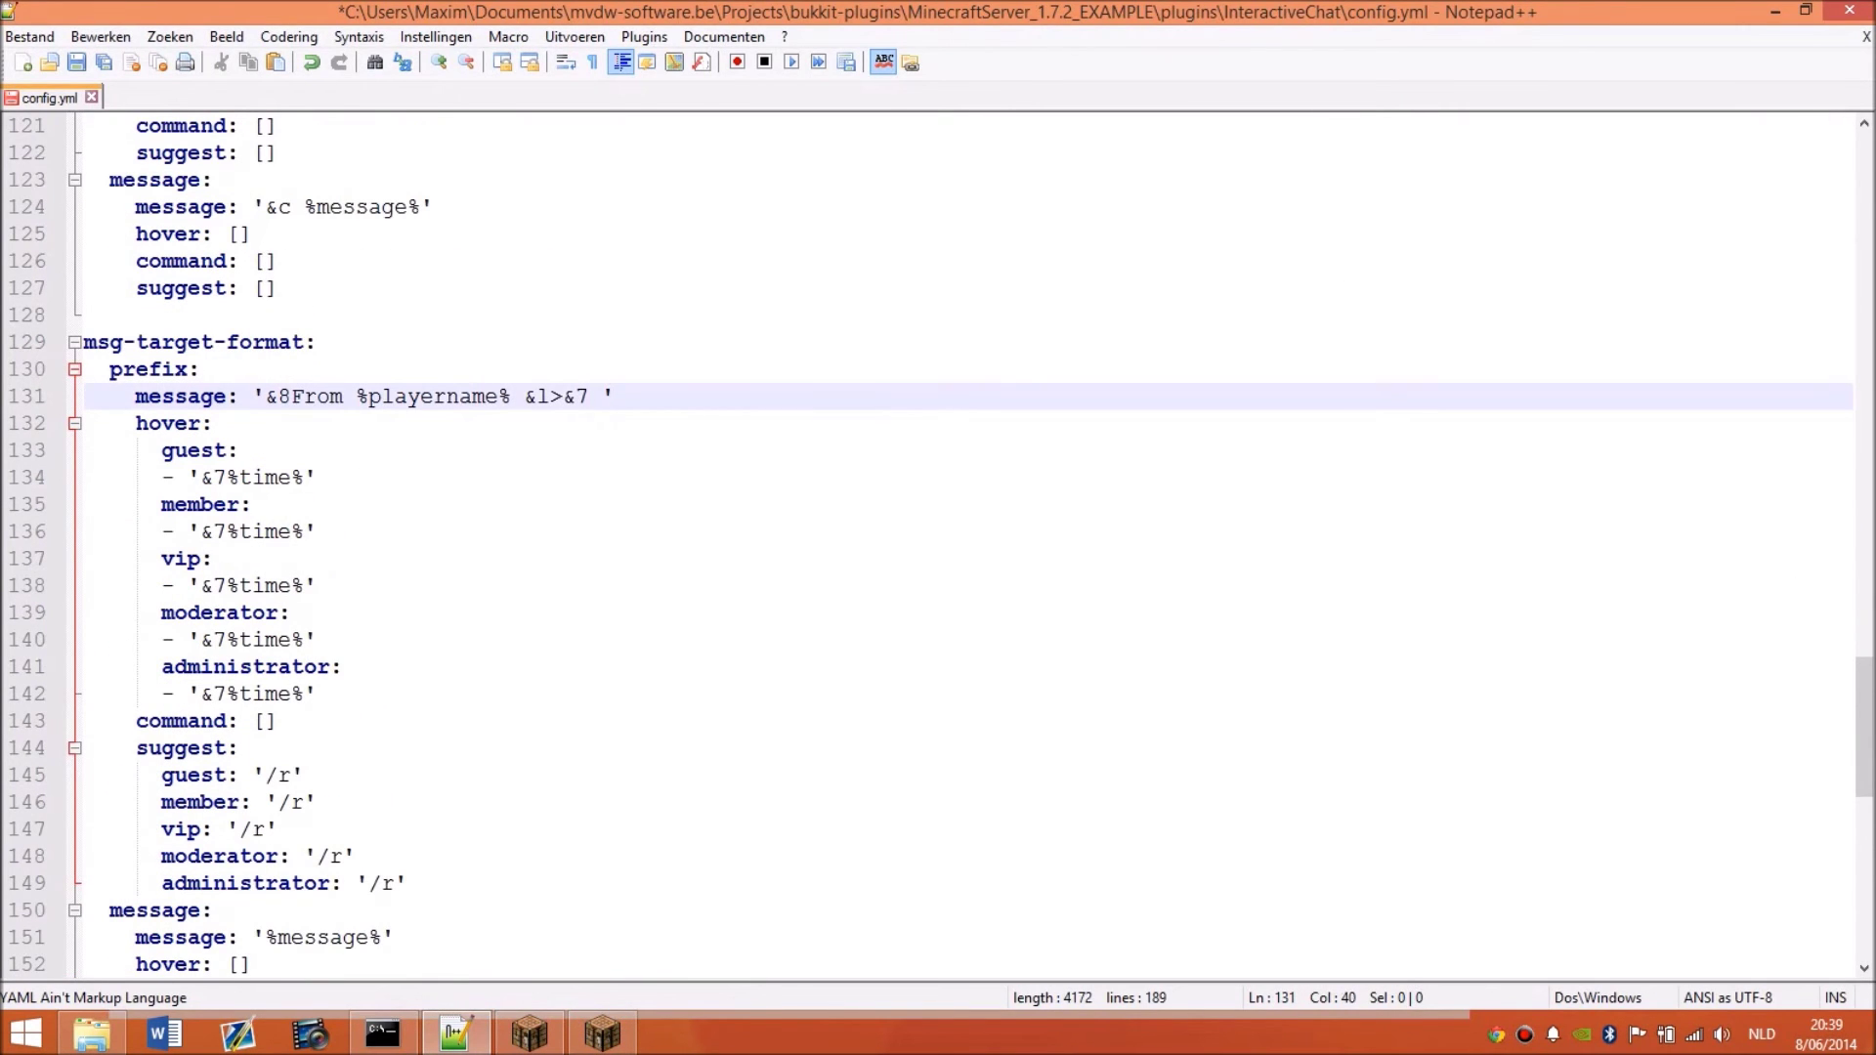
pyautogui.press('BackSpace')
pyautogui.press('BackSpace')
pyautogui.press('BackSpace')
# Insert '&7' before %message% in the msg-target-format message and save config.yml.
pyautogui.scroll(-2, 938, 547)
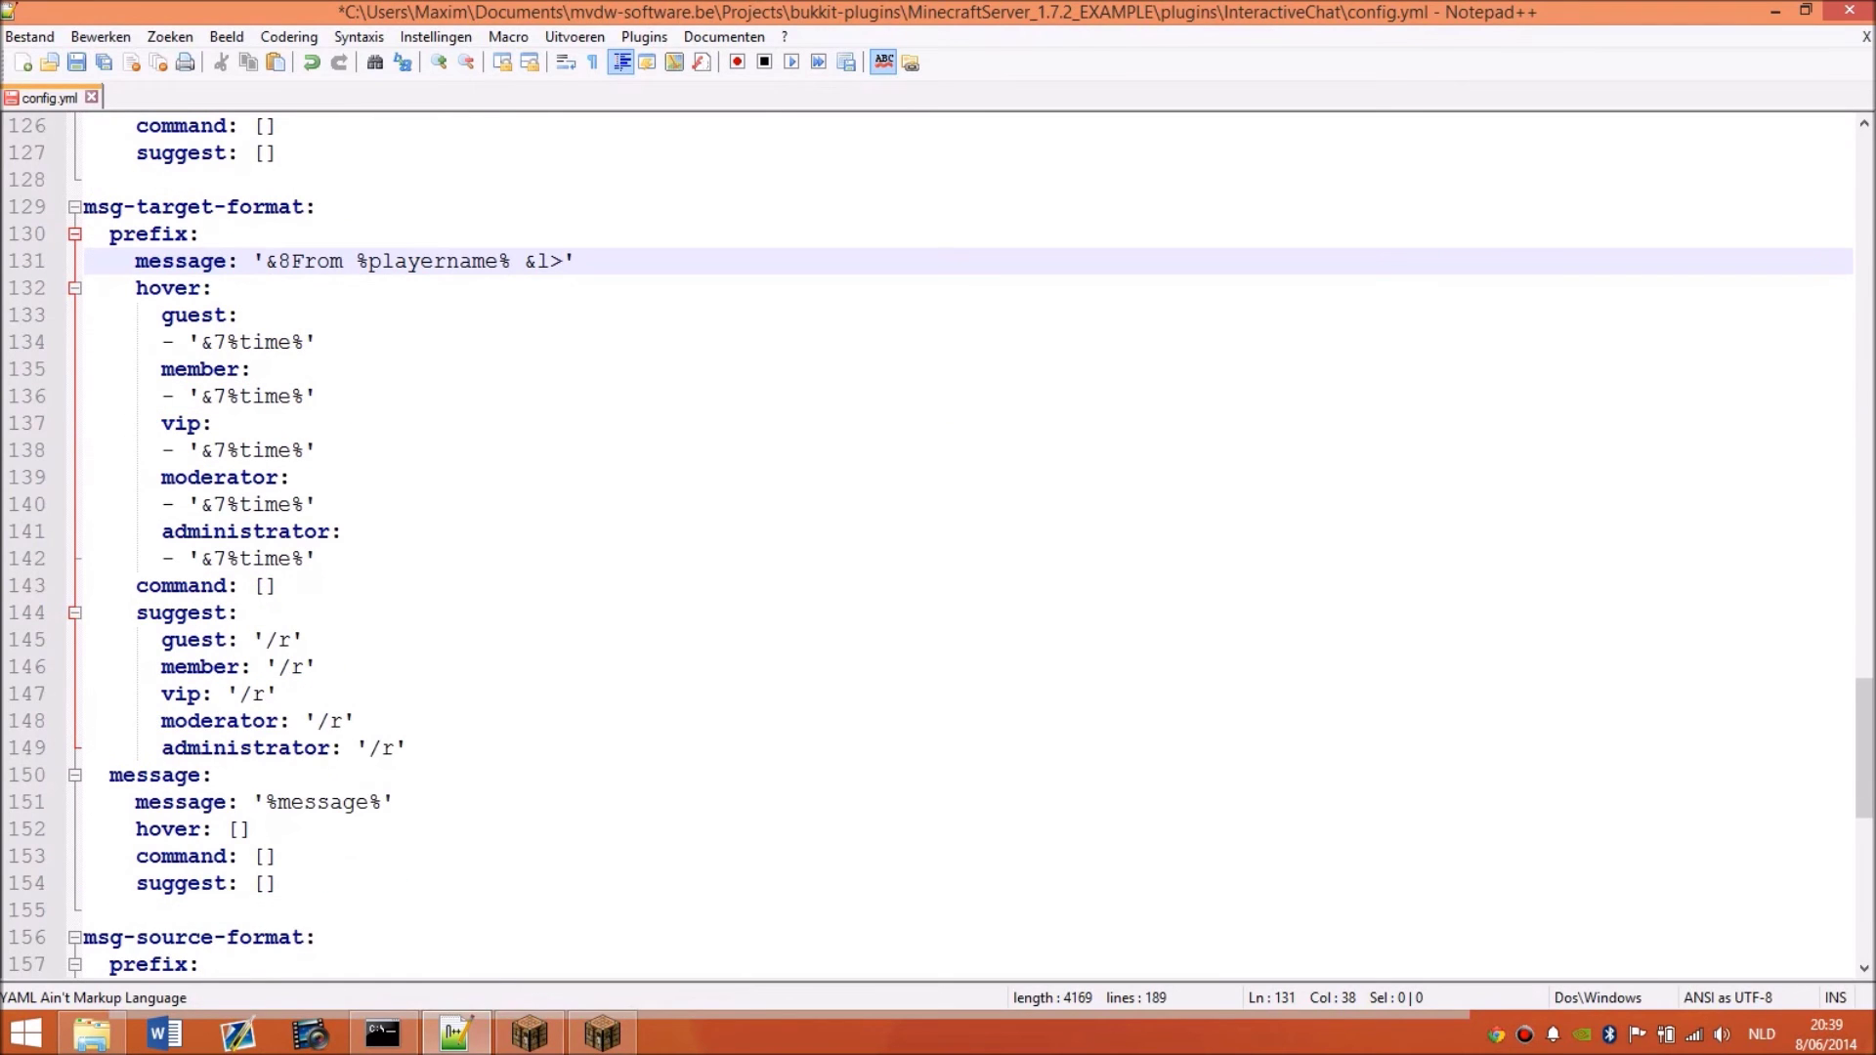
pyautogui.click(264, 802)
pyautogui.write('&7')
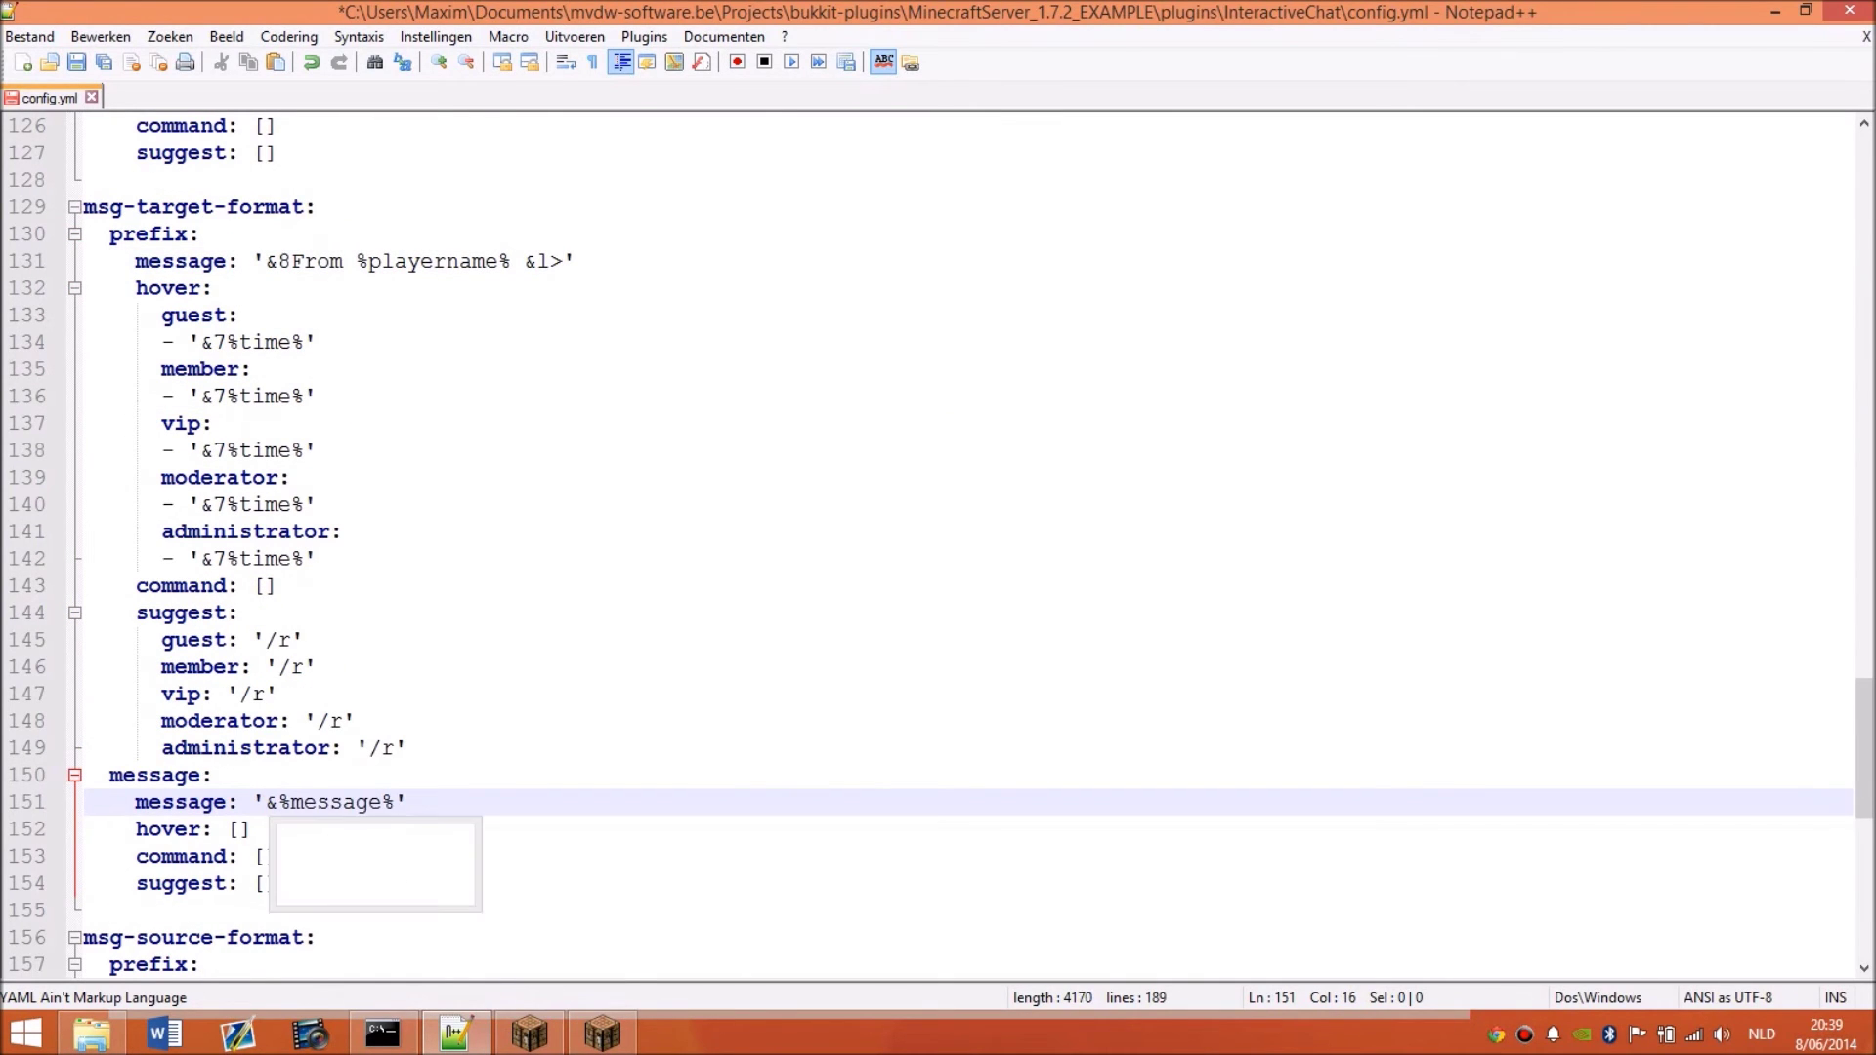
pyautogui.hotkey('ctrl', 's')
# Run /chat reload, then privately message 'test' to the other player.
pyautogui.click(529, 1034)
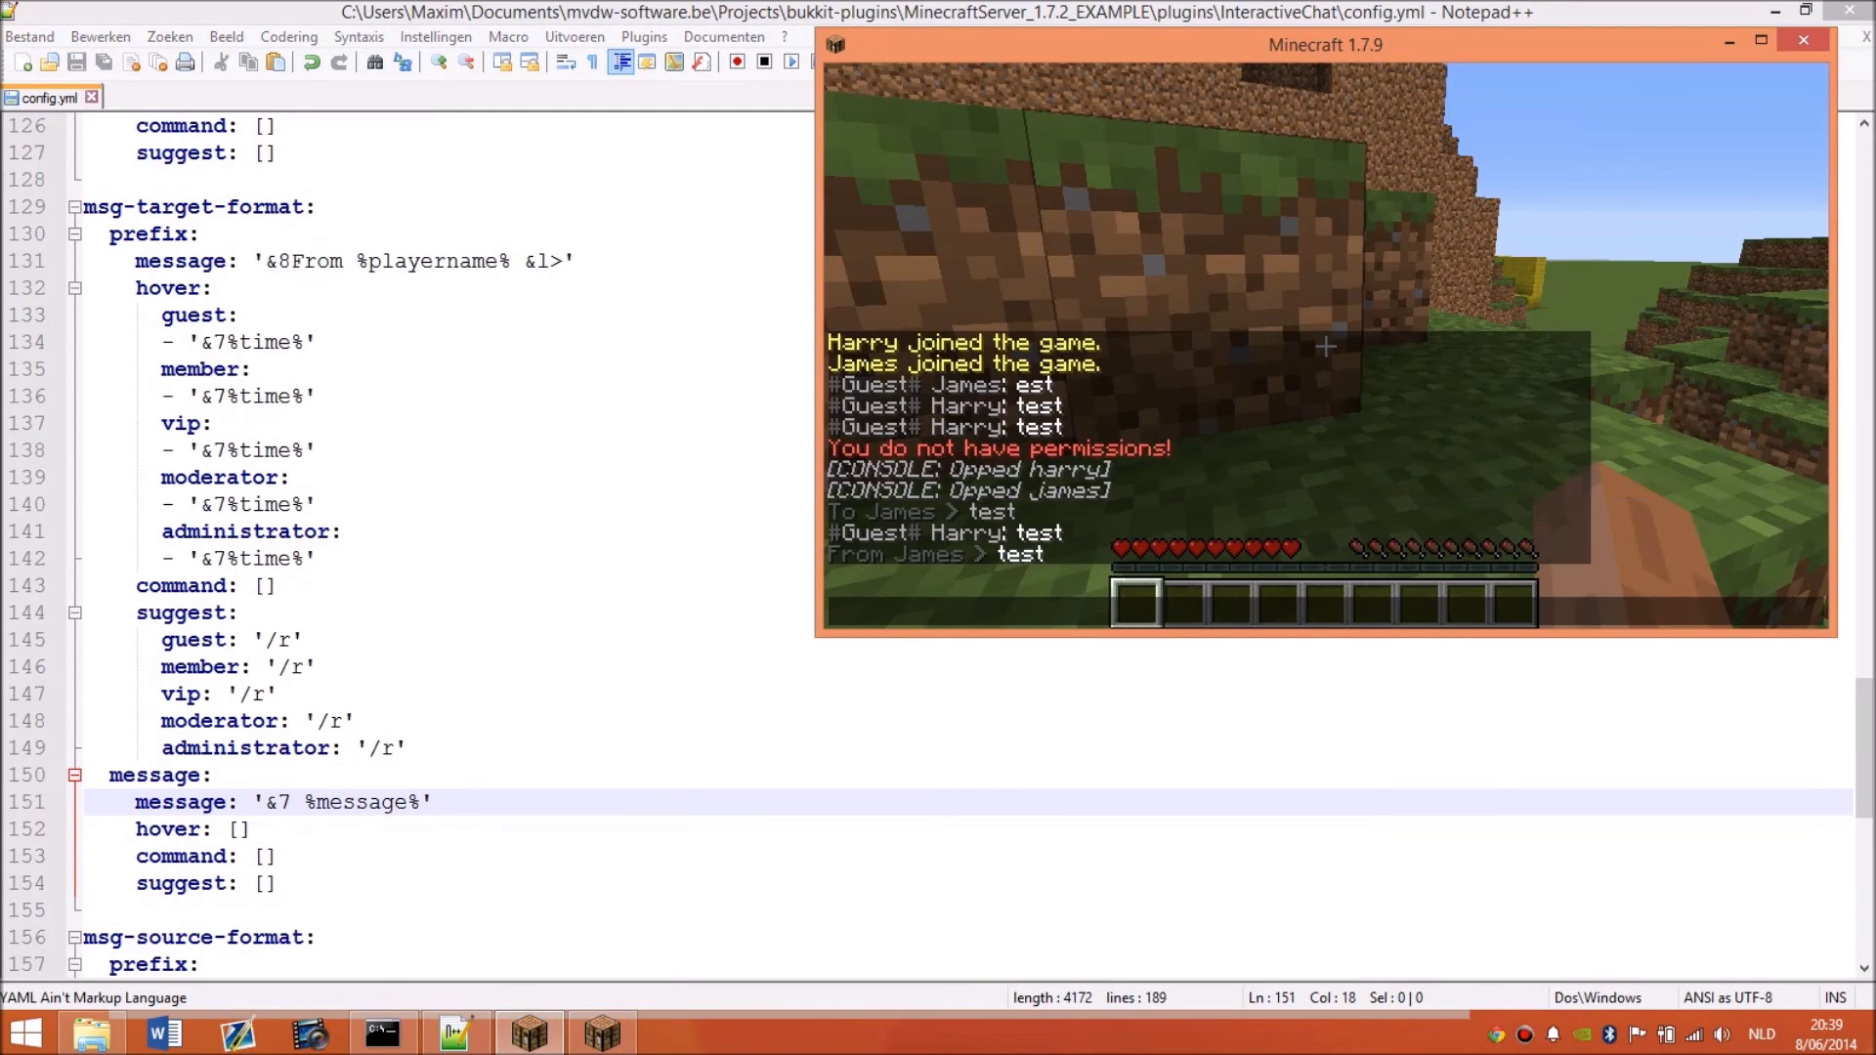
pyautogui.write('/chat reload')
pyautogui.press('Return')
pyautogui.write("t: '")
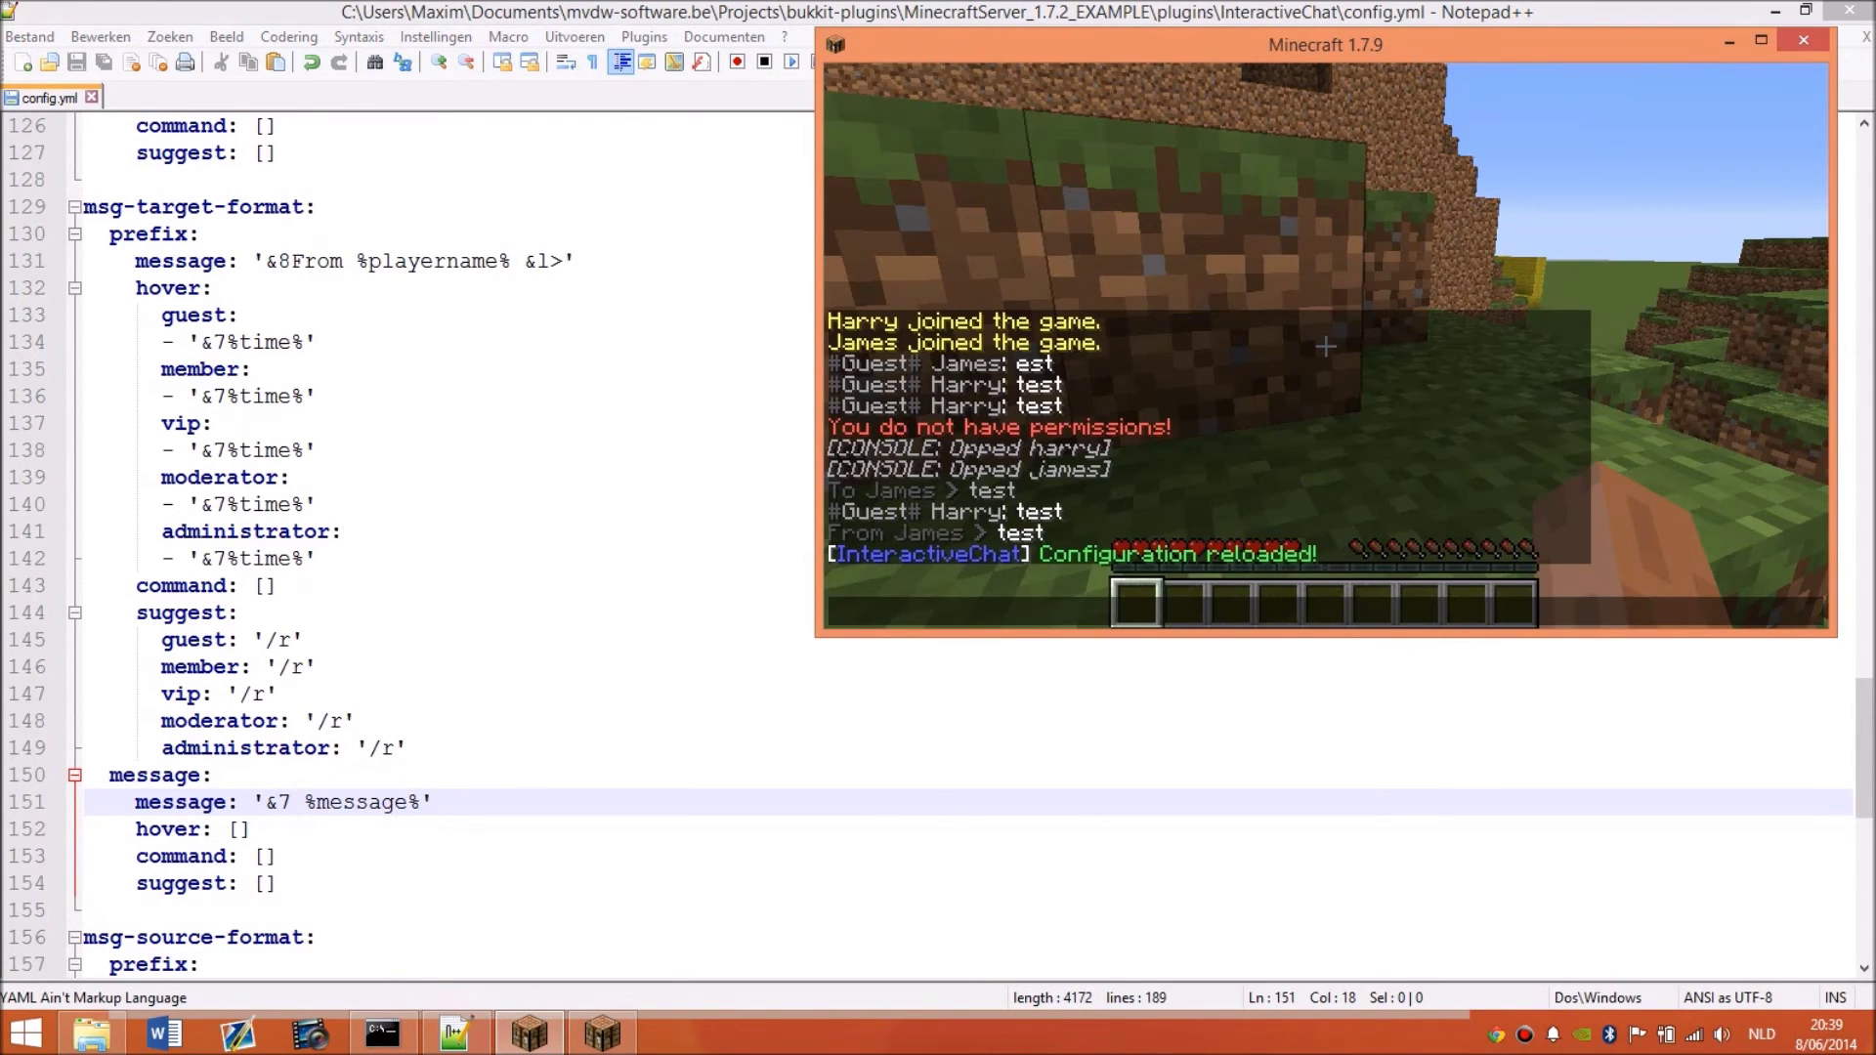
pyautogui.write('/r')
pyautogui.press('BackSpace')
pyautogui.write('msg James test')
pyautogui.press('Return')
# Check the received private message's format in the other player's chat history.
pyautogui.press('t')
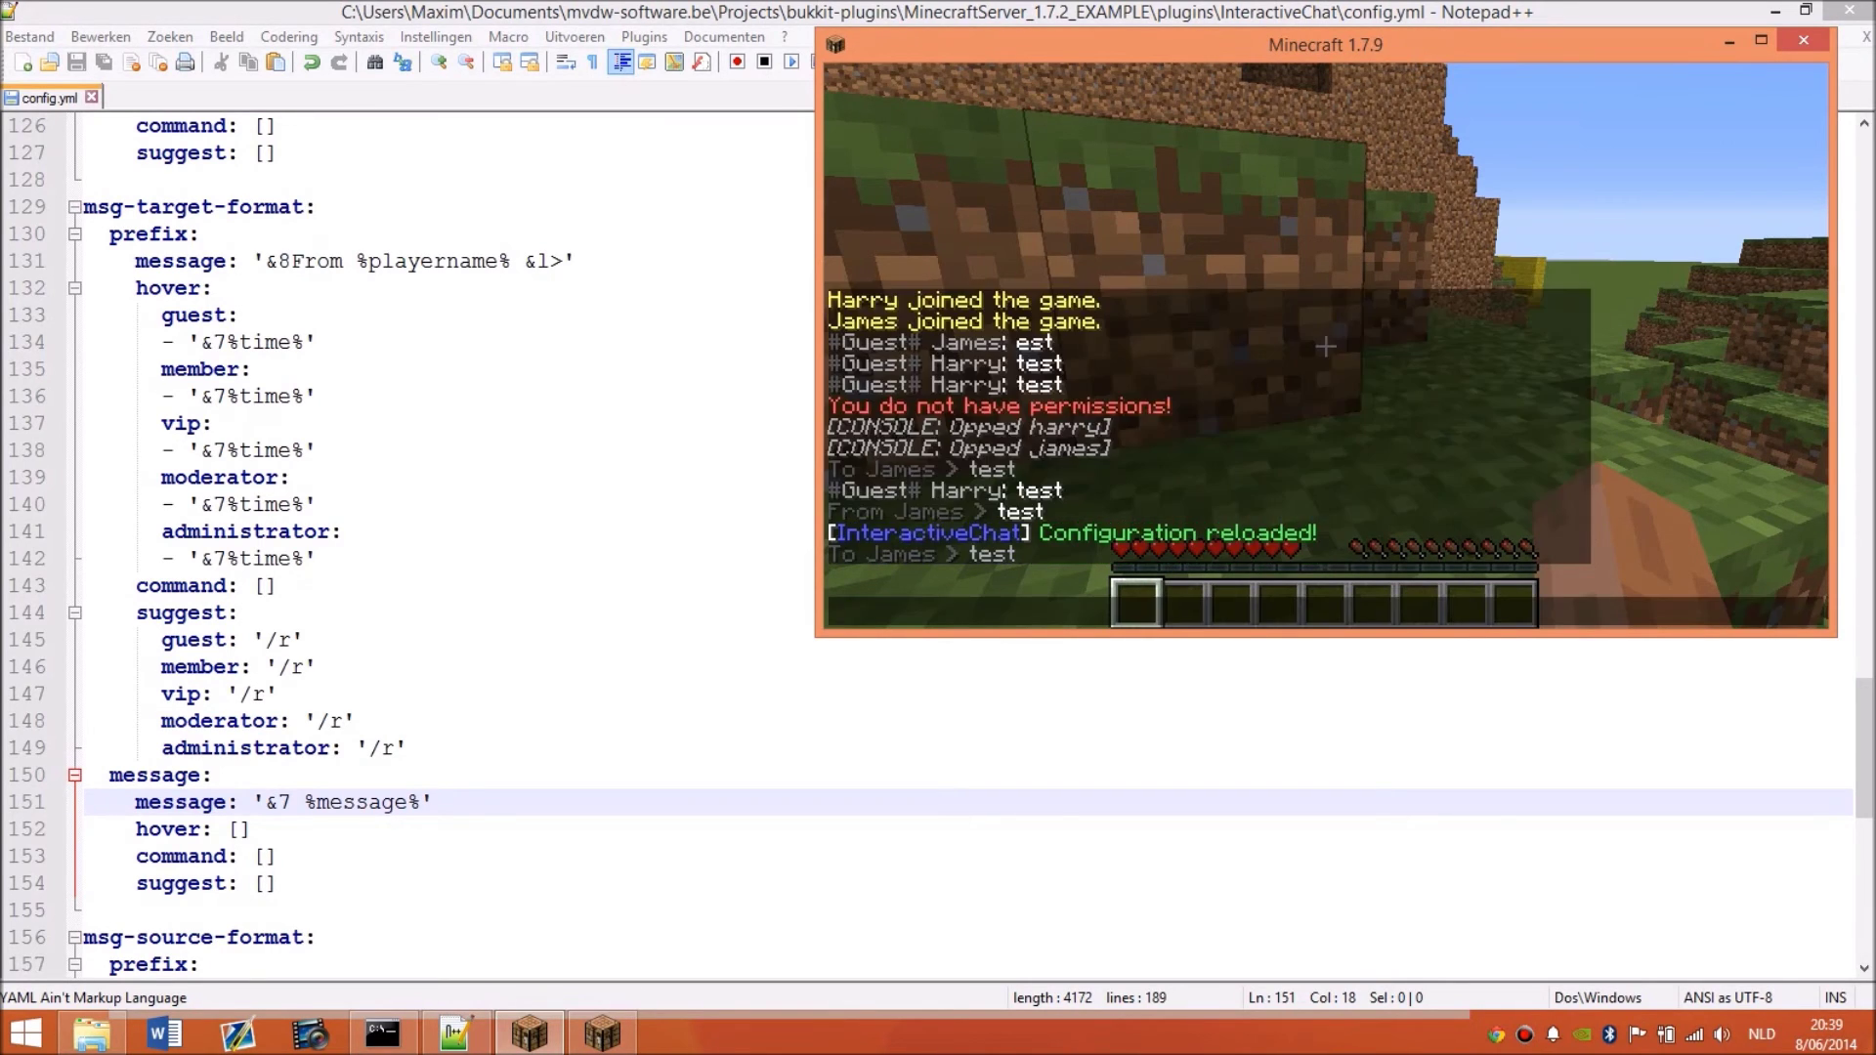
pyautogui.click(602, 1034)
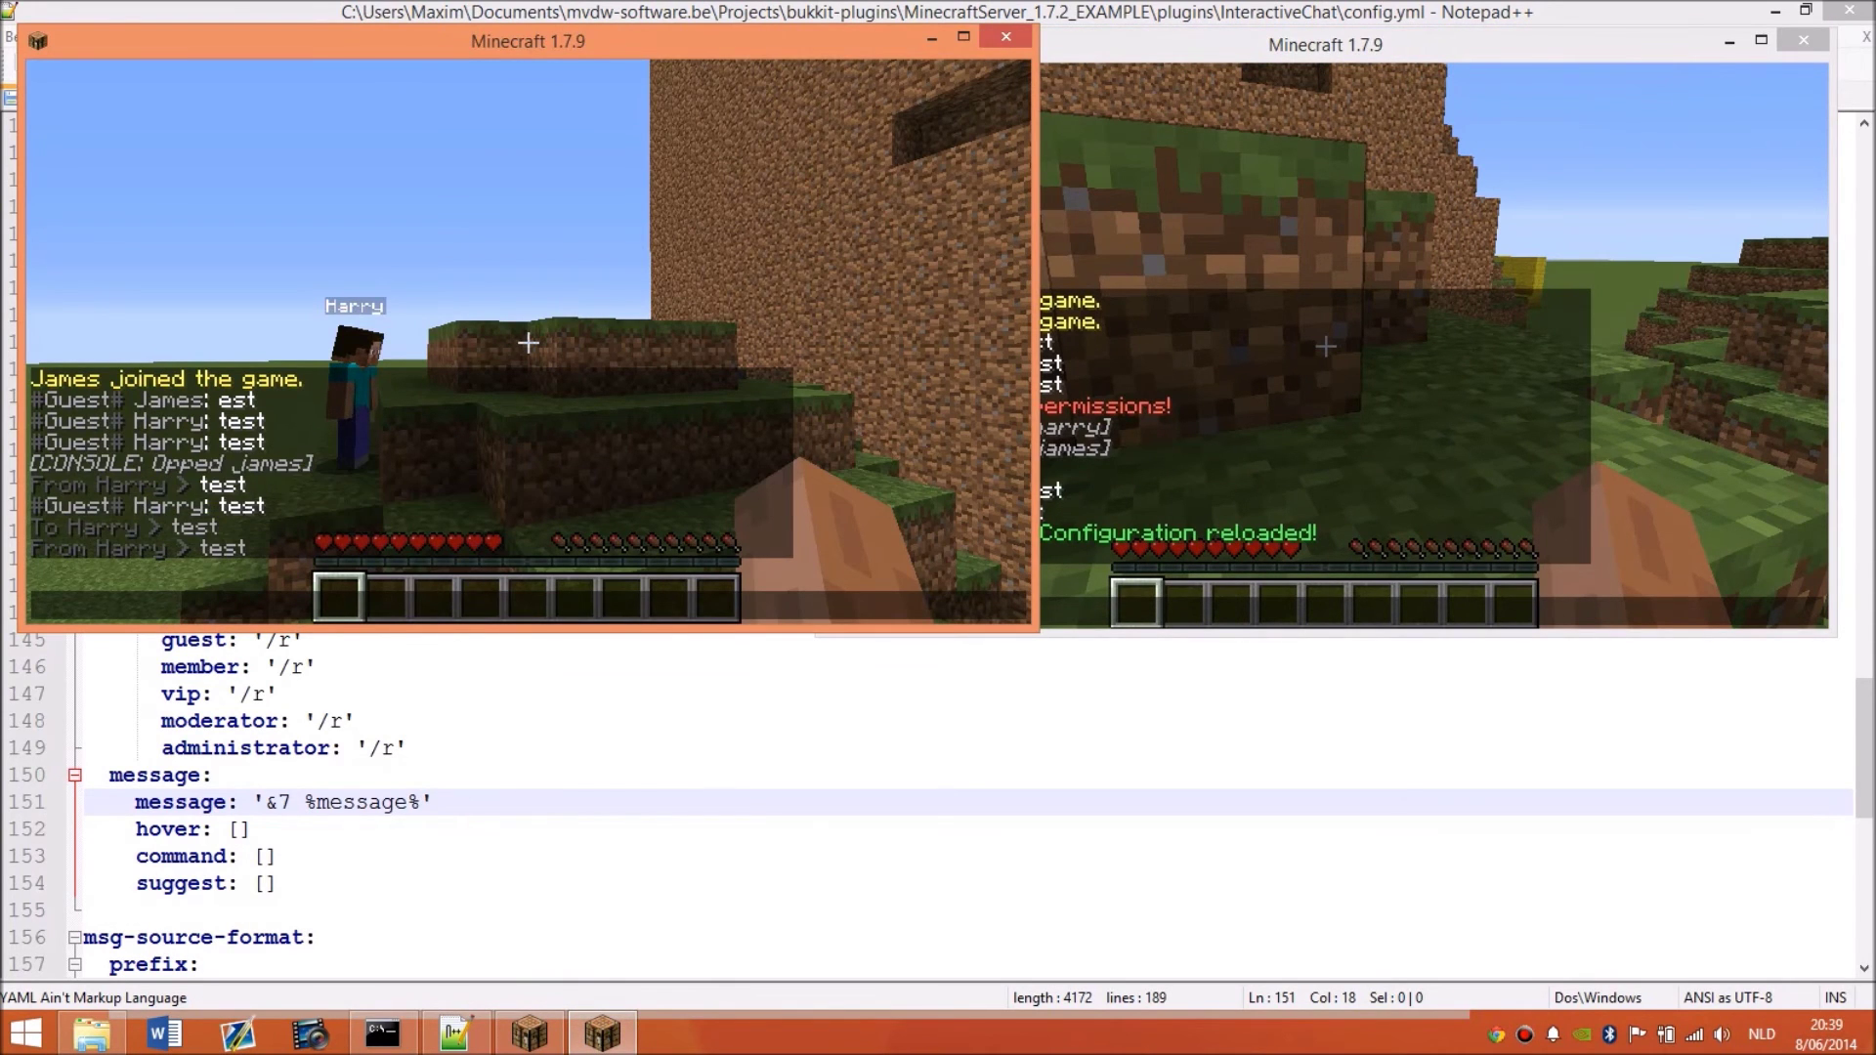
pyautogui.press('Escape')
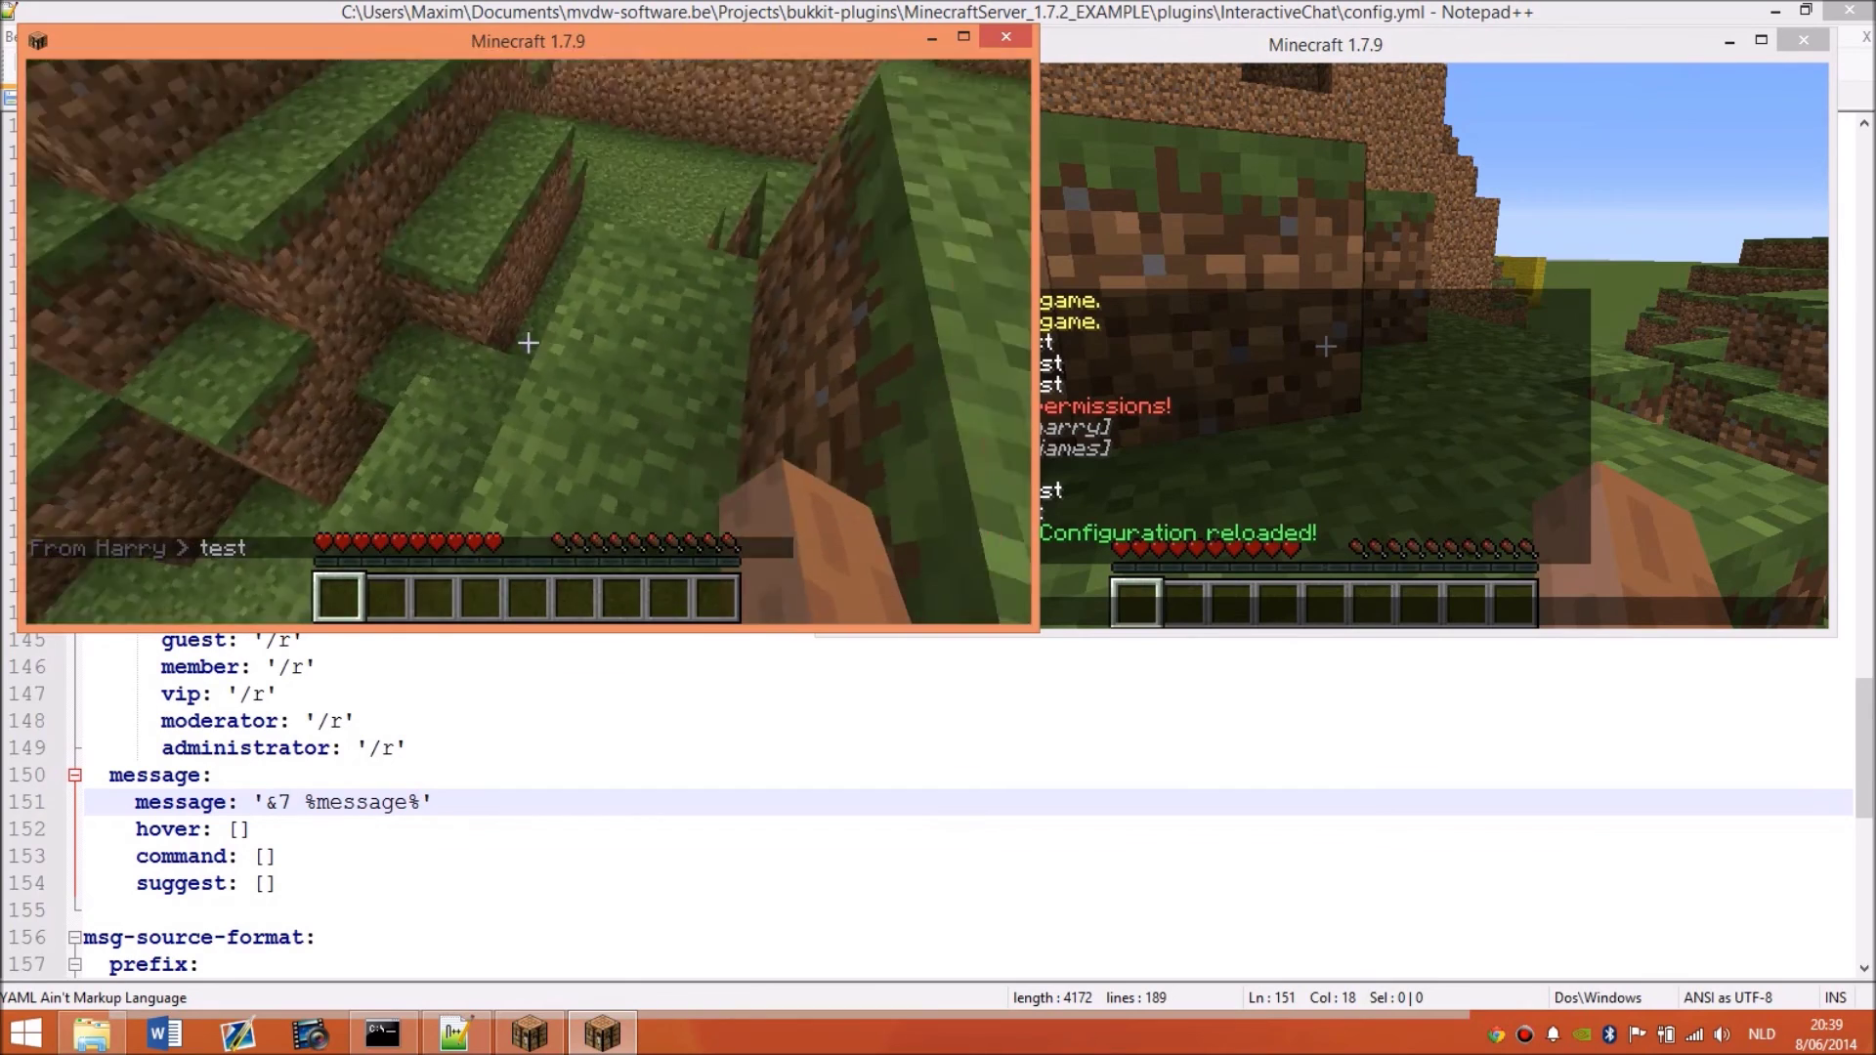
pyautogui.press('t')
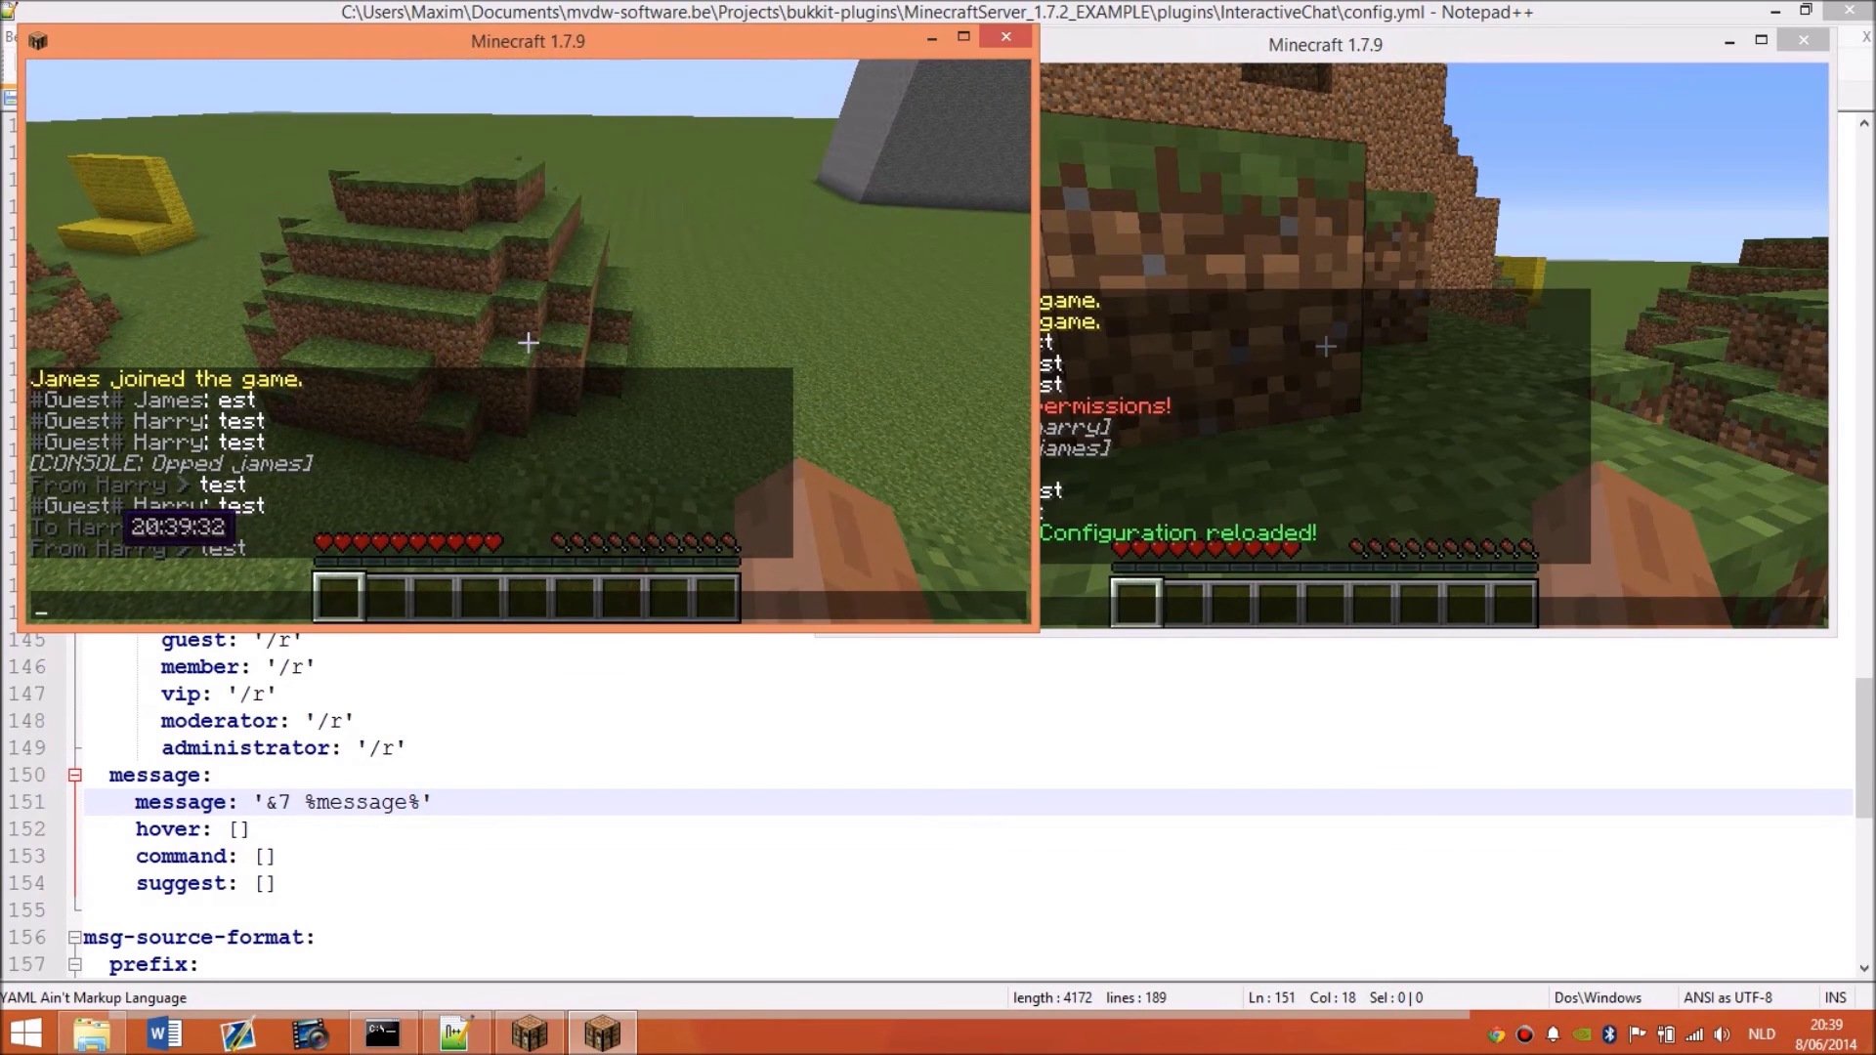
pyautogui.moveTo(167, 420)
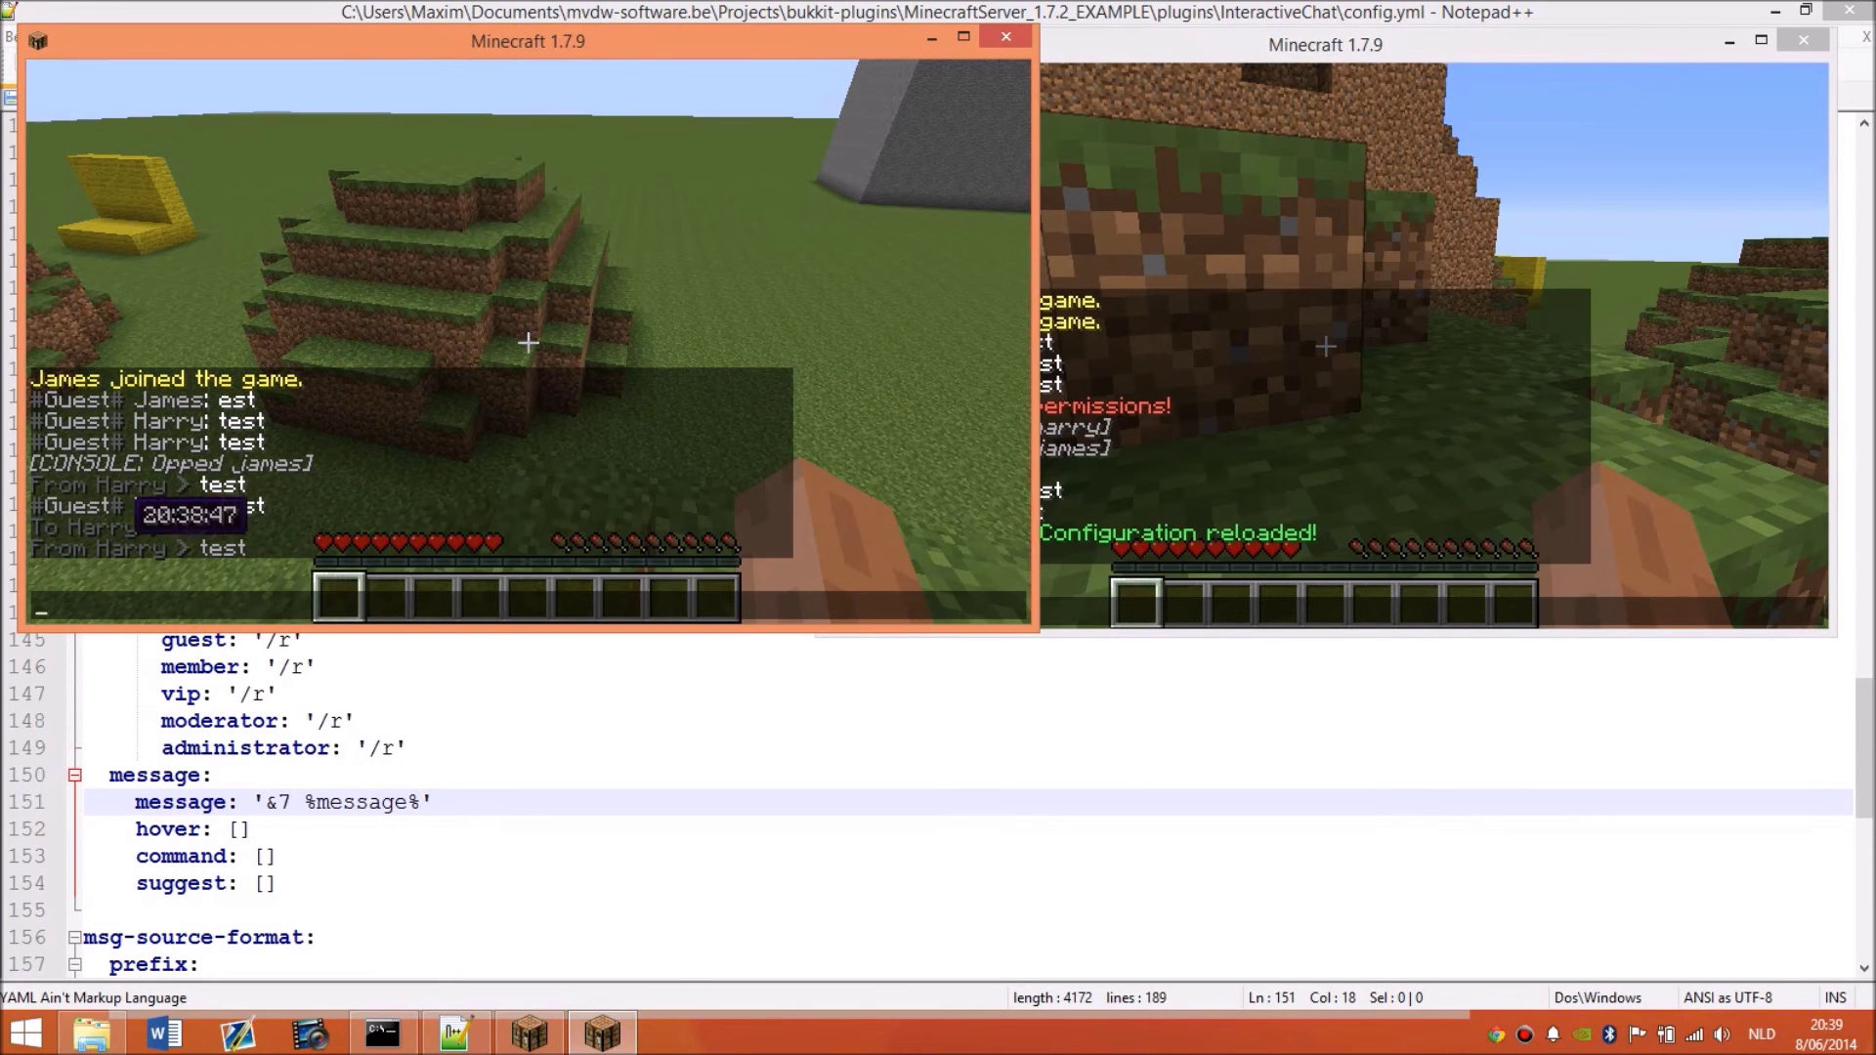
pyautogui.click(225, 774)
pyautogui.scroll(-8, 224, 775)
pyautogui.scroll(7, 224, 775)
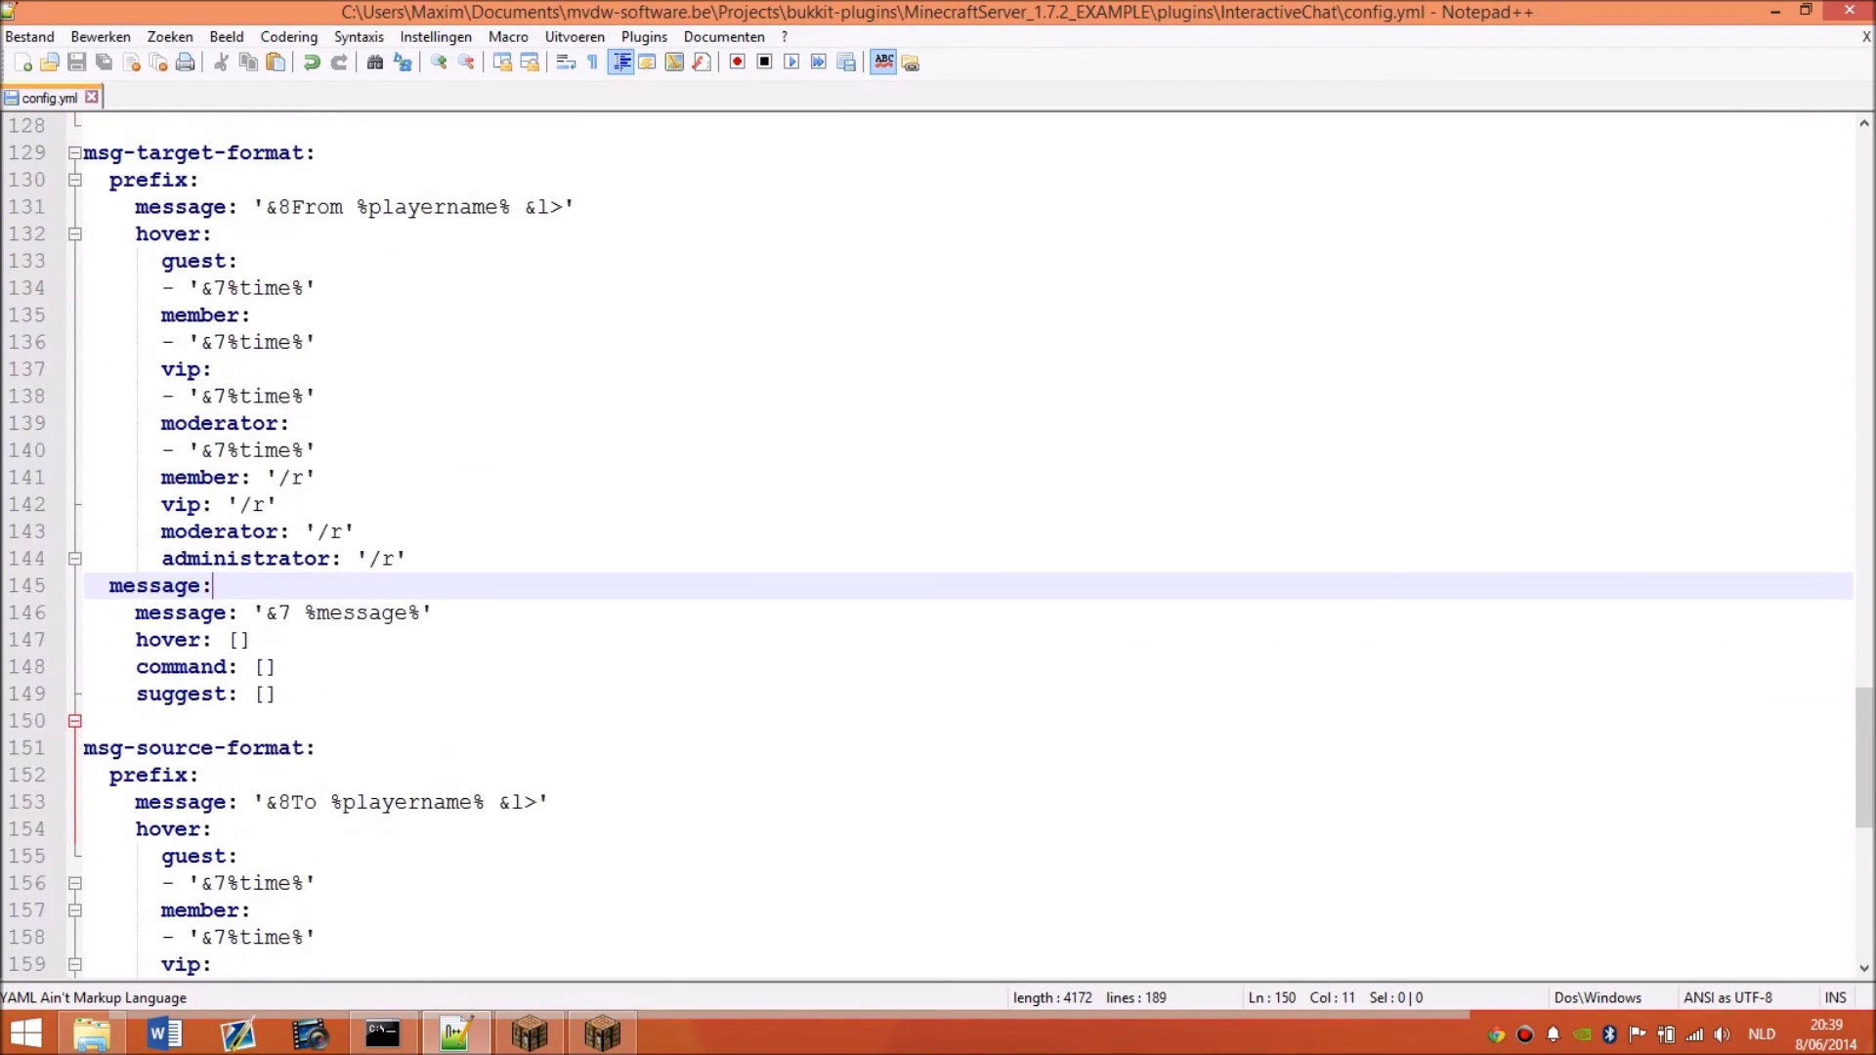
# Broadcast 'test' from the second client, then begin an exec command in the server console.
pyautogui.scroll(3, 938, 547)
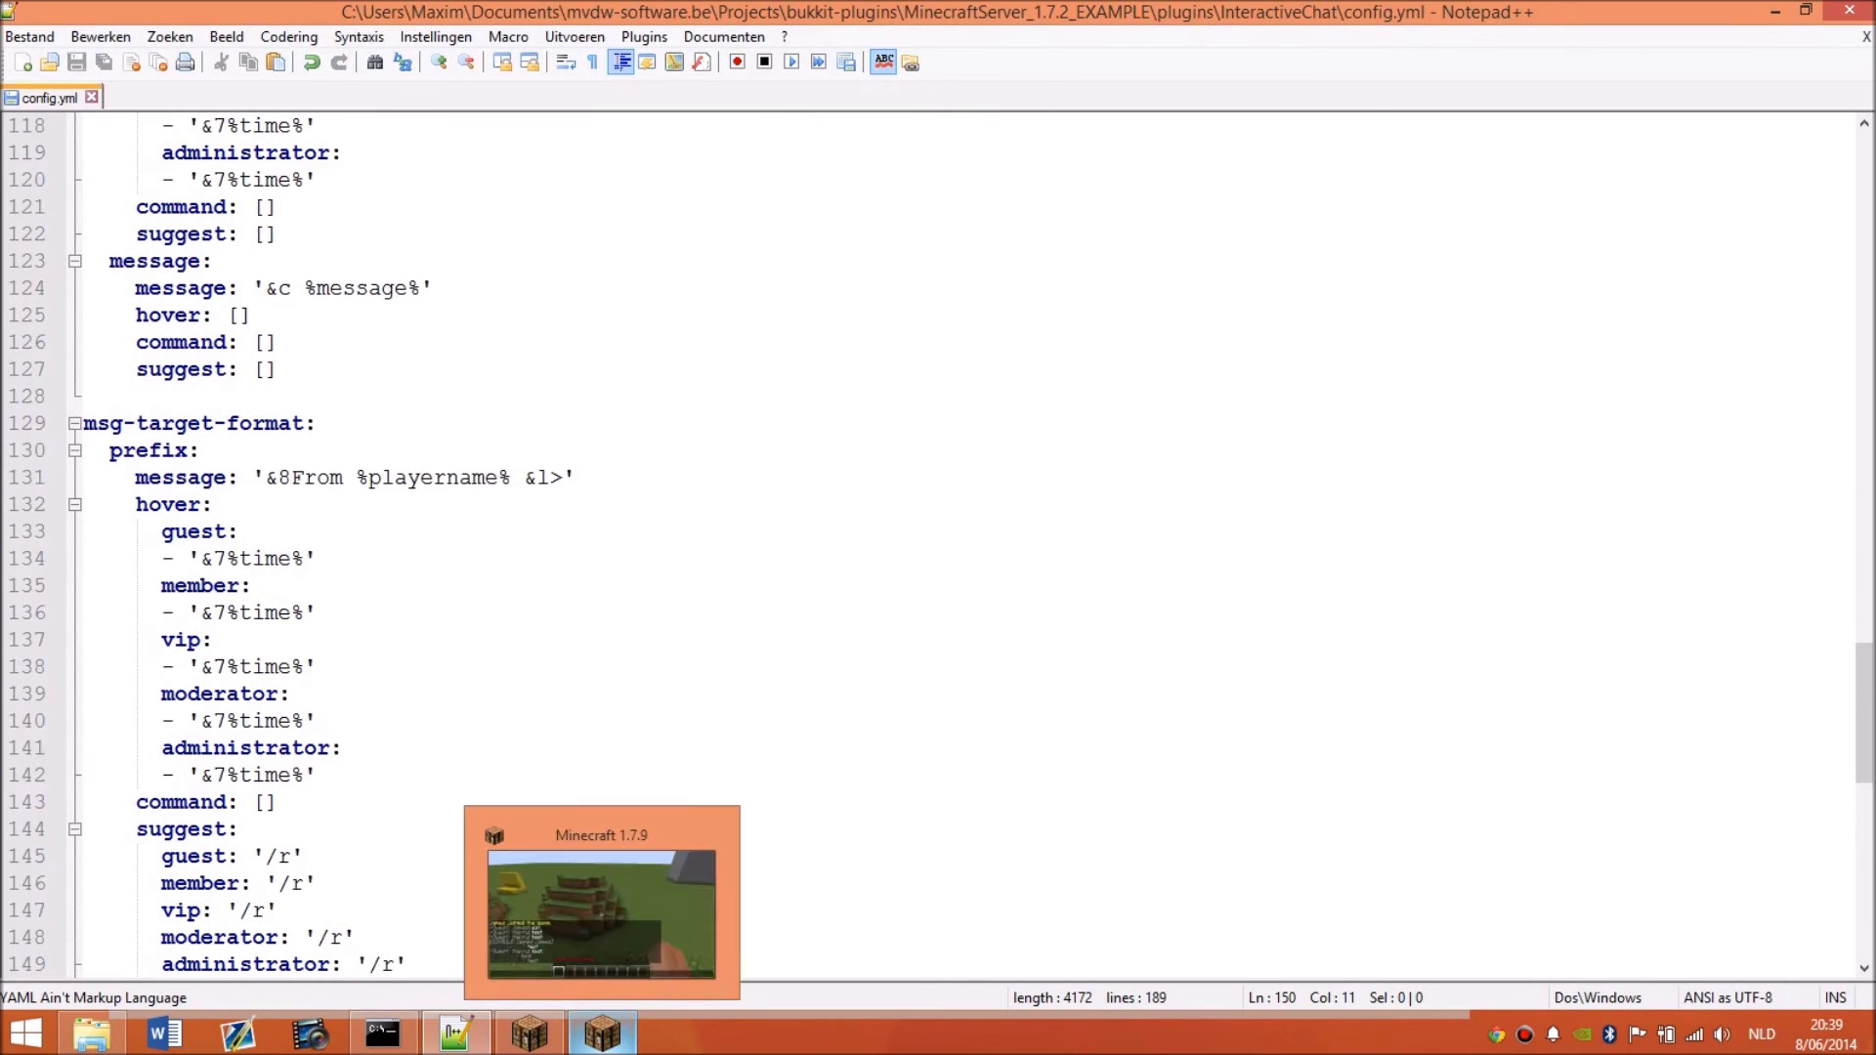
pyautogui.click(602, 1034)
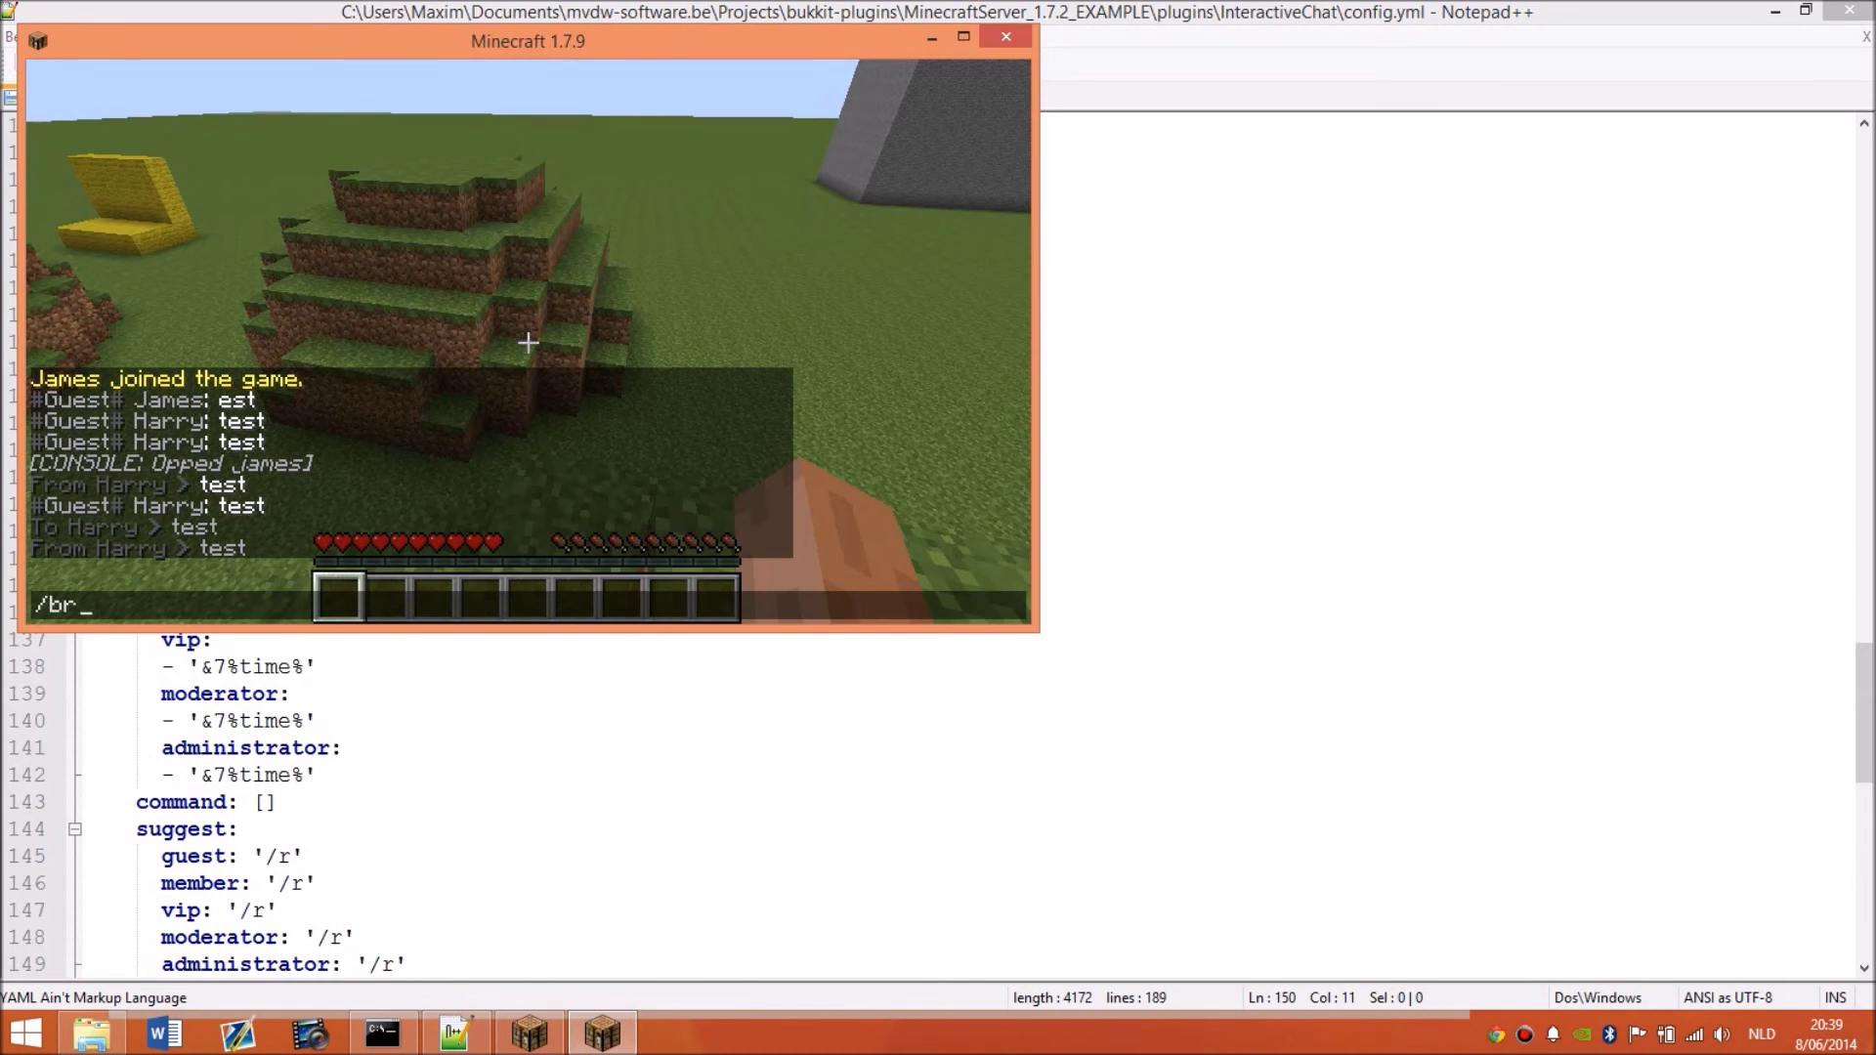
pyautogui.write('test')
pyautogui.press('Return')
pyautogui.press('t')
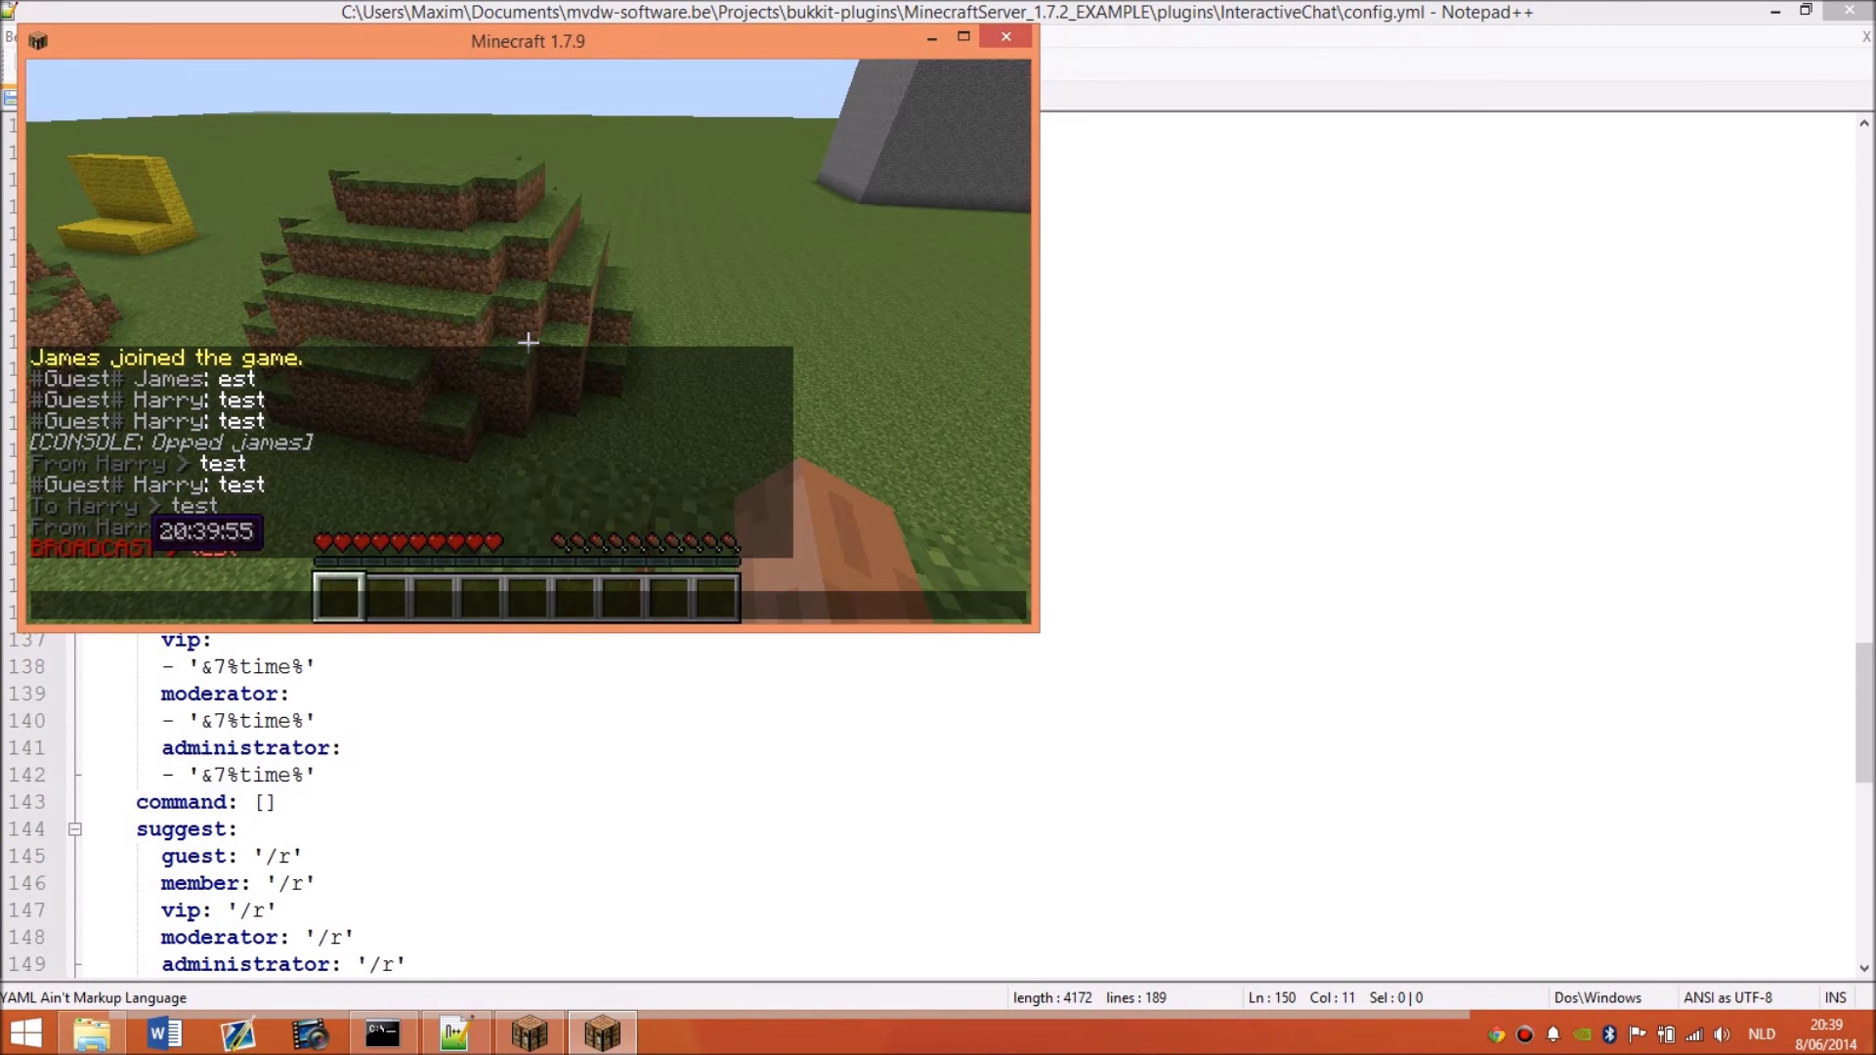
pyautogui.press('Escape')
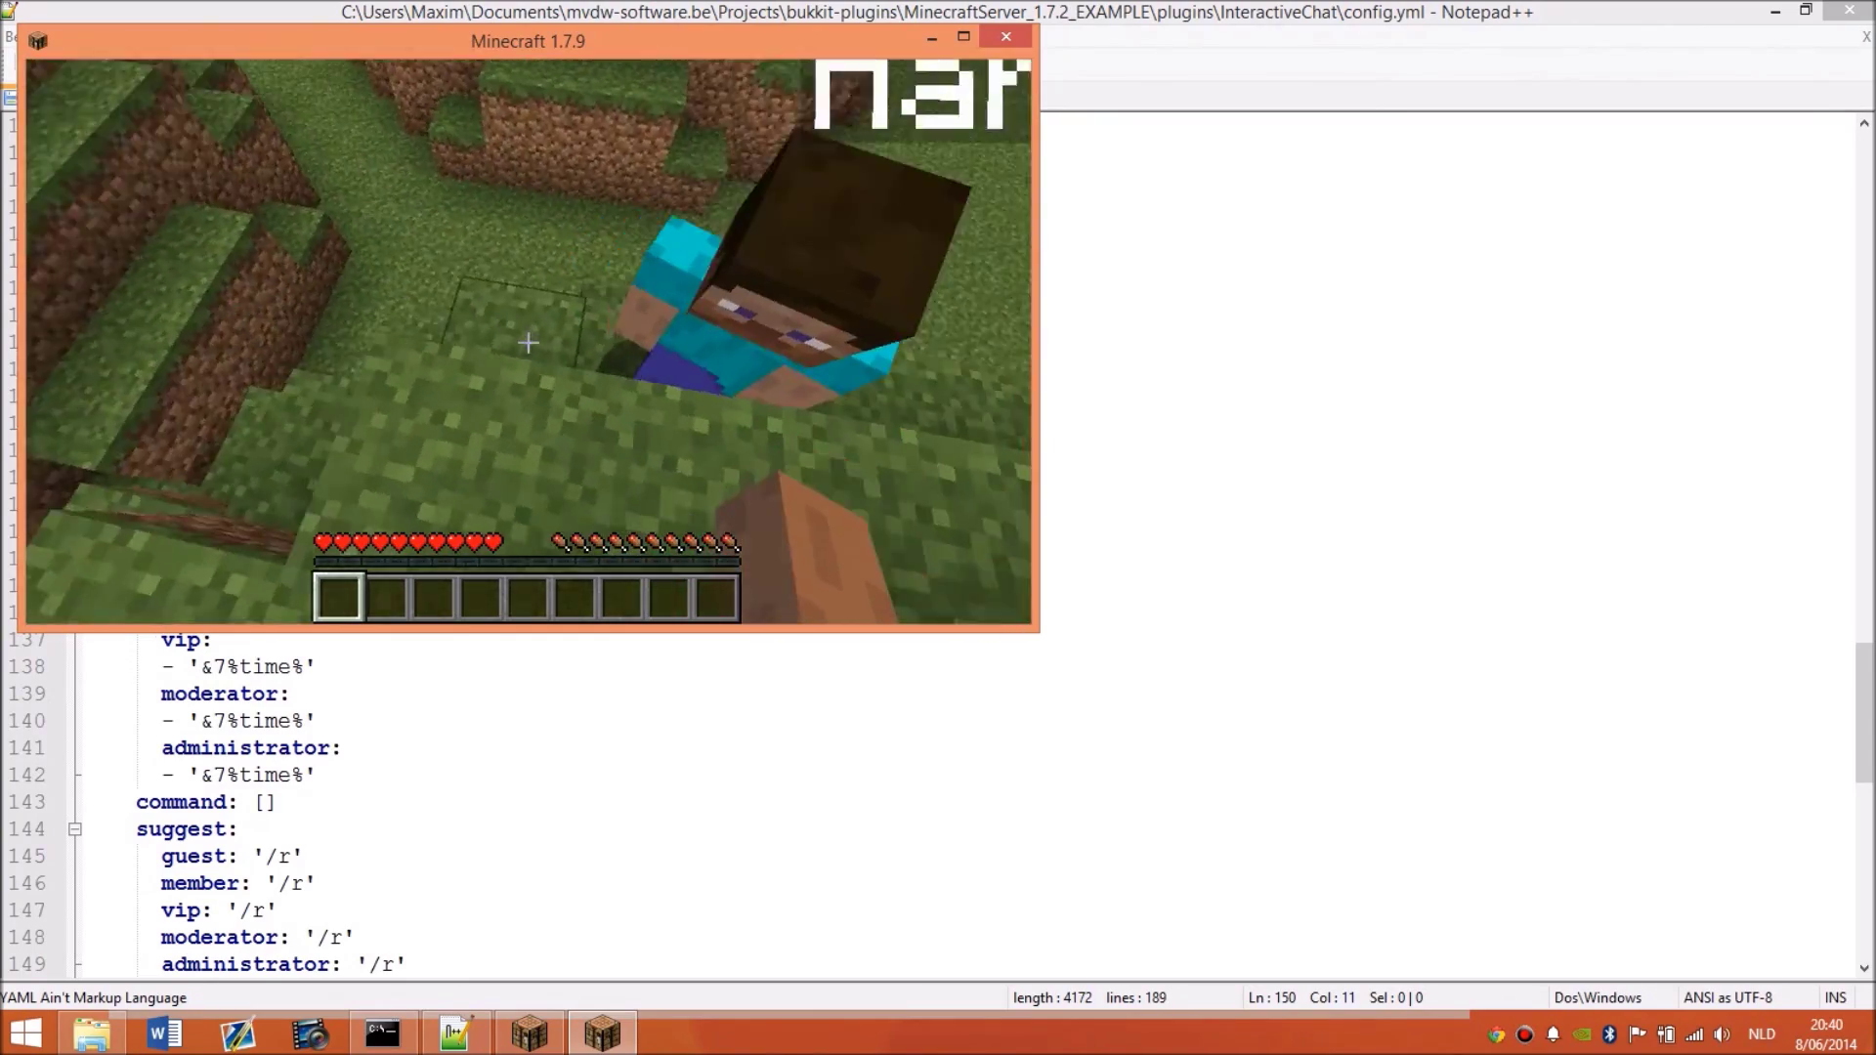
pyautogui.press('t')
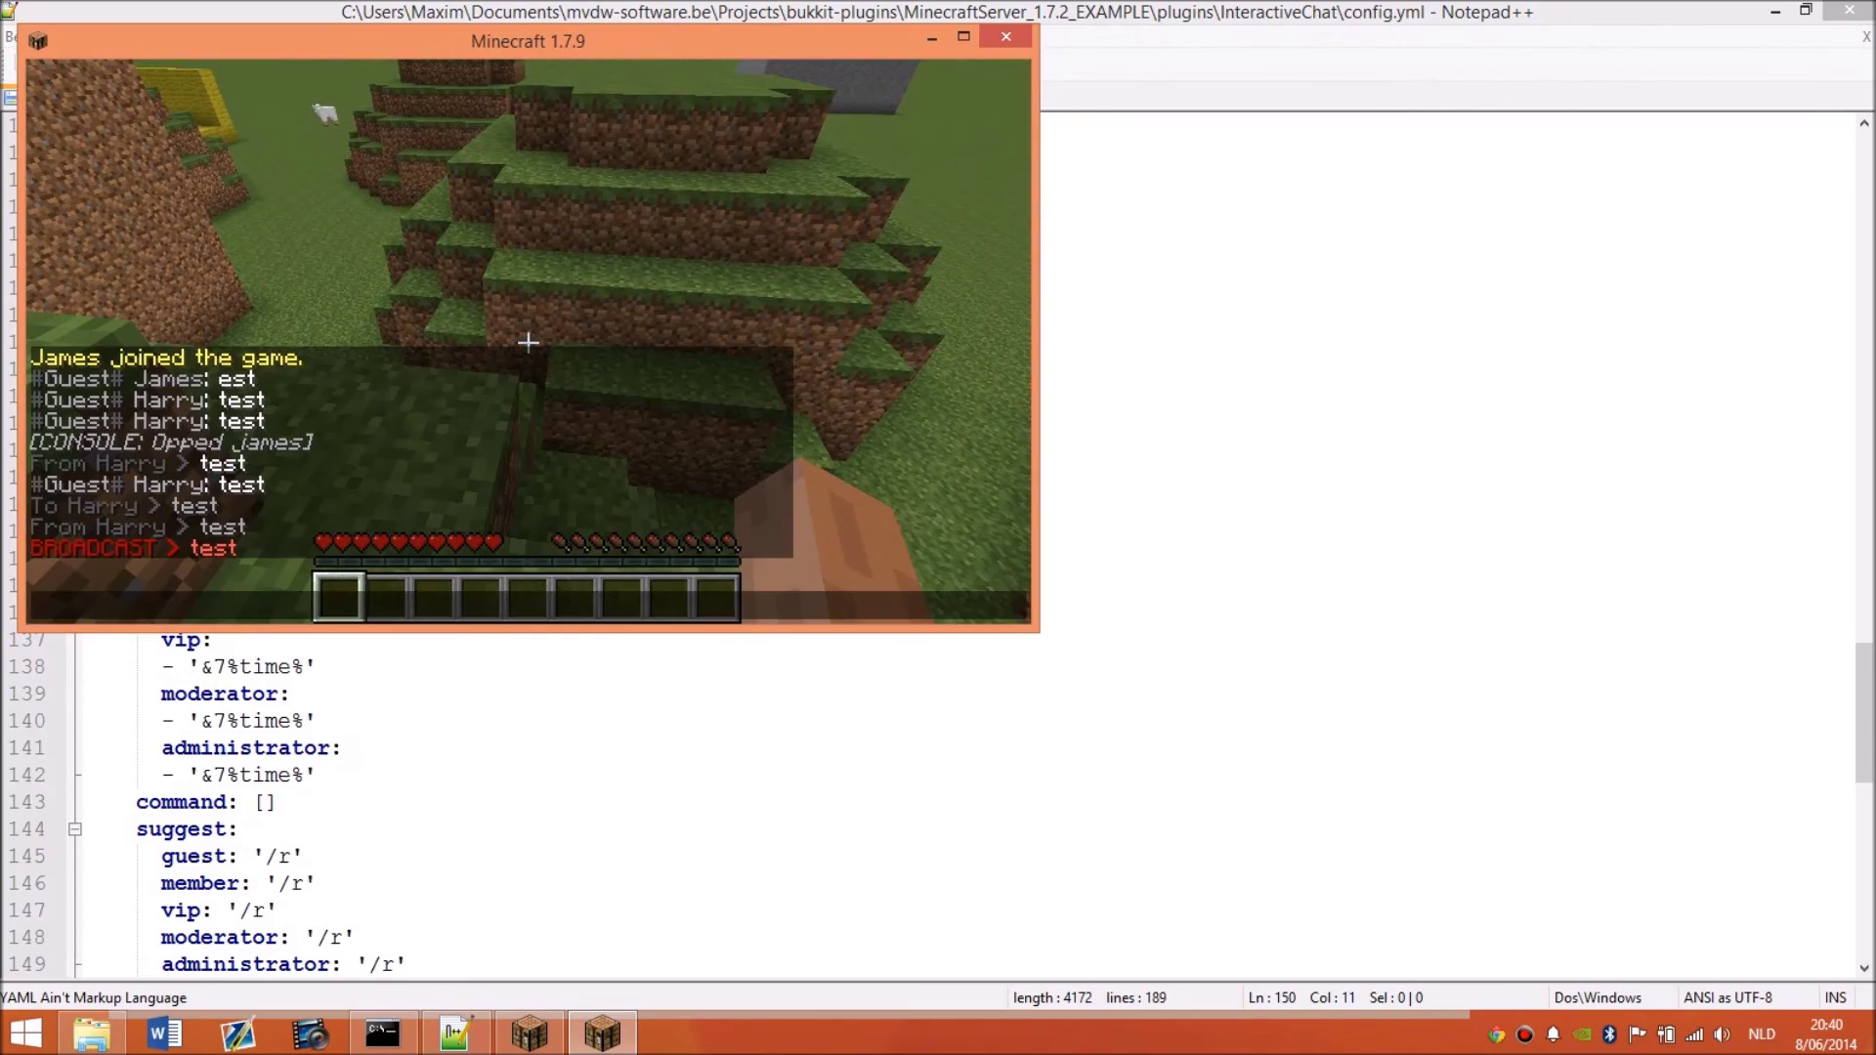
pyautogui.click(382, 1033)
pyautogui.write('exec')
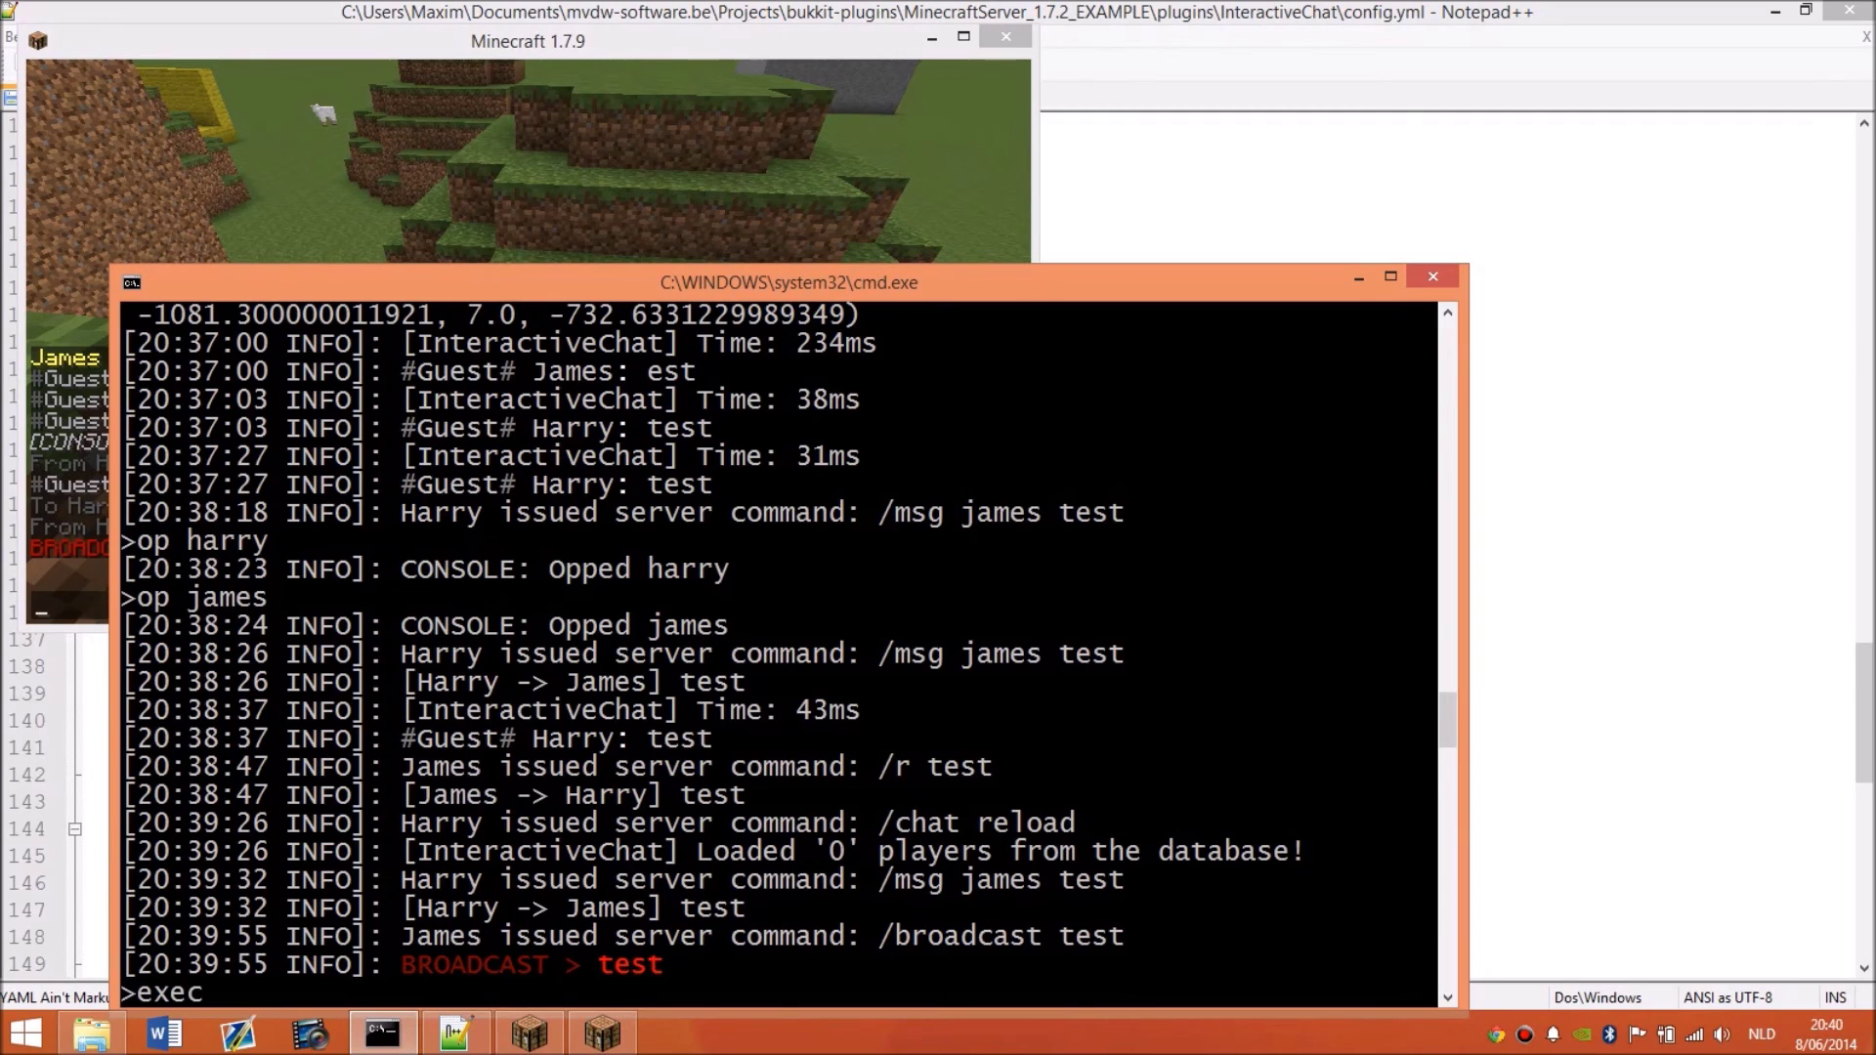
pyautogui.write(' u:m')
# Assign the first player to the moderator group via 'exec … a:setgroup v:moderator', then post 'ttest'.
pyautogui.press('BackSpace')
pyautogui.write('harry a:setgroup v:')
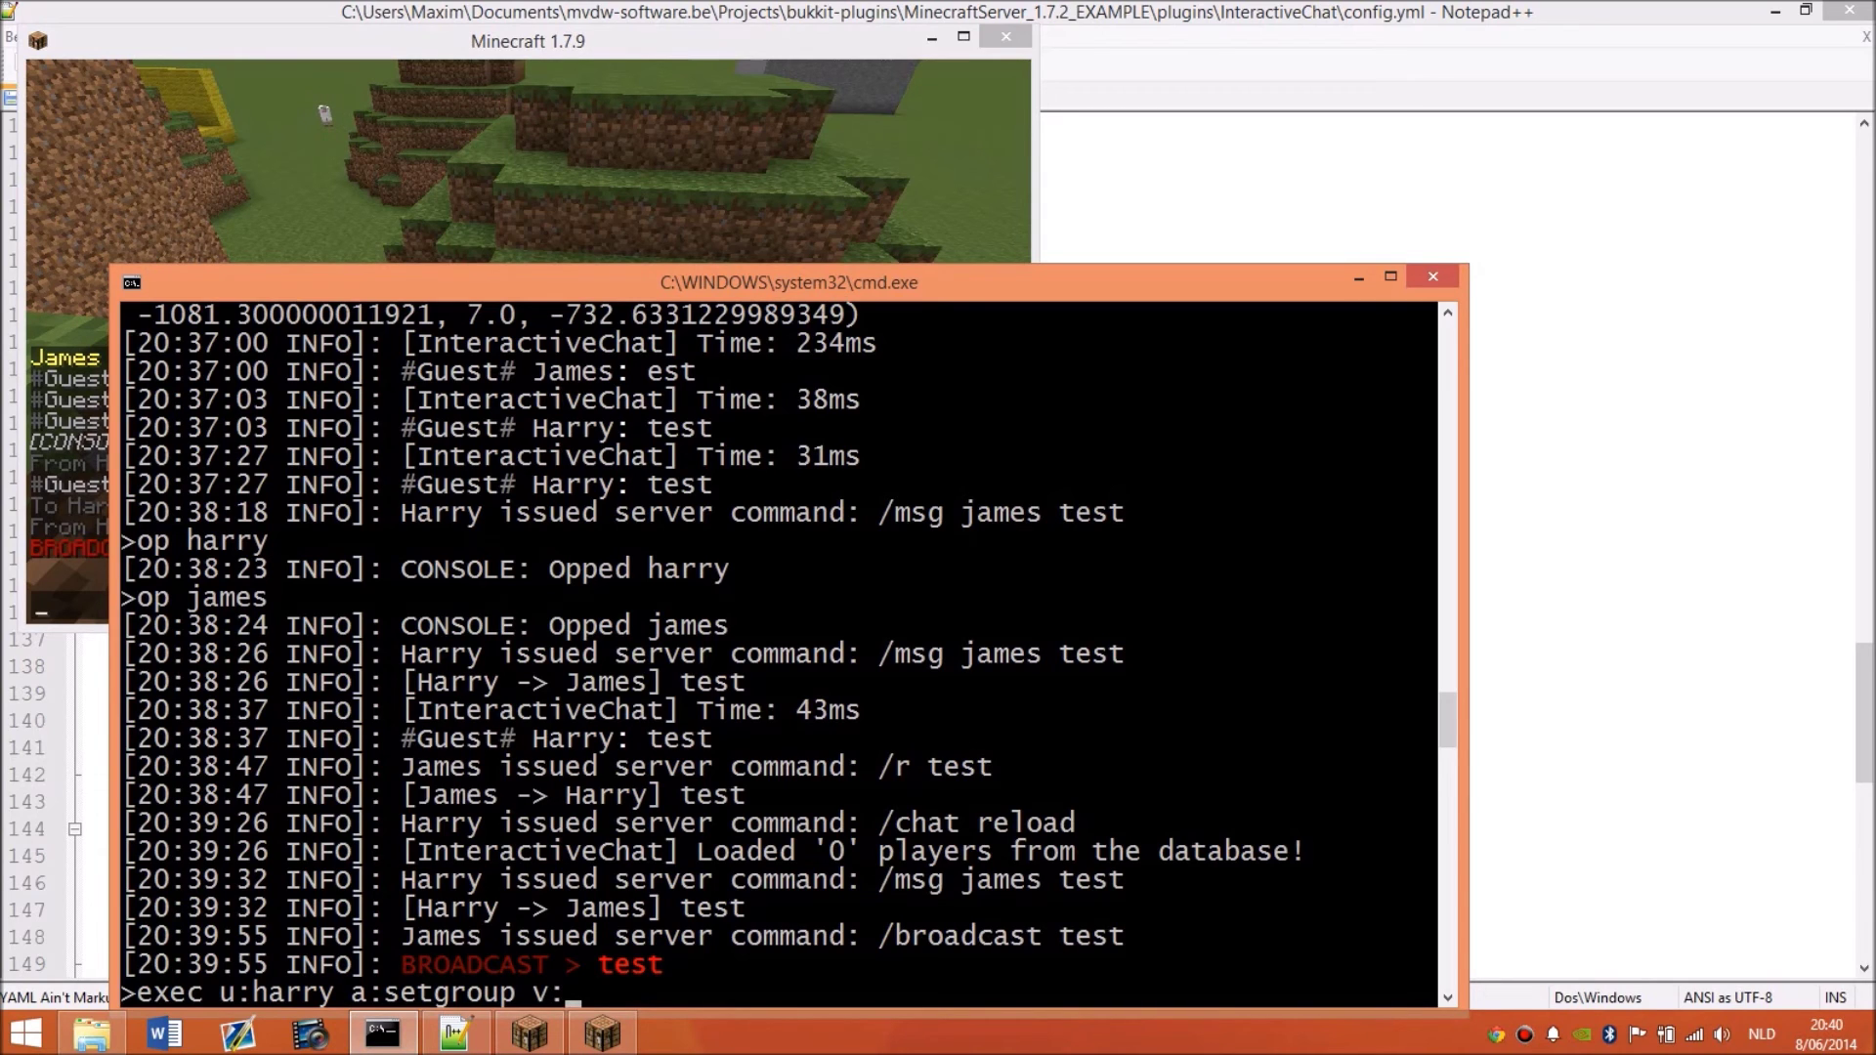
pyautogui.write('moderator')
pyautogui.press('Return')
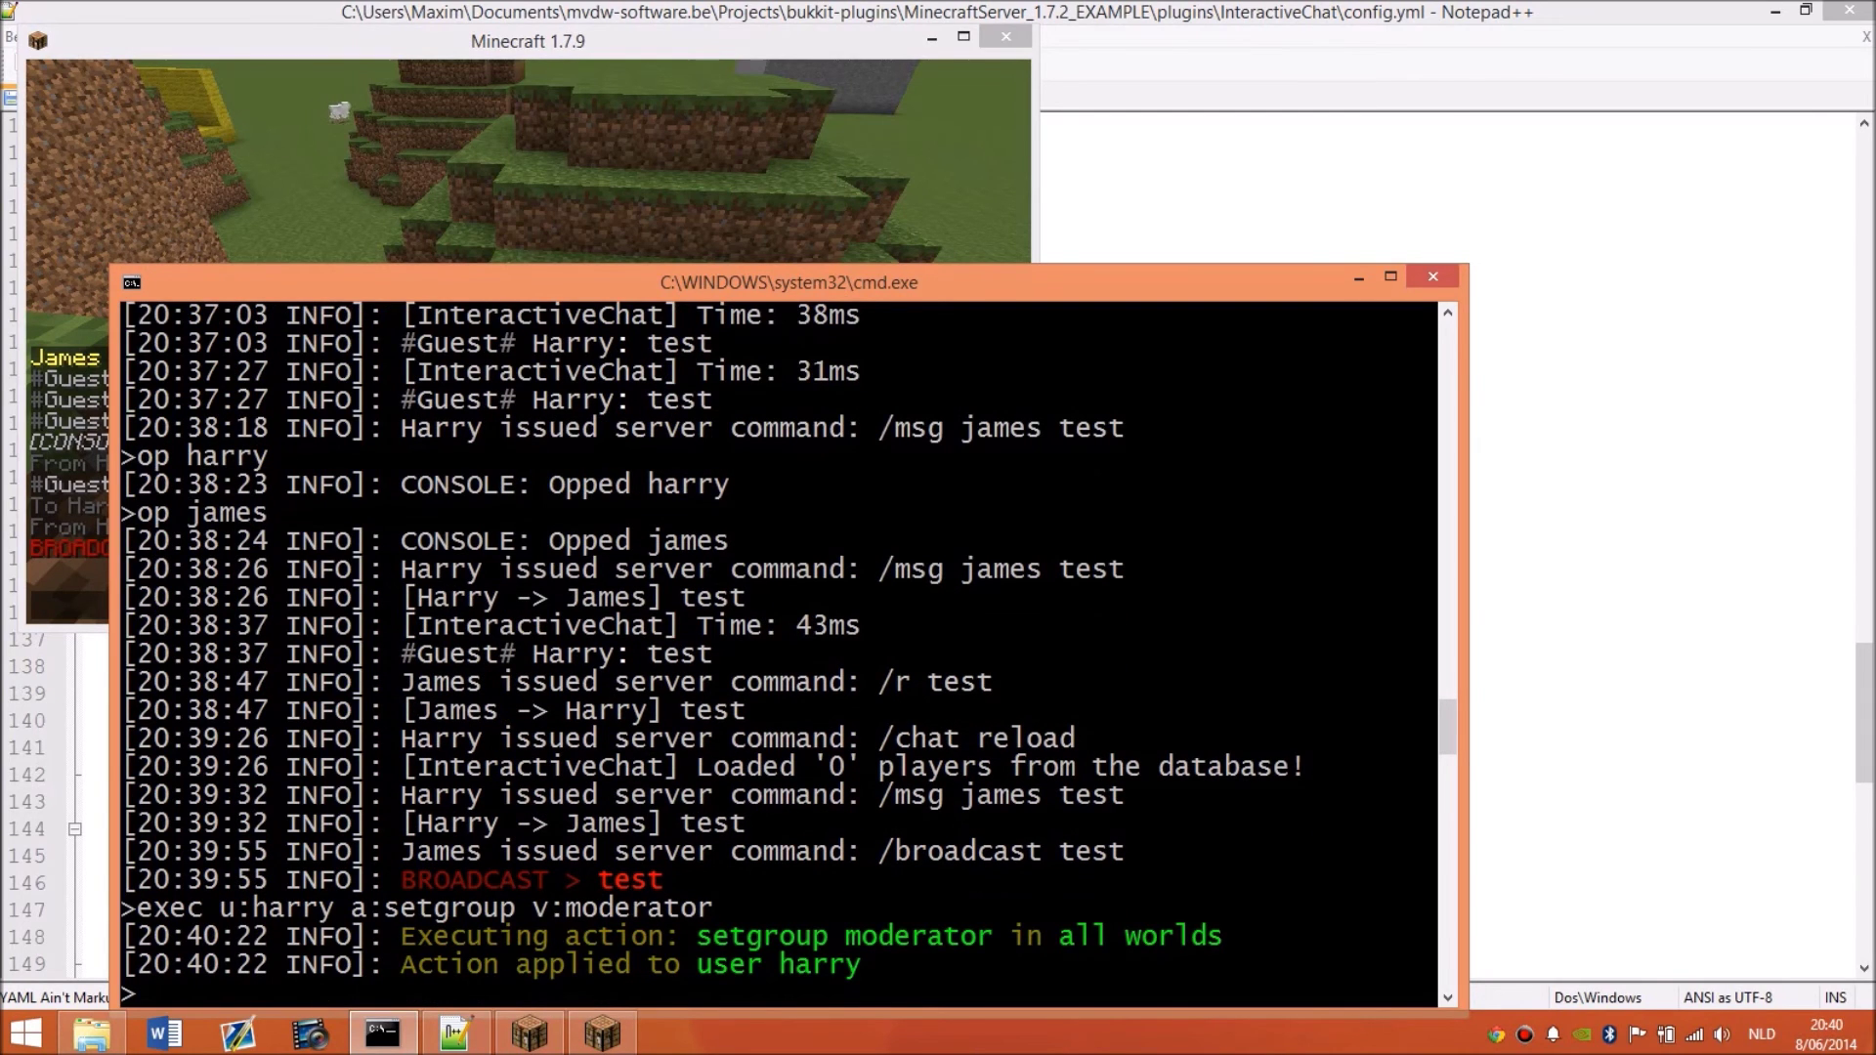
pyautogui.hotkey('alt', 'Tab')
pyautogui.write('ttest')
pyautogui.press('Return')
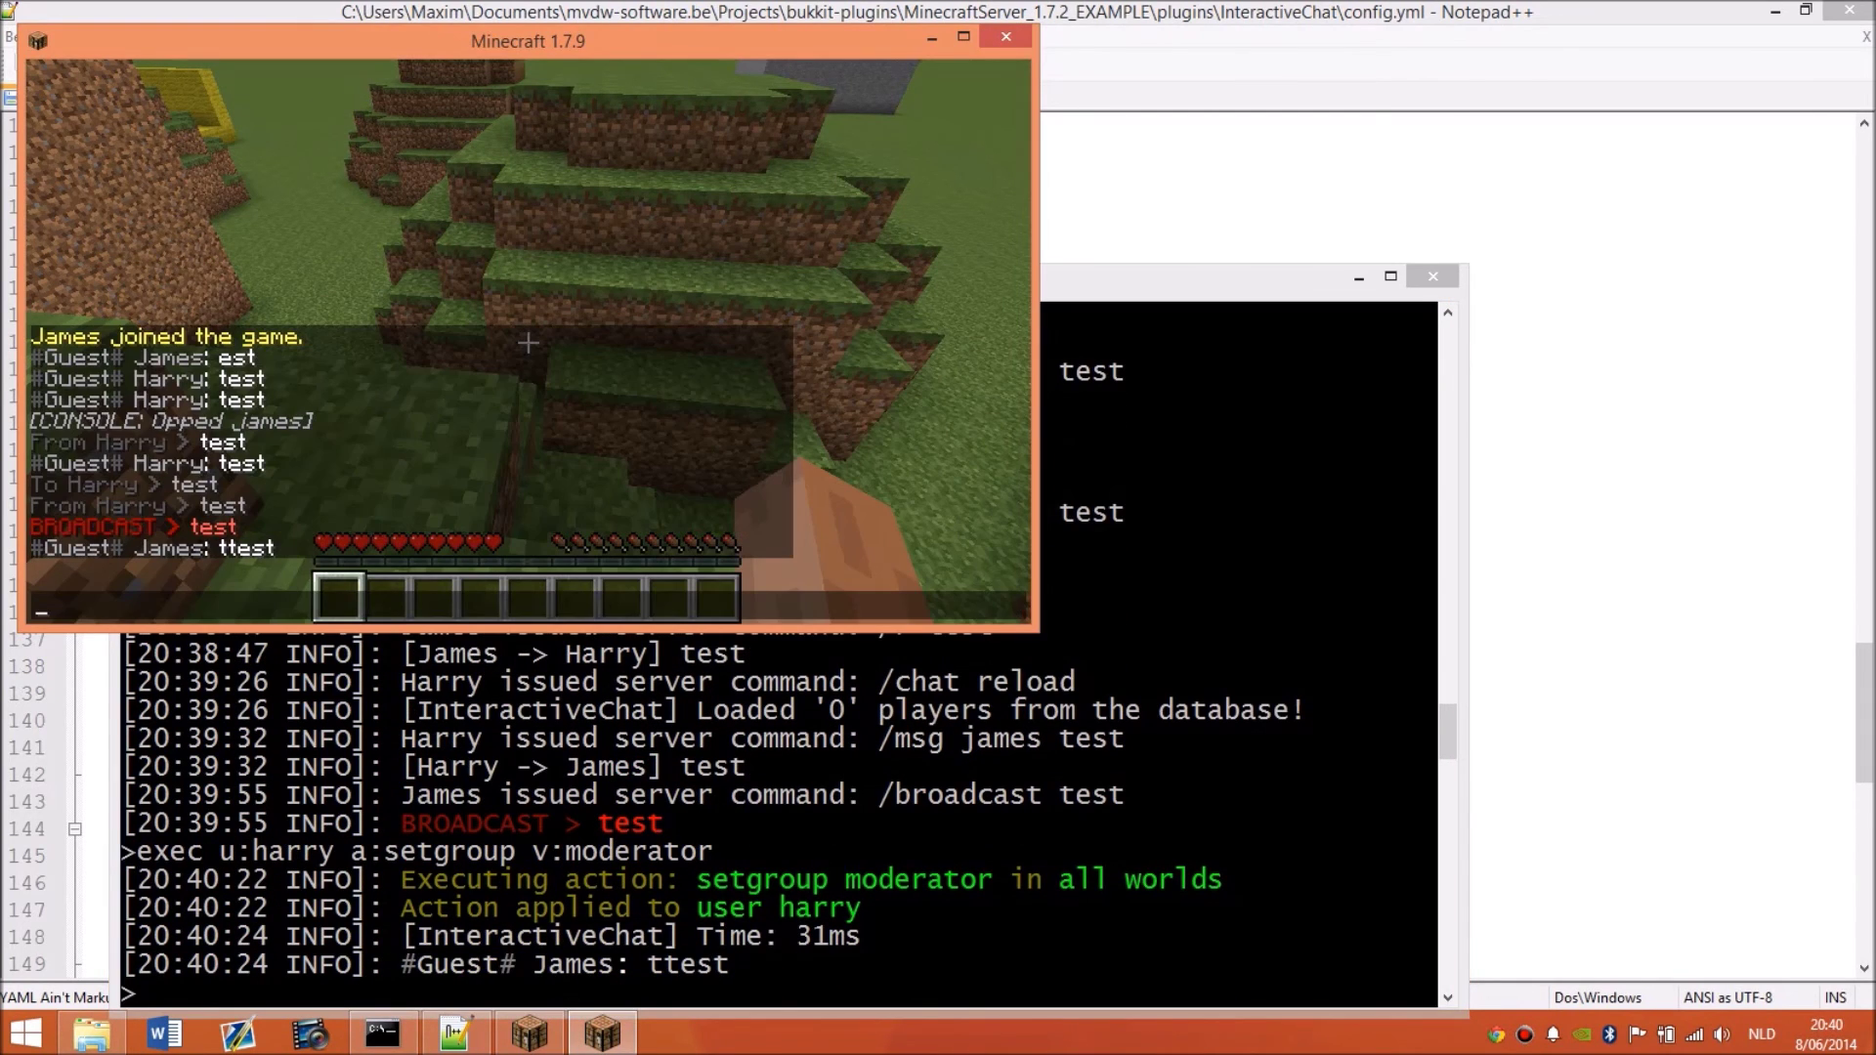
# Post 'ttest' from the other client, inspect both players' #Mod# and #Guest# hover cards, then teleport.
pyautogui.click(529, 1034)
pyautogui.write('ttest')
pyautogui.press('Return')
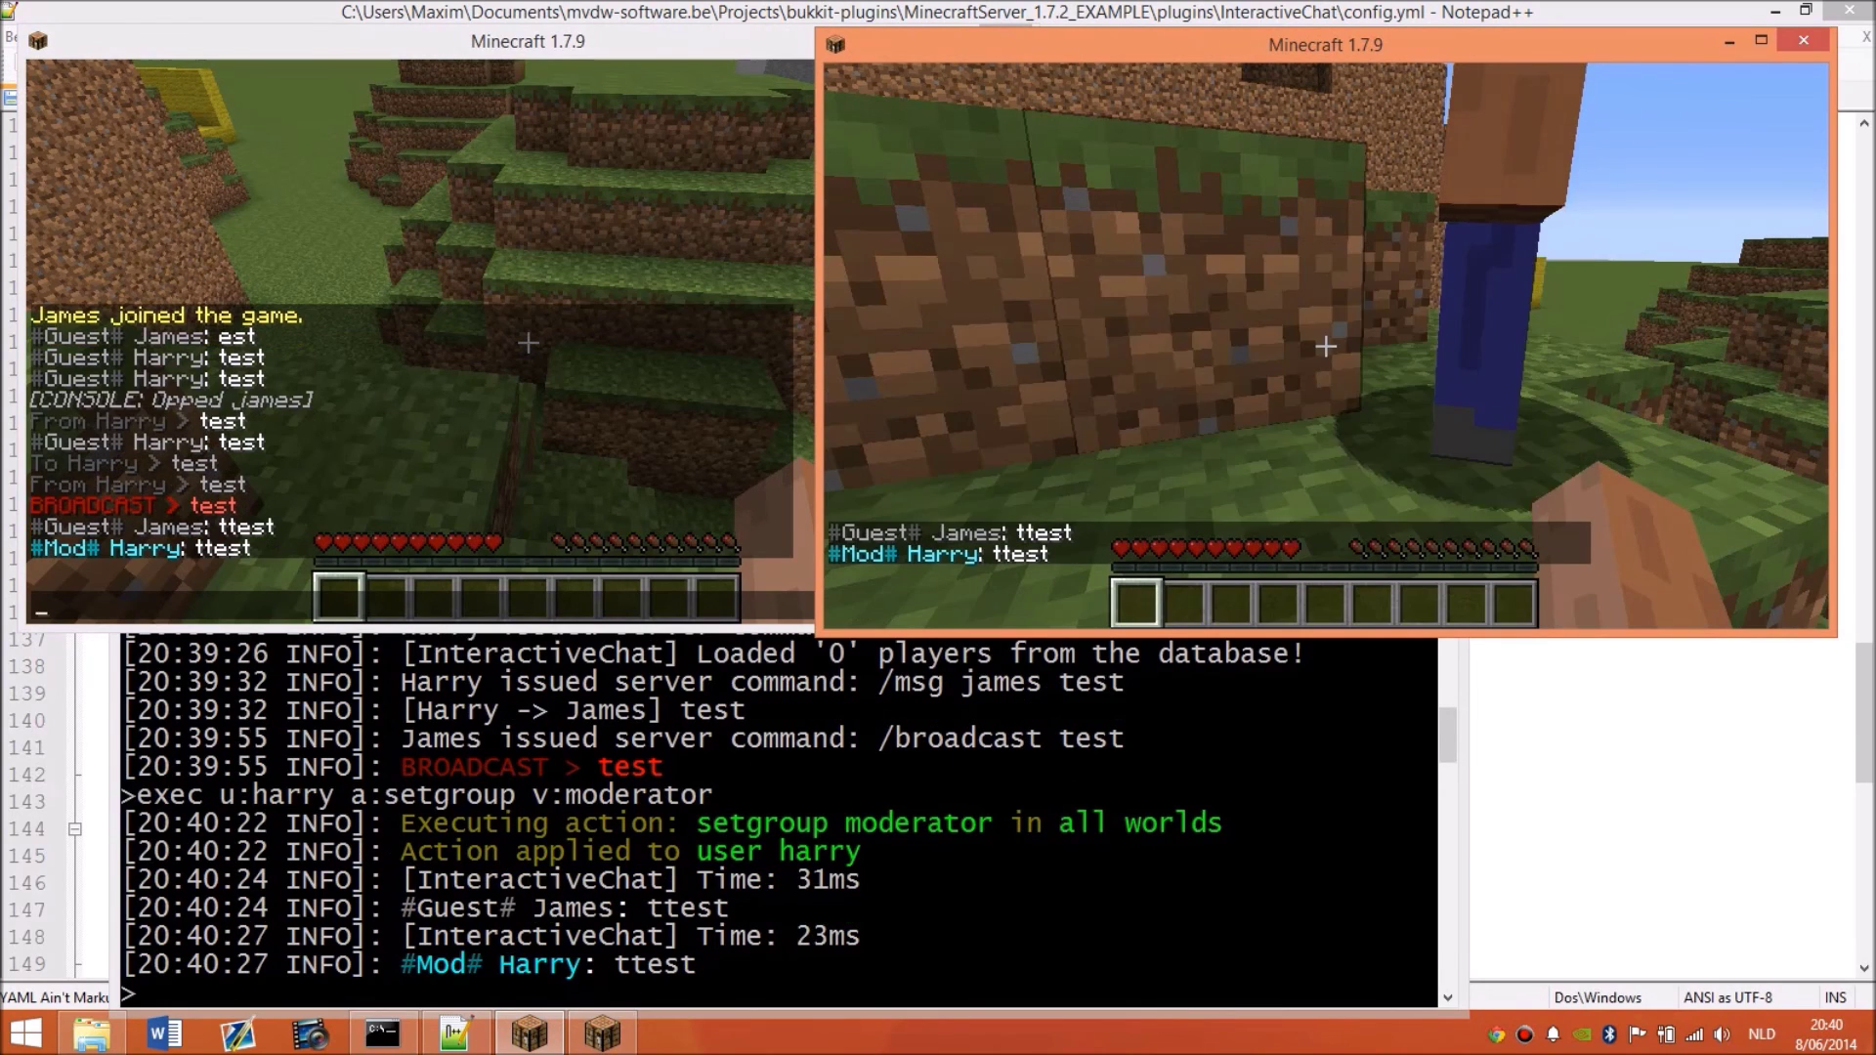
pyautogui.press('t')
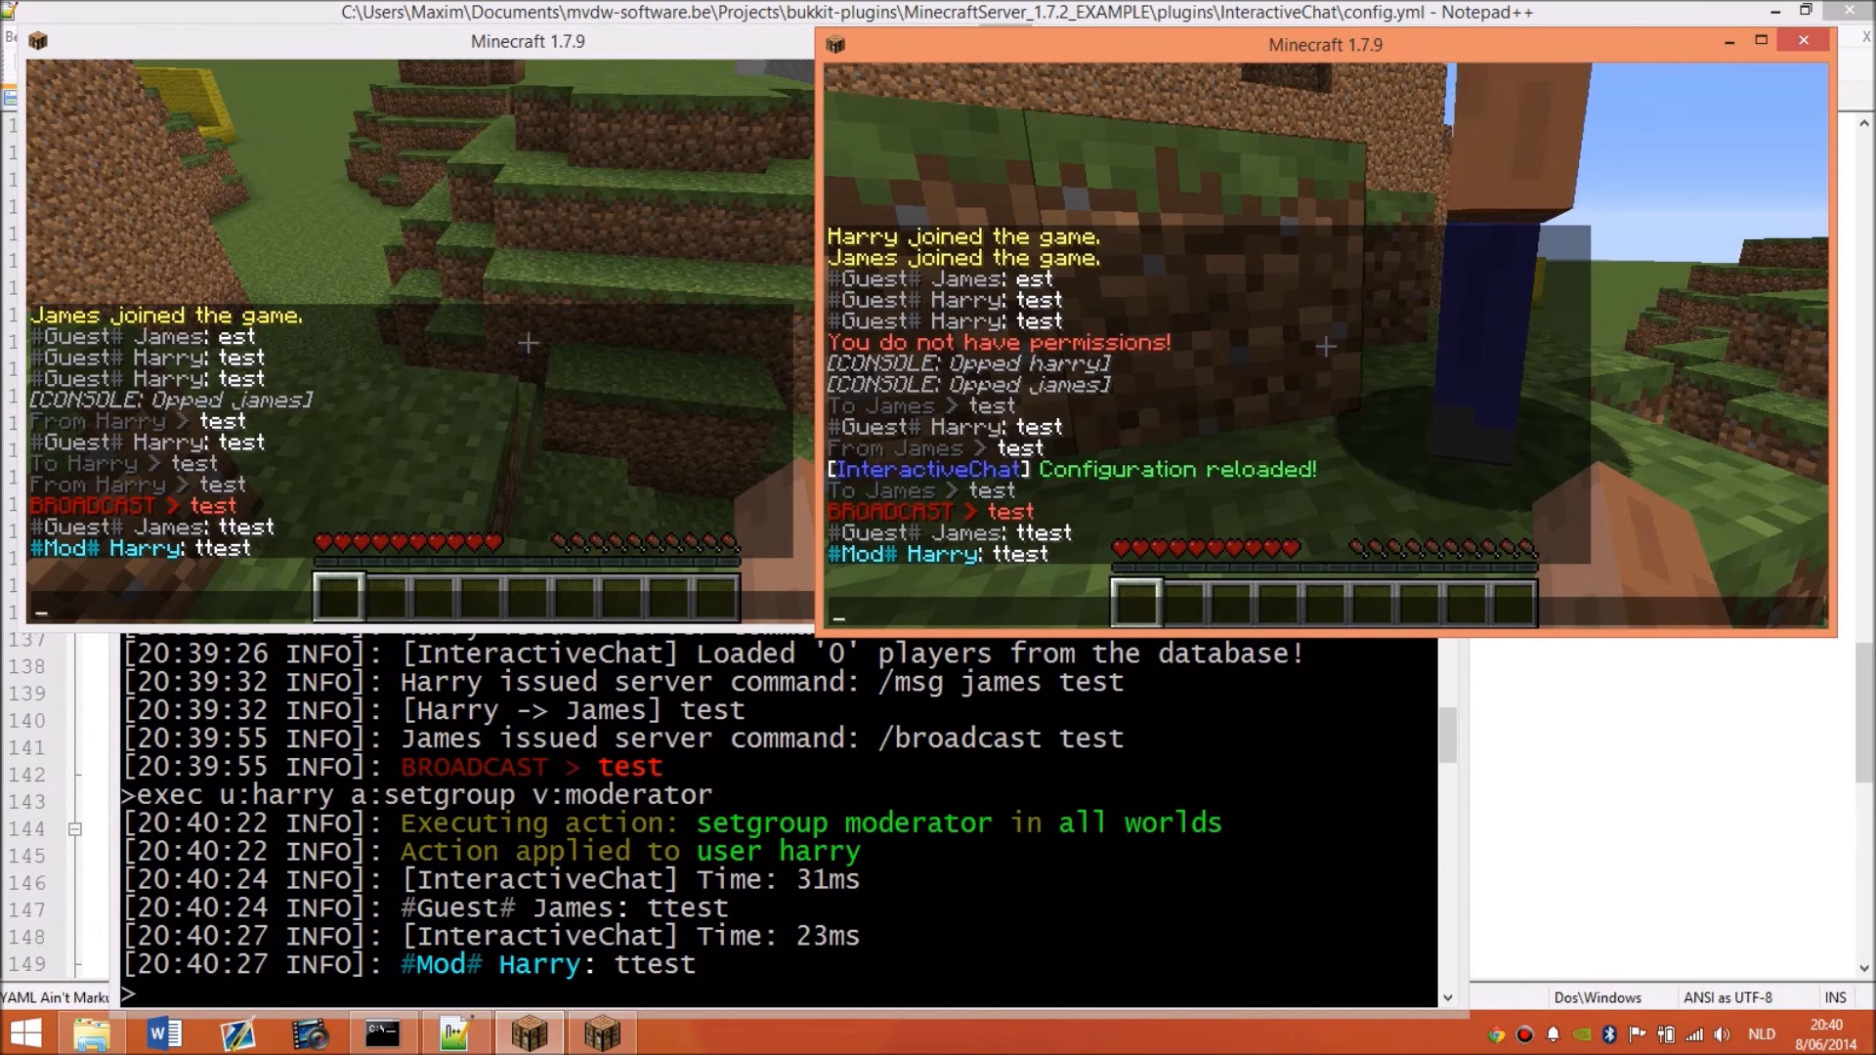
pyautogui.moveTo(874, 293)
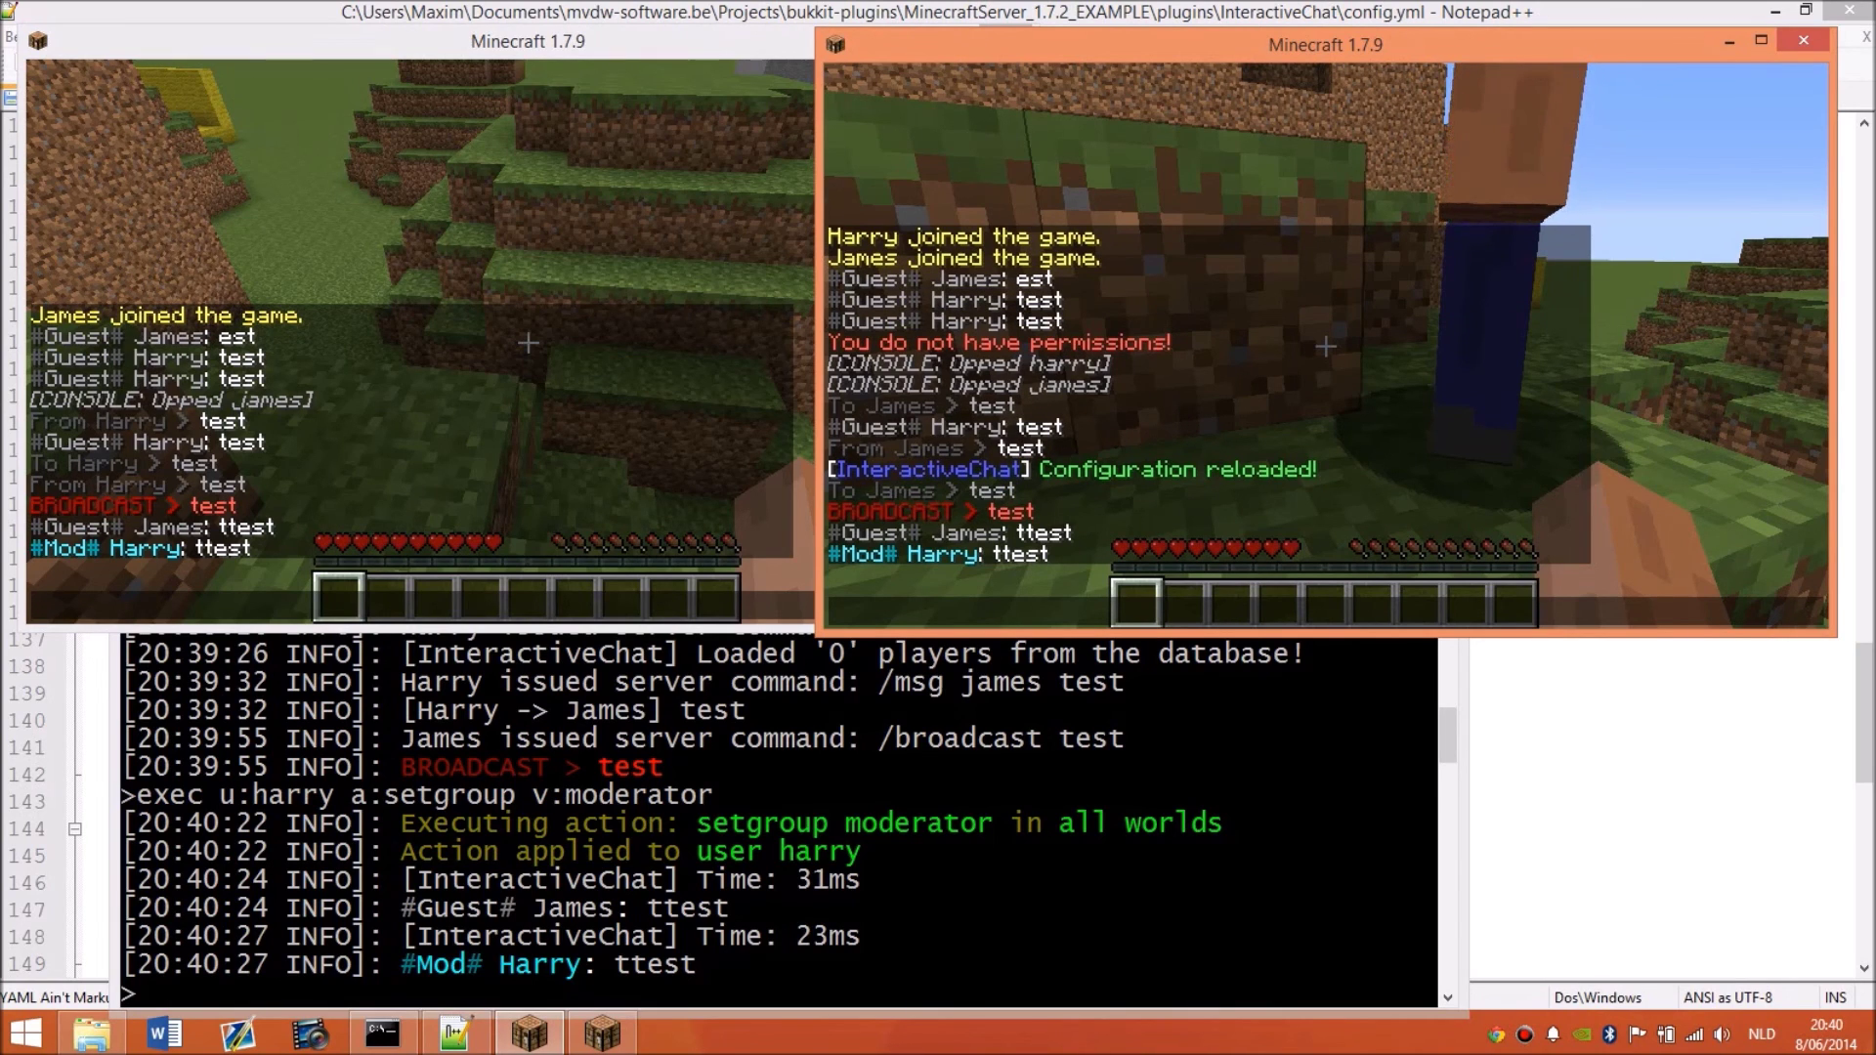
pyautogui.moveTo(940, 555)
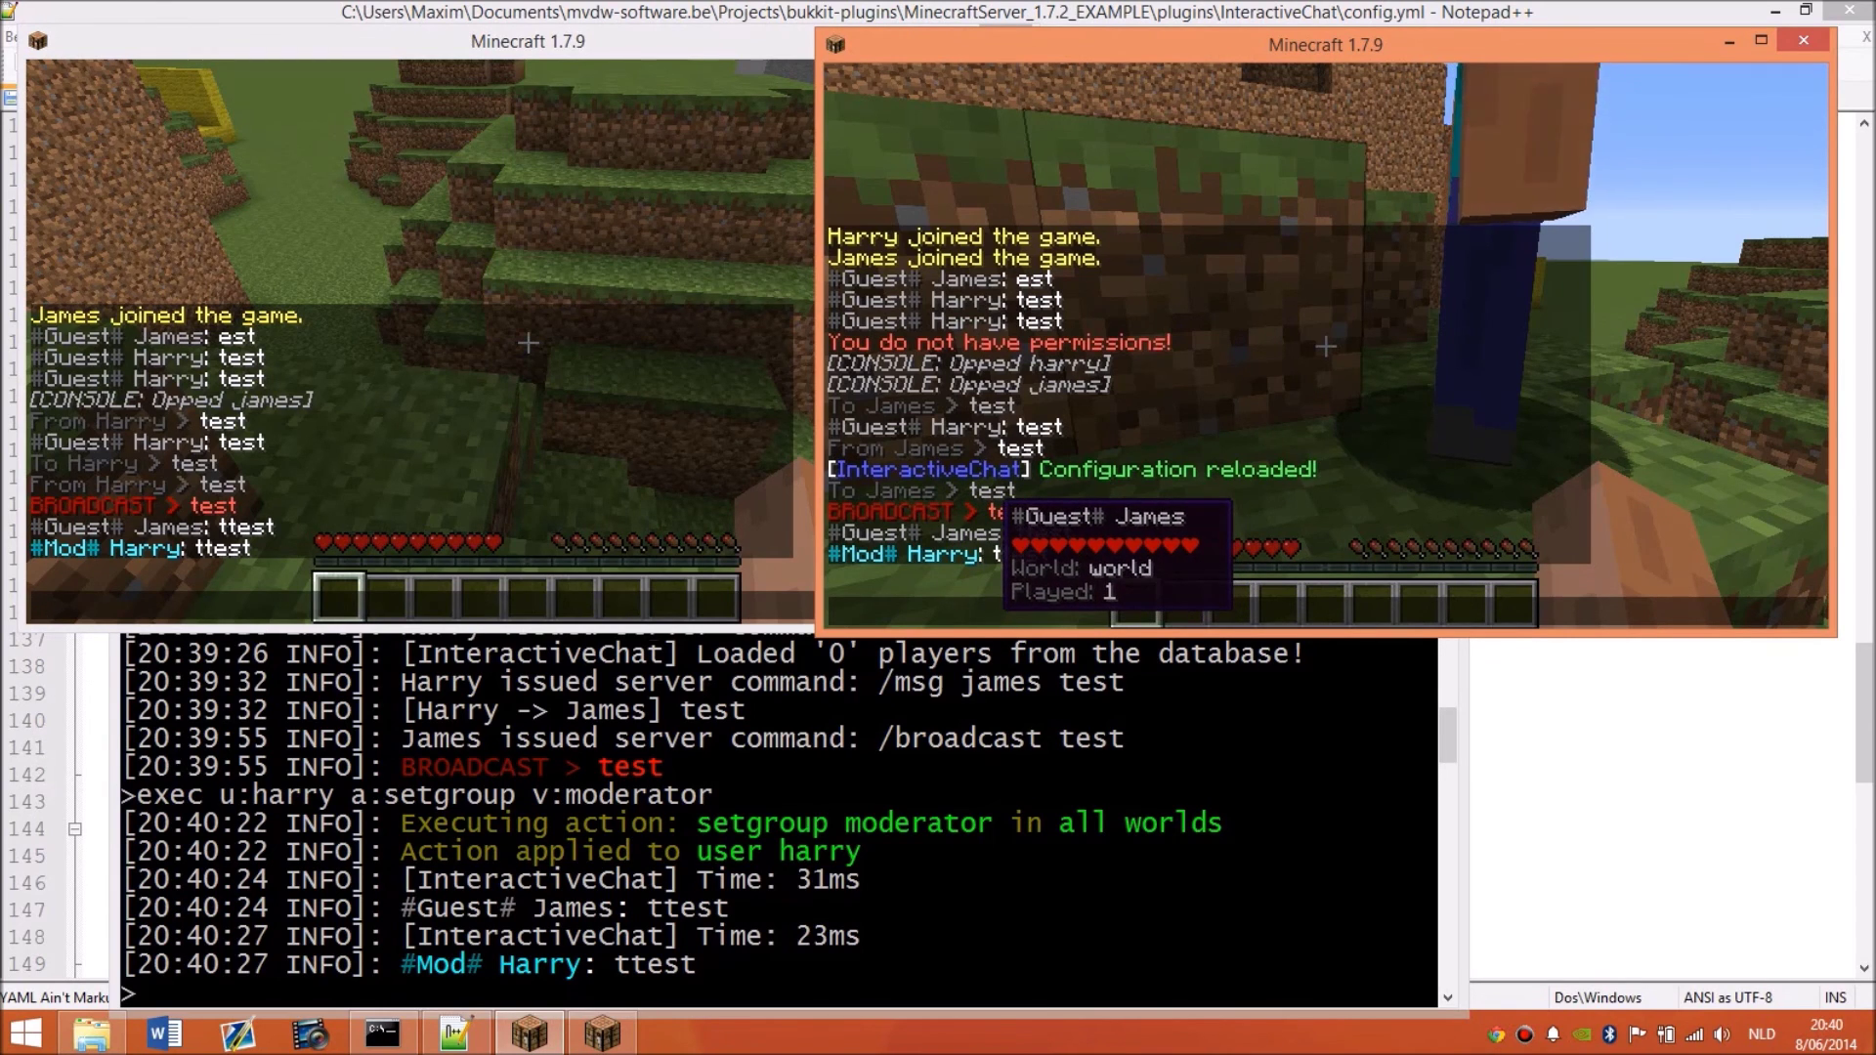
pyautogui.click(995, 533)
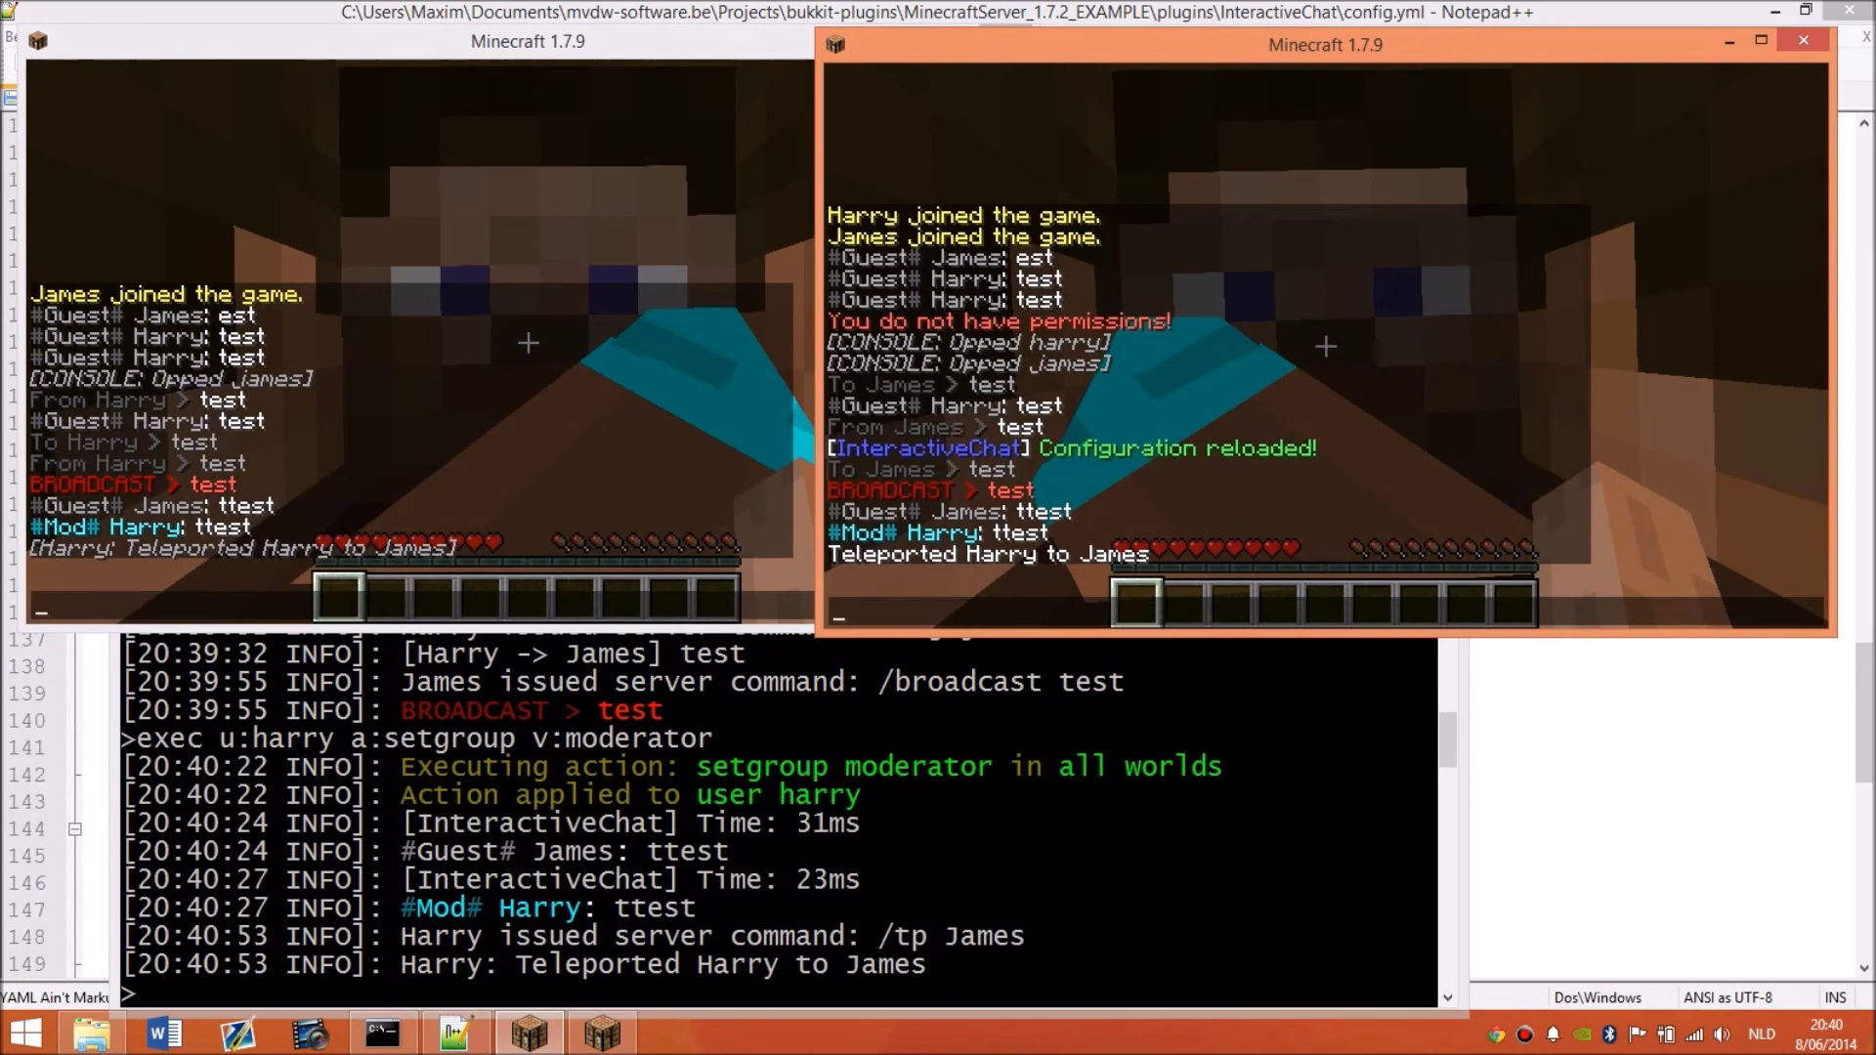
# Close chat and walk the first player away past the command block and back.
pyautogui.press('Escape')
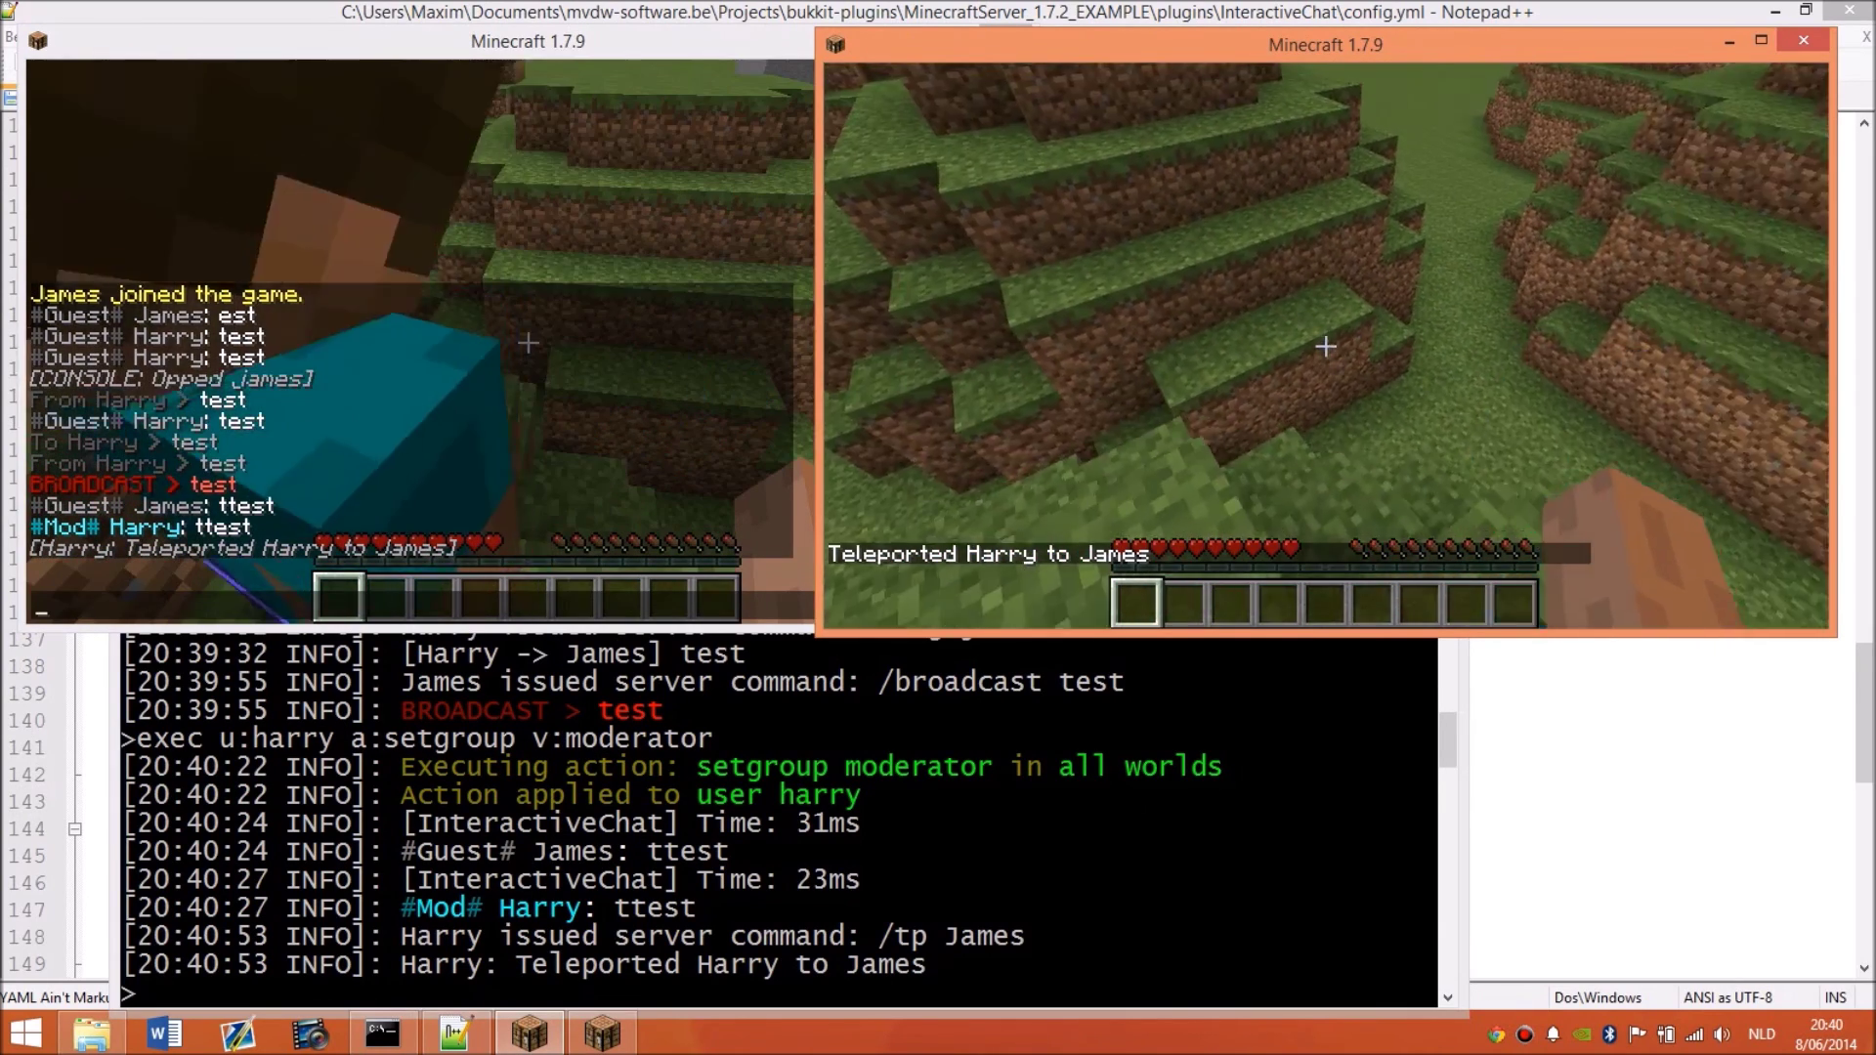
pyautogui.press('w')
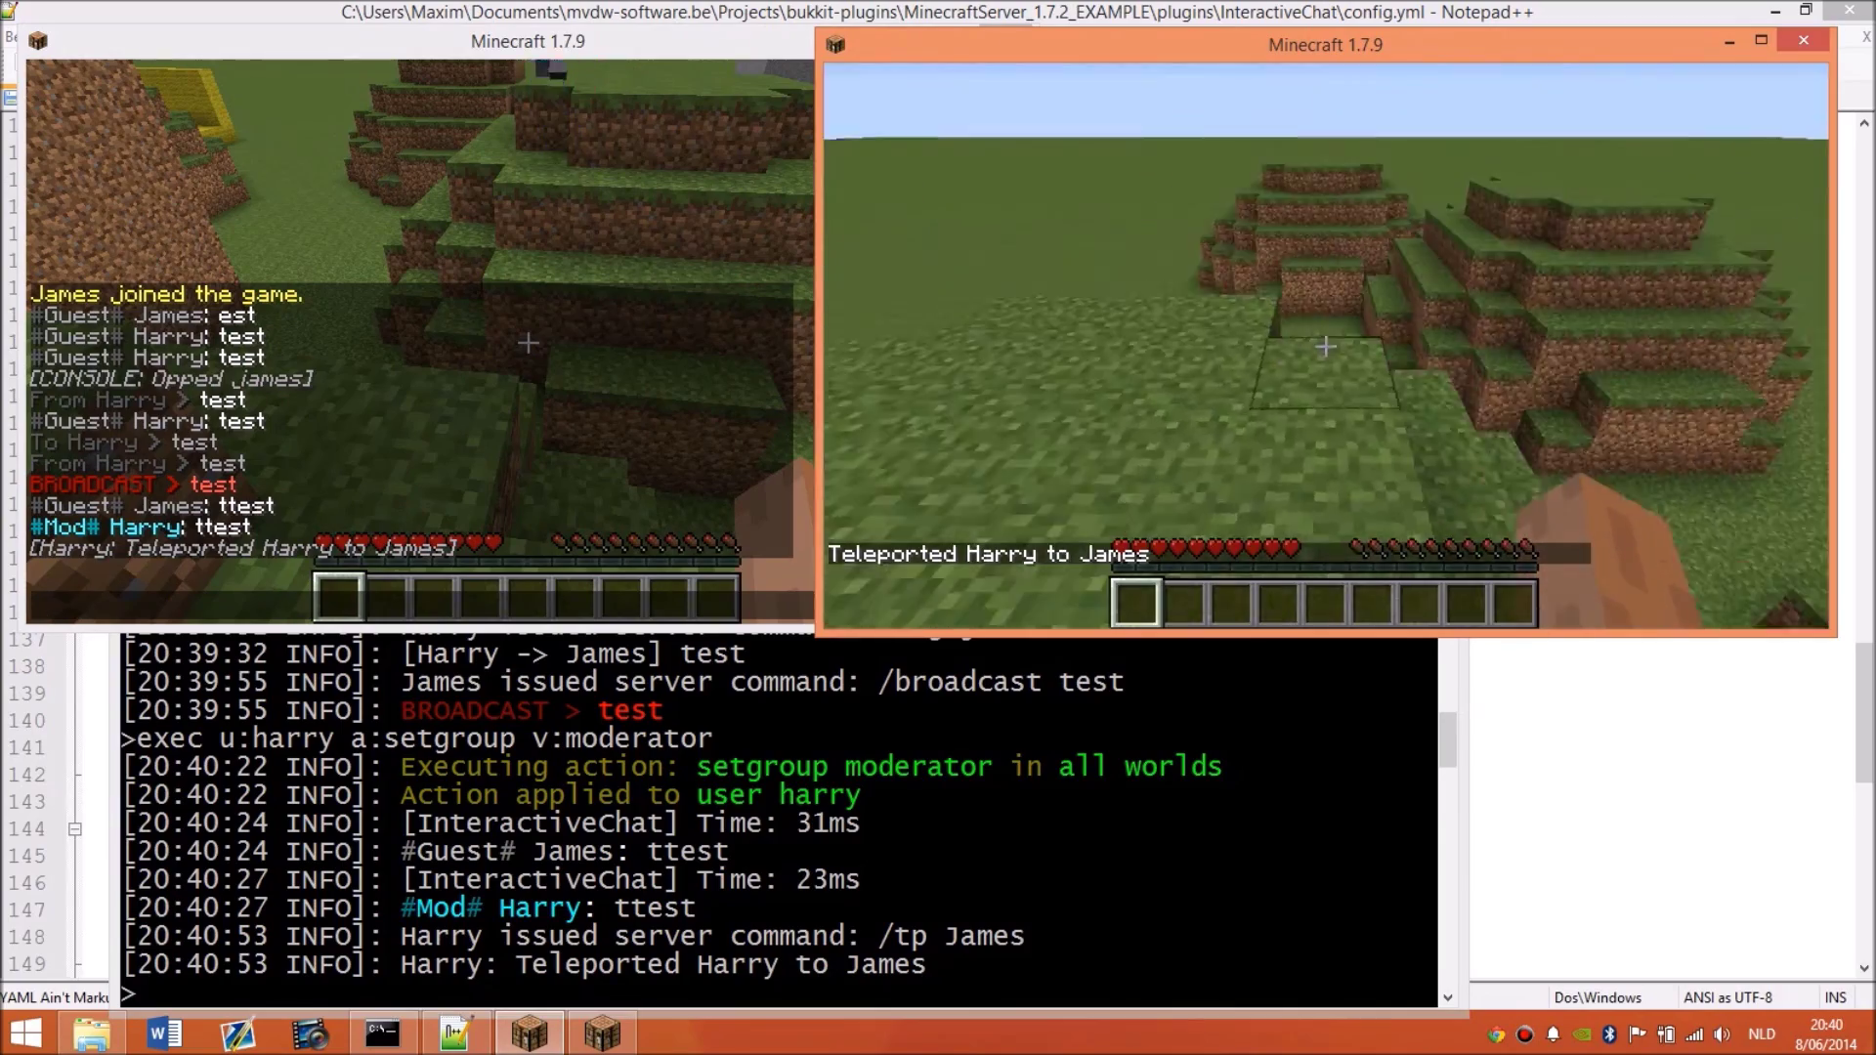
pyautogui.press('w')
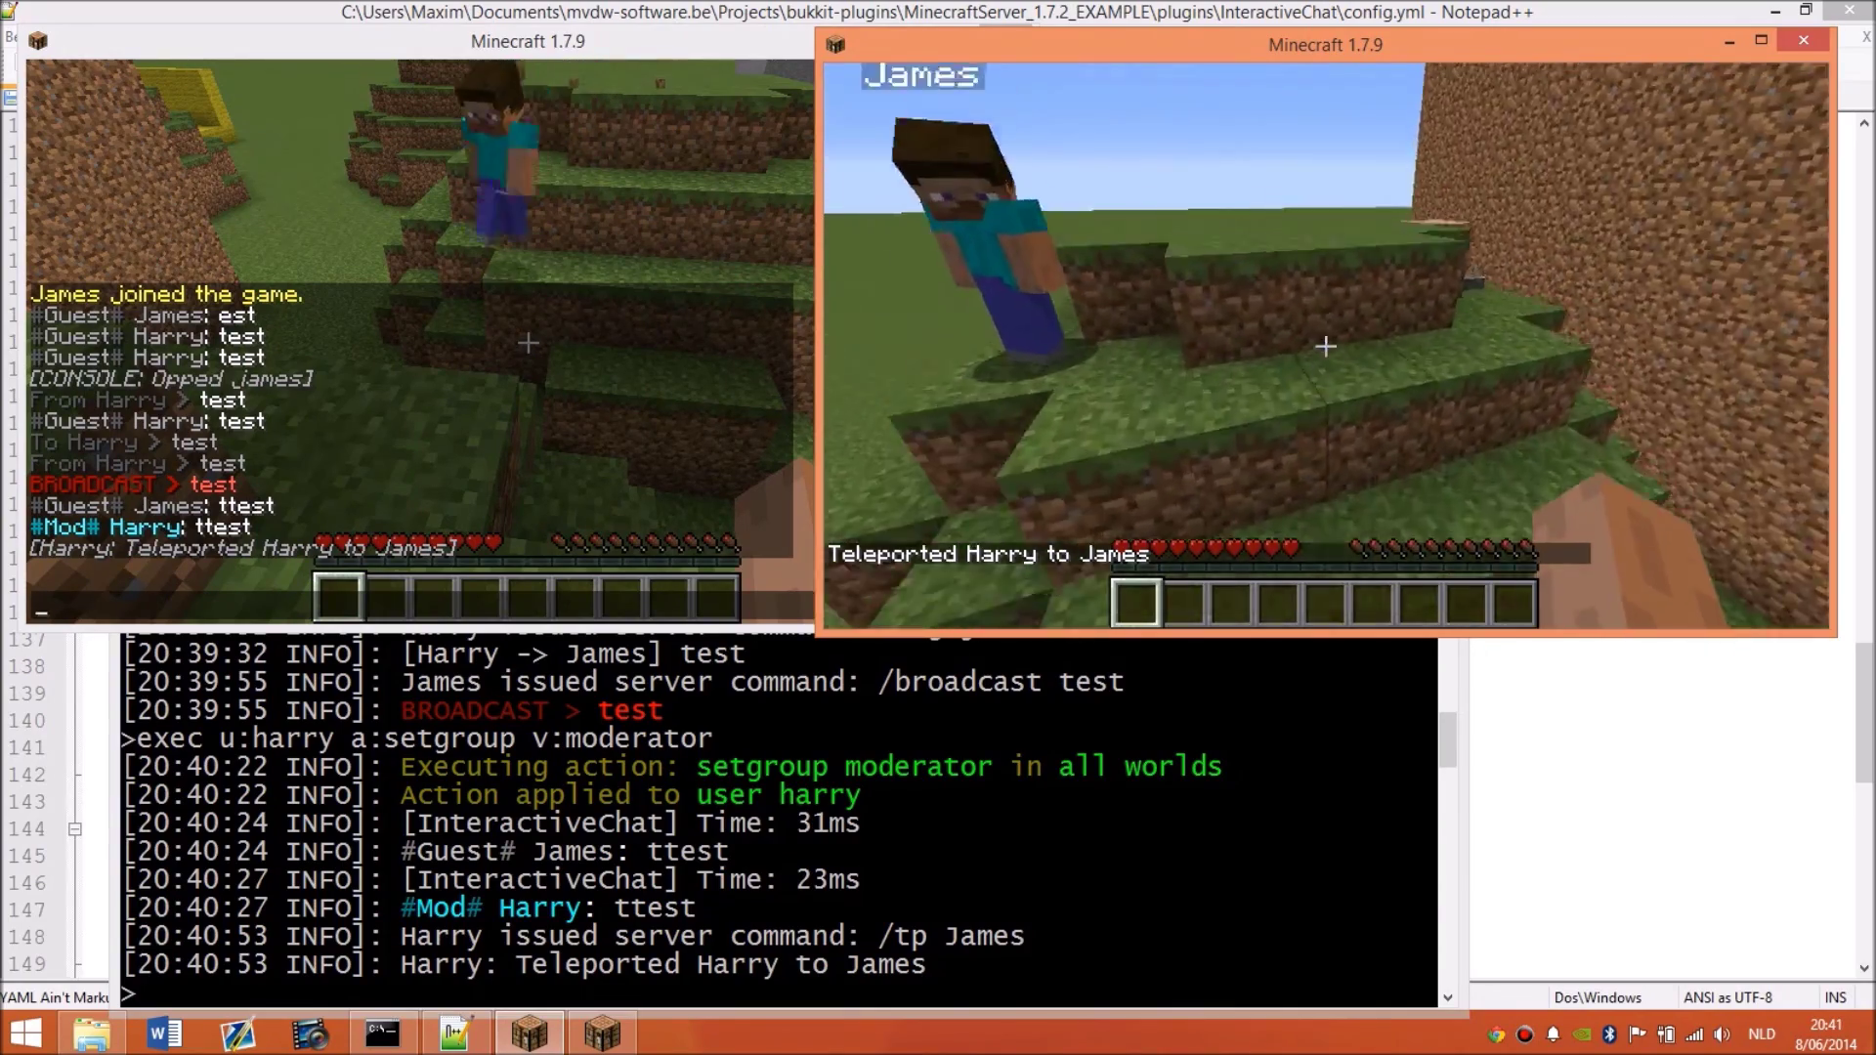
pyautogui.press('w')
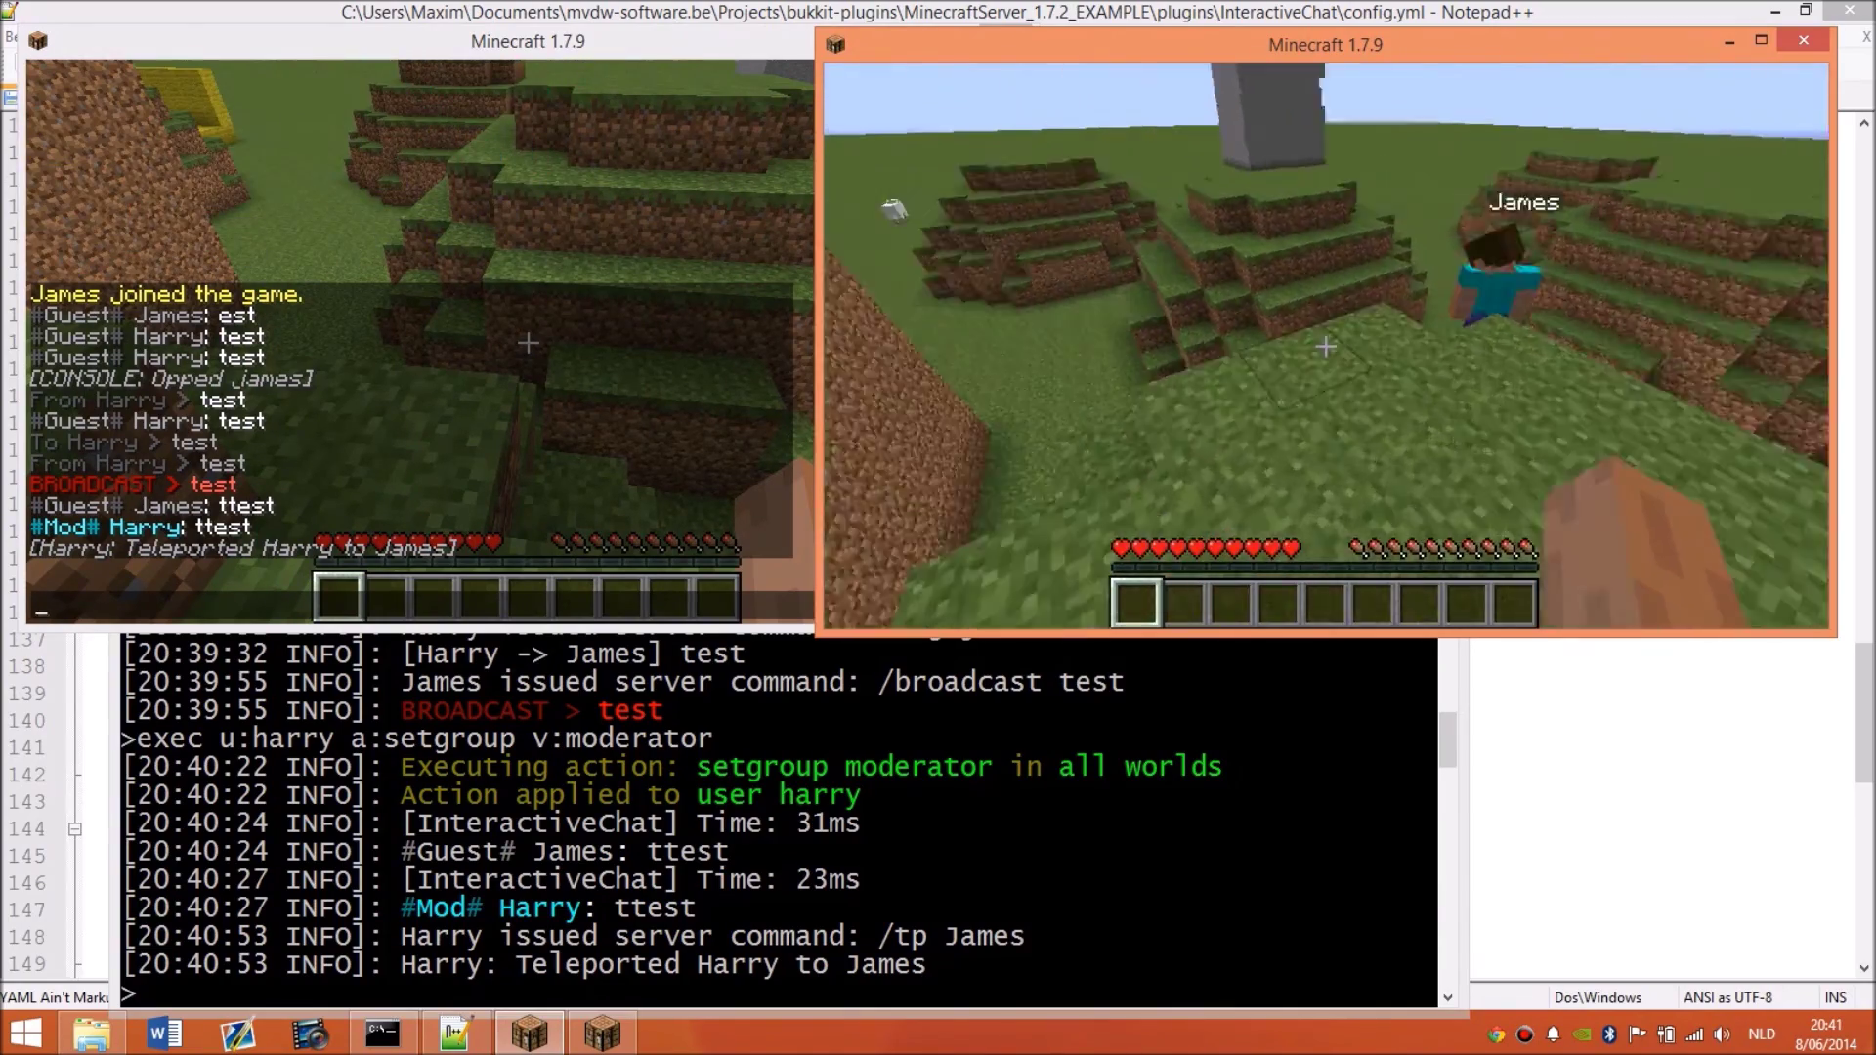
pyautogui.press('w')
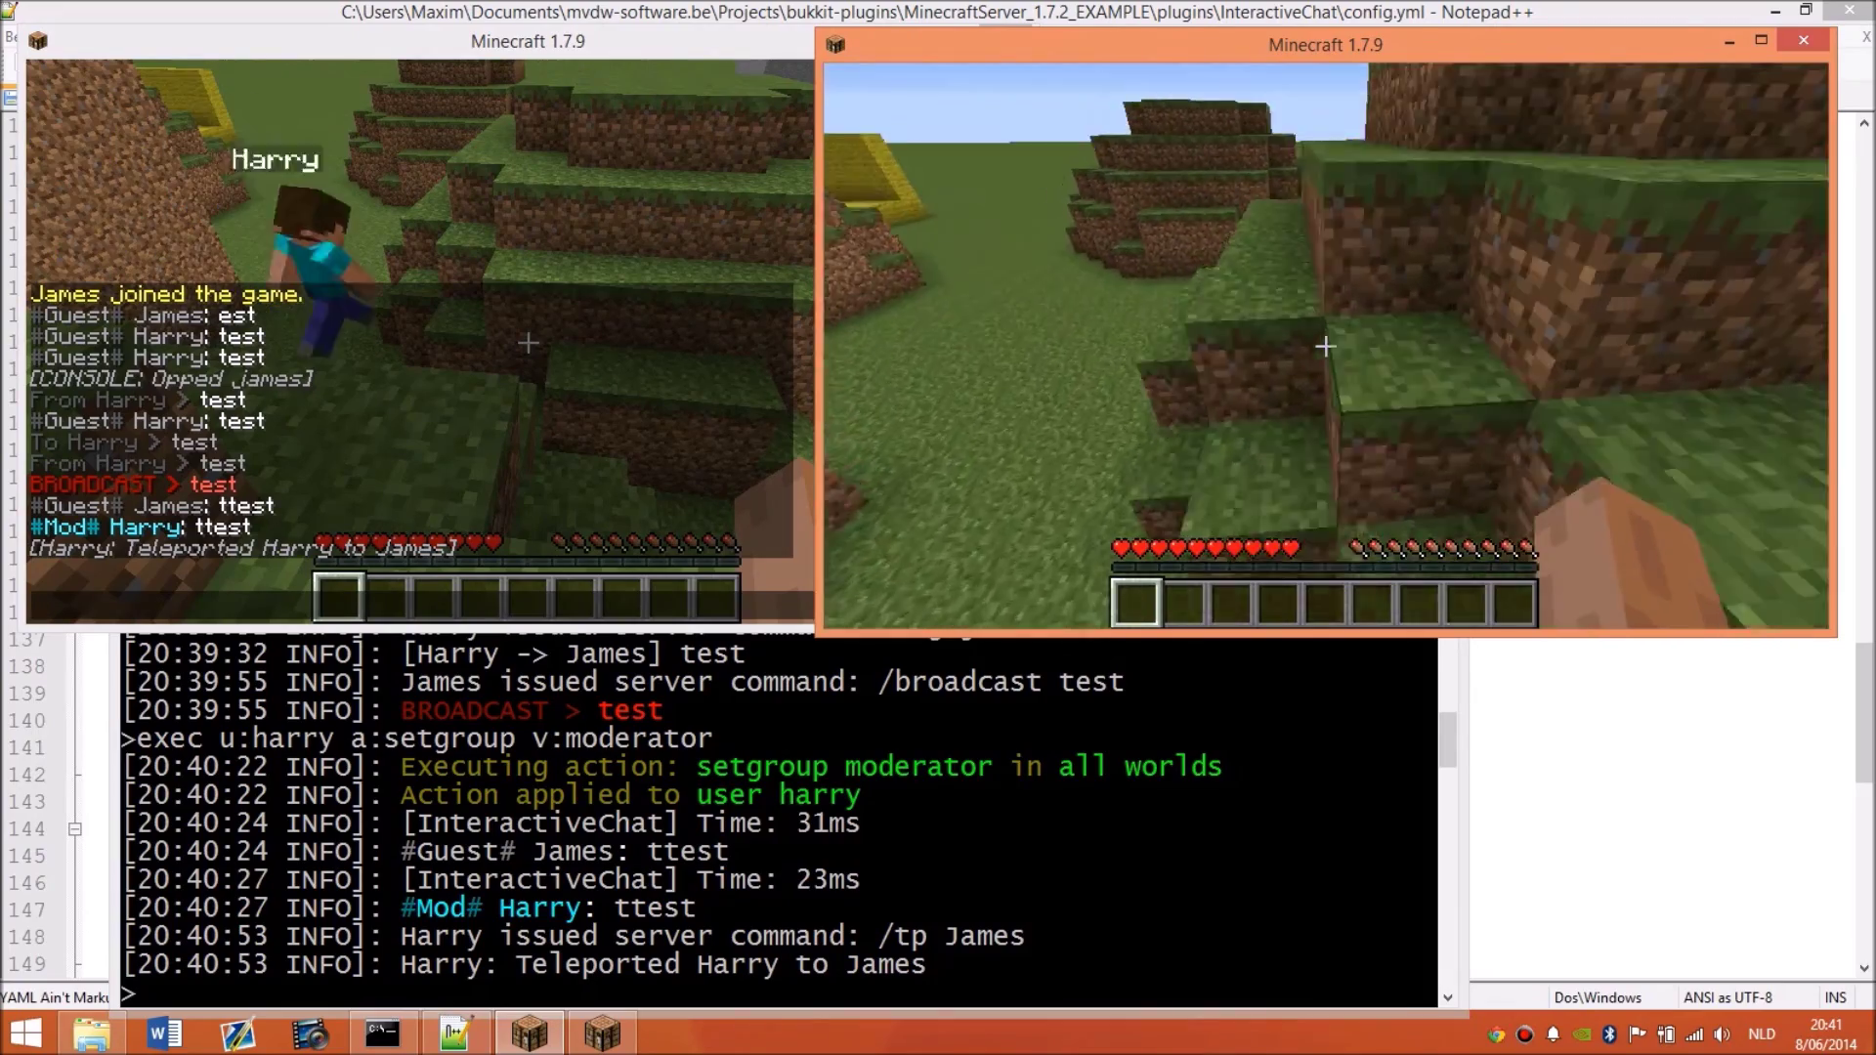
pyautogui.press('s')
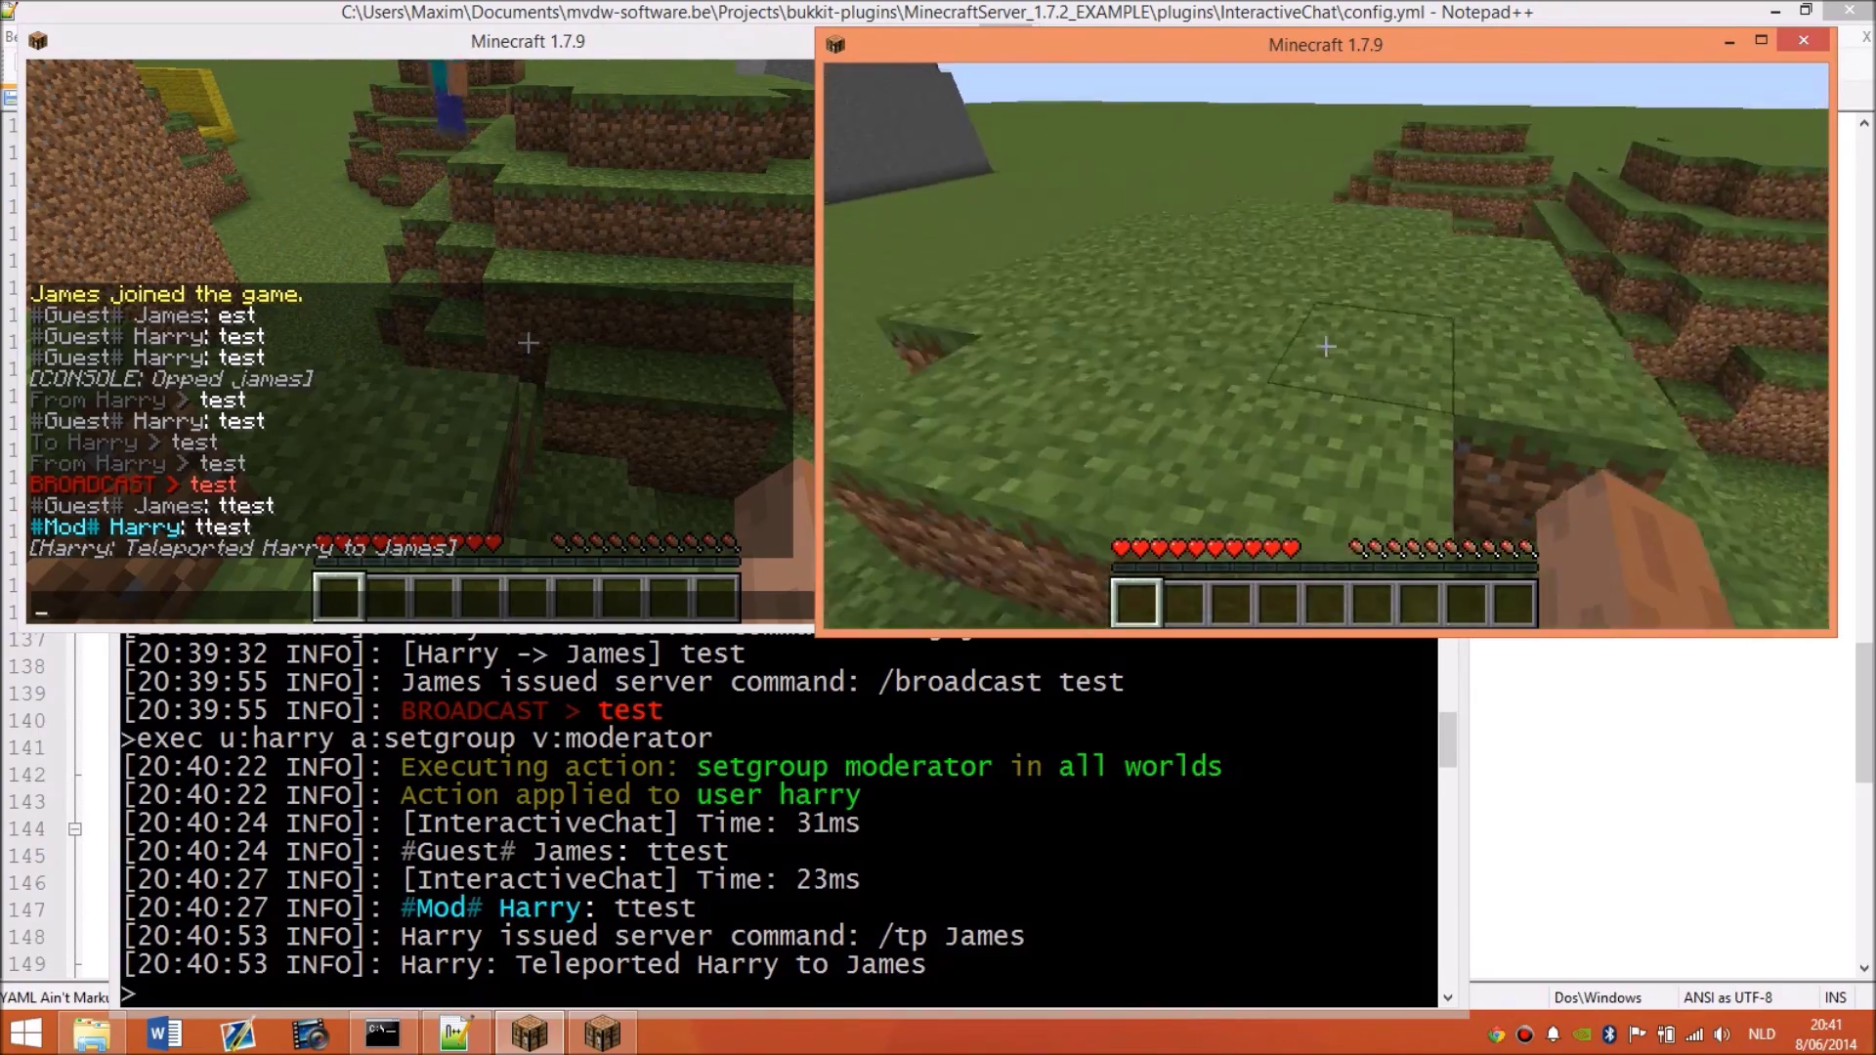
pyautogui.press('s')
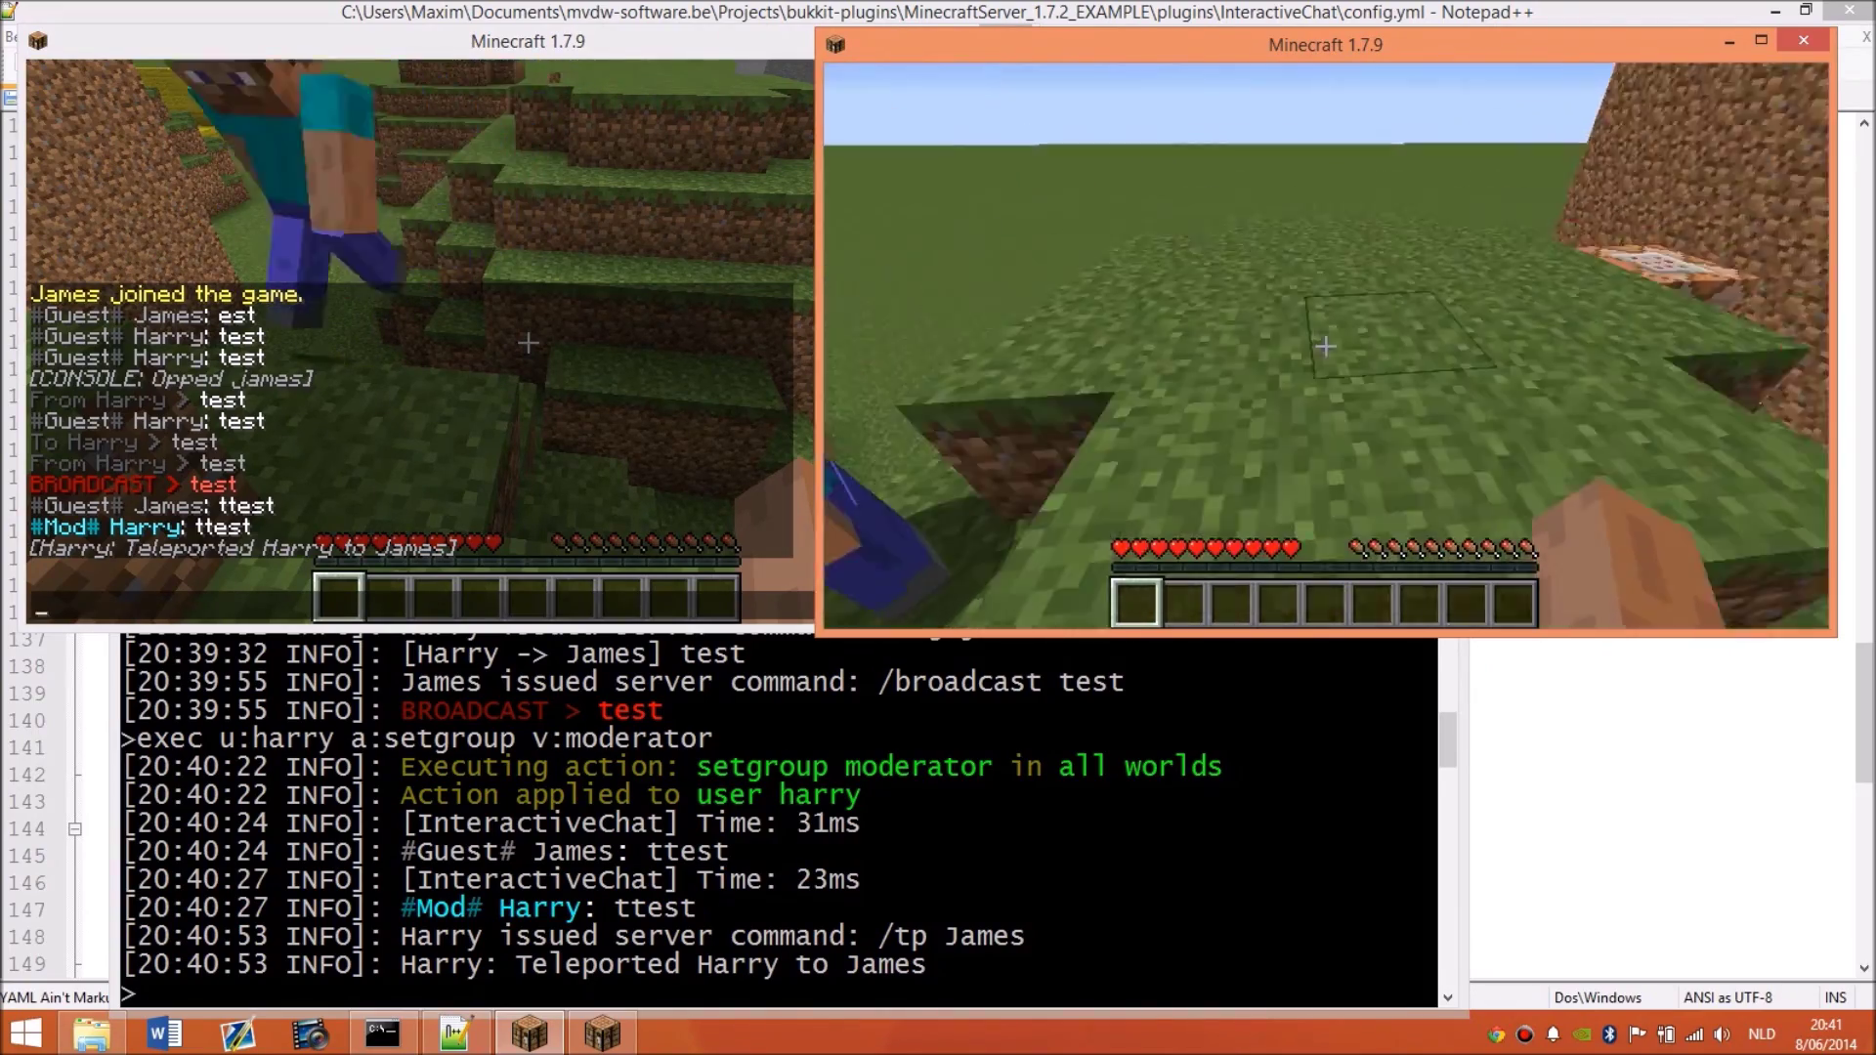
# Climb over the grassy terraces and walk back to stand beside the second player.
pyautogui.press('w')
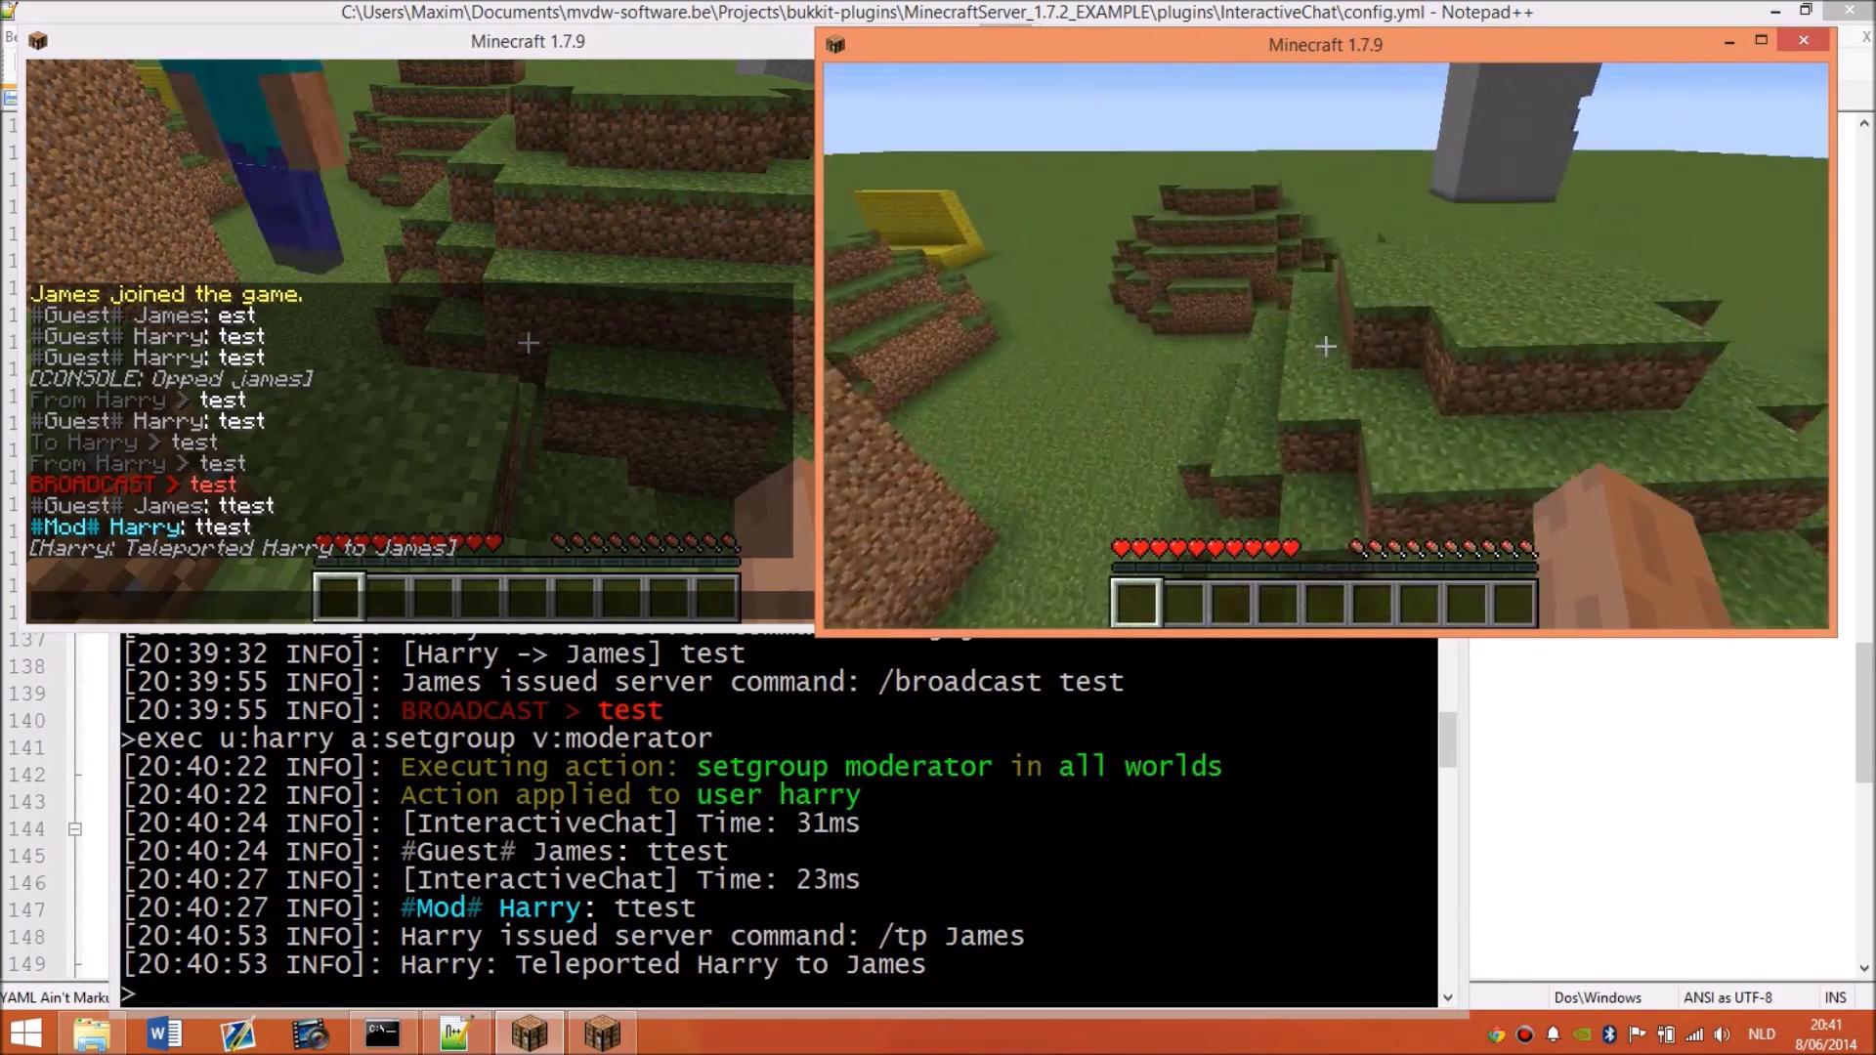
pyautogui.press('w')
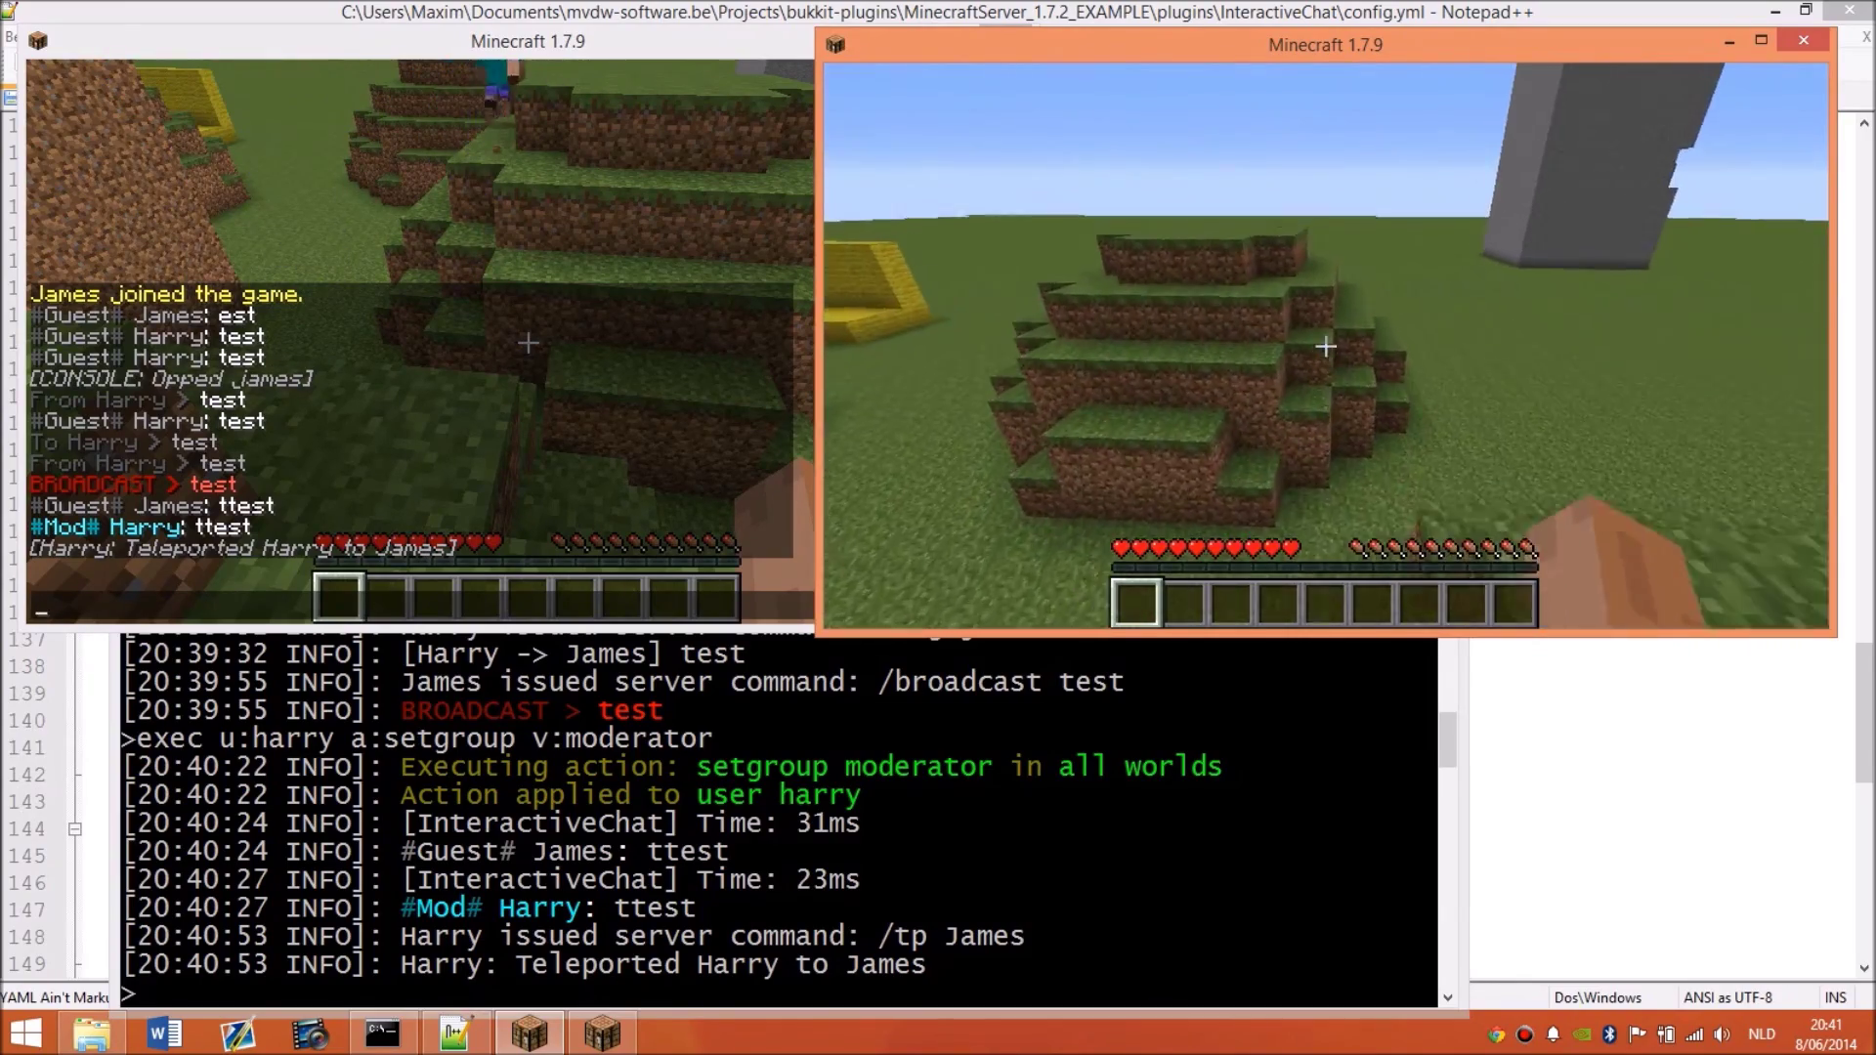
pyautogui.press('w')
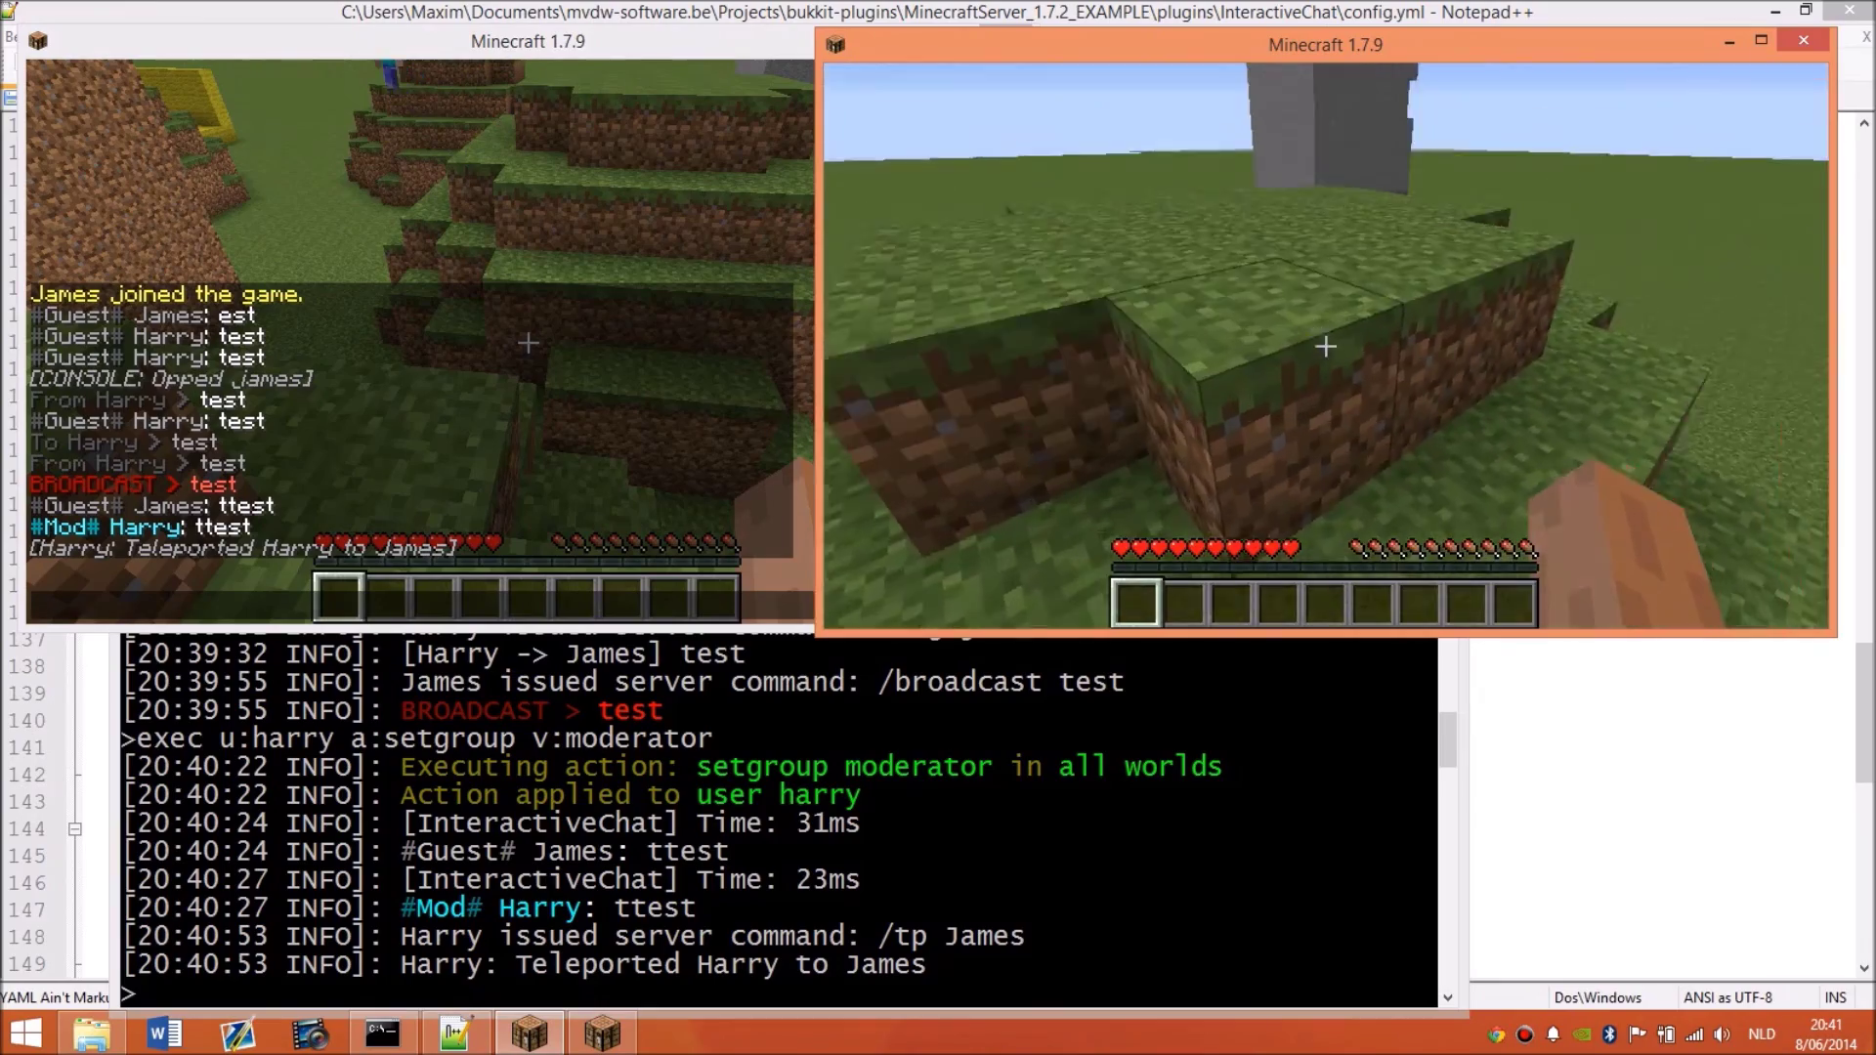
pyautogui.press('w')
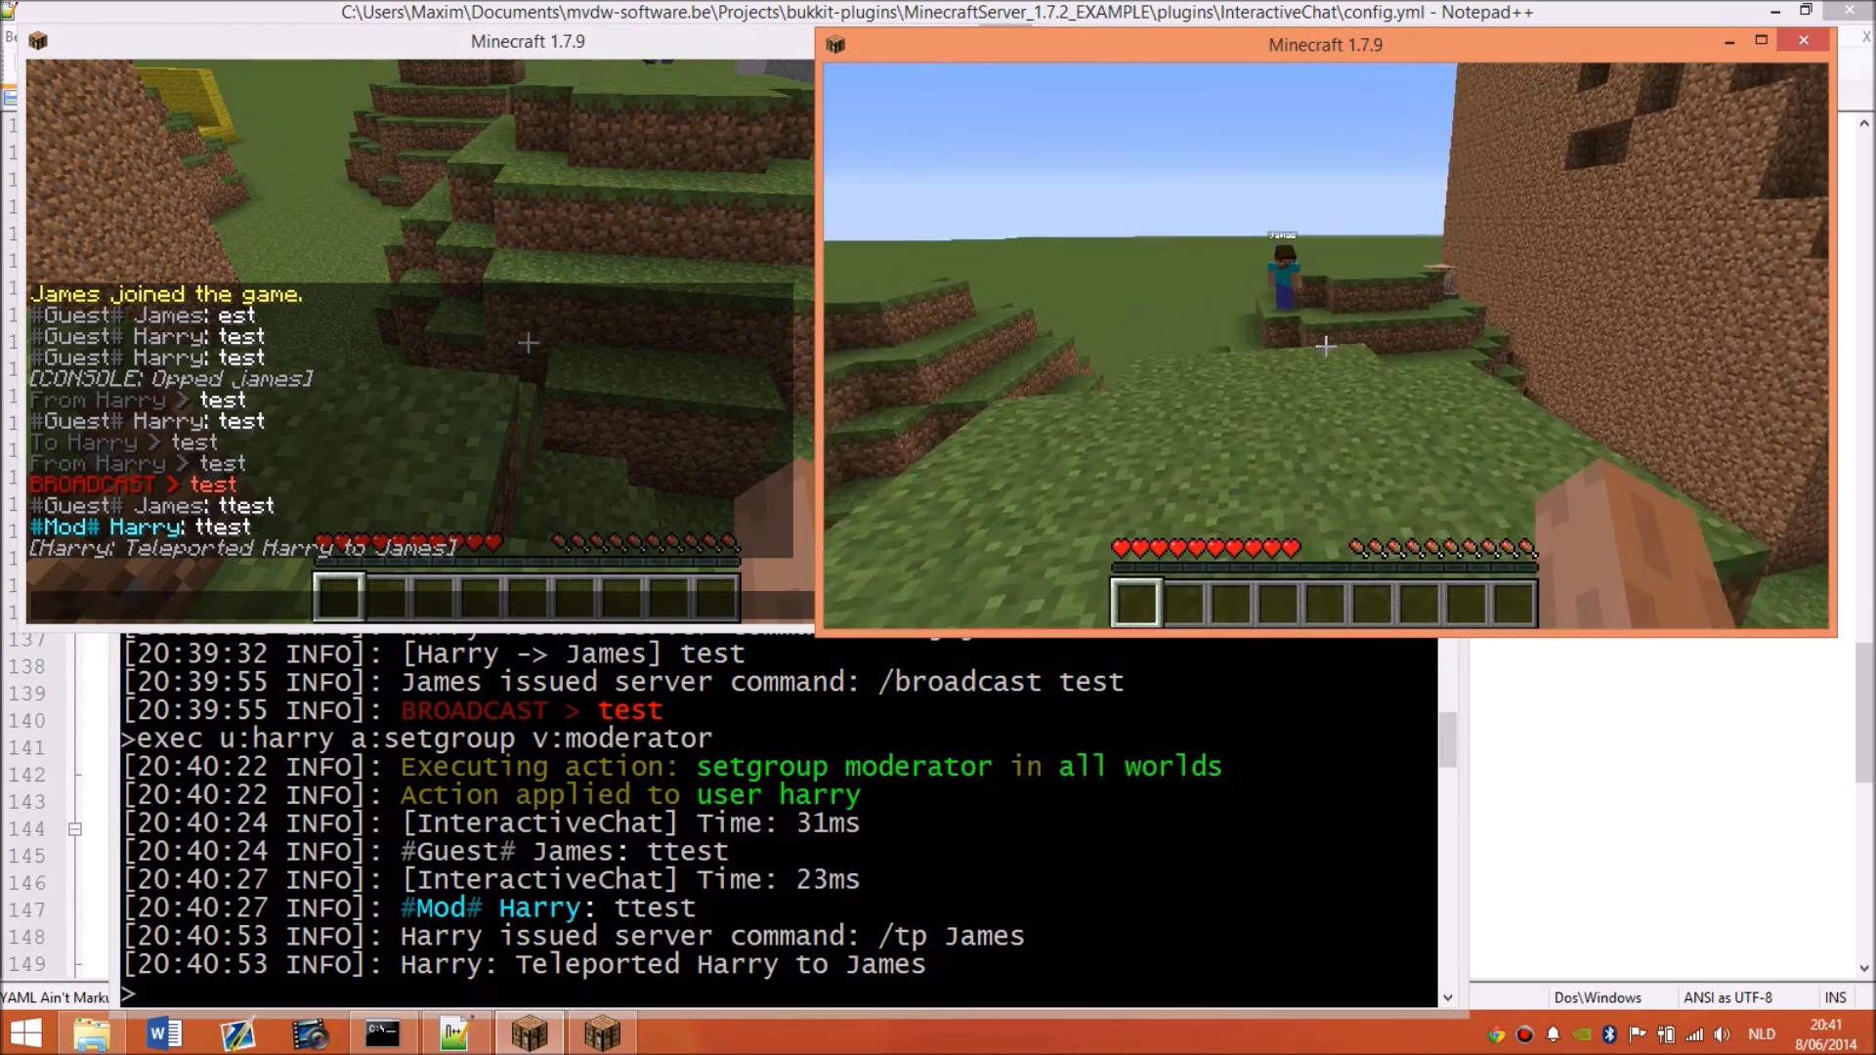
pyautogui.press('w')
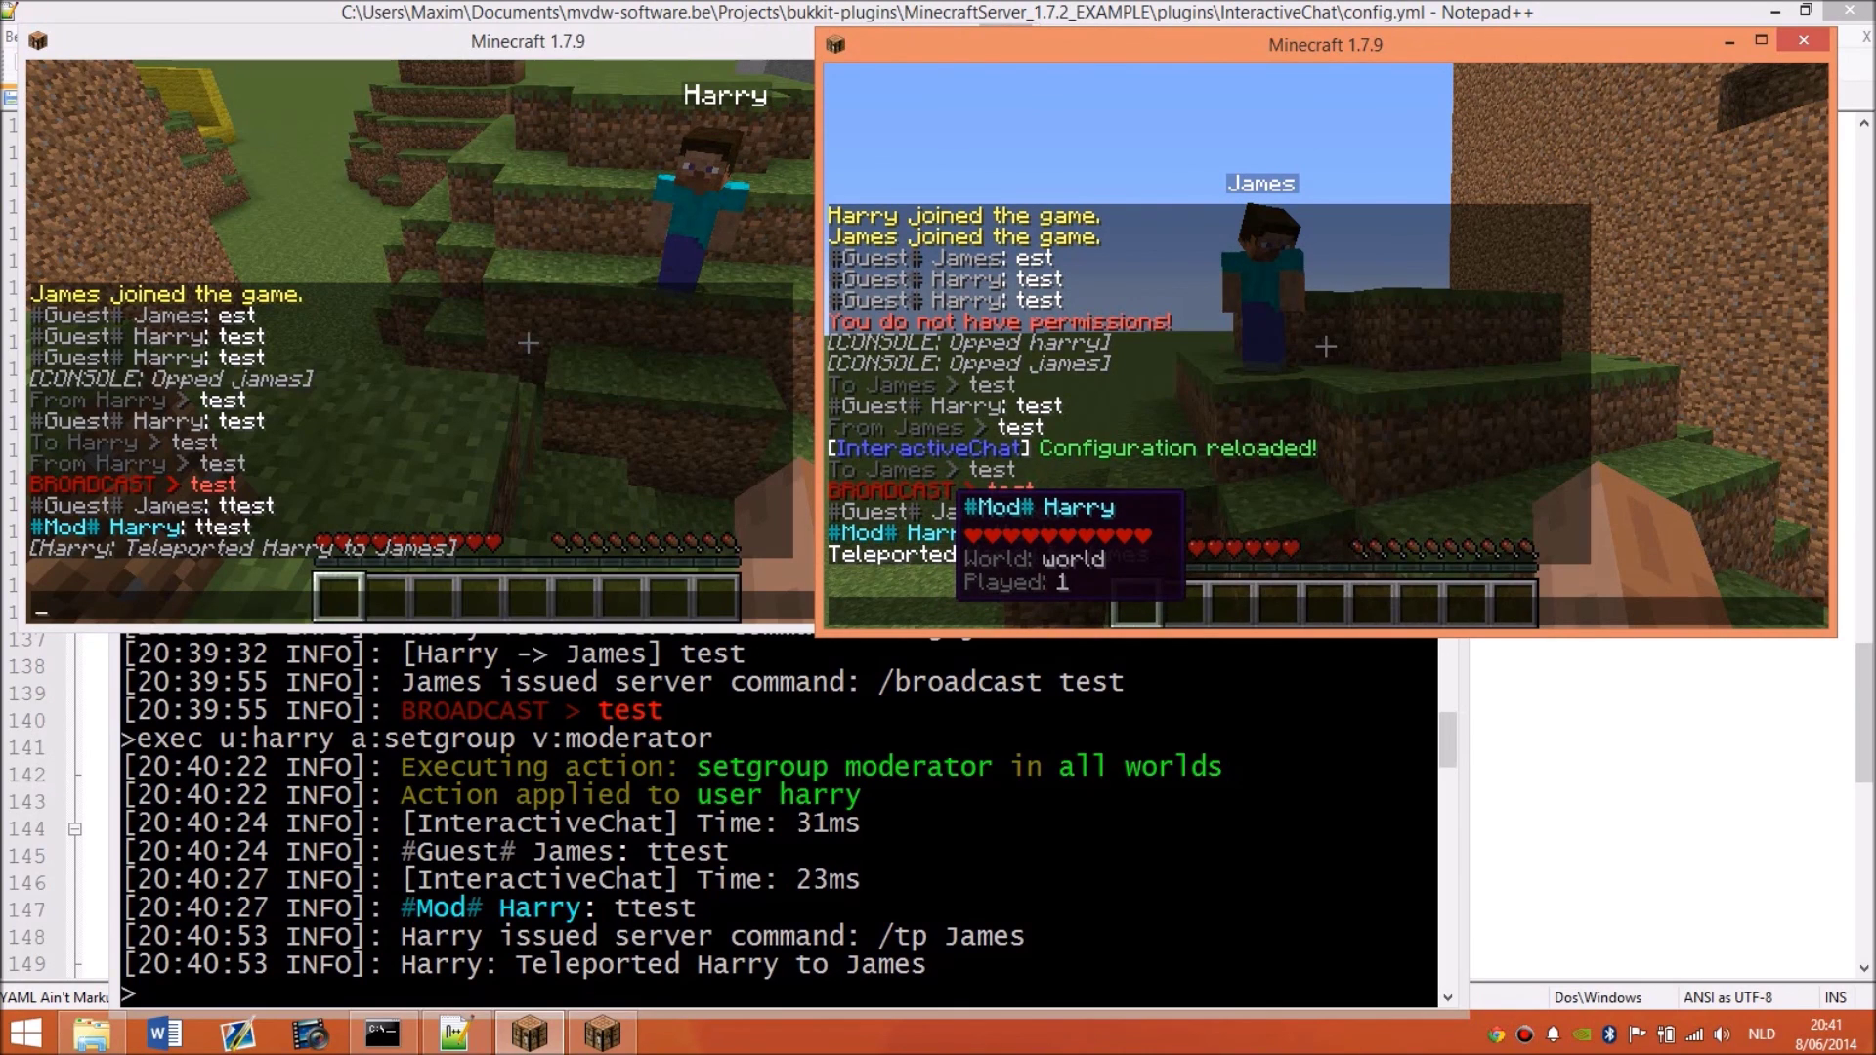
pyautogui.press('w')
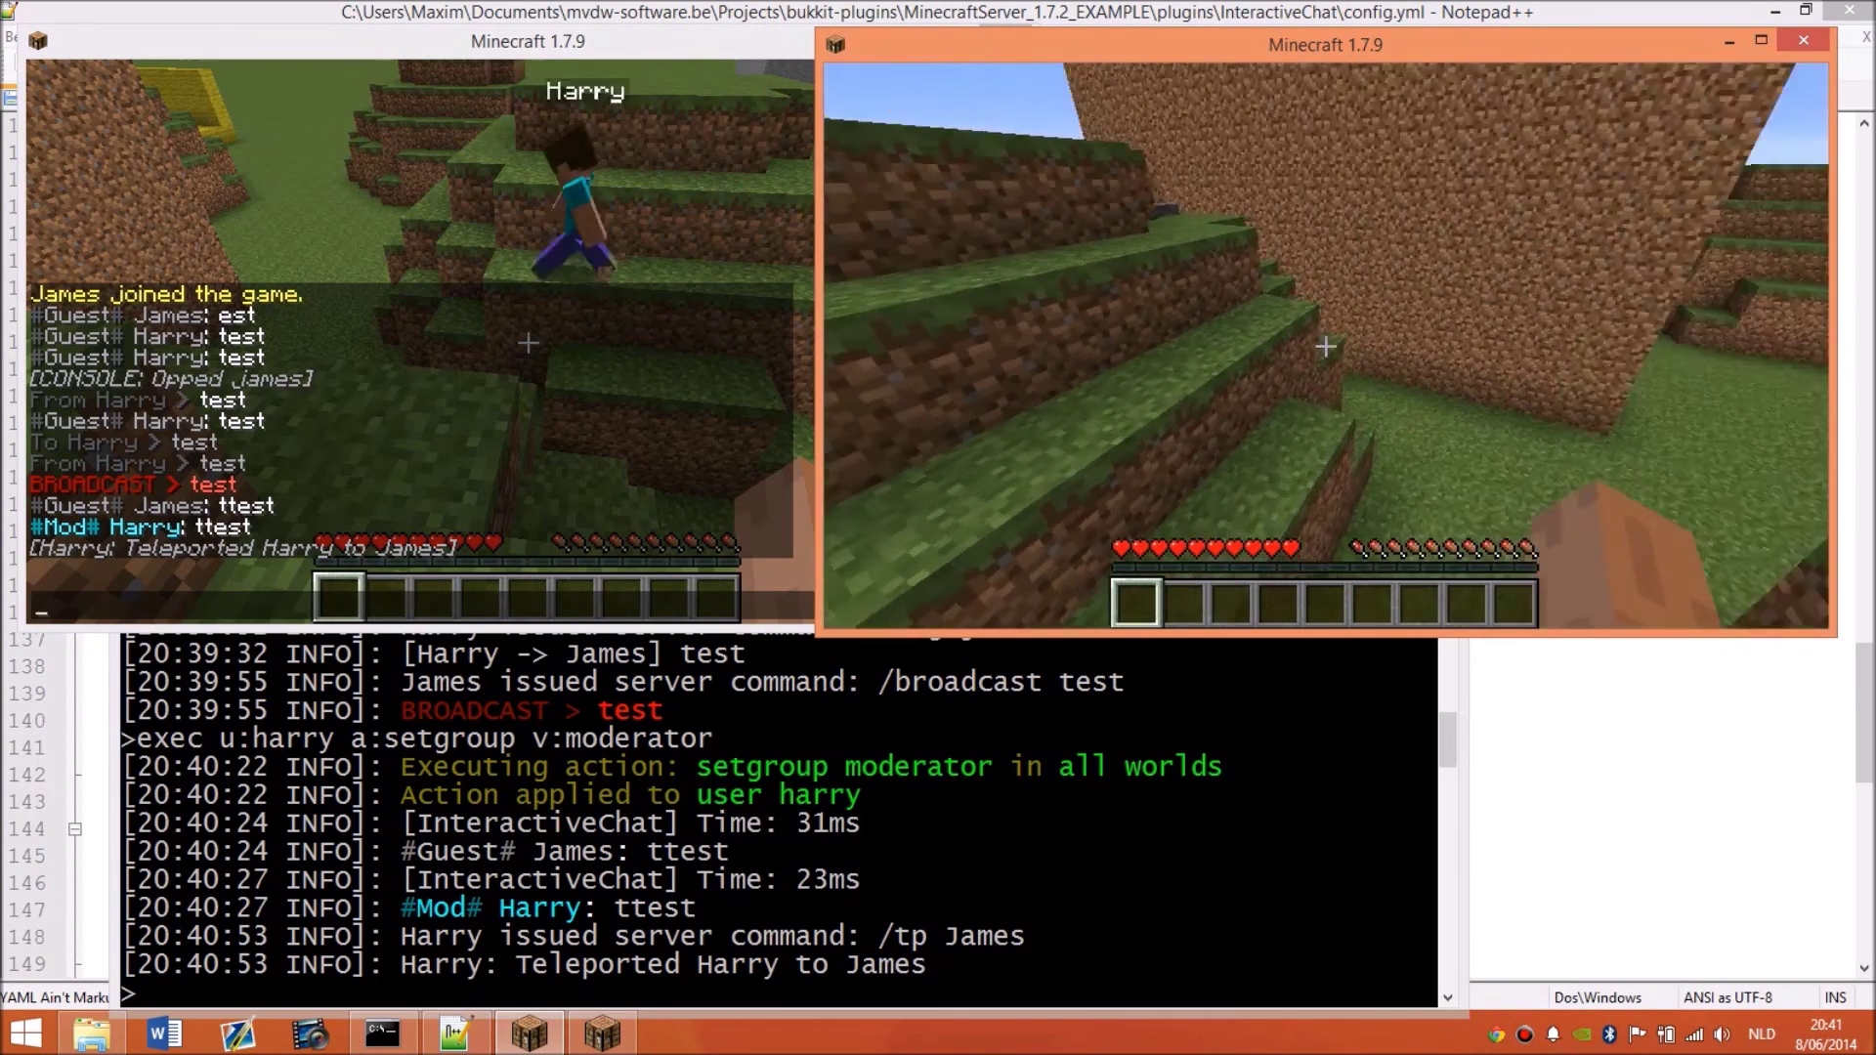
pyautogui.moveTo(1325, 346)
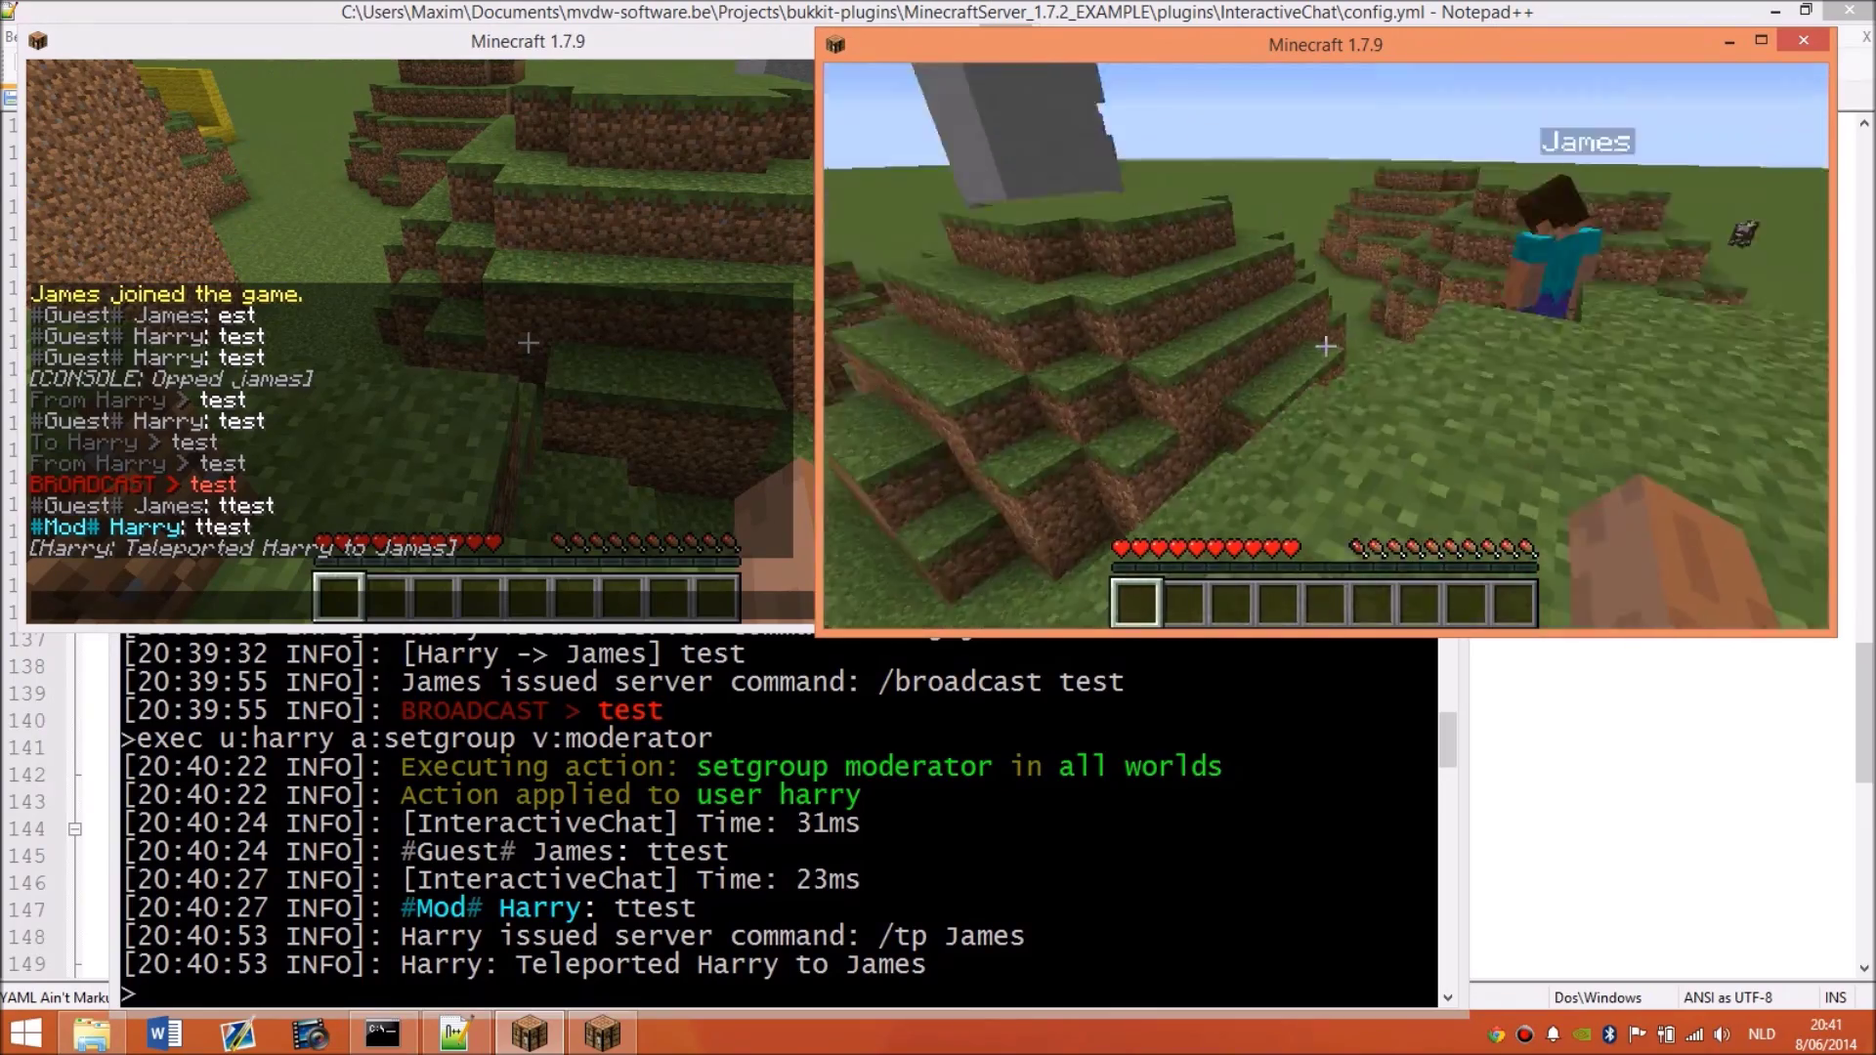
pyautogui.press('w')
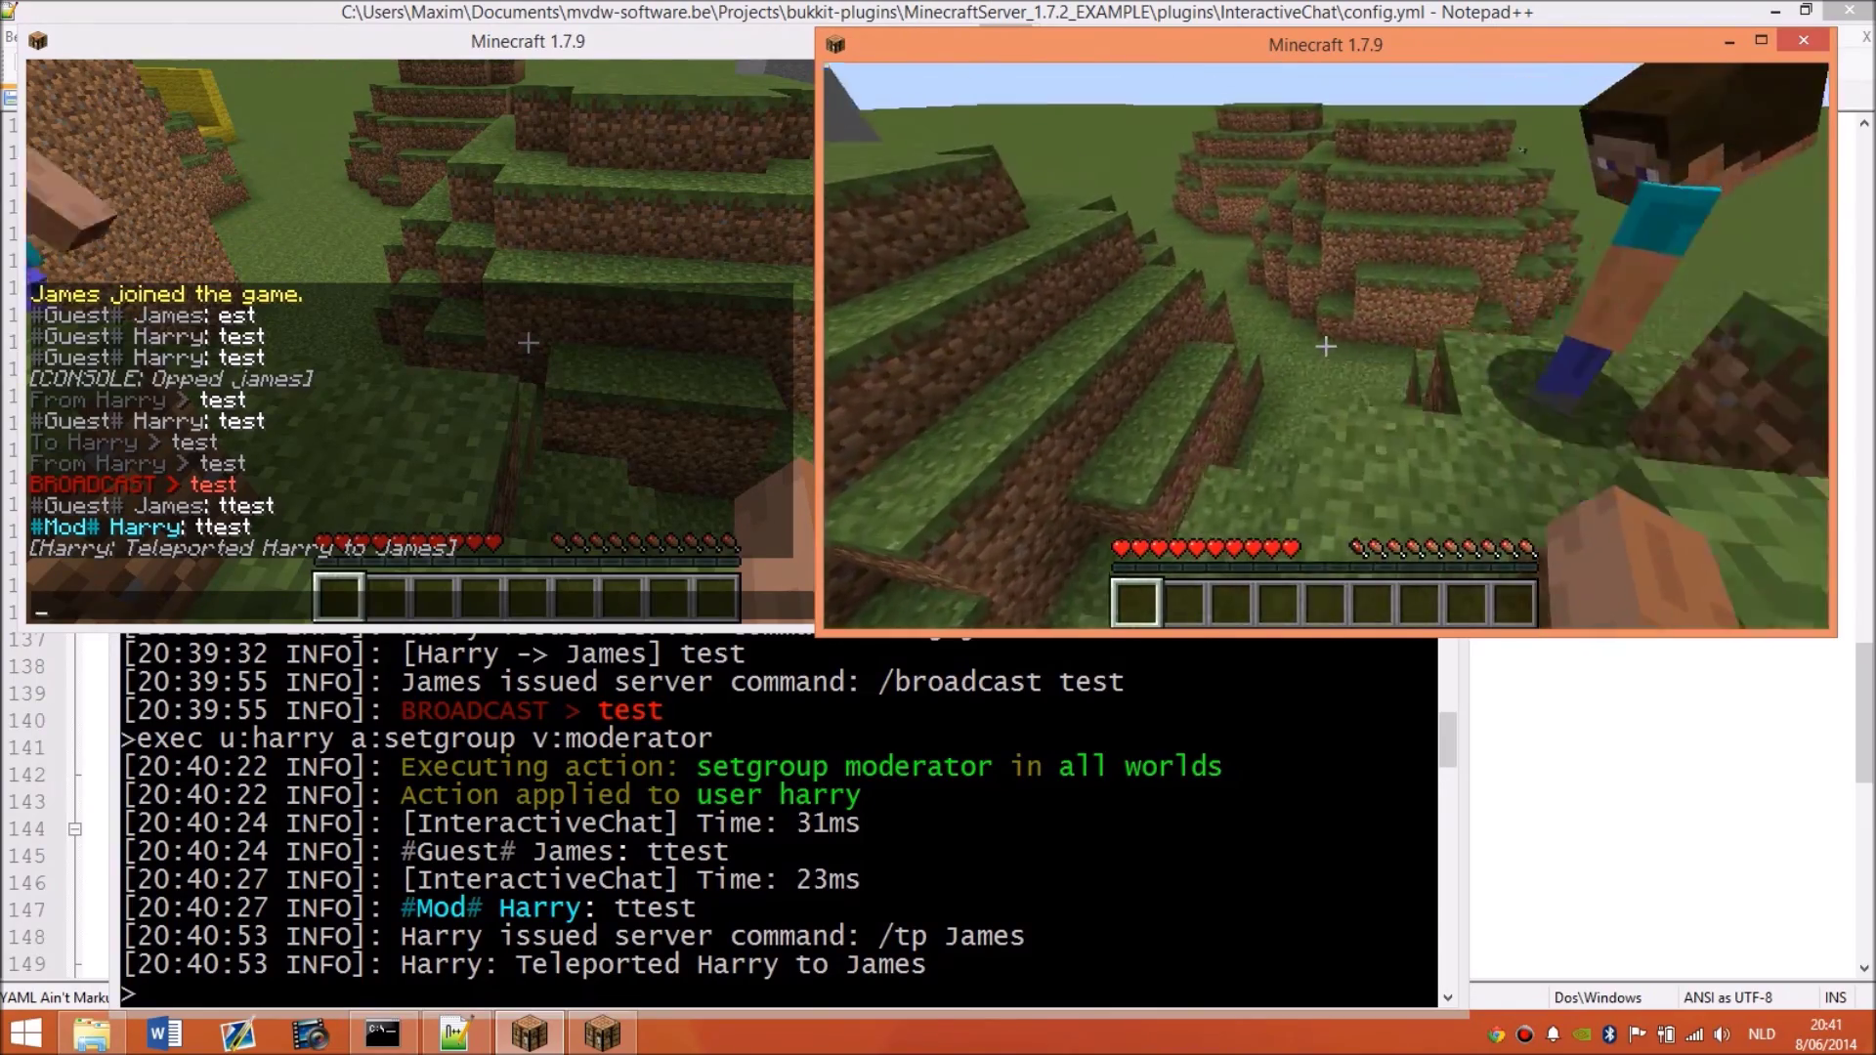
pyautogui.press('w')
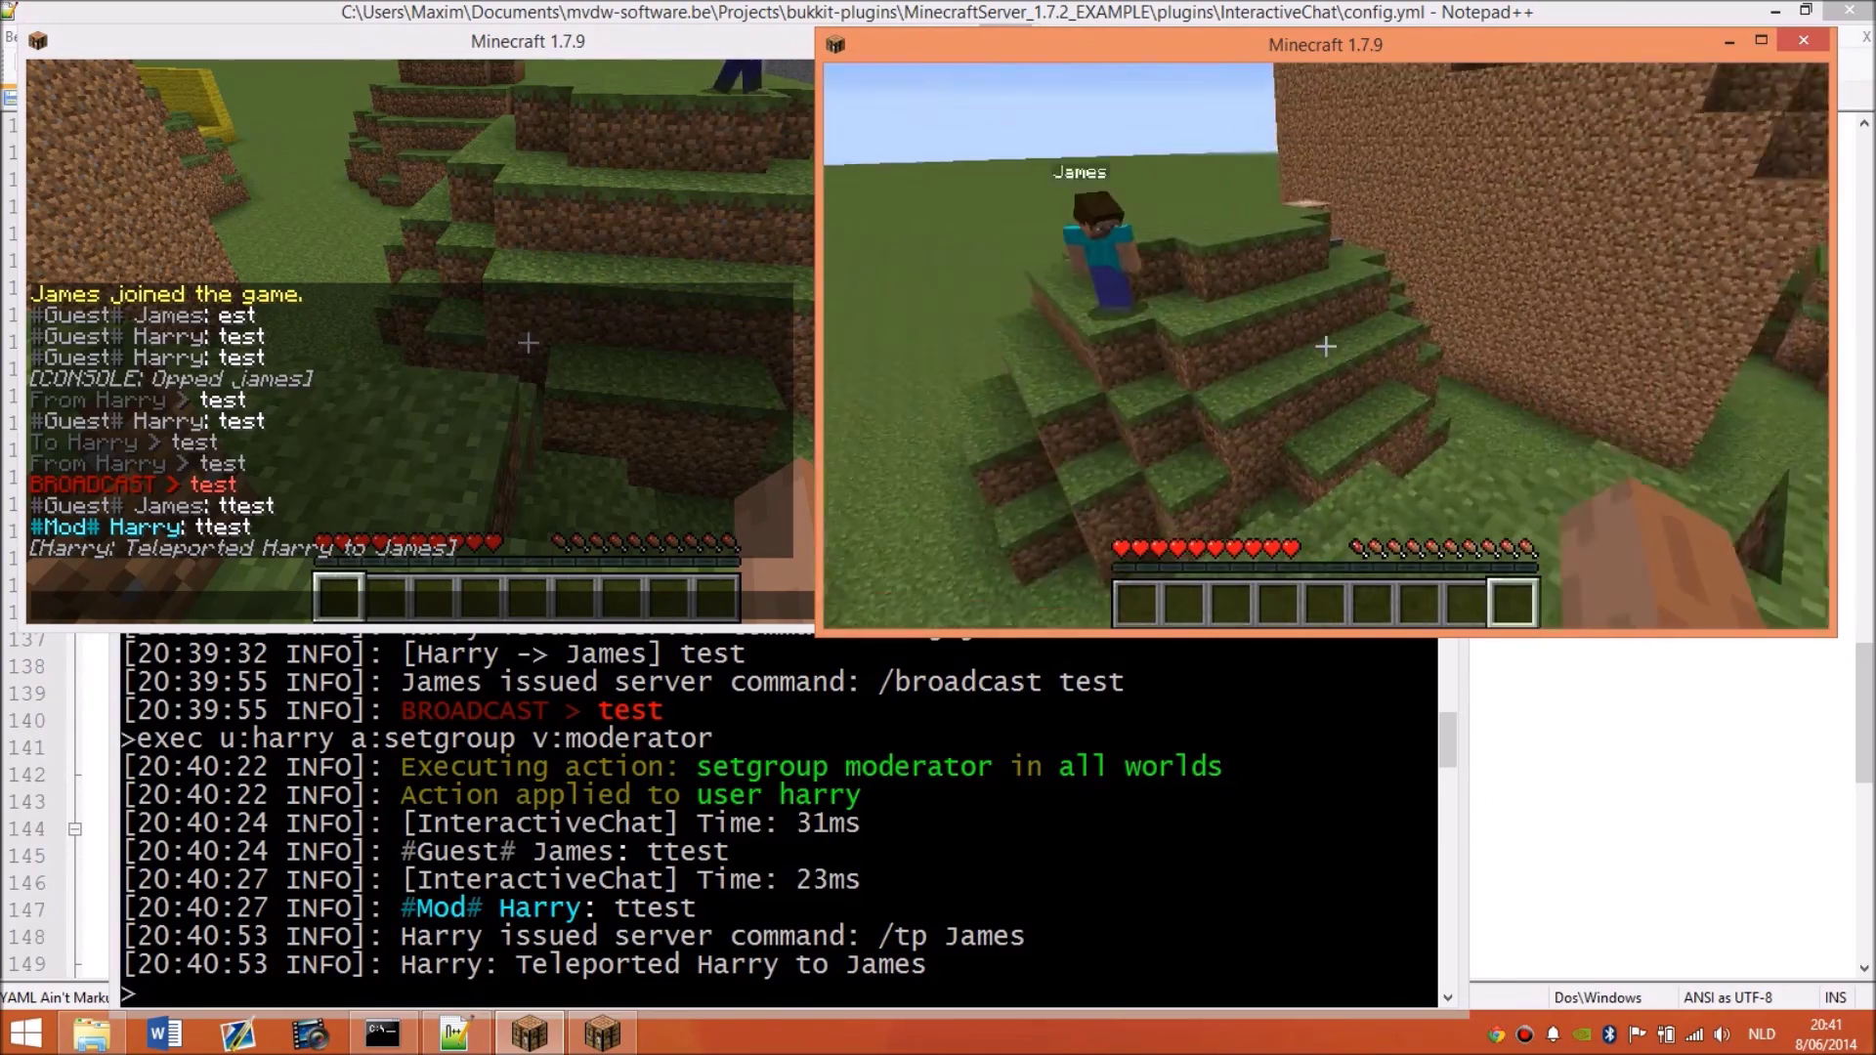
pyautogui.scroll(1, 1325, 346)
pyautogui.press('w')
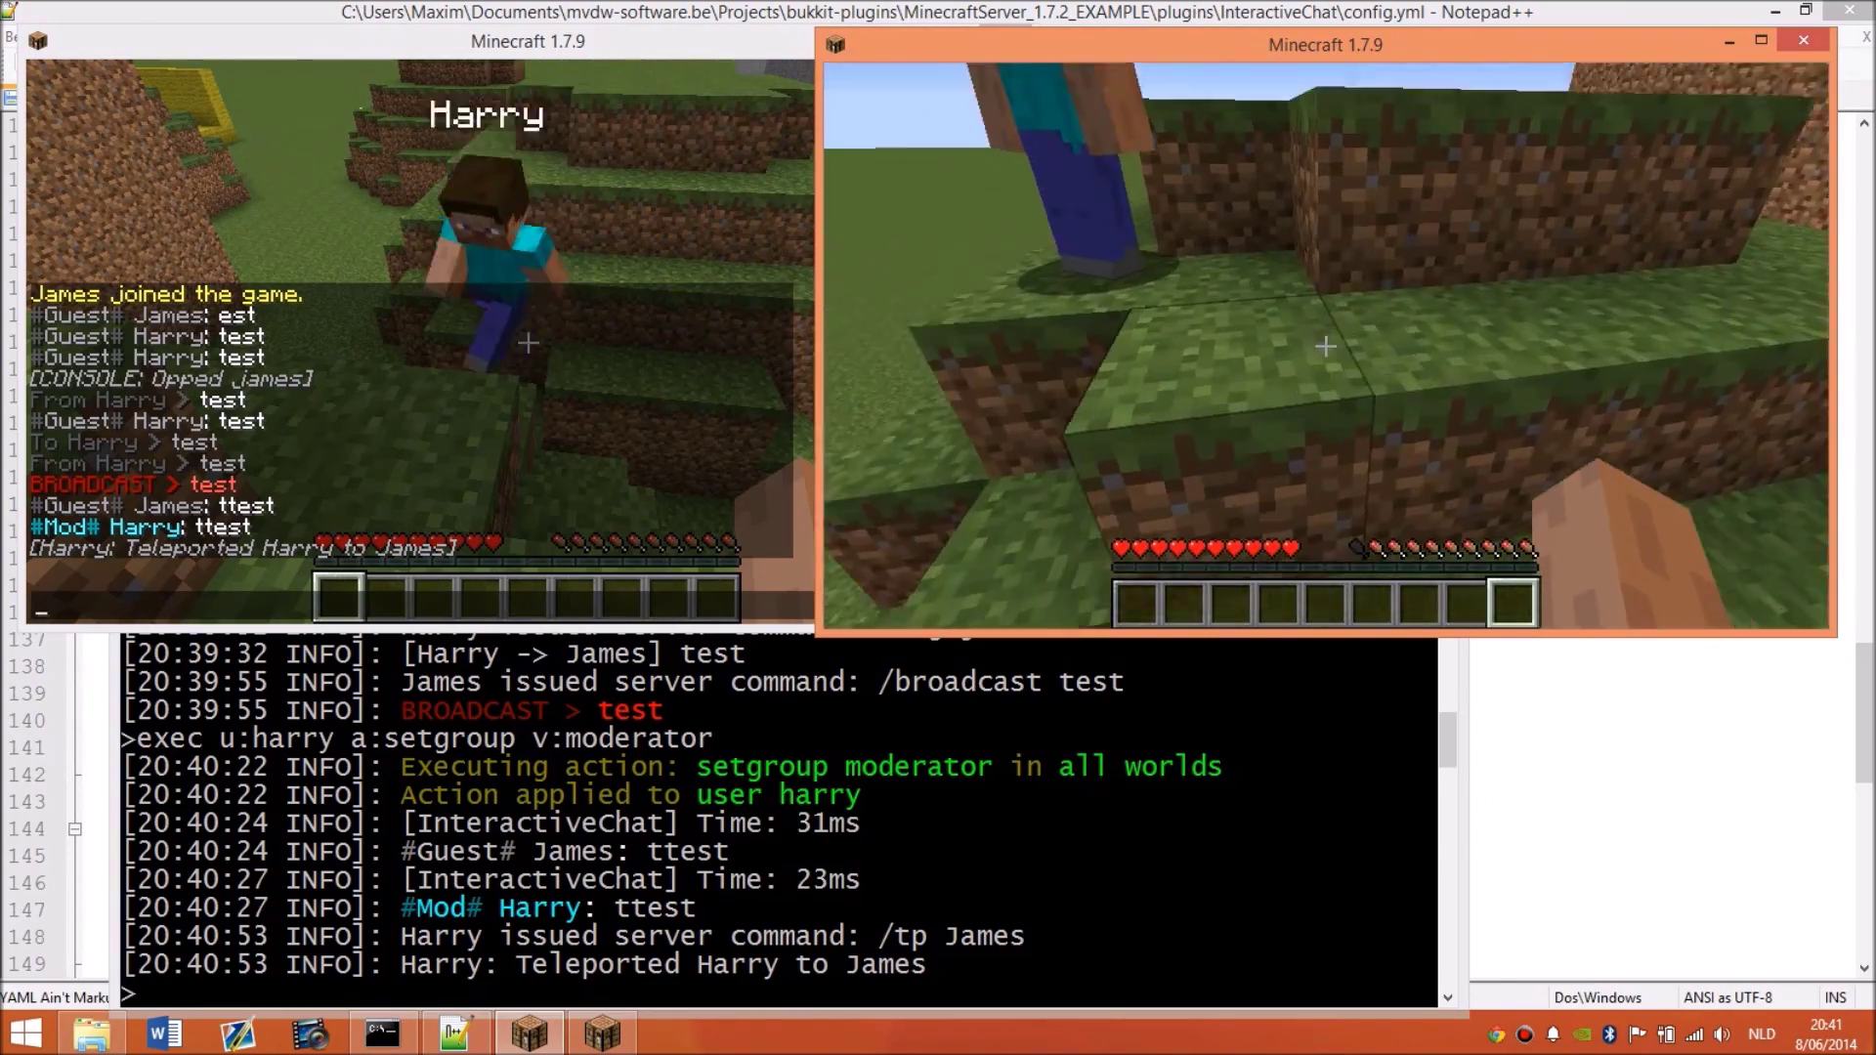
# Post the mvdw-software.be link so it shows as 'Click Here', then view a message's timestamp hover.
pyautogui.write('tm')
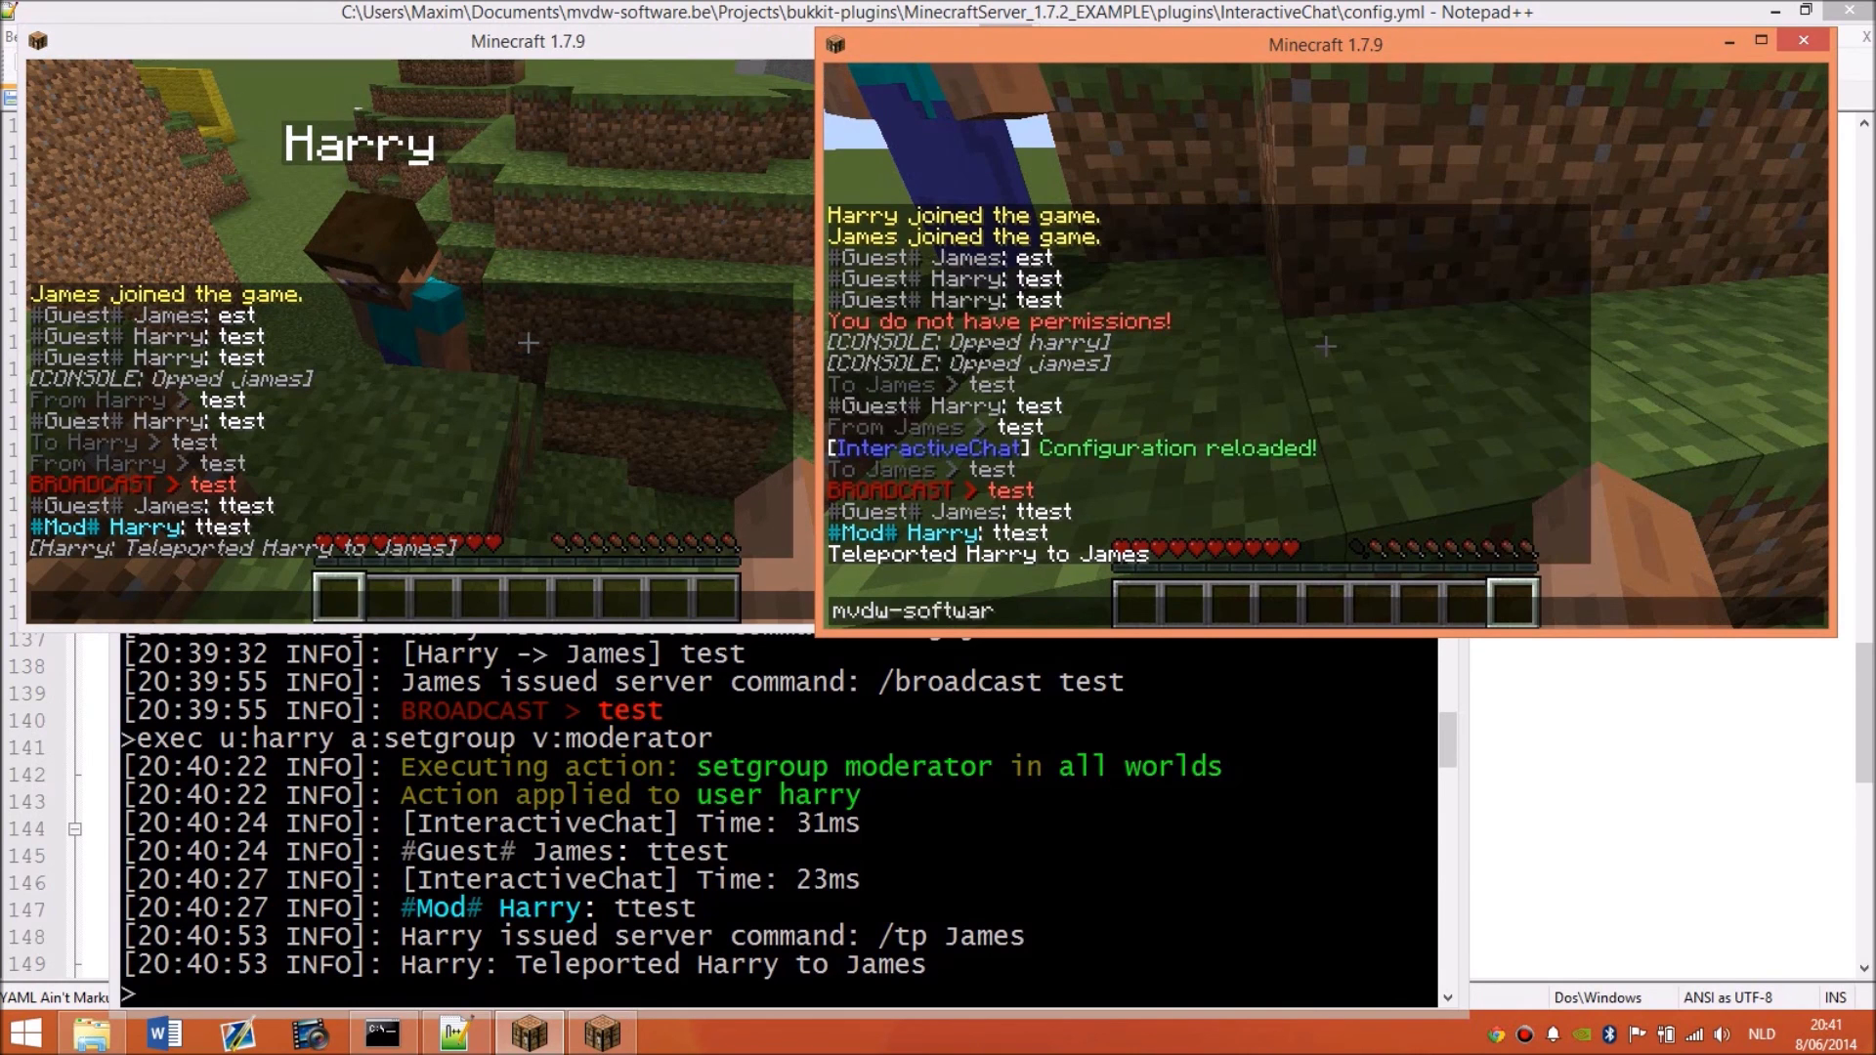
pyautogui.press('Return')
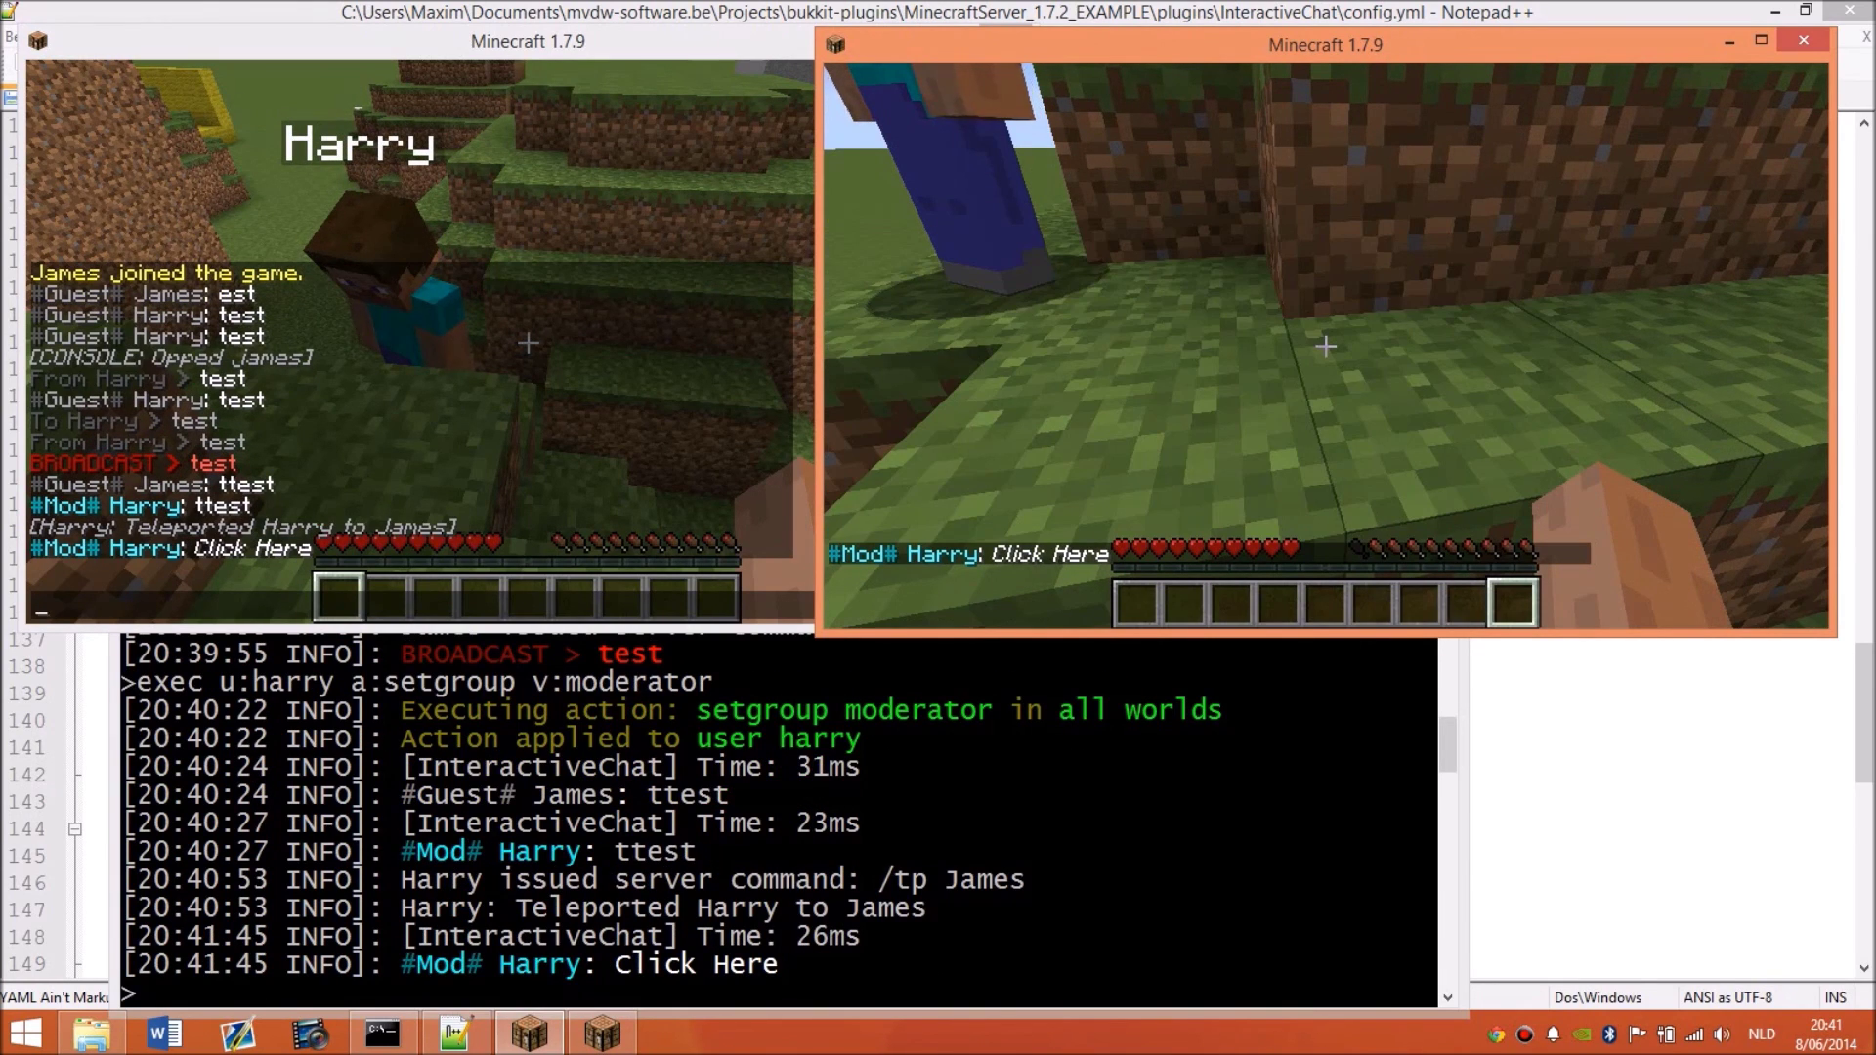
pyautogui.press('t')
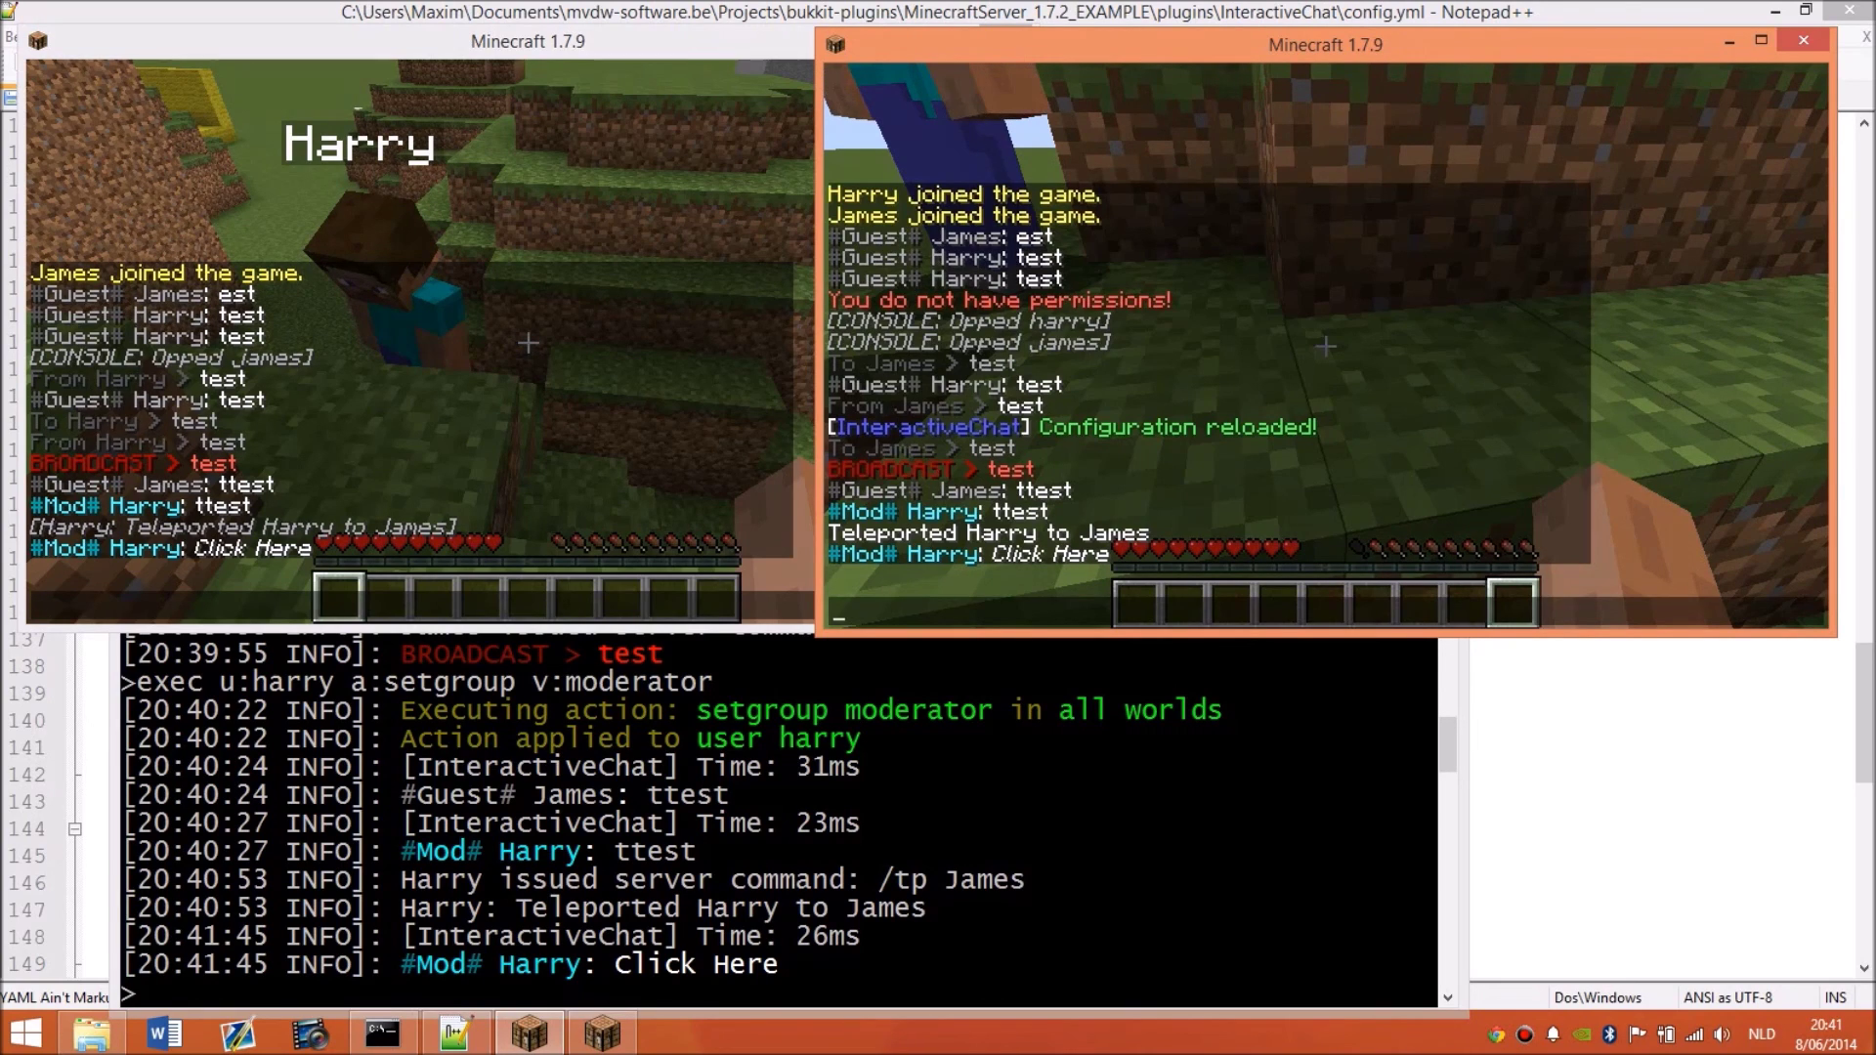
pyautogui.moveTo(842, 452)
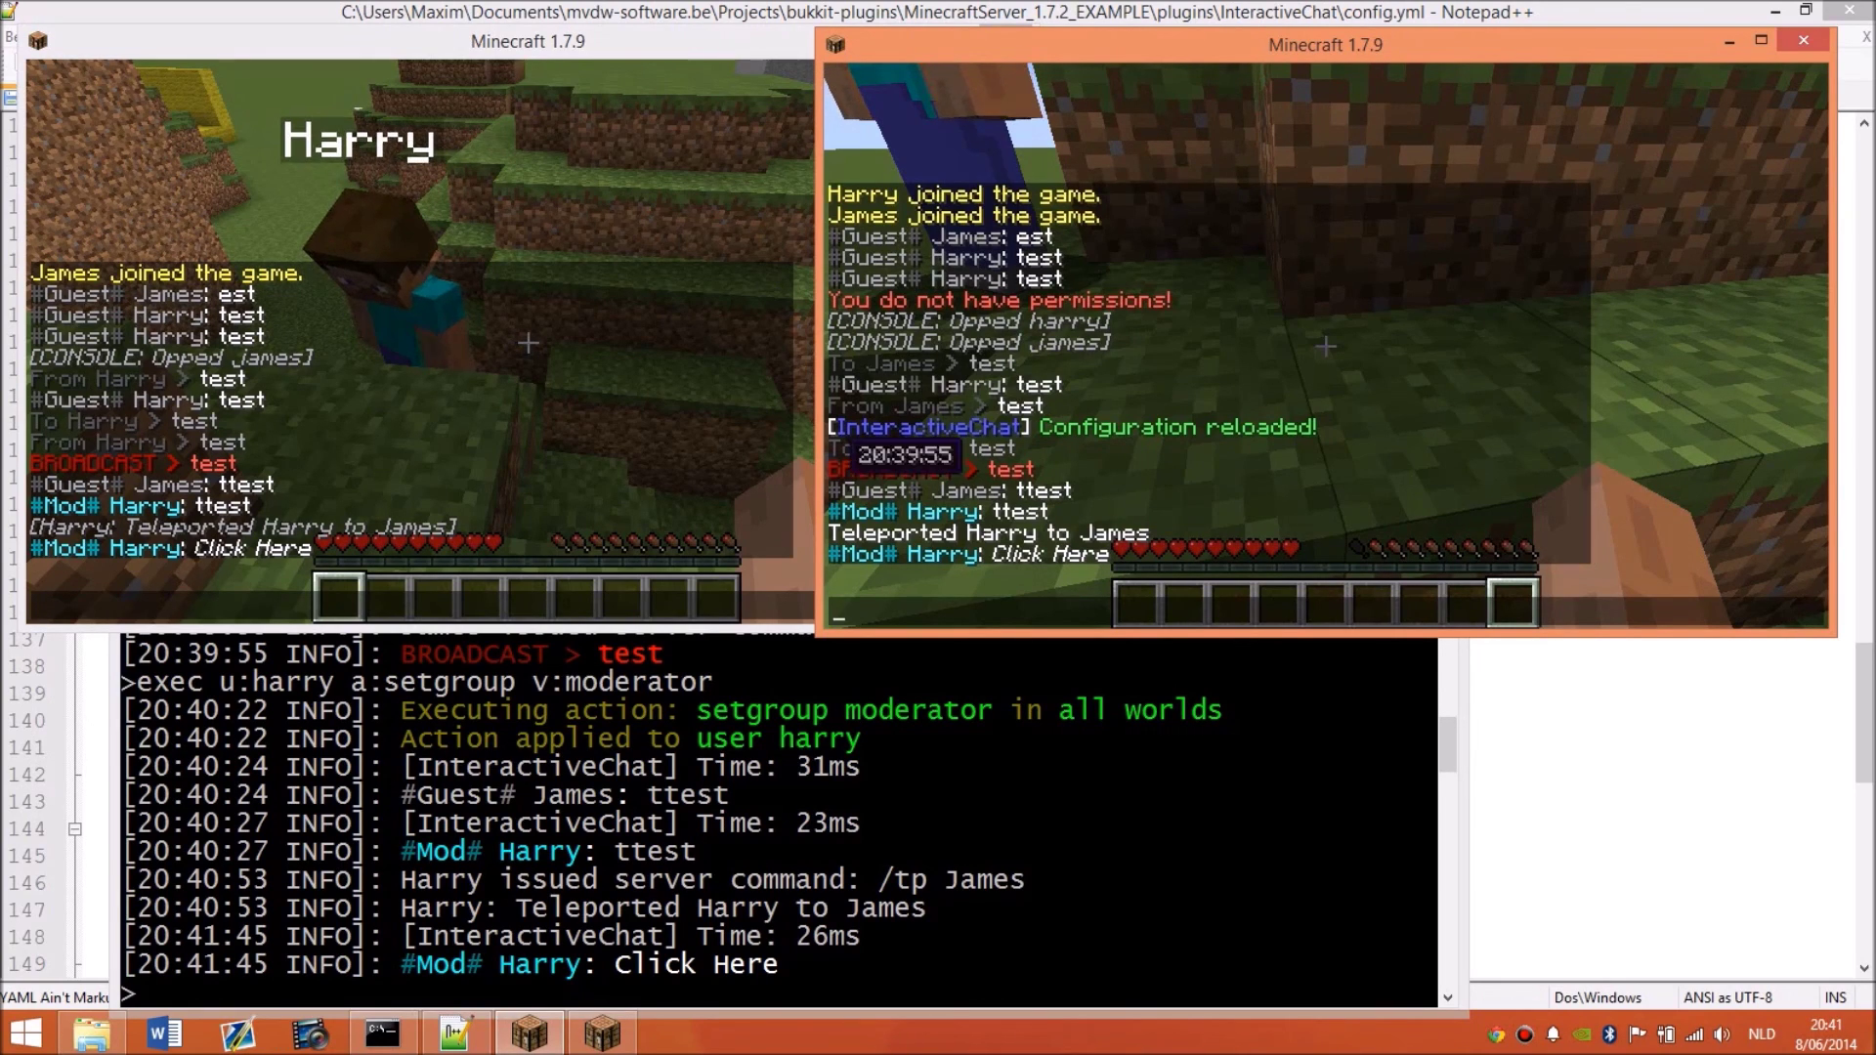